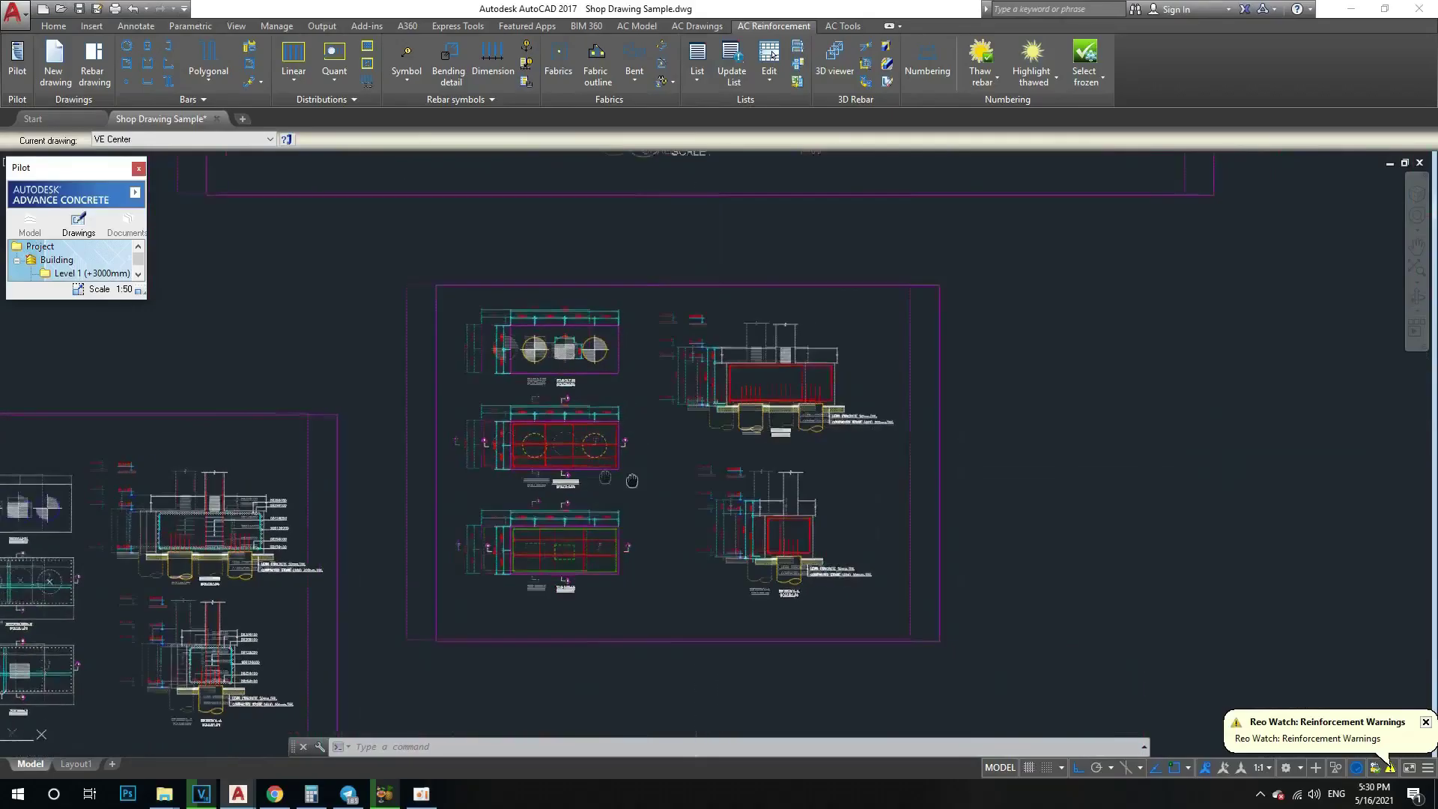
# Step: Zoom and pan from Section B-B over to the Pile Cap F1 Bottom Rebar plan
pyautogui.scroll(3, 631, 480)
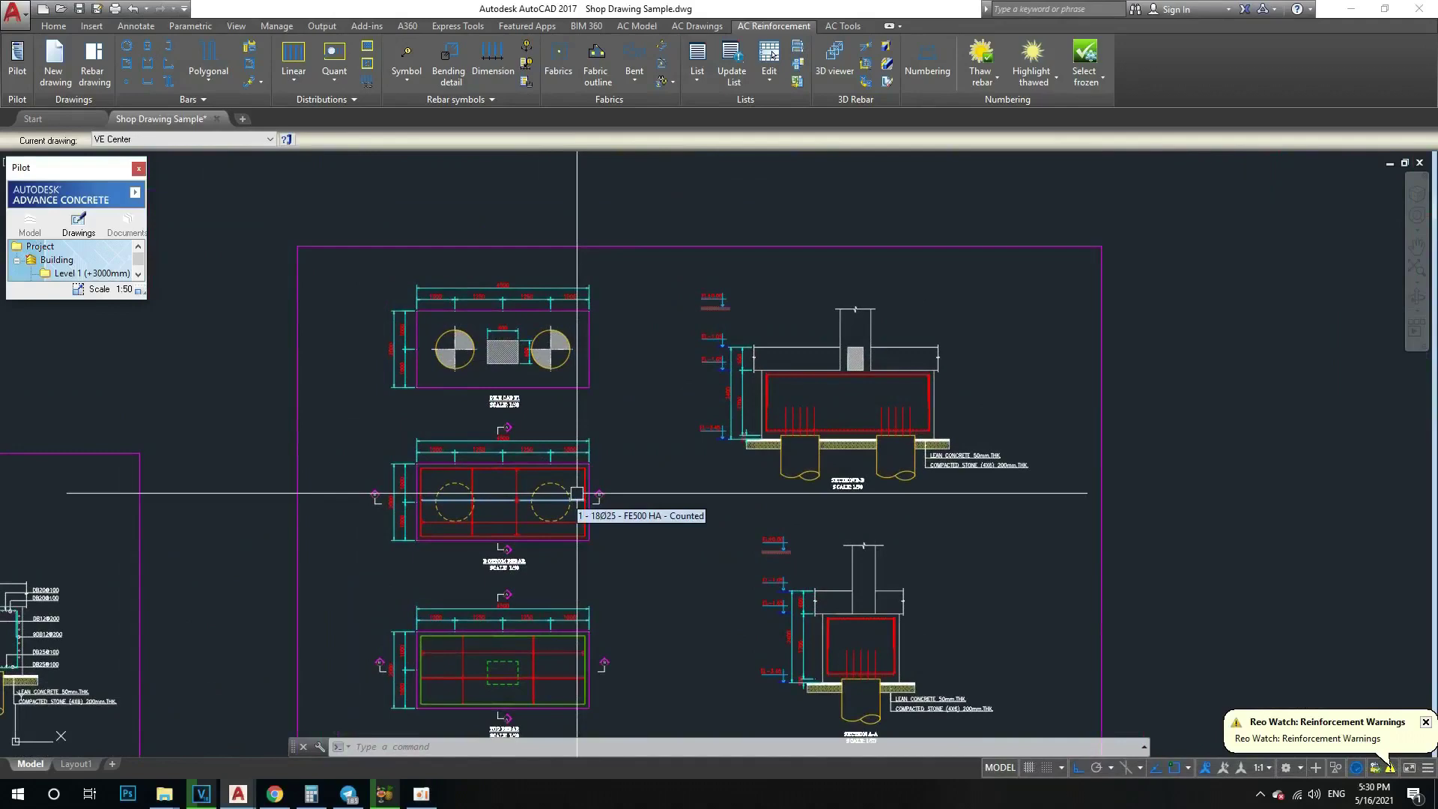
pyautogui.scroll(2, 577, 493)
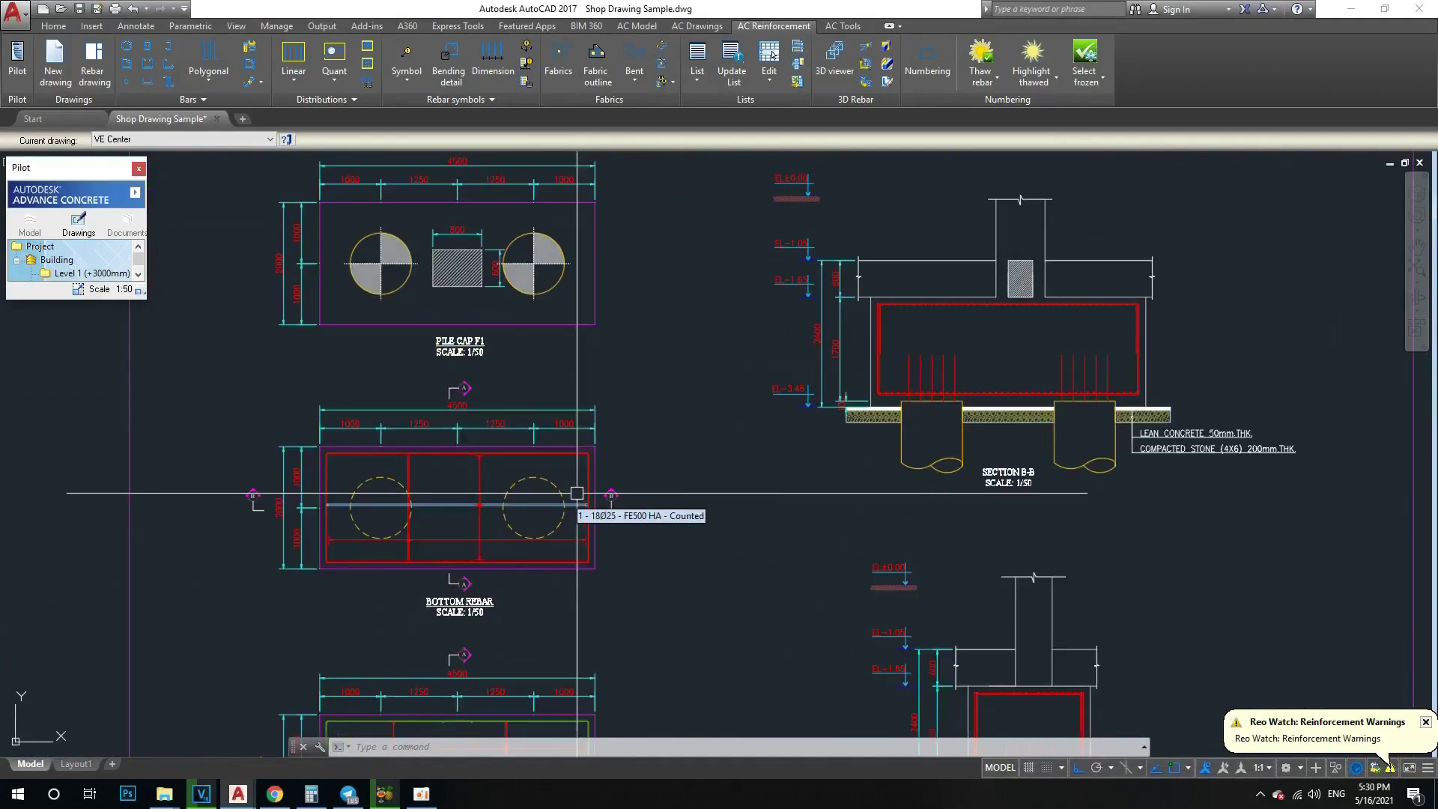
pyautogui.scroll(2, 1011, 322)
pyautogui.scroll(-2, 787, 322)
pyautogui.scroll(2, 805, 345)
pyautogui.scroll(-2, 804, 345)
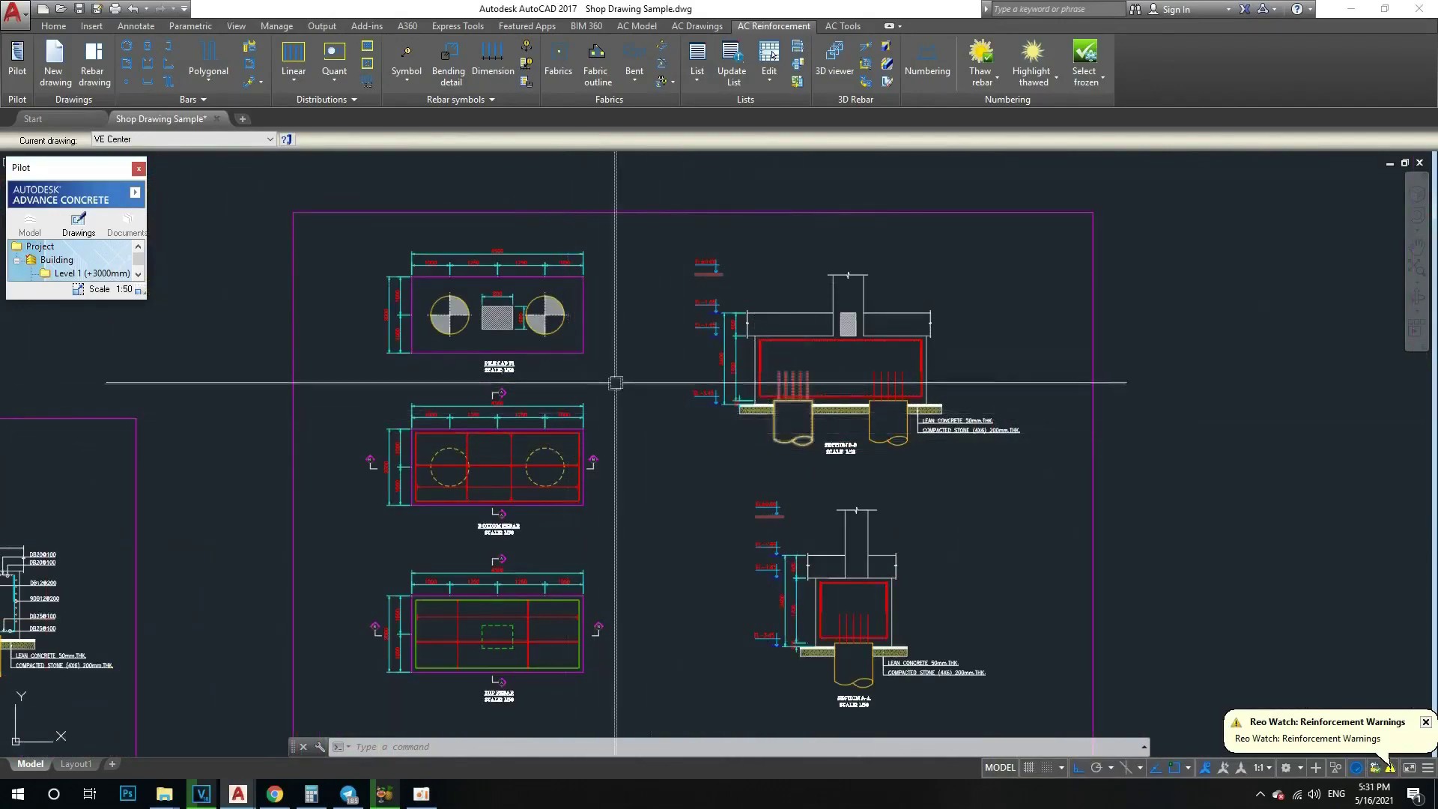
pyautogui.scroll(4, 595, 463)
pyautogui.scroll(2, 571, 427)
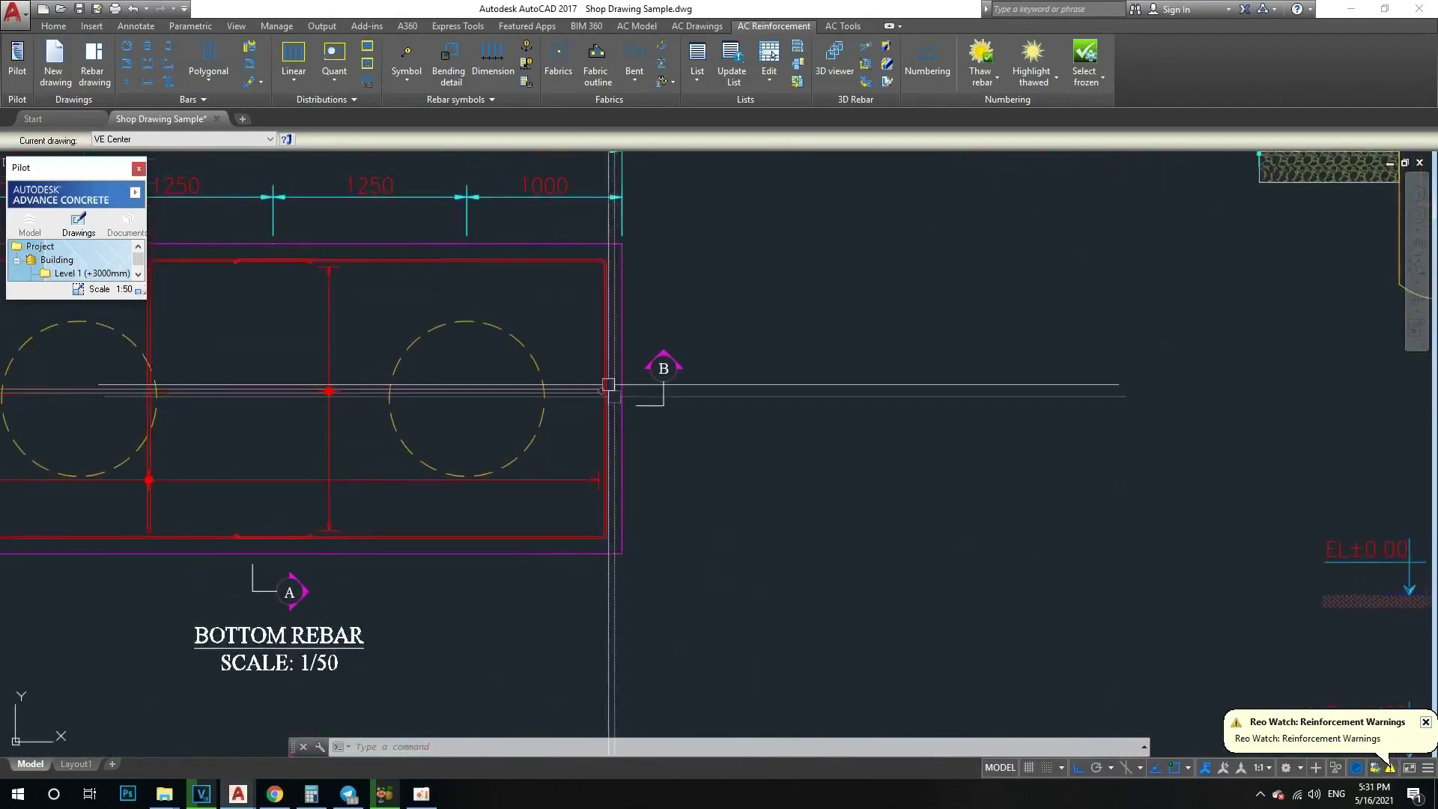
pyautogui.scroll(-1, 575, 453)
pyautogui.scroll(-1, 539, 457)
pyautogui.scroll(-1, 524, 459)
pyautogui.scroll(2, 520, 461)
pyautogui.scroll(2, 519, 460)
pyautogui.scroll(-1, 524, 418)
pyautogui.scroll(-1, 490, 426)
pyautogui.scroll(-2, 486, 435)
pyautogui.moveTo(475, 415); pyautogui.dragTo(507, 464, button='middle')
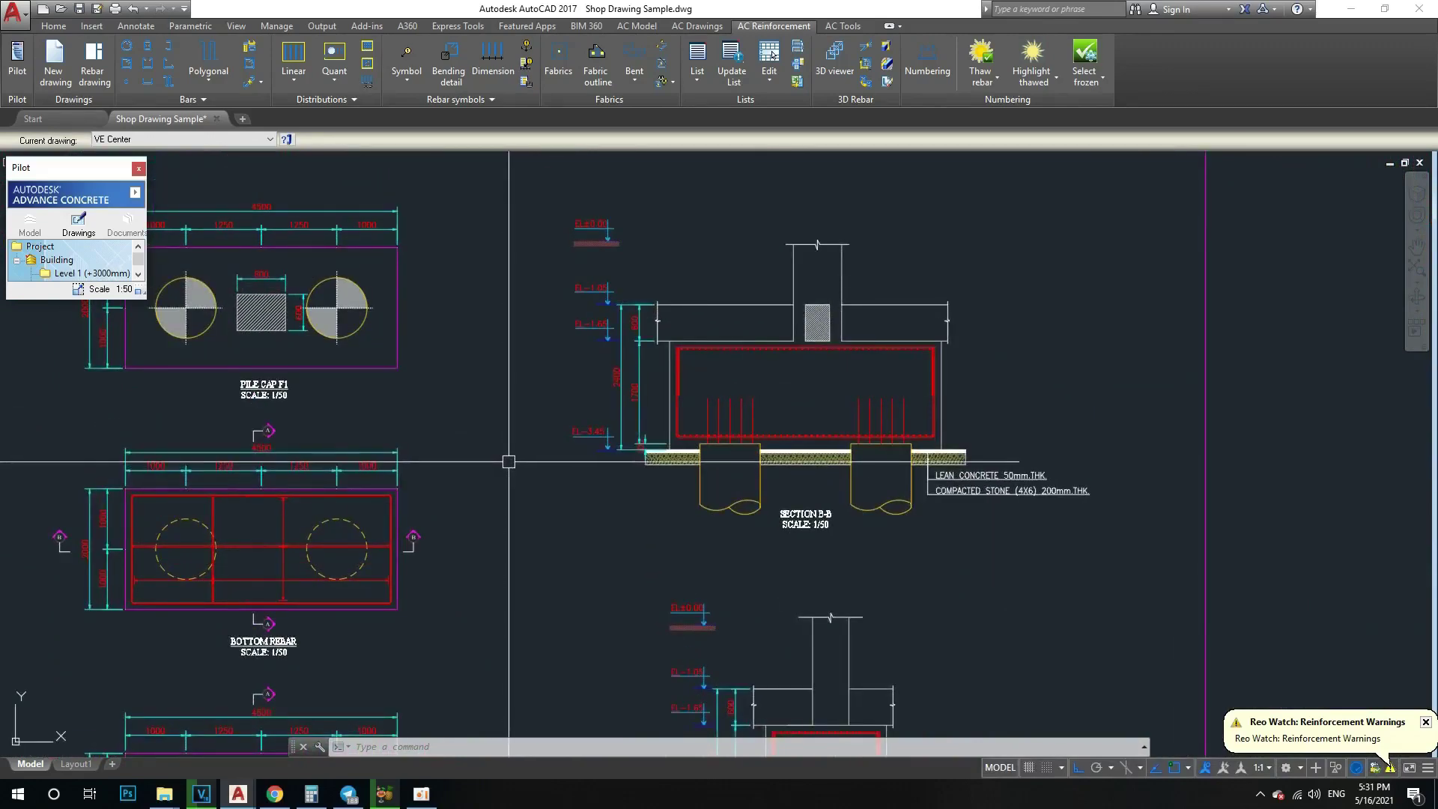
pyautogui.moveTo(589, 485)
pyautogui.mouseDown(button='middle')
pyautogui.moveTo(507, 457)
pyautogui.moveTo(618, 409)
pyautogui.mouseUp(button='middle')
pyautogui.scroll(-4, 507, 457)
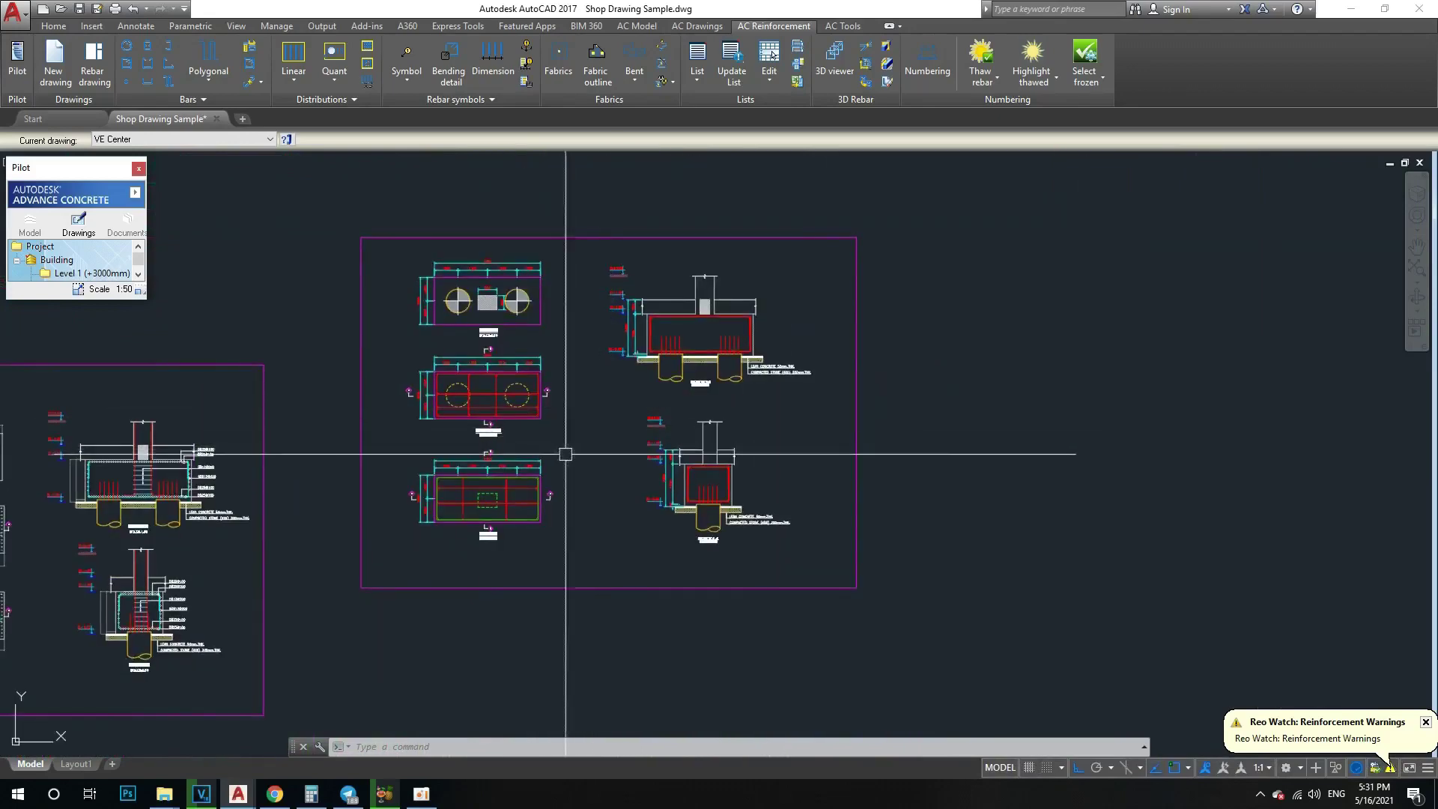
pyautogui.moveTo(565, 454); pyautogui.dragTo(552, 468, button='middle')
pyautogui.scroll(4, 510, 405)
pyautogui.scroll(5, 491, 427)
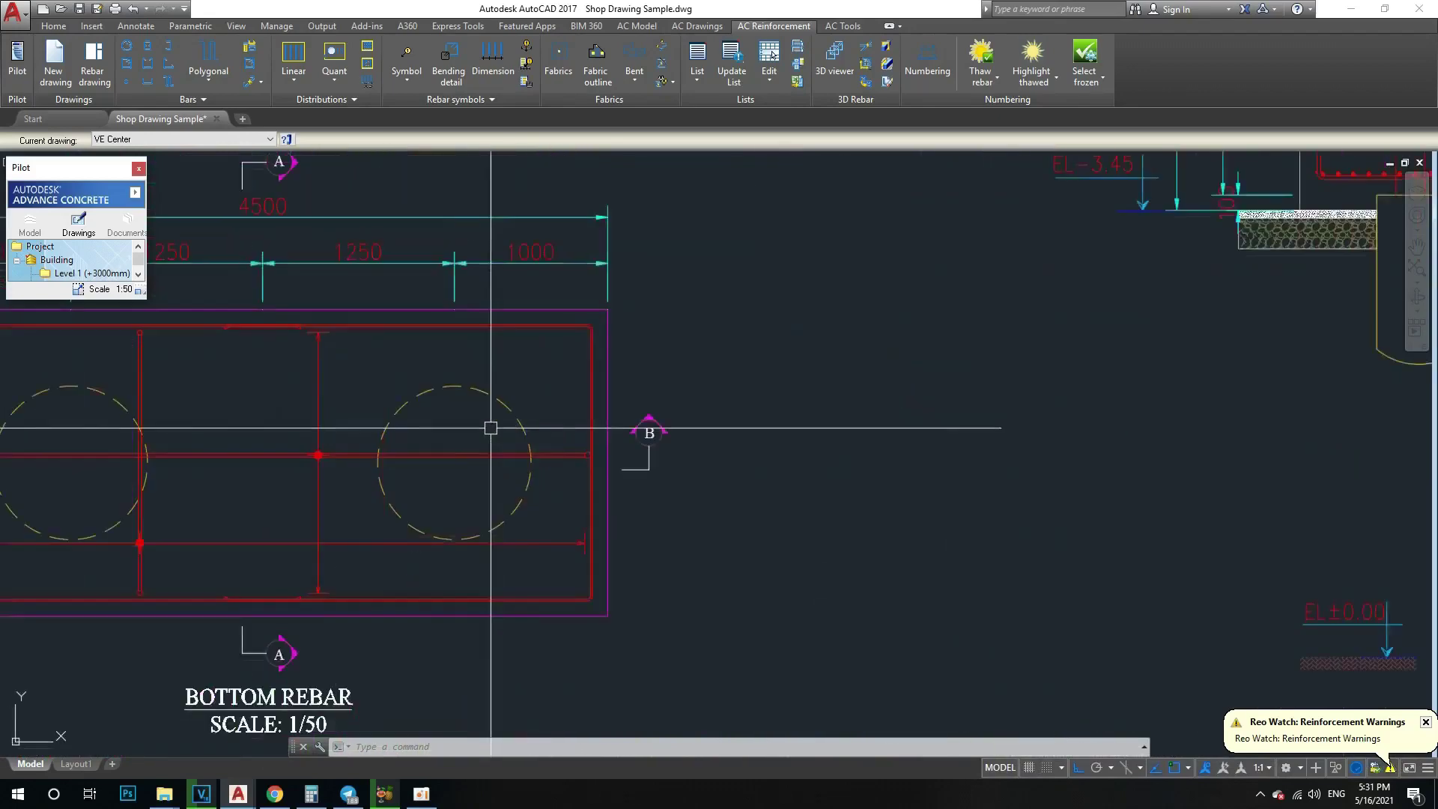
pyautogui.scroll(-4, 546, 417)
pyautogui.scroll(-2, 562, 417)
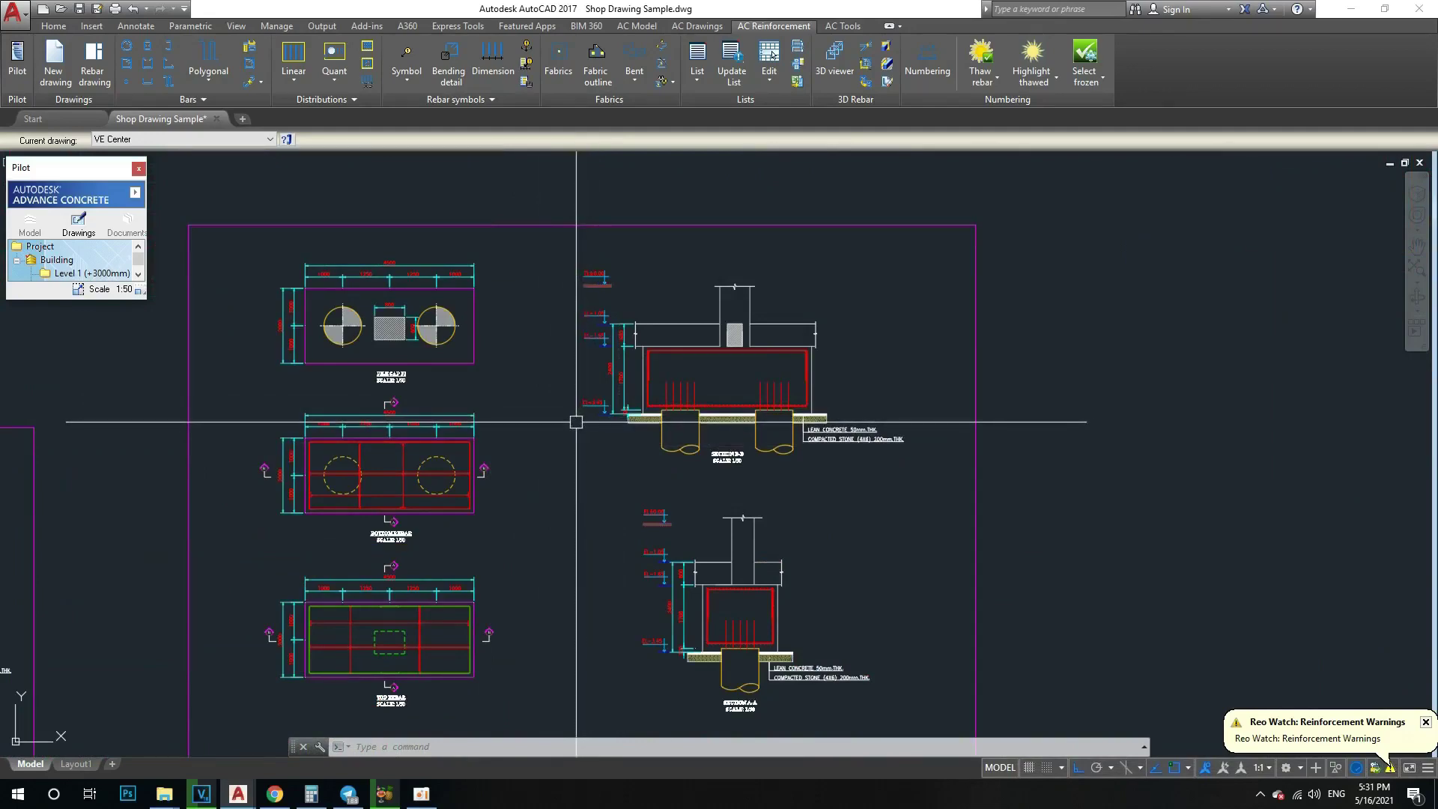
pyautogui.scroll(4, 661, 381)
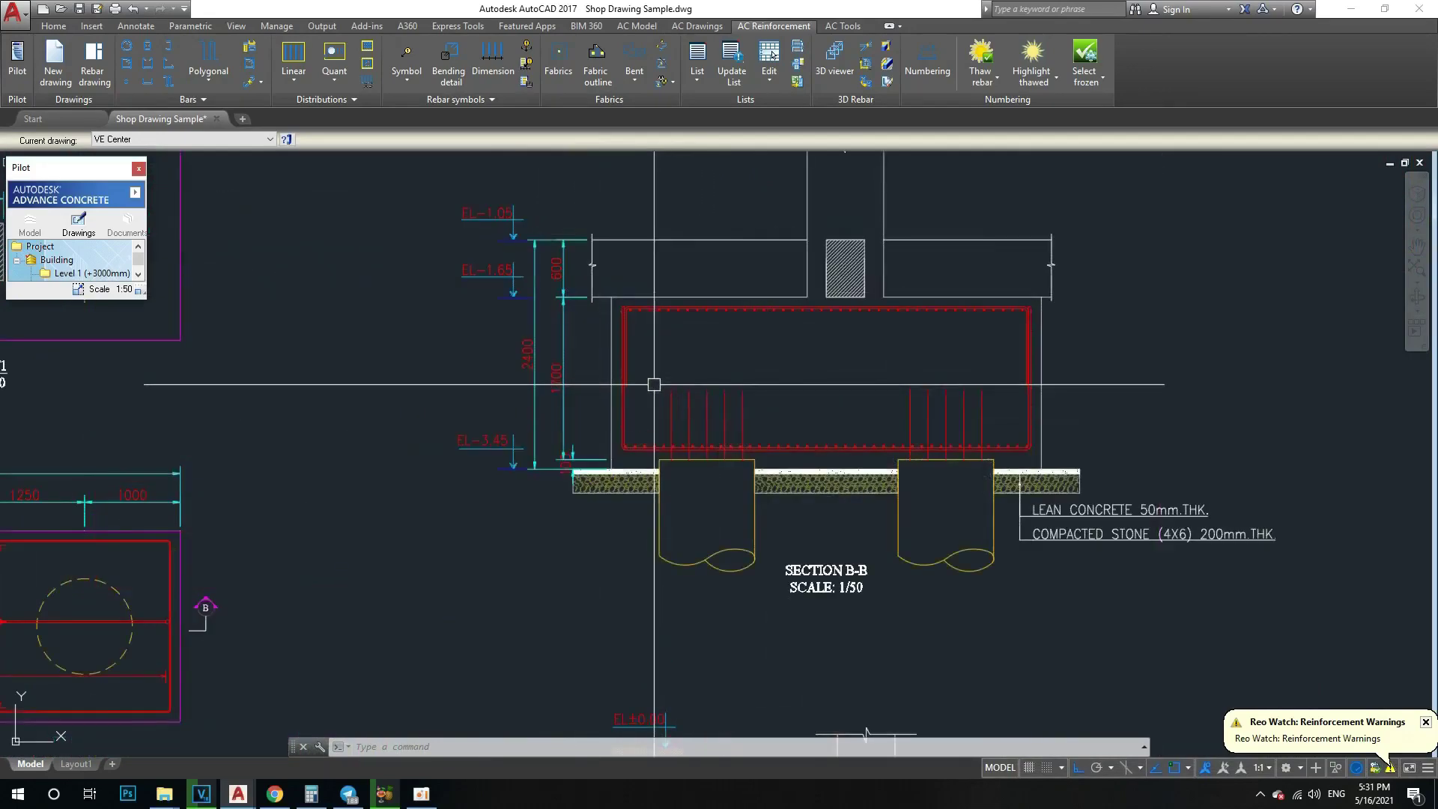
pyautogui.moveTo(440, 456); pyautogui.dragTo(580, 471, button='middle')
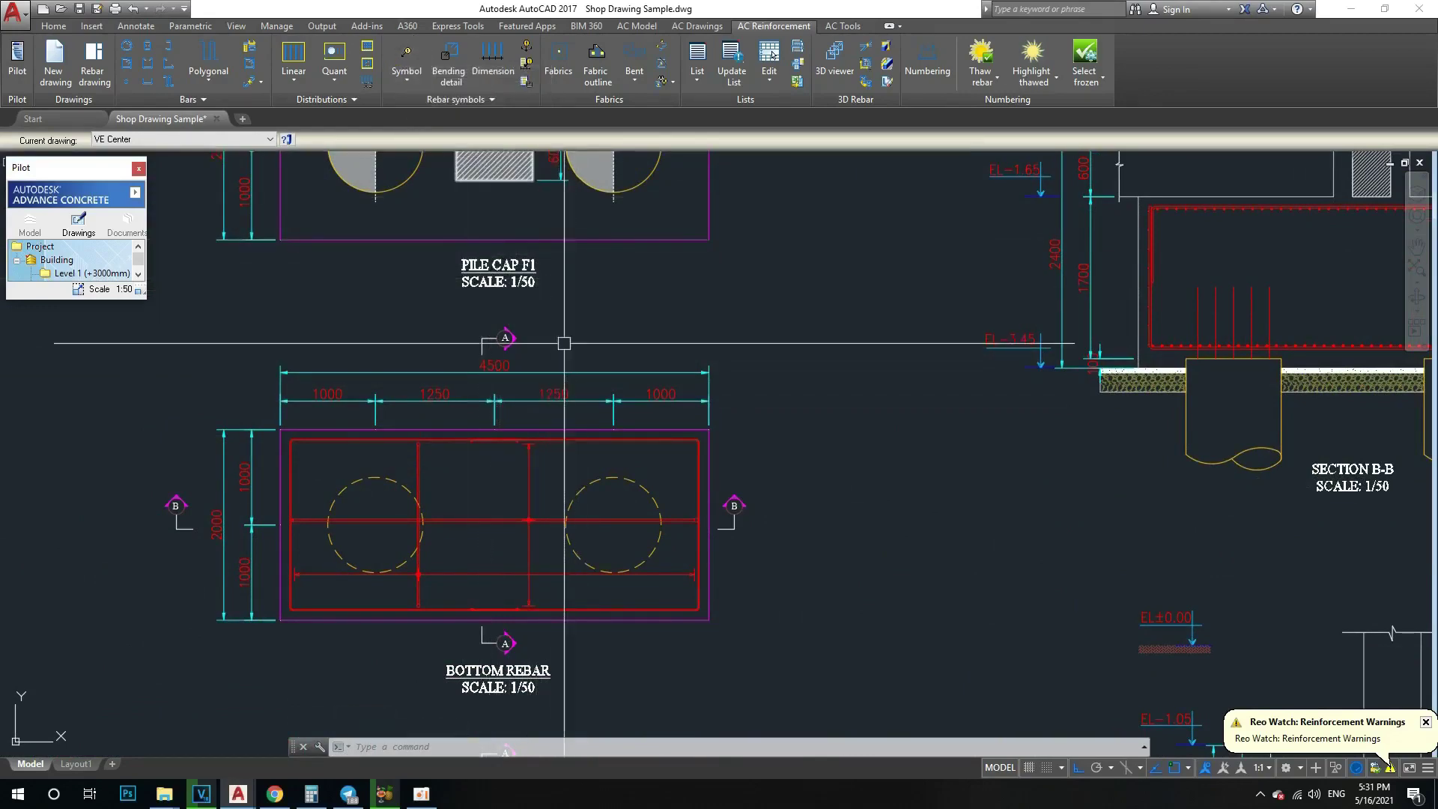
pyautogui.scroll(-4, 475, 291)
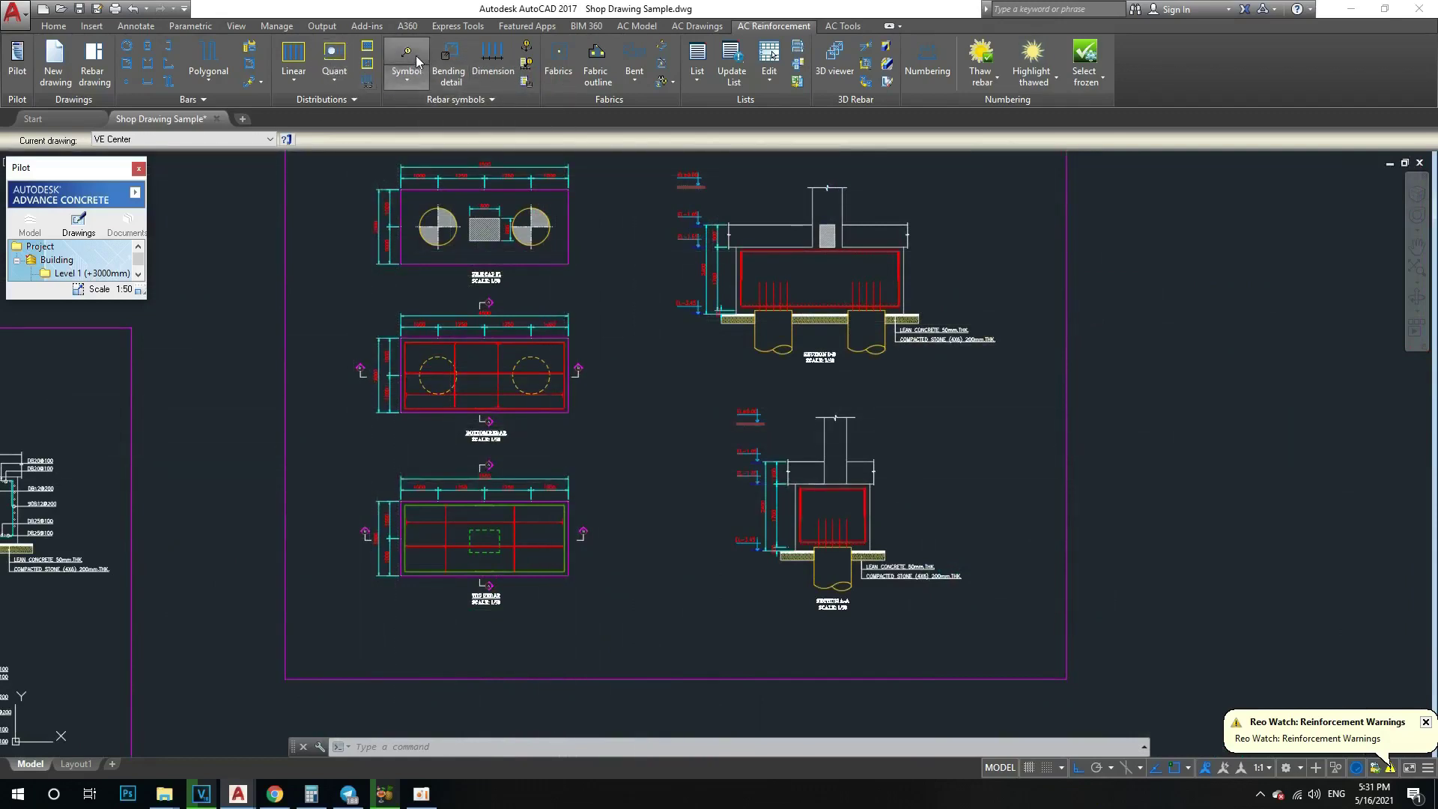
# Step: Label a bottom rebar with a 16 #DB12 MK5 @ 200 symbol
pyautogui.click(413, 81)
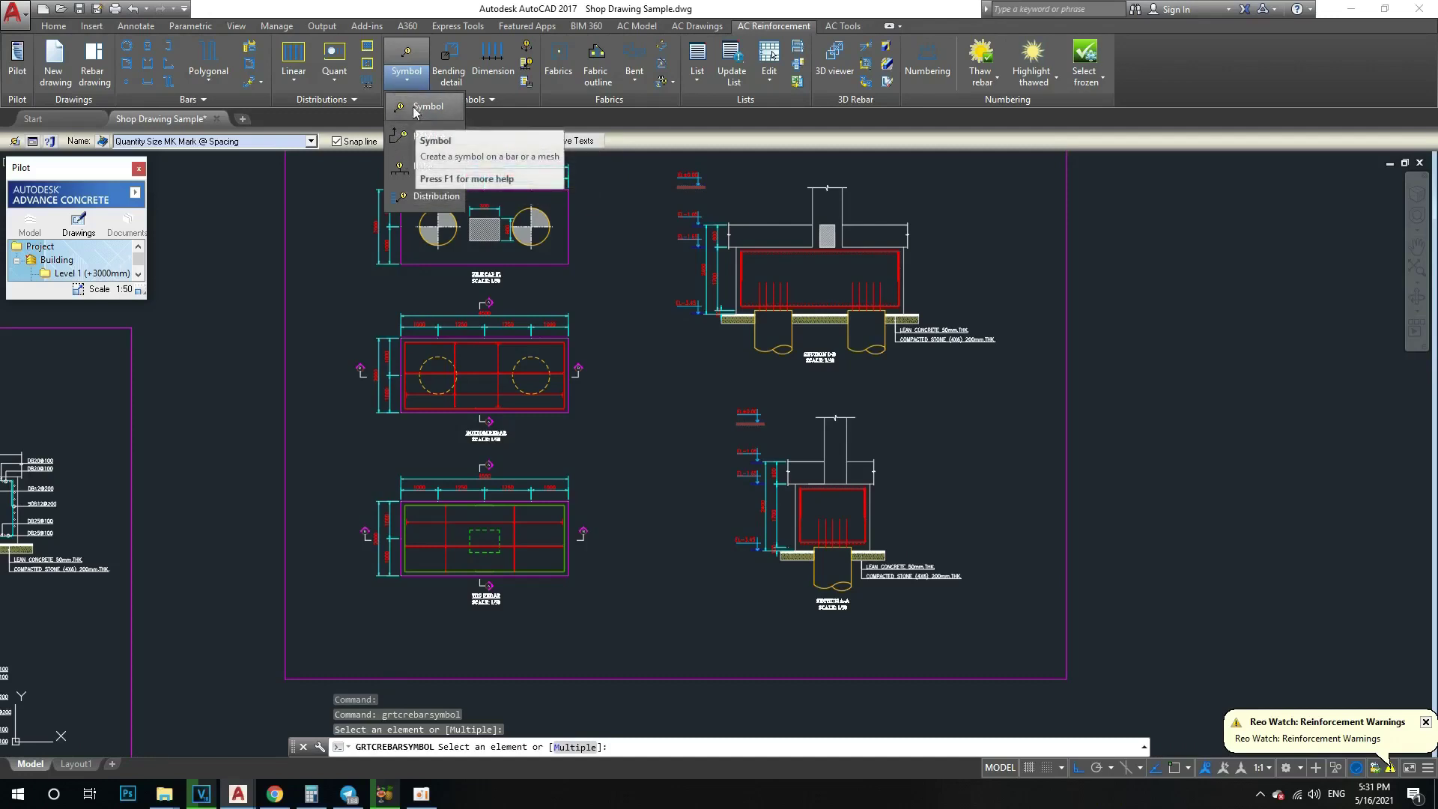
pyautogui.click(413, 109)
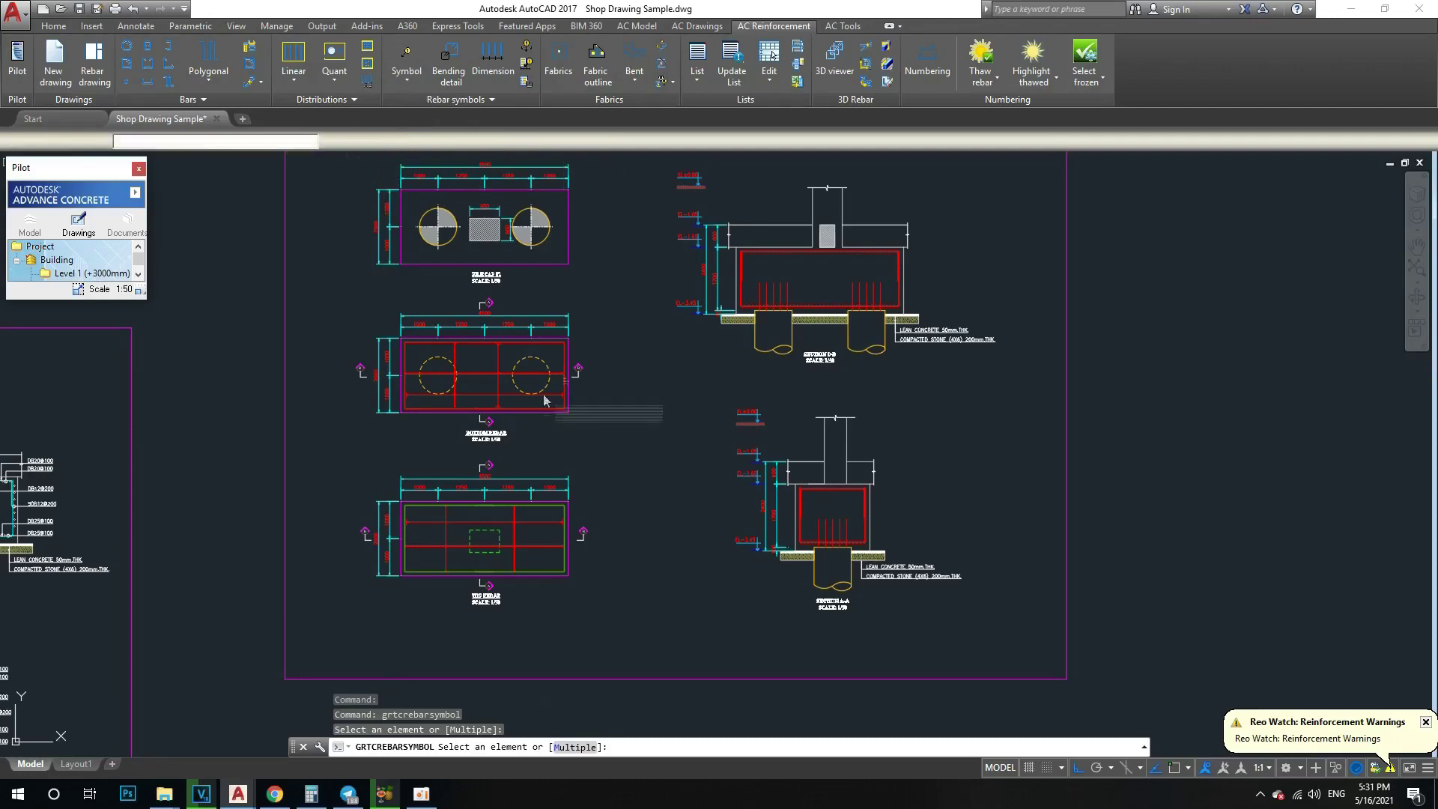
pyautogui.scroll(6, 544, 410)
pyautogui.scroll(2, 584, 352)
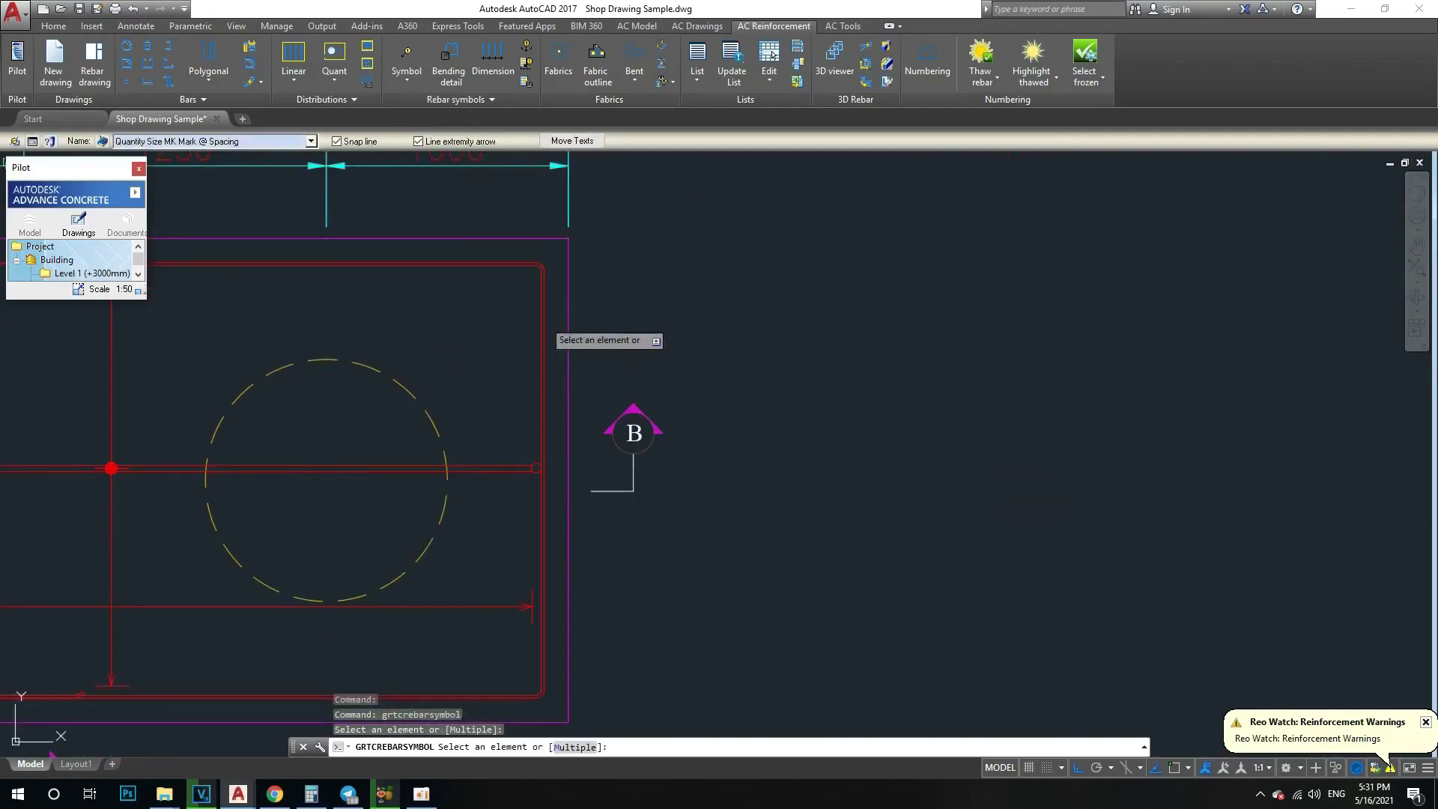
pyautogui.click(544, 323)
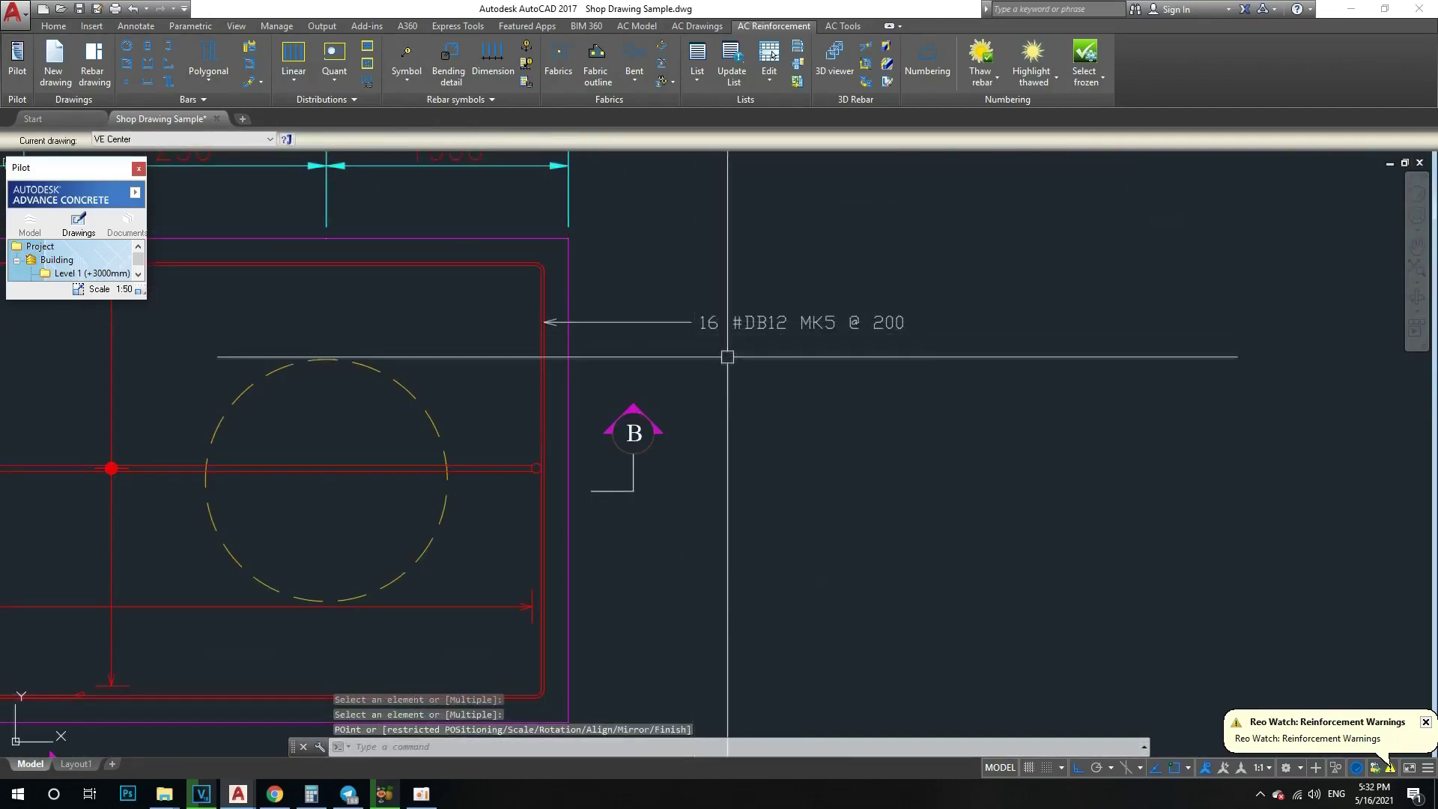
# Step: Add a second 16 #DB12 MK5 @ 200 label using a stepped multi-point leader
pyautogui.click(413, 84)
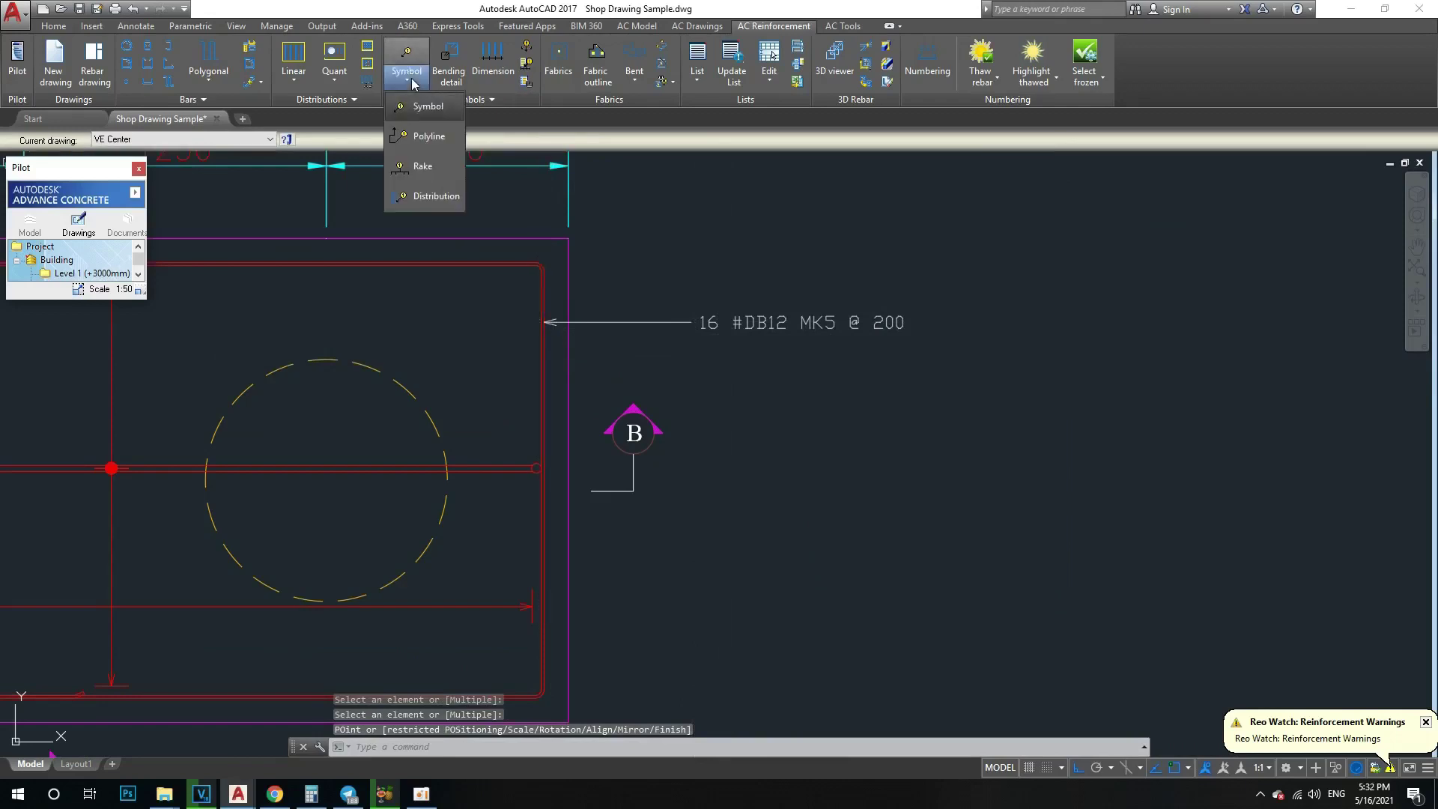
pyautogui.click(424, 138)
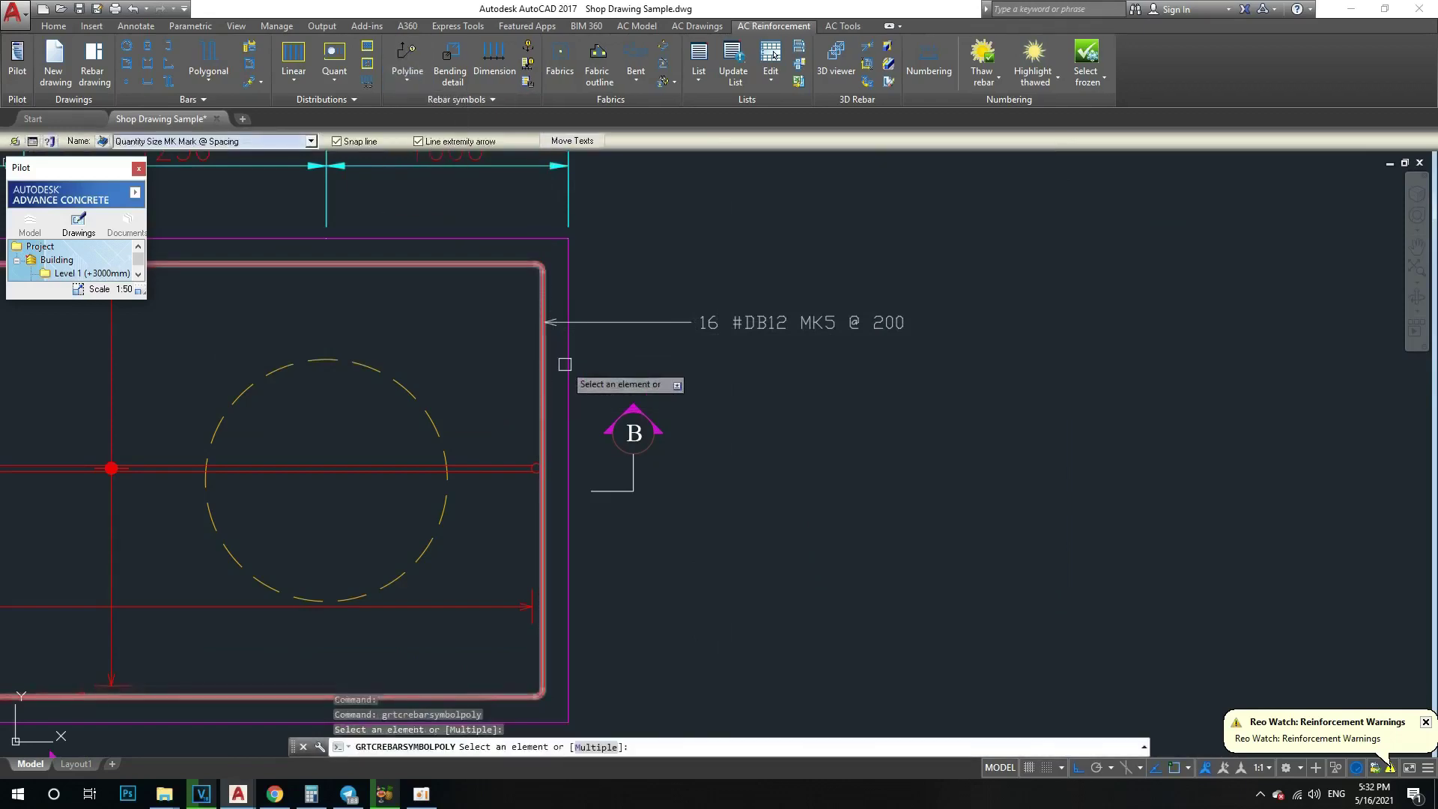
pyautogui.click(540, 369)
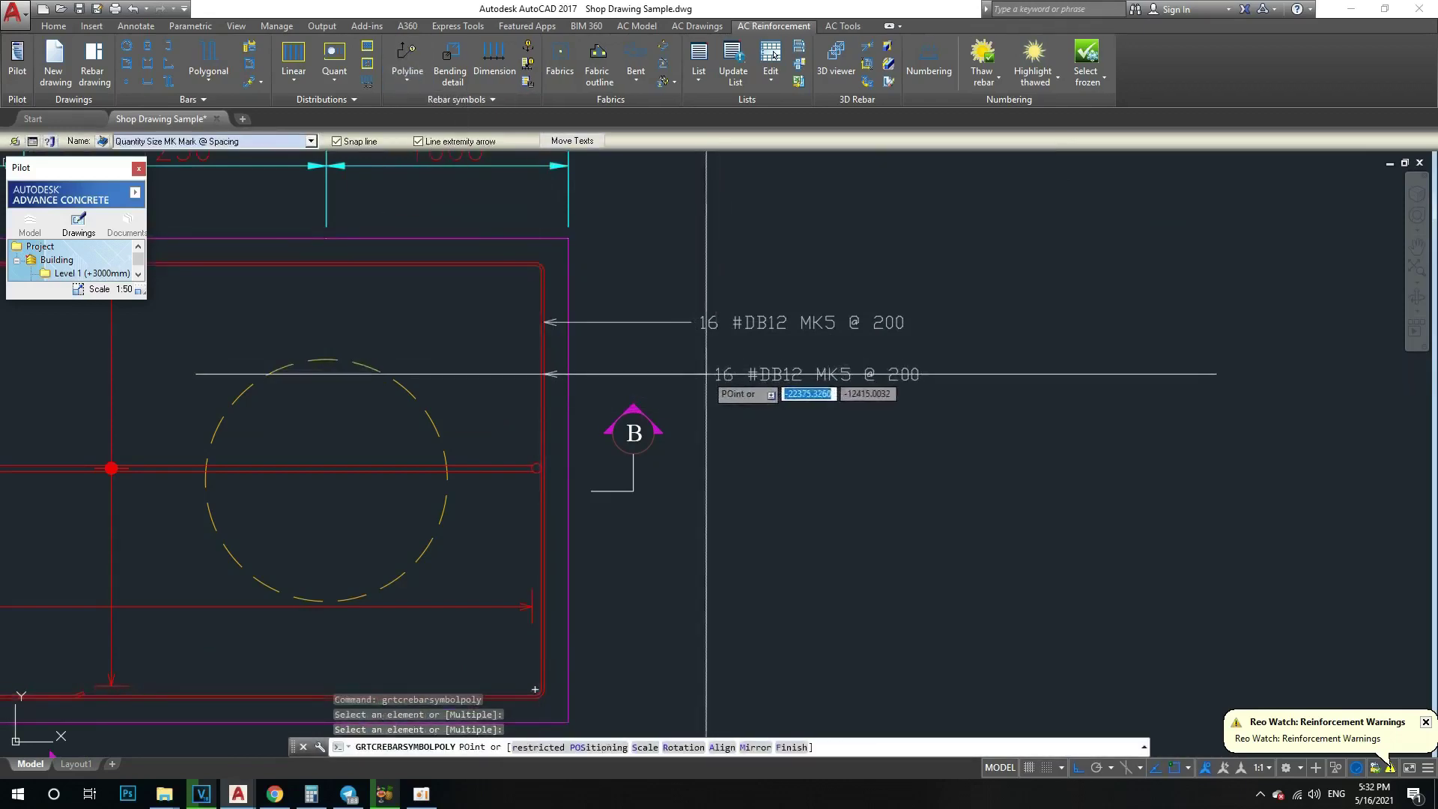
pyautogui.click(697, 375)
pyautogui.click(697, 469)
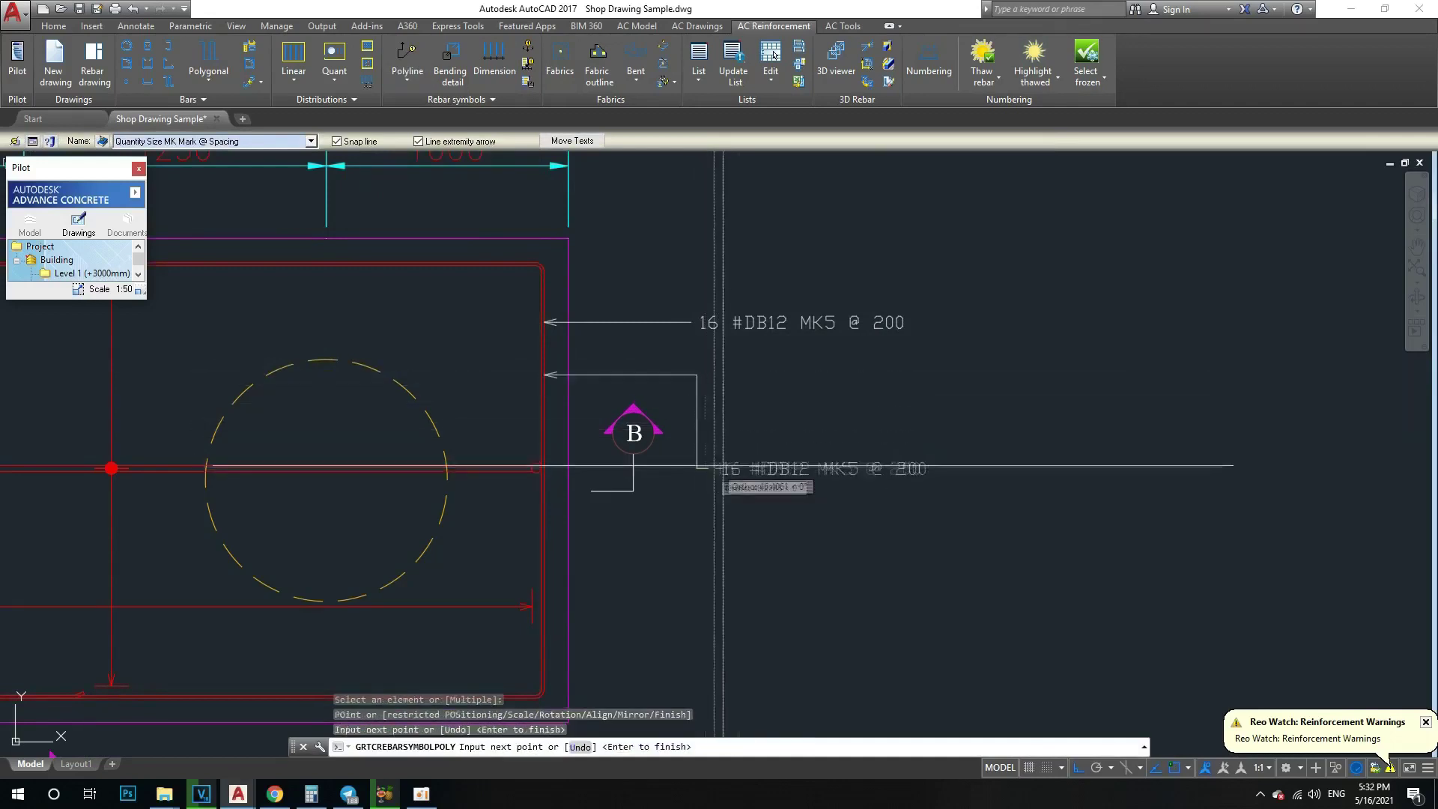
pyautogui.click(827, 469)
pyautogui.click(828, 387)
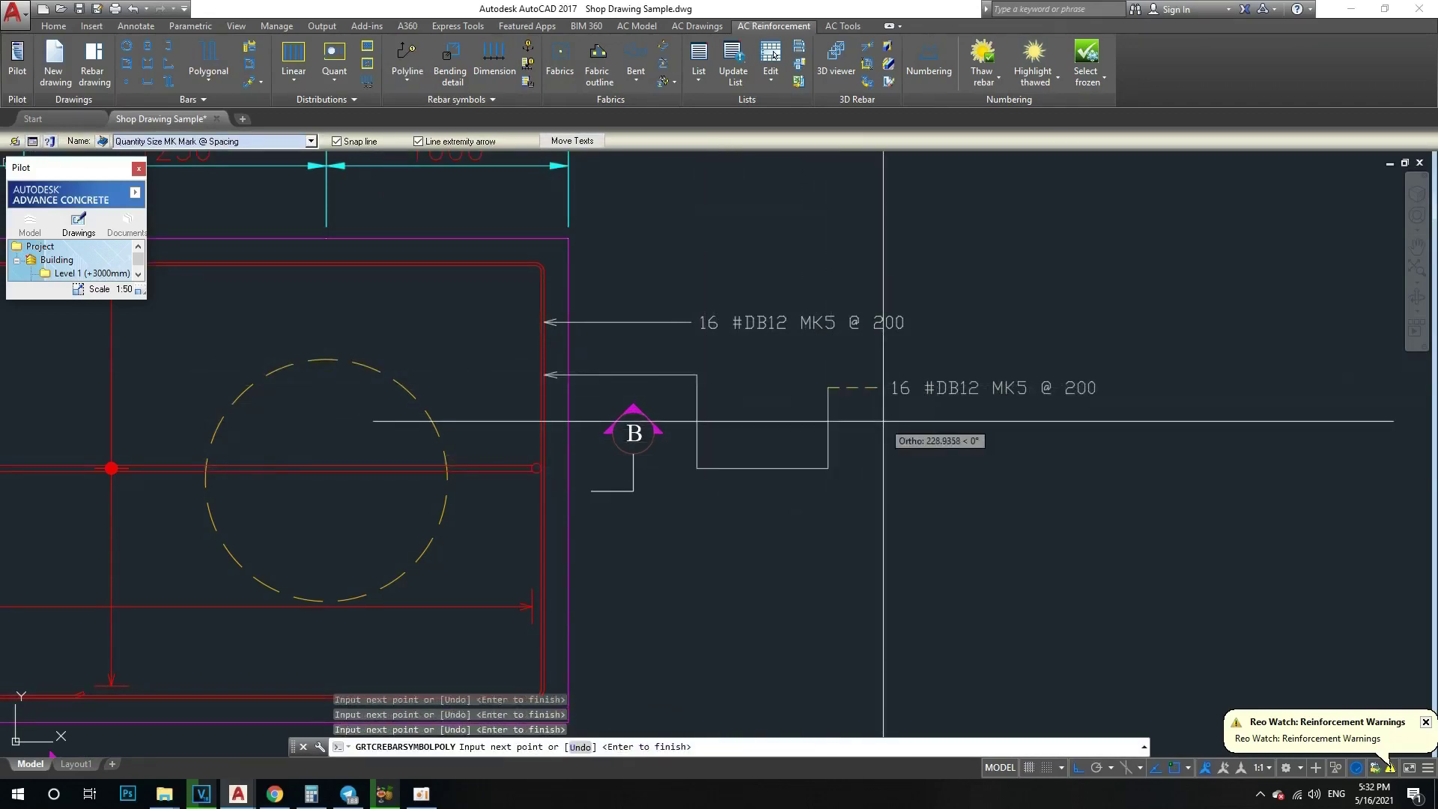
pyautogui.press('Return')
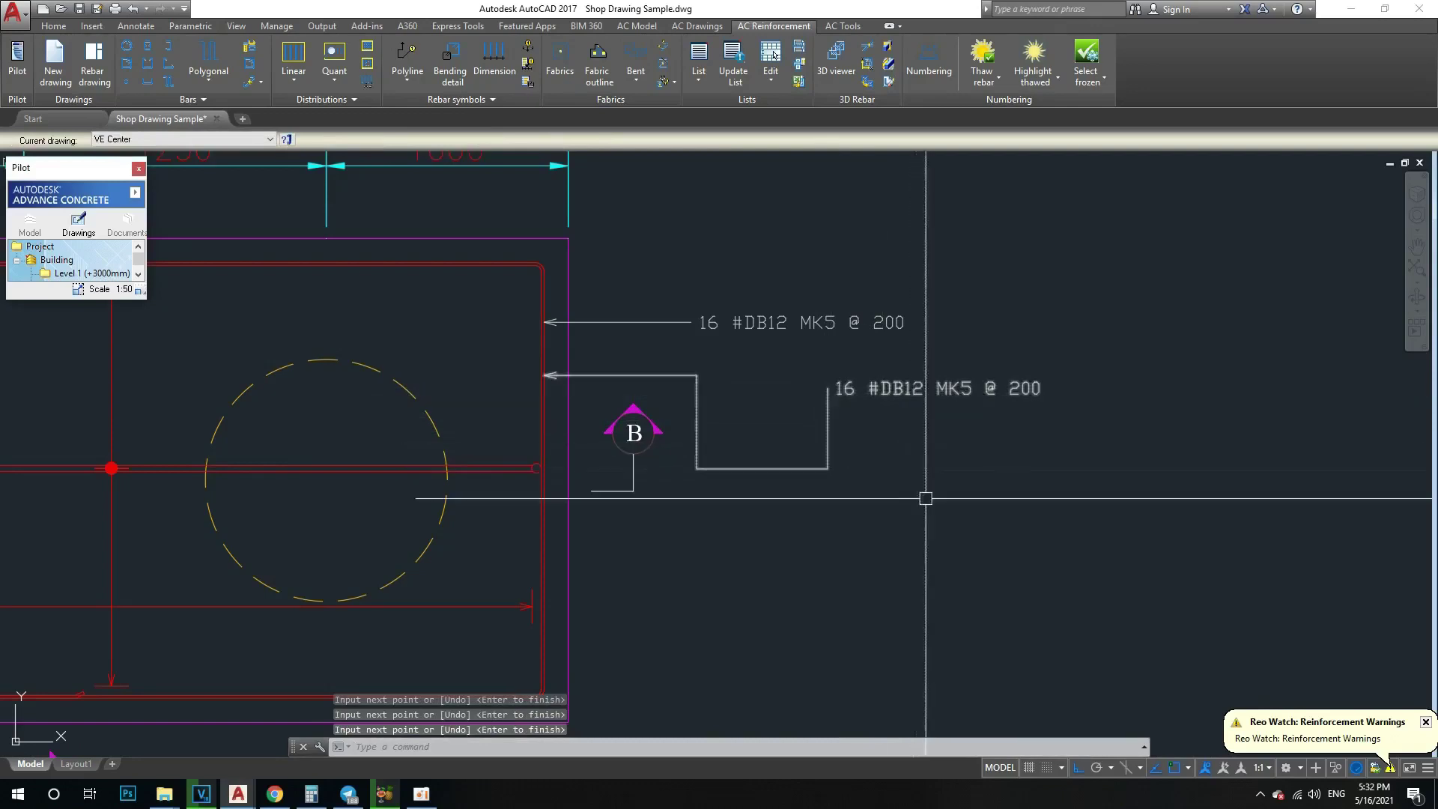
# Step: Window-select the new stepped-leader label, recentre the view, then clear the selection
pyautogui.click(923, 492)
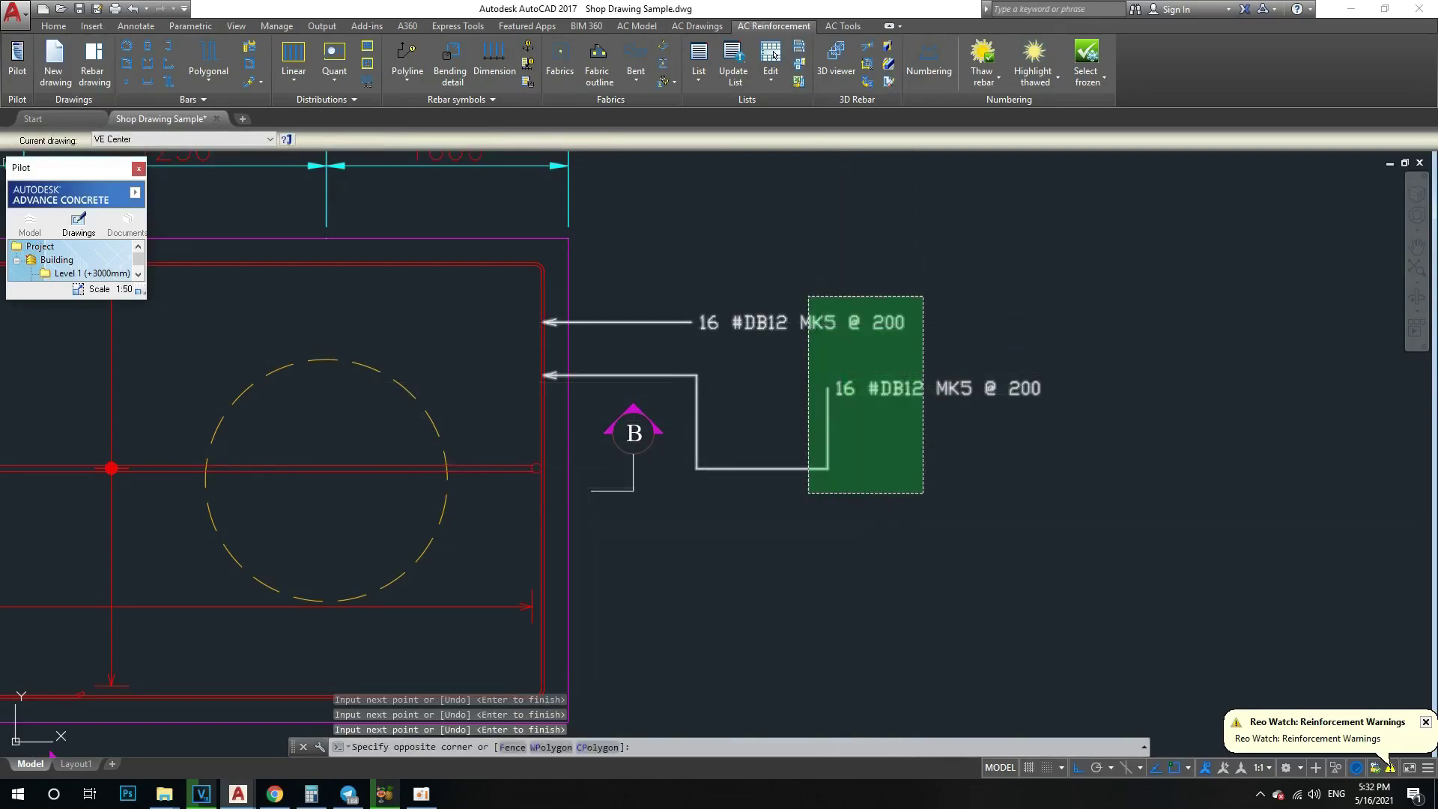
pyautogui.click(808, 297)
pyautogui.moveTo(808, 297); pyautogui.dragTo(750, 338, button='middle')
pyautogui.press('Escape')
pyautogui.press('Escape')
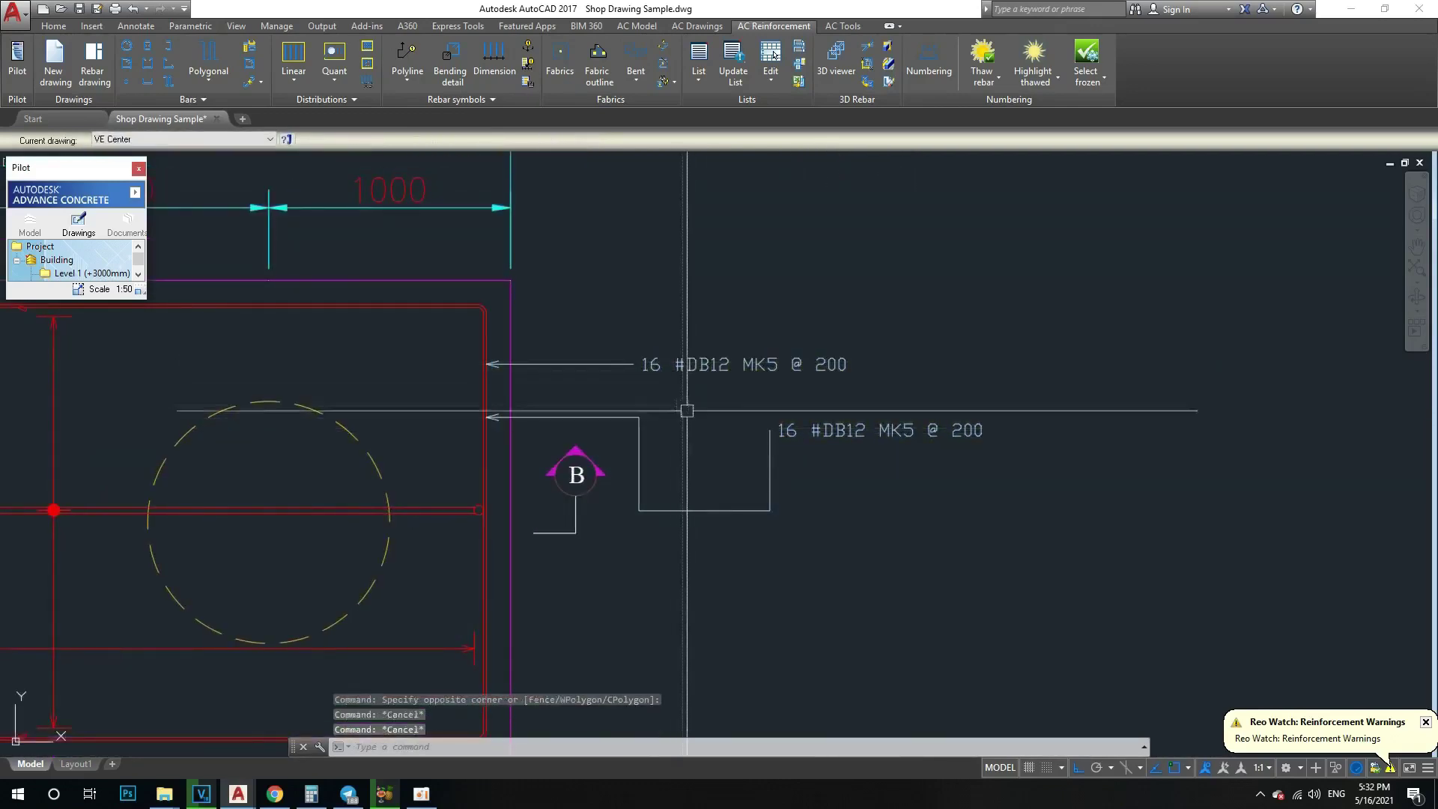
# Step: Restyle the upper rebar label to the Cambodia (SHD) 5 16DB12@200 format
pyautogui.click(711, 426)
pyautogui.click(678, 321)
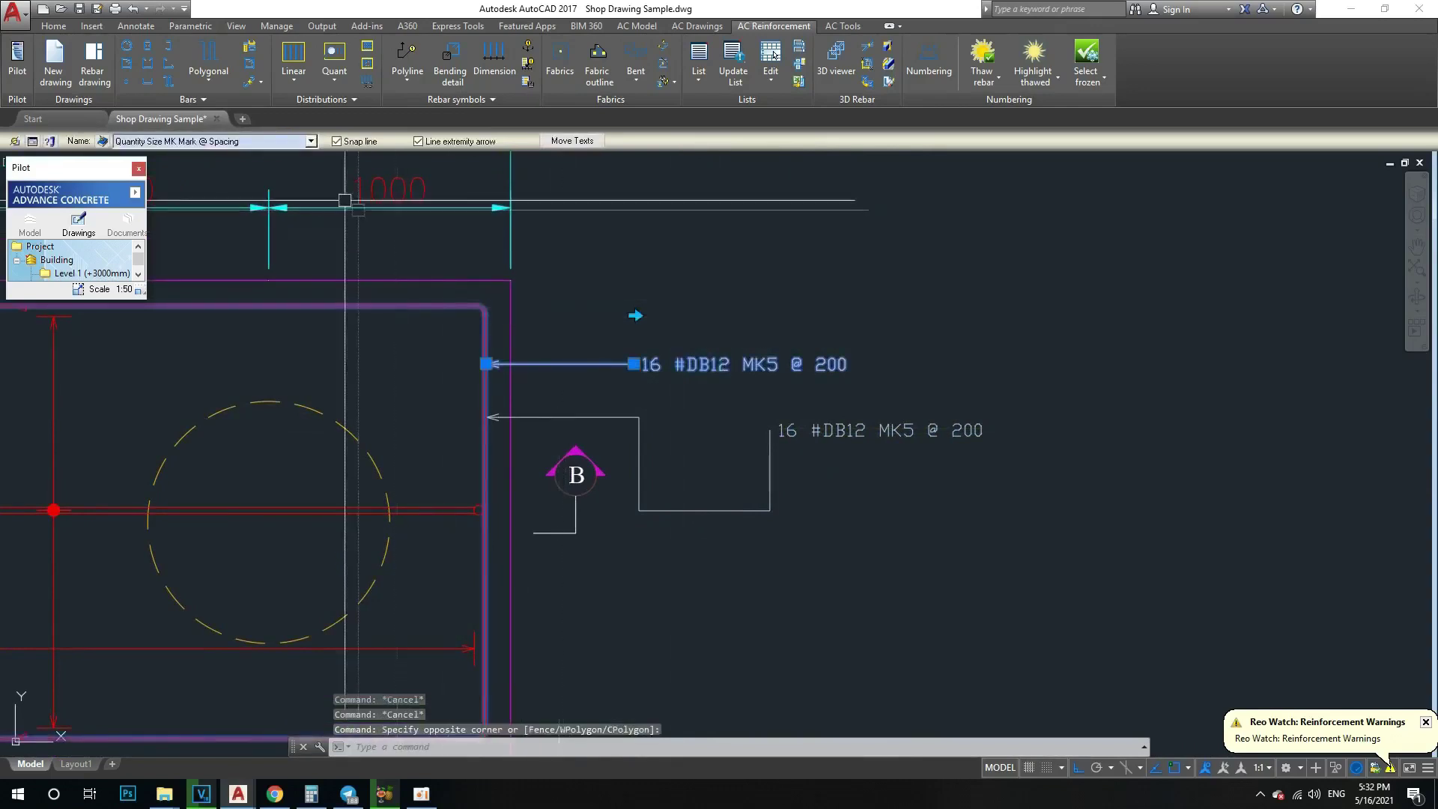
pyautogui.click(312, 142)
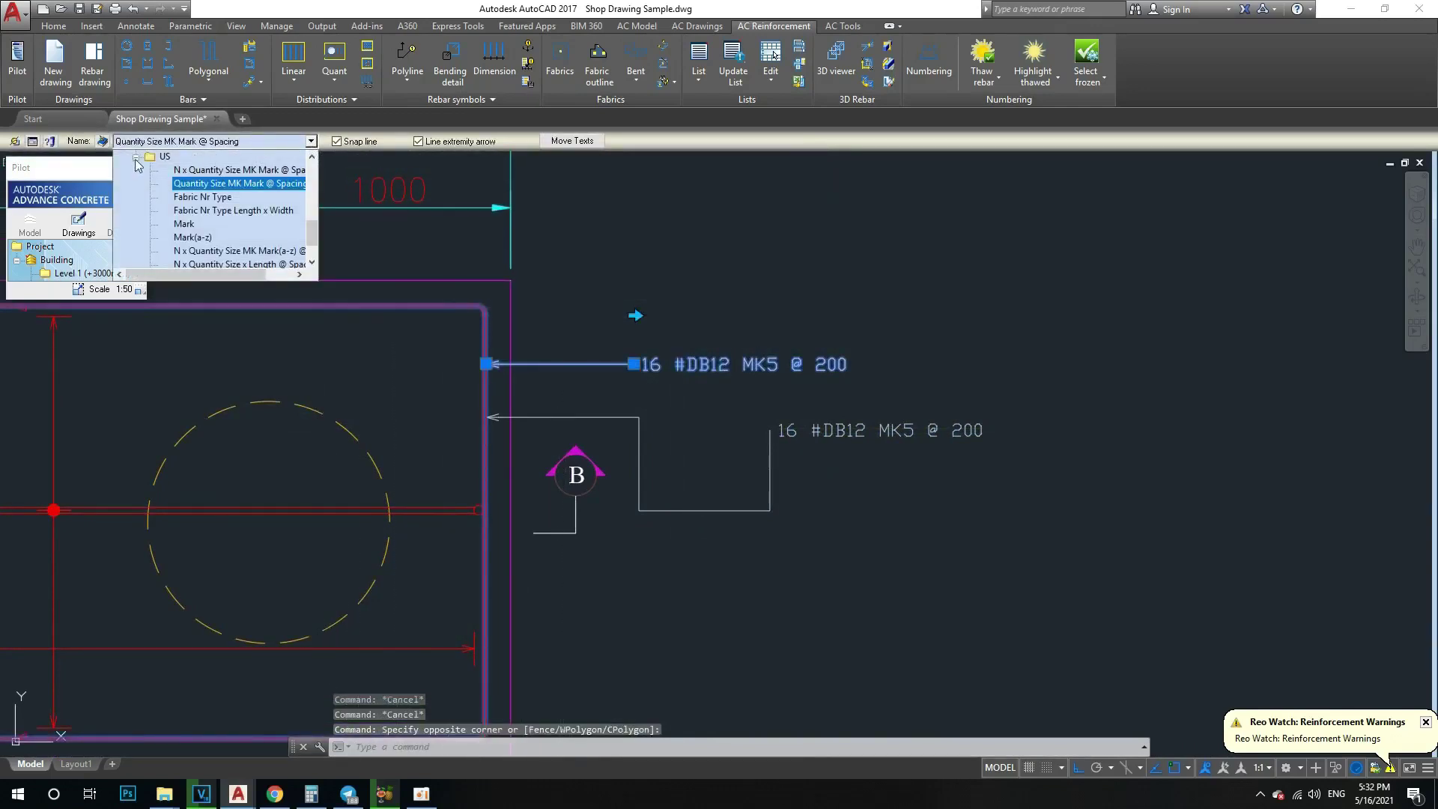
pyautogui.click(135, 157)
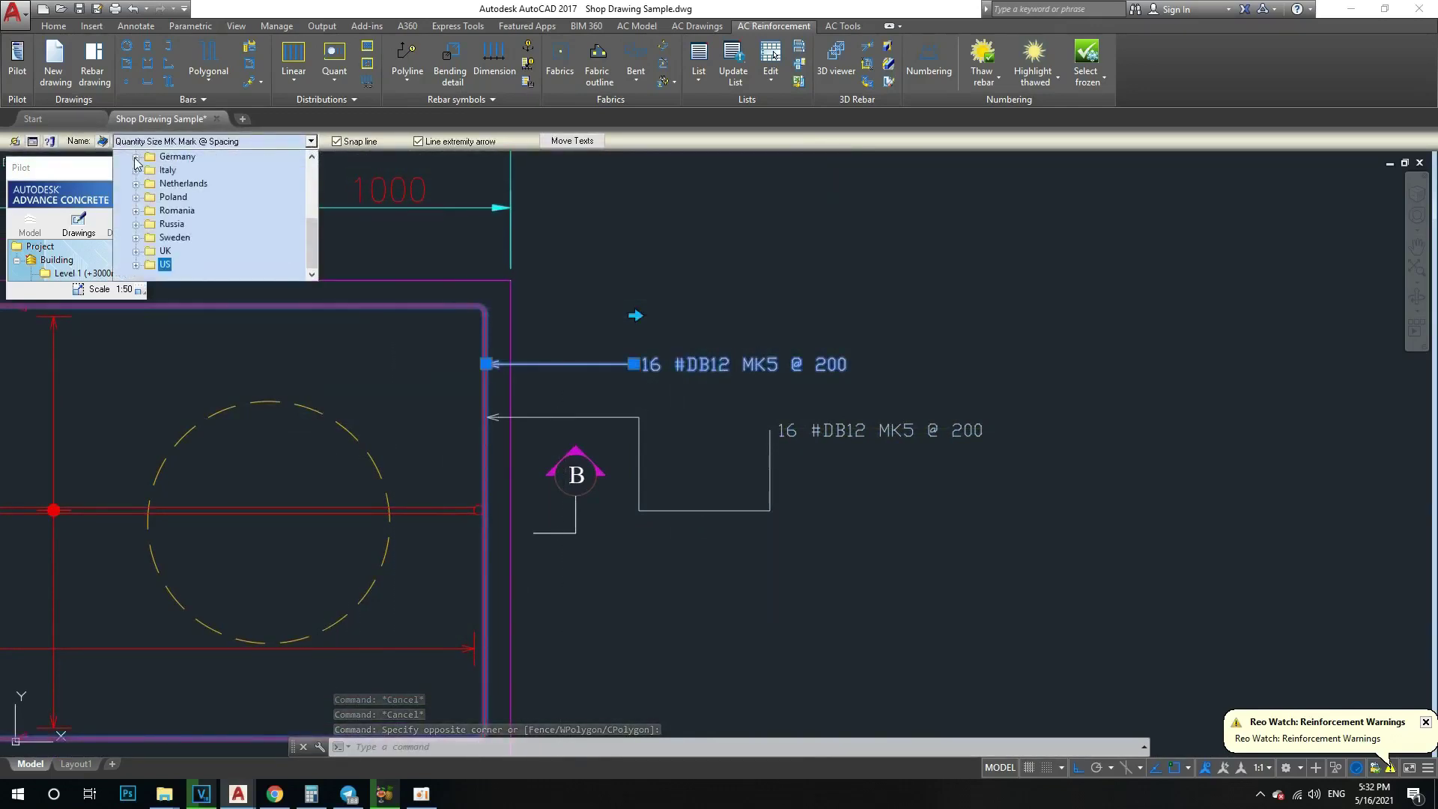
pyautogui.click(136, 199)
pyautogui.click(242, 210)
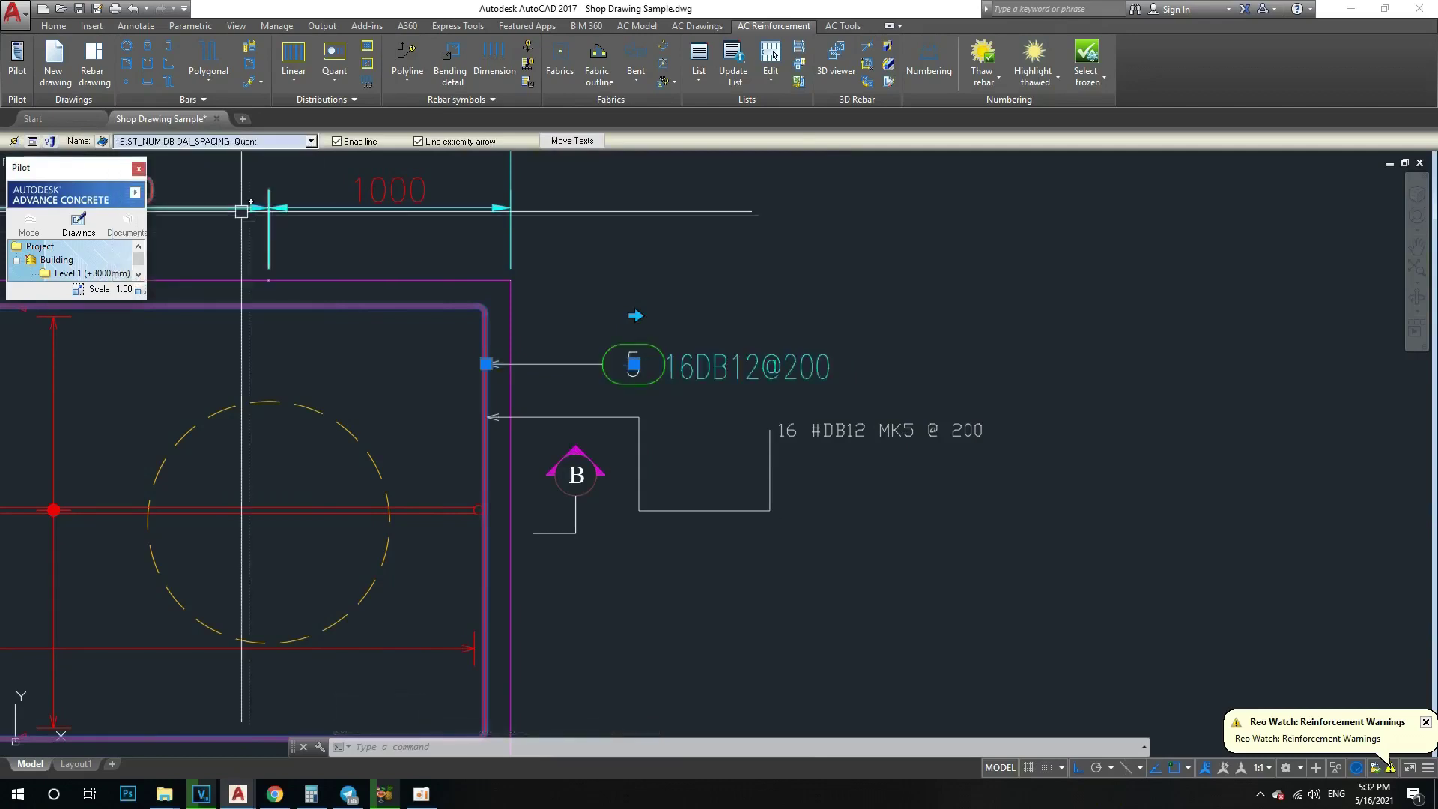
pyautogui.press('Escape')
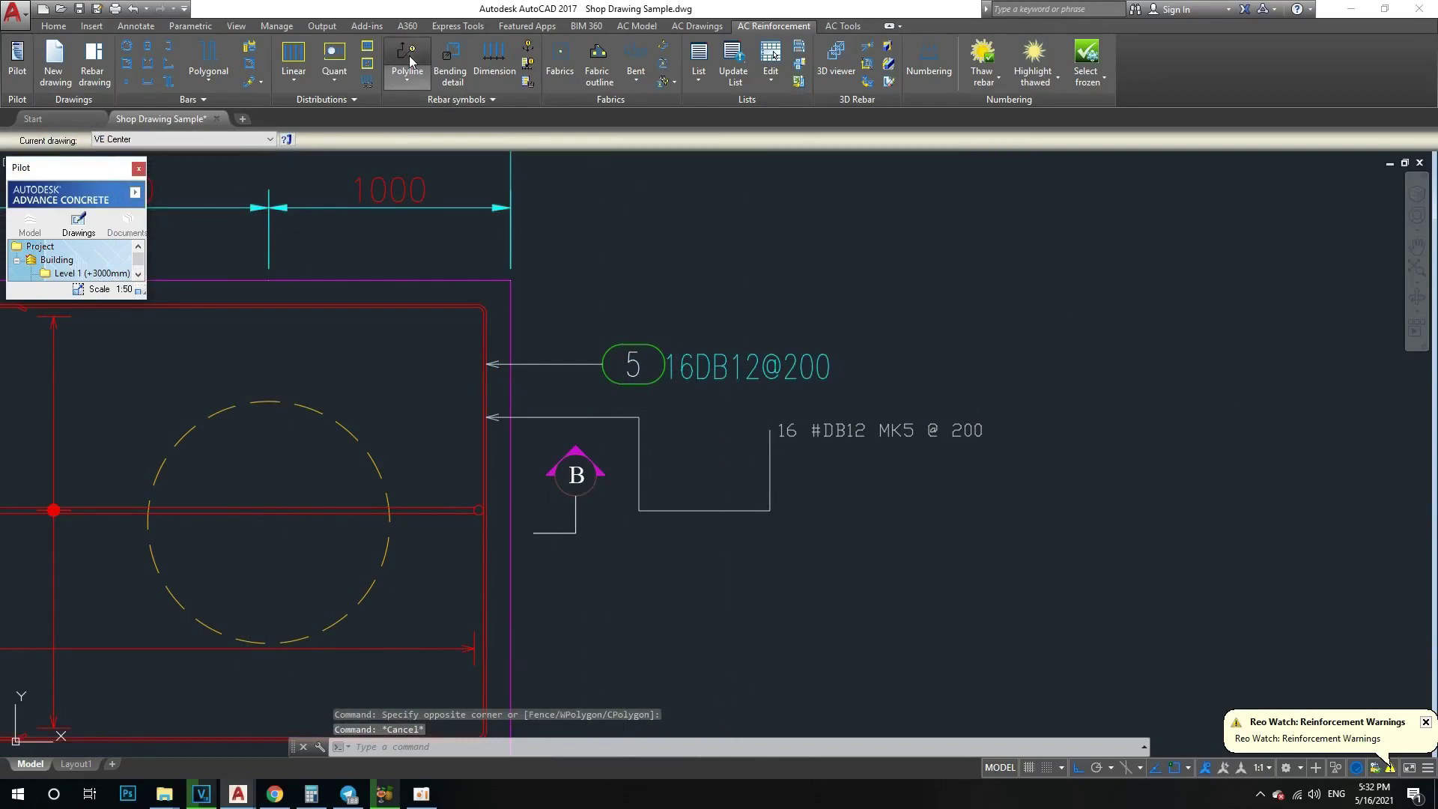
# Step: Start another rebar symbol on a rebar, then cancel it without changing the style
pyautogui.click(410, 81)
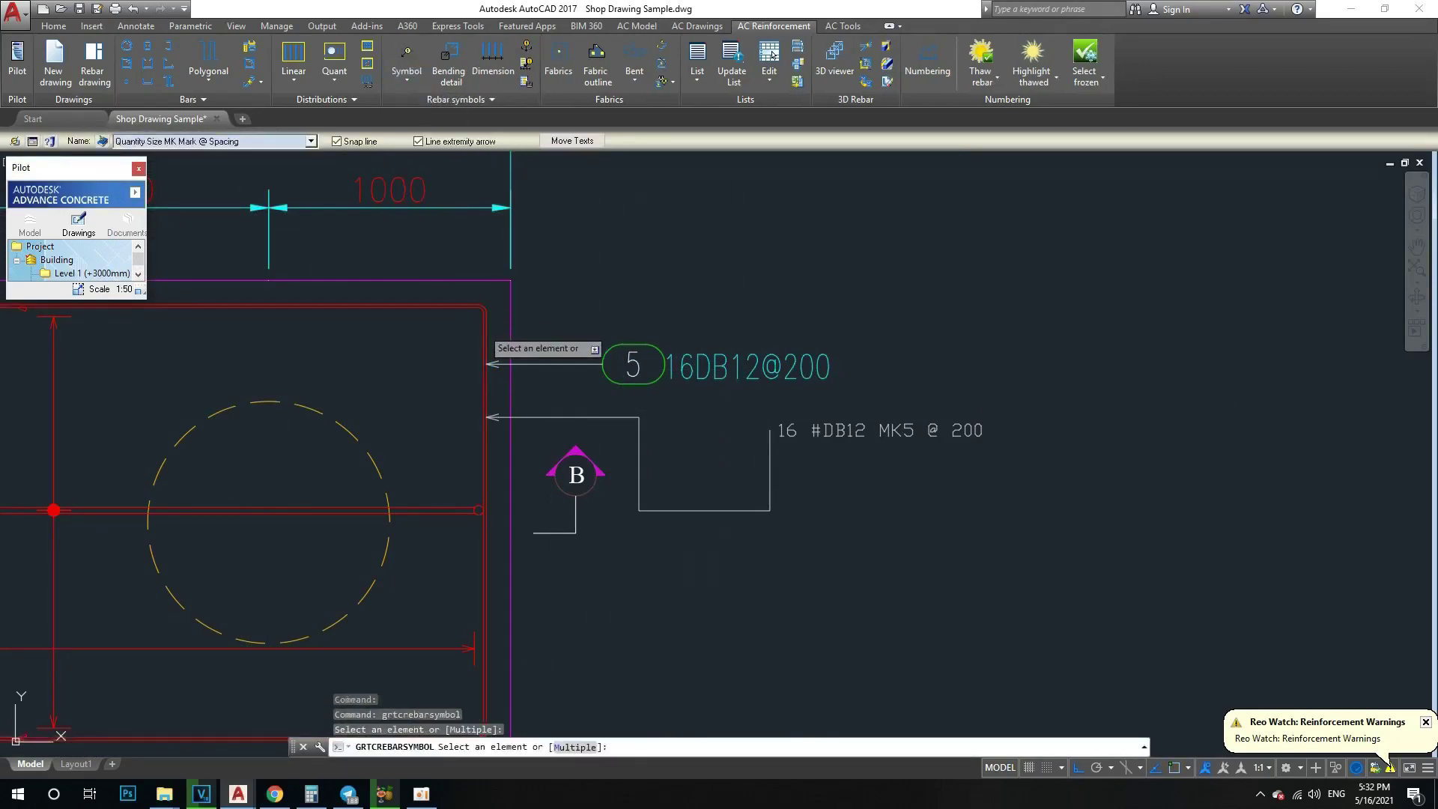
pyautogui.click(484, 311)
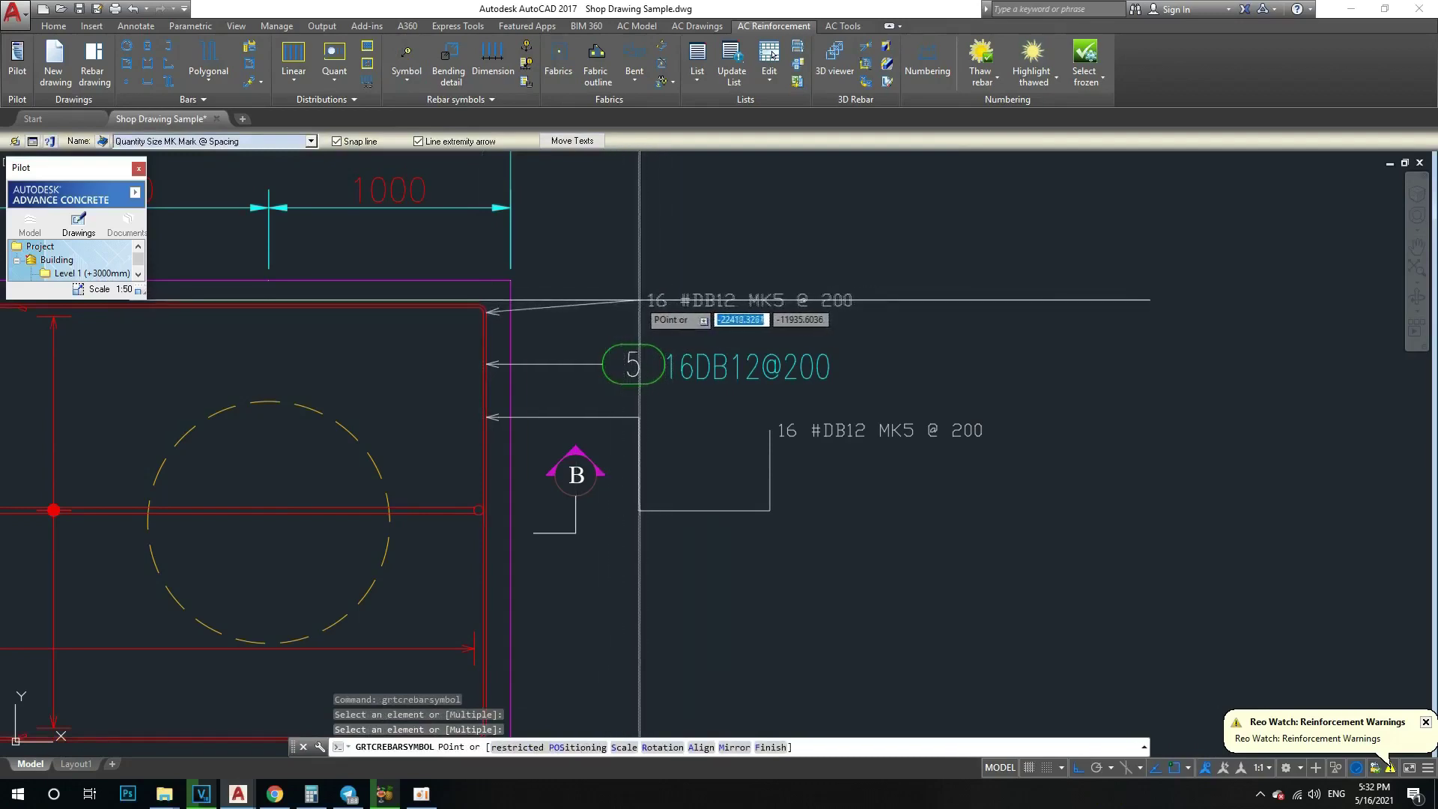
pyautogui.click(310, 142)
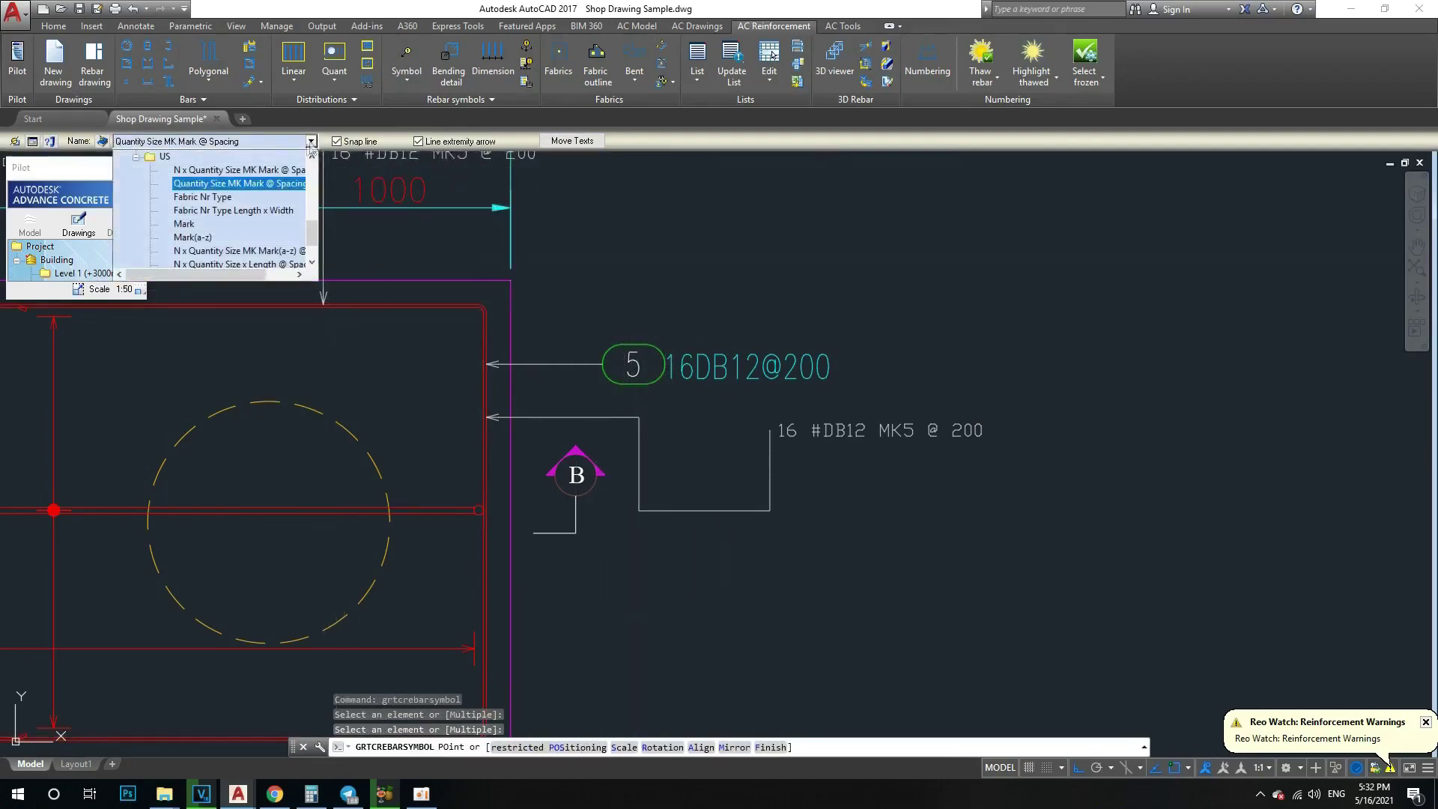
pyautogui.click(668, 297)
pyautogui.press('Escape')
# Step: Window-select both rebar labels with their leaders and erase them with E
pyautogui.click(786, 293)
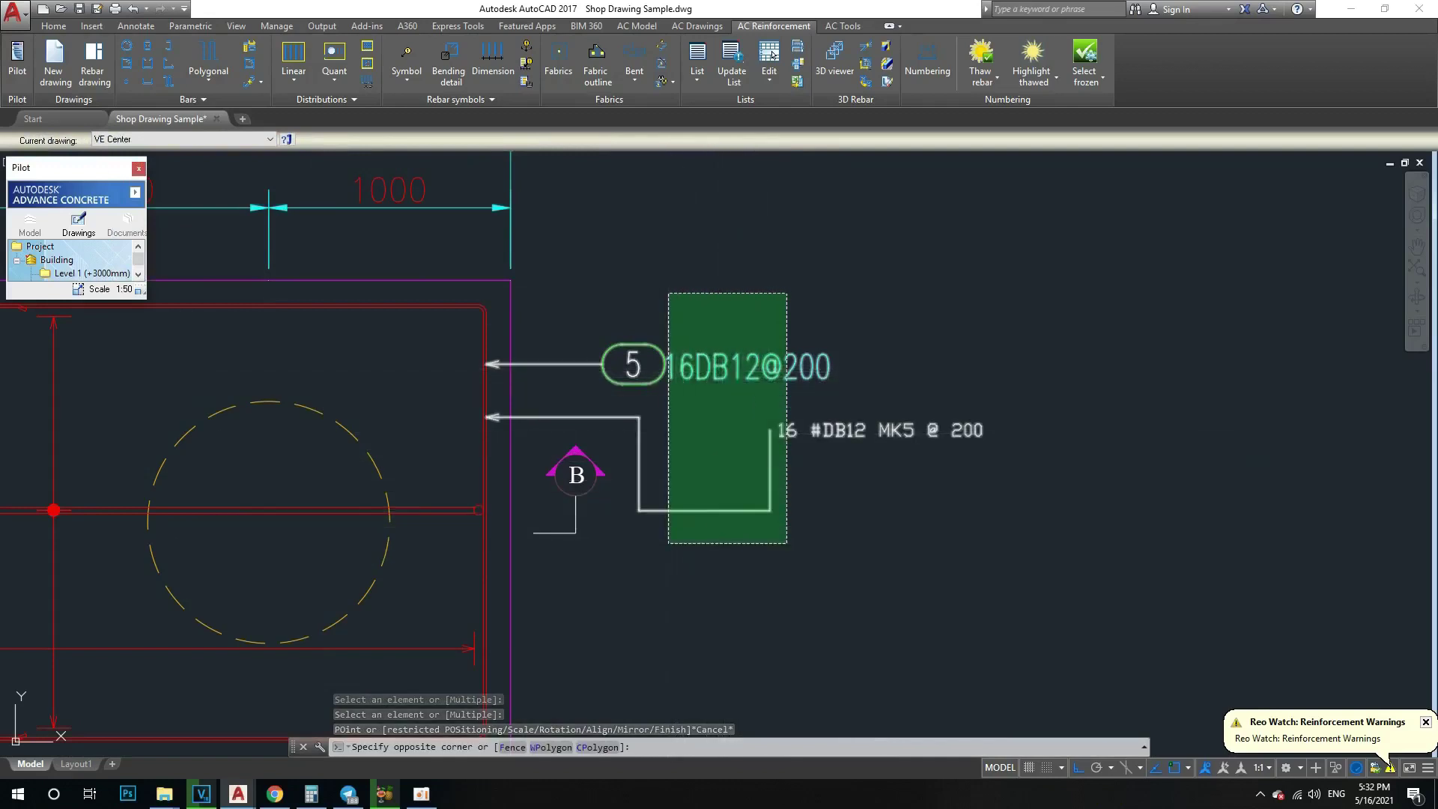
pyautogui.click(669, 543)
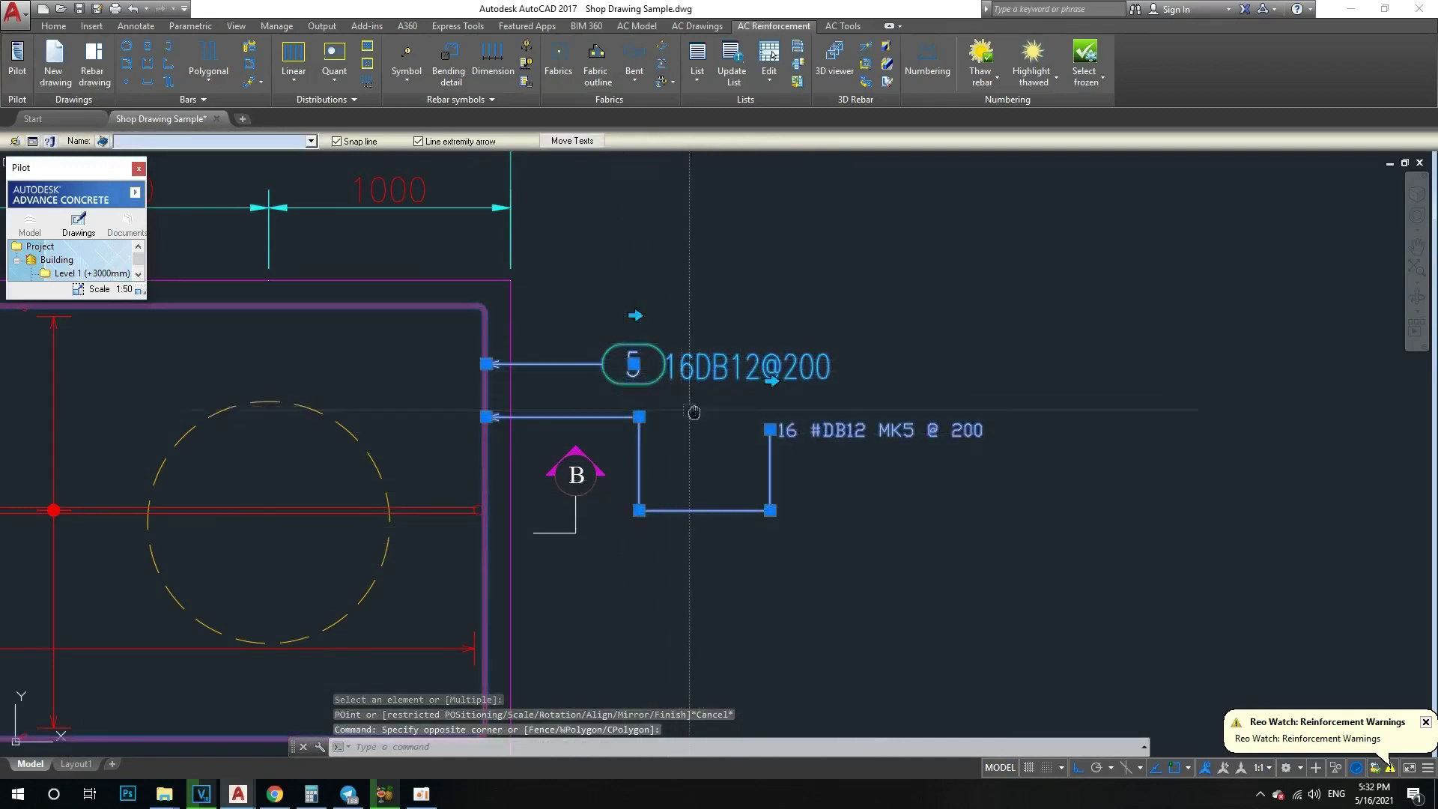
pyautogui.moveTo(694, 413); pyautogui.dragTo(721, 407, button='middle')
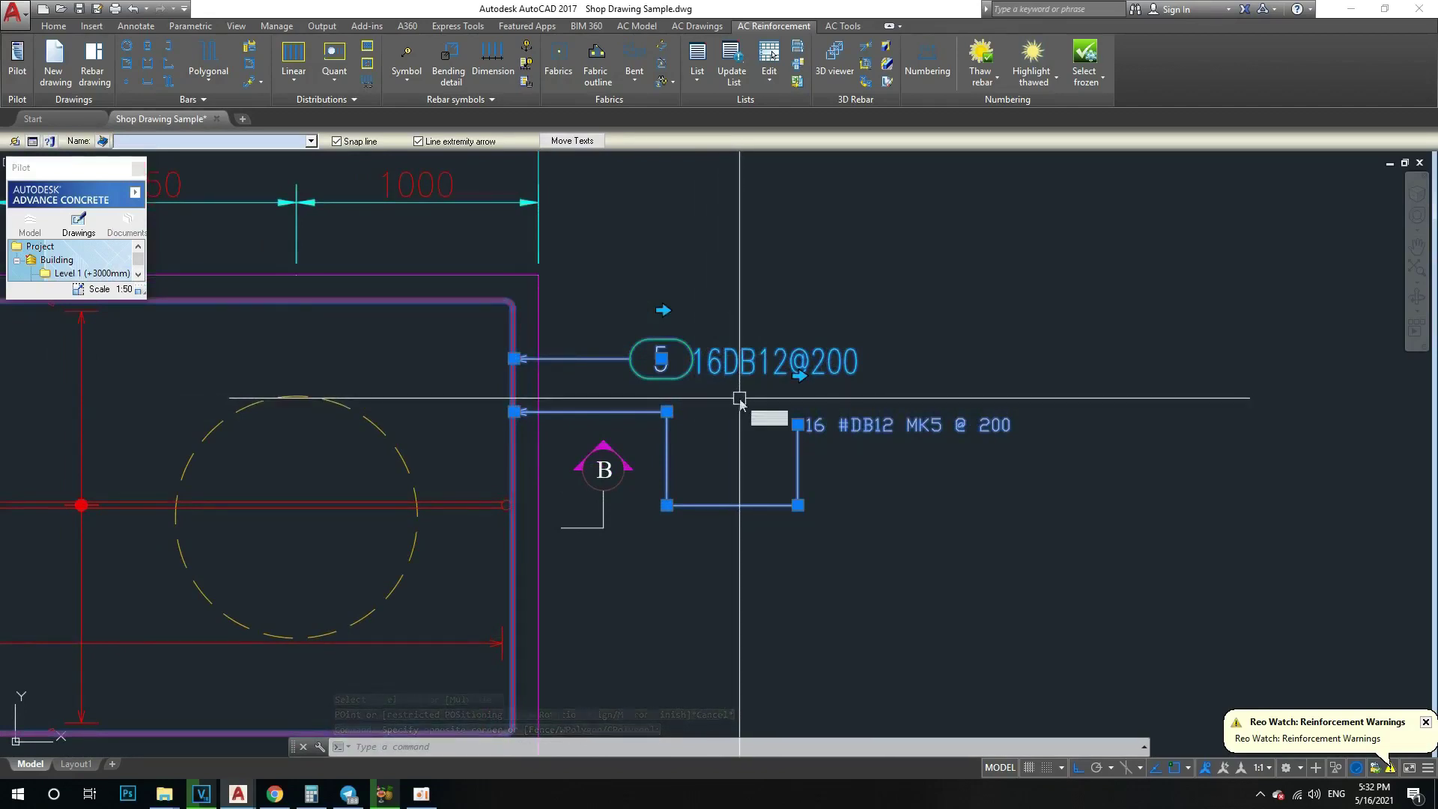
pyautogui.write('e')
pyautogui.press('Return')
pyautogui.moveTo(815, 352); pyautogui.dragTo(887, 364, button='middle')
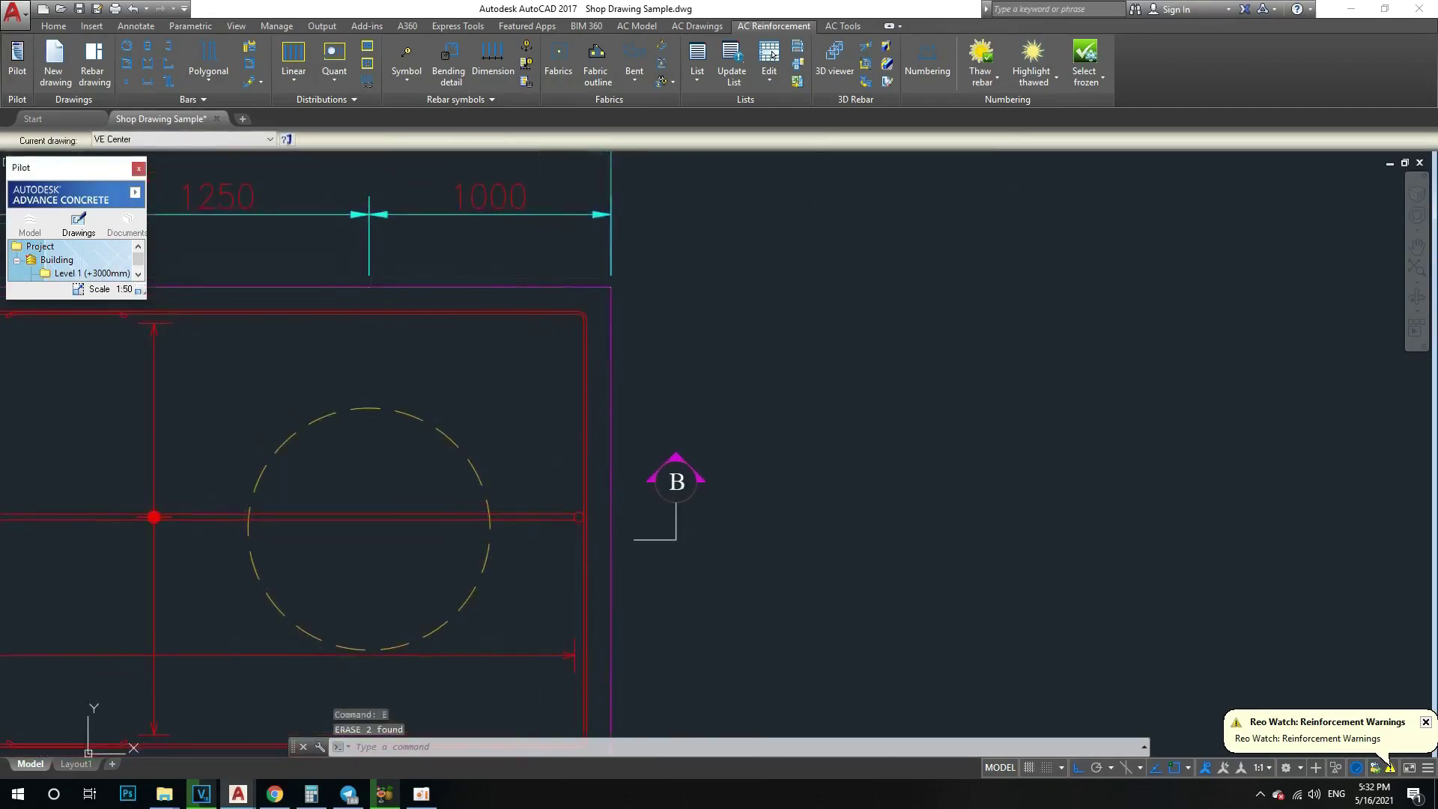
# Step: Start a rebar symbol in Cambodia (SHD) style 1B.ST_NUM-DB-DAI_SPACING -Quant on the top rebar
pyautogui.click(407, 56)
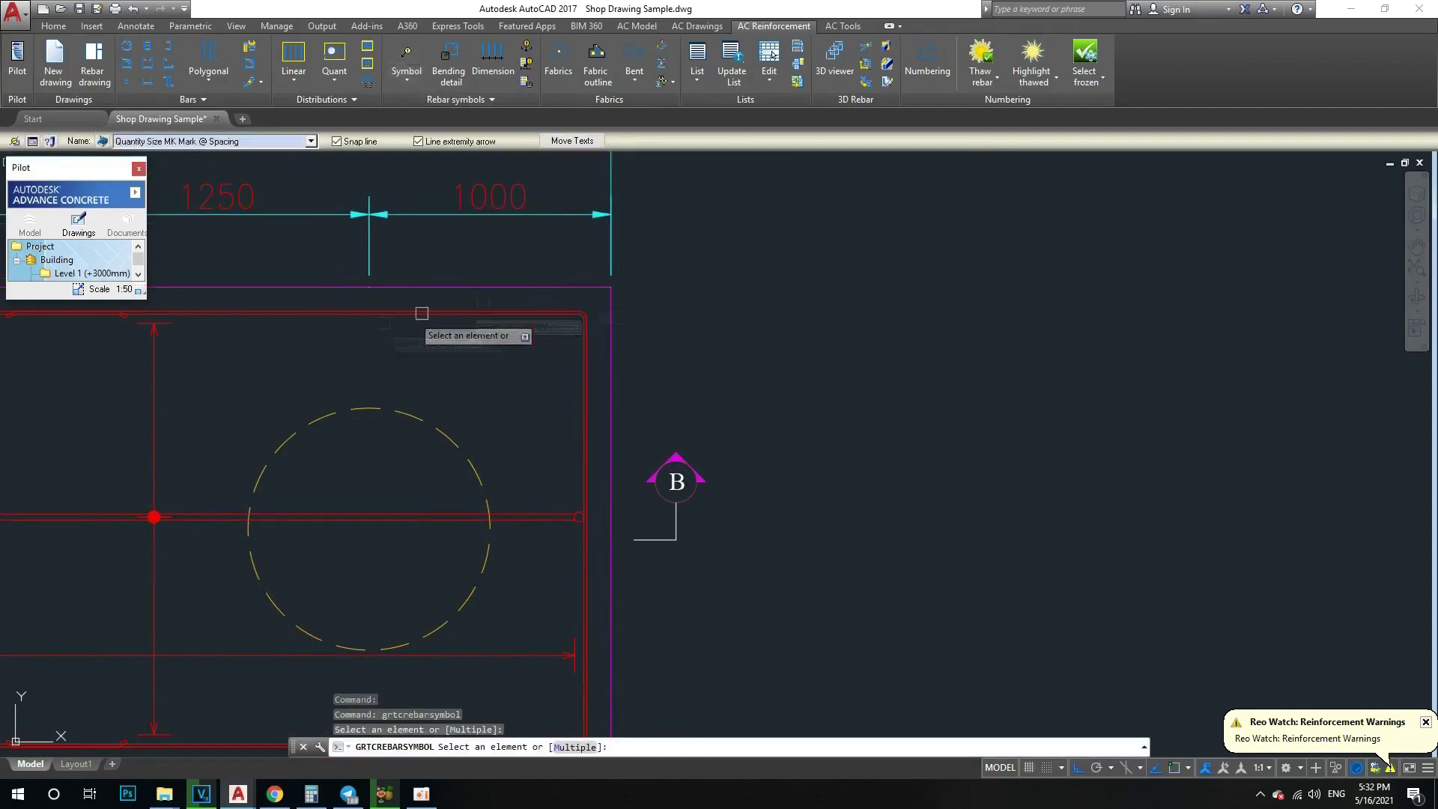
pyautogui.moveTo(393, 330); pyautogui.dragTo(662, 336, button='middle')
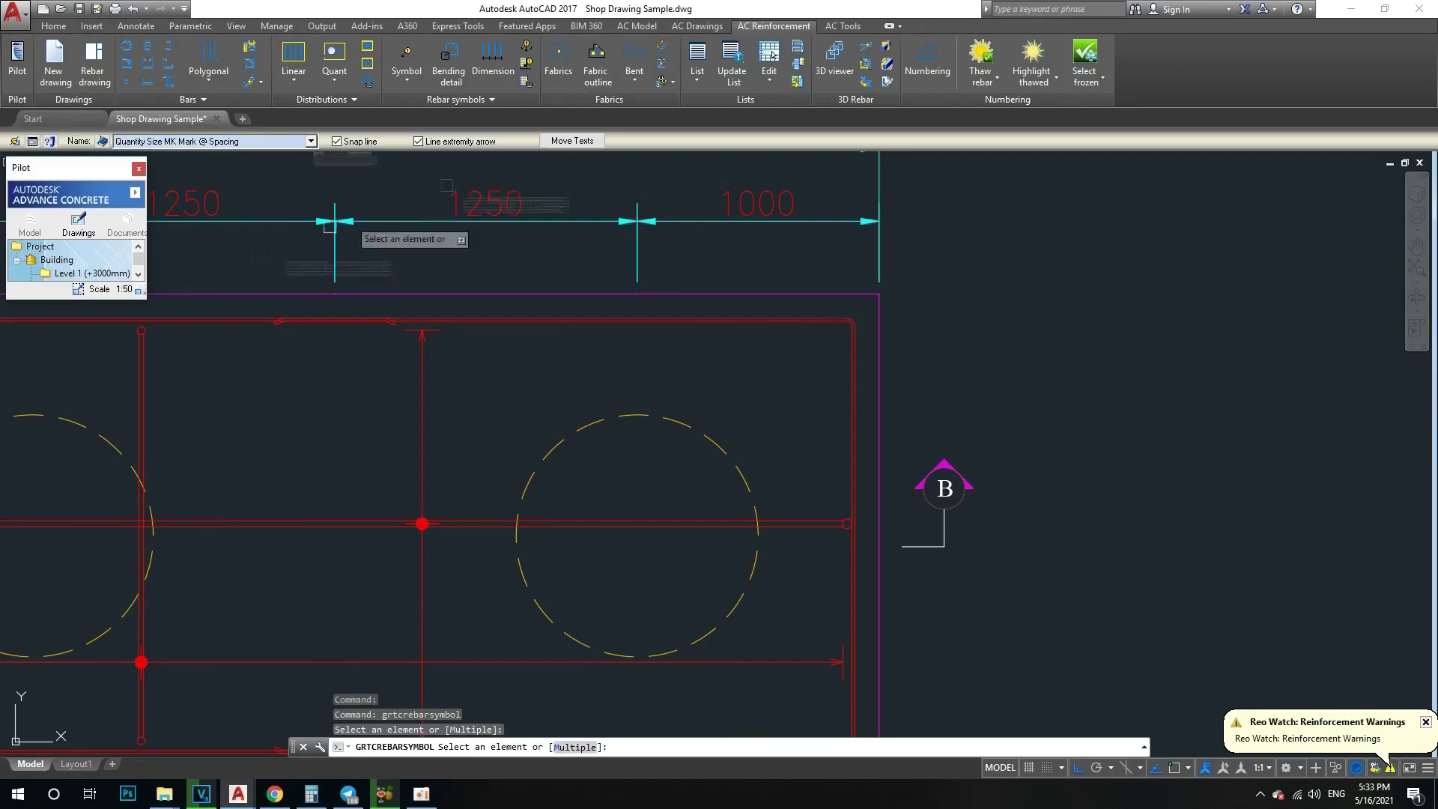
pyautogui.press('Escape')
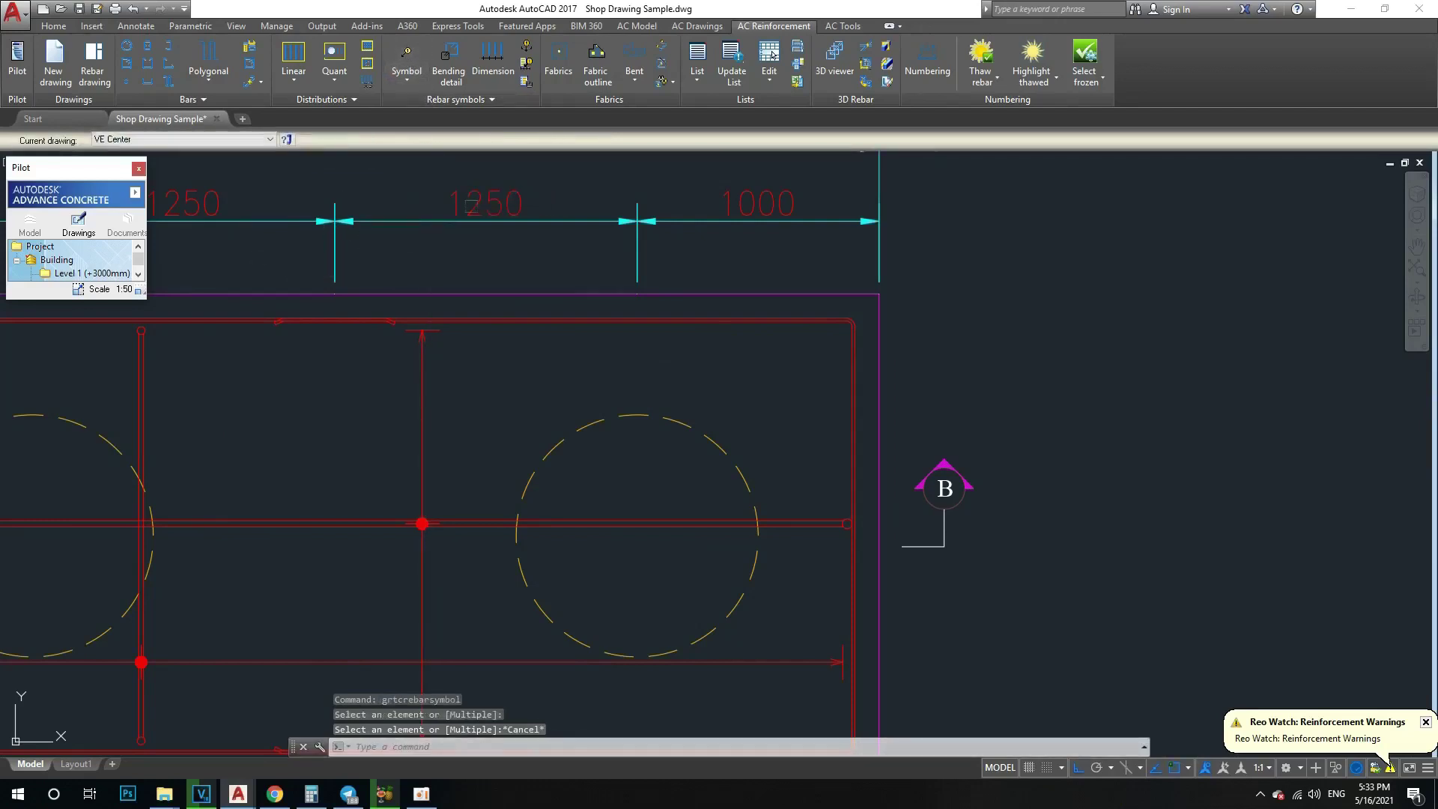
pyautogui.click(407, 56)
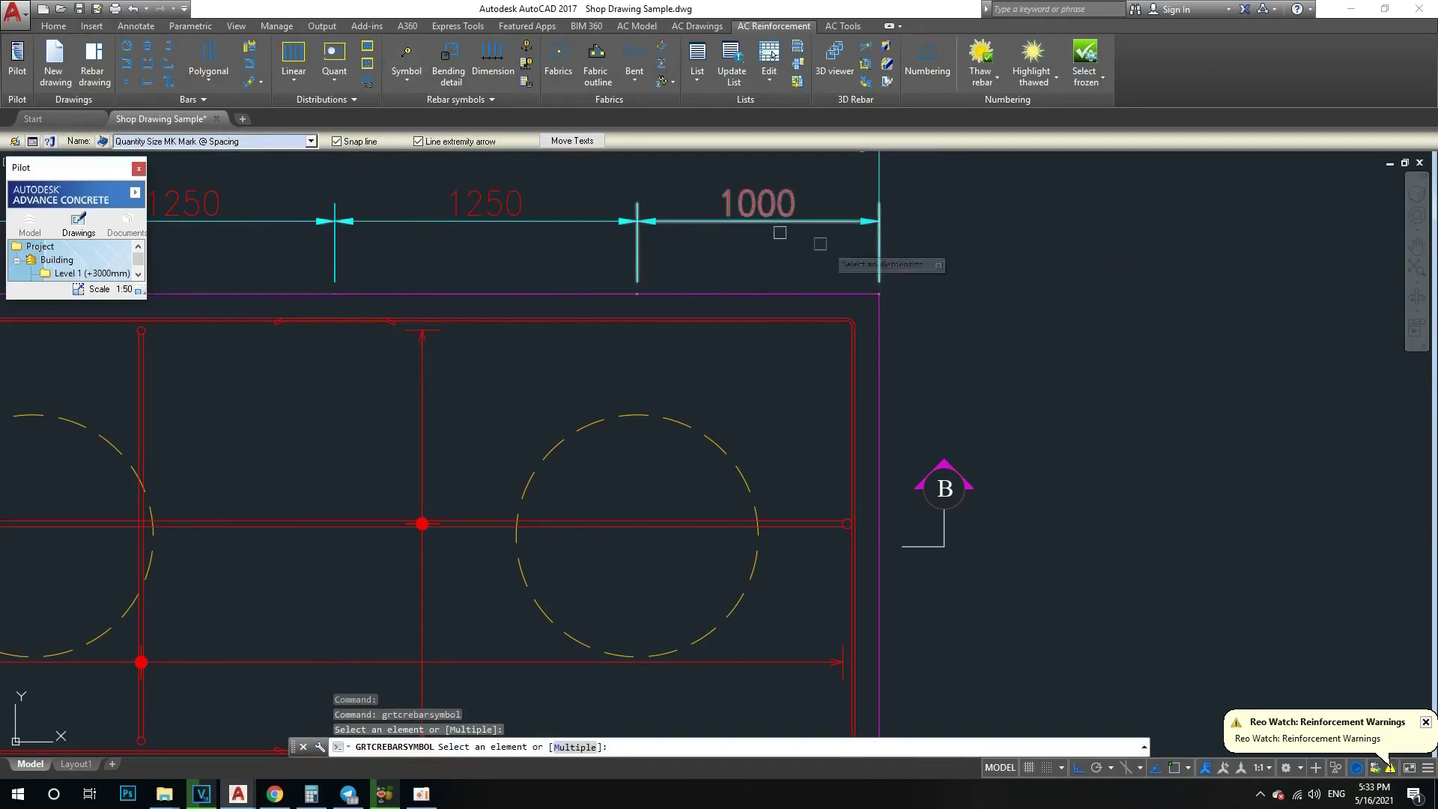
pyautogui.click(310, 141)
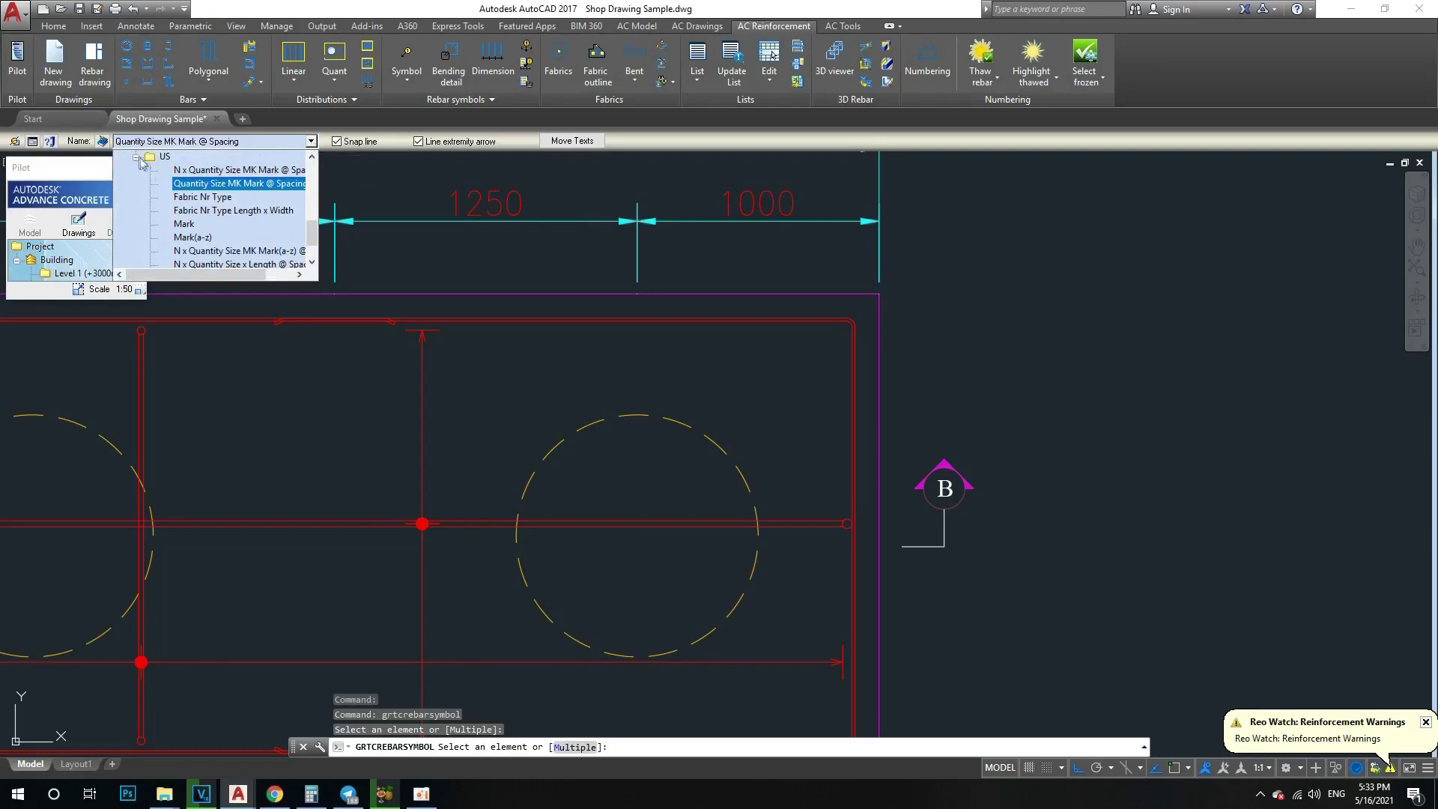
pyautogui.click(137, 157)
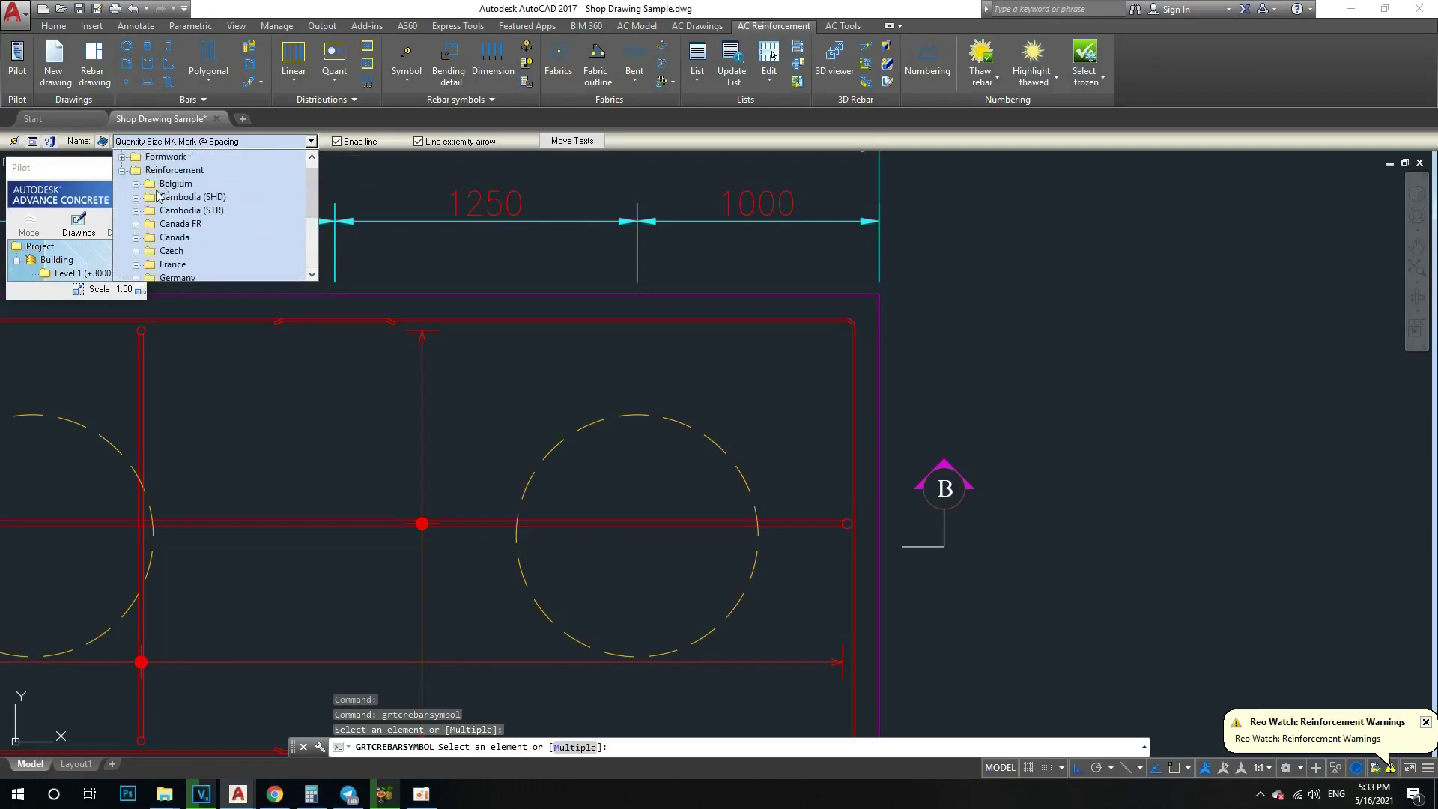
pyautogui.click(137, 197)
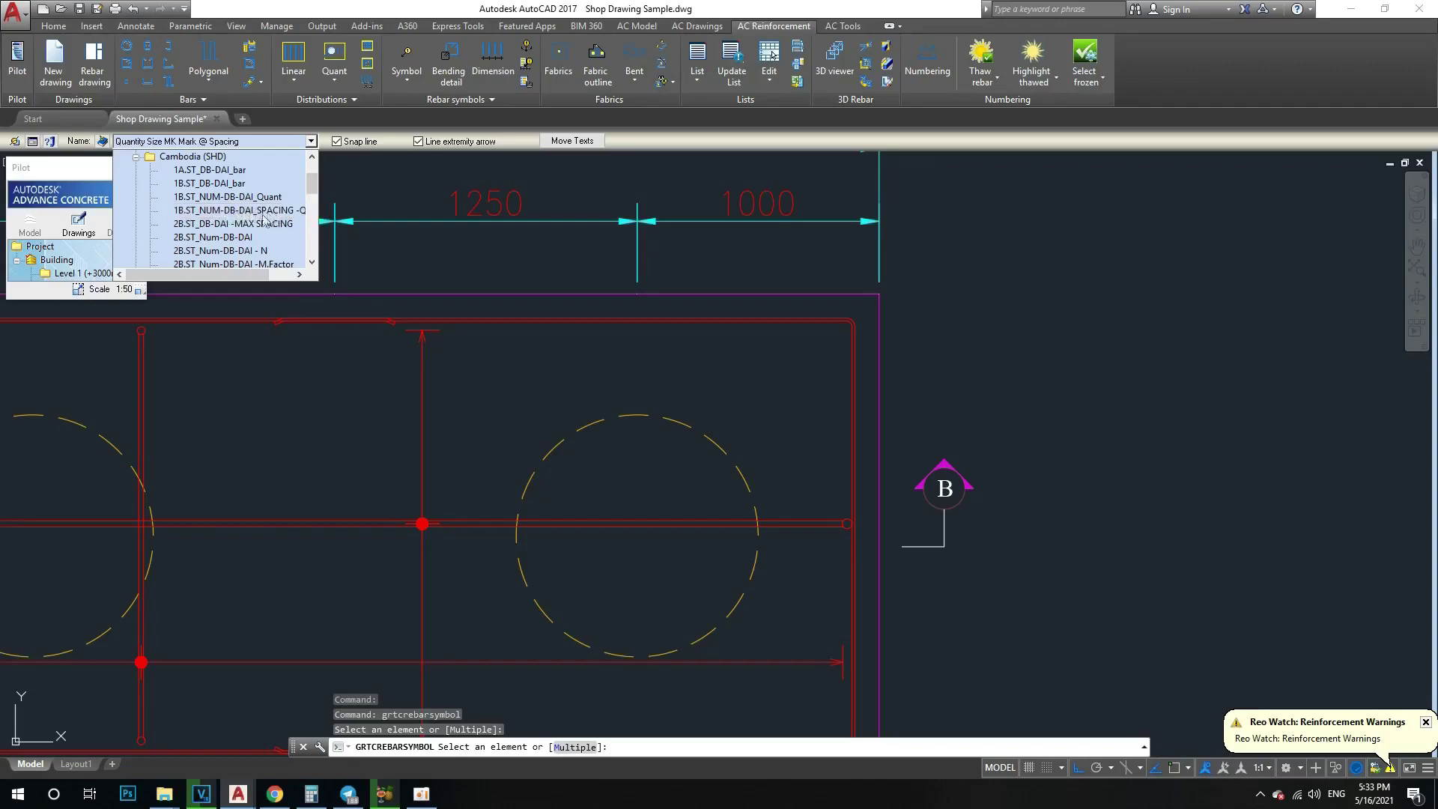
pyautogui.click(236, 210)
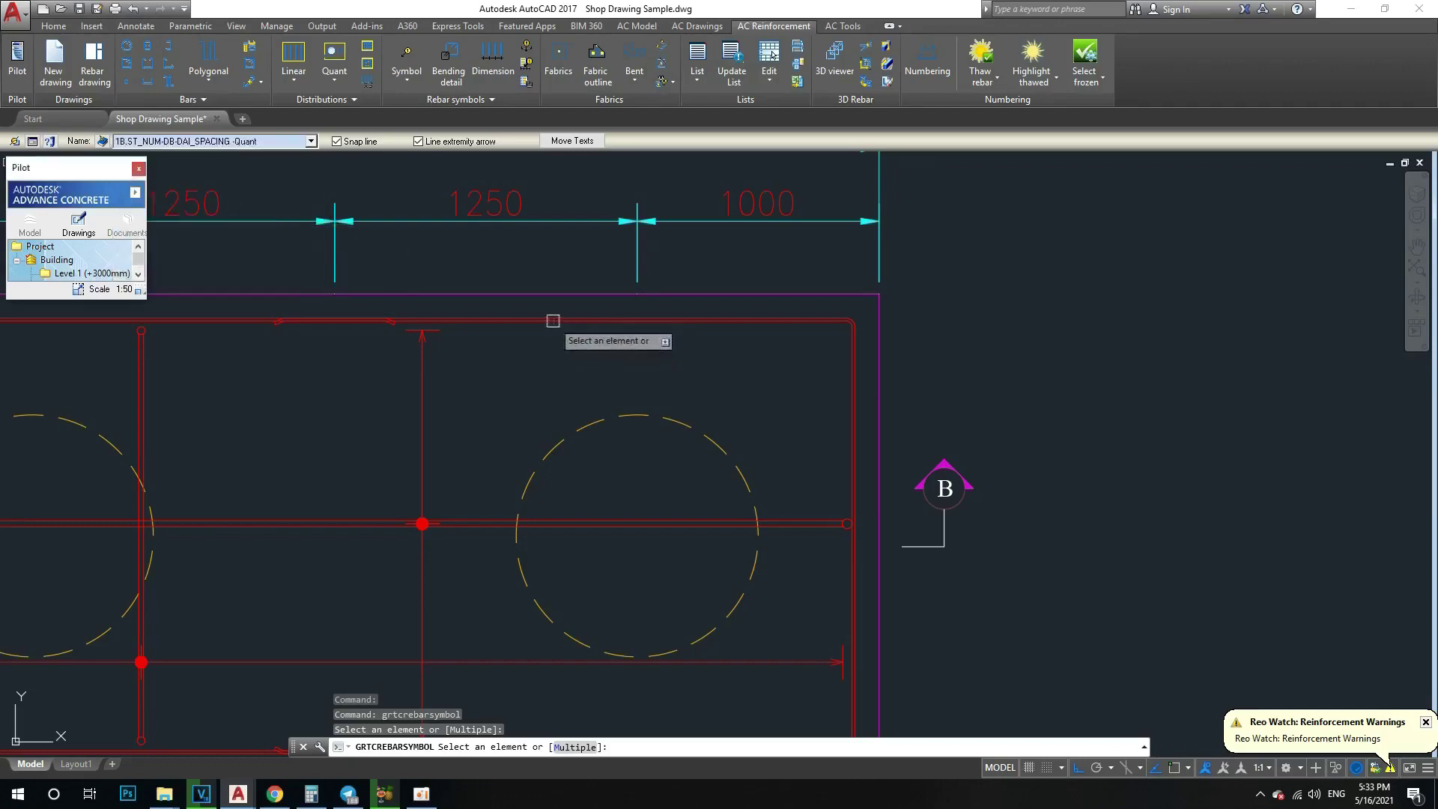
pyautogui.click(499, 321)
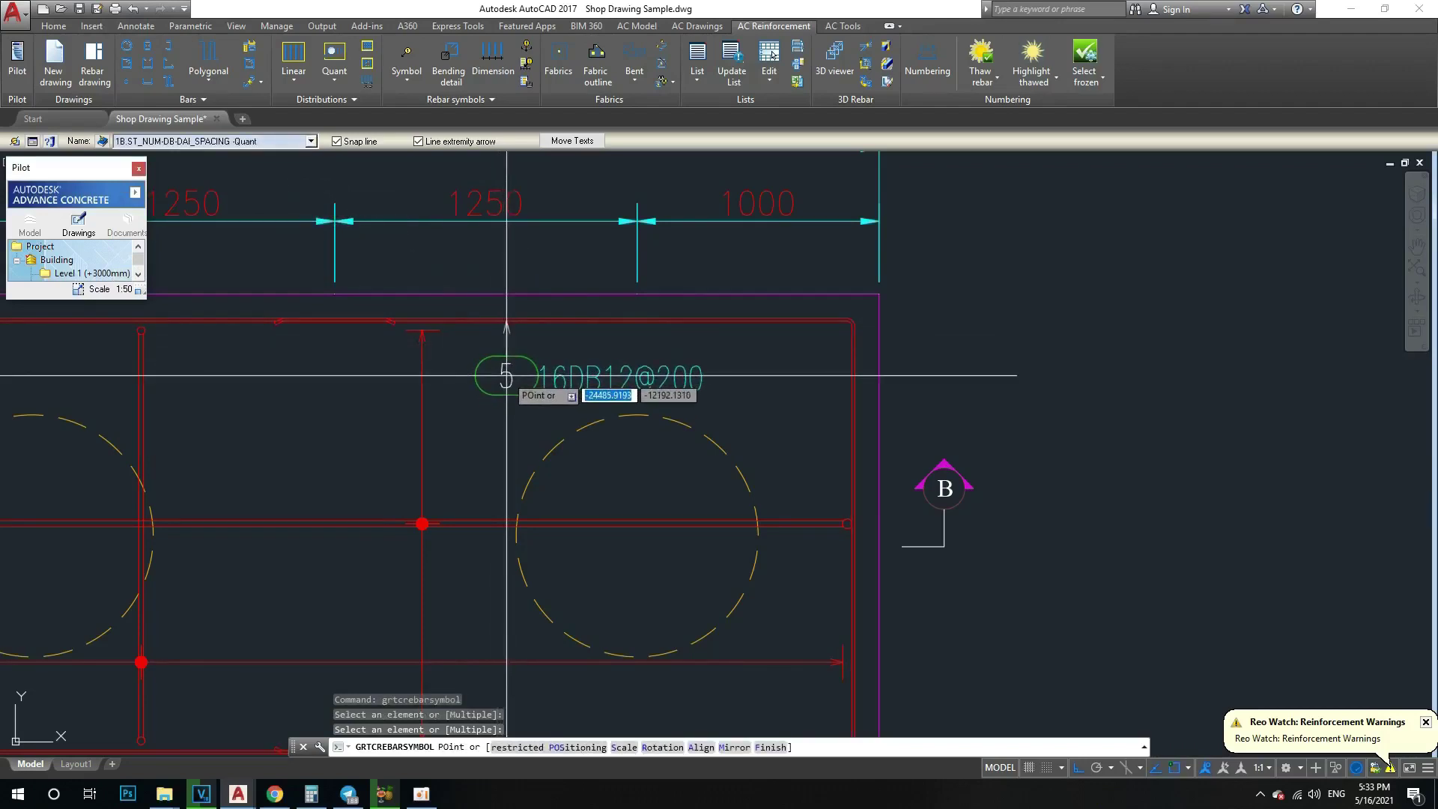
# Step: Place the 5 16DB12@200 symbol near the plan's top edge
pyautogui.click(507, 375)
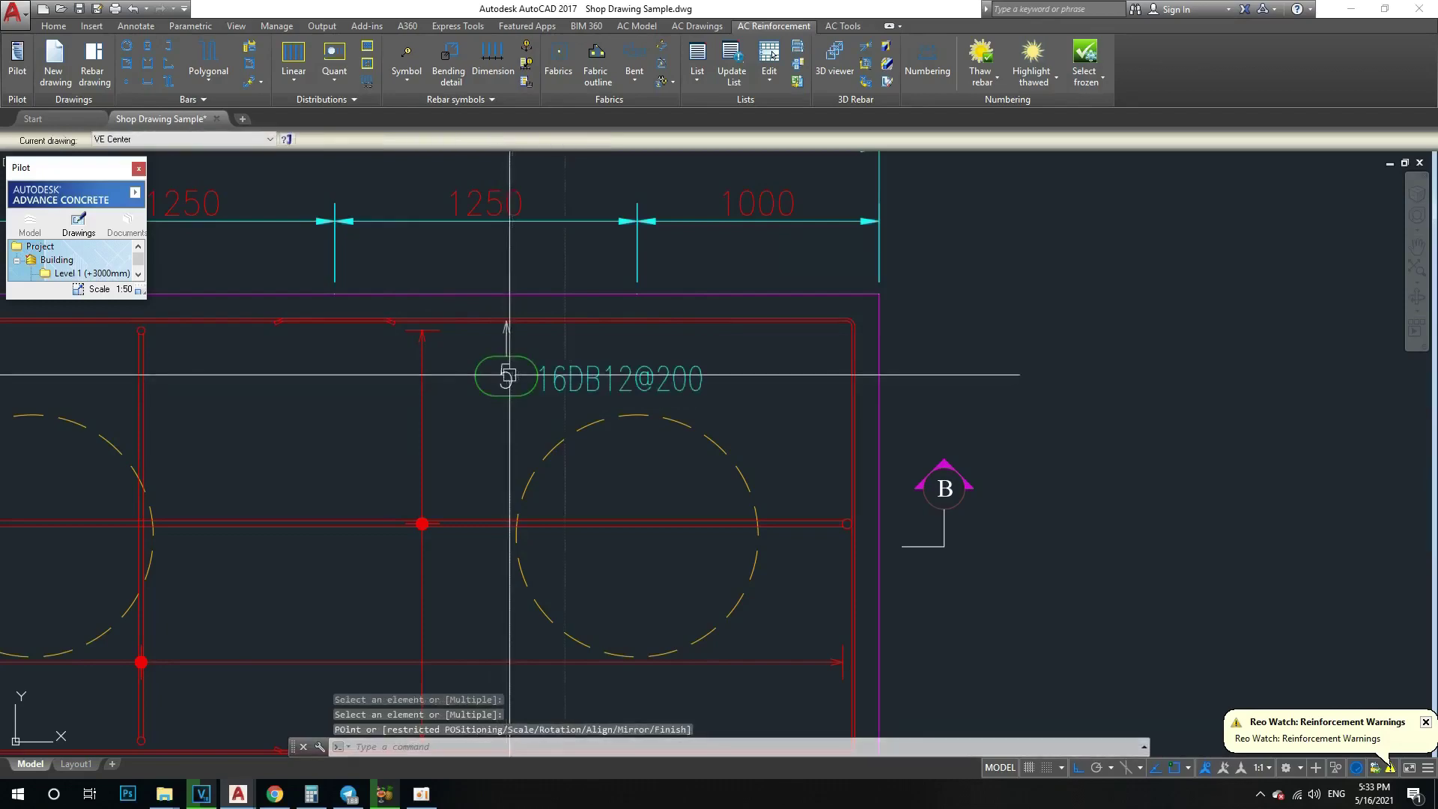
pyautogui.scroll(2, 569, 375)
pyautogui.scroll(2, 607, 376)
pyautogui.scroll(-5, 607, 376)
pyautogui.scroll(2, 737, 339)
pyautogui.scroll(1, 723, 329)
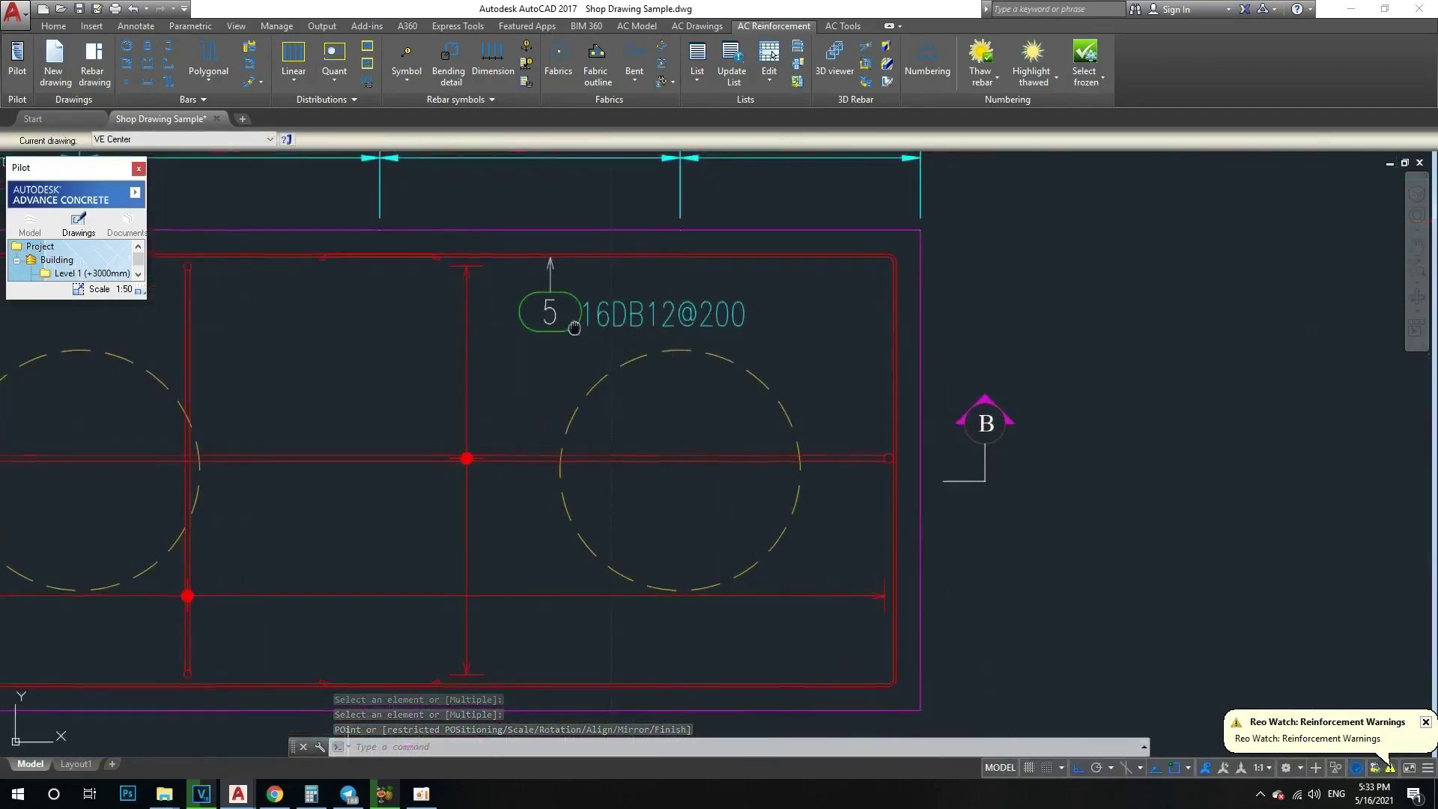
# Step: Move the 16DB12@200 label to the right so it sits over the right pile
pyautogui.write('m')
pyautogui.press('Return')
pyautogui.click(640, 323)
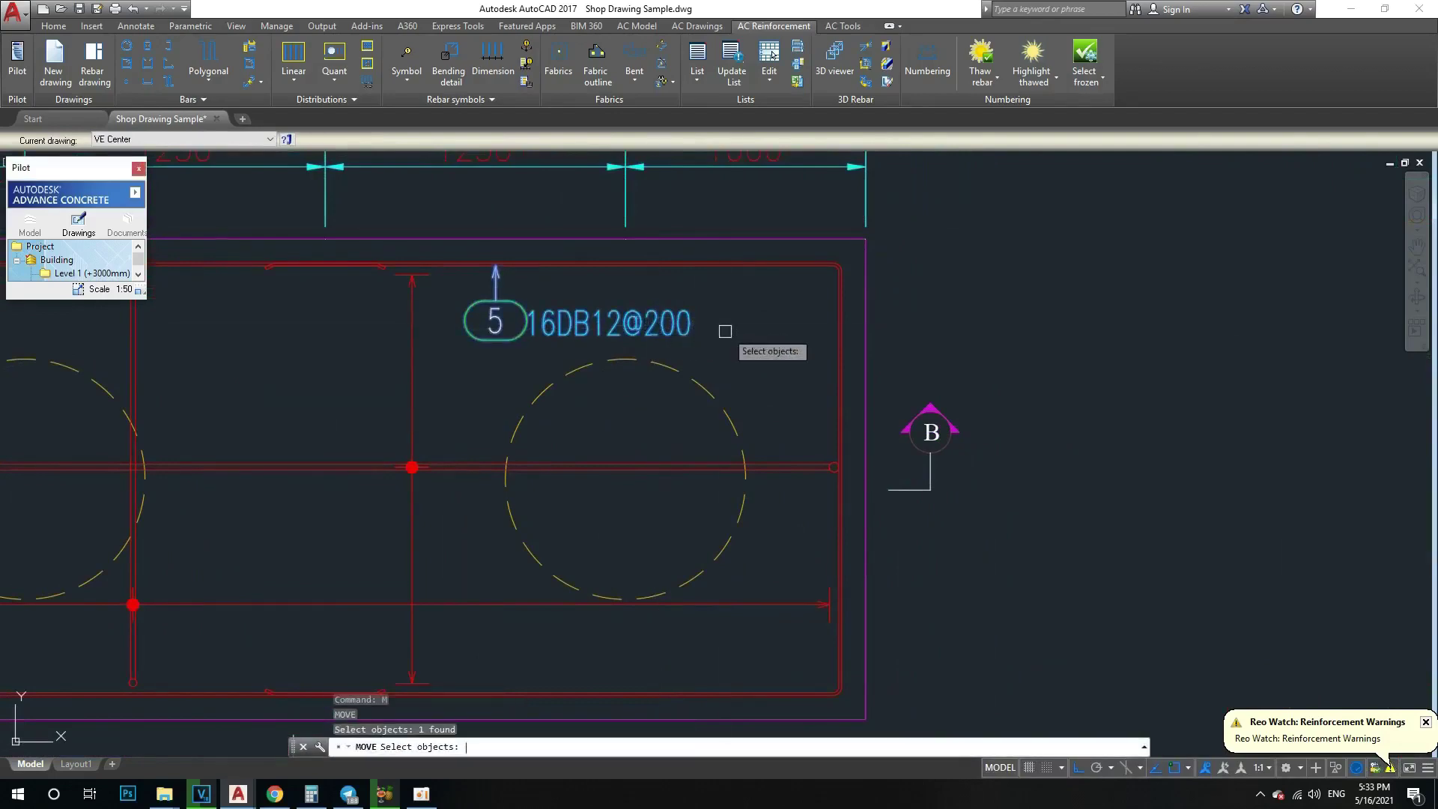
pyautogui.press('Return')
pyautogui.click(740, 336)
pyautogui.click(797, 333)
pyautogui.scroll(-2, 593, 352)
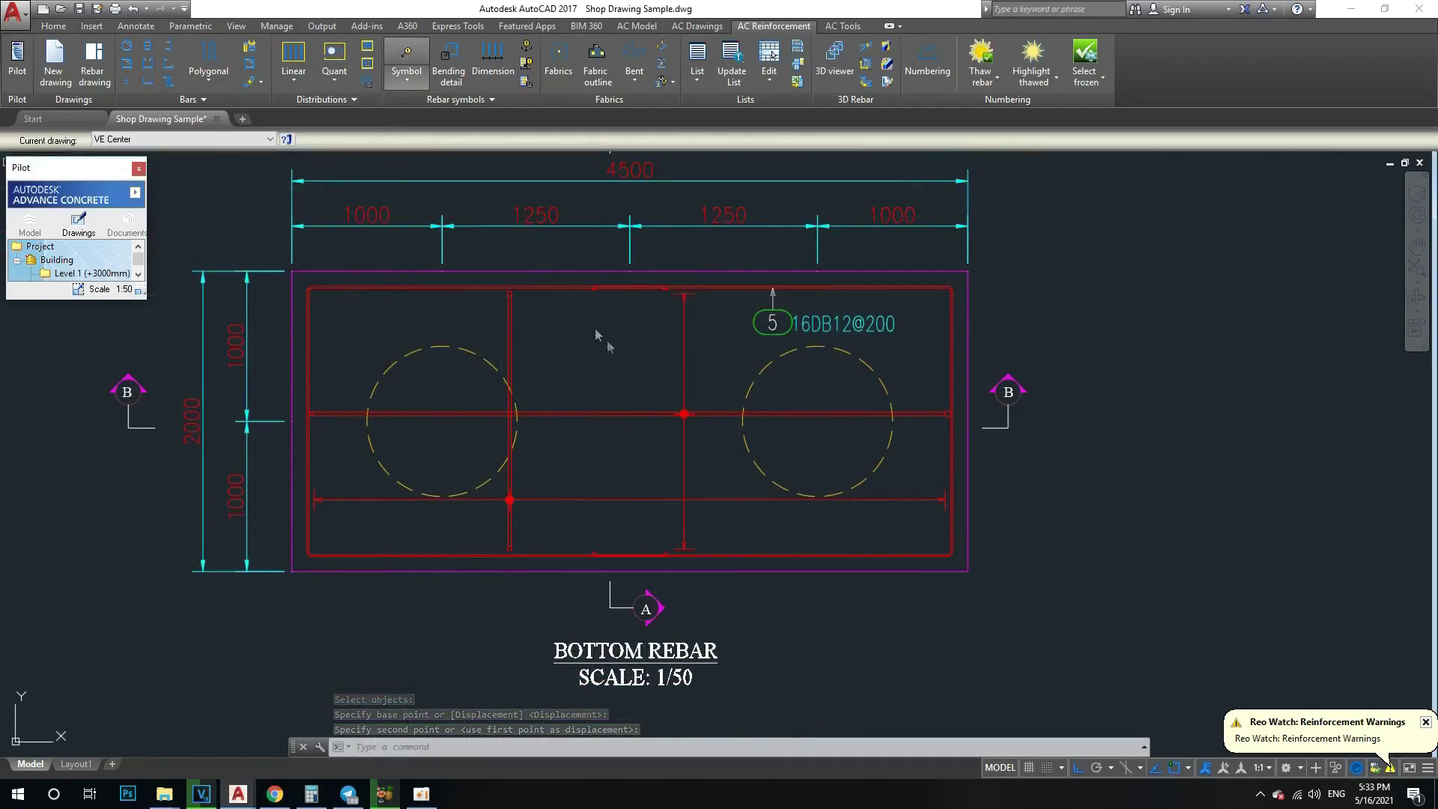
# Step: Place a second 5 16DB12@200 symbol on the left top rebar over the left pile
pyautogui.moveTo(566, 349); pyautogui.dragTo(586, 402, button='middle')
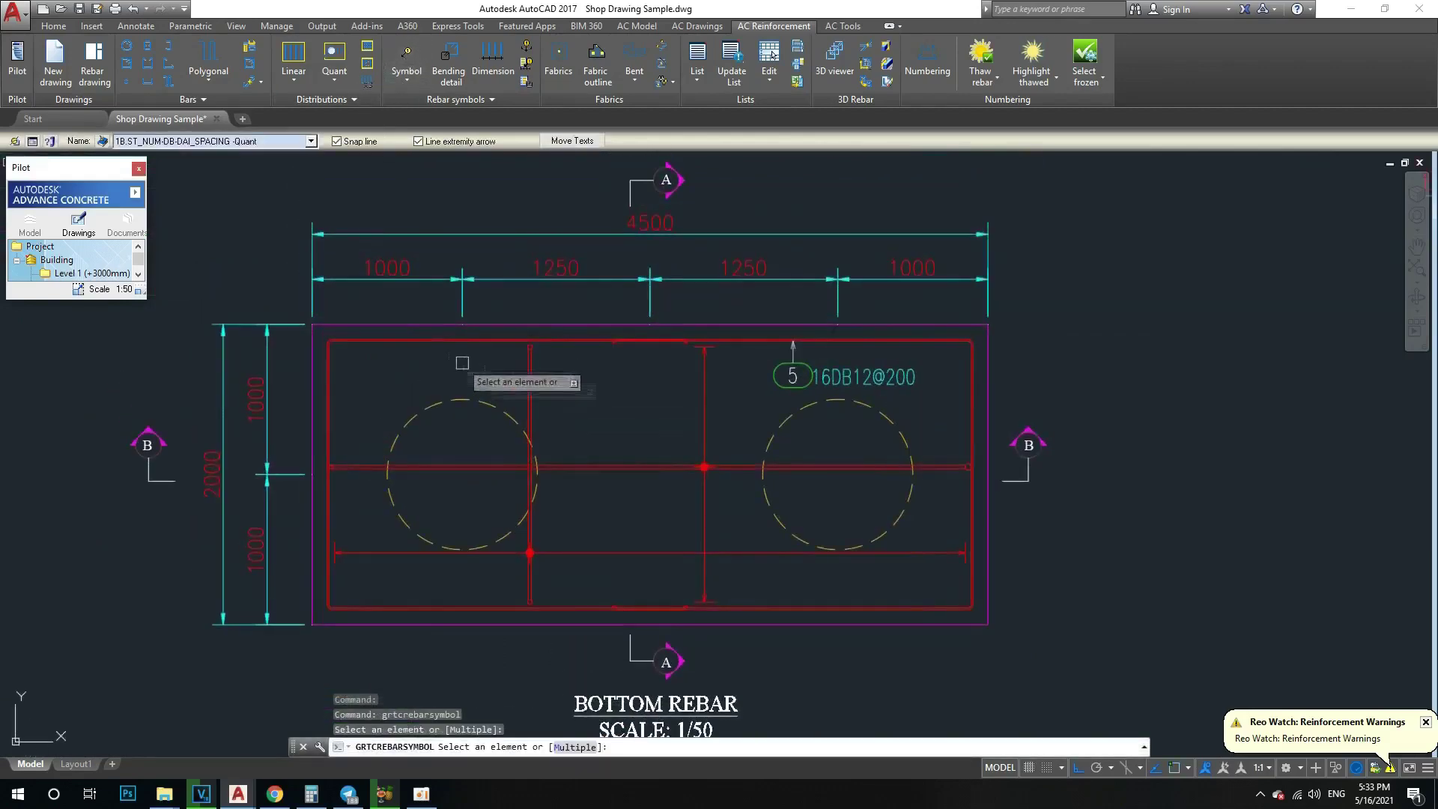
pyautogui.click(395, 343)
pyautogui.scroll(2, 393, 359)
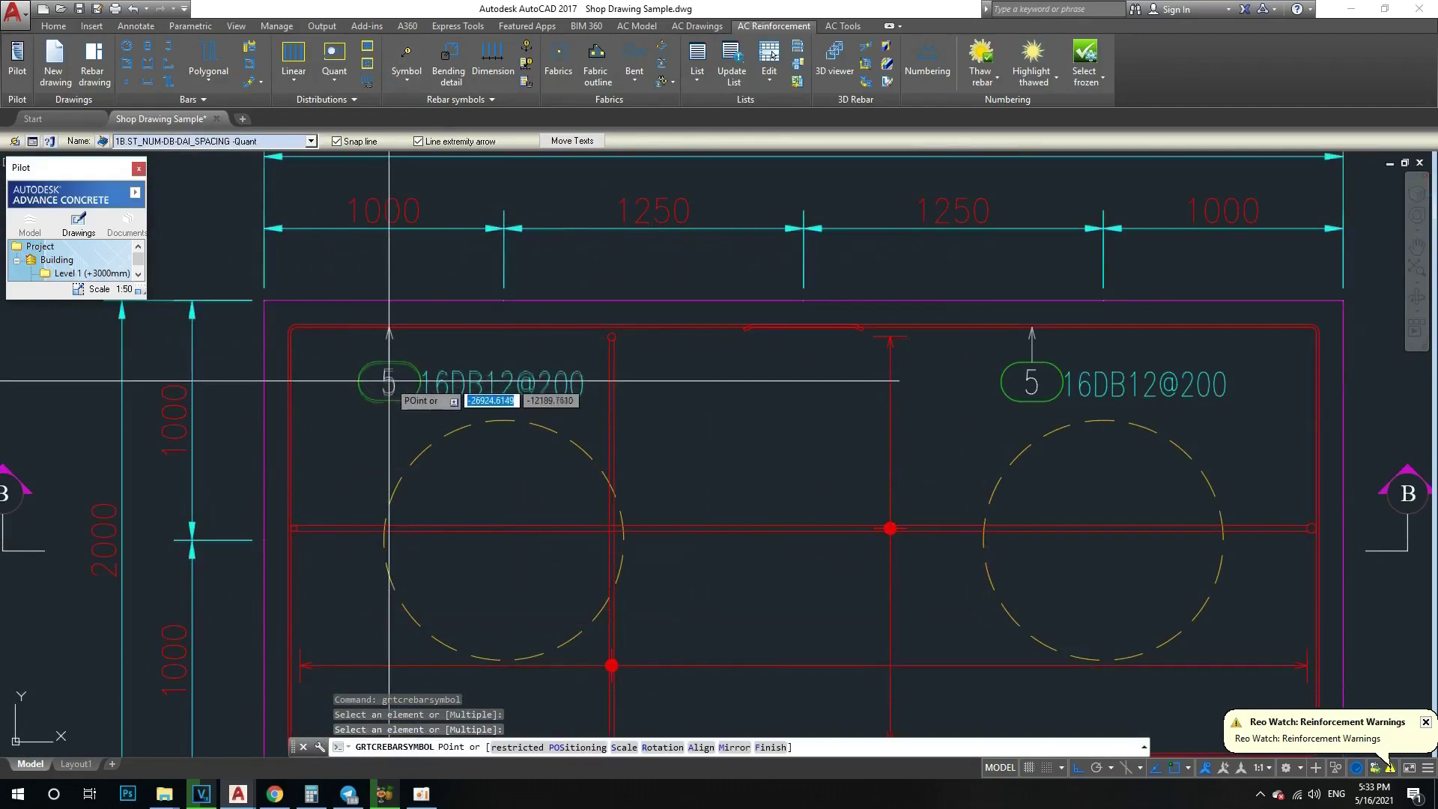
pyautogui.click(389, 380)
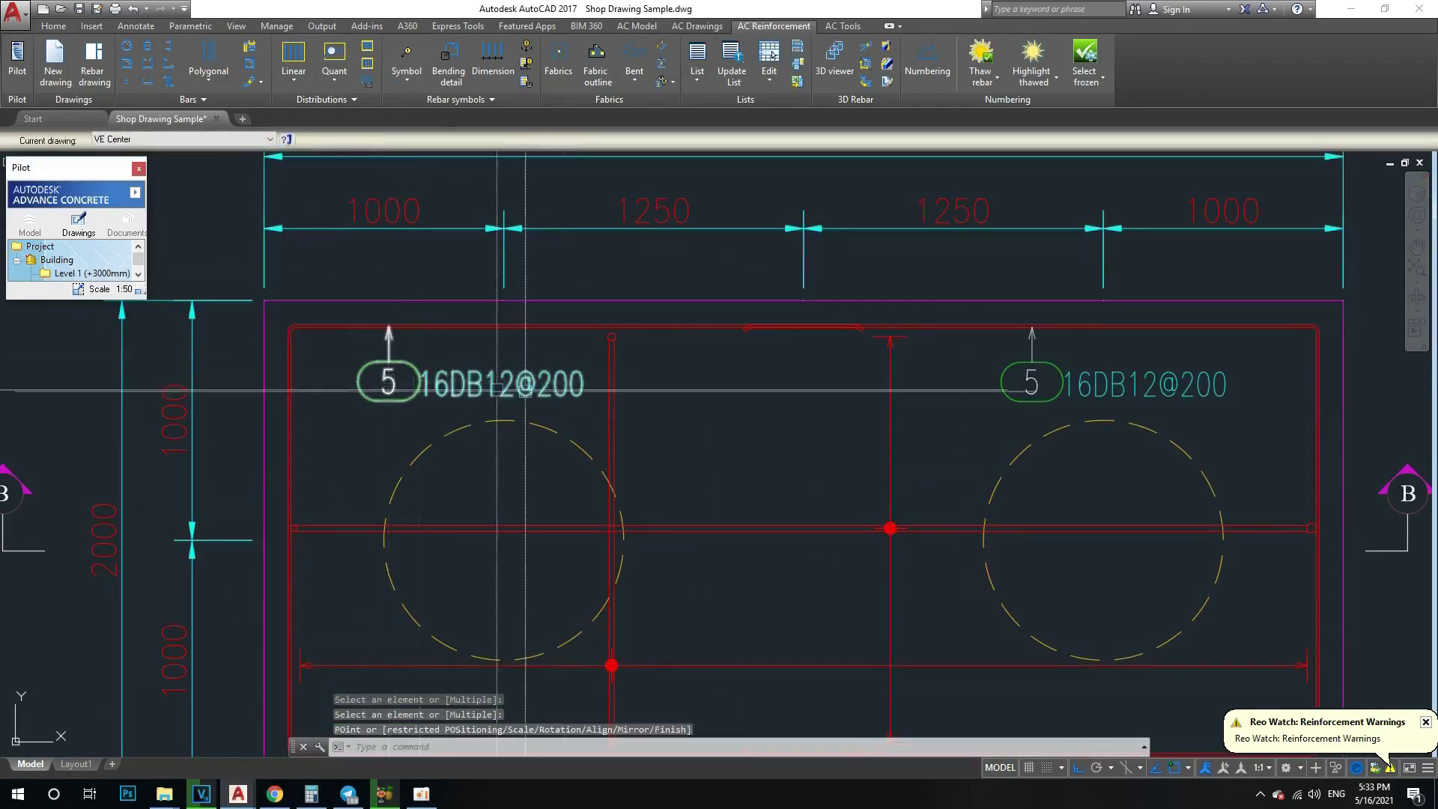
pyautogui.moveTo(662, 393); pyautogui.dragTo(549, 390, button='middle')
# Step: Draw a horizontal construction line through the right-hand label
pyautogui.press('Return')
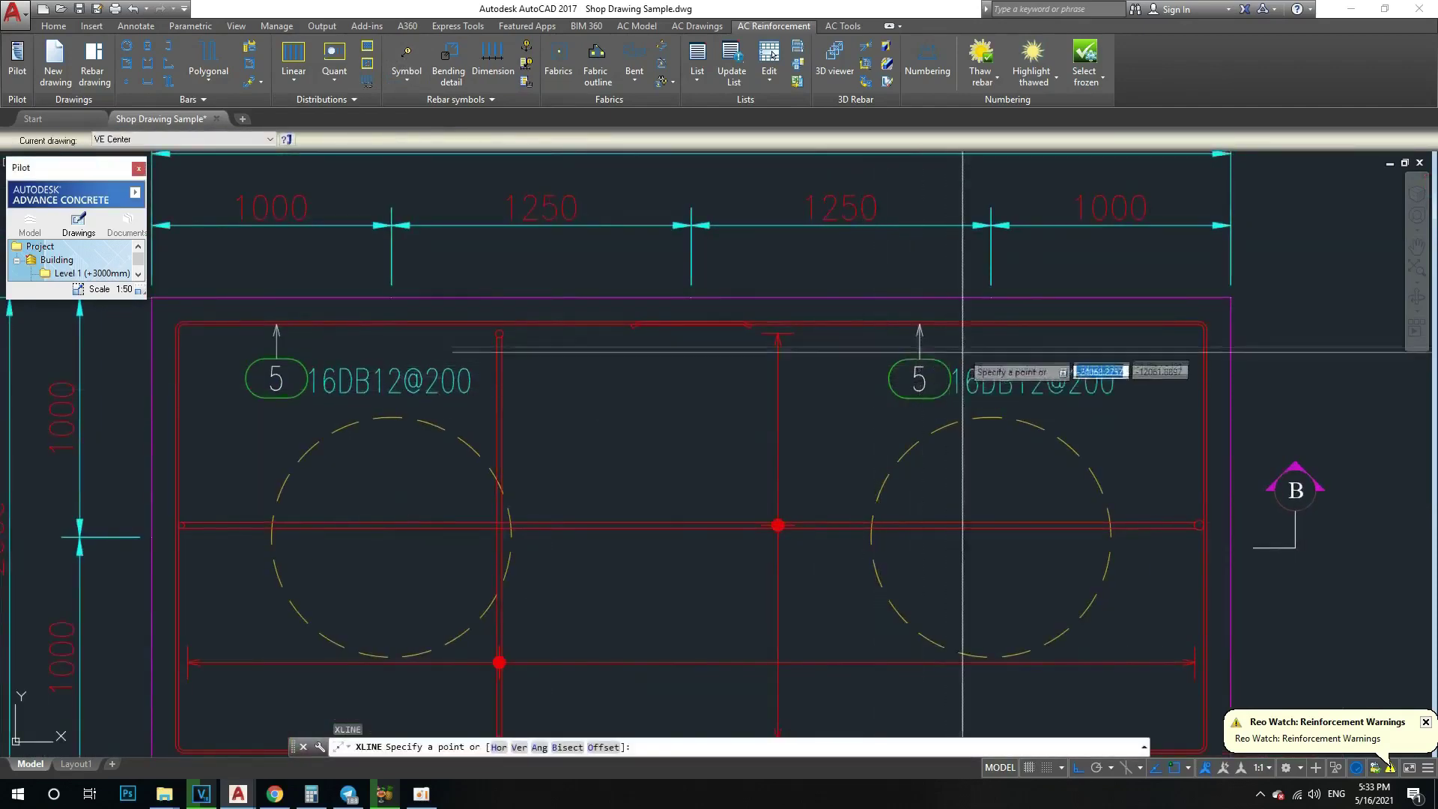
pyautogui.press('Escape')
pyautogui.scroll(-4, 682, 371)
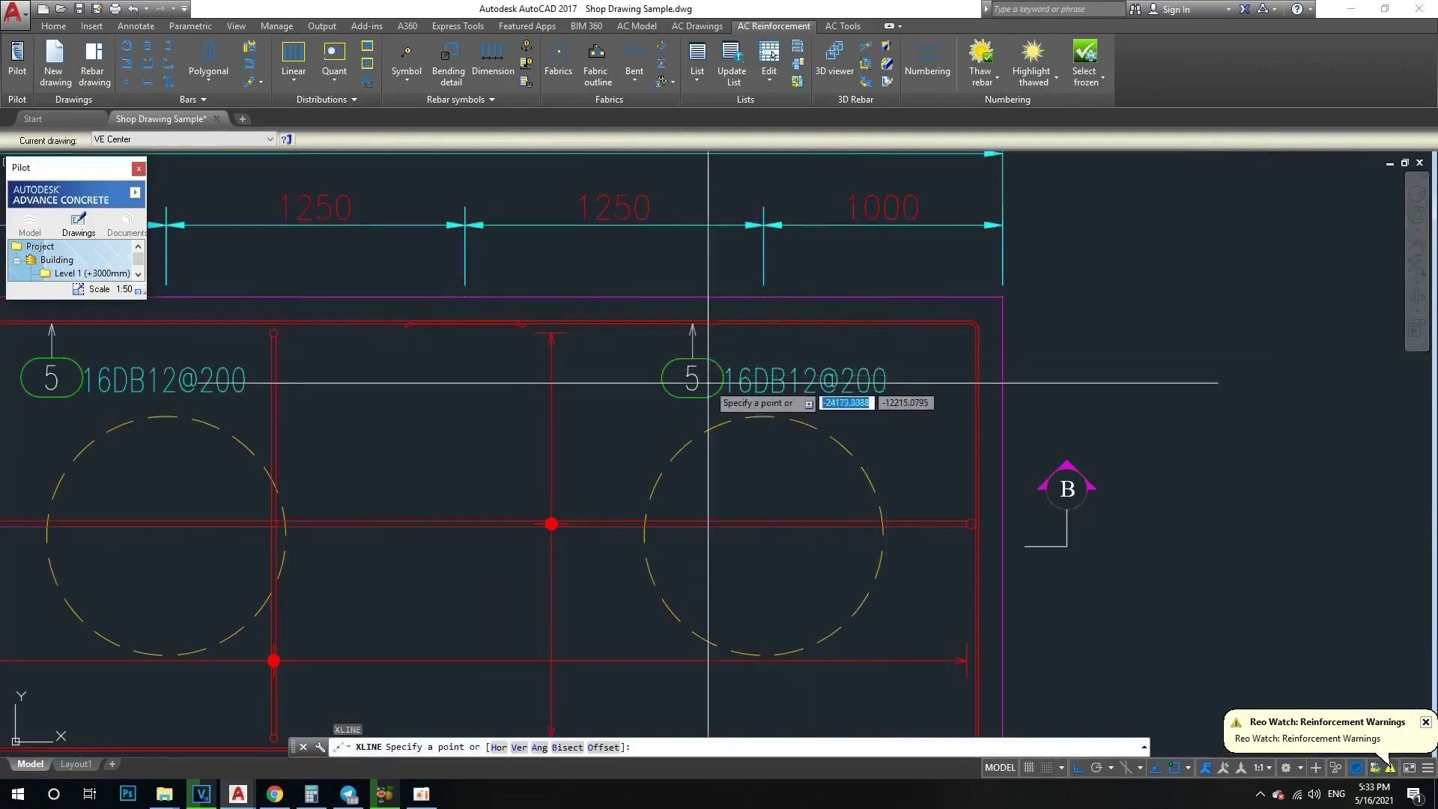
pyautogui.click(693, 377)
pyautogui.press('Escape')
pyautogui.scroll(-2, 692, 377)
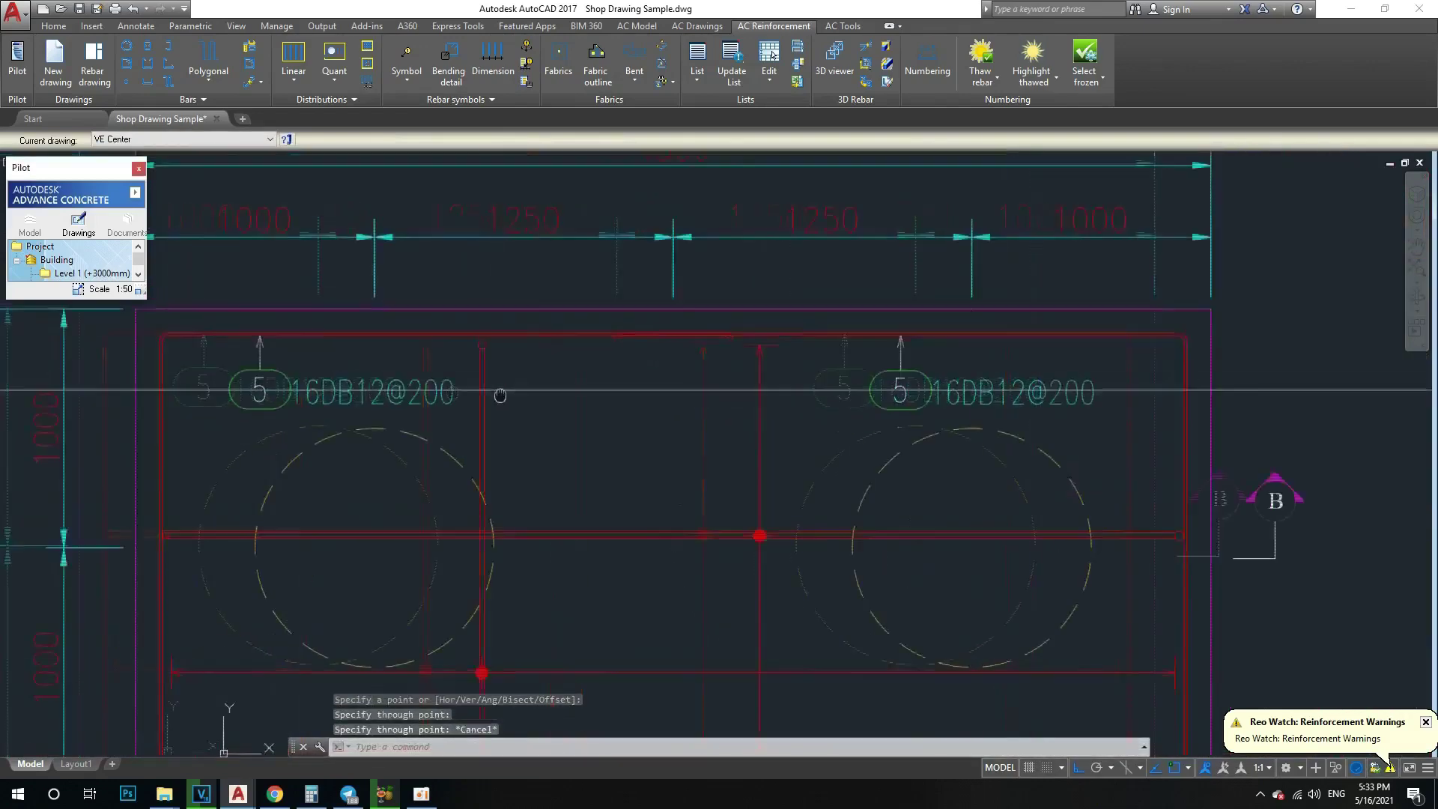
pyautogui.scroll(2, 426, 401)
# Step: Move the left label onto the guide line, level with the right label
pyautogui.write('m')
pyautogui.press('space')
pyautogui.click(425, 401)
pyautogui.scroll(3, 311, 396)
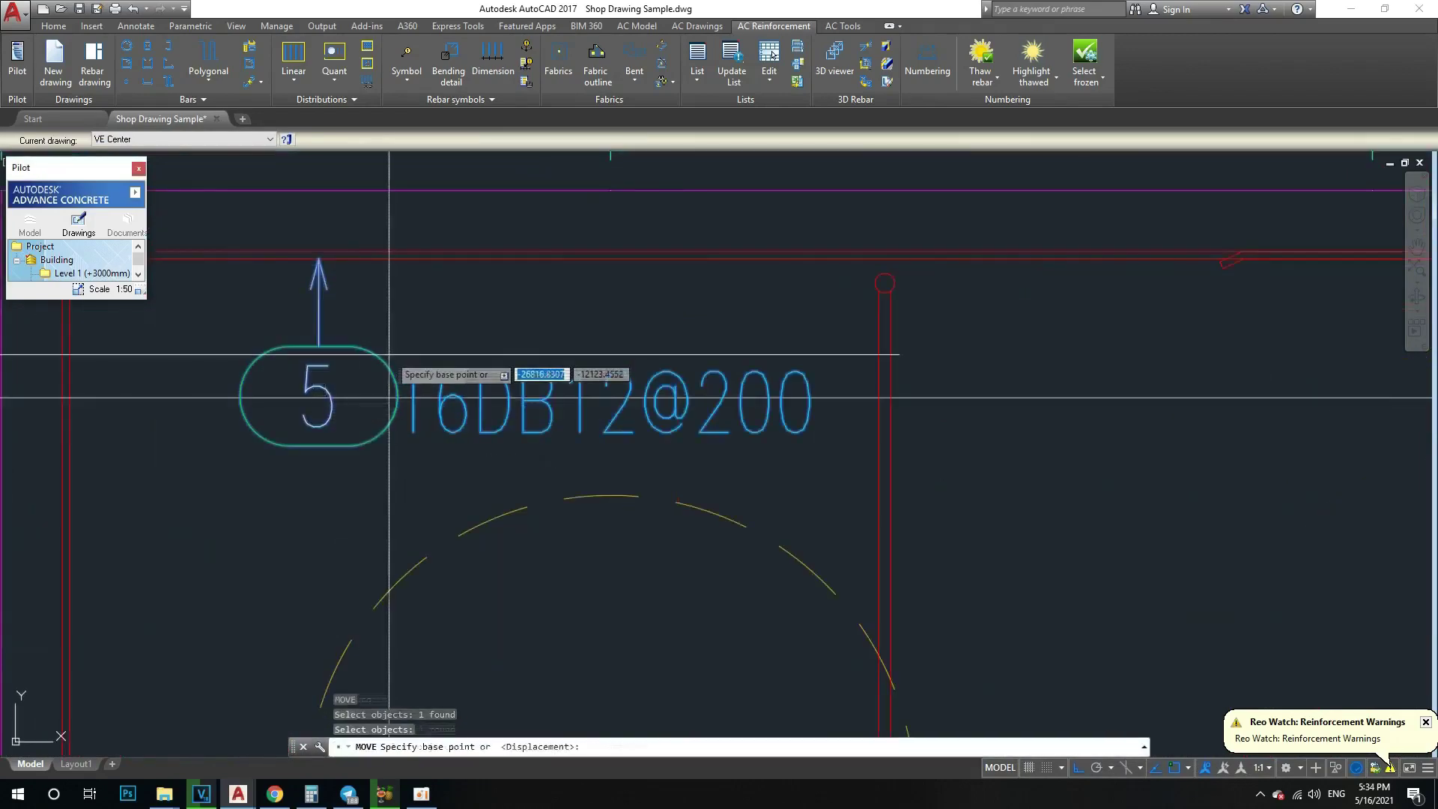
pyautogui.click(348, 396)
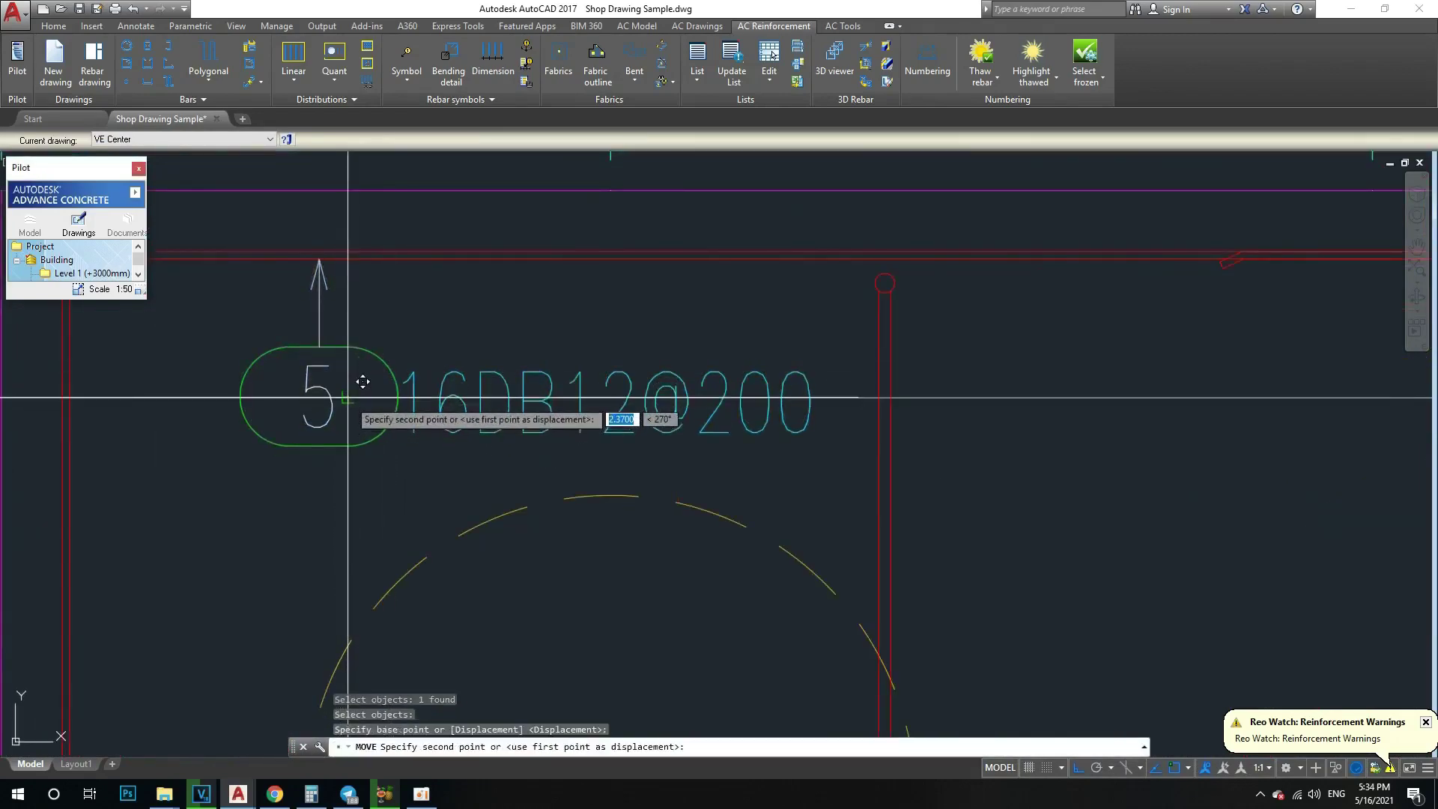
pyautogui.click(320, 401)
pyautogui.scroll(-3, 320, 402)
pyautogui.scroll(-2, 606, 412)
pyautogui.moveTo(606, 412); pyautogui.dragTo(554, 409, button='middle')
pyautogui.press('Escape')
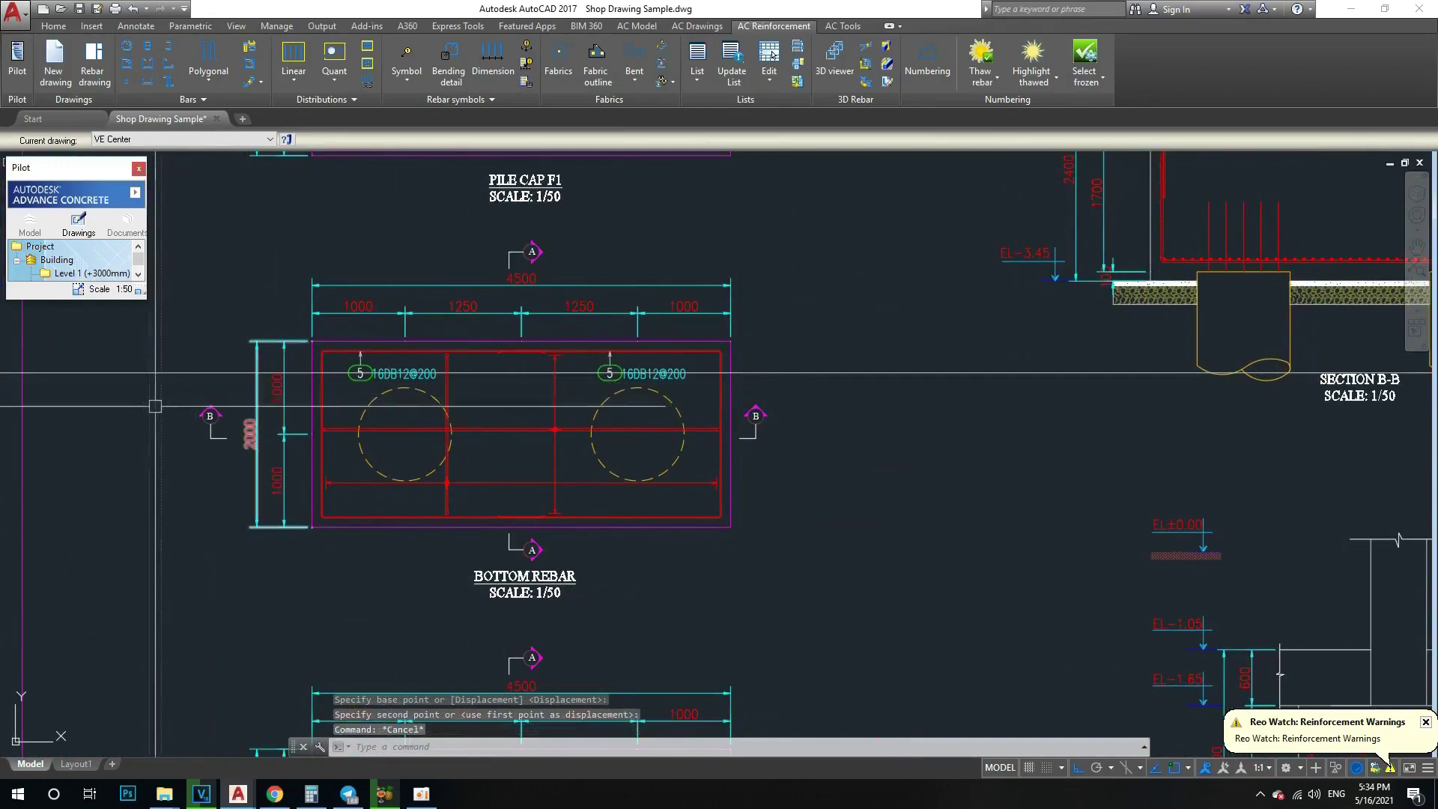
# Step: Erase the horizontal guide line and both 5 16DB12@200 rebar labels
pyautogui.click(134, 340)
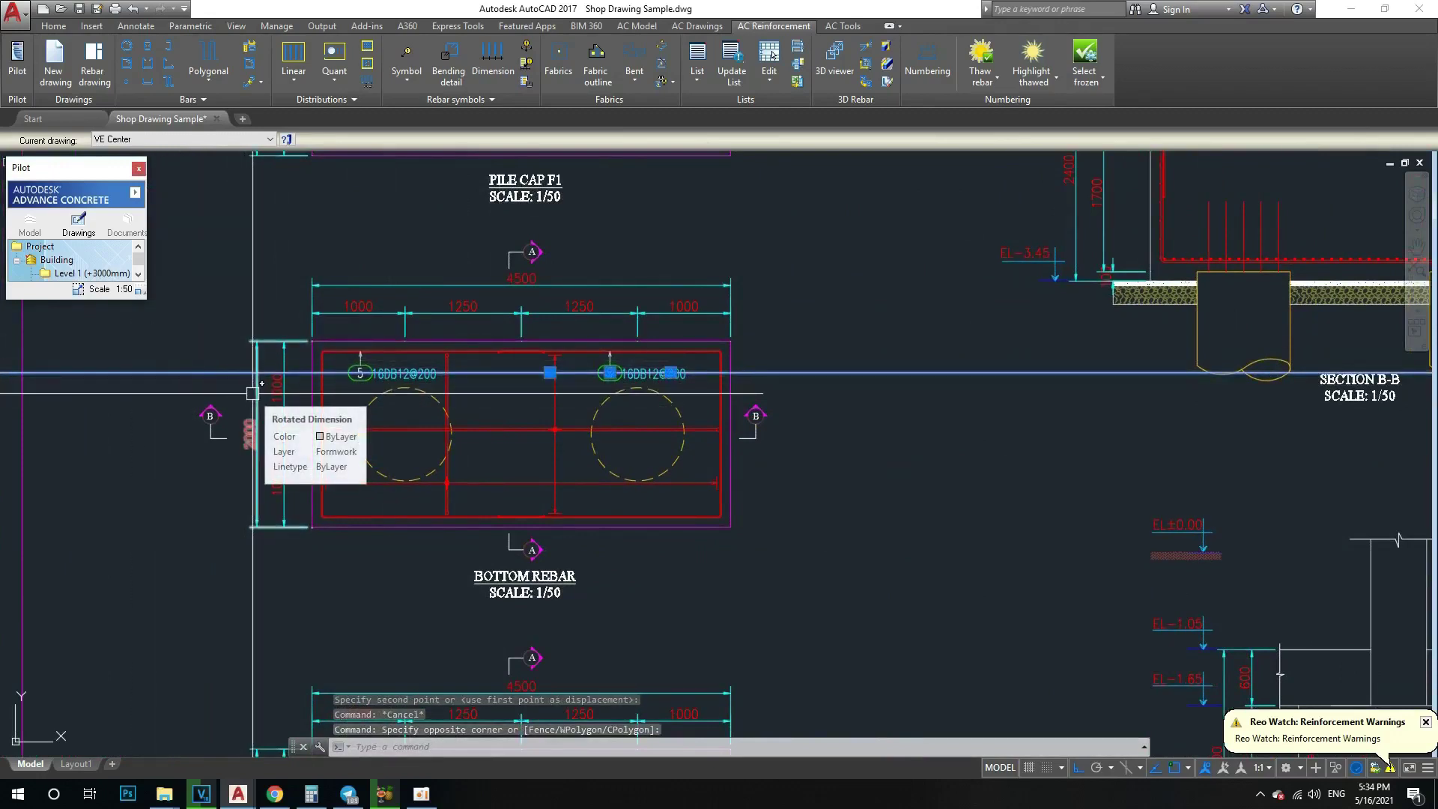
pyautogui.moveTo(558, 416); pyautogui.dragTo(679, 399, button='middle')
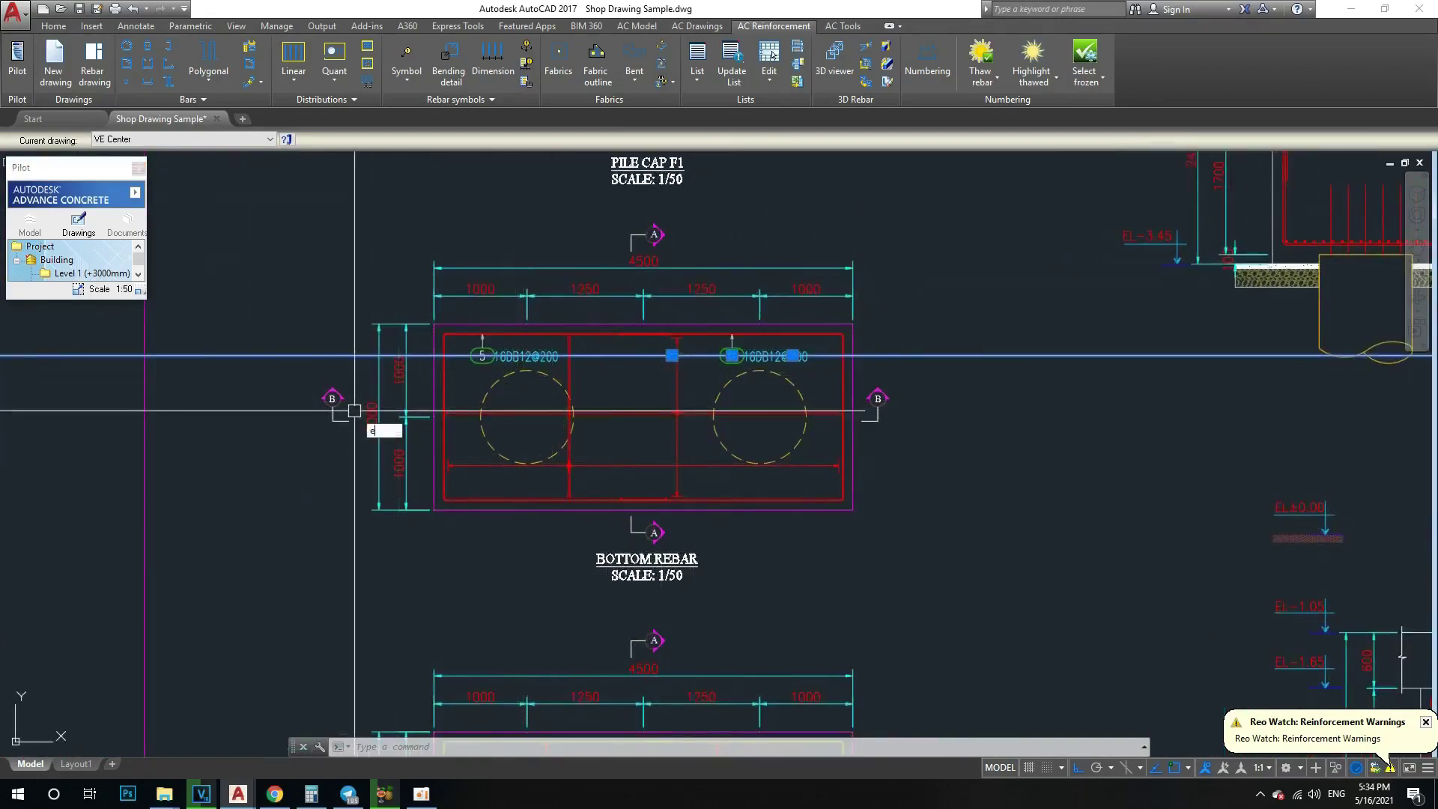
pyautogui.press('Return')
pyautogui.click(524, 357)
pyautogui.press('Delete')
pyautogui.click(744, 322)
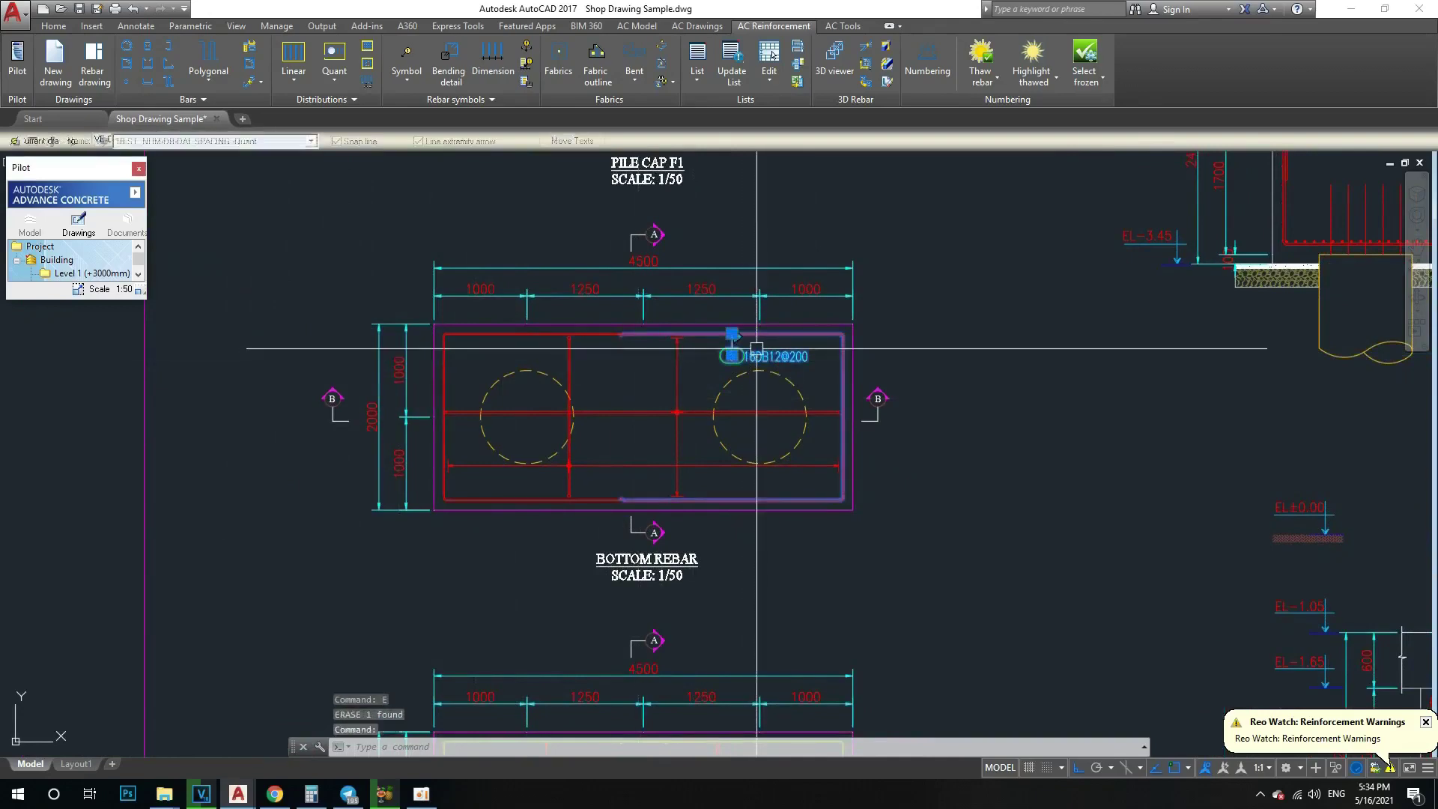
pyautogui.press('Delete')
# Step: Bring the plan's bottom dimensions into view and start an XL construction line
pyautogui.scroll(3, 727, 450)
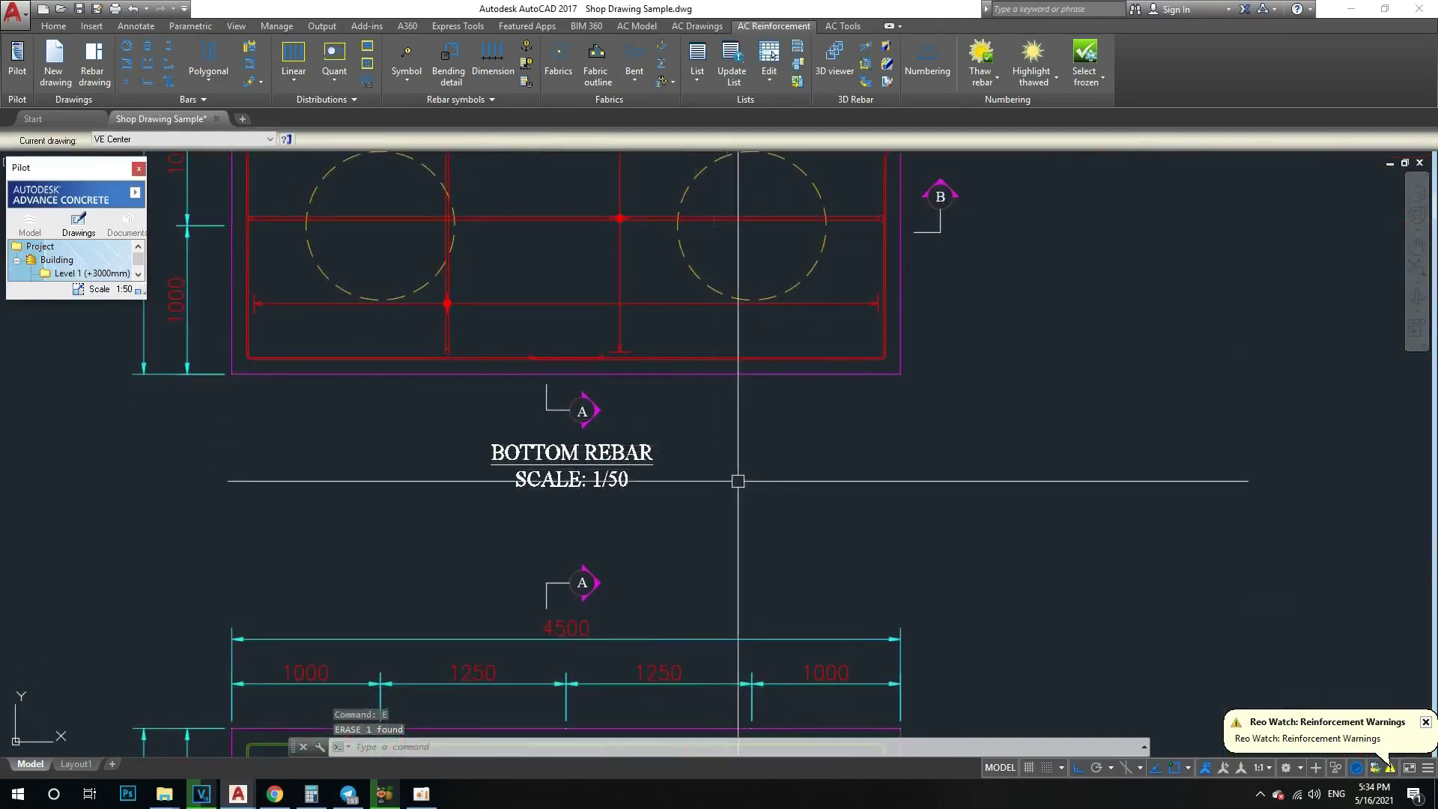
pyautogui.scroll(-2, 738, 481)
pyautogui.scroll(2, 704, 419)
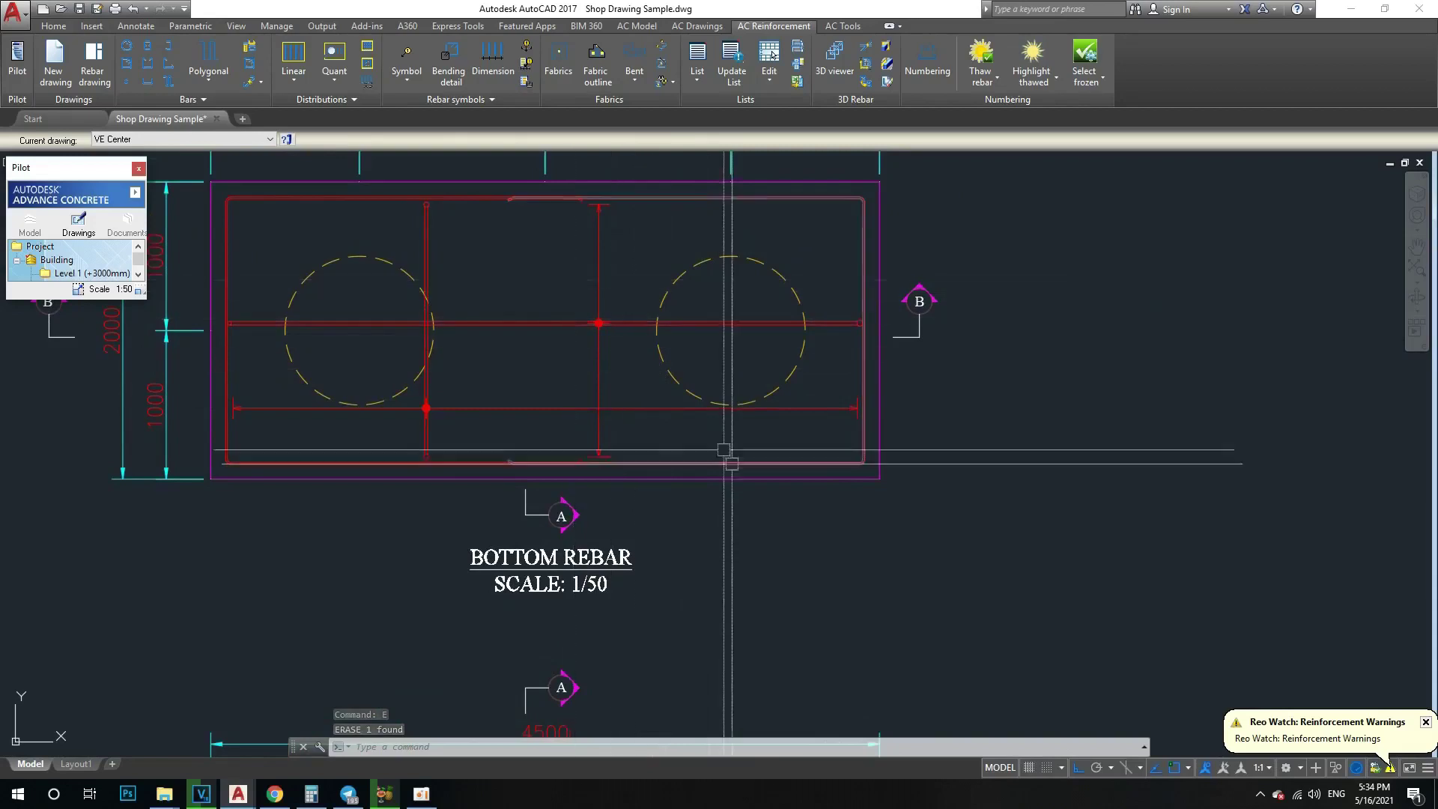
pyautogui.moveTo(723, 449); pyautogui.dragTo(682, 440, button='middle')
pyautogui.write('xl')
pyautogui.press('Return')
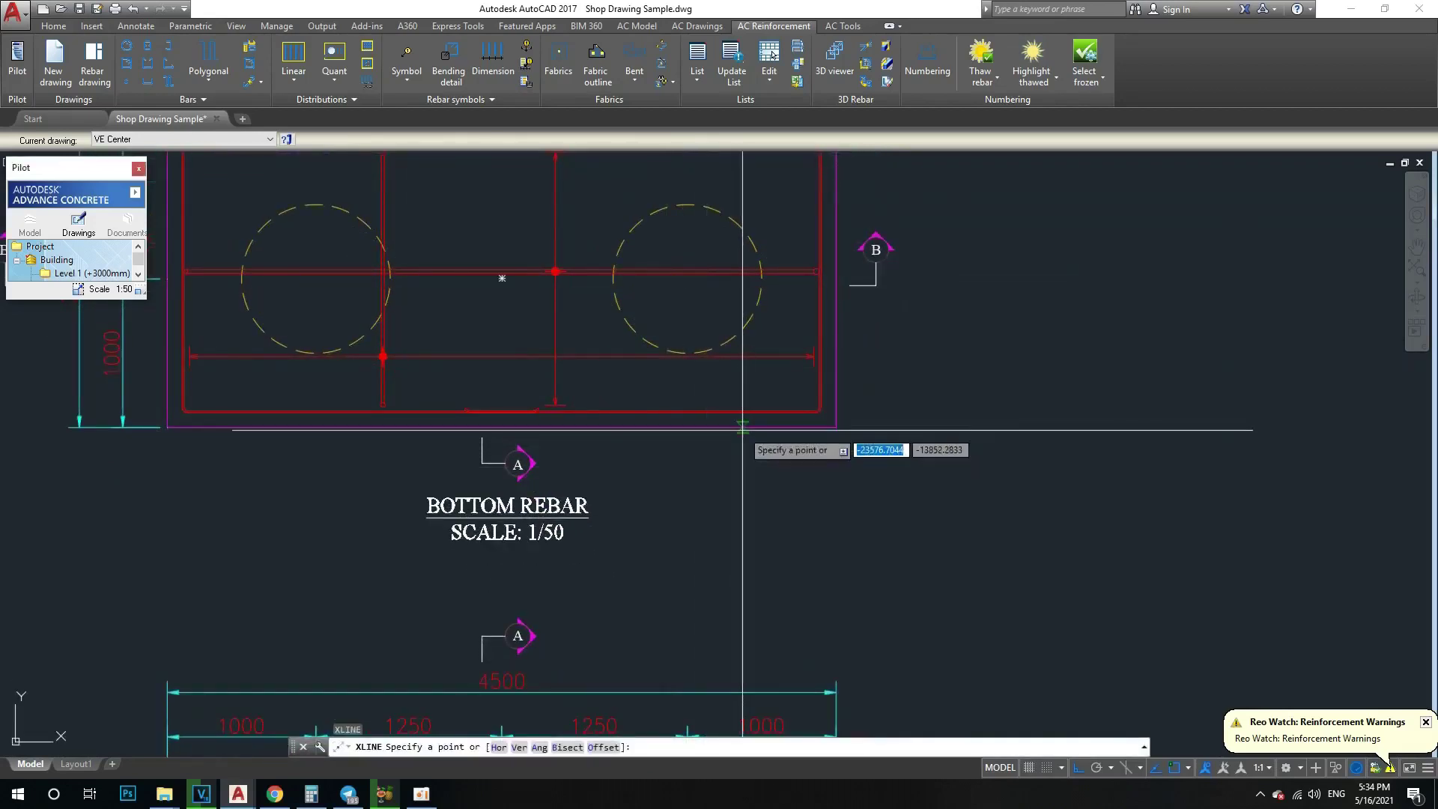
# Step: Place a horizontal construction line along the plan's bottom edge
pyautogui.click(745, 427)
pyautogui.click(845, 471)
pyautogui.press('Escape')
pyautogui.press('Escape')
# Step: Offset the construction line twice downward at 300 spacing
pyautogui.press('Return')
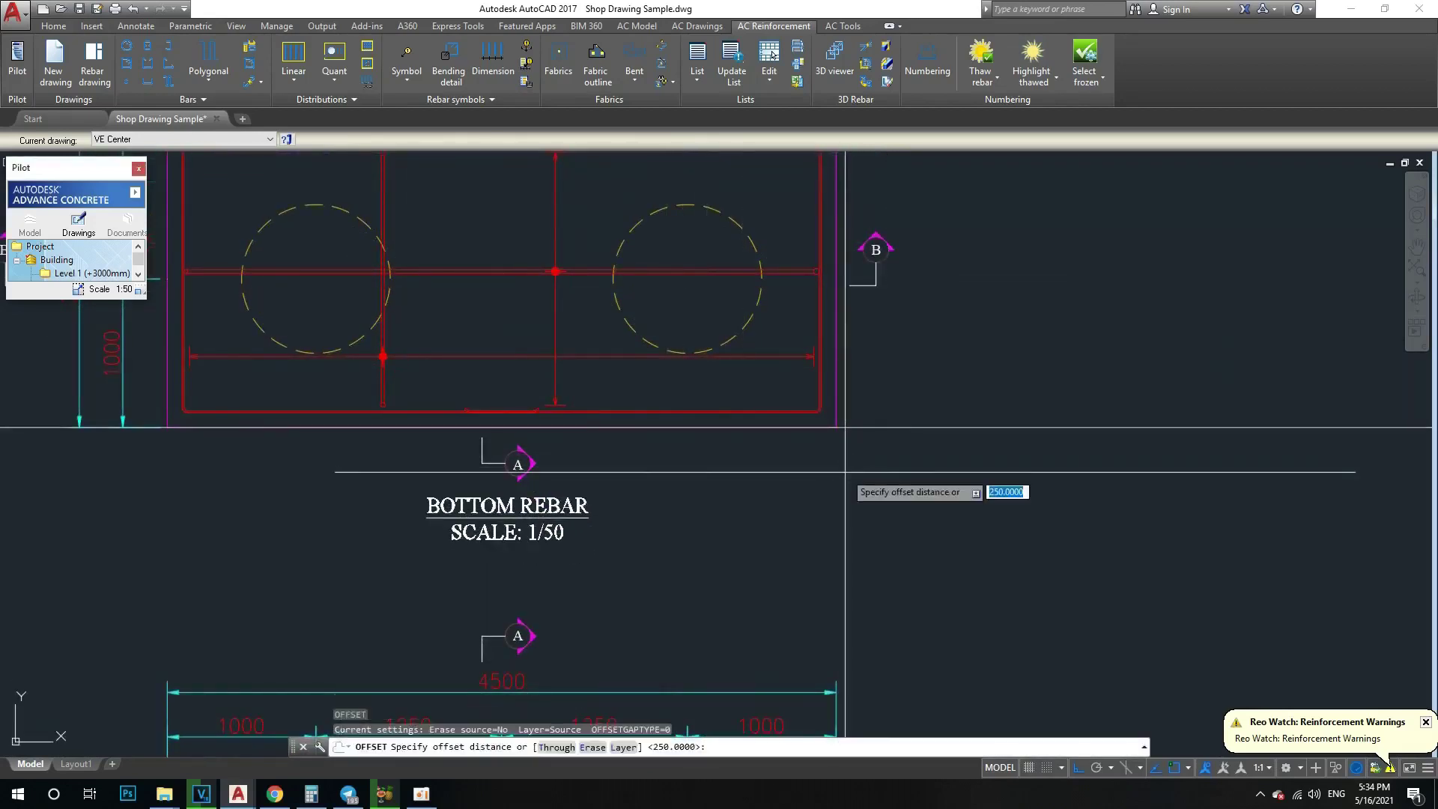
pyautogui.write('0')
pyautogui.press('Return')
pyautogui.click(872, 426)
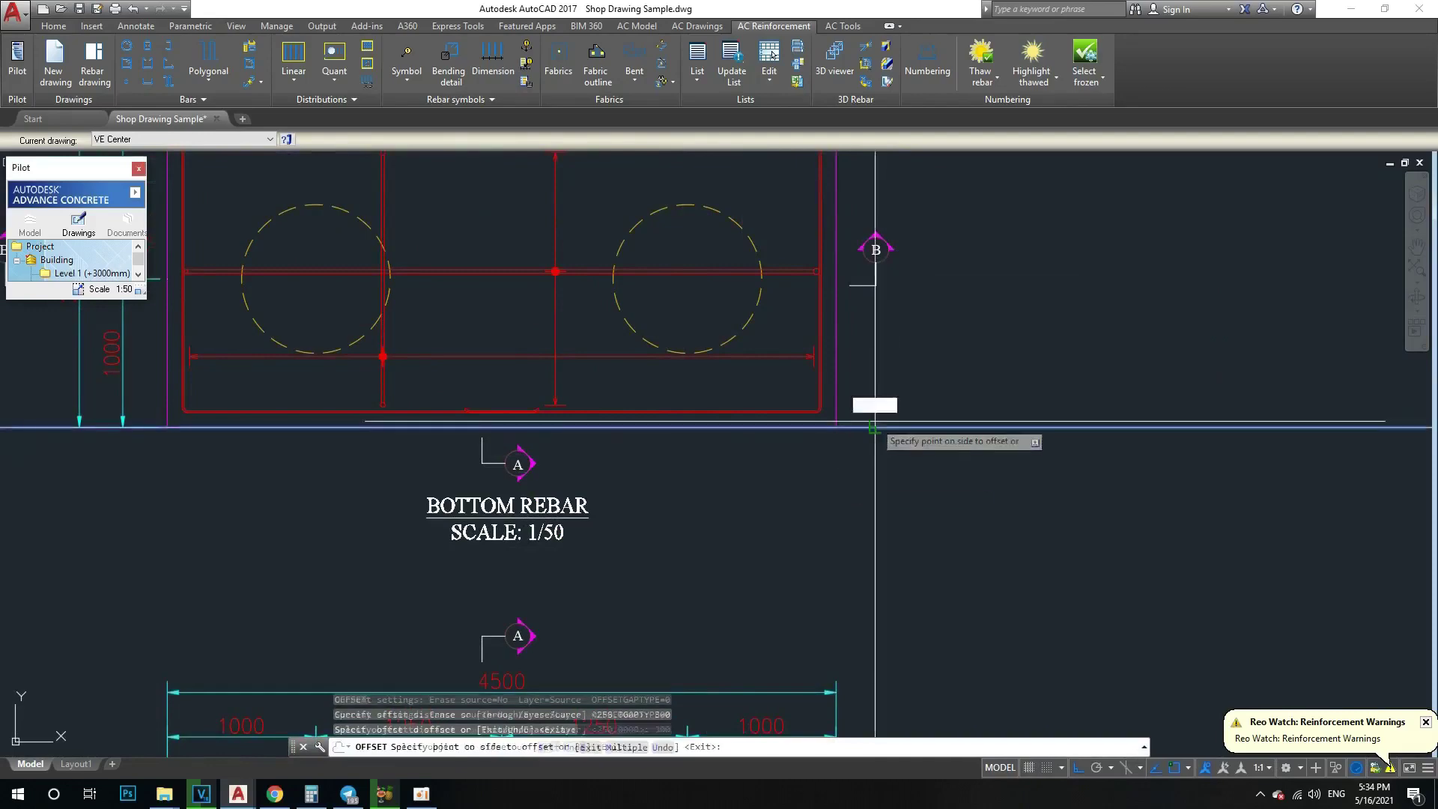
pyautogui.click(858, 472)
pyautogui.click(832, 528)
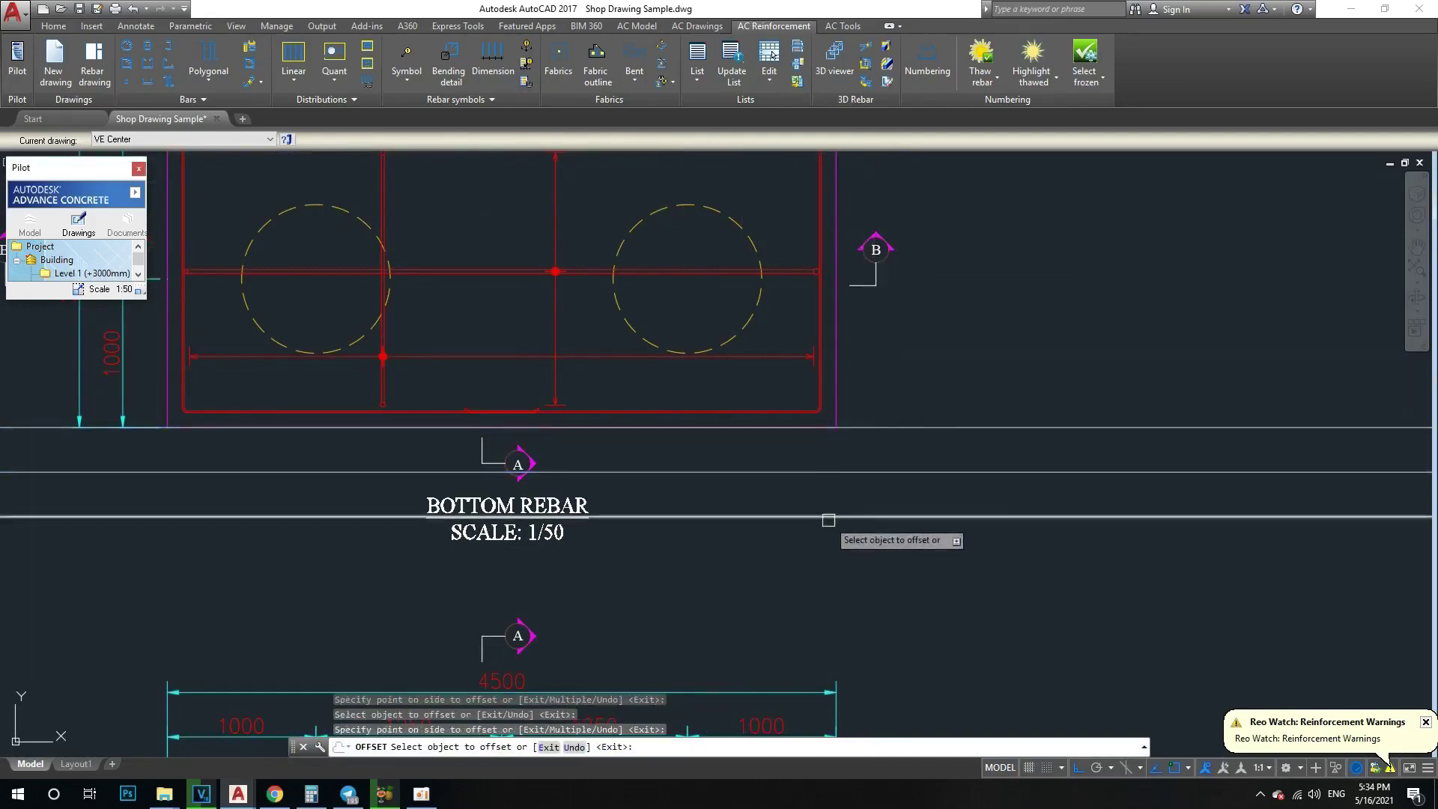
pyautogui.press('Escape')
pyautogui.scroll(-4, 799, 466)
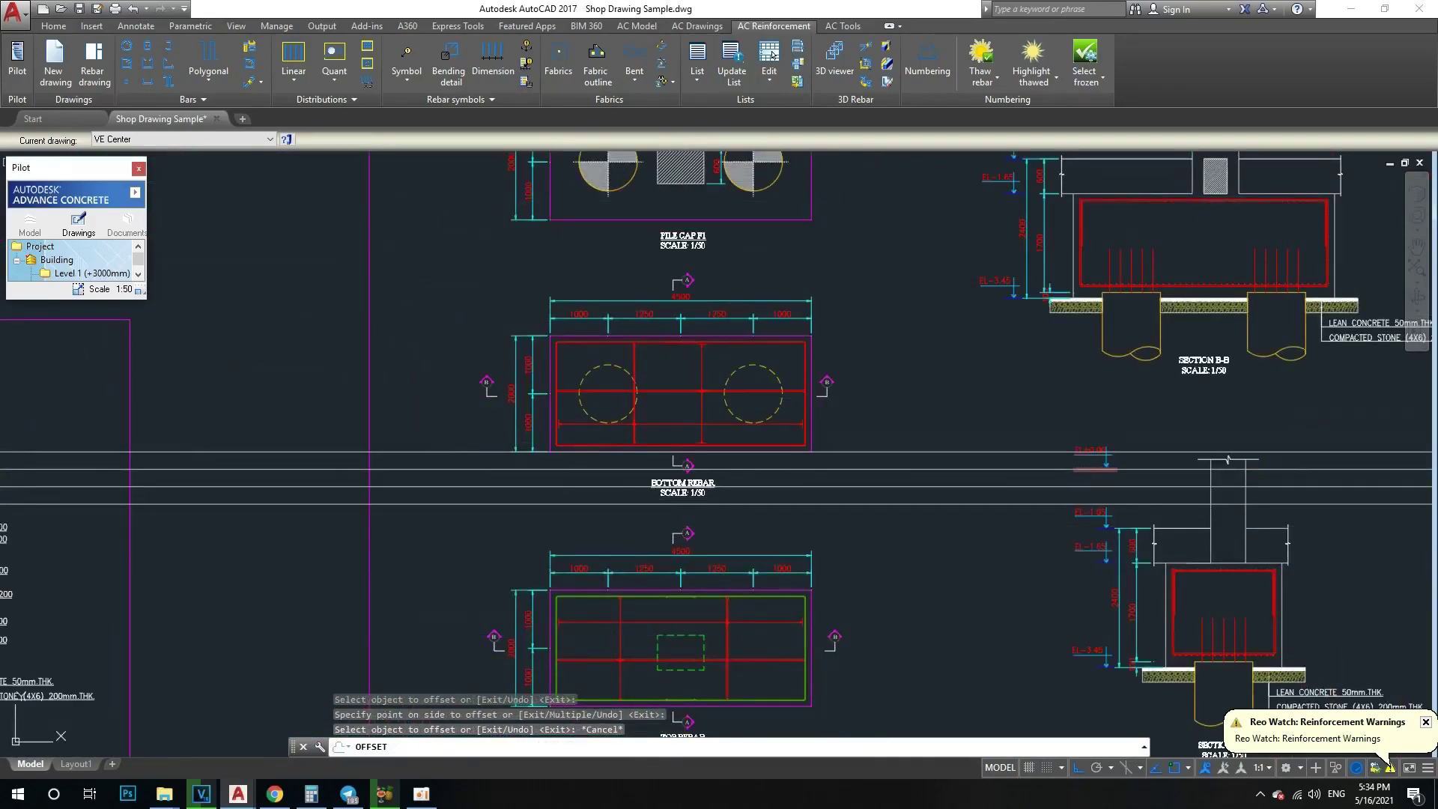
pyautogui.scroll(-3, 723, 475)
pyautogui.scroll(1, 562, 401)
pyautogui.scroll(4, 477, 418)
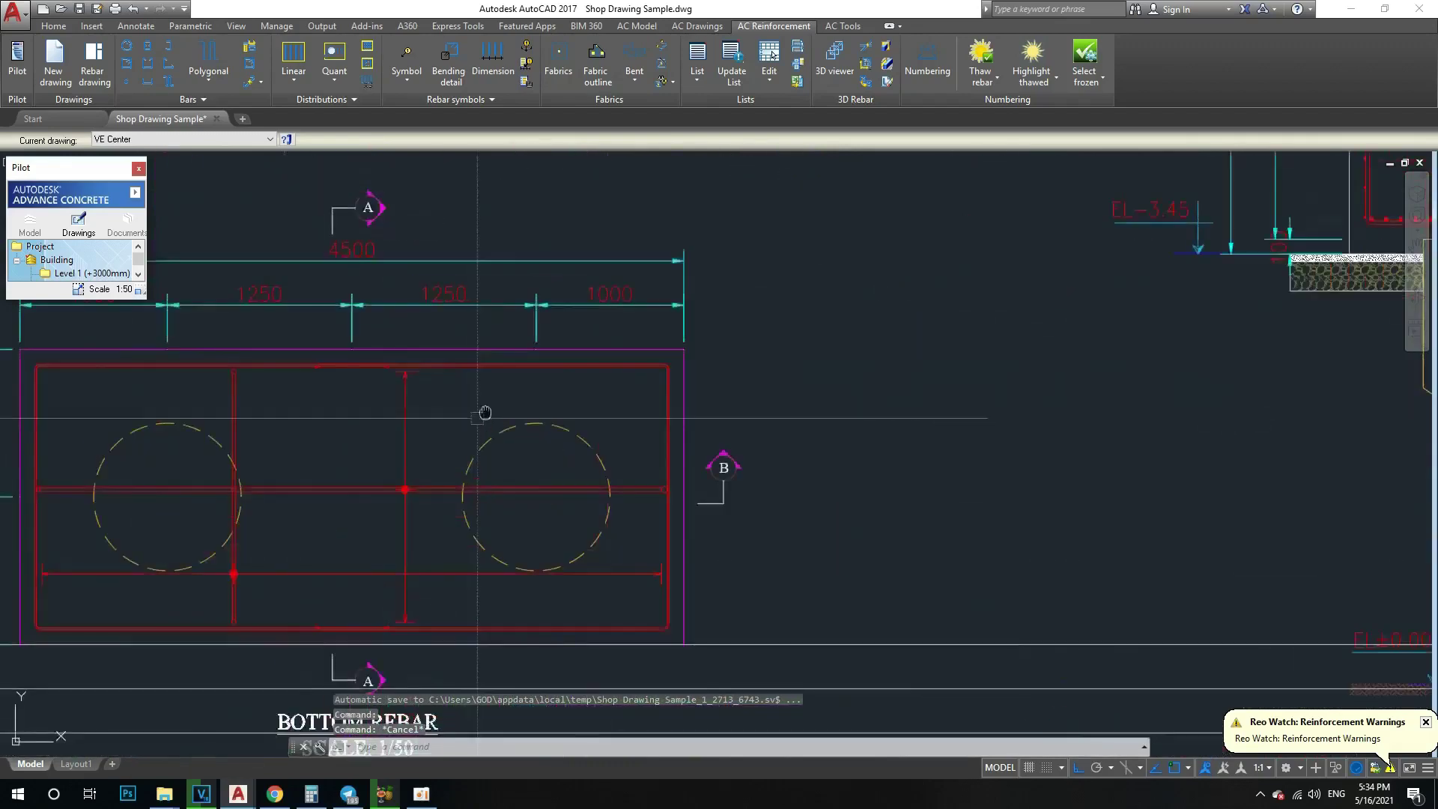
# Step: Place a trial 5 16DB12@200 rebar label just below the bottom rebar plan
pyautogui.moveTo(477, 417); pyautogui.dragTo(546, 262, button='middle')
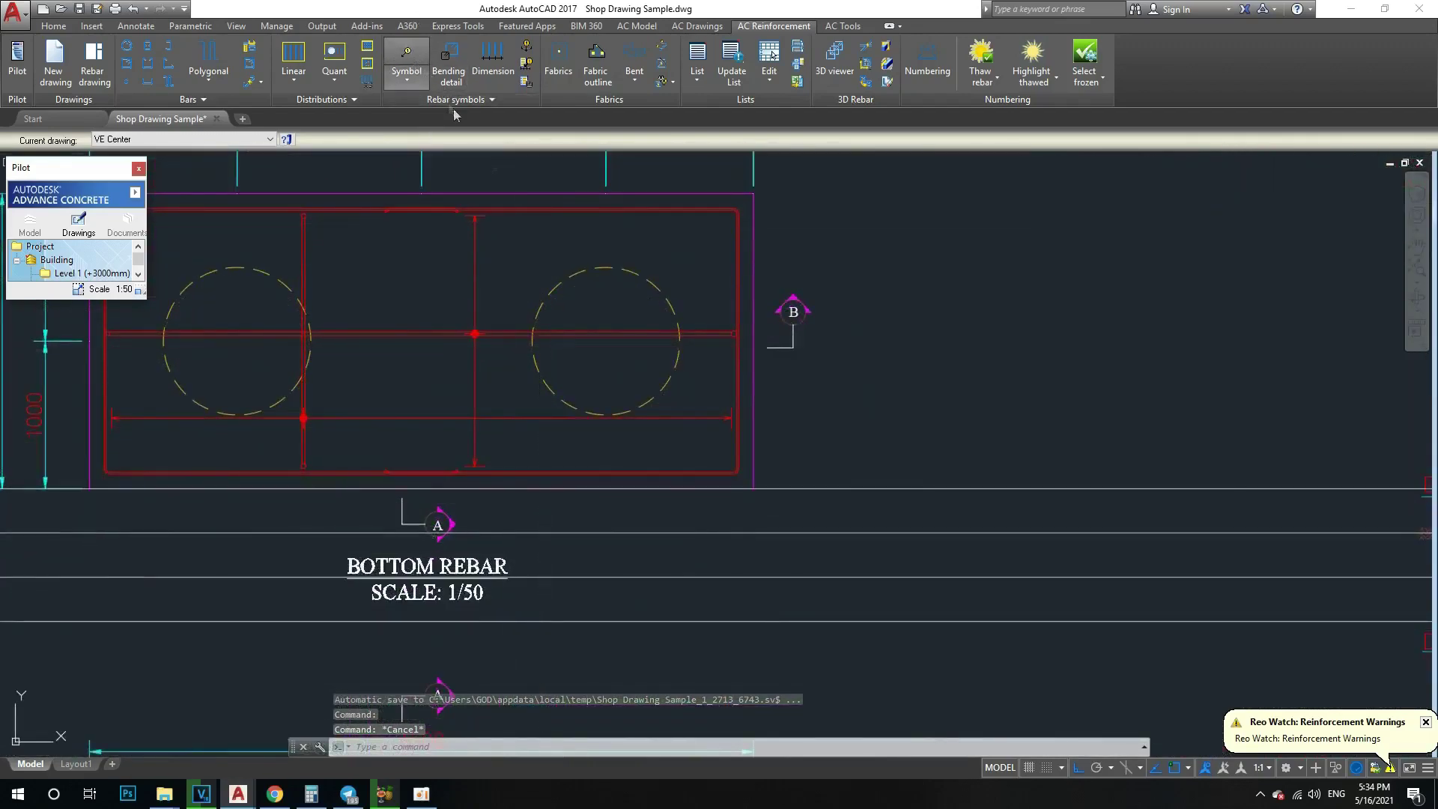
pyautogui.moveTo(594, 382); pyautogui.dragTo(630, 365, button='middle')
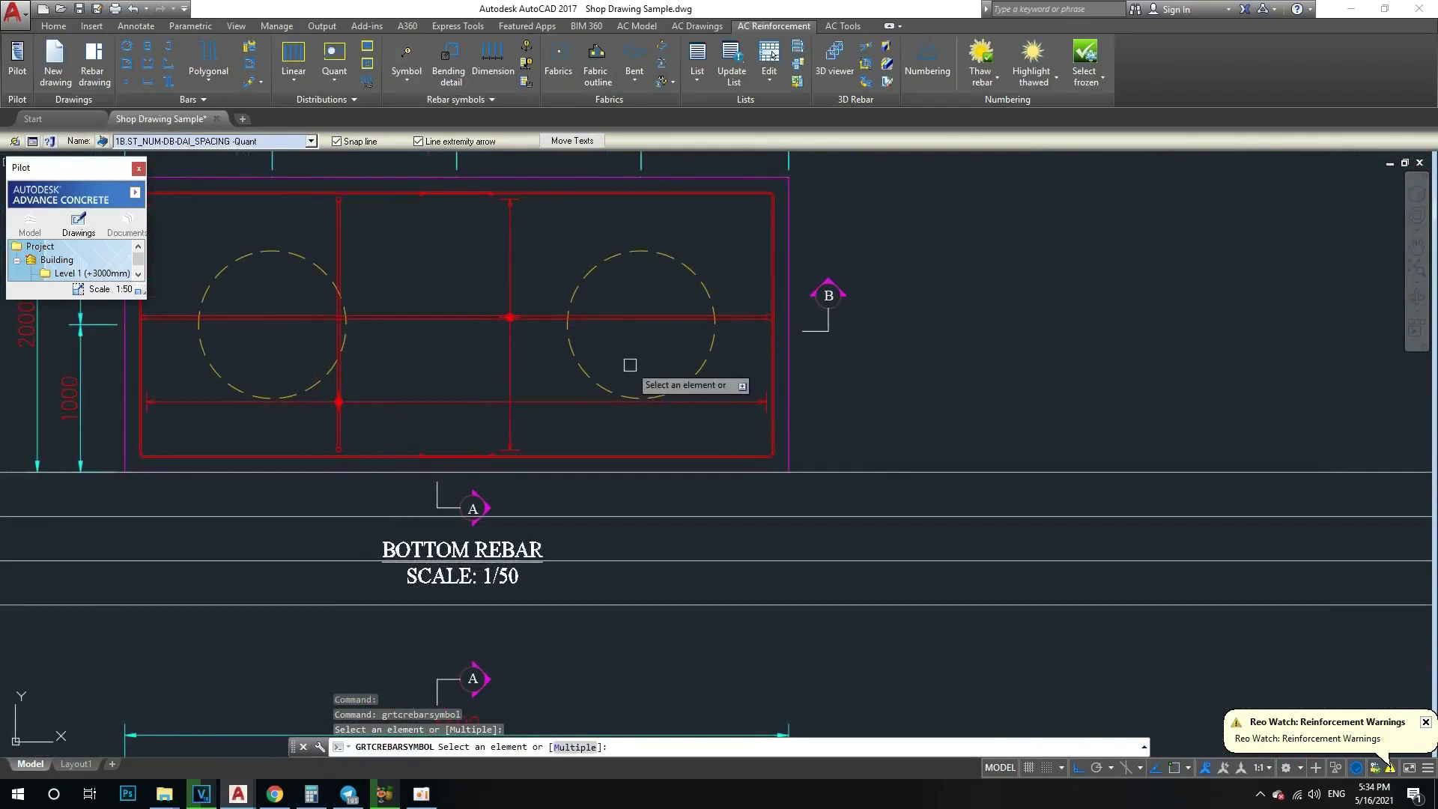
pyautogui.click(639, 454)
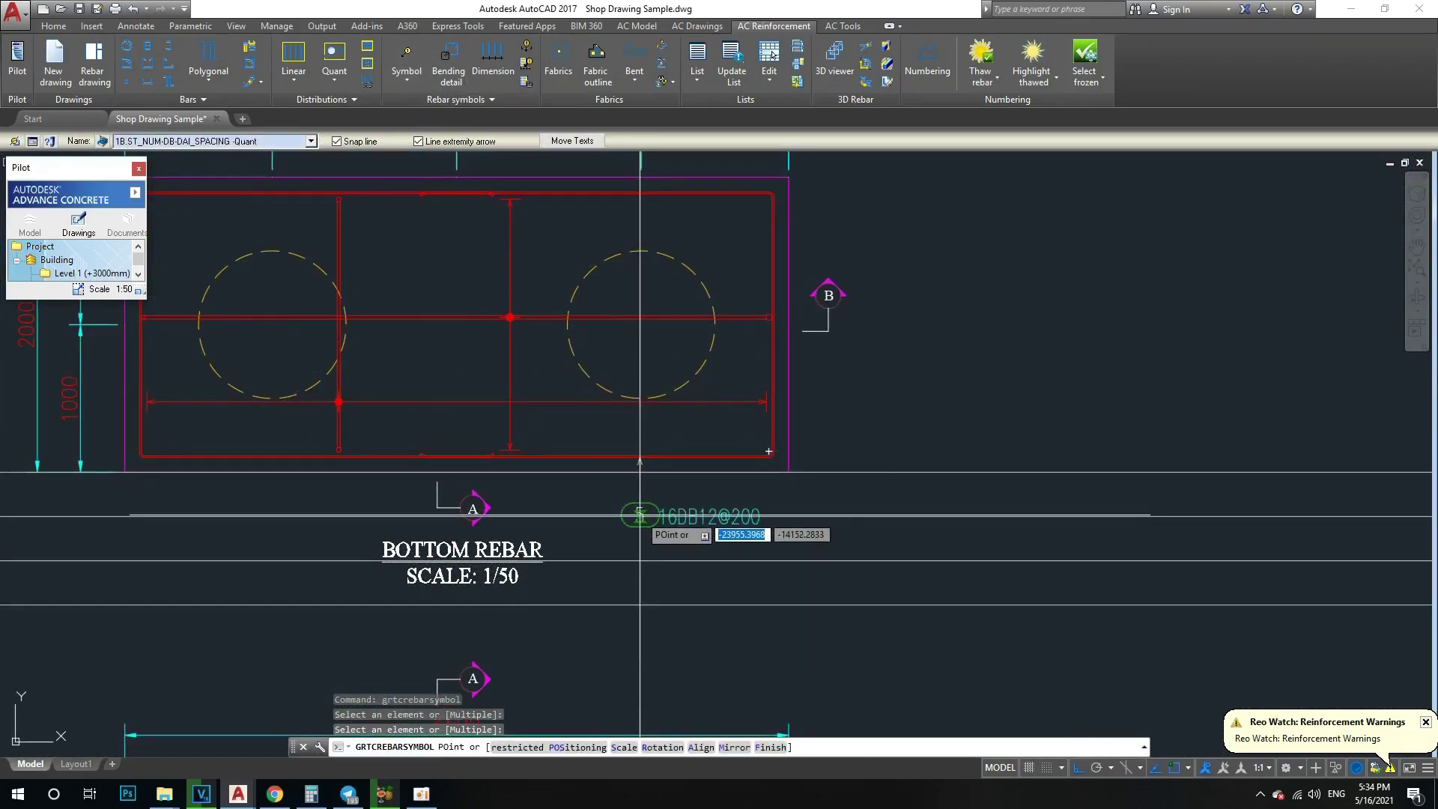
pyautogui.click(639, 515)
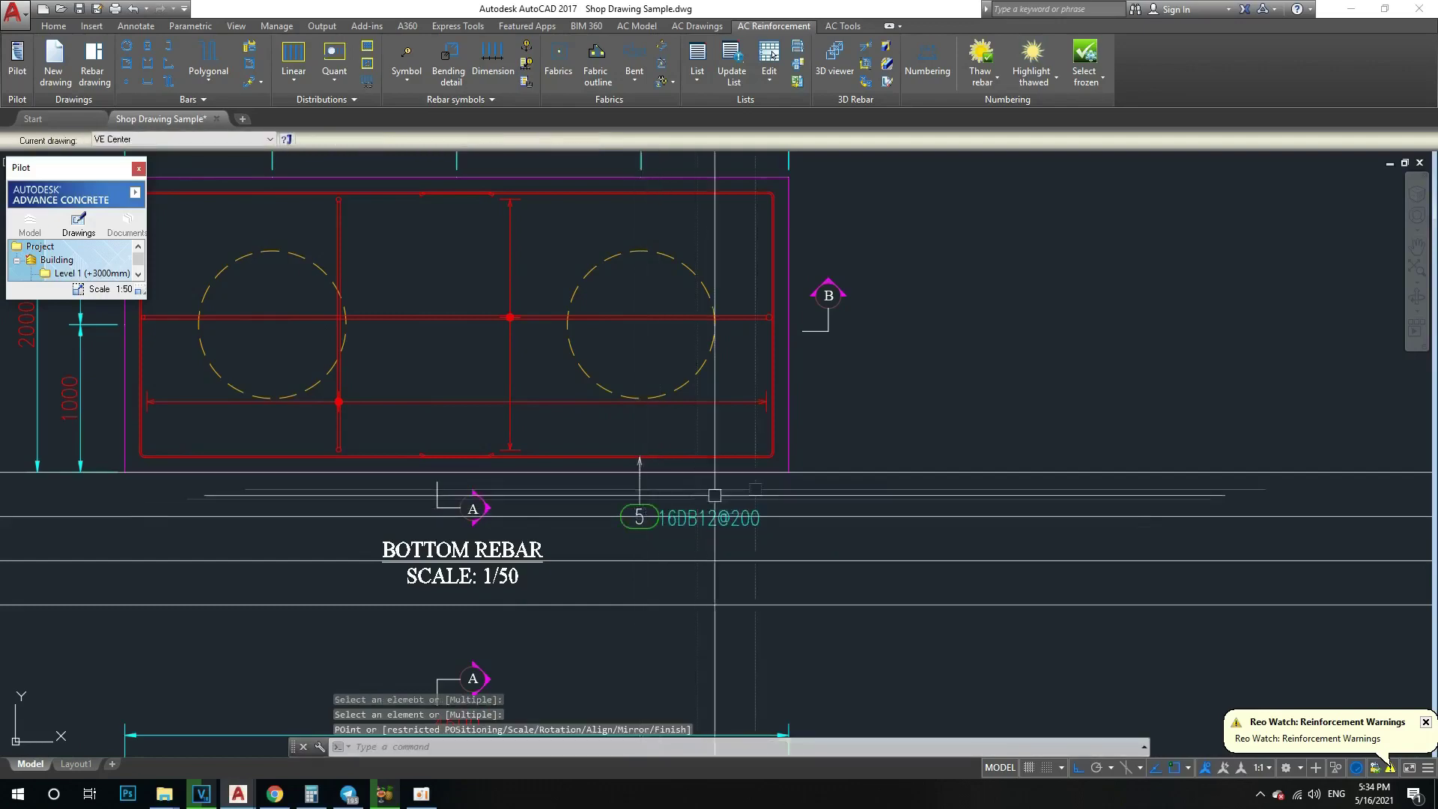
pyautogui.scroll(2, 652, 479)
pyautogui.scroll(-2, 614, 569)
pyautogui.scroll(-2, 644, 517)
pyautogui.scroll(2, 636, 515)
pyautogui.scroll(-2, 524, 517)
pyautogui.scroll(2, 510, 517)
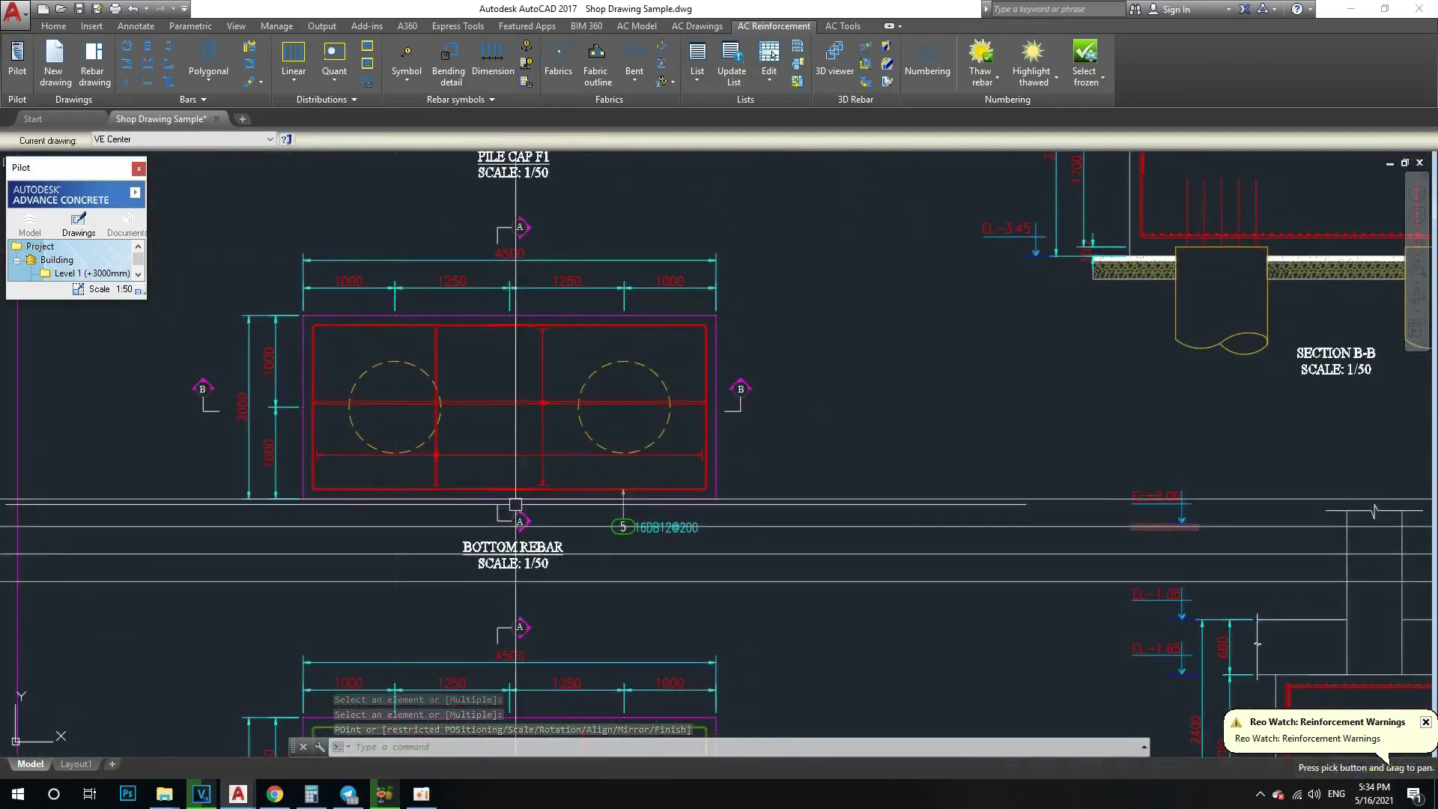
pyautogui.scroll(-2, 659, 509)
# Step: Erase the four horizontal guide lines and the trial rebar label
pyautogui.click(909, 597)
pyautogui.click(770, 471)
pyautogui.write('e')
pyautogui.press('Return')
pyautogui.click(724, 490)
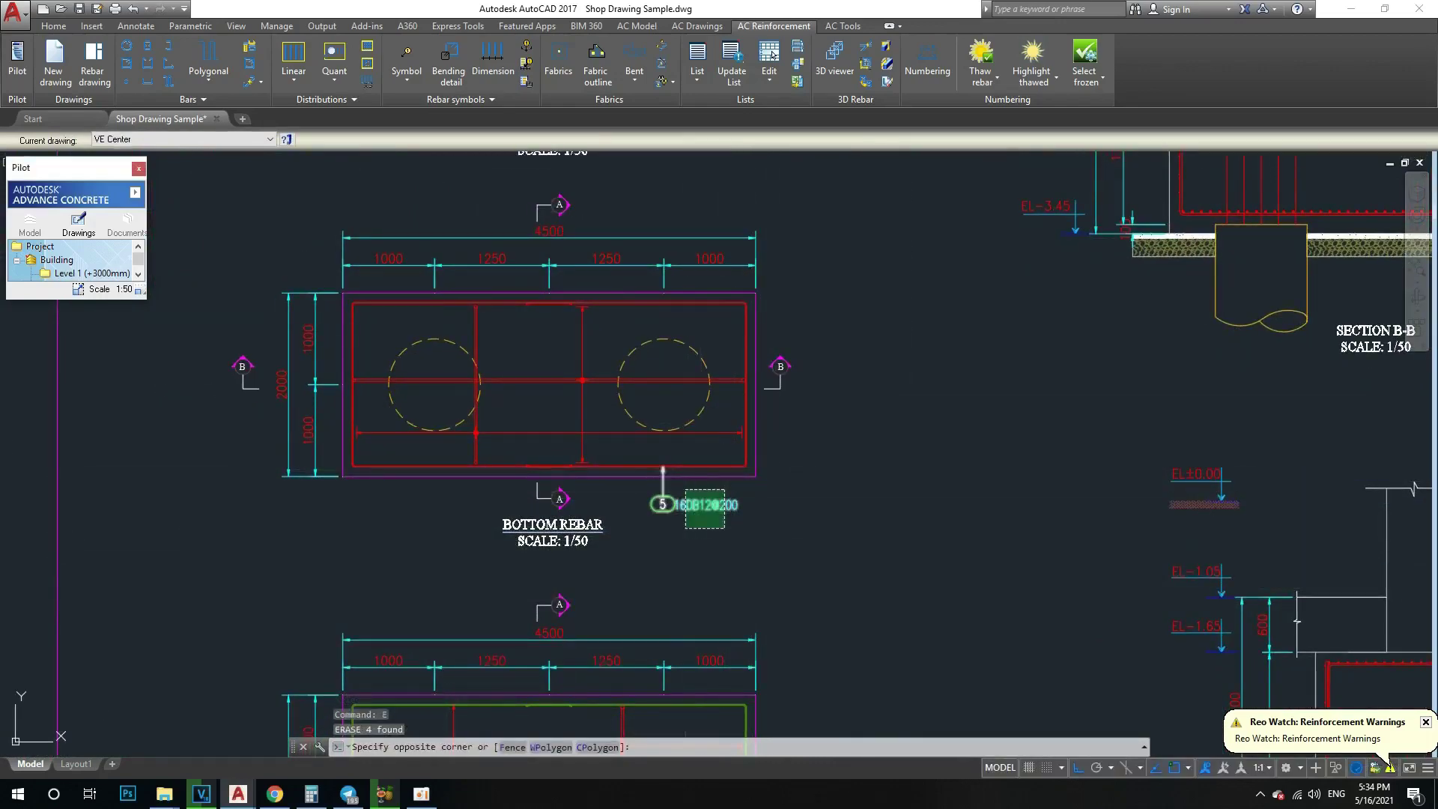
pyautogui.click(685, 528)
pyautogui.press('Return')
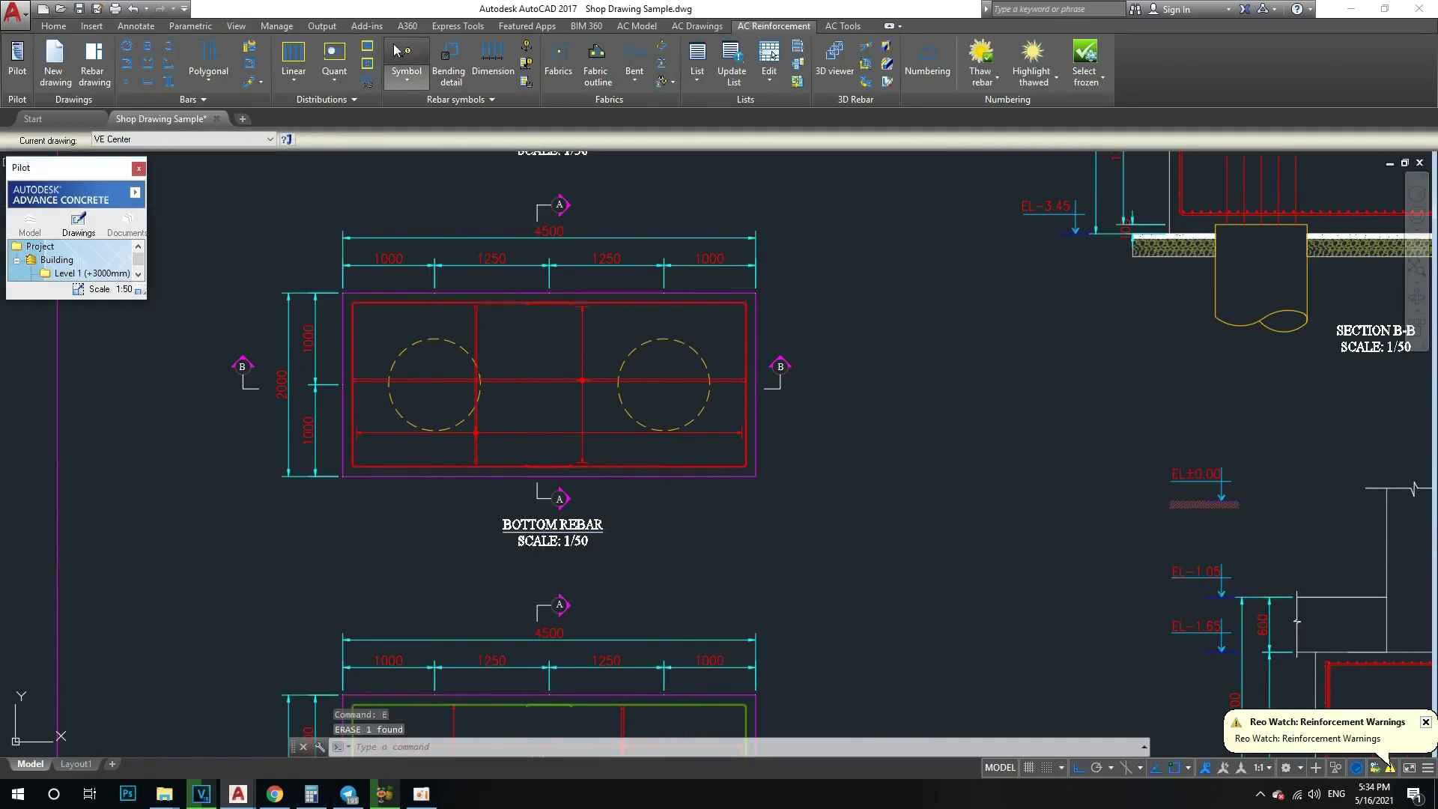
# Step: Add two 5 16DB12@200 rebar labels, one above the right pile and one above the left
pyautogui.scroll(2, 638, 297)
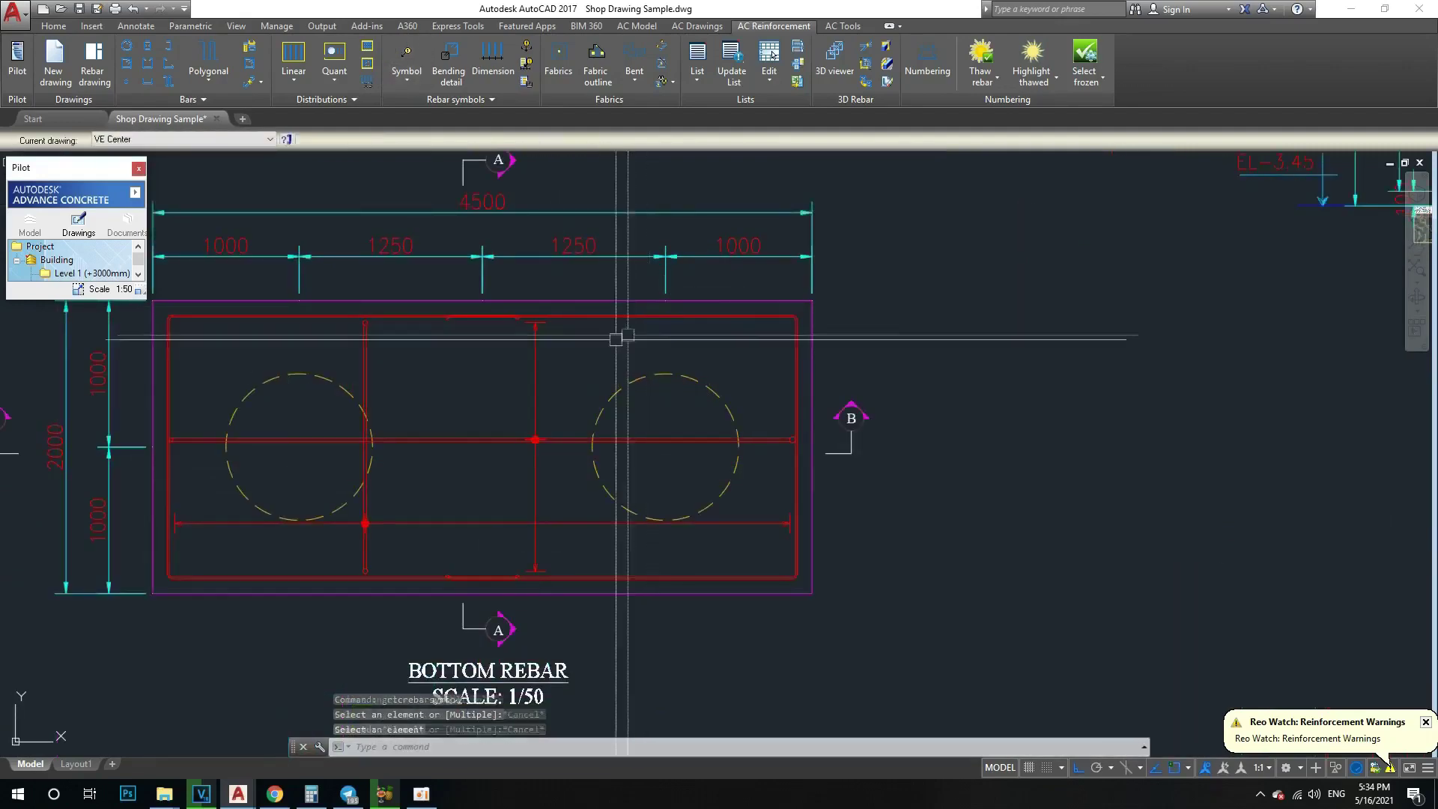
pyautogui.press('Escape')
pyautogui.press('Escape')
pyautogui.press('Return')
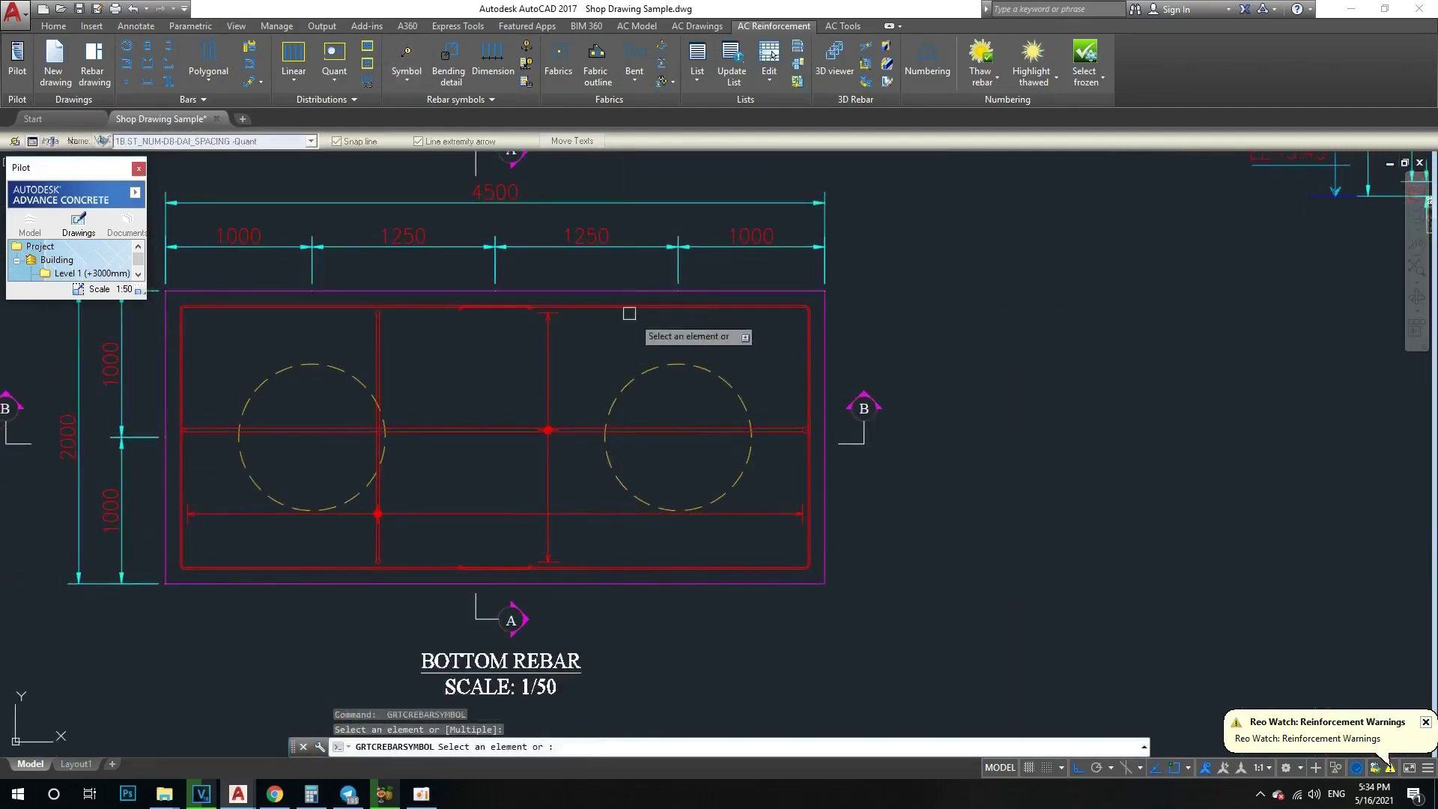
pyautogui.click(633, 308)
pyautogui.scroll(2, 634, 335)
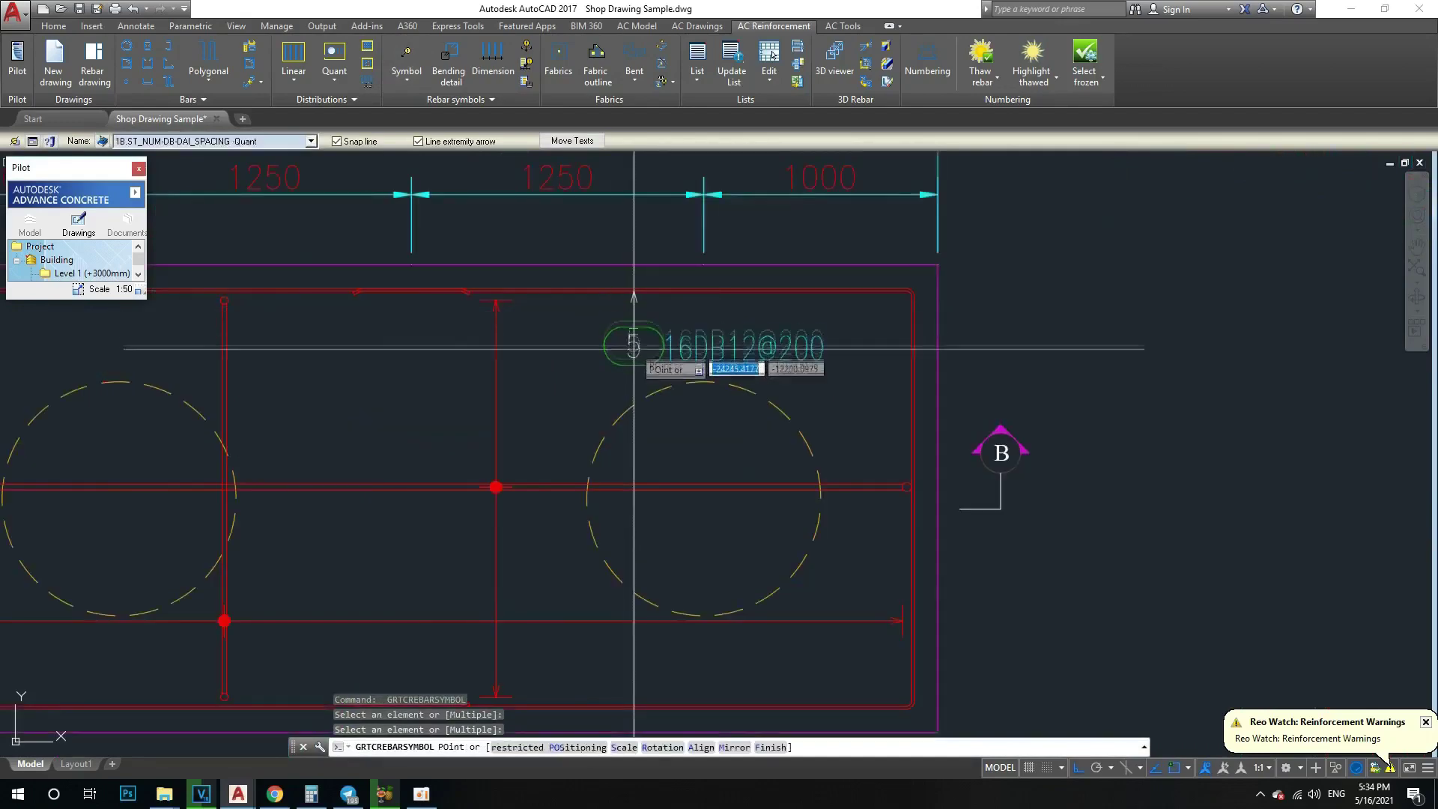
pyautogui.click(644, 339)
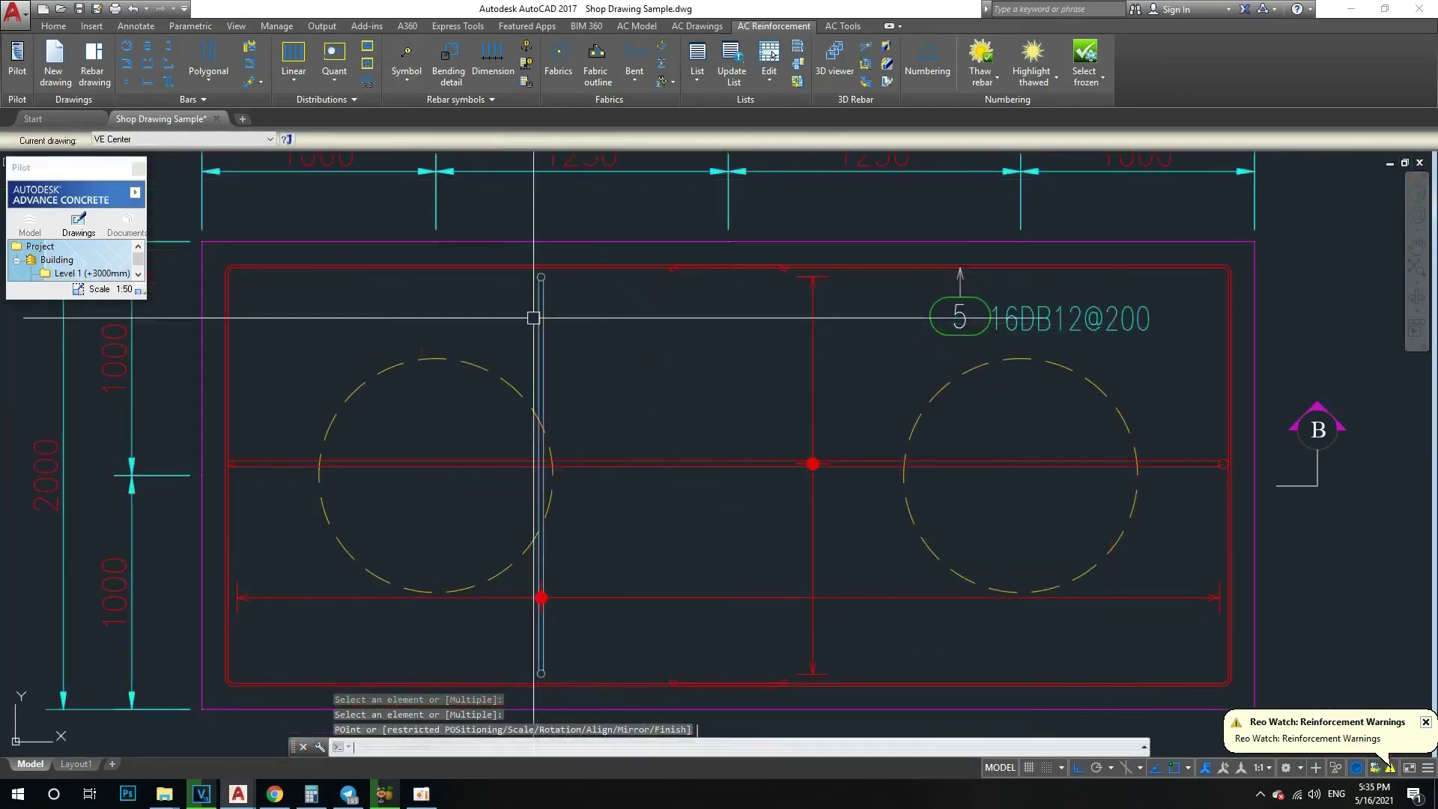
pyautogui.press('Return')
pyautogui.click(382, 267)
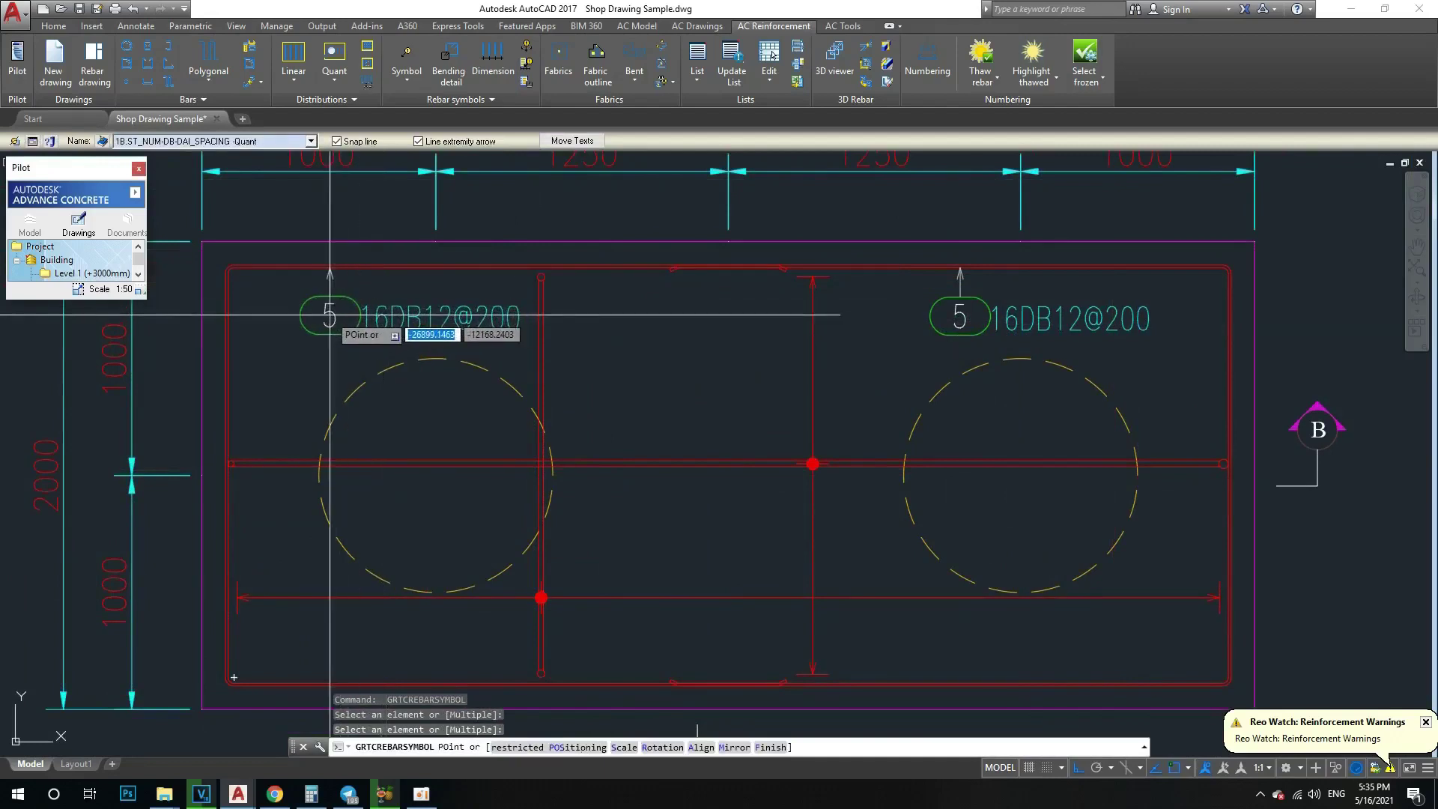
pyautogui.click(960, 271)
# Step: Draw a horizontal construction line (XL) through the two rebar labels
pyautogui.moveTo(834, 338); pyautogui.dragTo(709, 337, button='middle')
pyautogui.write('xl')
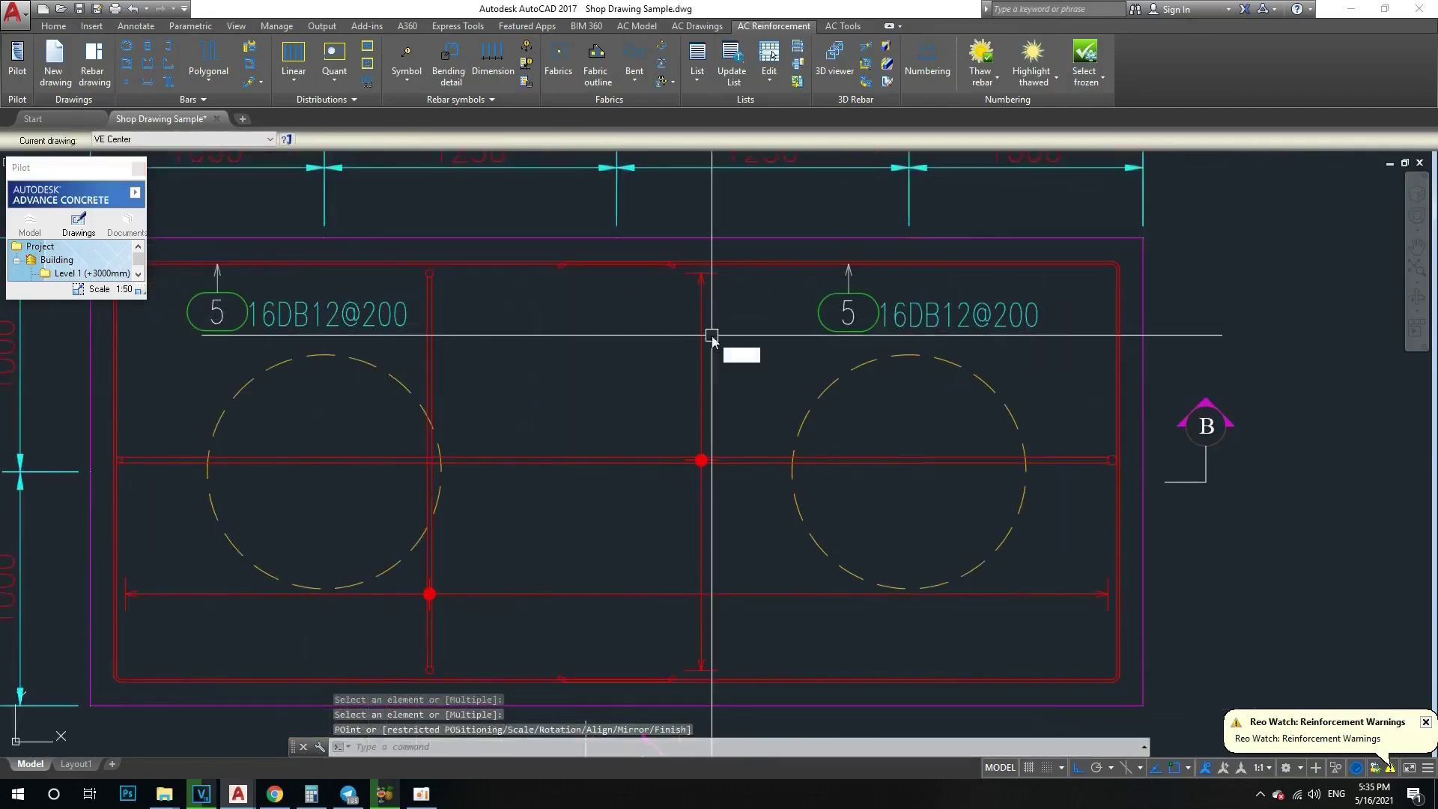
pyautogui.press('Return')
pyautogui.scroll(-2, 845, 311)
pyautogui.click(847, 313)
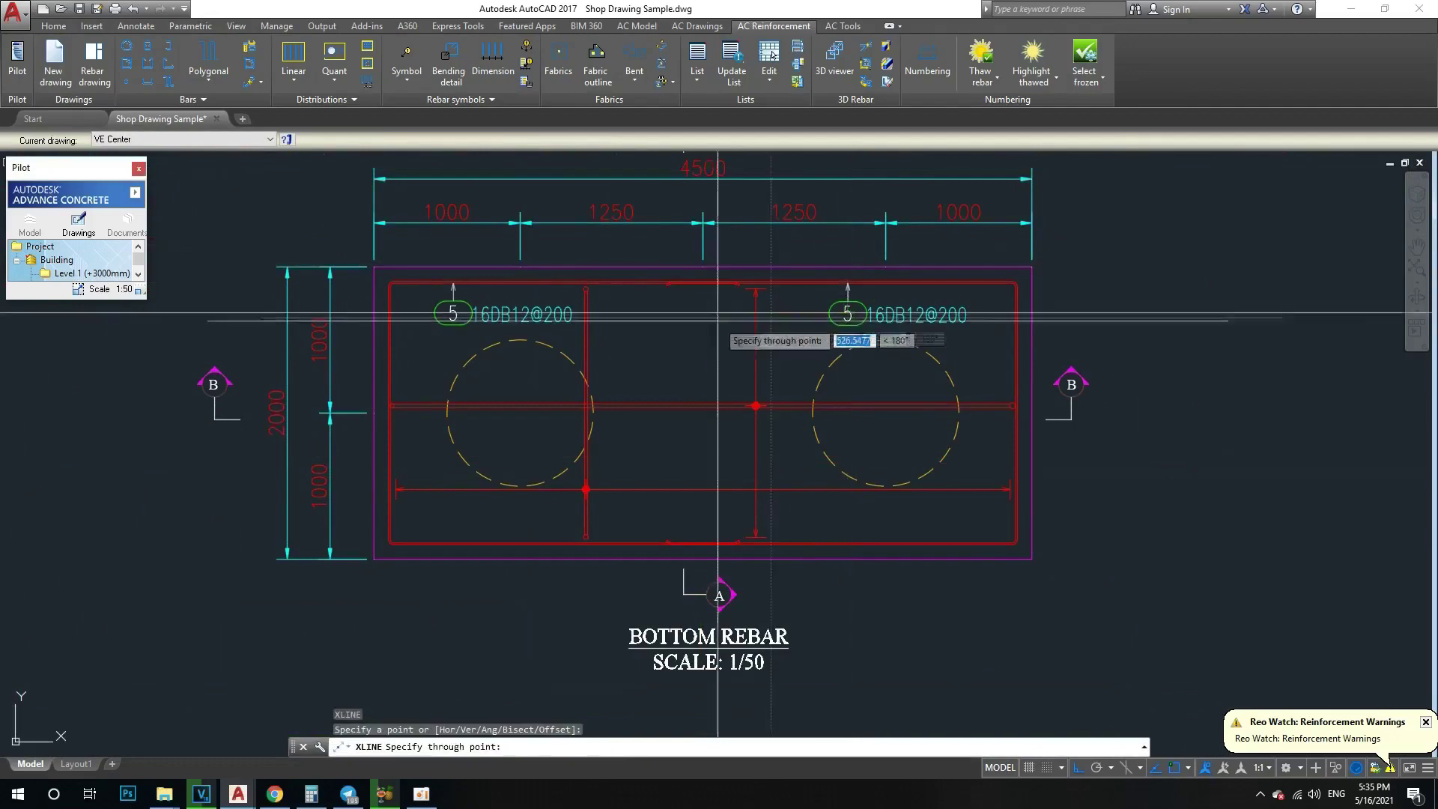
# Step: End the construction line and attempt to move the left rebar label, cancelling the move
pyautogui.press('Escape')
pyautogui.scroll(4, 439, 303)
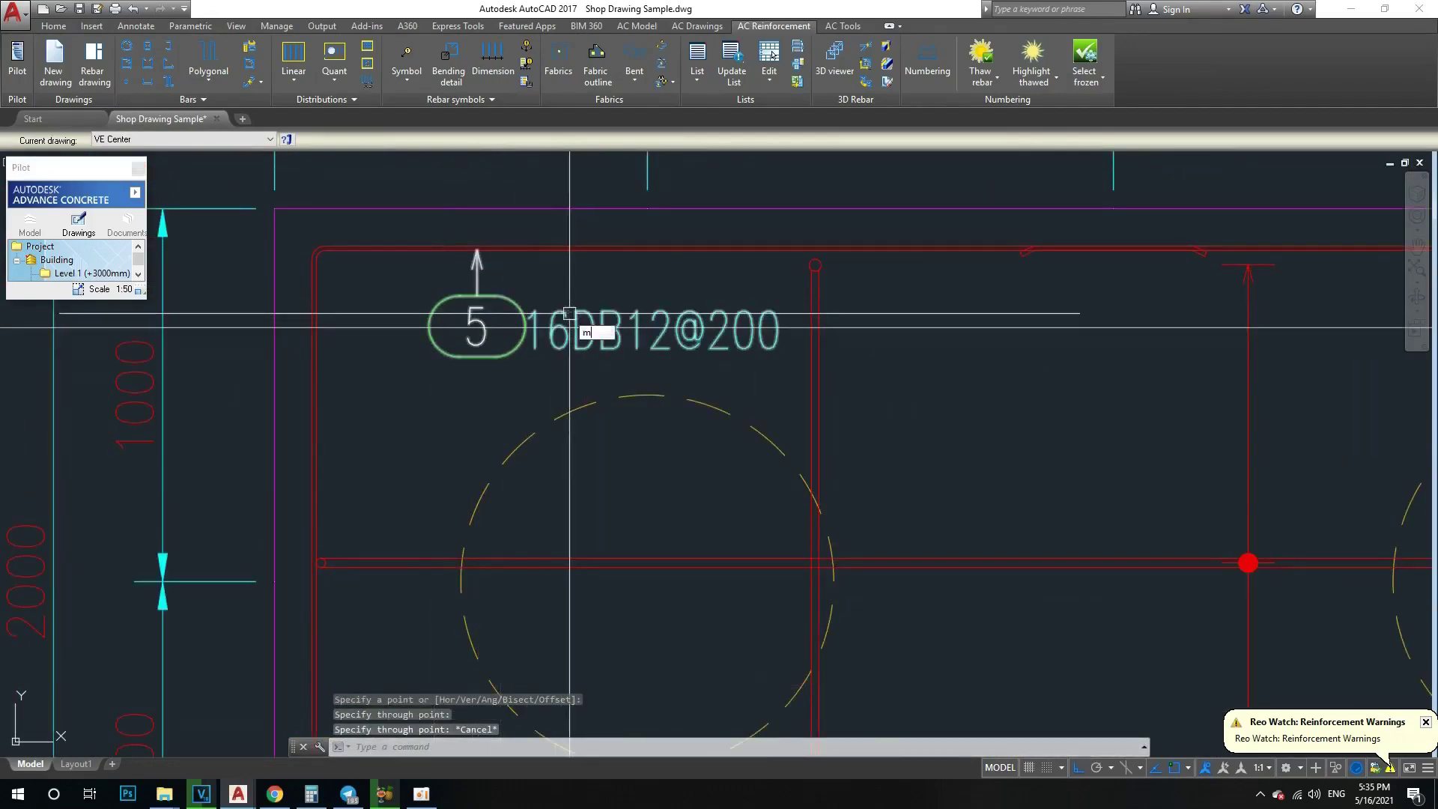
pyautogui.press('Return')
pyautogui.click(555, 280)
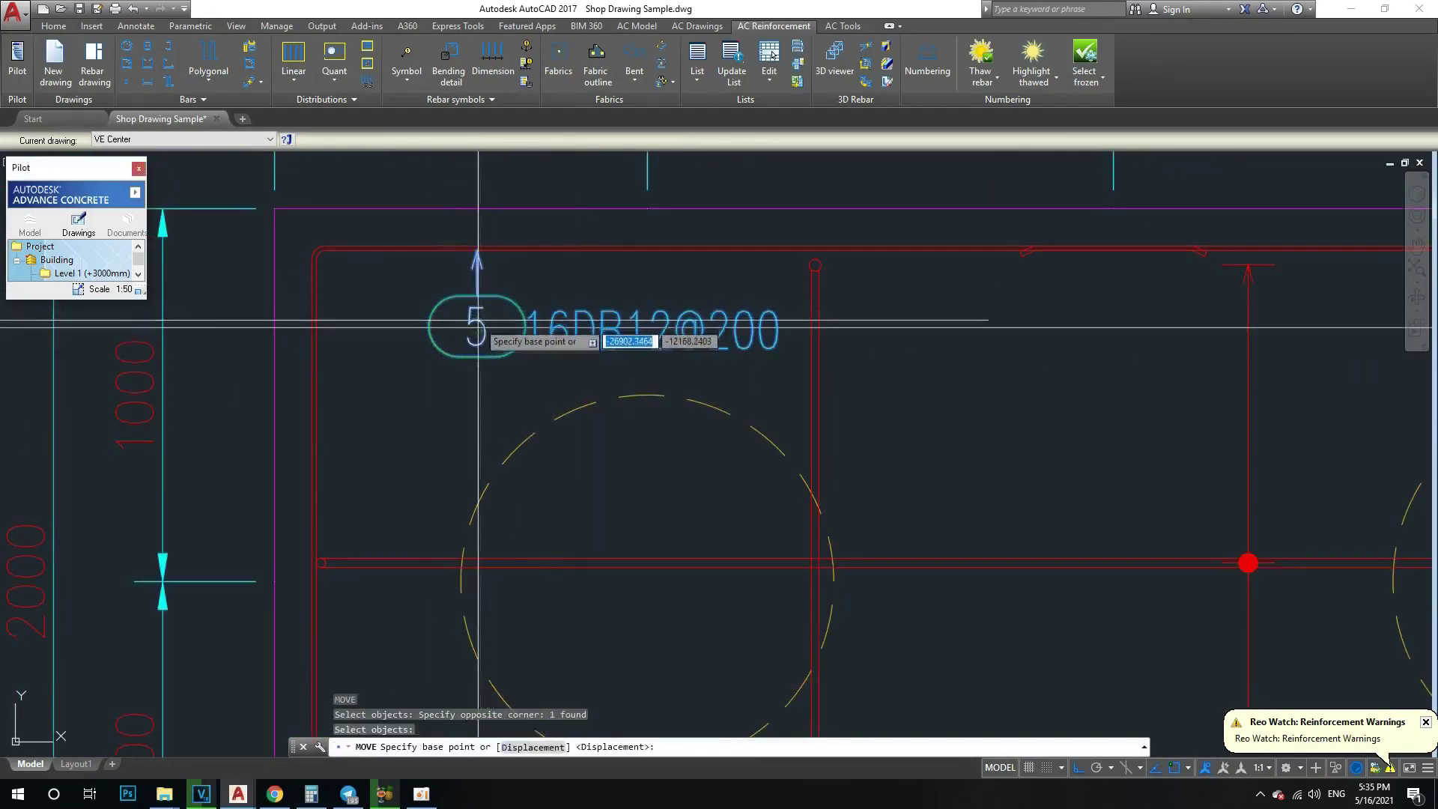
pyautogui.scroll(-2, 493, 325)
pyautogui.scroll(-2, 487, 322)
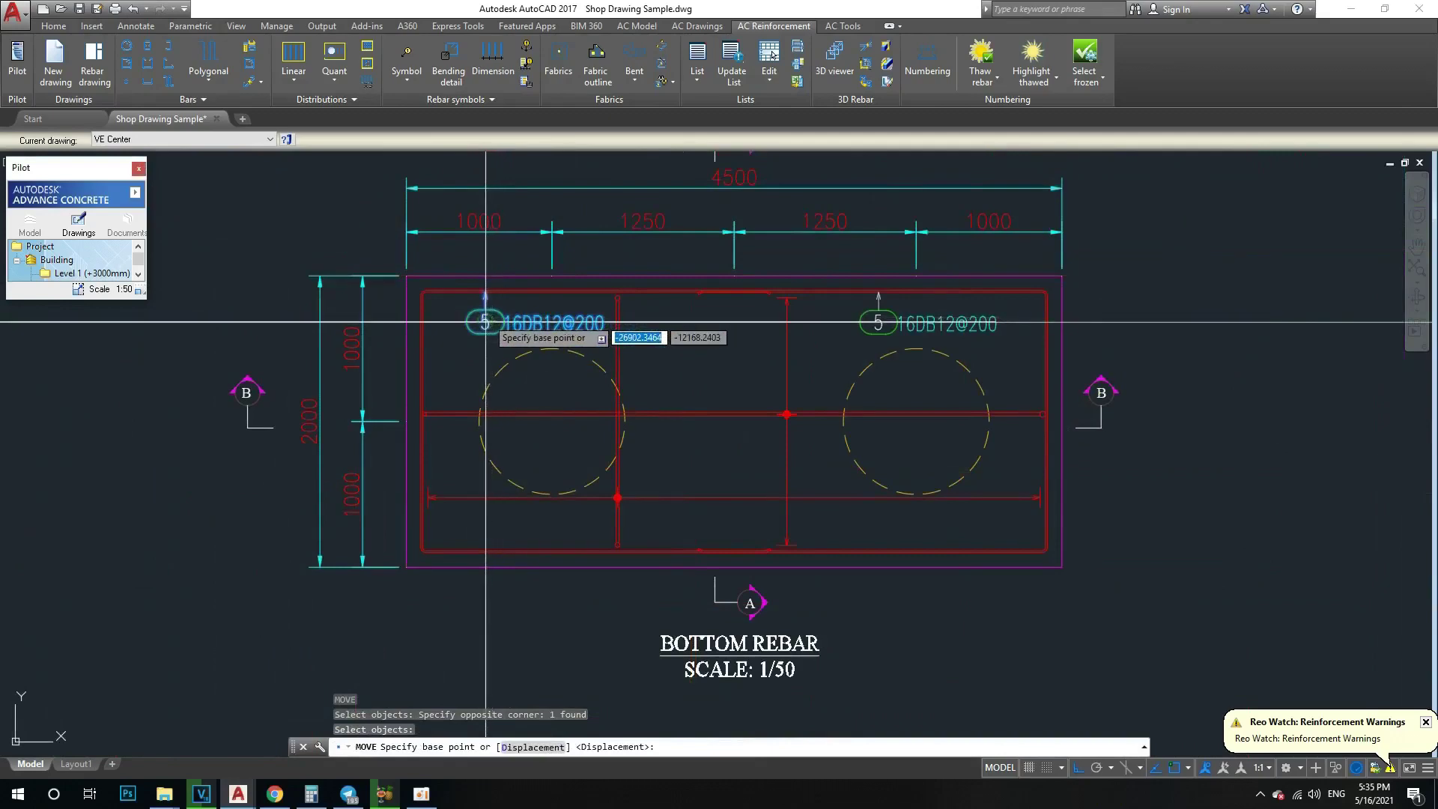
pyautogui.click(486, 322)
pyautogui.press('Escape')
pyautogui.scroll(2, 517, 307)
pyautogui.scroll(3, 517, 307)
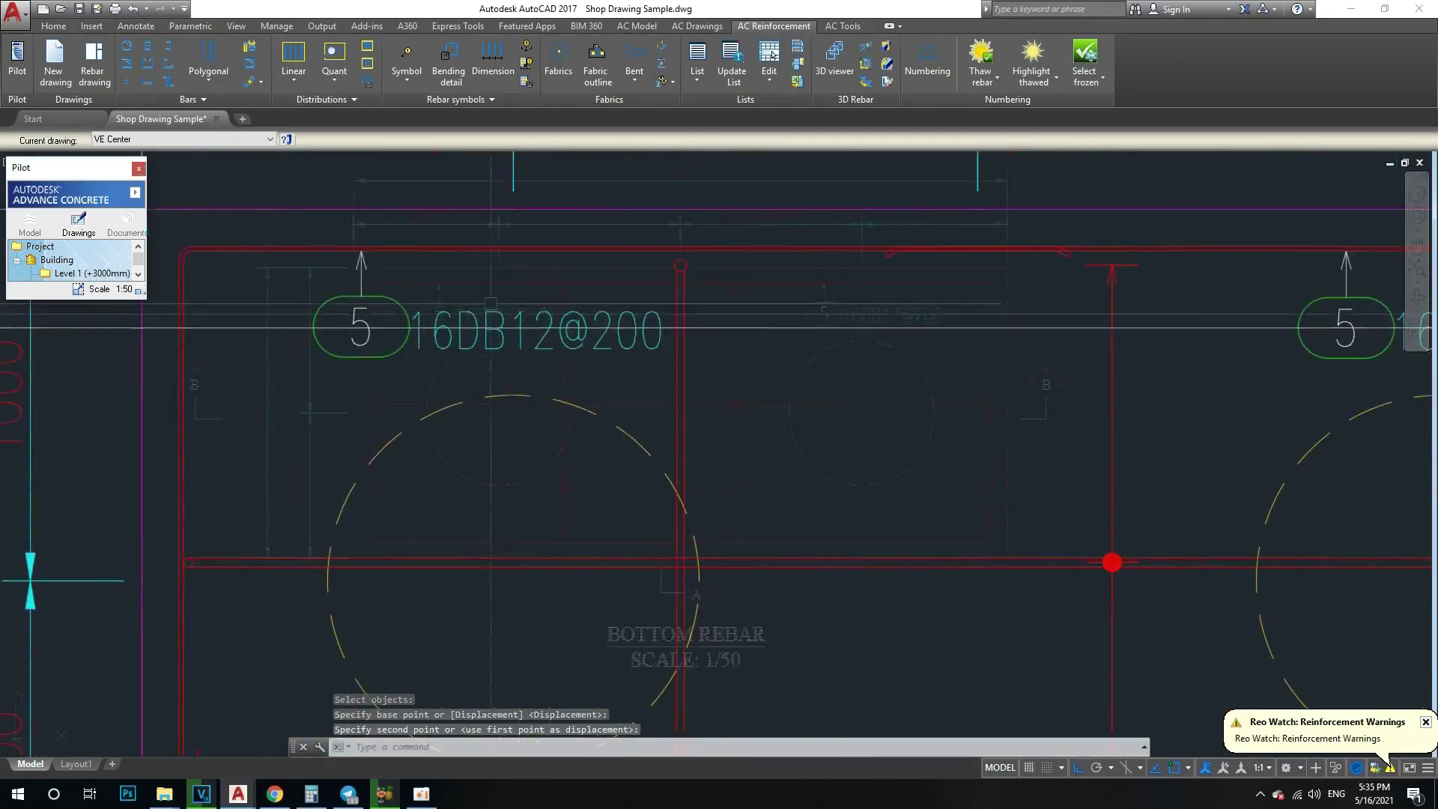
pyautogui.scroll(-3, 487, 300)
pyautogui.moveTo(466, 294); pyautogui.dragTo(539, 319, button='middle')
# Step: Reselect the left rebar label for a move, set a base point, then cancel again
pyautogui.press('Return')
pyautogui.click(524, 339)
pyautogui.press('Return')
pyautogui.click(461, 373)
pyautogui.press('Escape')
pyautogui.scroll(-4, 739, 344)
pyautogui.scroll(1, 651, 344)
pyautogui.scroll(1, 649, 392)
pyautogui.scroll(1, 649, 405)
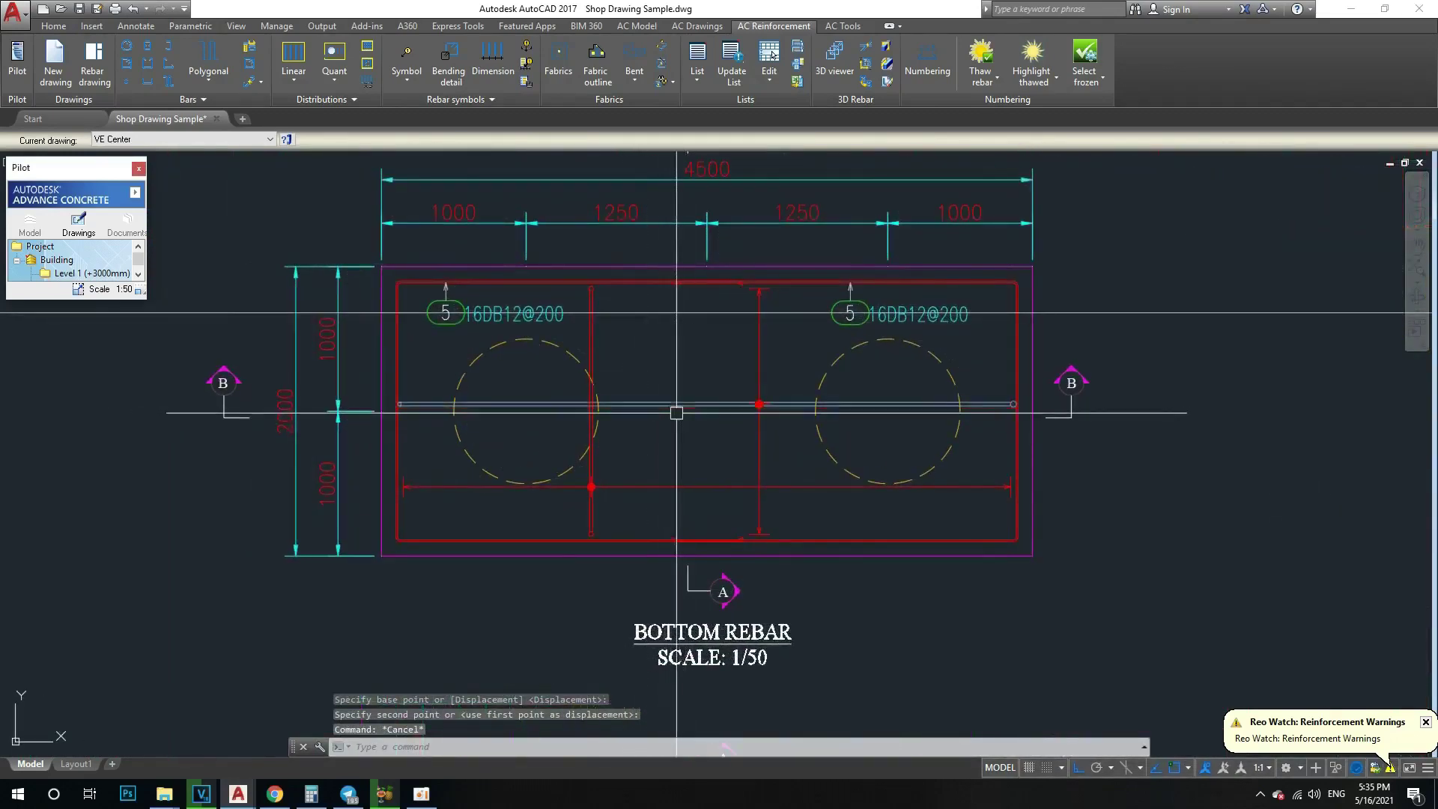
pyautogui.scroll(-1, 604, 377)
# Step: Window-select and erase the construction line running through the two labels
pyautogui.moveTo(604, 377); pyautogui.dragTo(846, 429, button='middle')
pyautogui.moveTo(610, 386); pyautogui.dragTo(386, 299)
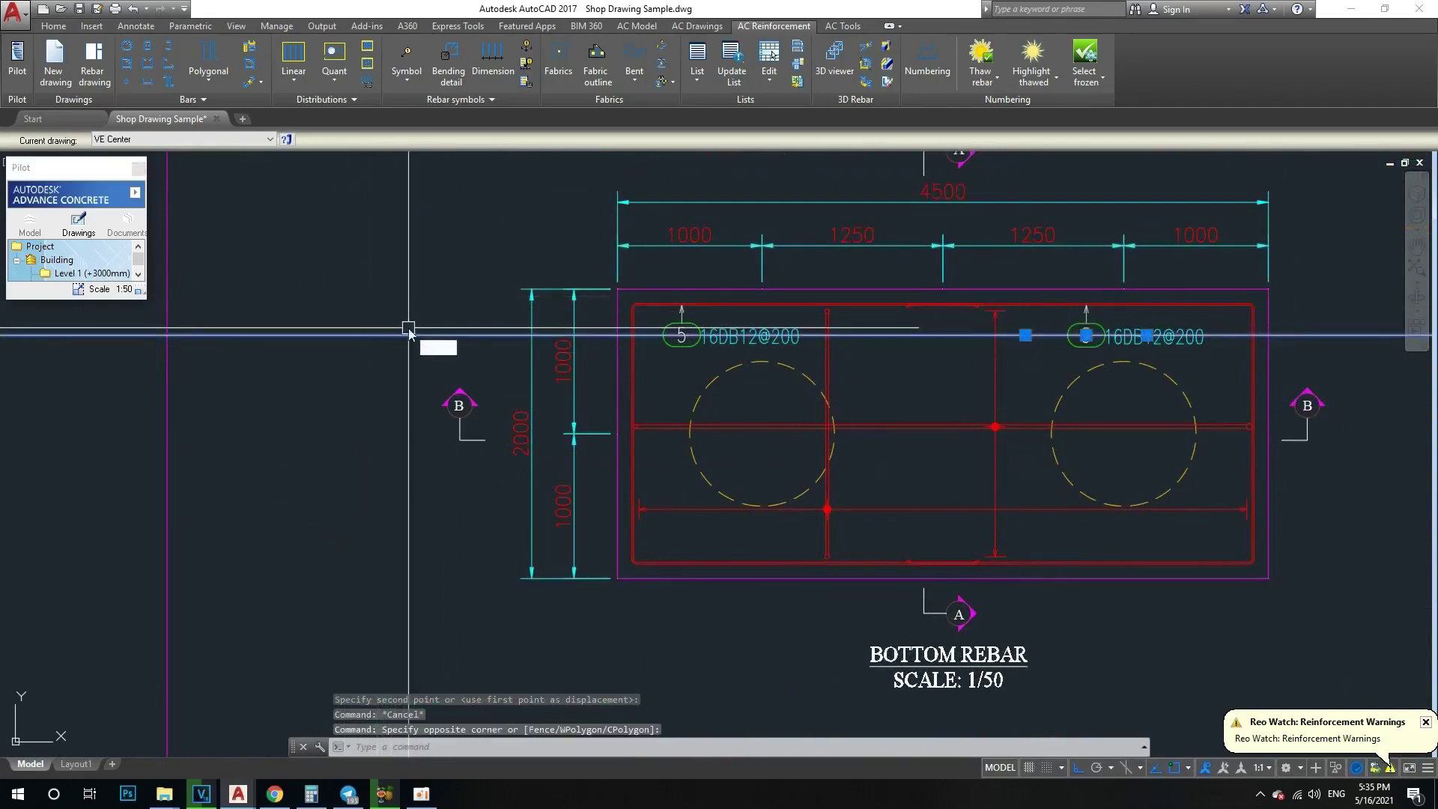
pyautogui.write('e')
pyautogui.press('Return')
pyautogui.moveTo(738, 225); pyautogui.dragTo(417, 192, button='middle')
pyautogui.scroll(3, 508, 348)
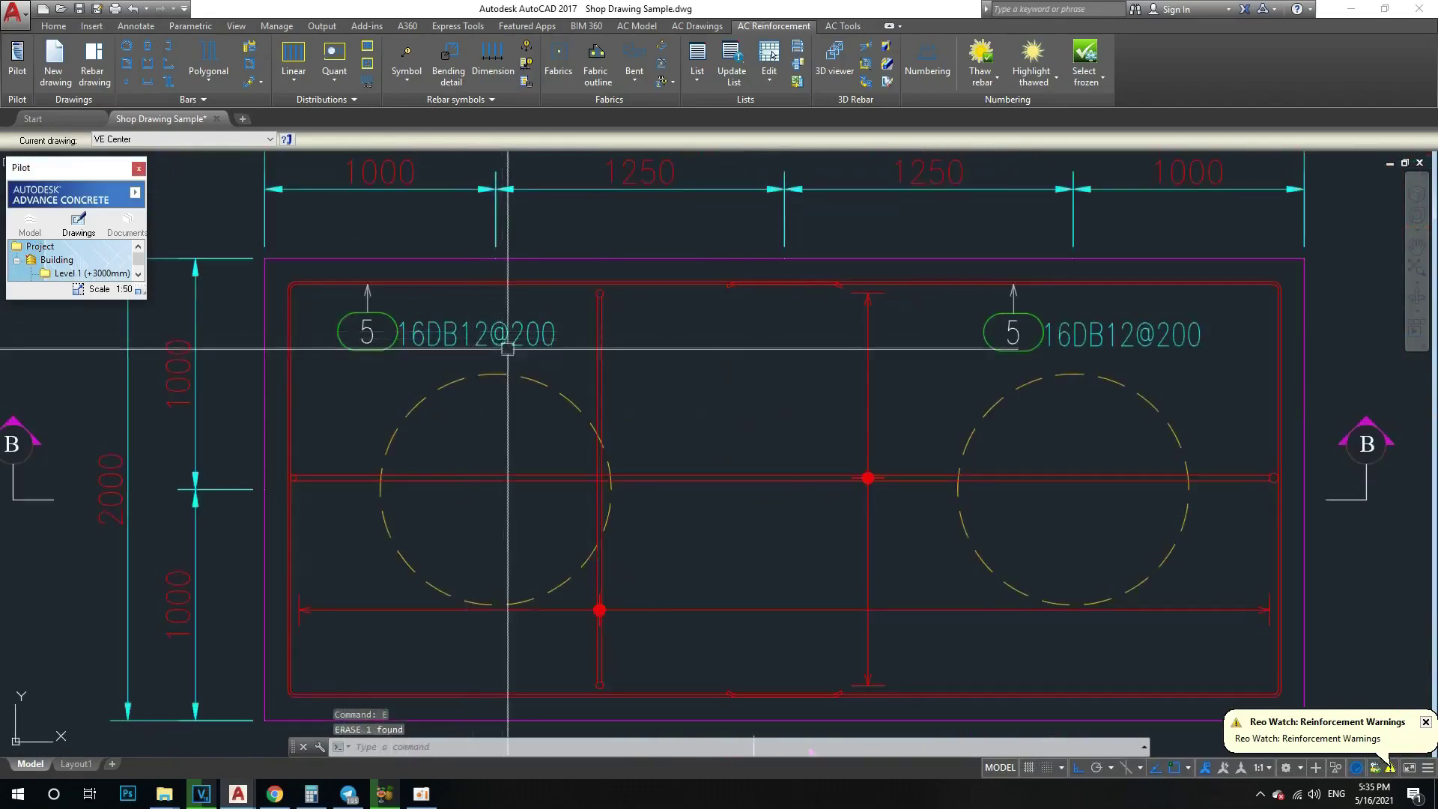
# Step: Start a rebar symbol on the middle horizontal bar, then cancel it
pyautogui.click(416, 84)
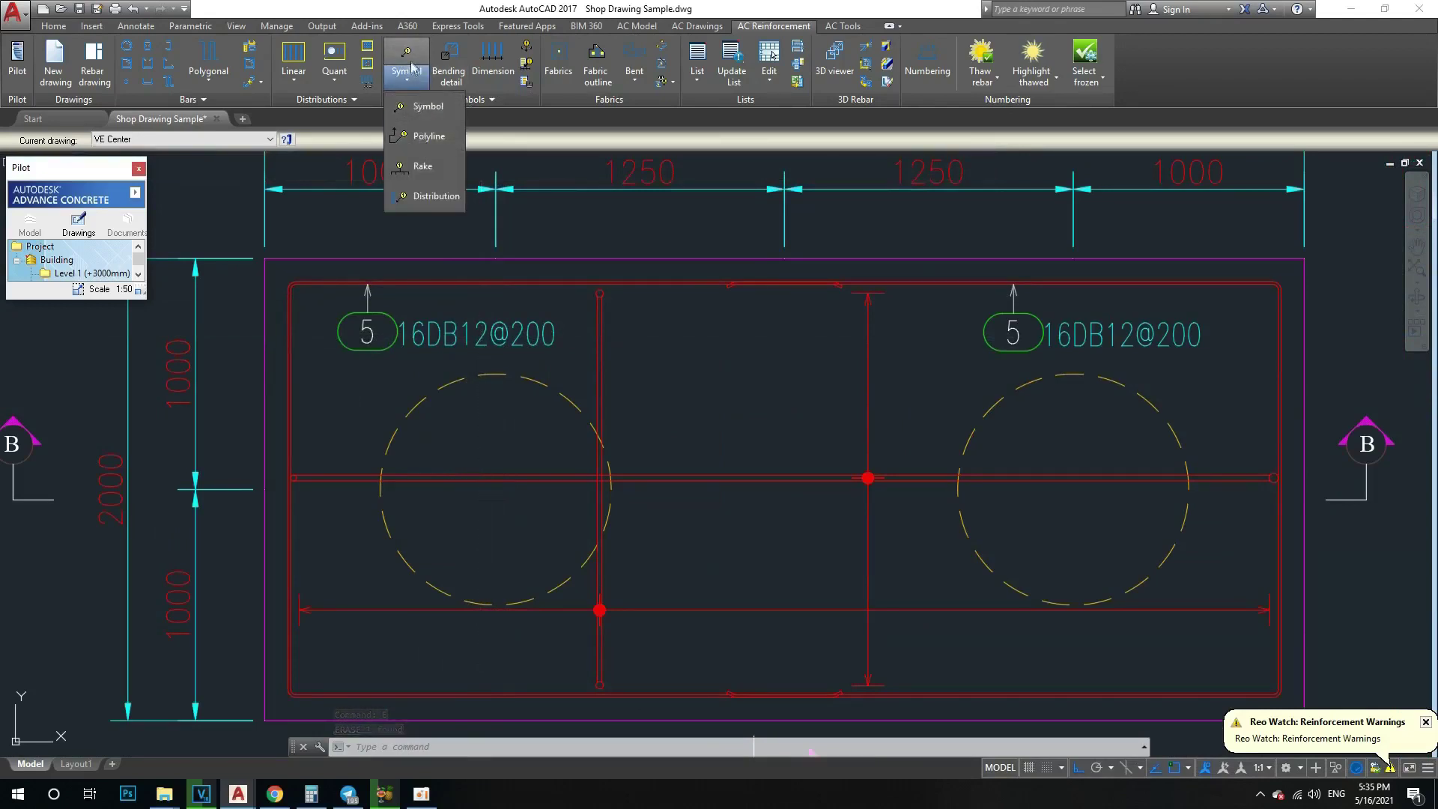
pyautogui.click(423, 84)
pyautogui.moveTo(694, 393)
pyautogui.mouseDown(button='middle')
pyautogui.moveTo(627, 325)
pyautogui.moveTo(642, 376)
pyautogui.mouseUp(button='middle')
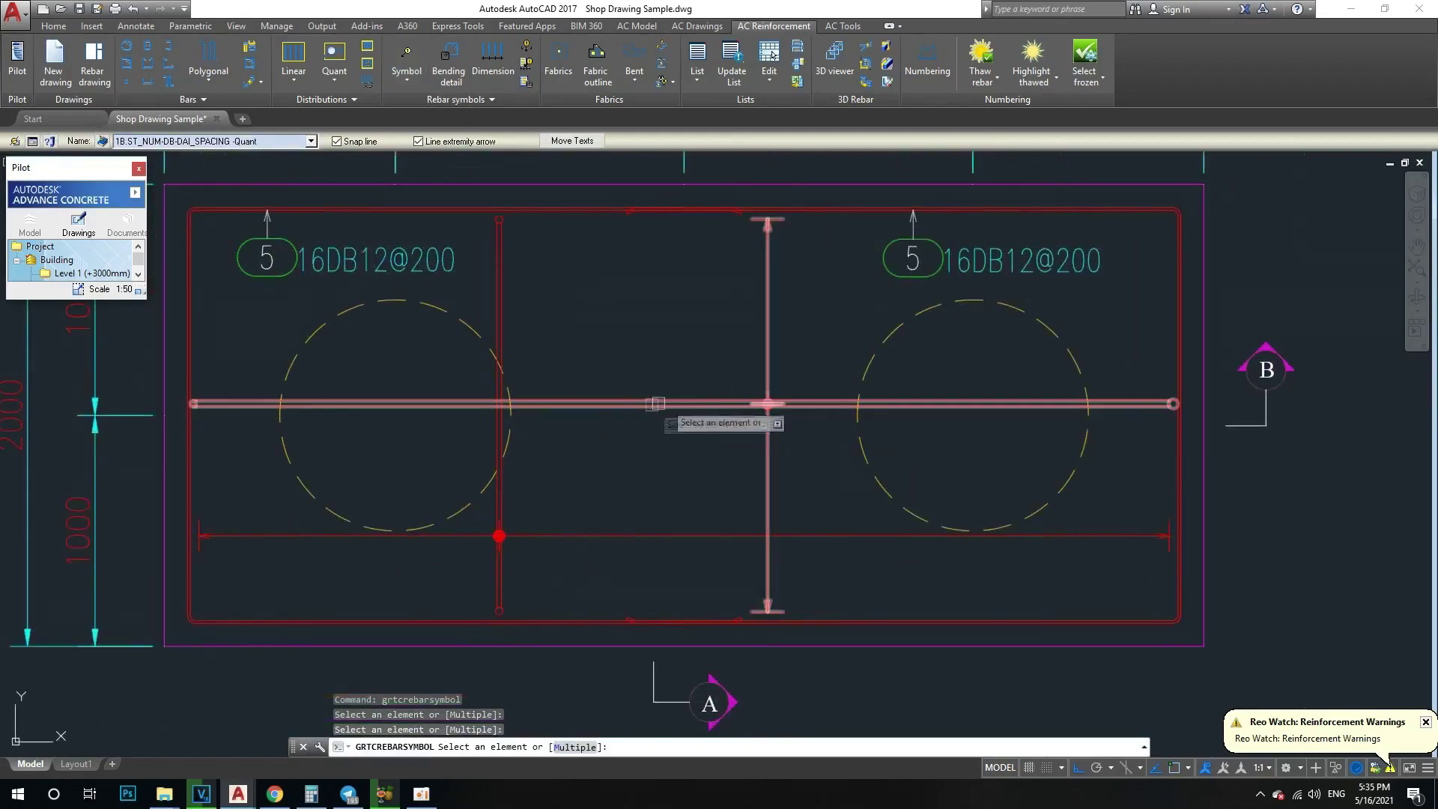
pyautogui.click(808, 403)
pyautogui.scroll(2, 812, 405)
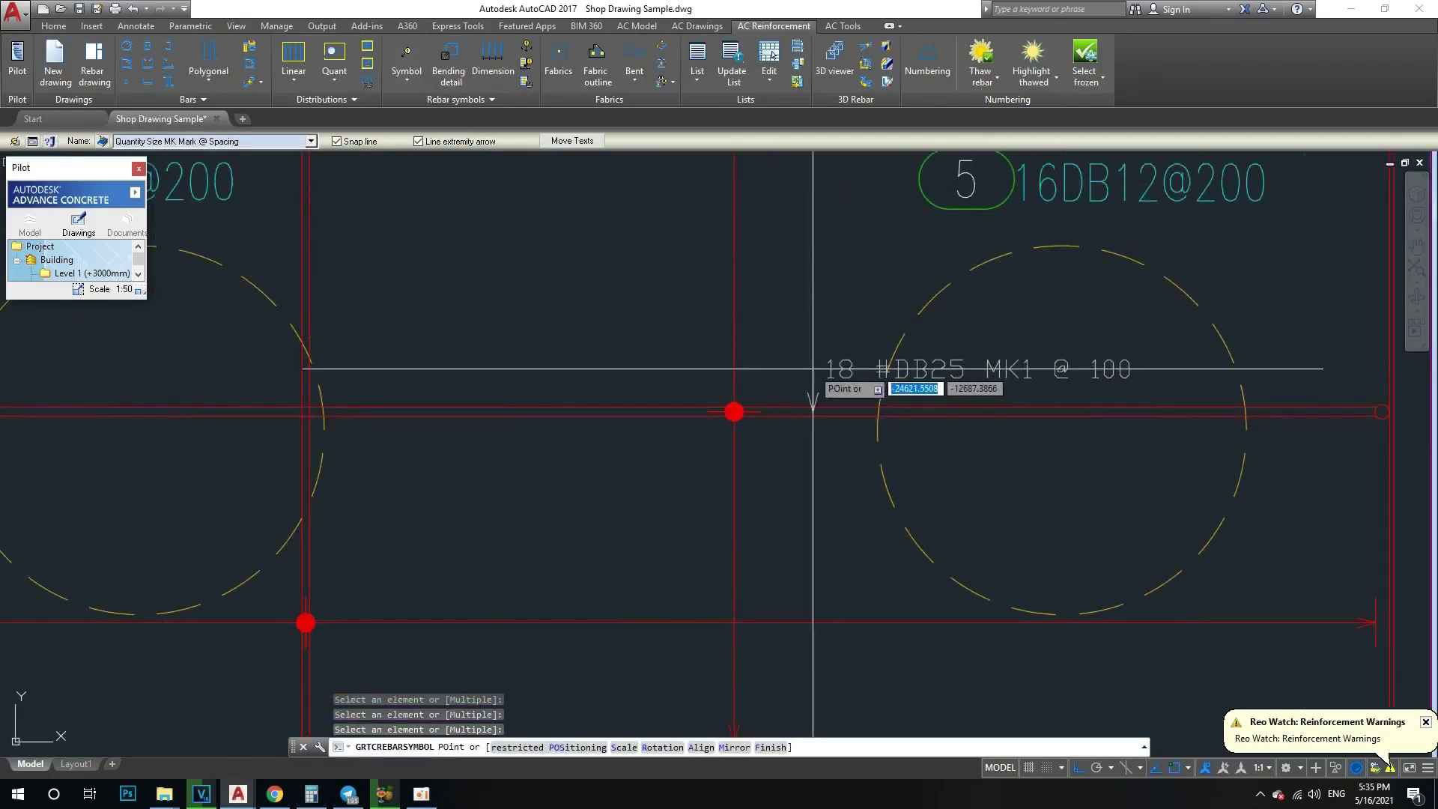
pyautogui.scroll(-2, 813, 390)
pyautogui.scroll(2, 744, 397)
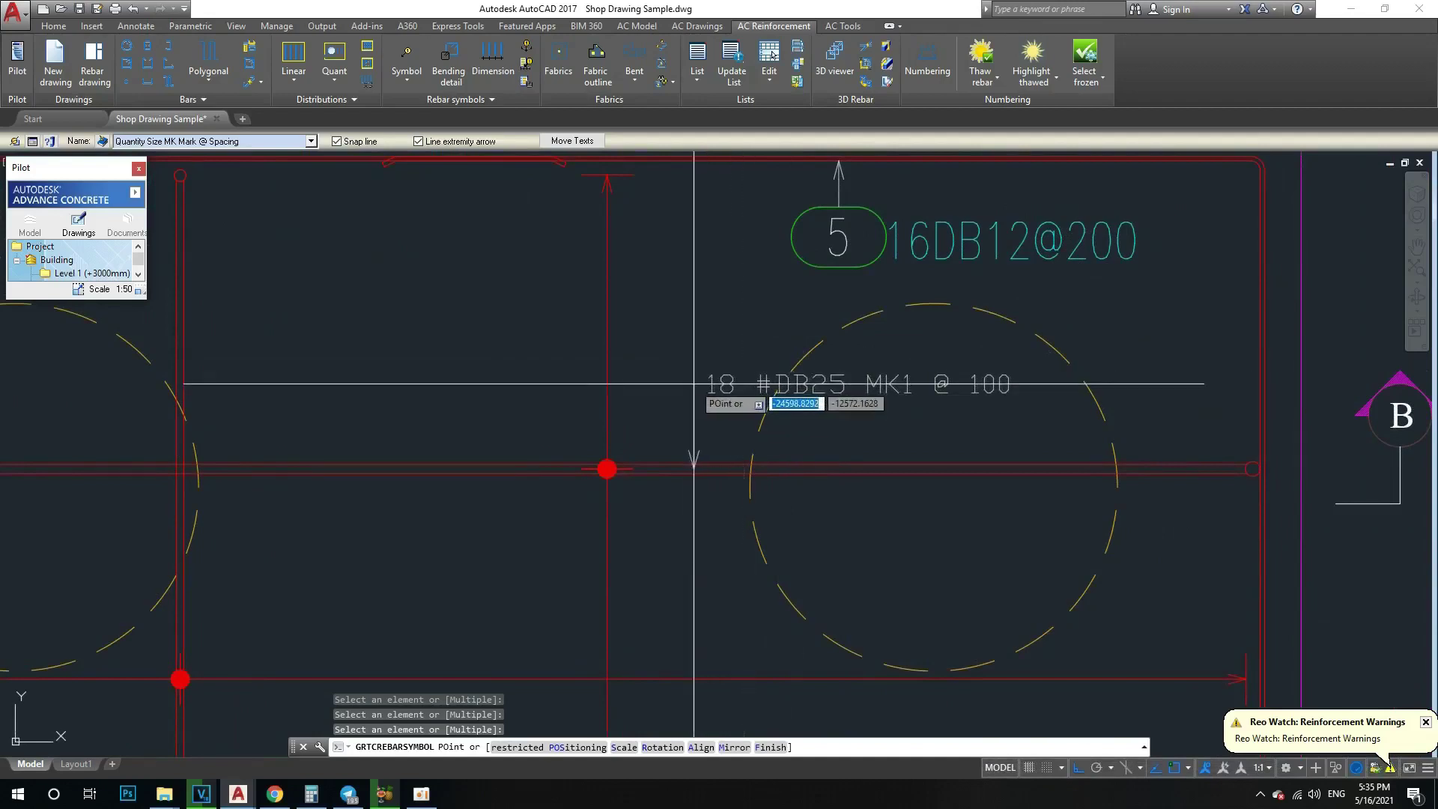
pyautogui.press('Escape')
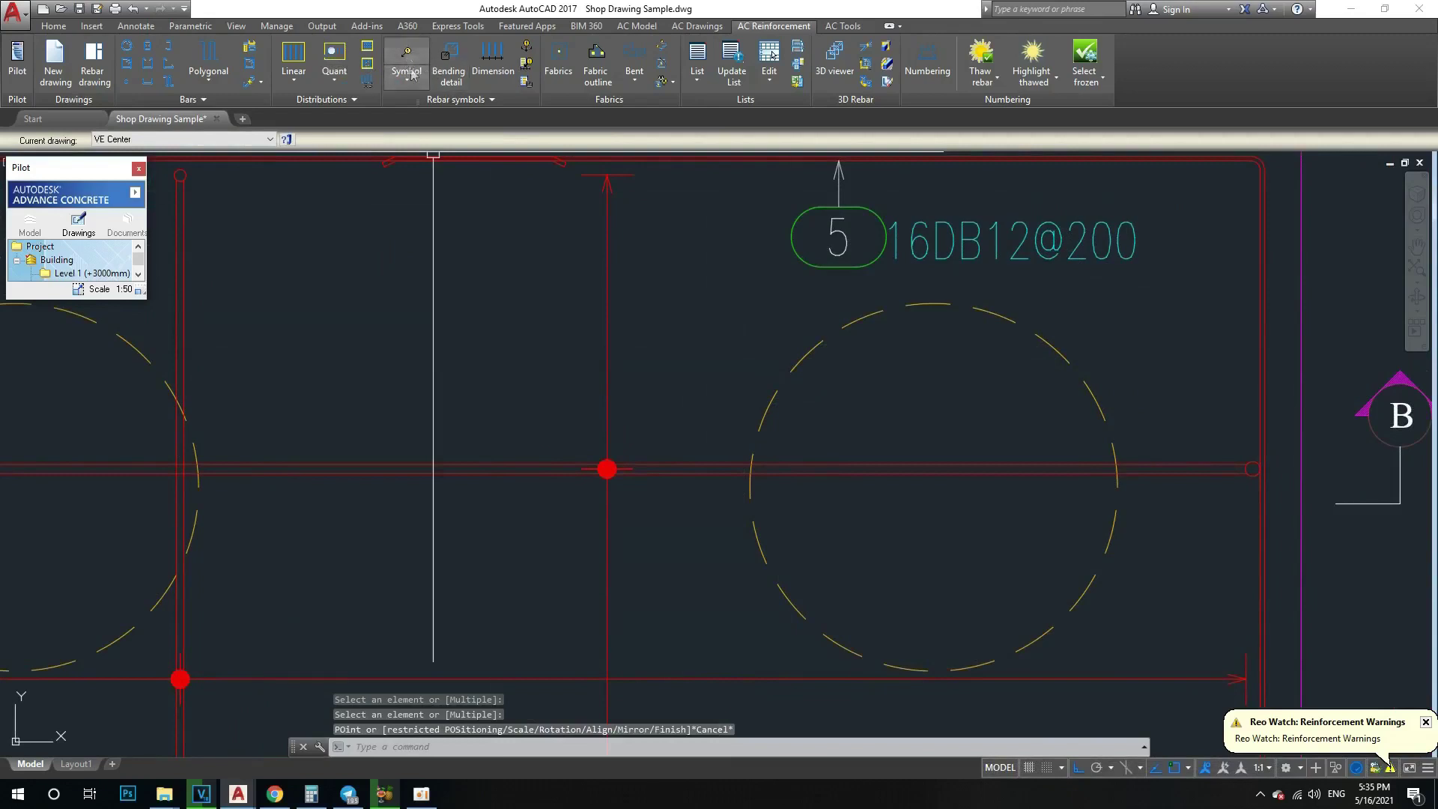
# Step: Label the bottom bar over the right pile 1 18DB25@100 using the 1B.ST_NUM-DB-DAI_SPACING -Quant style
pyautogui.click(407, 59)
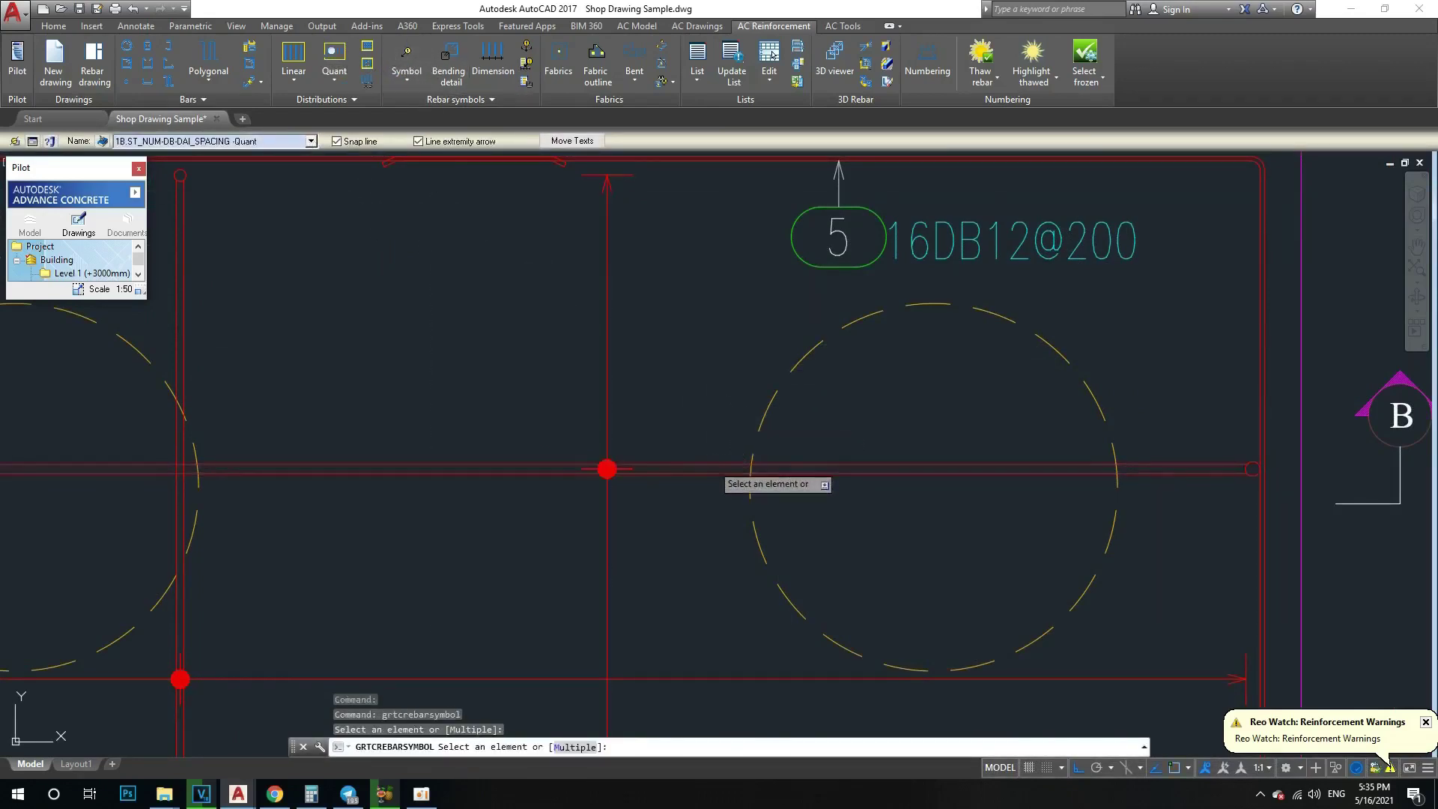
pyautogui.click(715, 467)
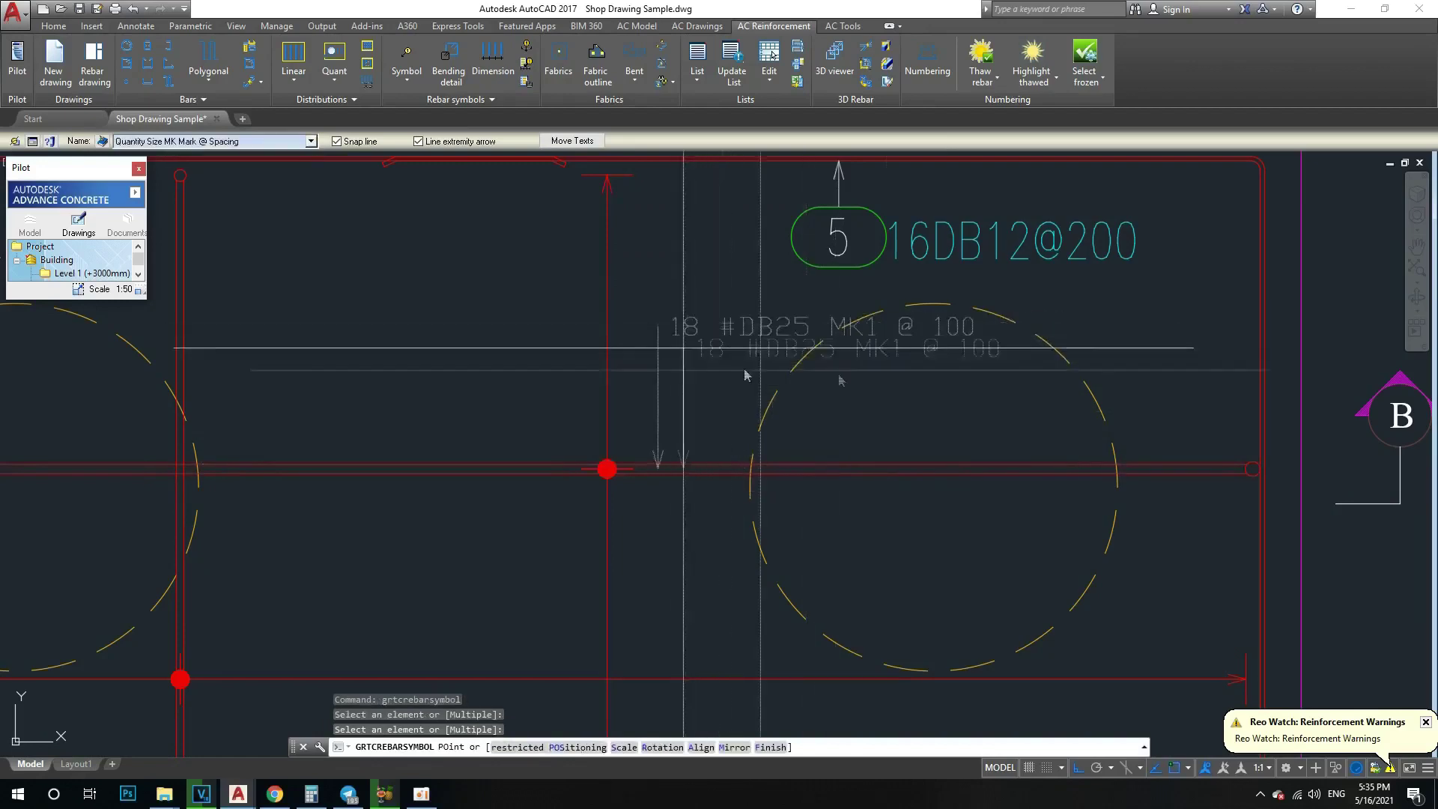
pyautogui.click(310, 141)
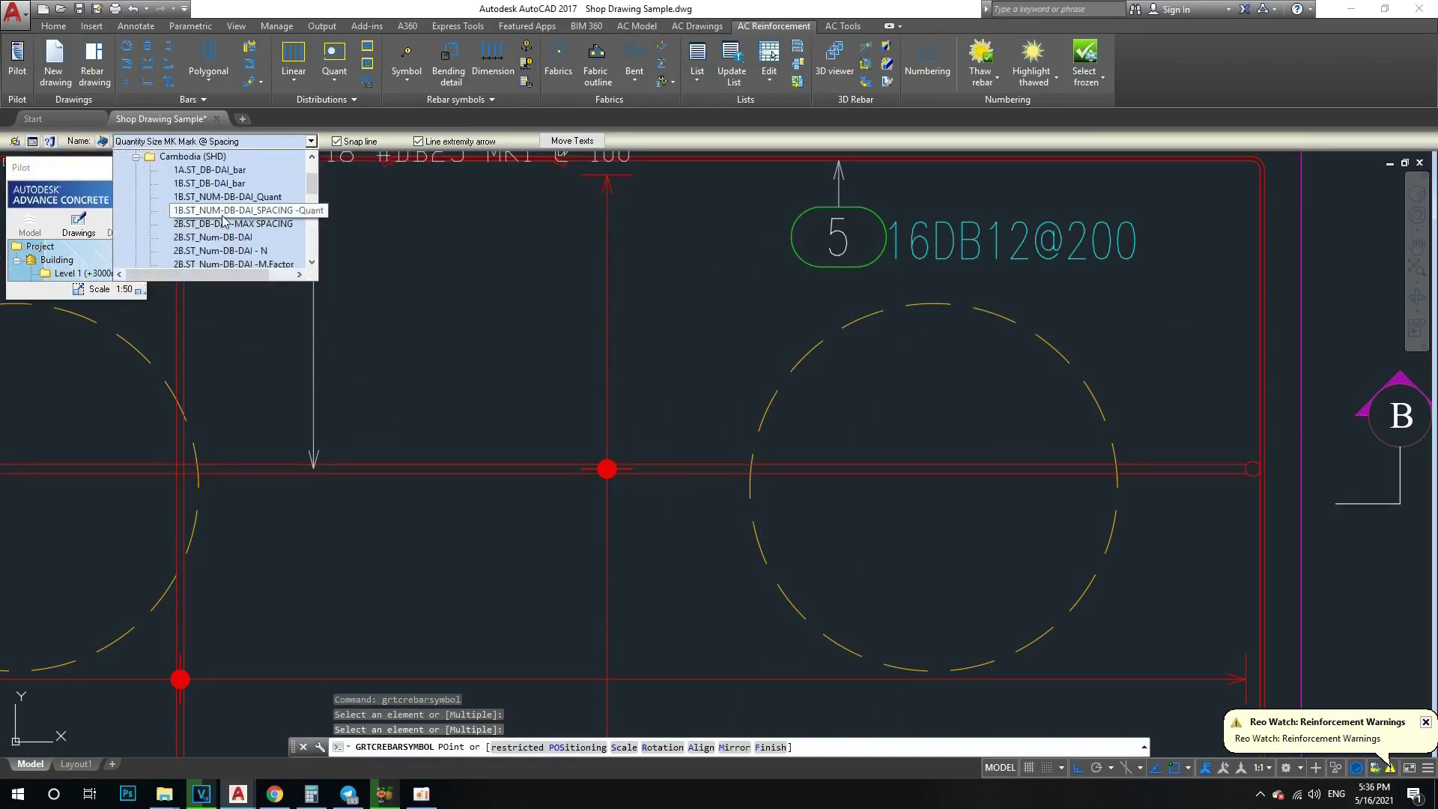
pyautogui.click(222, 211)
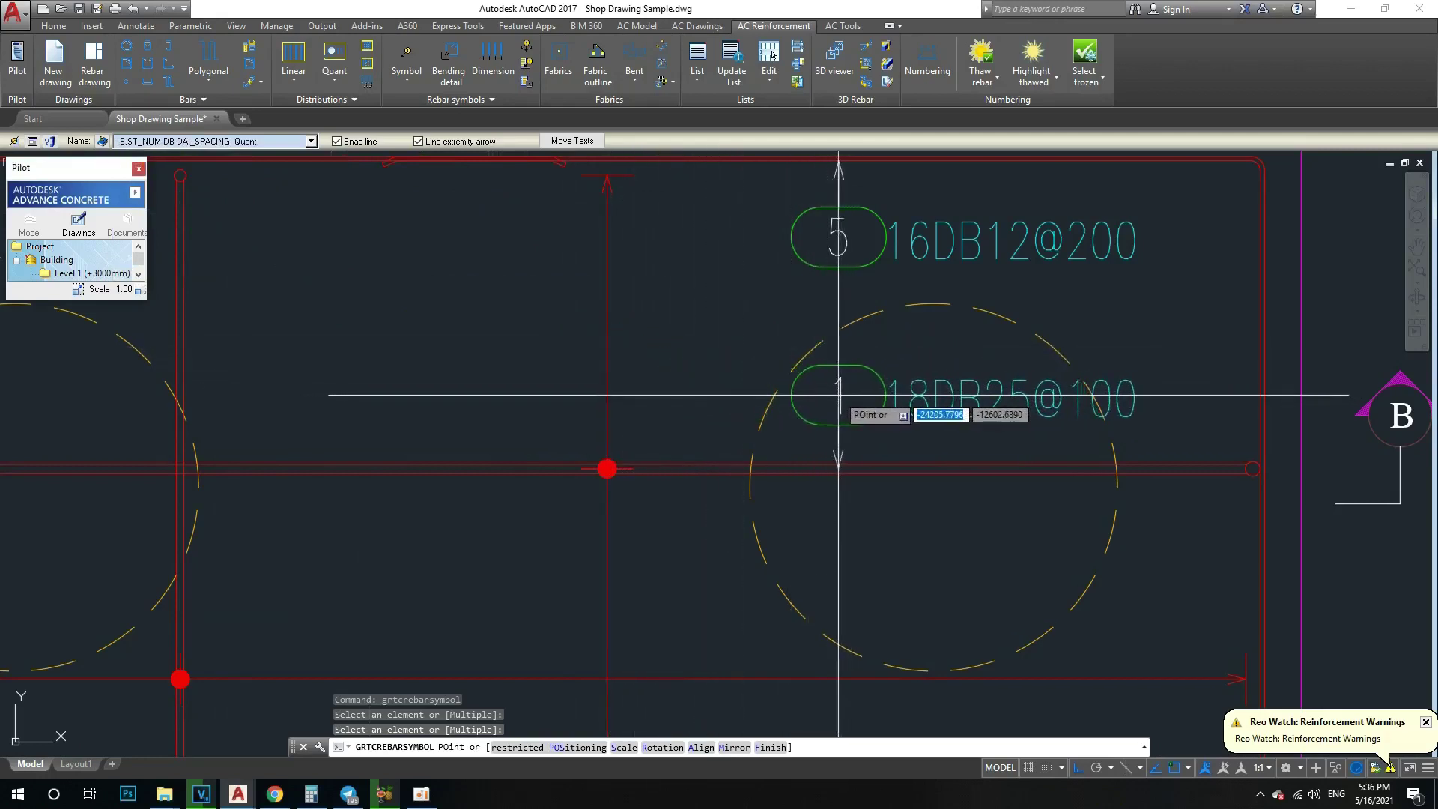
pyautogui.click(838, 395)
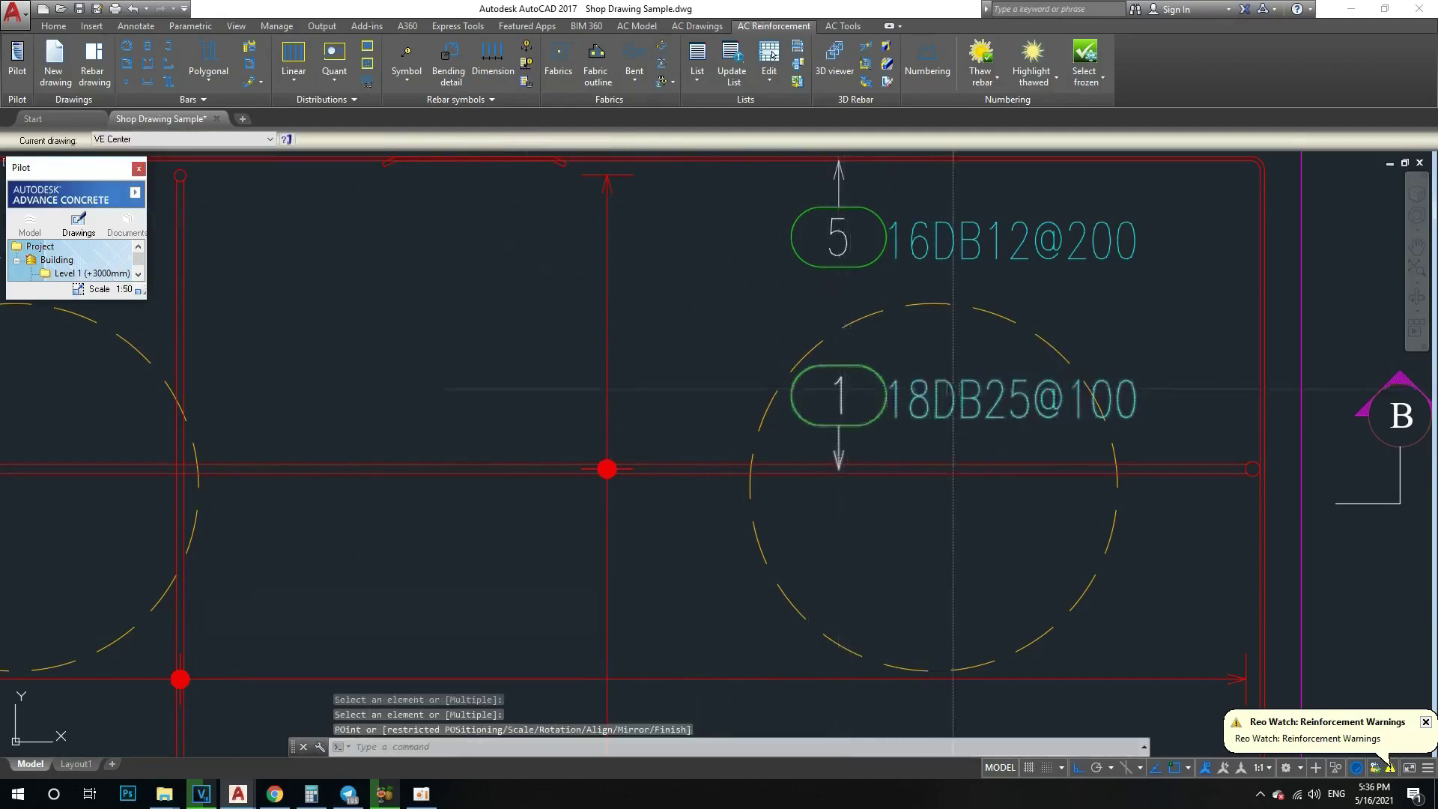
pyautogui.scroll(-2, 839, 395)
pyautogui.scroll(2, 802, 421)
pyautogui.scroll(-4, 802, 421)
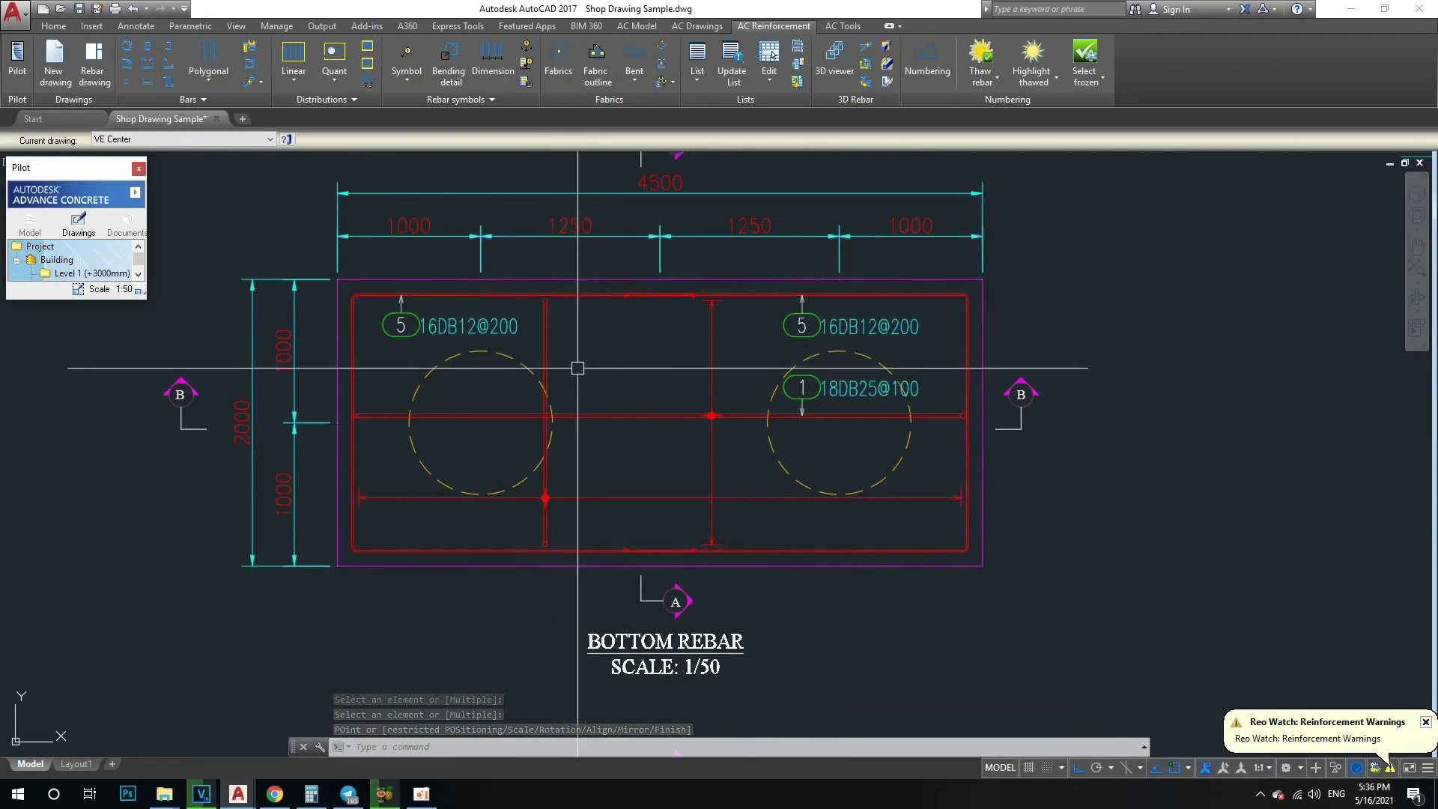
pyautogui.click(407, 54)
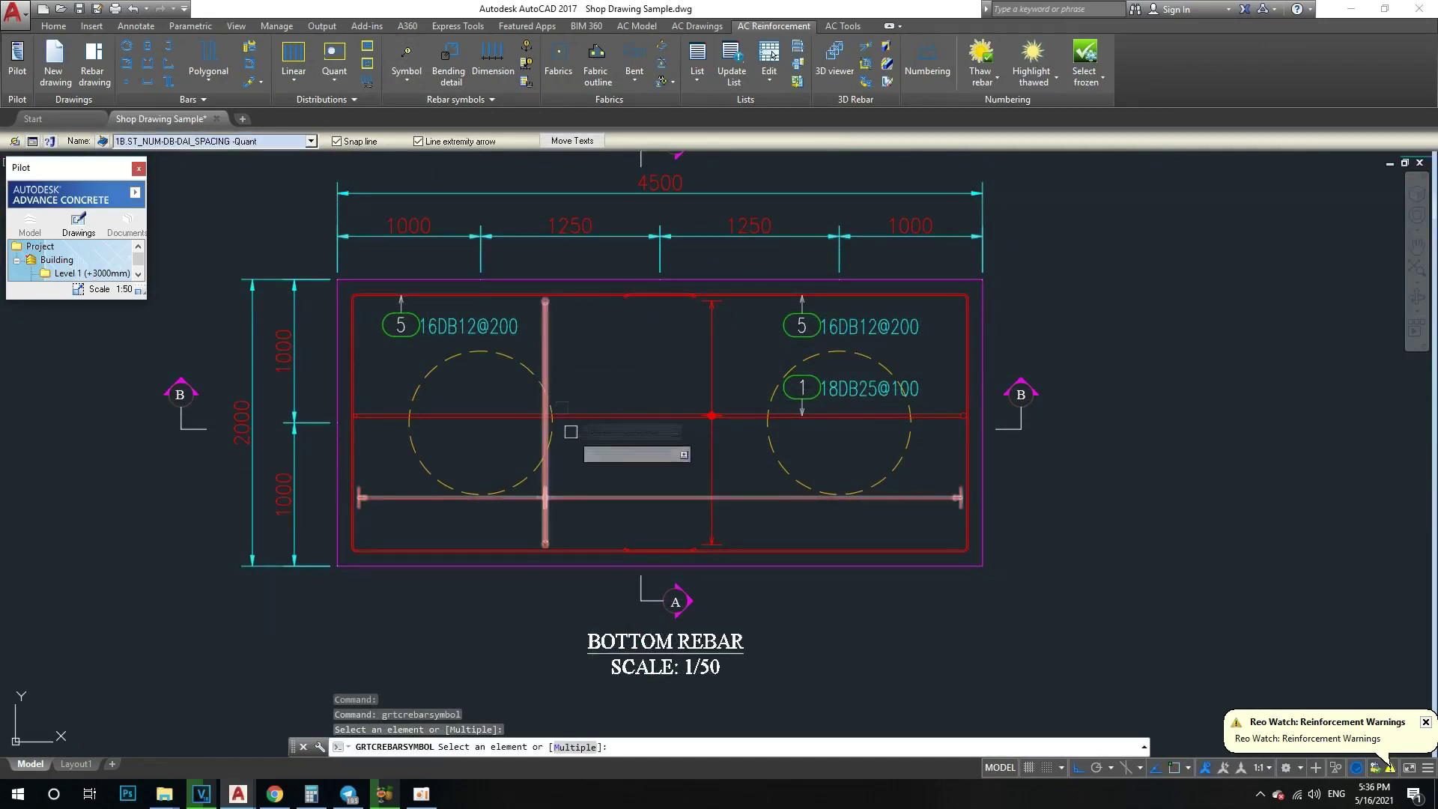
# Step: Place a 3 43DB20@100 symbol beside the left vertical bar, rotated 90° upright
pyautogui.scroll(4, 552, 465)
pyautogui.scroll(-2, 552, 465)
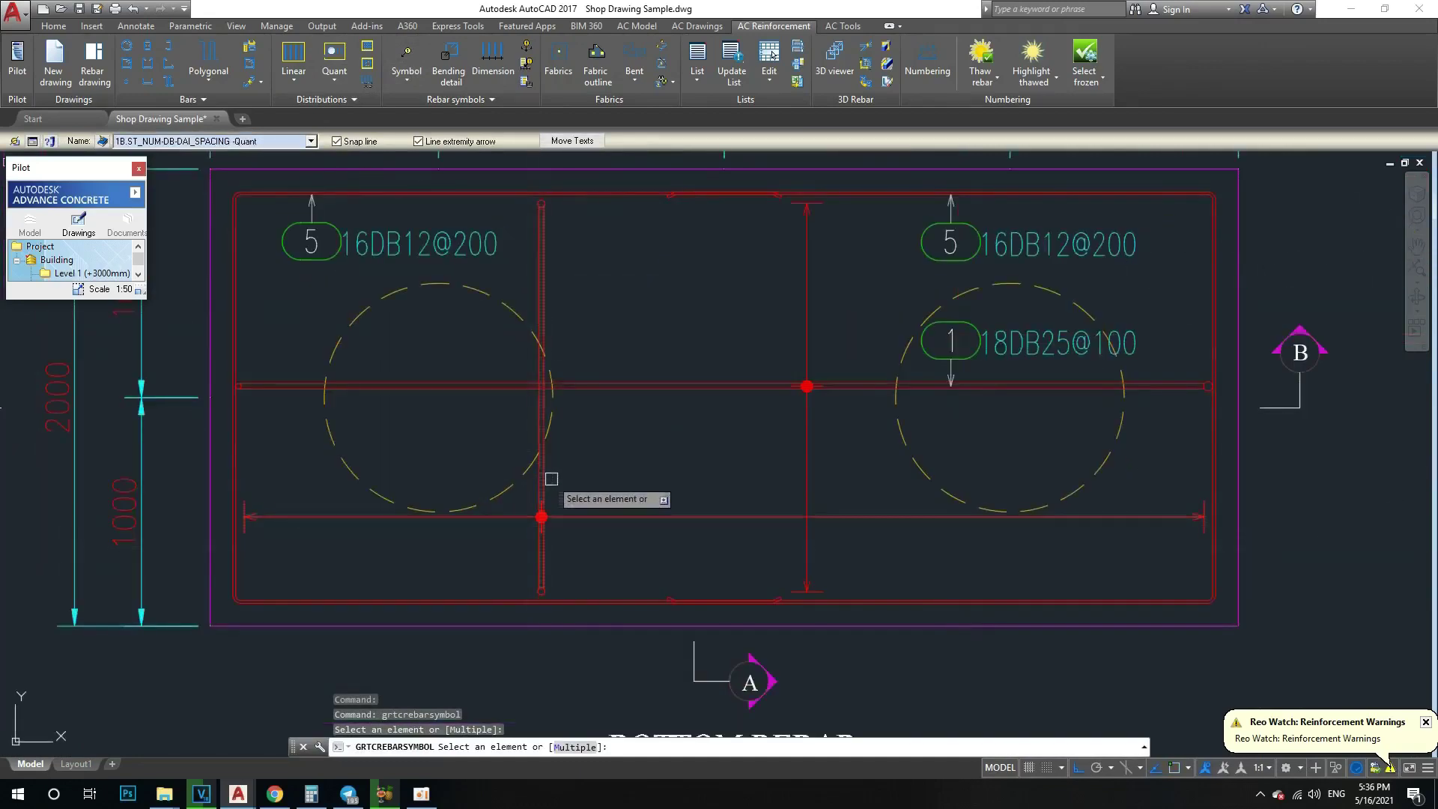
pyautogui.click(542, 517)
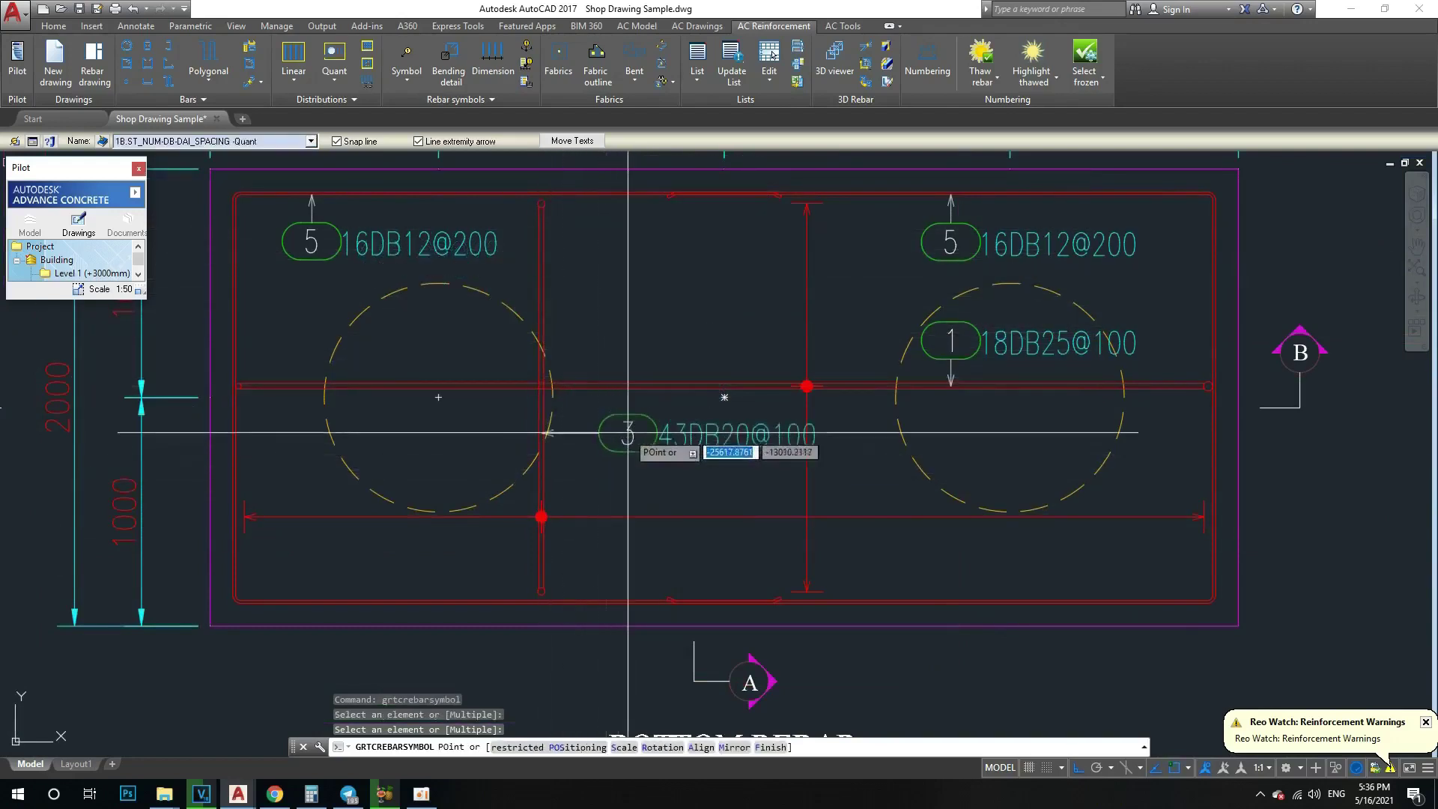
pyautogui.scroll(2, 588, 471)
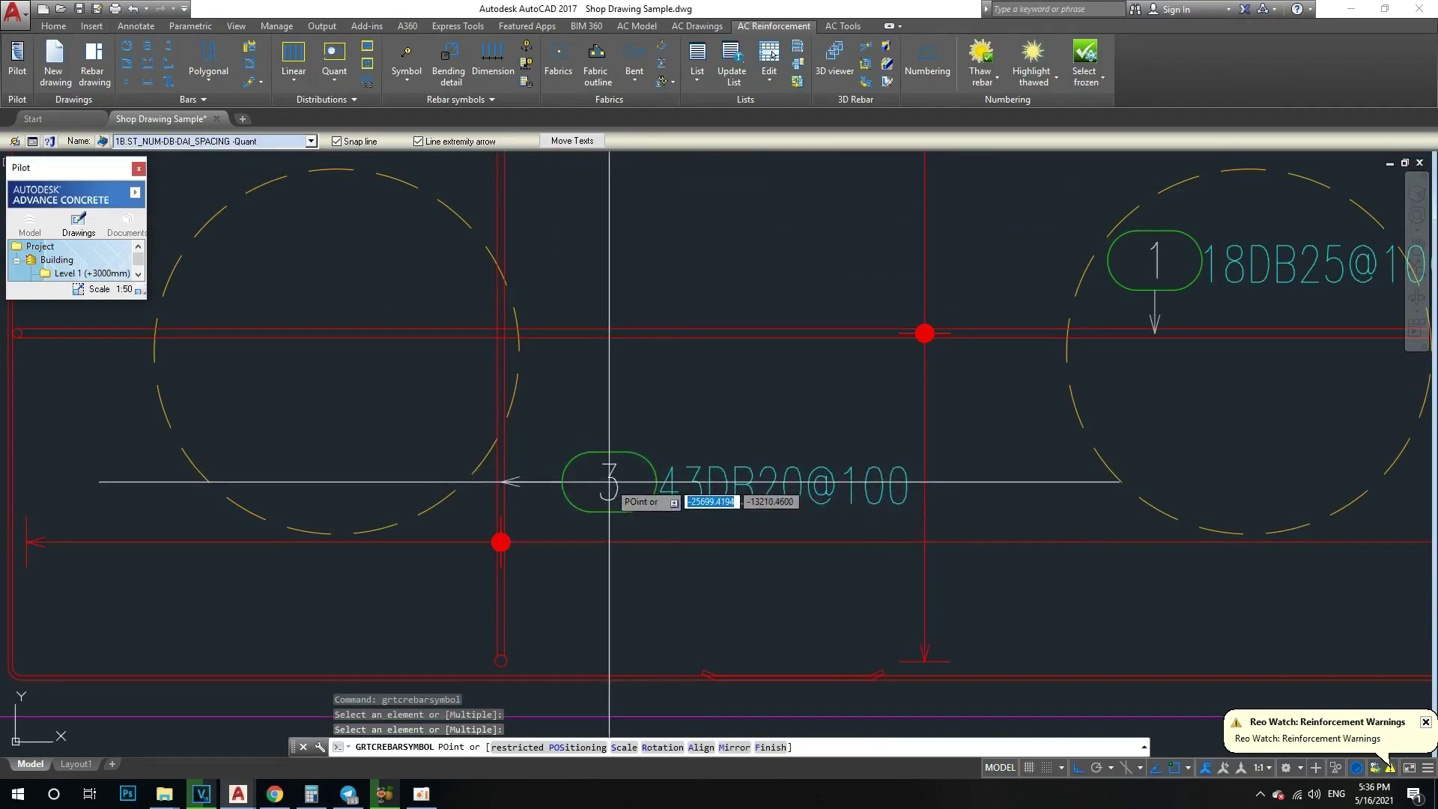
pyautogui.press('Return')
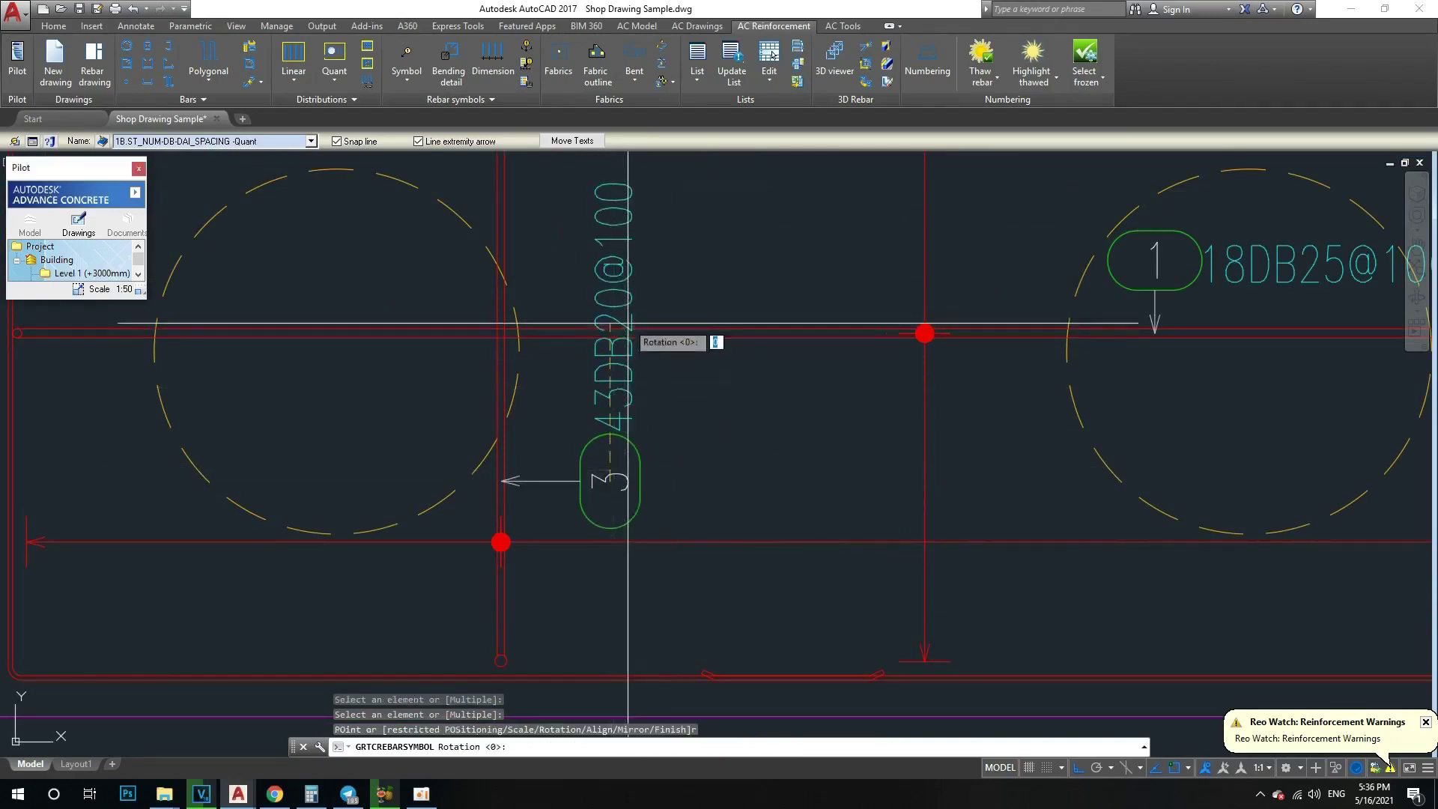
pyautogui.click(611, 194)
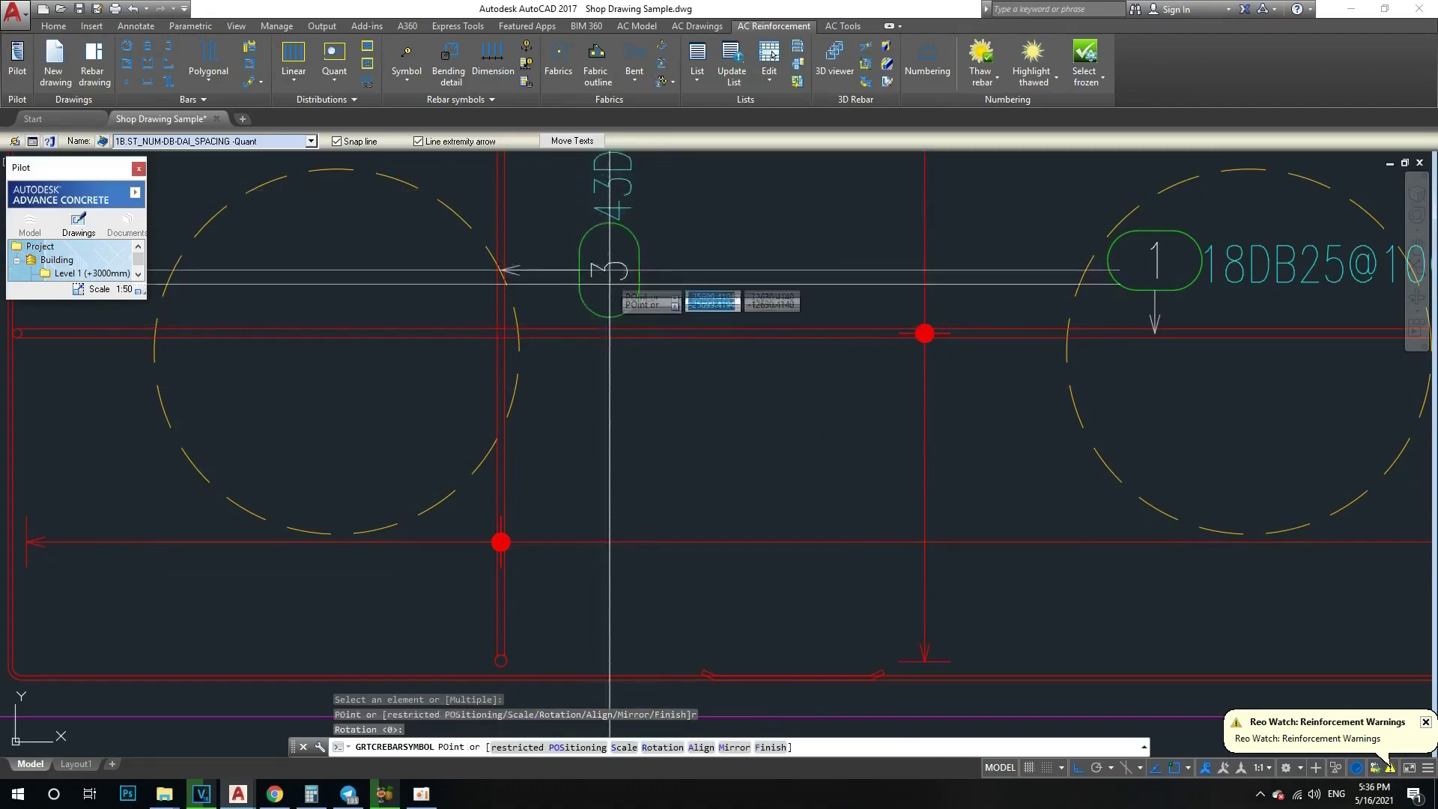
pyautogui.scroll(-2, 601, 450)
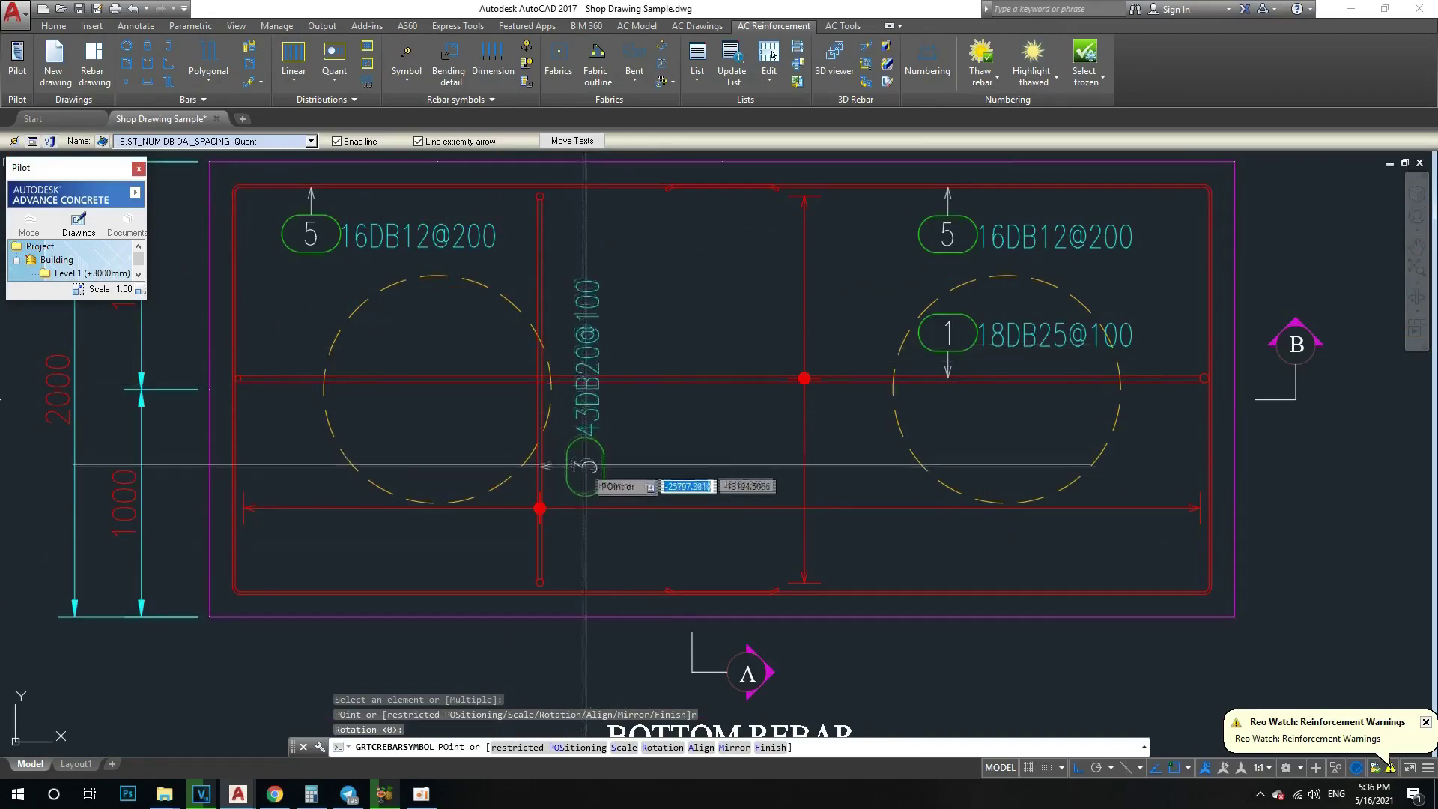
pyautogui.press('Return')
# Step: Begin moving the 1 18DB25@100 label with the M command
pyautogui.scroll(-5, 749, 419)
pyautogui.scroll(-2, 779, 417)
pyautogui.scroll(4, 741, 417)
pyautogui.scroll(3, 725, 398)
pyautogui.write('m')
pyautogui.press('Return')
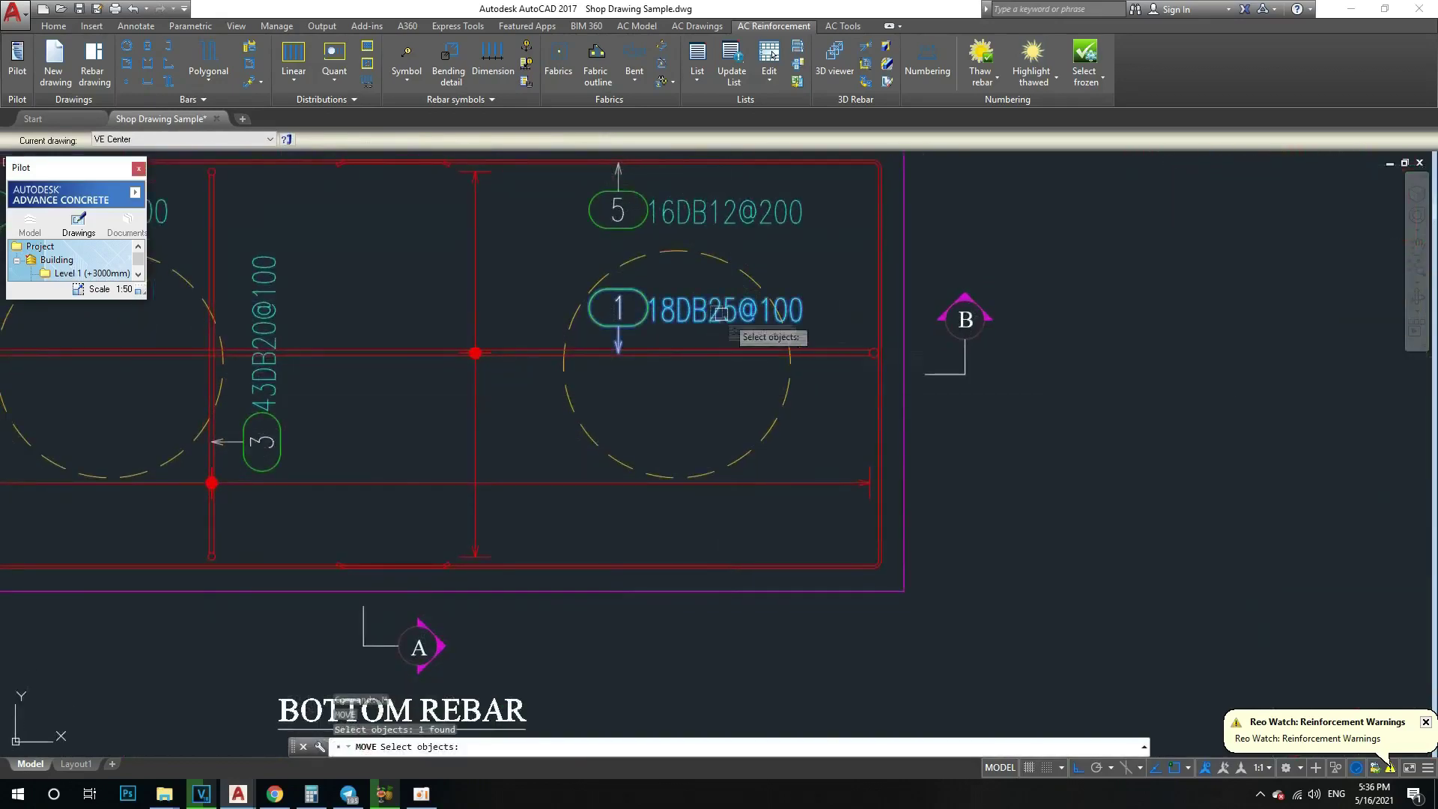
# Step: Move the 1 18DB25@100 label lower, over the right pile
pyautogui.press('Return')
pyautogui.click(979, 322)
pyautogui.click(1135, 419)
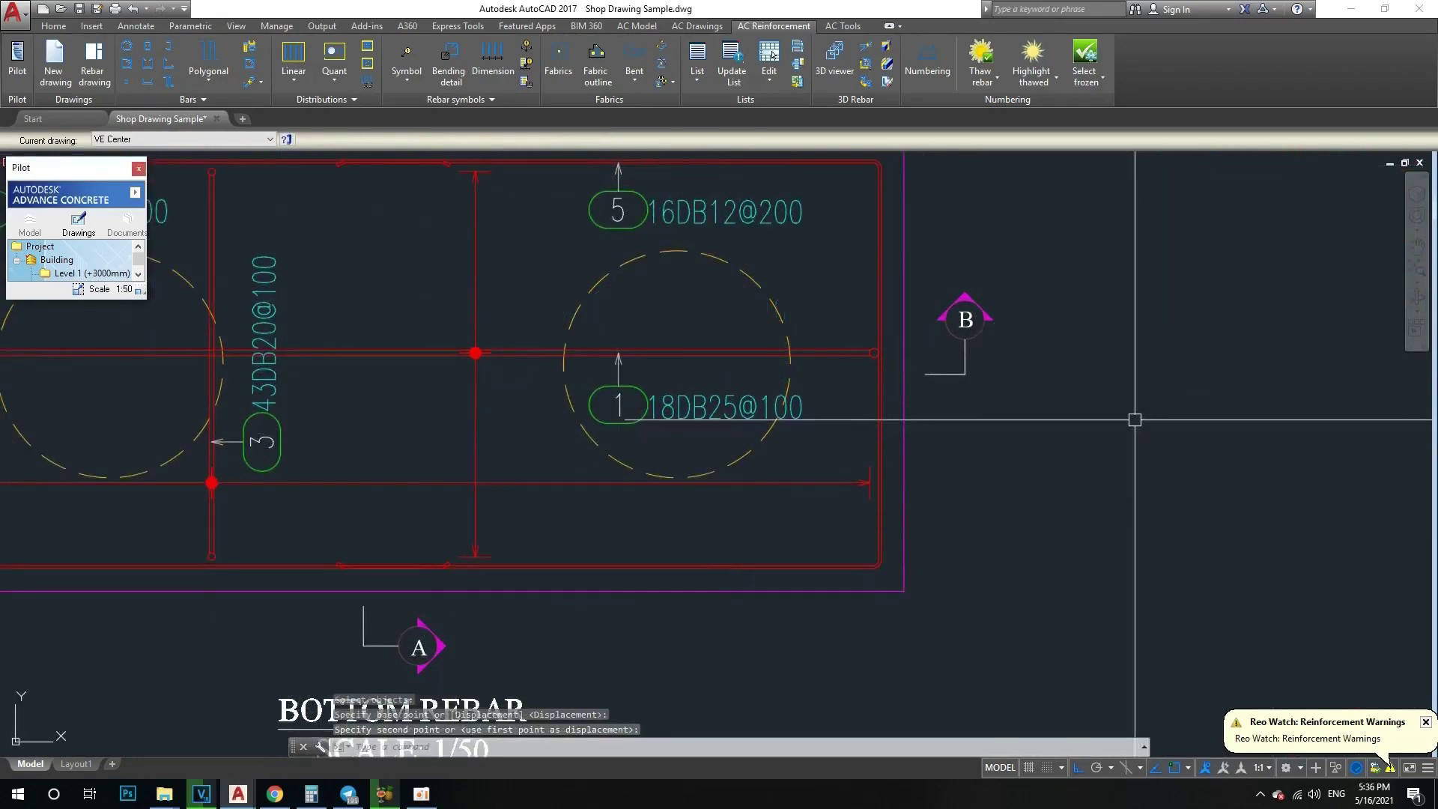
pyautogui.scroll(-5, 973, 423)
pyautogui.scroll(3, 674, 431)
pyautogui.scroll(-4, 585, 405)
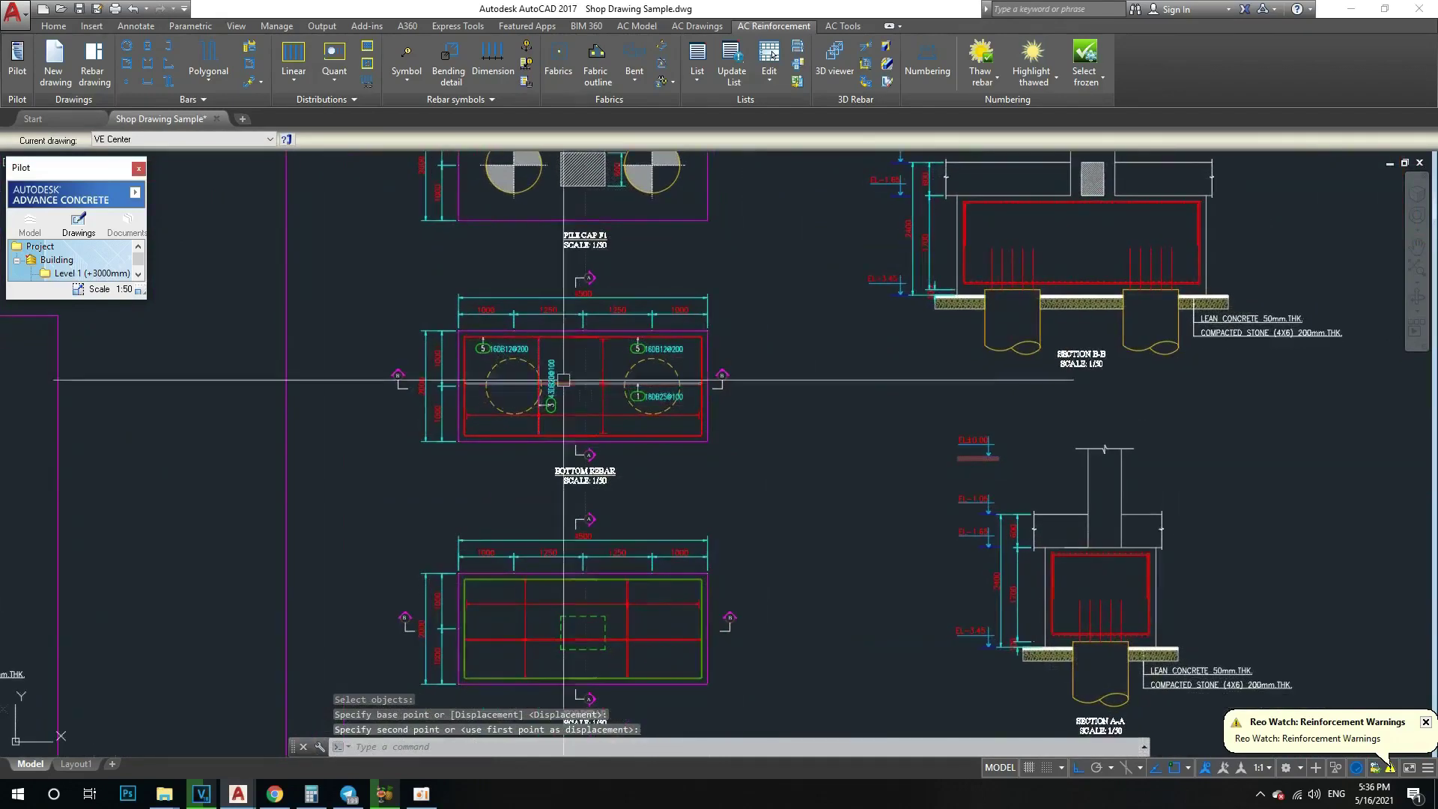
pyautogui.scroll(3, 563, 380)
pyautogui.scroll(-3, 564, 380)
# Step: Pan and zoom to bring the TOP REBAR plan into view
pyautogui.moveTo(615, 482); pyautogui.dragTo(597, 355, button='middle')
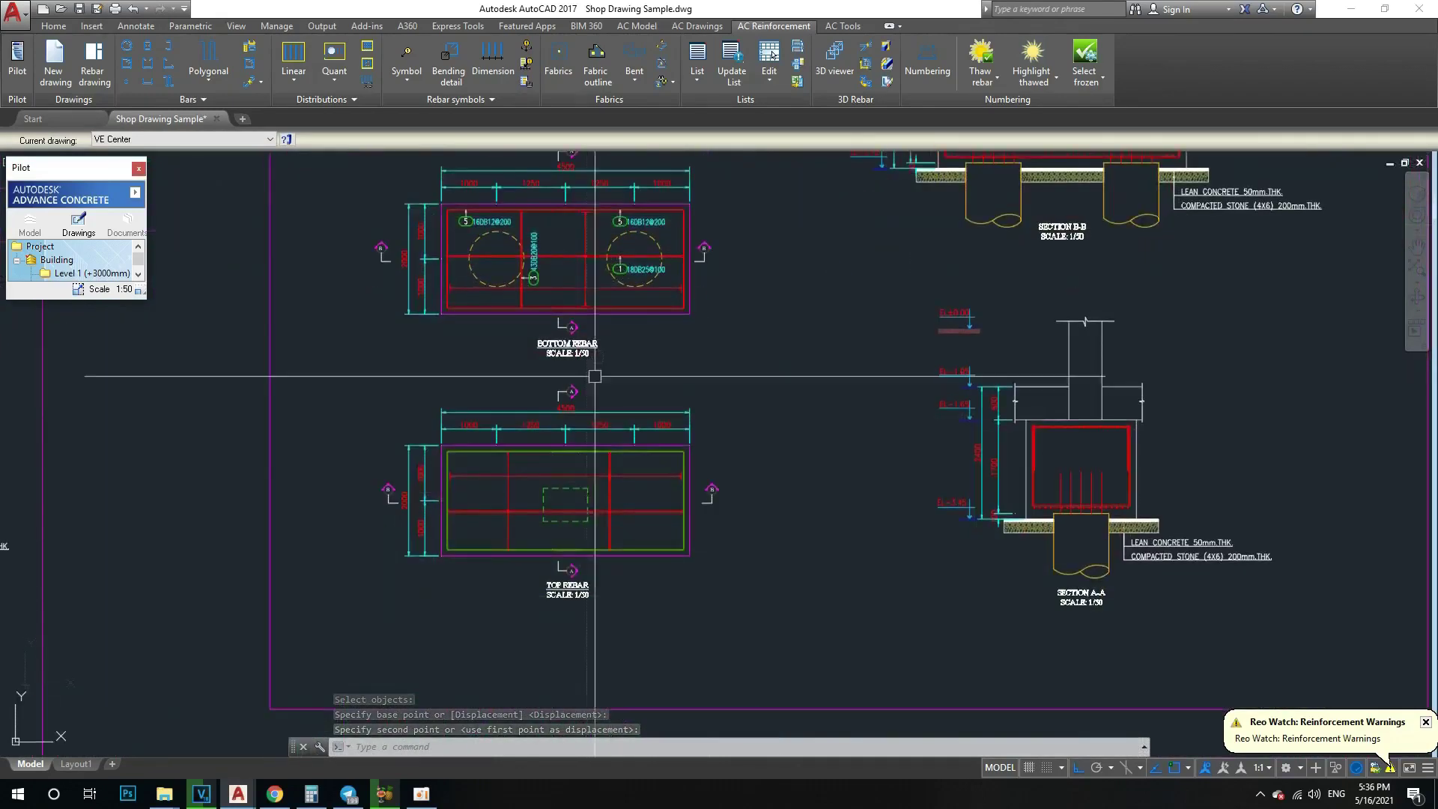
pyautogui.scroll(4, 592, 524)
pyautogui.moveTo(686, 398); pyautogui.dragTo(687, 393, button='middle')
pyautogui.scroll(-1, 714, 449)
pyautogui.scroll(-2, 707, 539)
pyautogui.scroll(3, 738, 472)
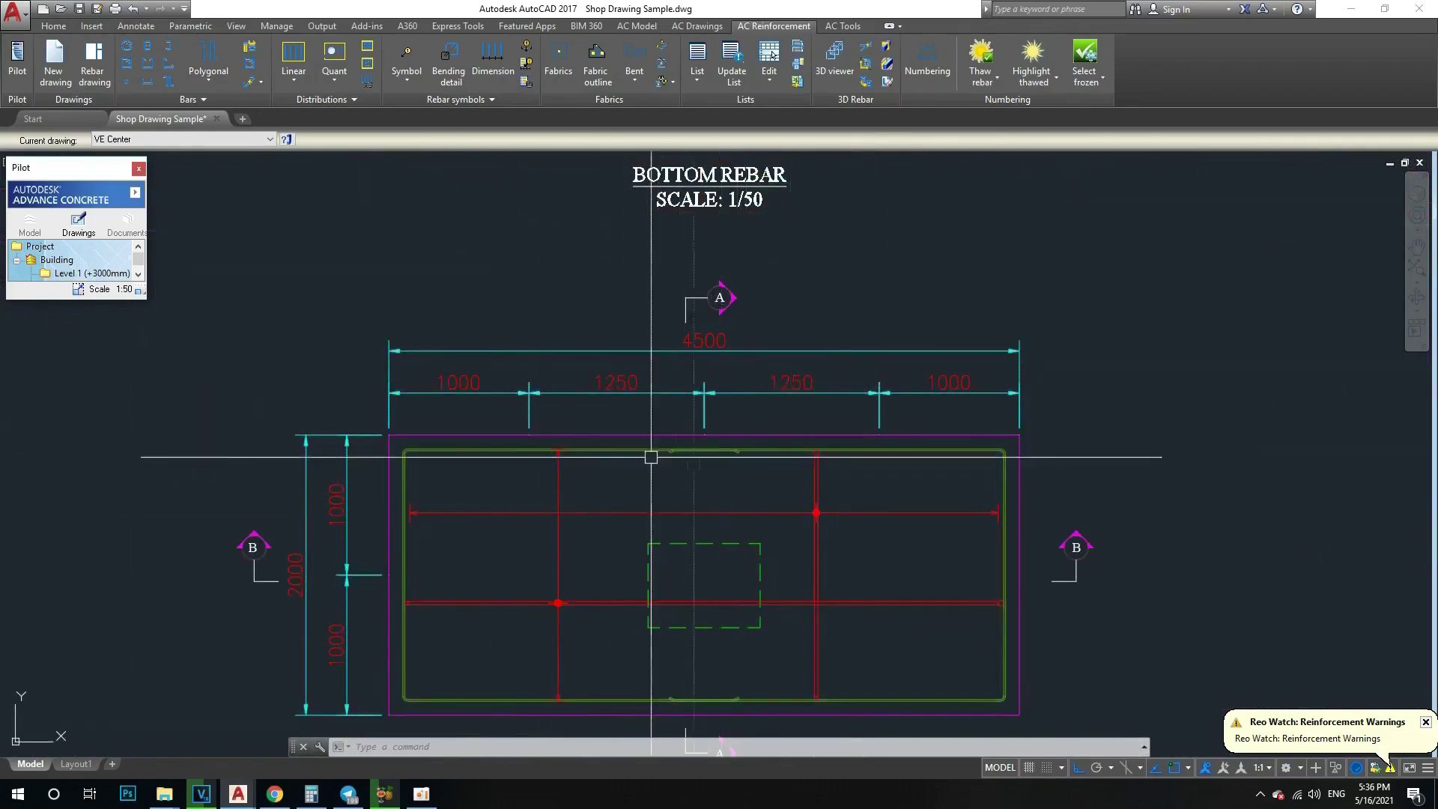
pyautogui.scroll(-4, 730, 394)
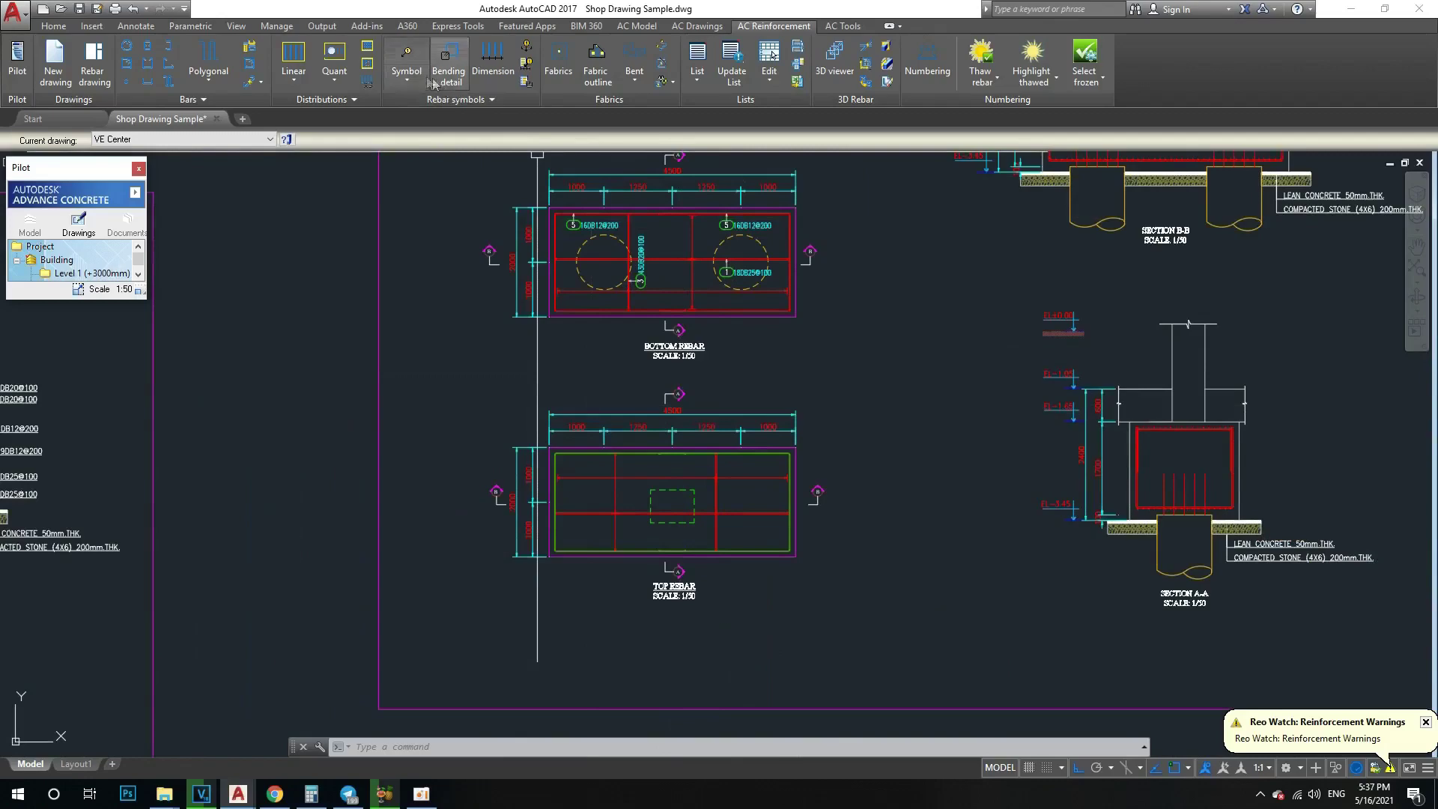
pyautogui.press('Return')
pyautogui.scroll(4, 719, 458)
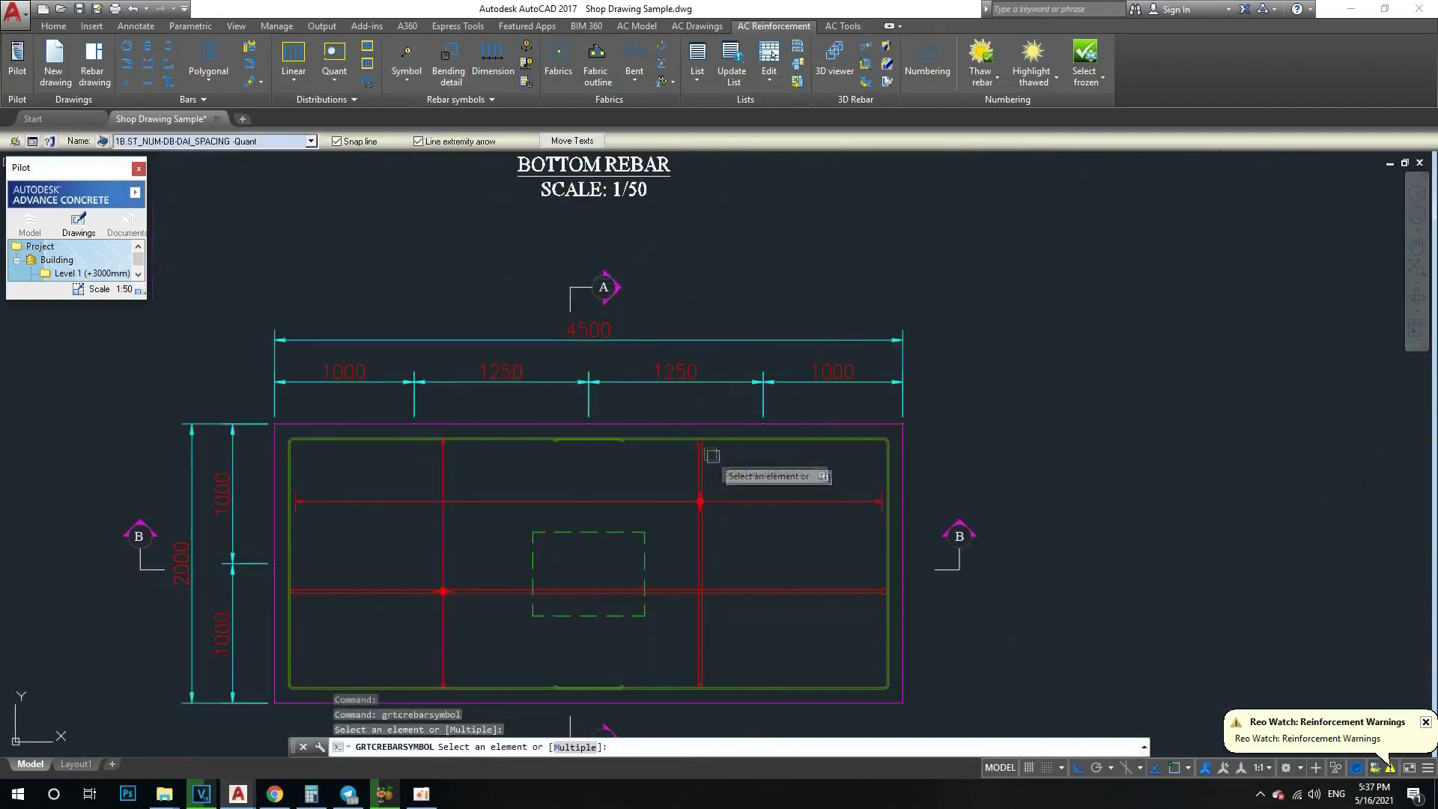
# Step: Pick a top bar for a rebar symbol, then cancel the command
pyautogui.click(723, 440)
pyautogui.scroll(2, 722, 464)
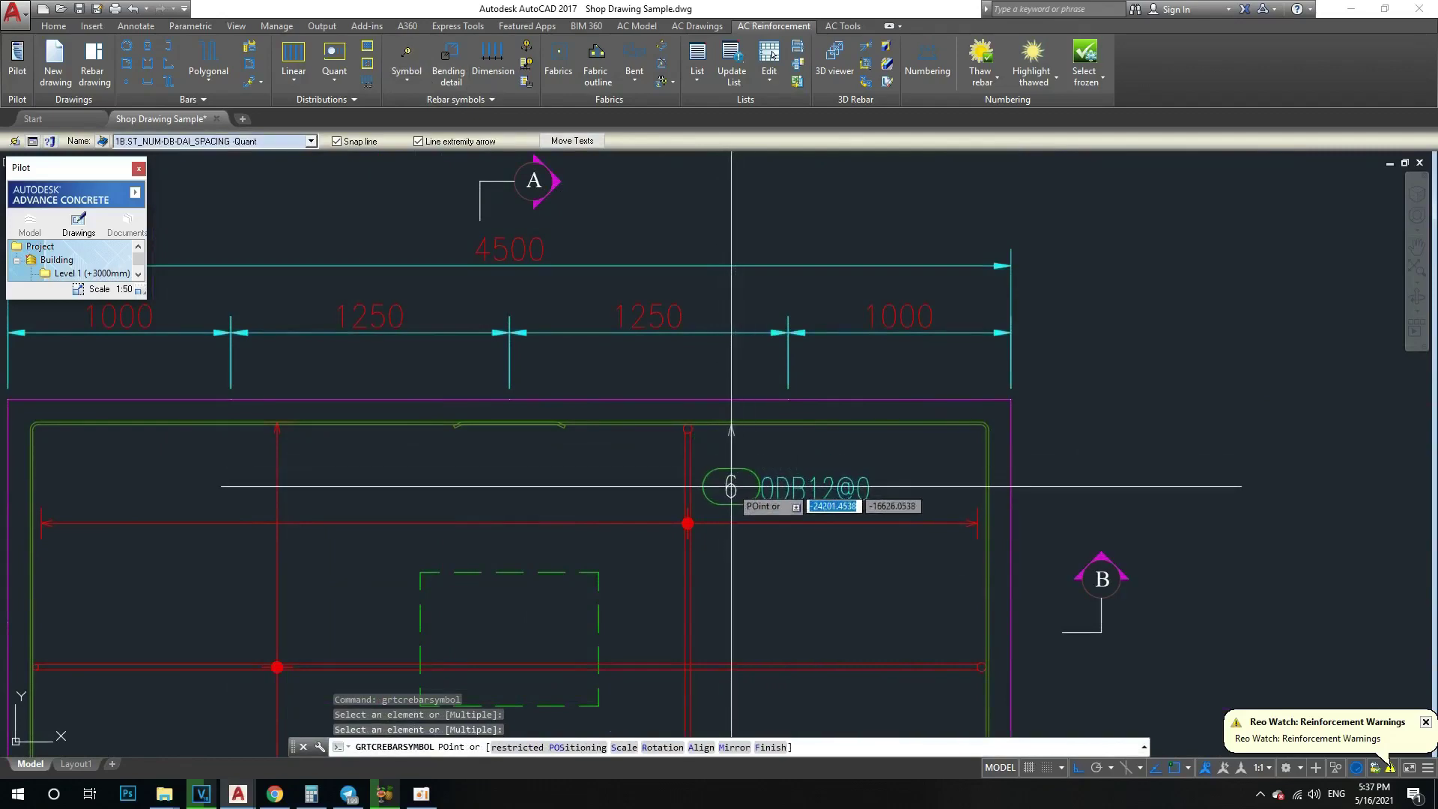
pyautogui.scroll(-5, 731, 486)
pyautogui.scroll(1, 747, 491)
pyautogui.scroll(4, 725, 491)
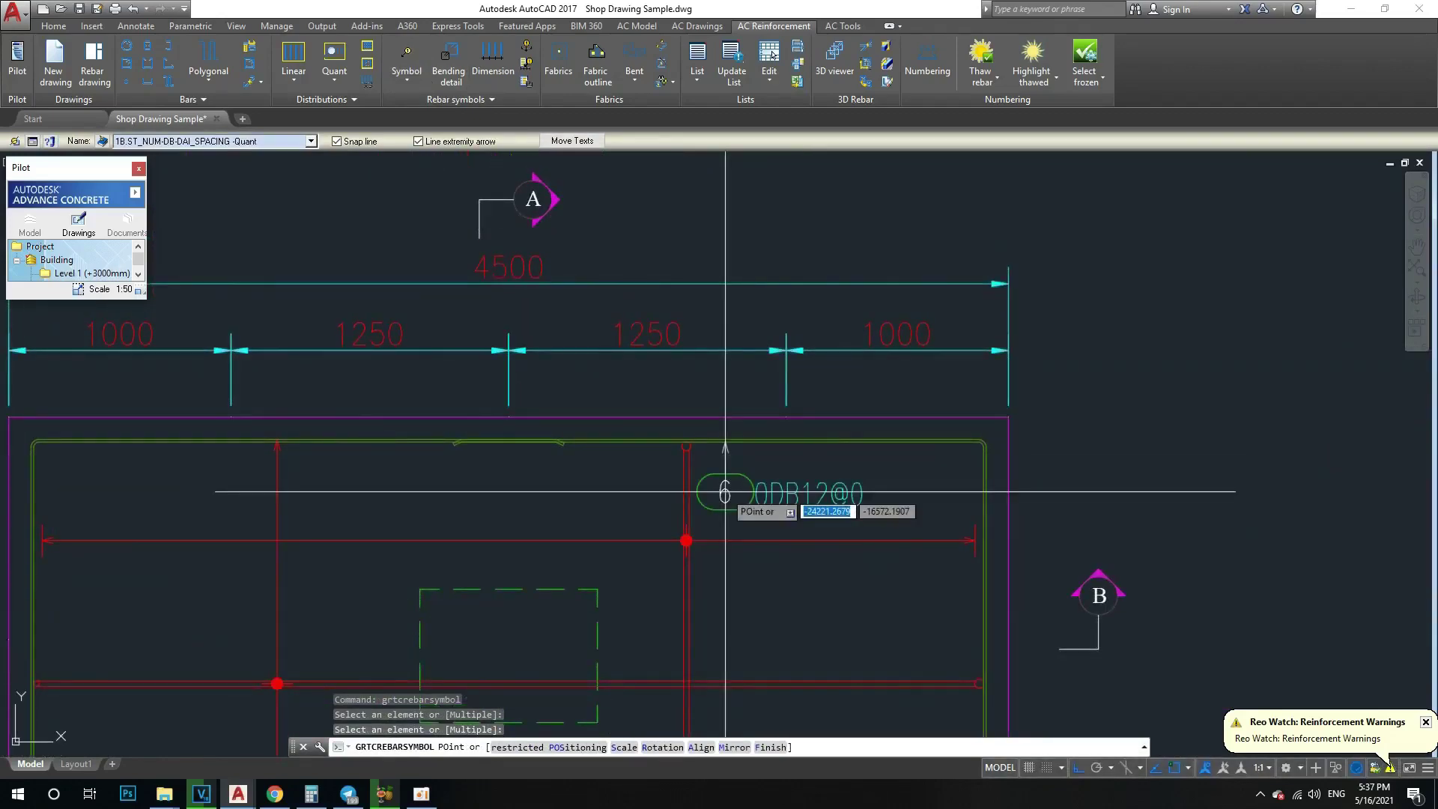
pyautogui.press('Escape')
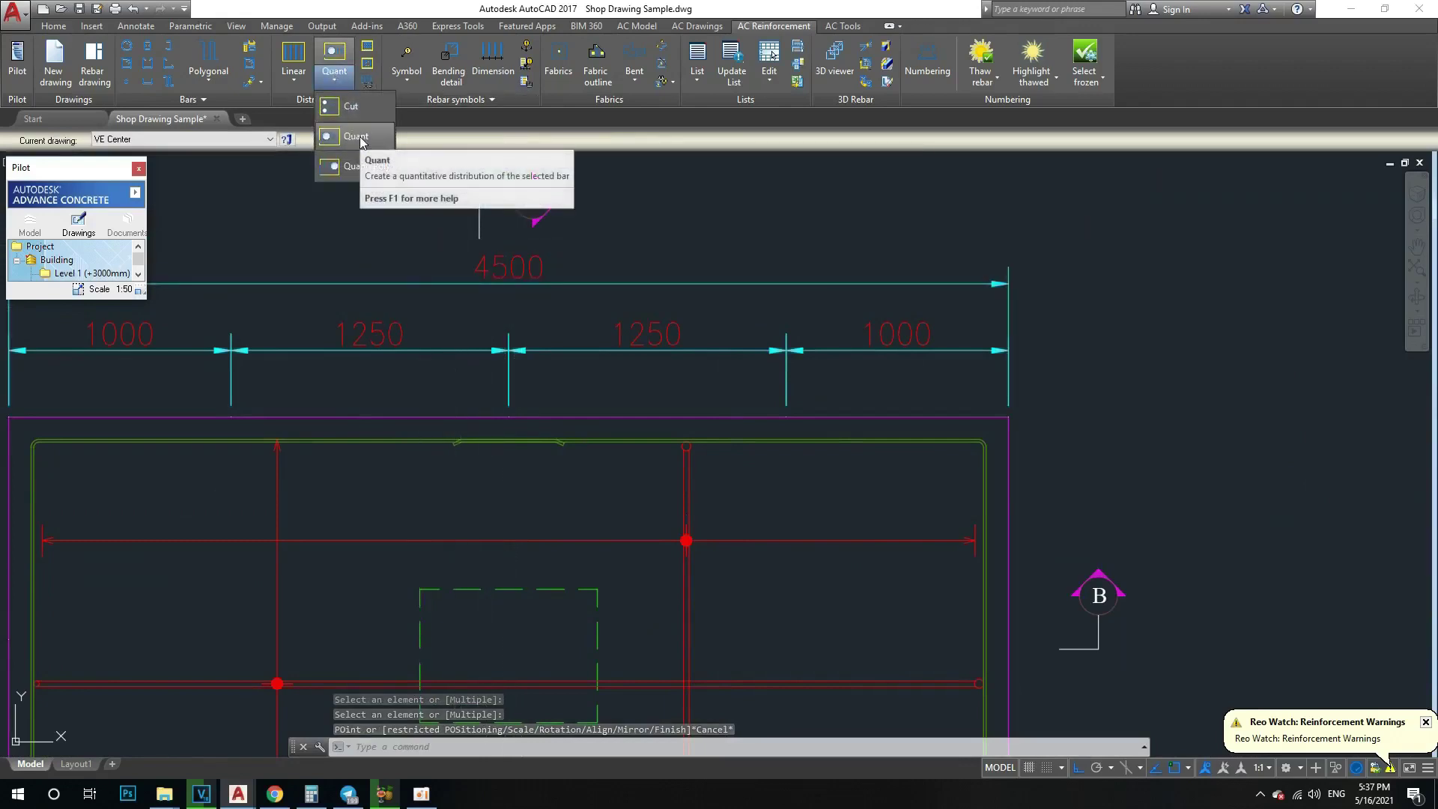
pyautogui.press('Escape')
# Step: Add a Quant distribution labelled 6 6DB12@200 to the top bars of the top rebar plan
pyautogui.click(335, 56)
pyautogui.click(686, 487)
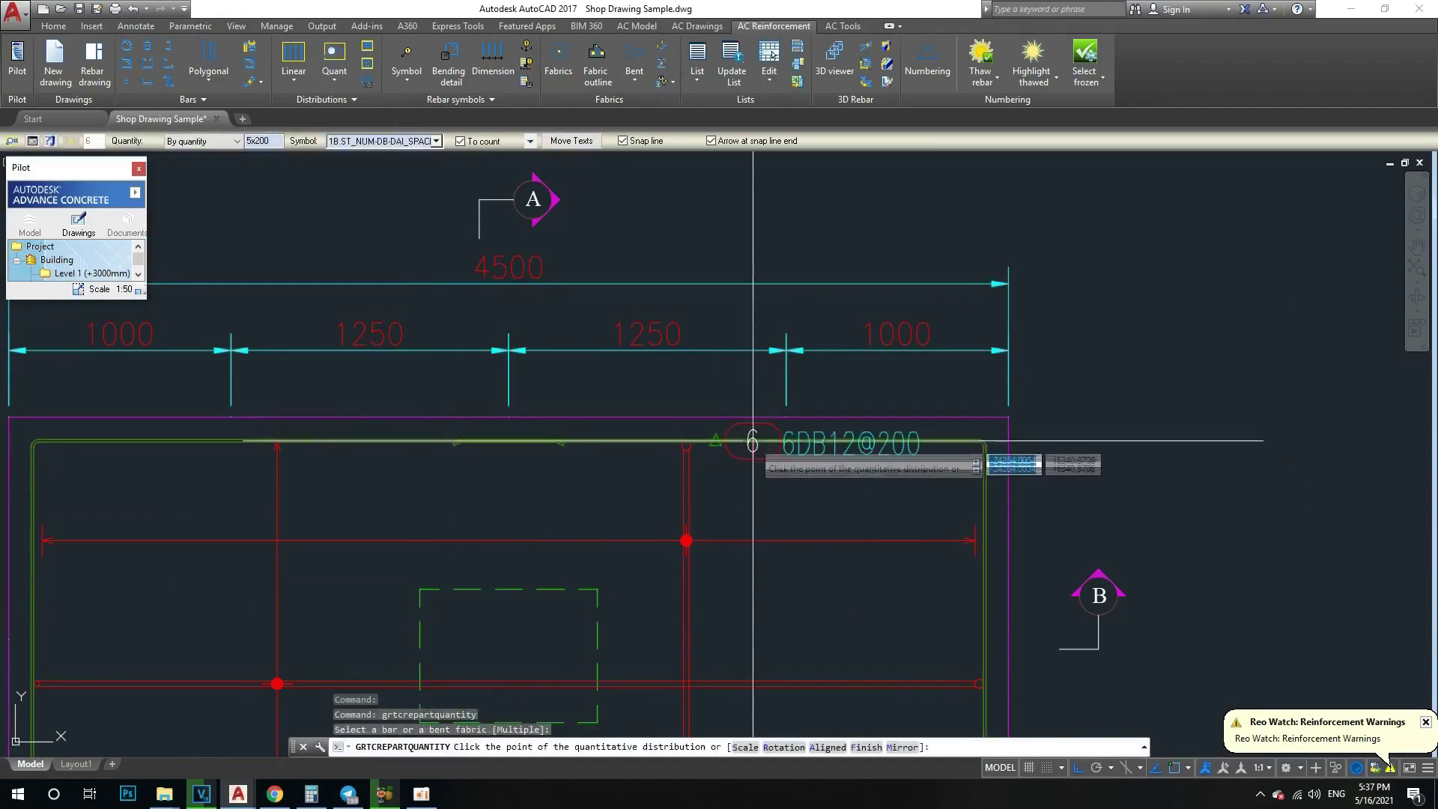
pyautogui.click(747, 497)
pyautogui.moveTo(813, 503); pyautogui.dragTo(737, 487, button='middle')
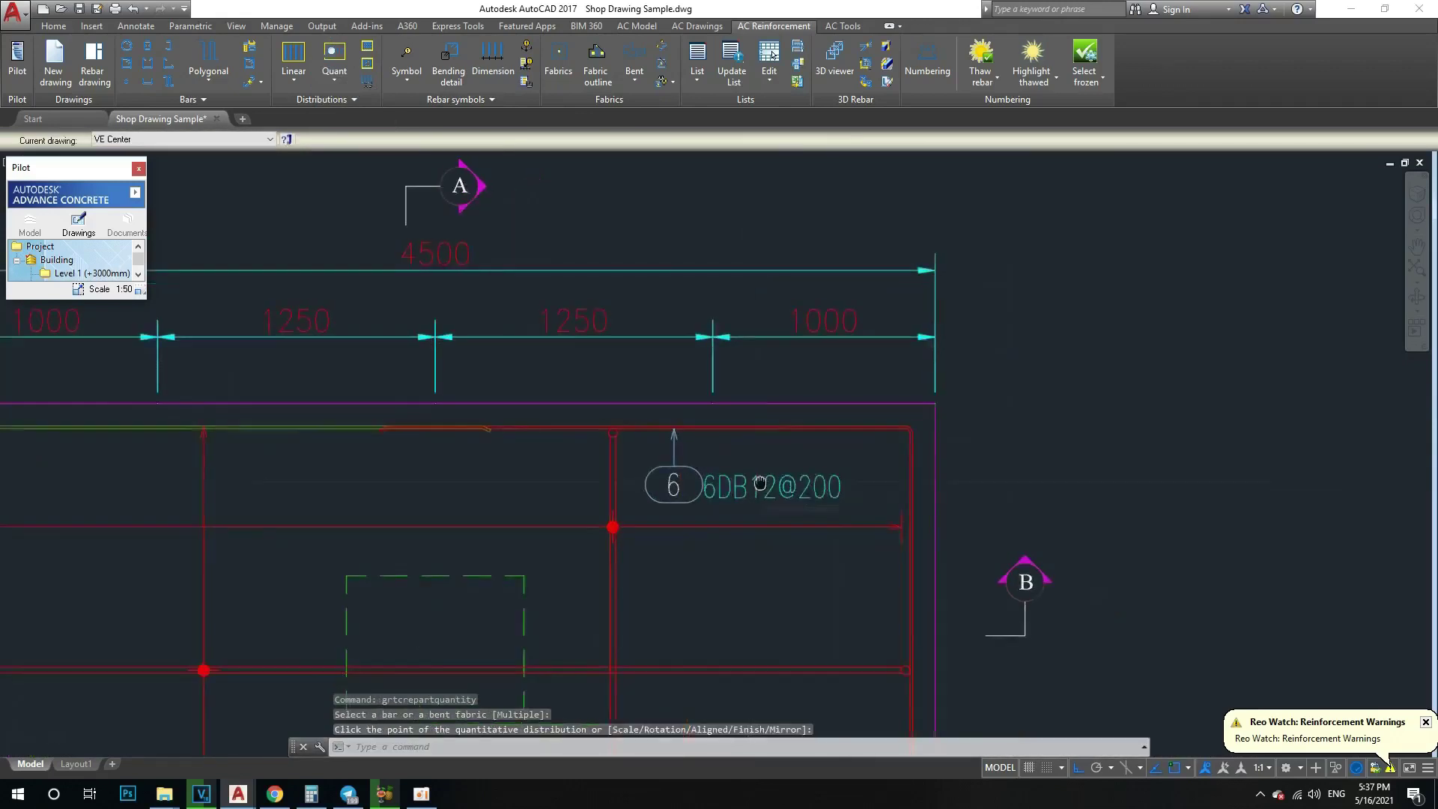
pyautogui.click(752, 490)
pyautogui.scroll(-2, 686, 431)
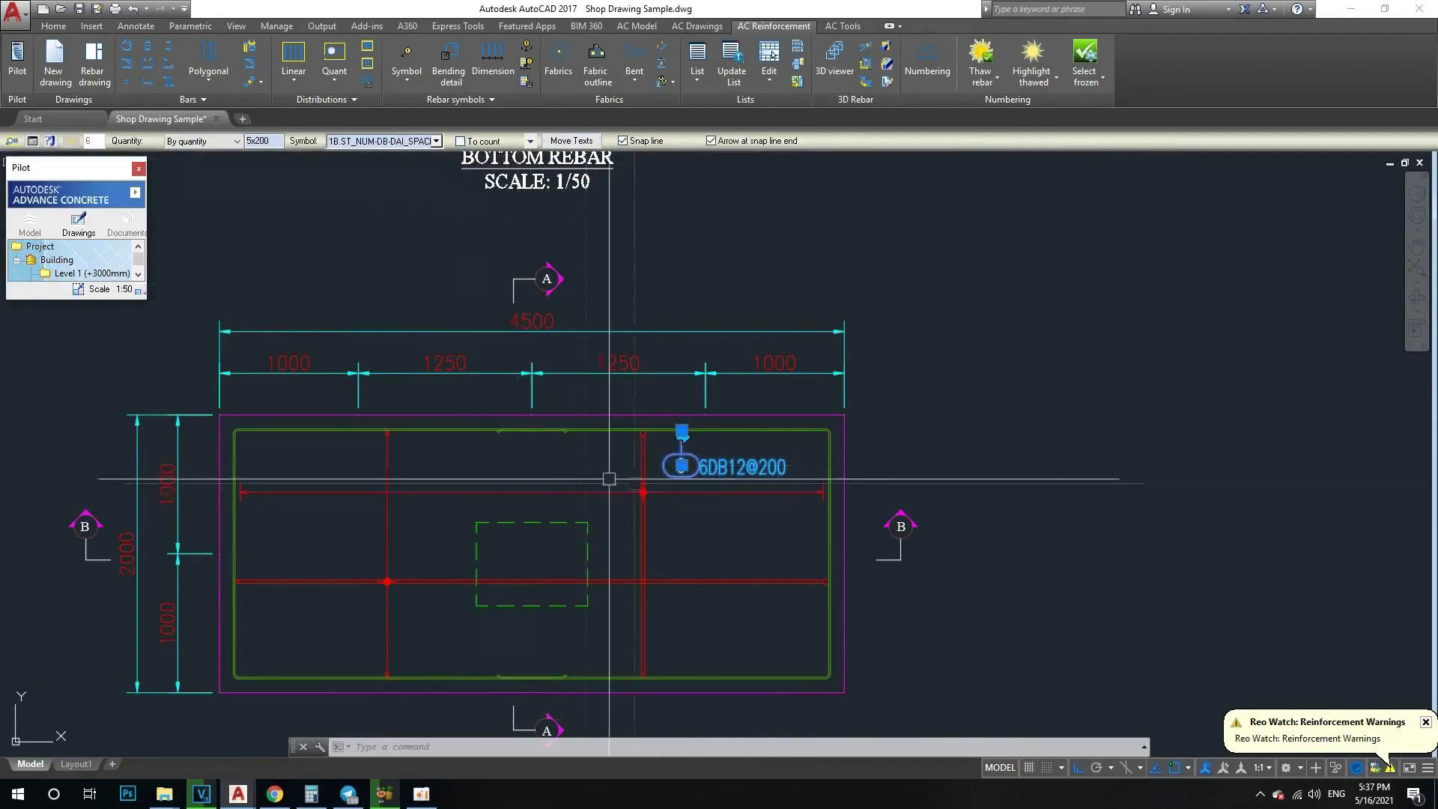
pyautogui.scroll(2, 717, 468)
pyautogui.press('Escape')
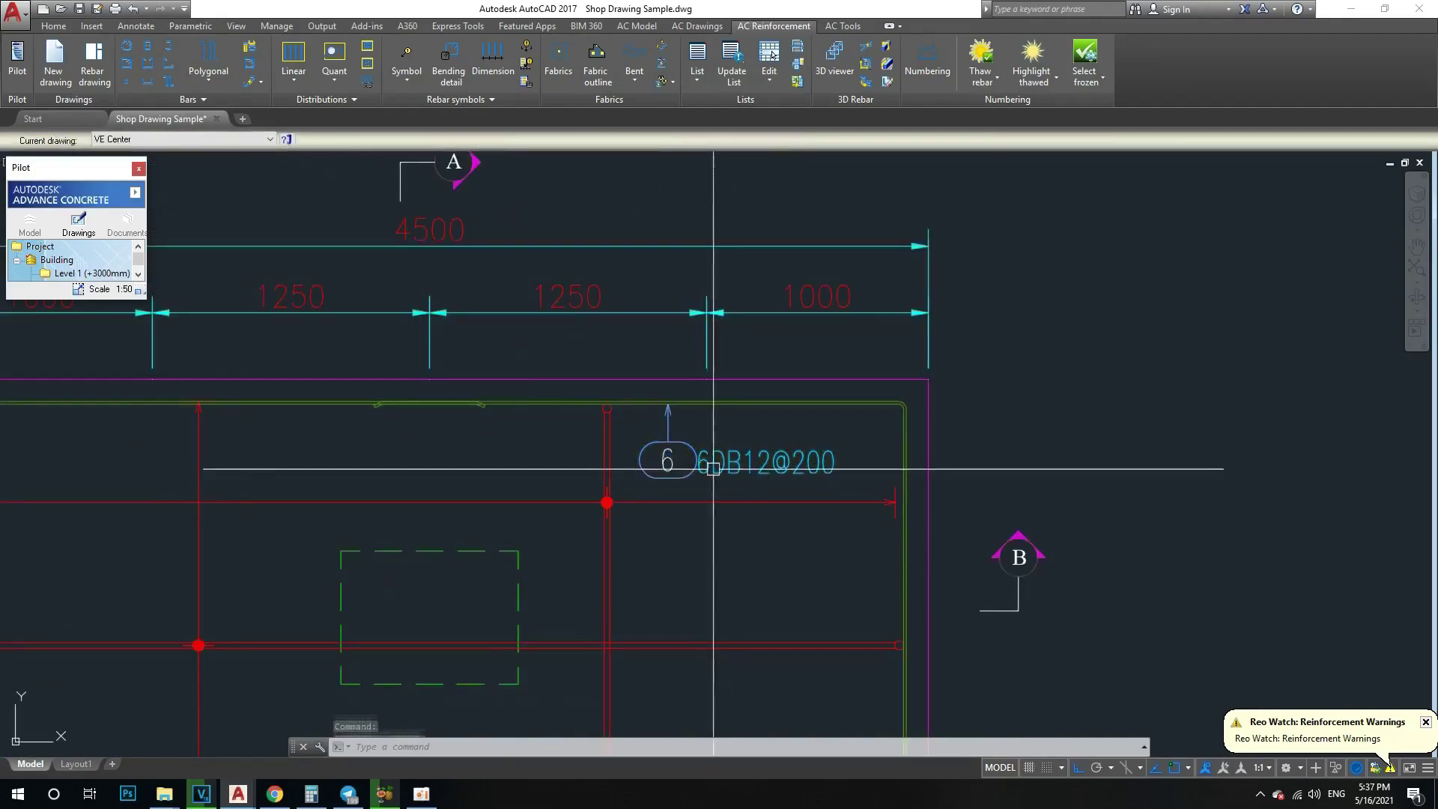
# Step: Clear the selection and zoom around the top rebar plan to check the new label
pyautogui.scroll(-3, 711, 479)
pyautogui.scroll(-2, 644, 375)
pyautogui.scroll(5, 655, 536)
pyautogui.press('Escape')
pyautogui.scroll(-3, 658, 491)
pyautogui.scroll(-4, 674, 450)
pyautogui.scroll(-3, 628, 428)
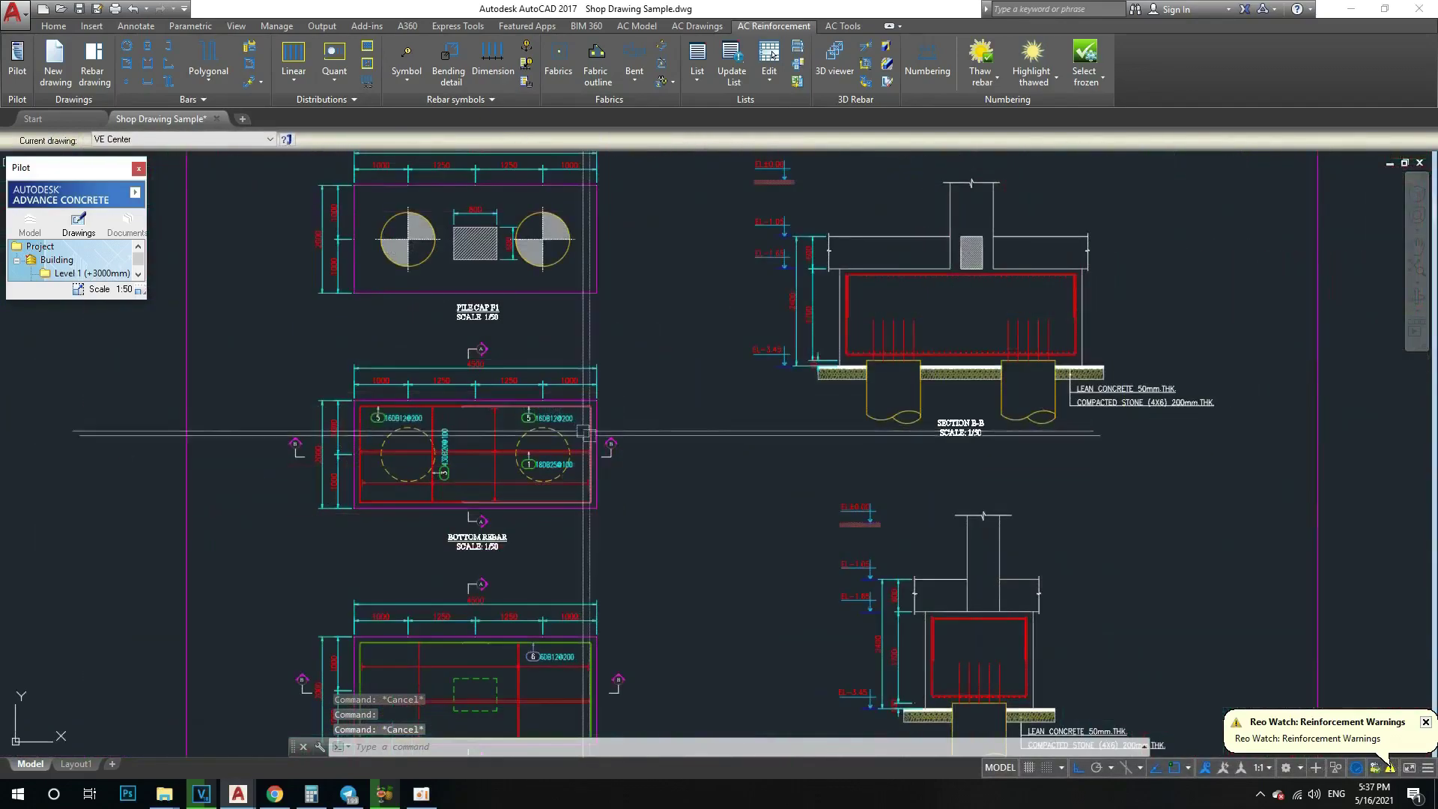
pyautogui.scroll(5, 482, 401)
pyautogui.scroll(-2, 614, 386)
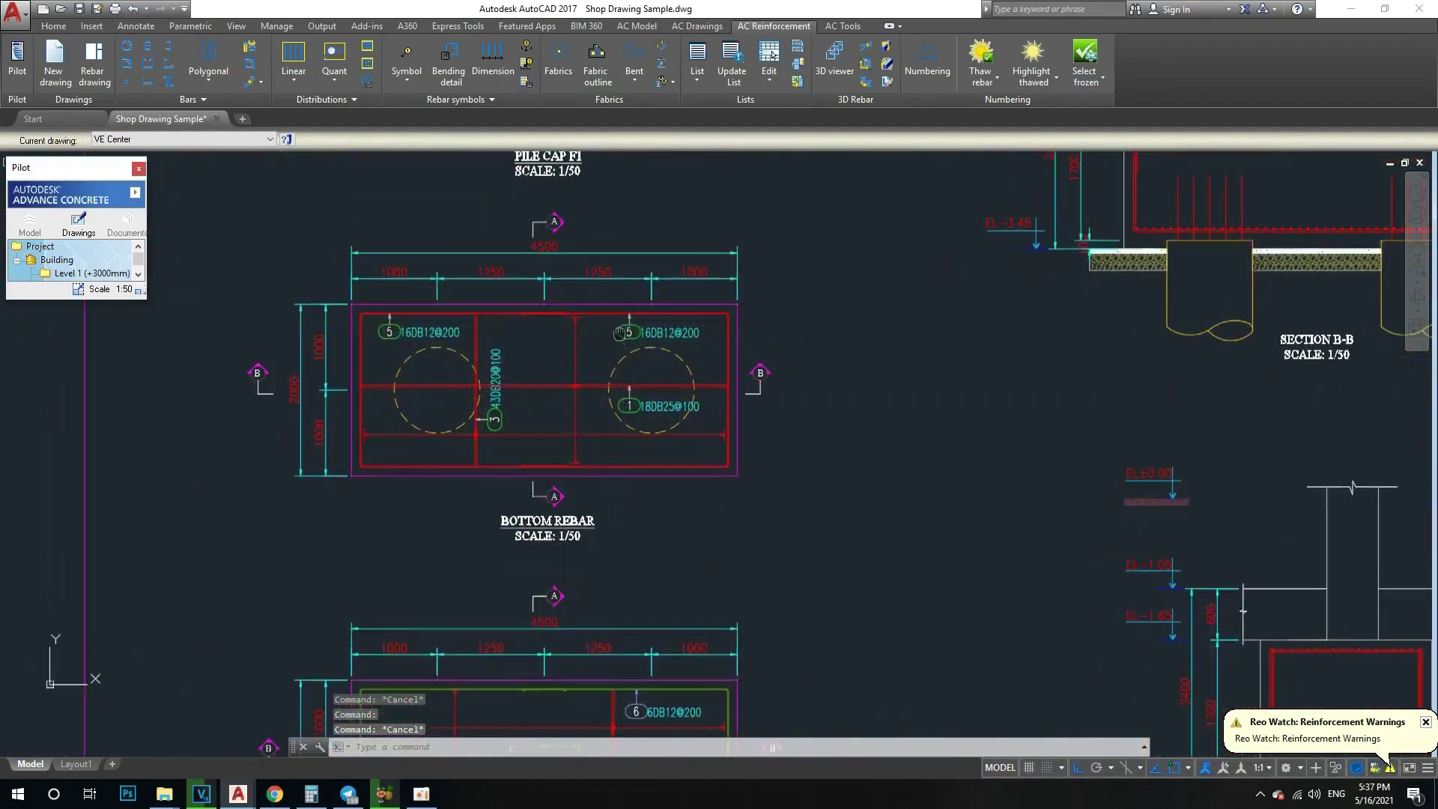
pyautogui.scroll(-2, 674, 397)
pyautogui.scroll(2, 923, 386)
pyautogui.scroll(3, 924, 386)
pyautogui.scroll(3, 893, 398)
pyautogui.moveTo(819, 450); pyautogui.dragTo(834, 422, button='middle')
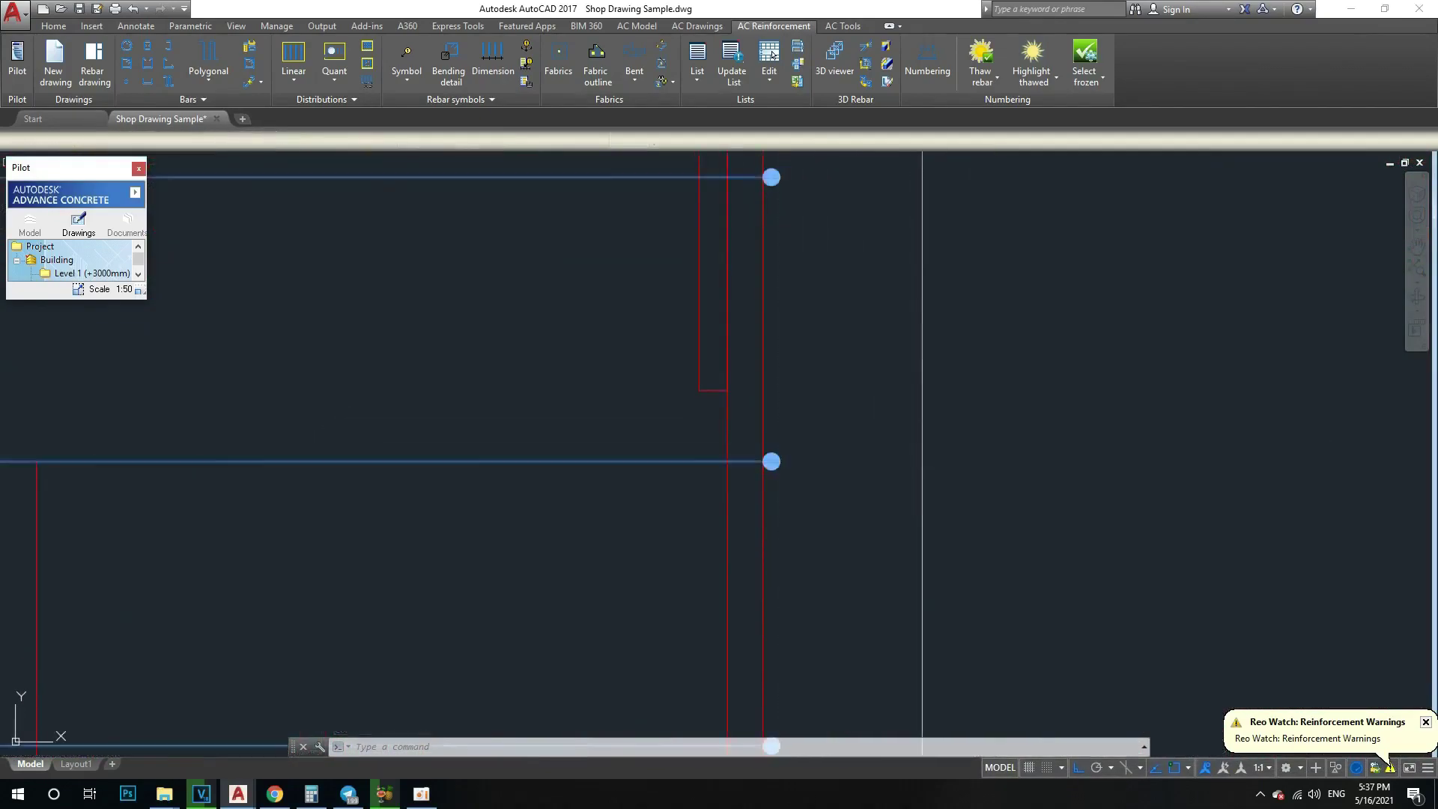
pyautogui.scroll(-4, 899, 445)
pyautogui.scroll(3, 869, 449)
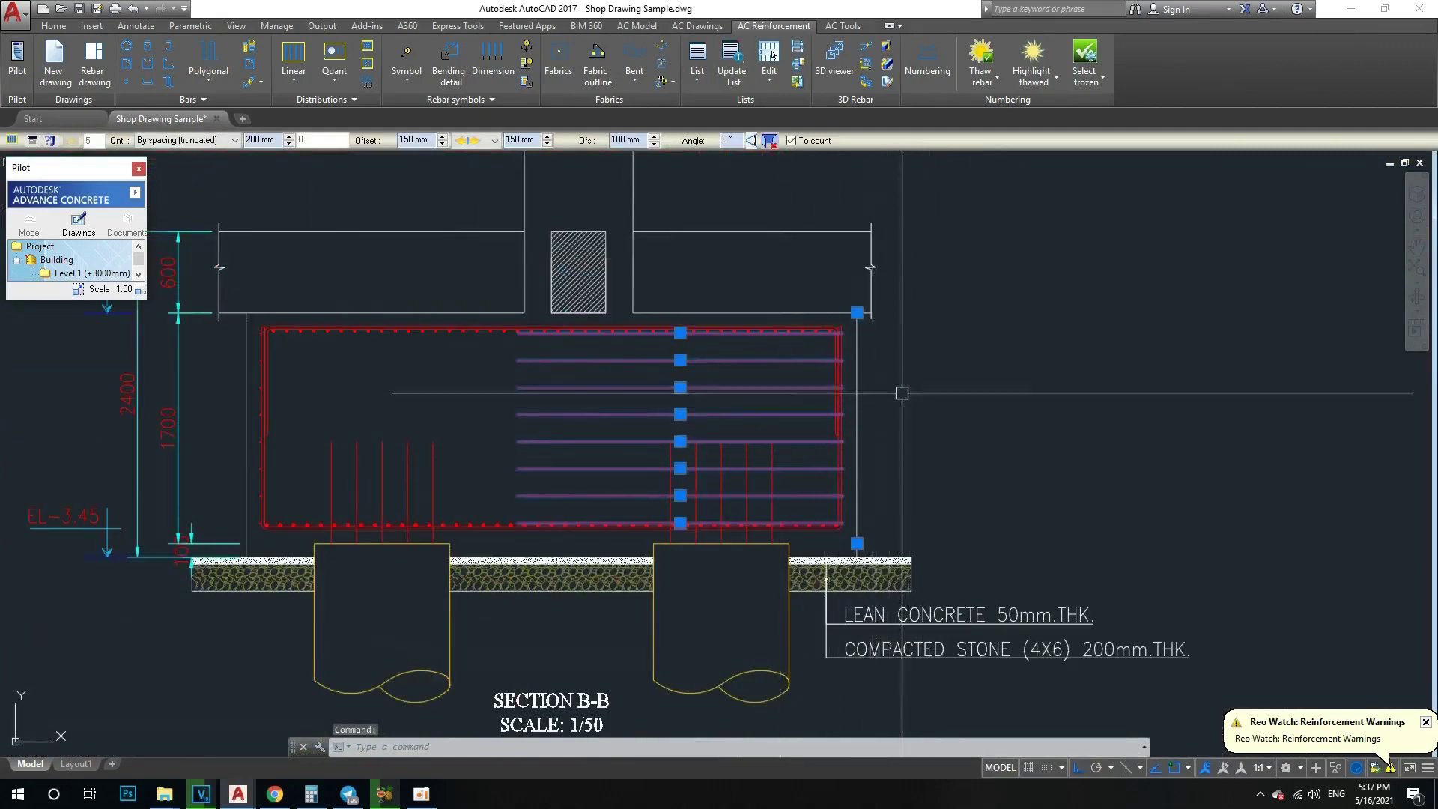
pyautogui.scroll(-2, 428, 420)
pyautogui.scroll(-3, 442, 435)
pyautogui.scroll(4, 459, 480)
pyautogui.press('Escape')
pyautogui.press('Escape')
pyautogui.scroll(-1, 483, 443)
pyautogui.scroll(-3, 482, 435)
pyautogui.scroll(4, 662, 469)
pyautogui.scroll(2, 702, 468)
pyautogui.moveTo(702, 468); pyautogui.dragTo(803, 453, button='middle')
pyautogui.scroll(-4, 749, 461)
pyautogui.scroll(1, 599, 464)
pyautogui.scroll(3, 574, 466)
pyautogui.moveTo(574, 466); pyautogui.dragTo(639, 440, button='middle')
pyautogui.scroll(2, 571, 430)
pyautogui.scroll(2, 633, 382)
pyautogui.click(639, 365)
pyautogui.doubleClick(639, 365)
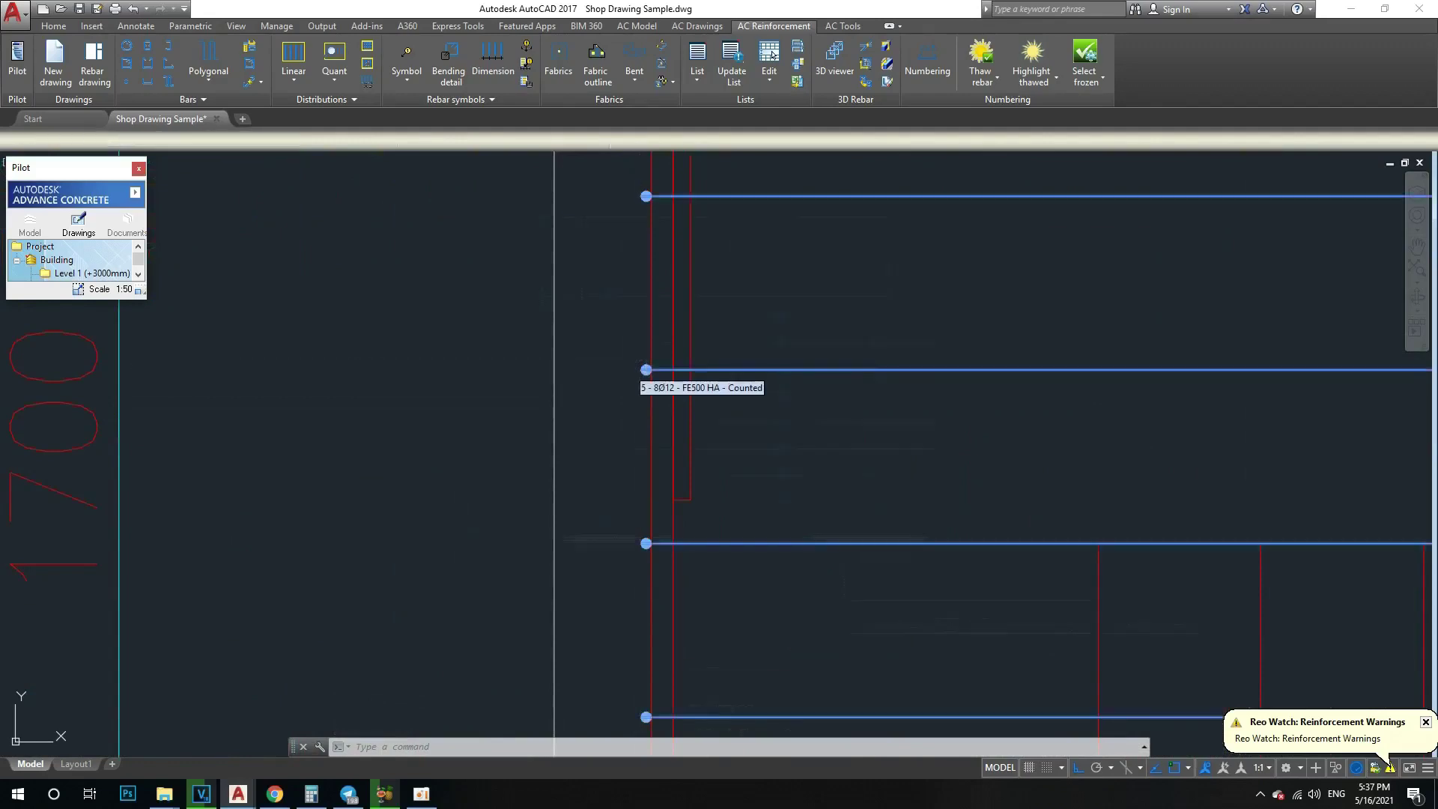
pyautogui.scroll(-4, 749, 375)
pyautogui.scroll(3, 774, 392)
pyautogui.scroll(2, 907, 355)
pyautogui.press('Escape')
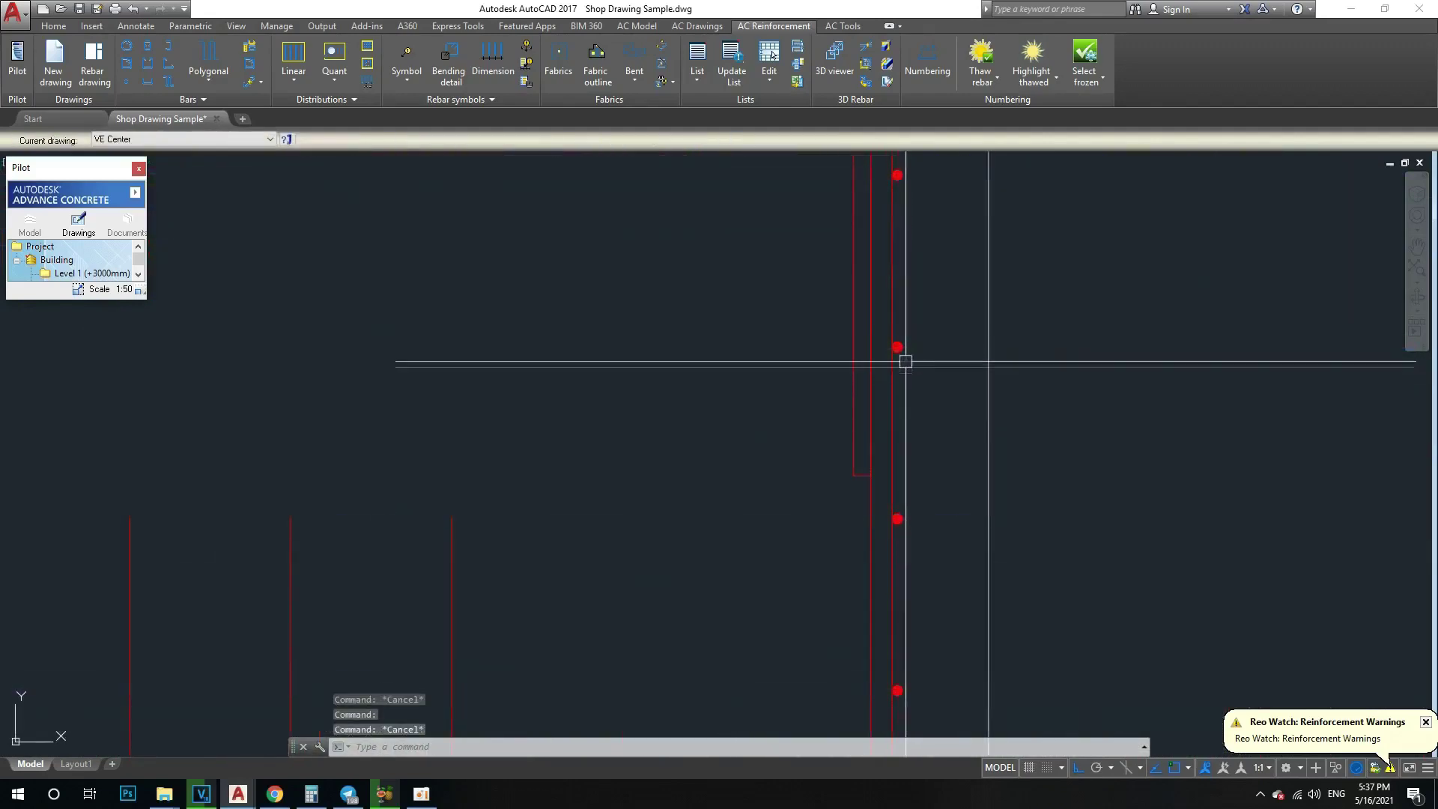
pyautogui.scroll(-5, 906, 355)
pyautogui.scroll(-3, 558, 210)
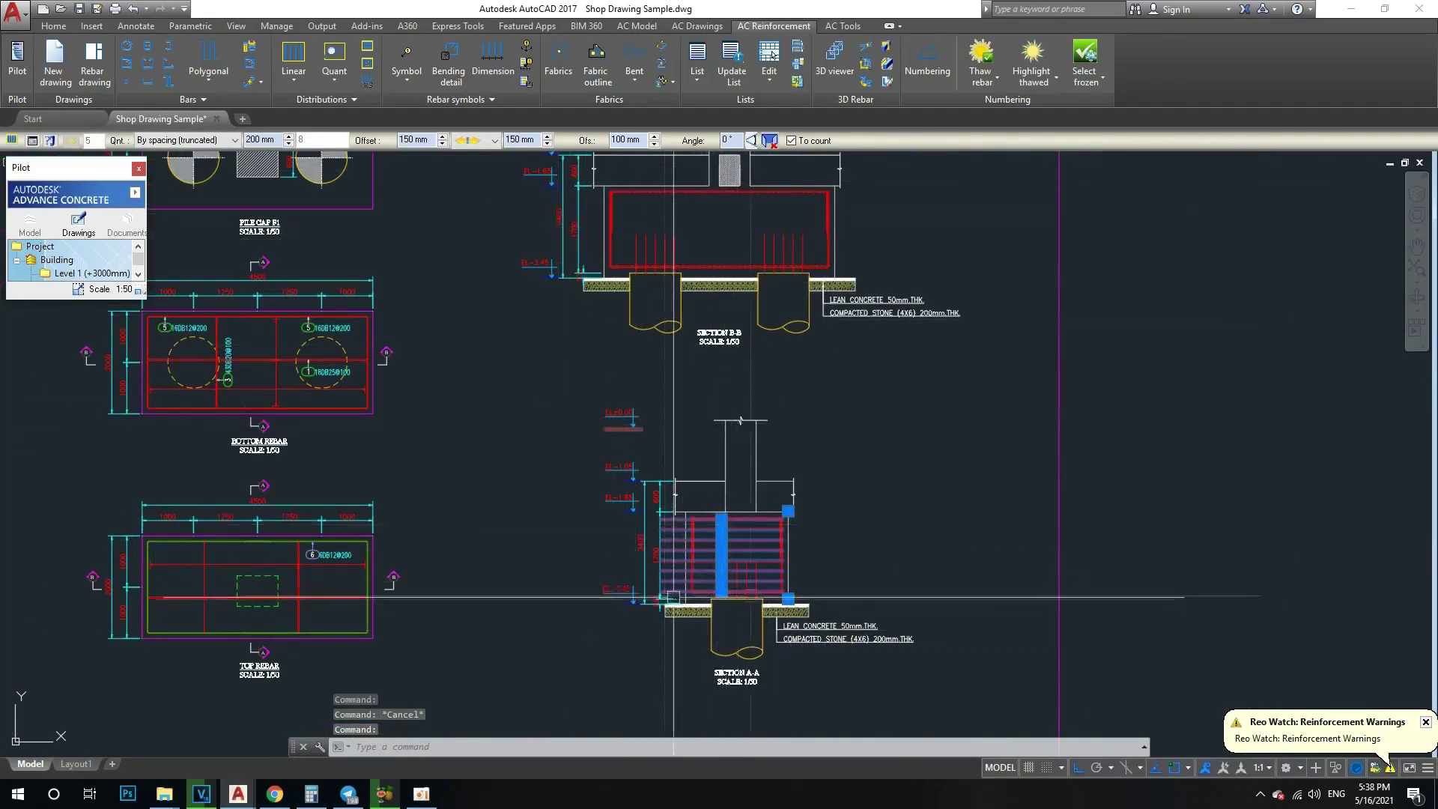
pyautogui.scroll(5, 674, 558)
pyautogui.scroll(2, 662, 522)
pyautogui.scroll(2, 662, 522)
pyautogui.scroll(2, 668, 521)
pyautogui.scroll(-4, 668, 520)
pyautogui.scroll(-2, 736, 536)
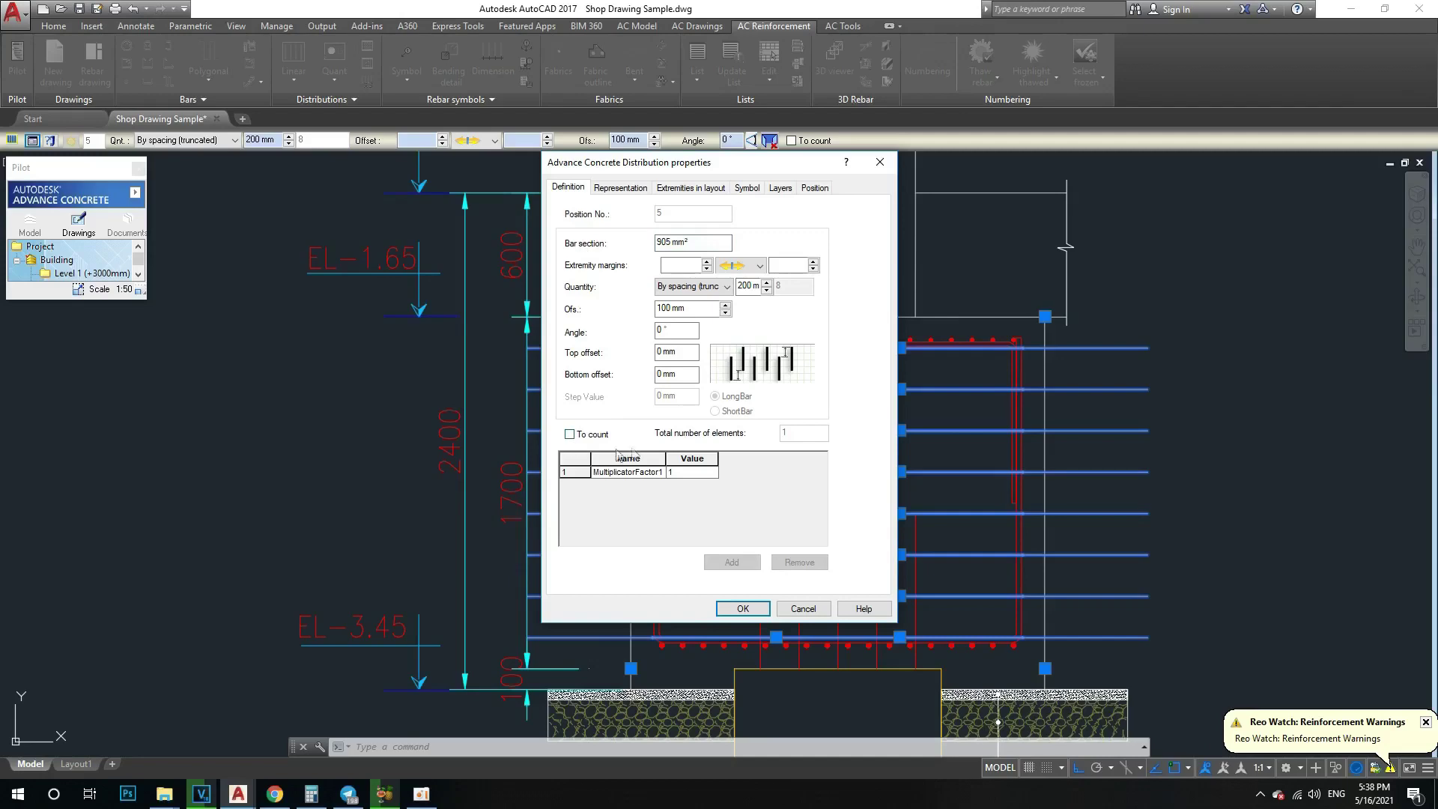
# Step: Confirm the position 5 top-bar distribution as not counted, leaving Section B-B displayed
pyautogui.click(755, 615)
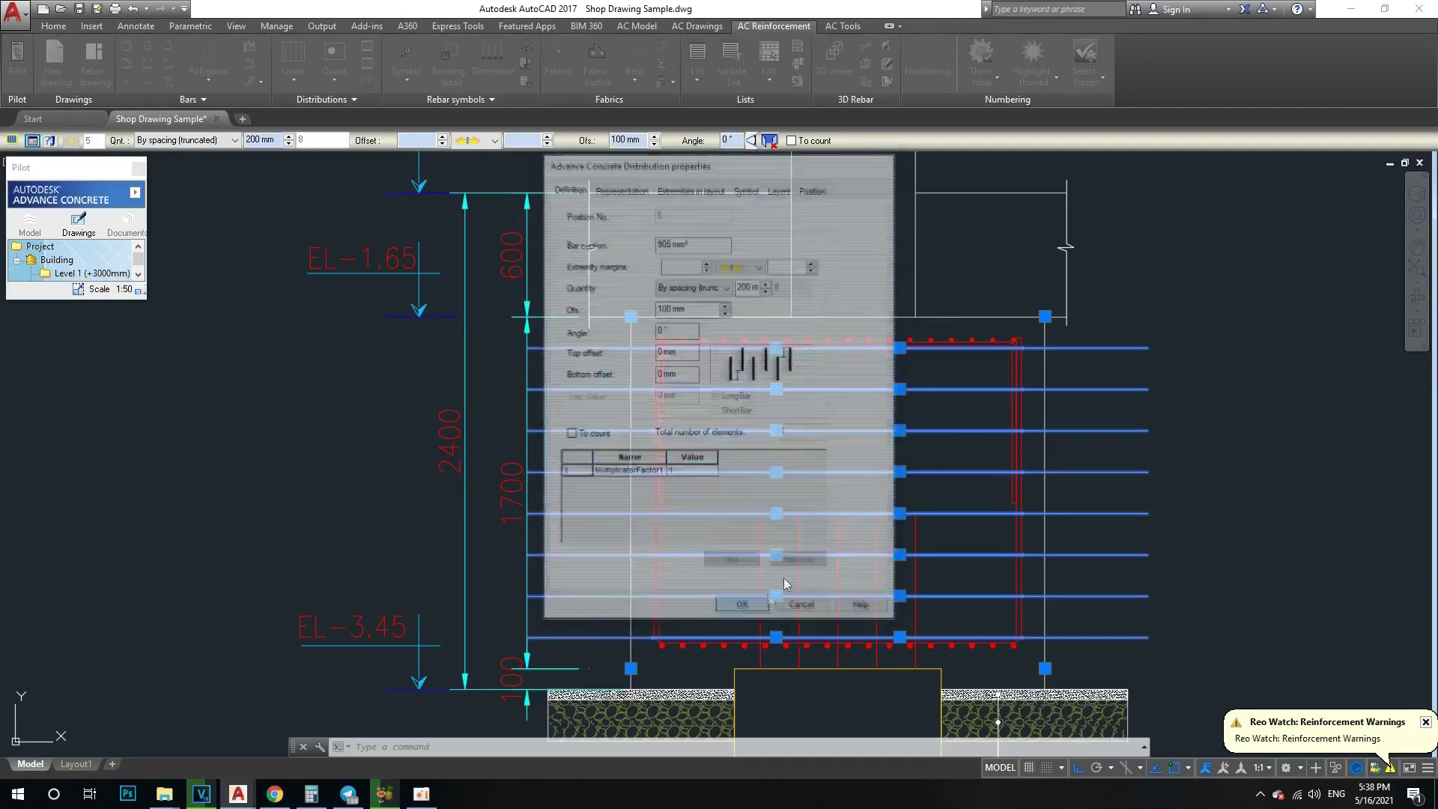
pyautogui.press('Escape')
pyautogui.press('Escape')
pyautogui.scroll(3, 706, 301)
pyautogui.scroll(2, 578, 352)
pyautogui.scroll(-3, 578, 377)
pyautogui.scroll(1, 578, 378)
pyautogui.scroll(-1, 579, 378)
pyautogui.scroll(-4, 578, 377)
pyautogui.scroll(4, 860, 353)
pyautogui.scroll(2, 847, 459)
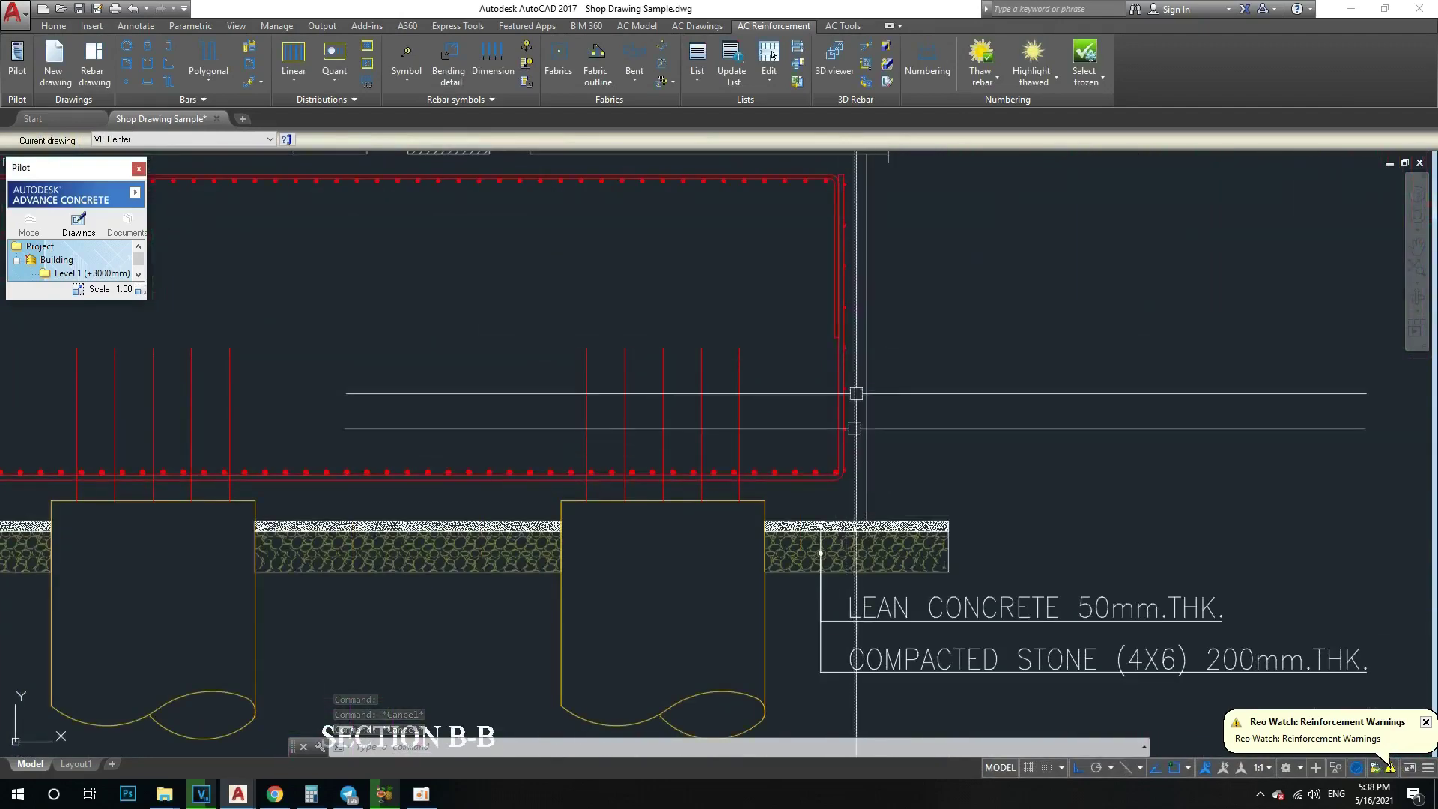
pyautogui.scroll(4, 850, 223)
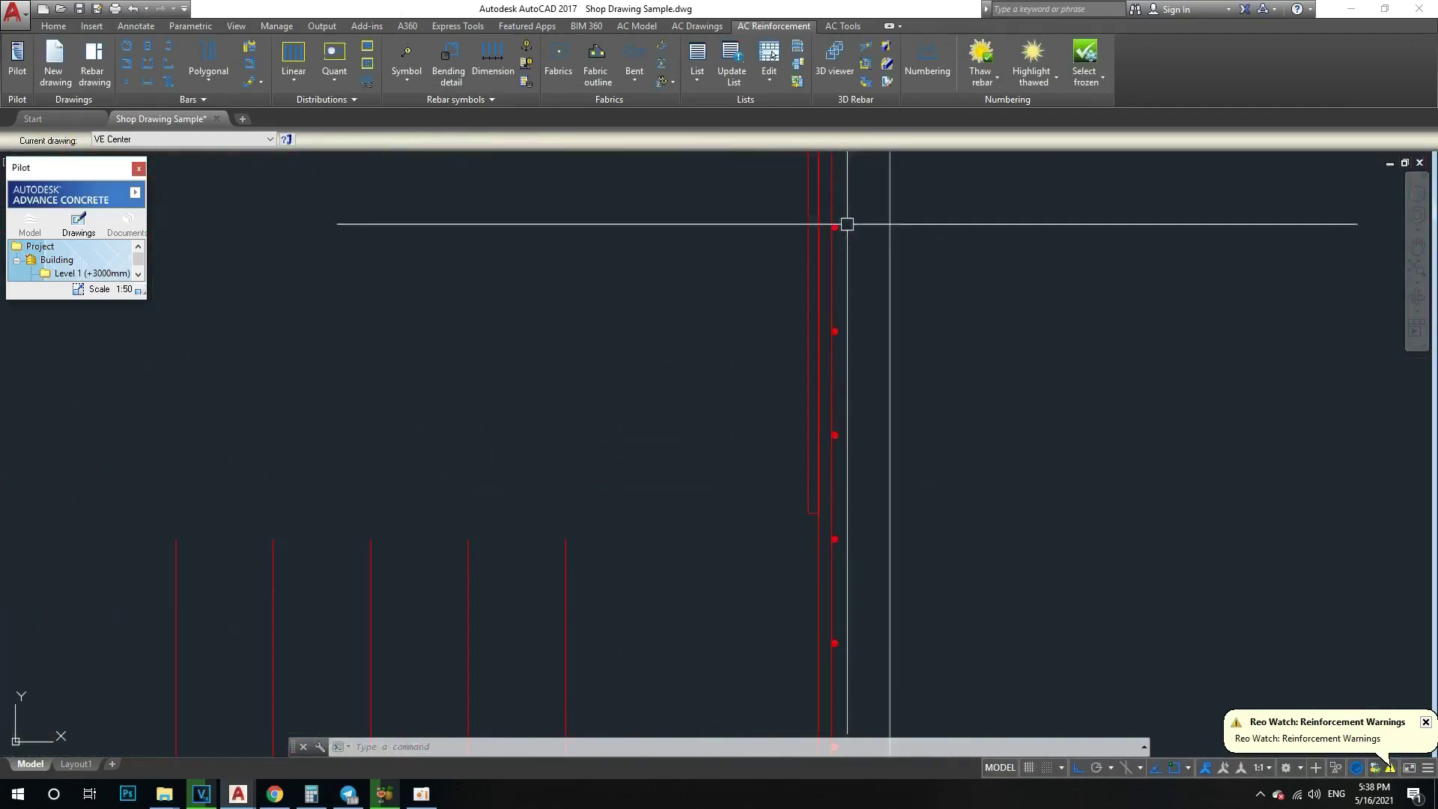
pyautogui.scroll(-5, 616, 346)
pyautogui.scroll(-4, 616, 346)
pyautogui.press('Escape')
pyautogui.press('Escape')
pyautogui.scroll(4, 616, 438)
pyautogui.scroll(4, 617, 438)
pyautogui.scroll(4, 617, 438)
pyautogui.scroll(1, 665, 409)
pyautogui.scroll(-2, 761, 423)
pyautogui.scroll(-4, 861, 421)
pyautogui.moveTo(979, 428); pyautogui.dragTo(741, 389, button='middle')
pyautogui.scroll(-2, 742, 390)
pyautogui.moveTo(144, 418); pyautogui.dragTo(449, 418, button='middle')
pyautogui.scroll(-5, 664, 533)
pyautogui.scroll(8, 665, 532)
pyautogui.moveTo(688, 533); pyautogui.dragTo(672, 504, button='middle')
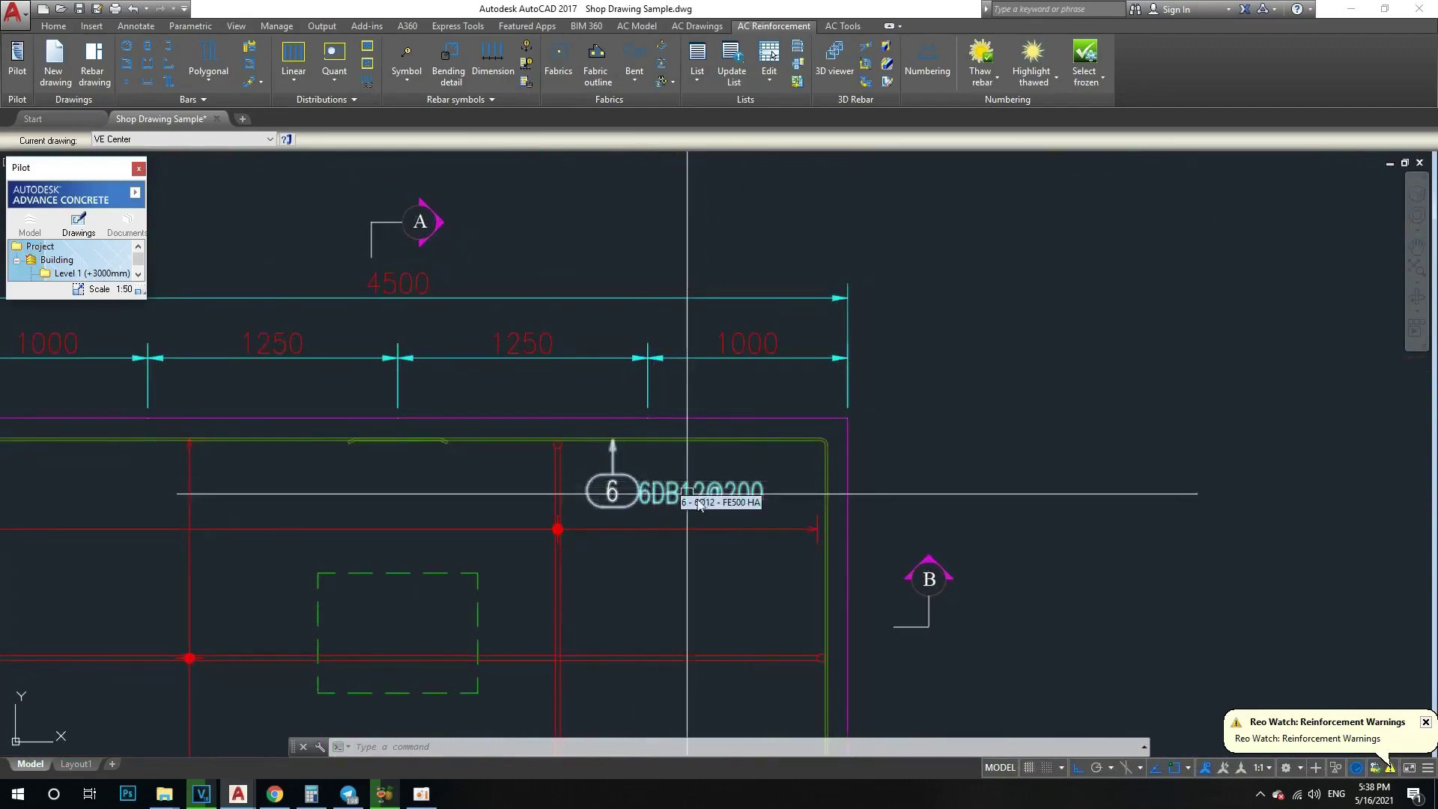
# Step: Erase the old 6DB12@200 symbol and place a new quantity symbol above the top bar
pyautogui.click(633, 484)
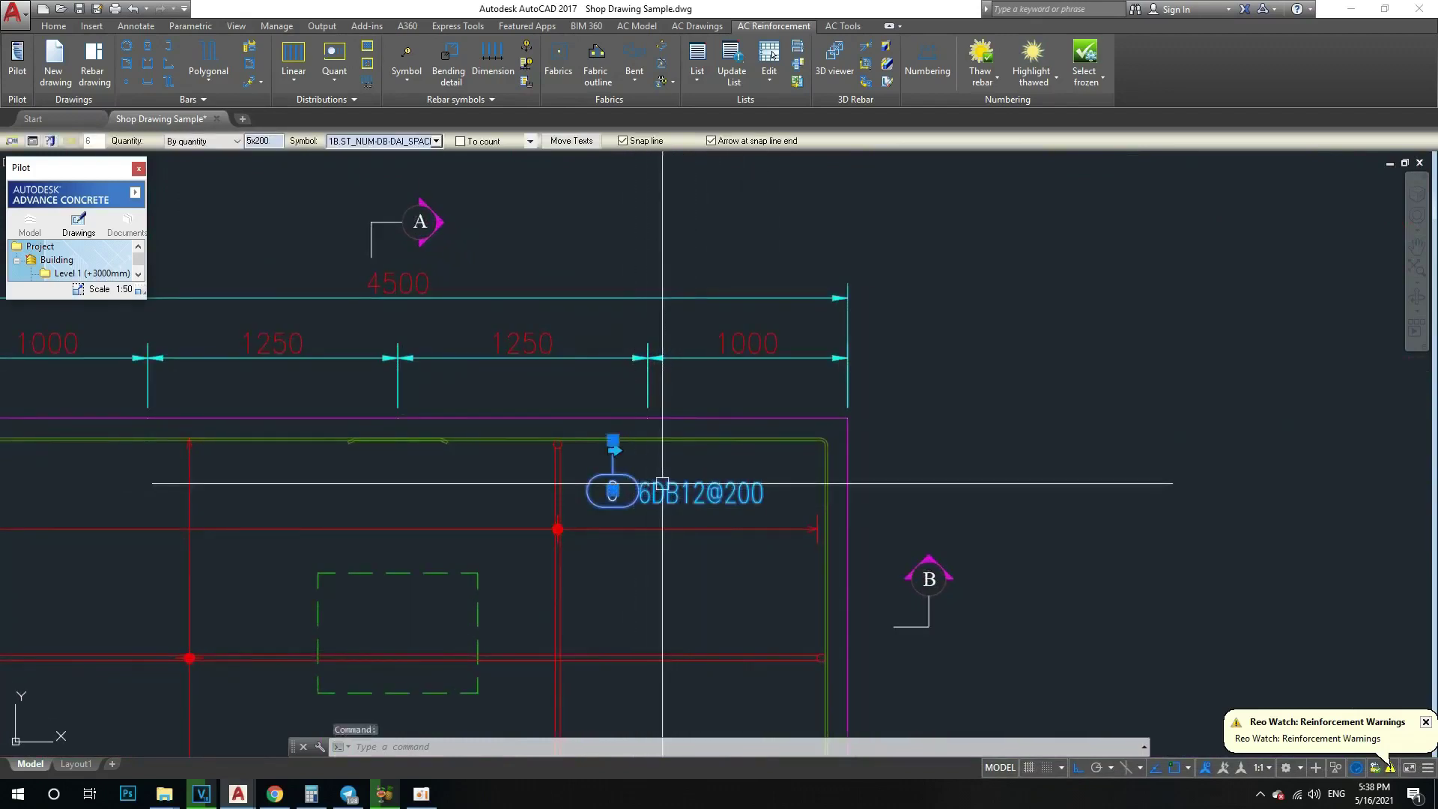
pyautogui.write('e')
pyautogui.press('Return')
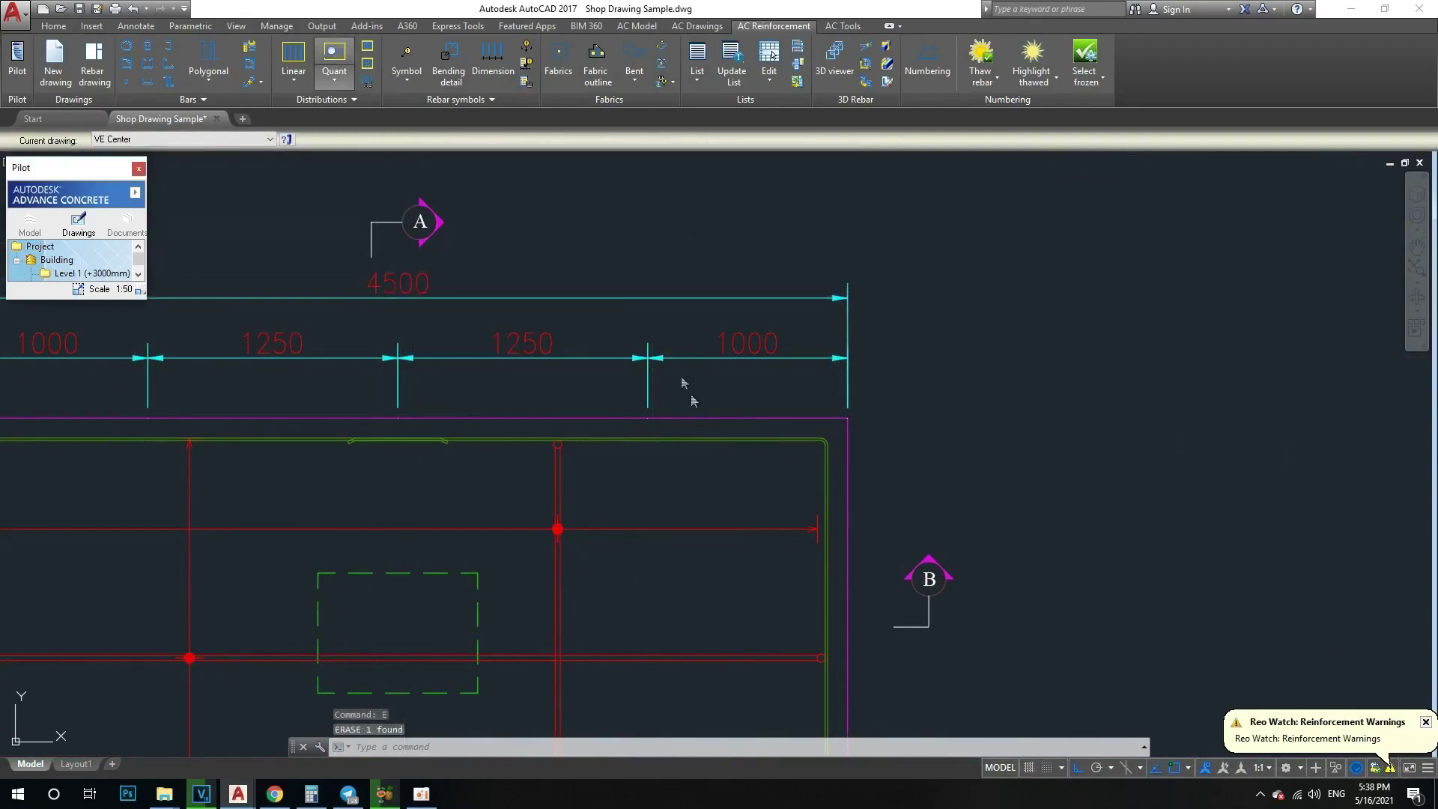
pyautogui.click(621, 529)
pyautogui.scroll(4, 609, 491)
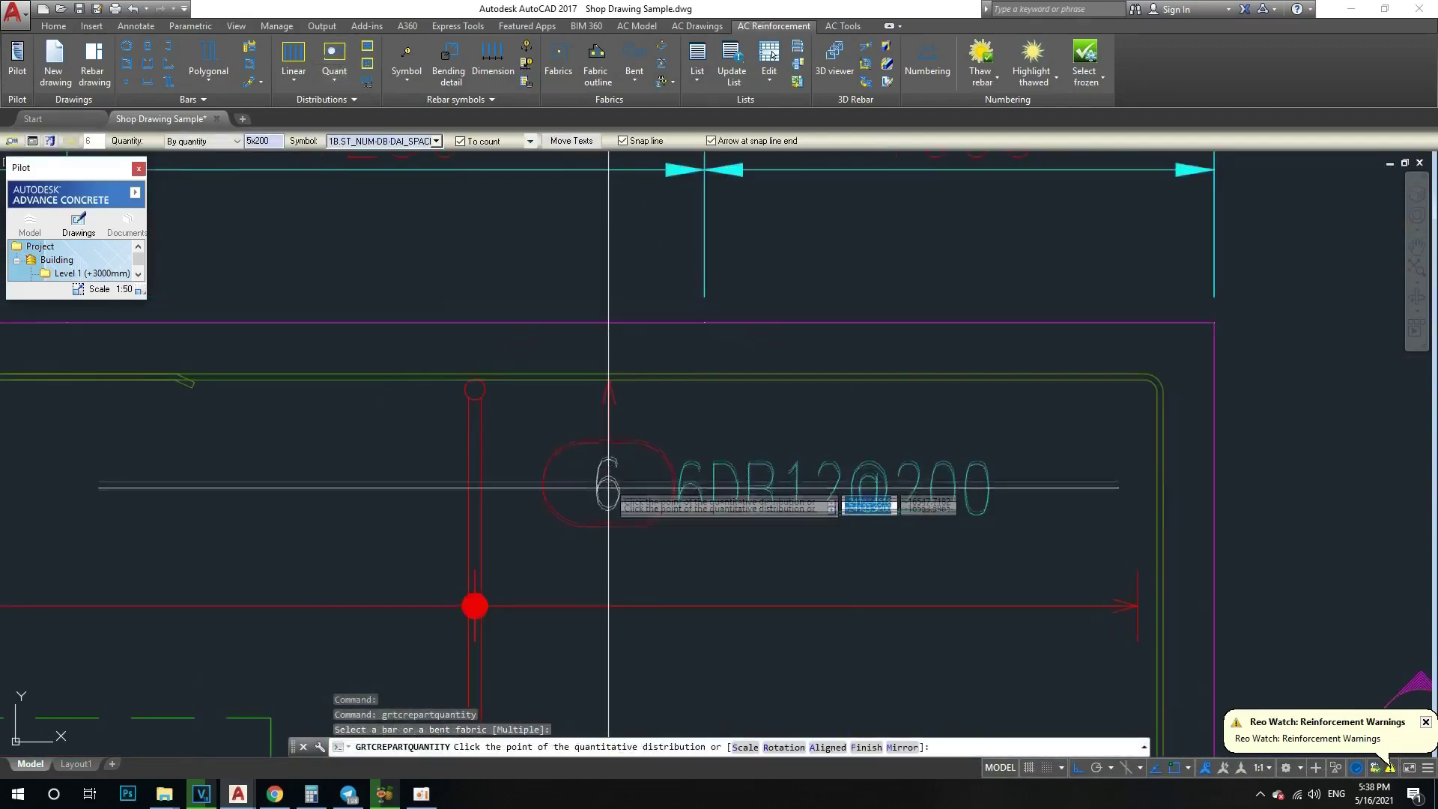
pyautogui.scroll(-2, 609, 493)
pyautogui.scroll(-2, 609, 493)
pyautogui.click(633, 494)
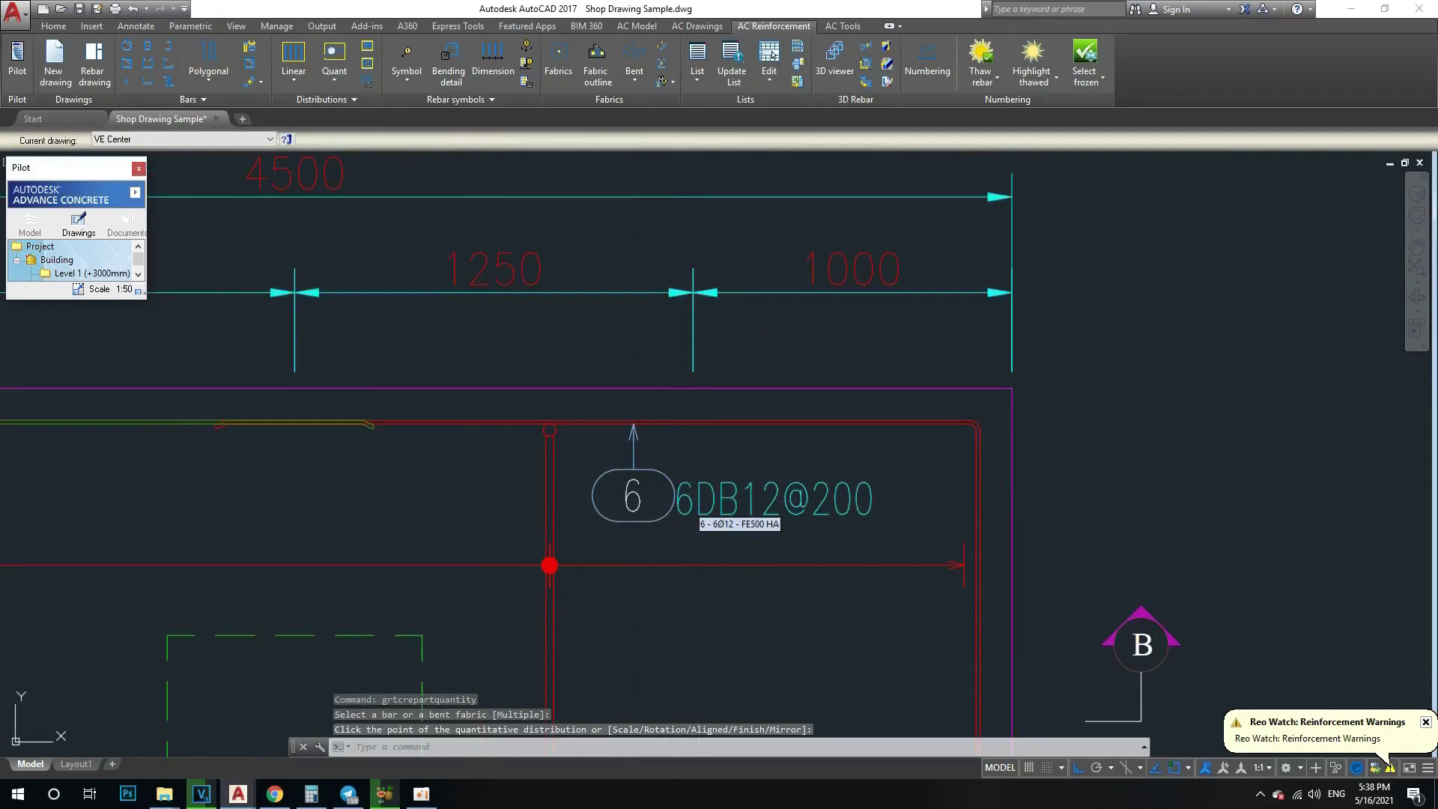
# Step: Set the new symbol's distribution to 7x200 so it reads 6 8DB12@200
pyautogui.click(633, 496)
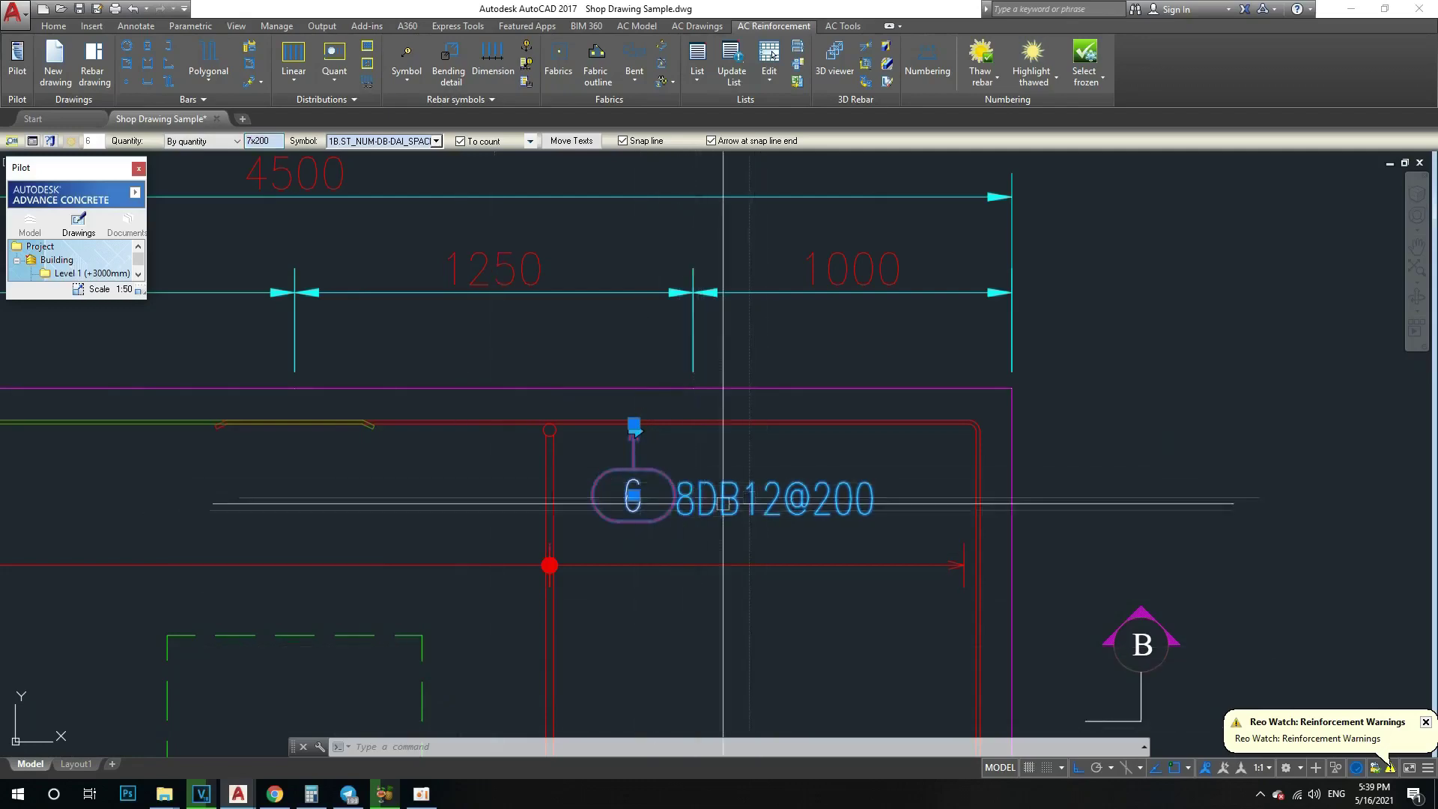
pyautogui.scroll(-4, 734, 500)
pyautogui.press('Escape')
pyautogui.moveTo(734, 499); pyautogui.dragTo(611, 493, button='middle')
pyautogui.scroll(-3, 611, 494)
pyautogui.scroll(3, 611, 494)
pyautogui.moveTo(627, 493); pyautogui.dragTo(610, 513, button='middle')
pyautogui.scroll(-2, 610, 513)
pyautogui.scroll(4, 579, 513)
pyautogui.scroll(-2, 576, 517)
pyautogui.scroll(-3, 576, 522)
pyautogui.scroll(3, 566, 527)
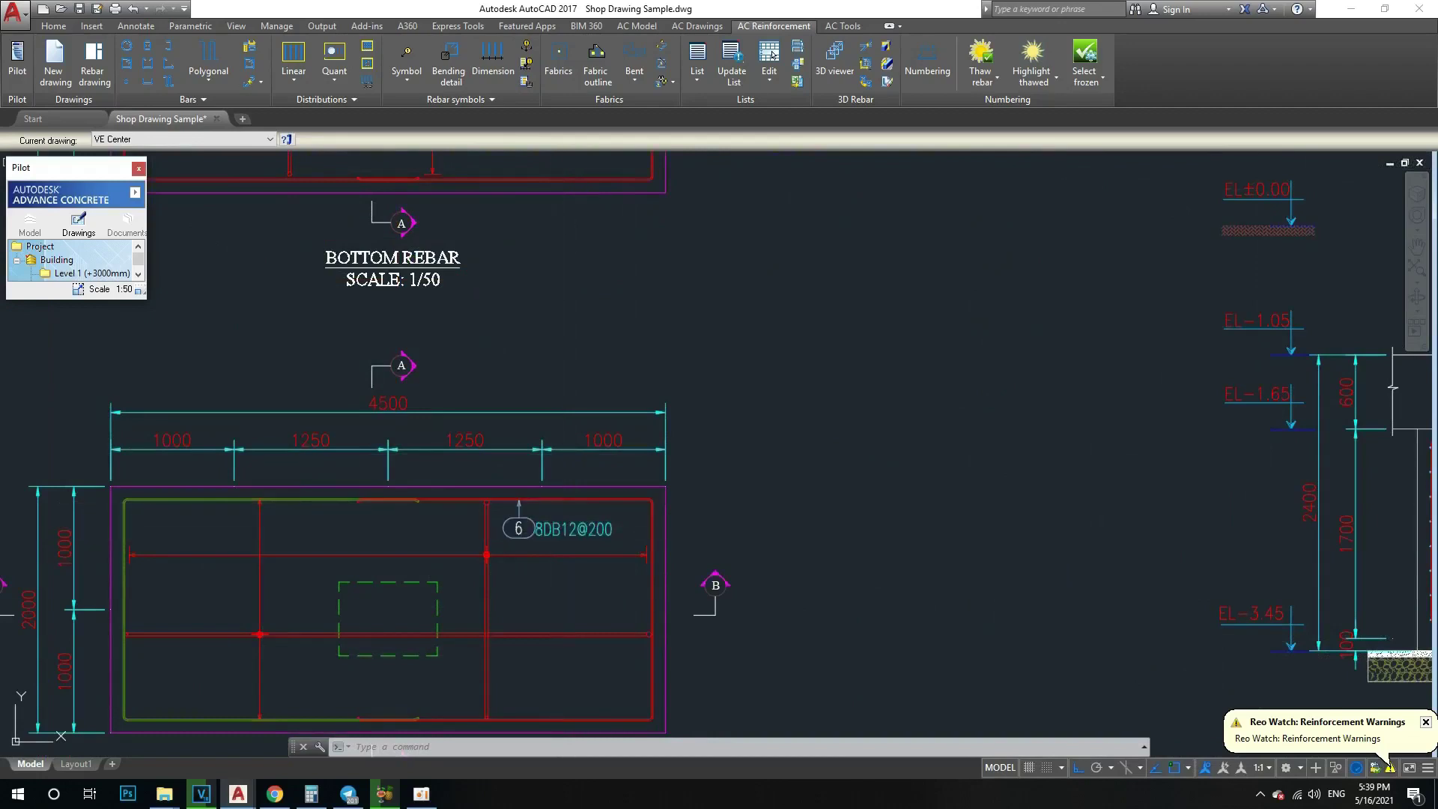
pyautogui.click(588, 528)
pyautogui.scroll(4, 531, 538)
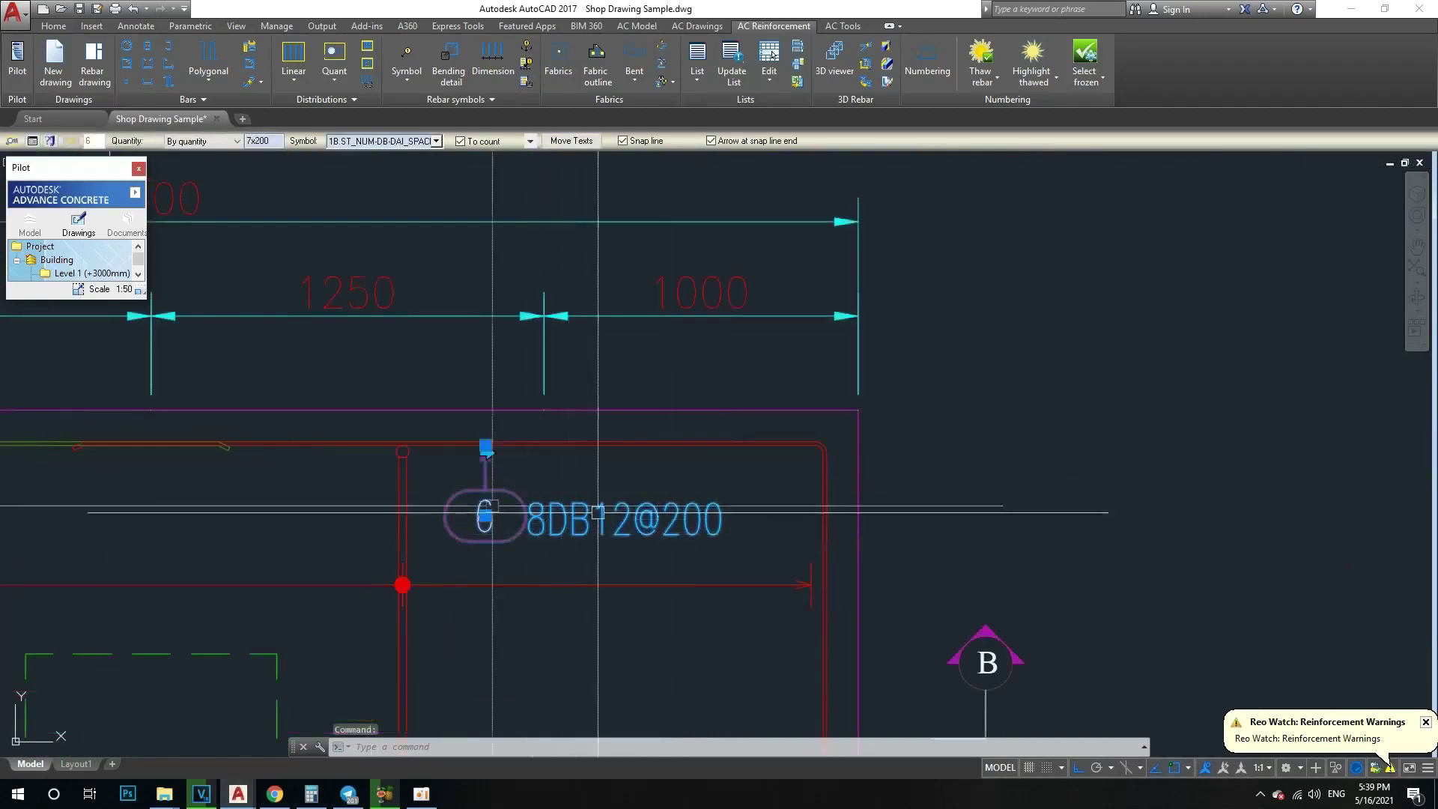
pyautogui.moveTo(594, 514); pyautogui.dragTo(623, 473, button='middle')
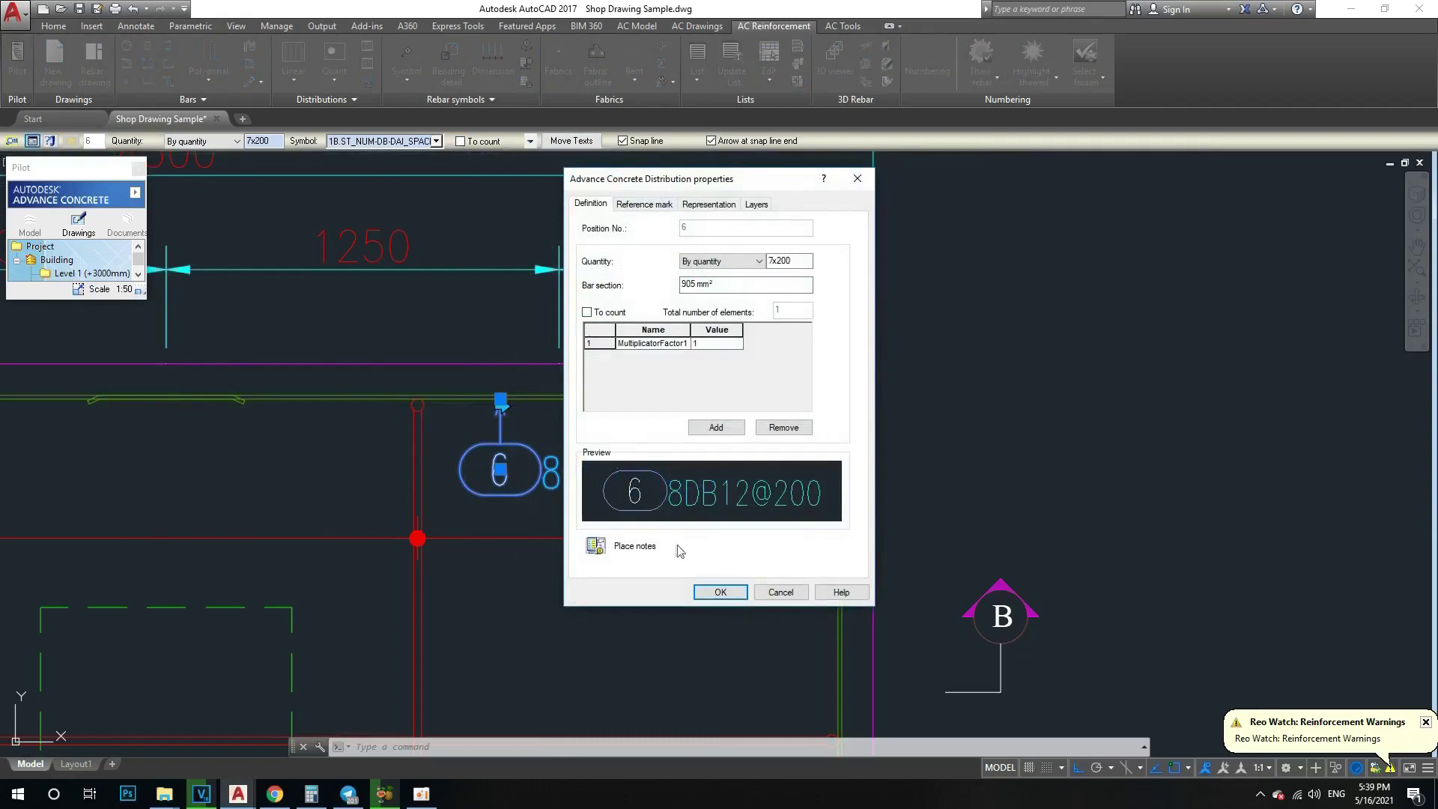
pyautogui.click(720, 591)
pyautogui.press('Escape')
pyautogui.scroll(-5, 657, 513)
pyautogui.scroll(4, 594, 455)
pyautogui.moveTo(508, 497); pyautogui.dragTo(637, 434, button='middle')
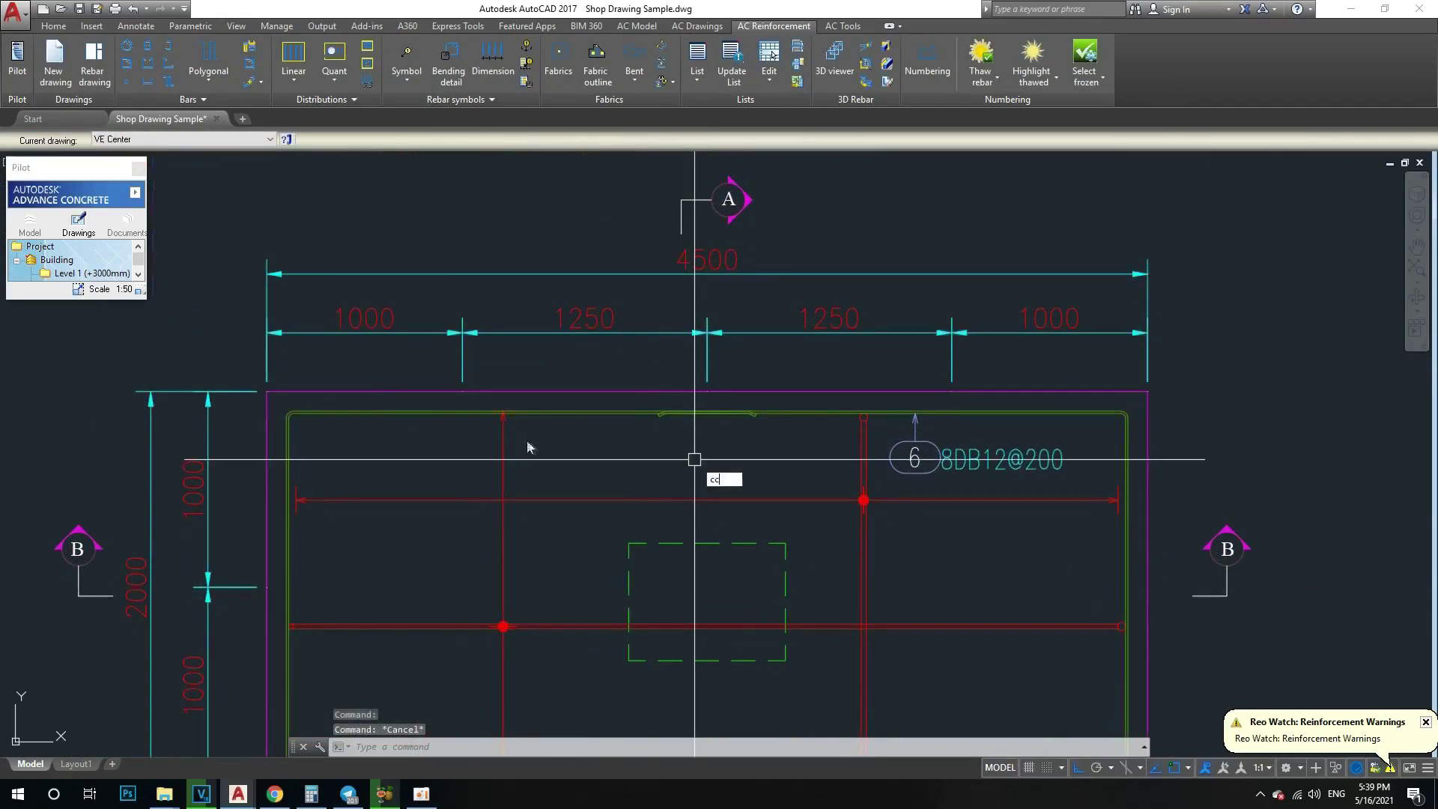
# Step: Start a new quantity symbol on the top bar, then abandon it
pyautogui.press('Escape')
pyautogui.press('Escape')
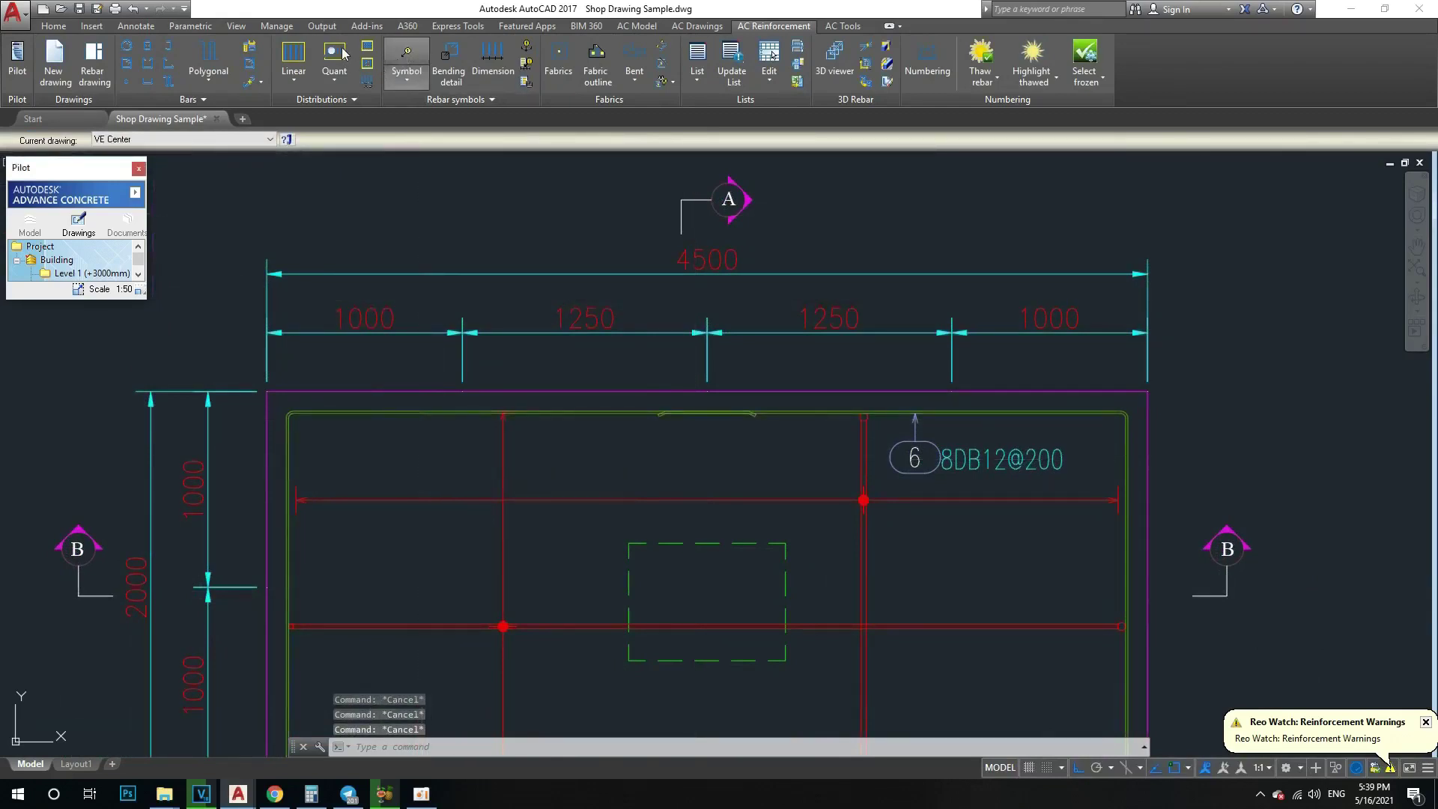
pyautogui.click(345, 69)
pyautogui.click(385, 411)
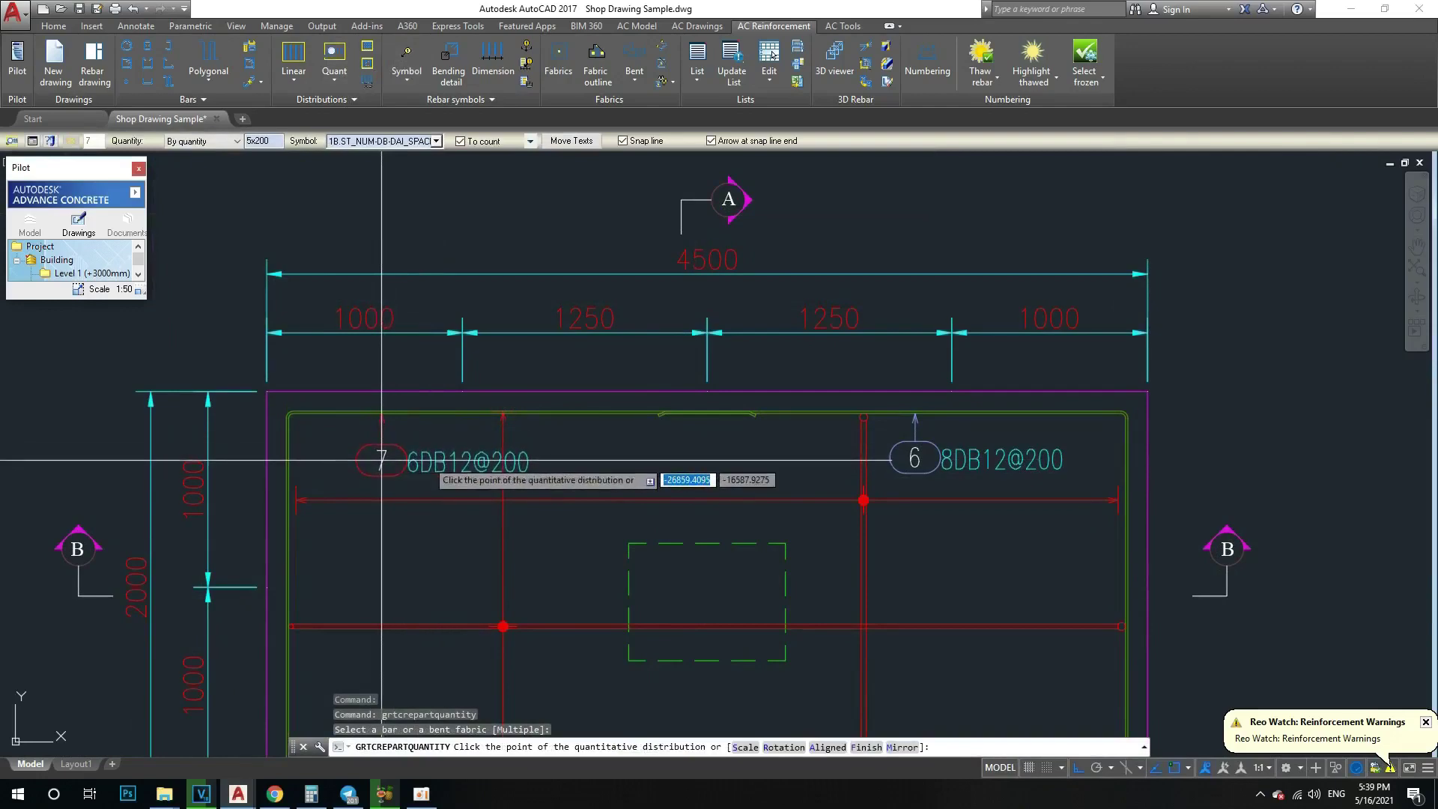
pyautogui.press('Escape')
# Step: Copy the 8DB12@200 symbol with CO to the left side of the top rebar plan
pyautogui.moveTo(863, 470); pyautogui.dragTo(904, 451, button='middle')
pyautogui.click(951, 439)
pyautogui.write('co')
pyautogui.press('Return')
pyautogui.click(873, 457)
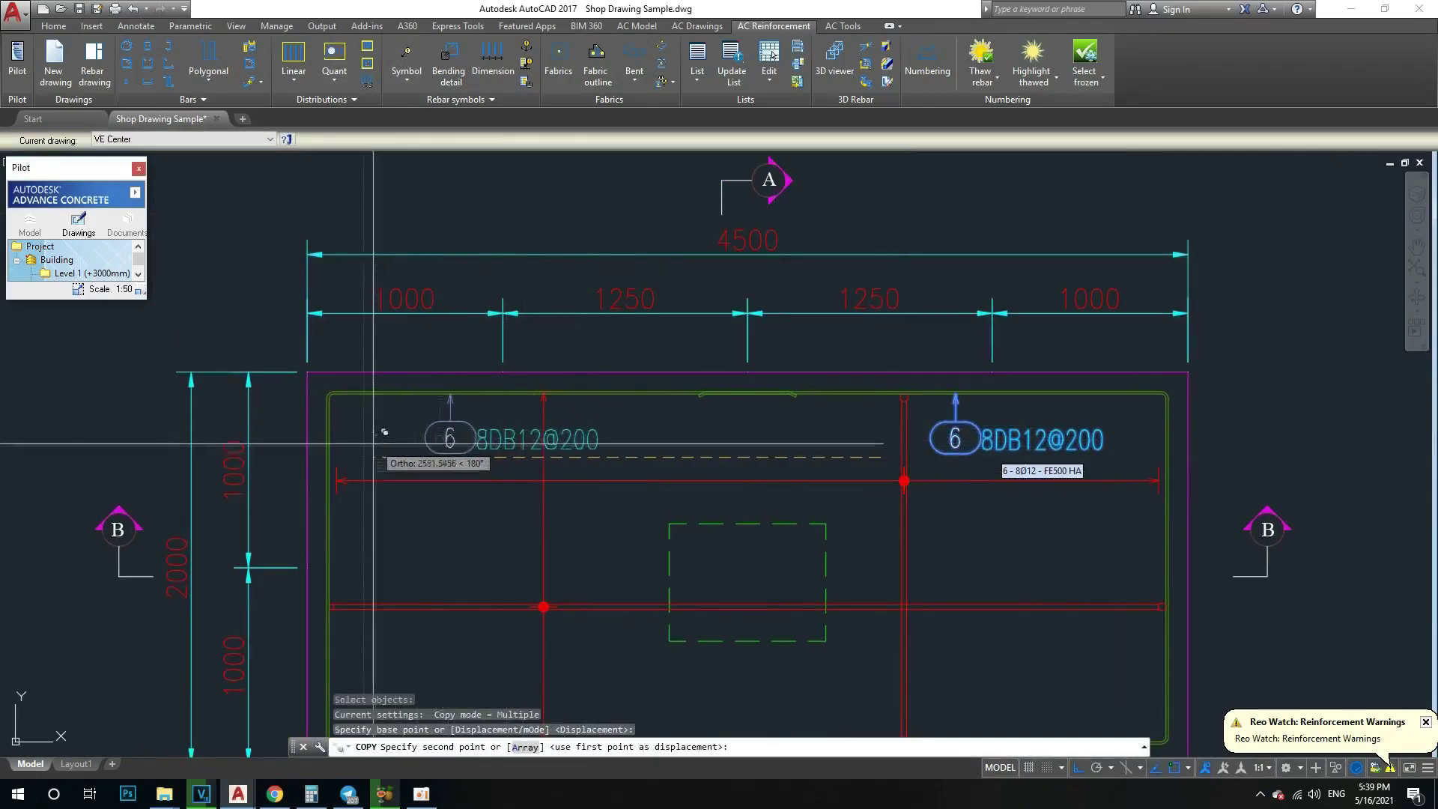
pyautogui.click(336, 457)
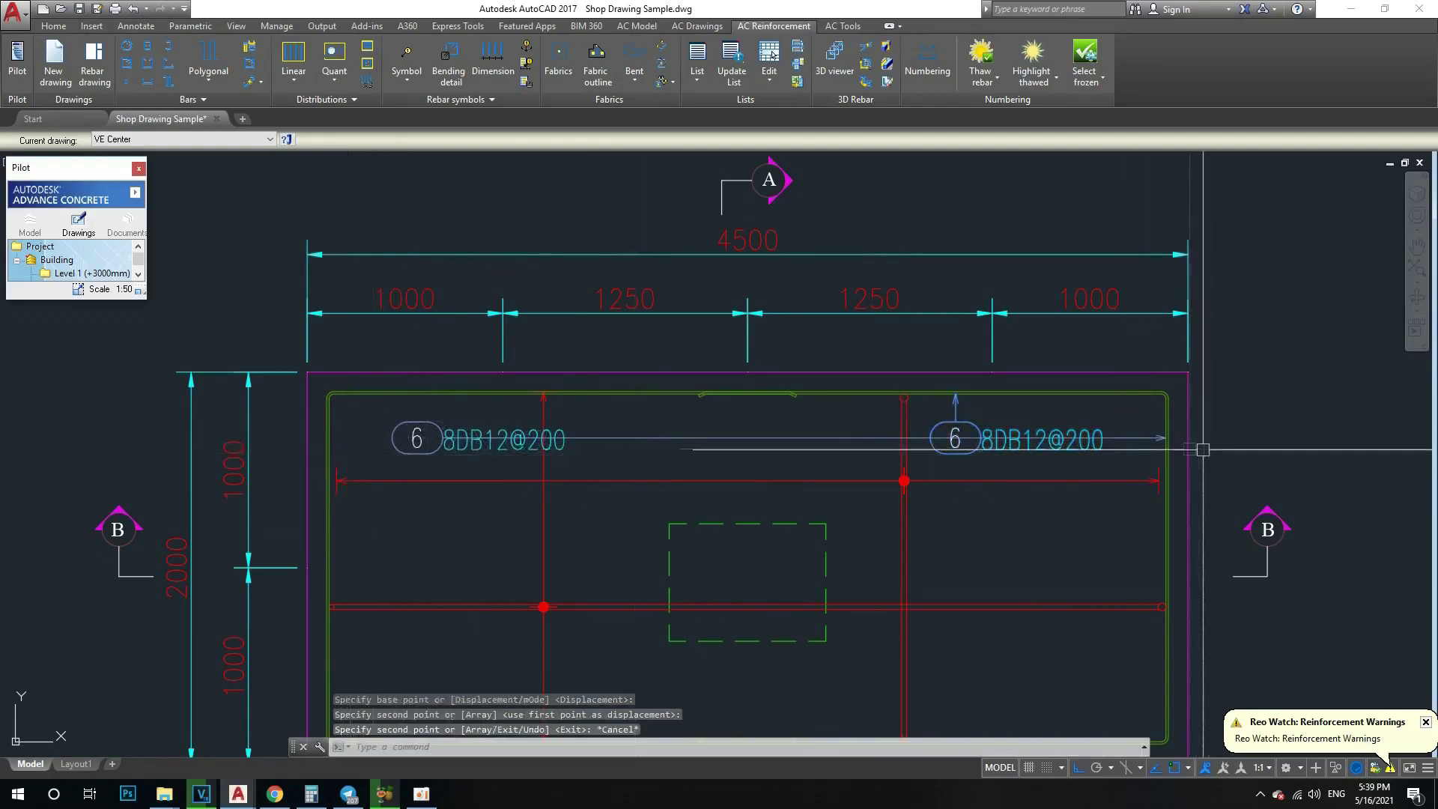
pyautogui.press('Escape')
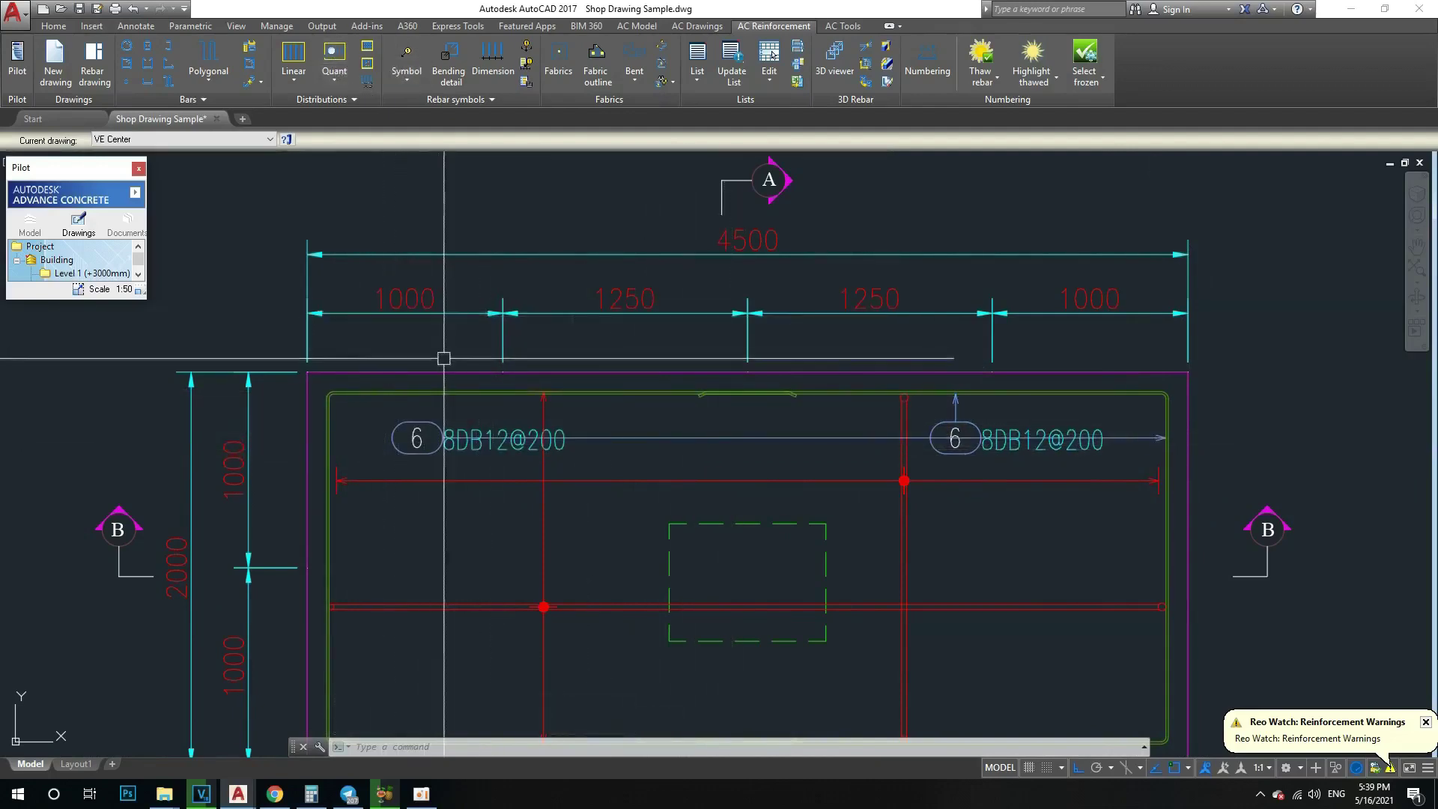
# Step: Check the right and left 8DB12@200 symbols by selecting each in turn
pyautogui.scroll(2, 509, 446)
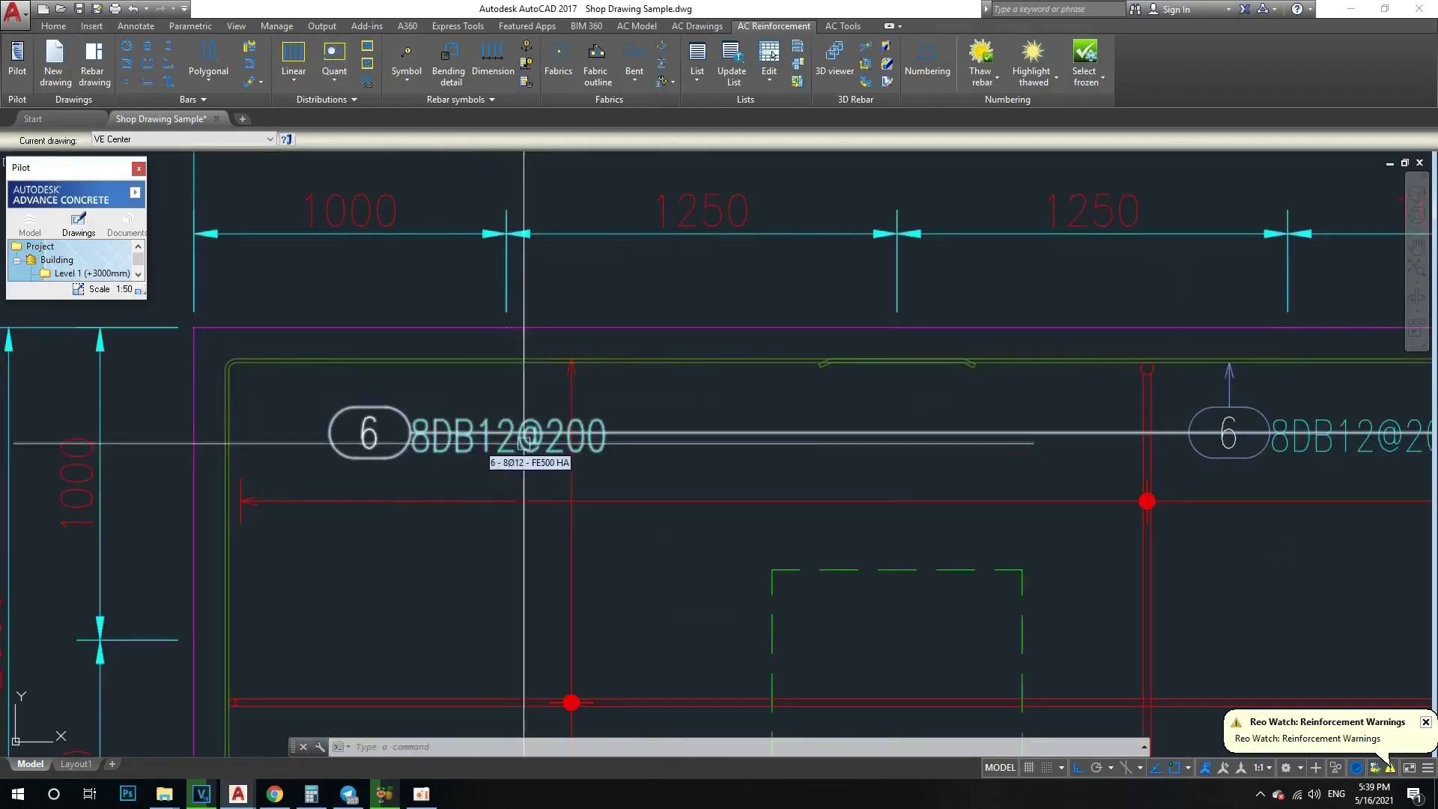
pyautogui.scroll(-2, 454, 451)
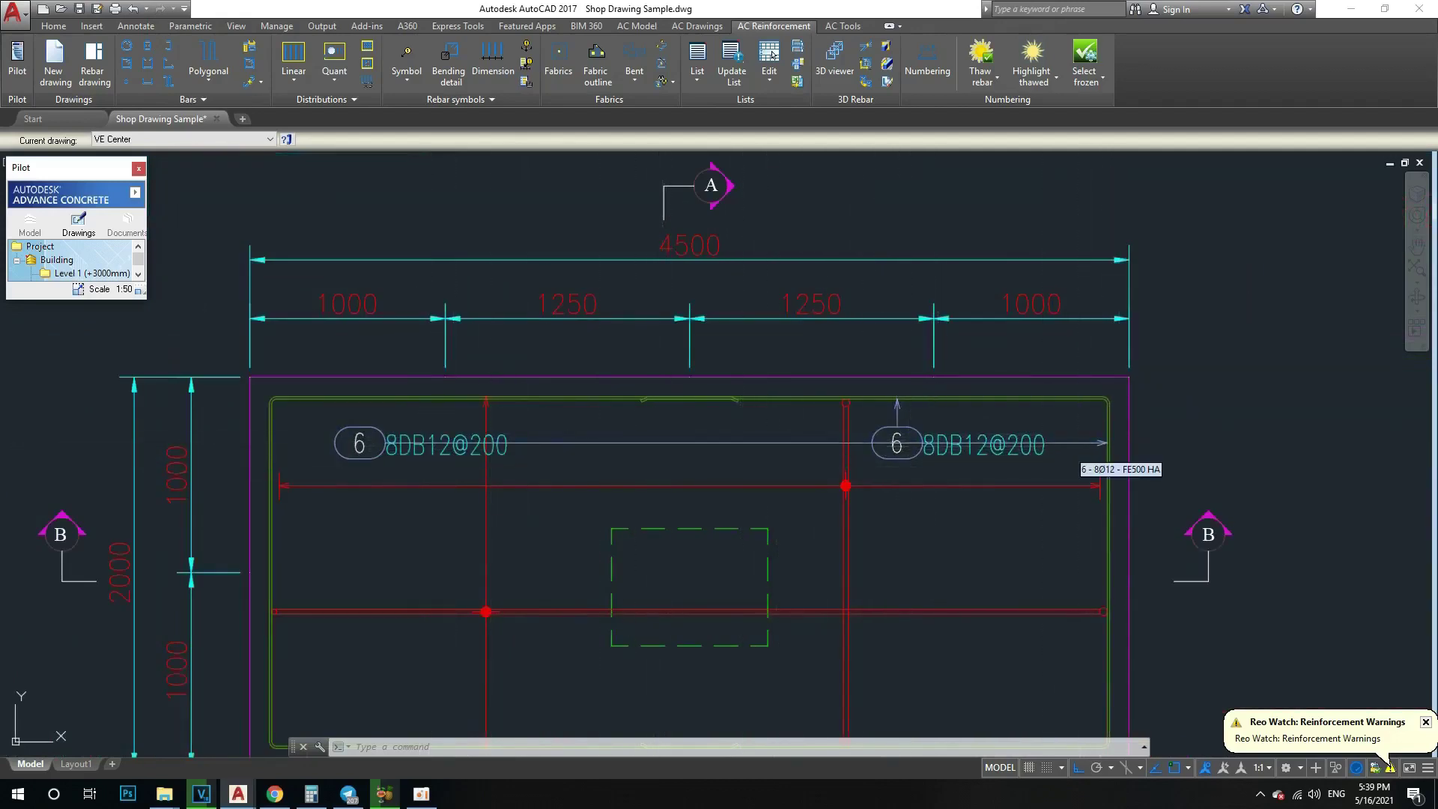
pyautogui.click(1077, 445)
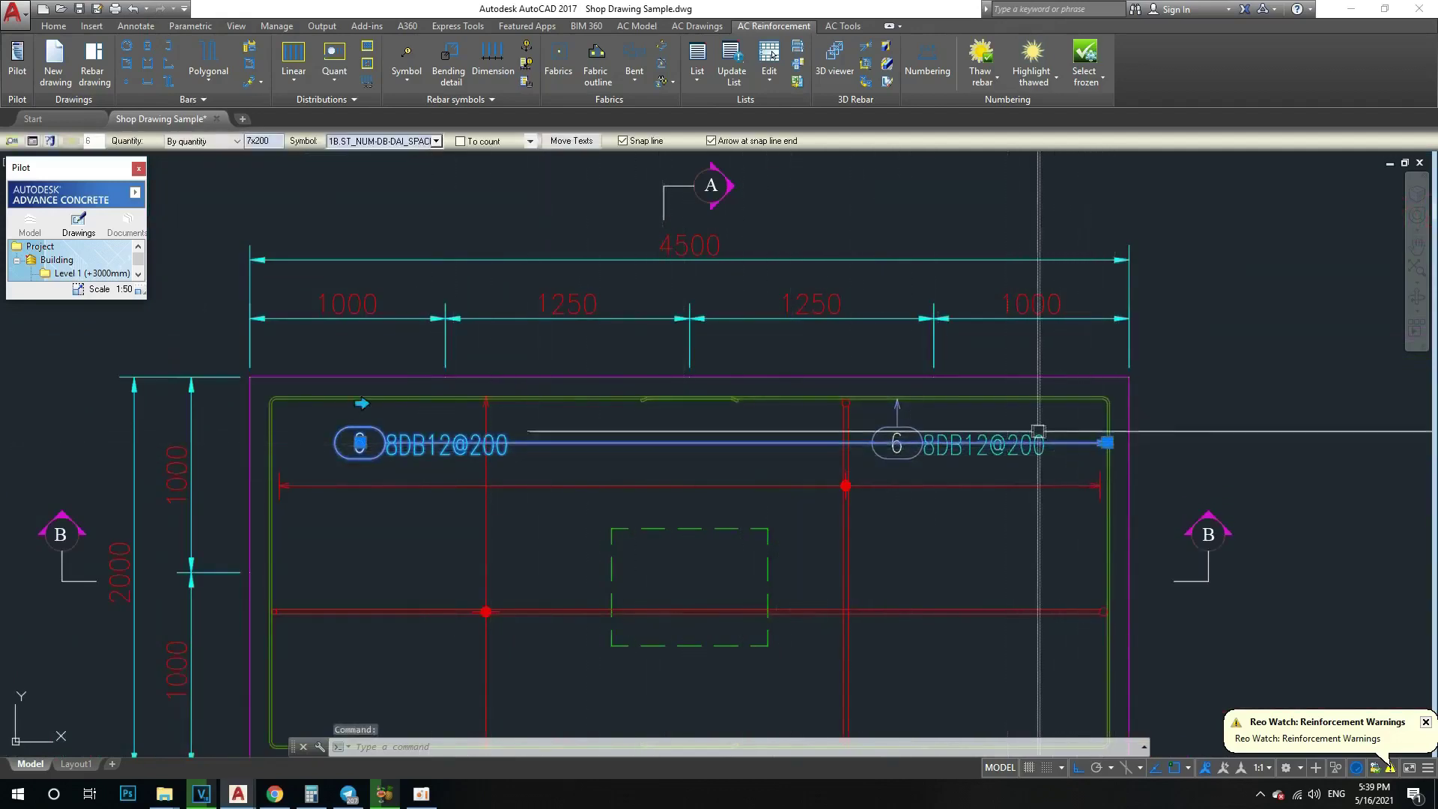
pyautogui.press('Escape')
pyautogui.press('Escape')
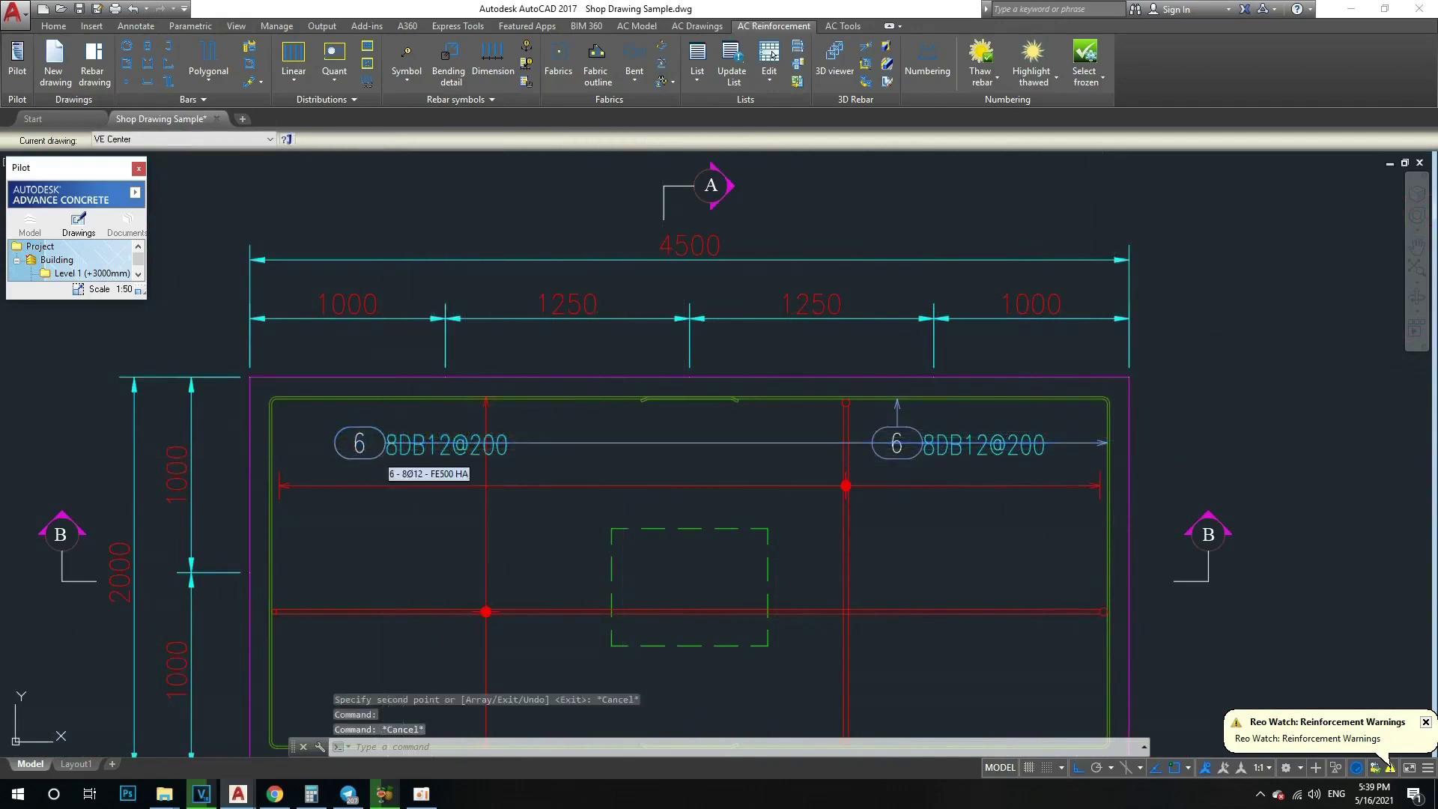
pyautogui.click(388, 450)
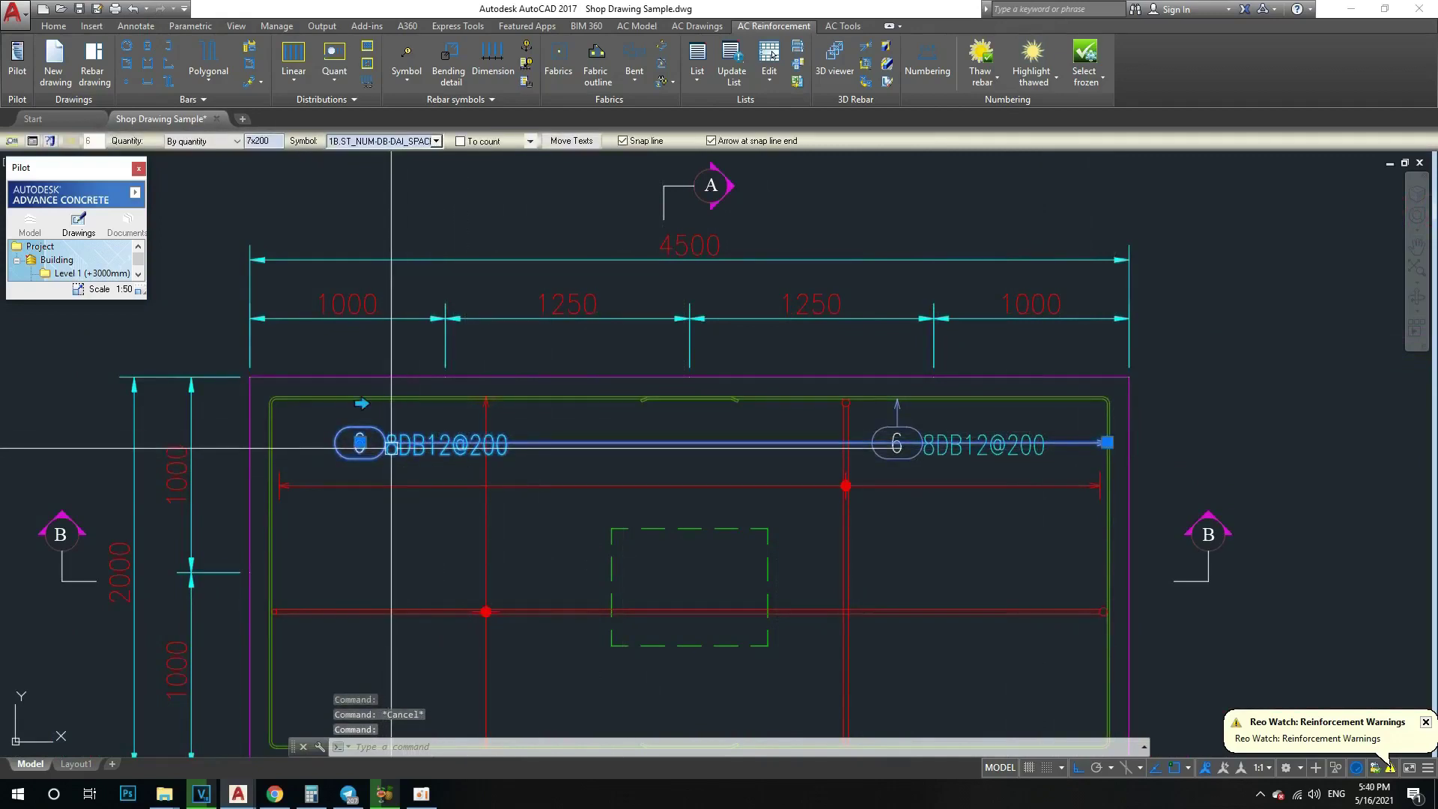
# Step: Retarget the left 8DB12@200 symbol to the adjacent bar so it reads 7 8DB12@200
pyautogui.rightClick(391, 448)
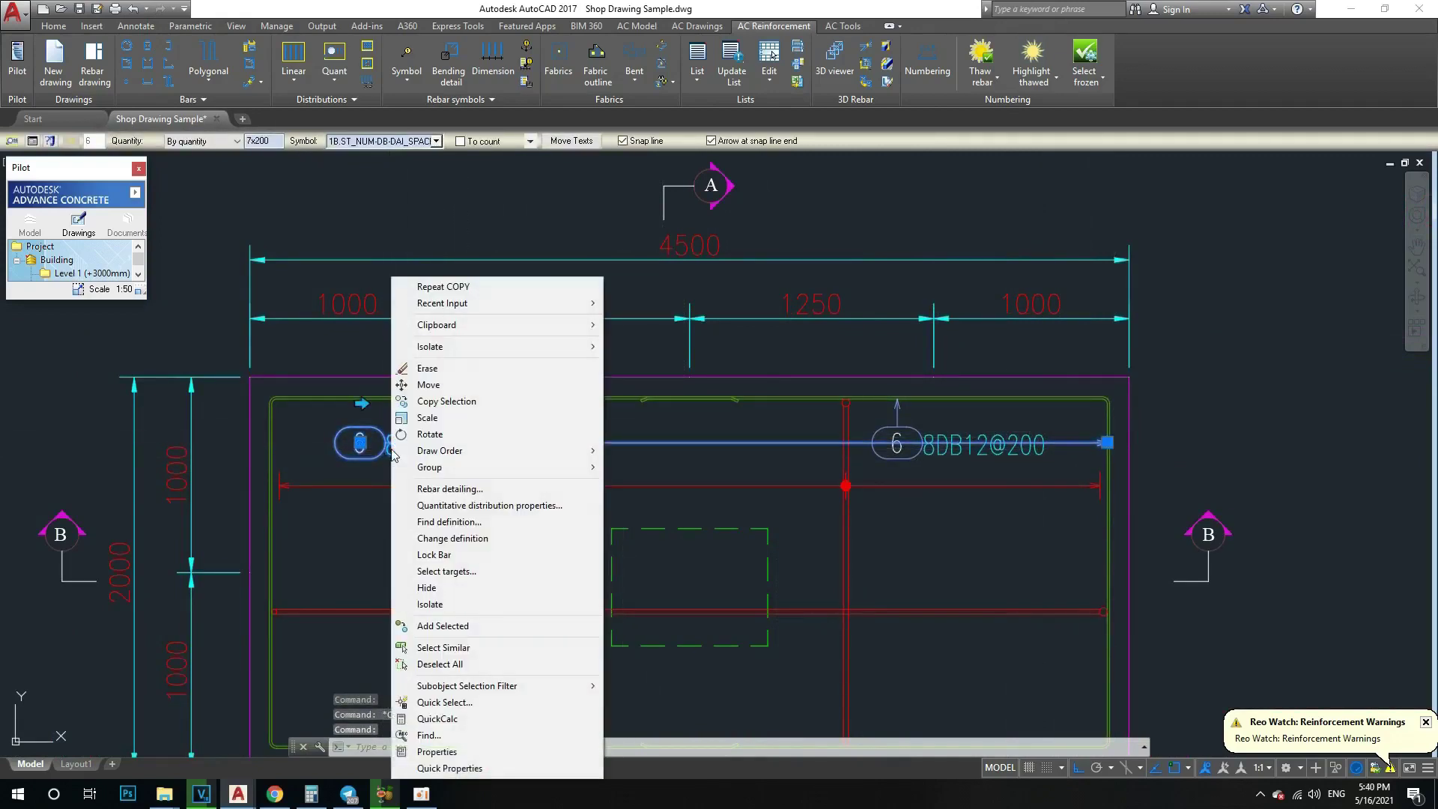
pyautogui.click(458, 576)
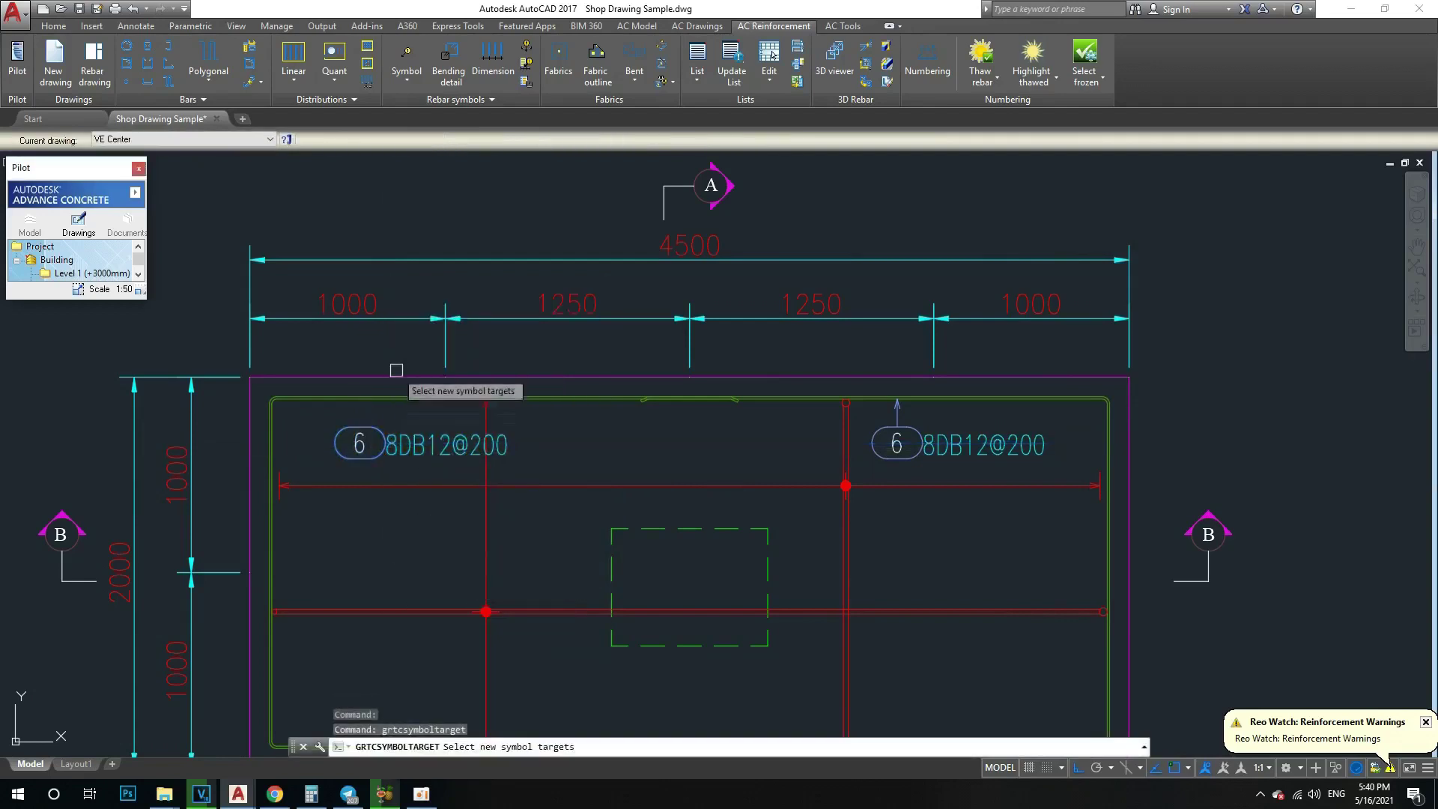
pyautogui.click(388, 398)
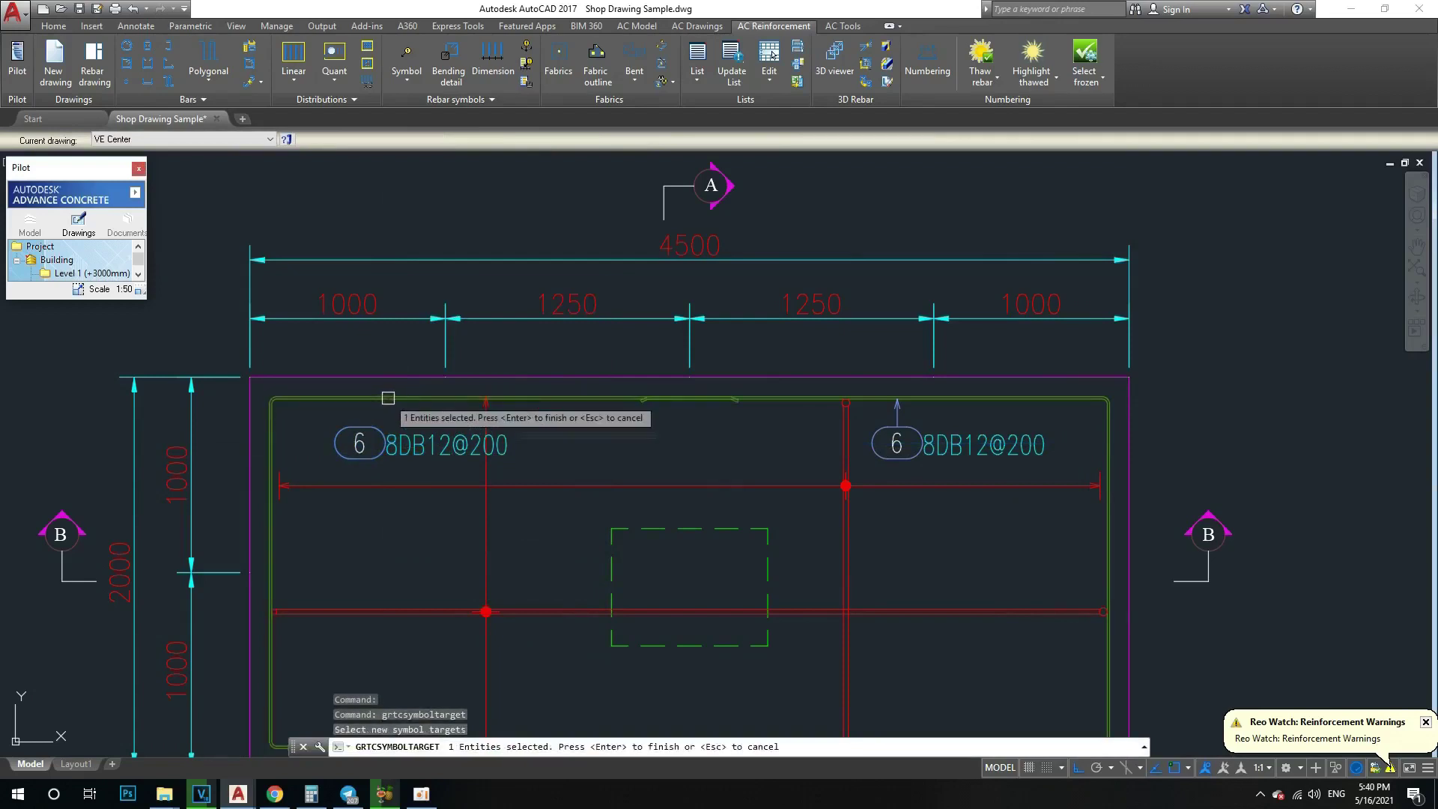
pyautogui.click(434, 415)
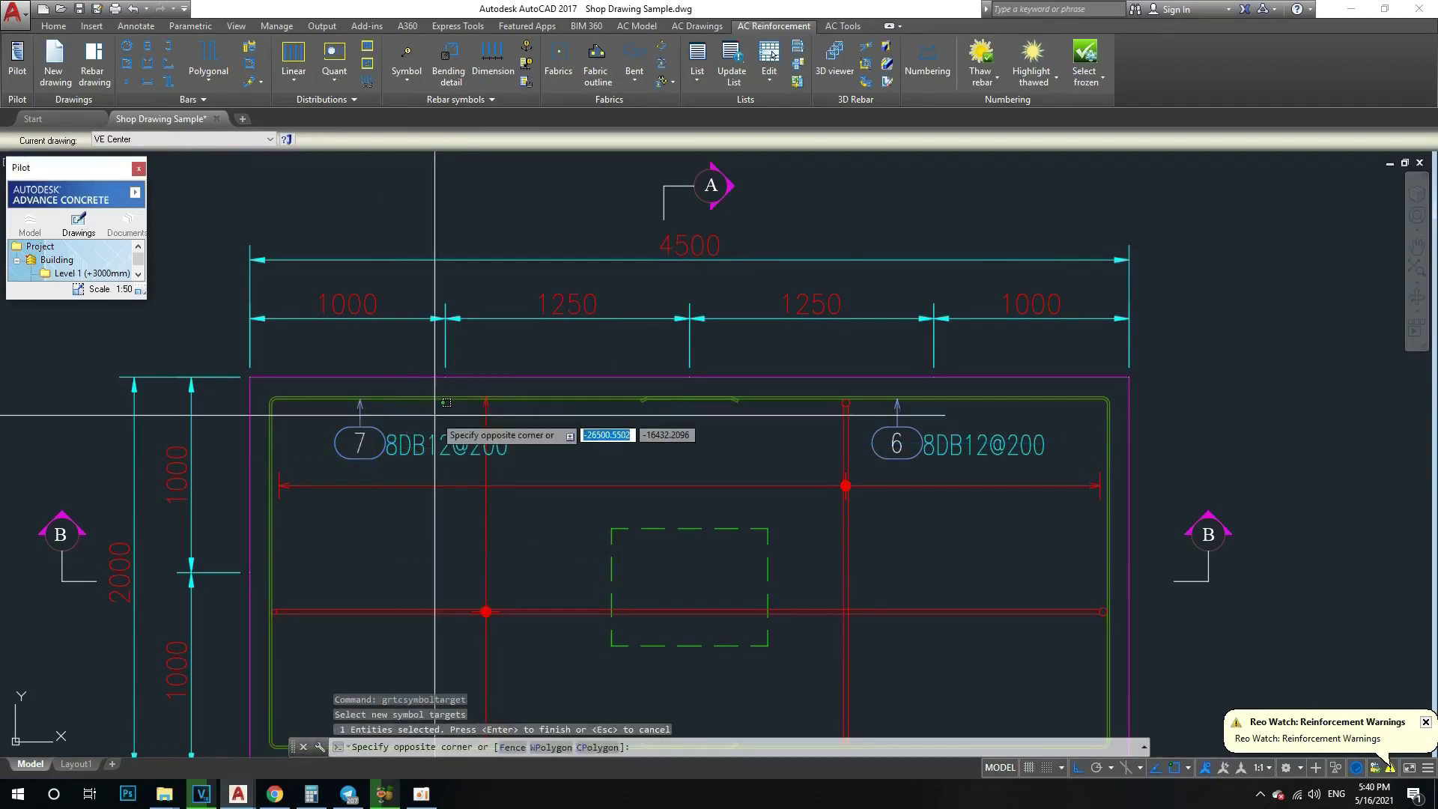
pyautogui.press('Escape')
pyautogui.scroll(3, 434, 415)
pyautogui.scroll(-3, 486, 397)
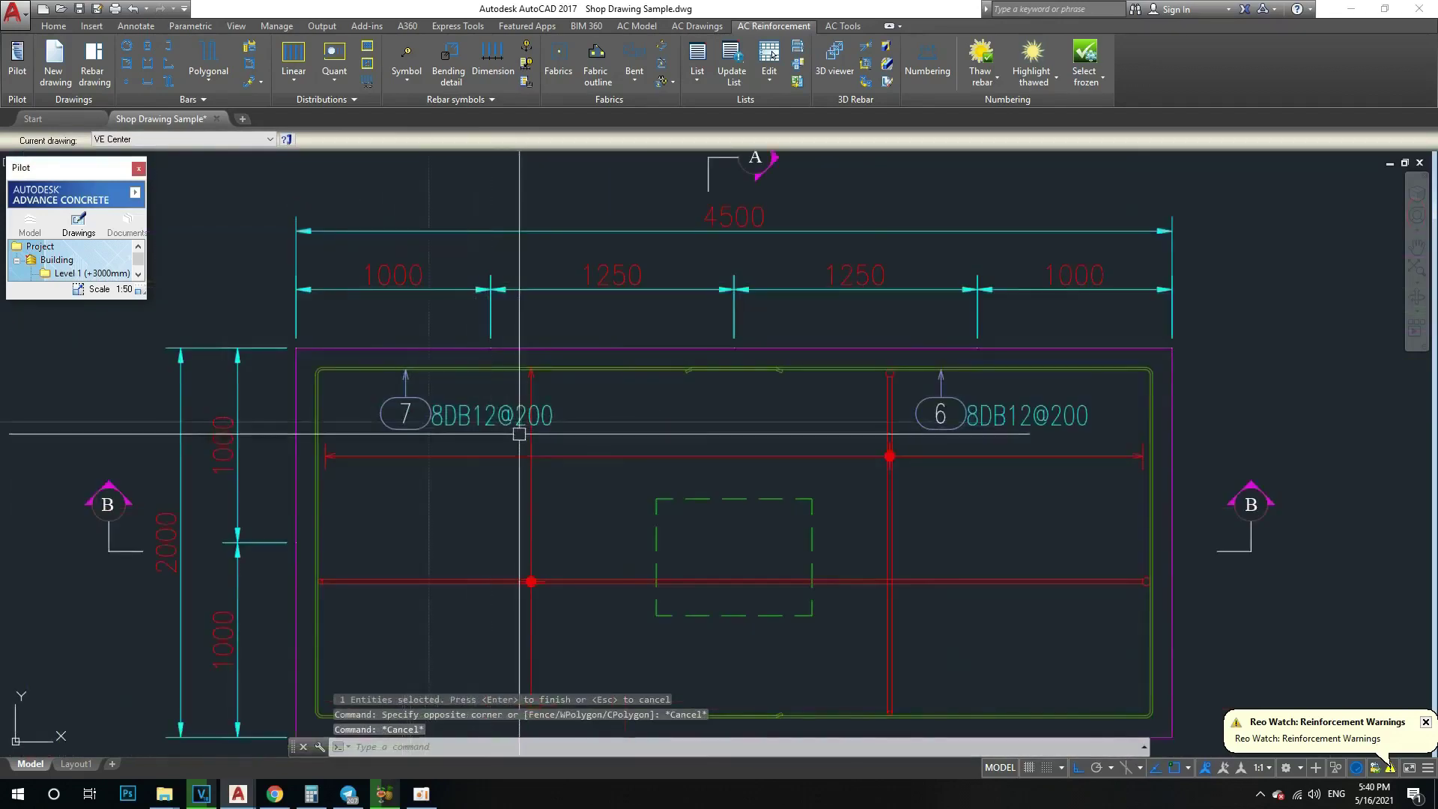
pyautogui.scroll(-1, 449, 419)
pyautogui.scroll(-5, 498, 427)
pyautogui.scroll(1, 546, 459)
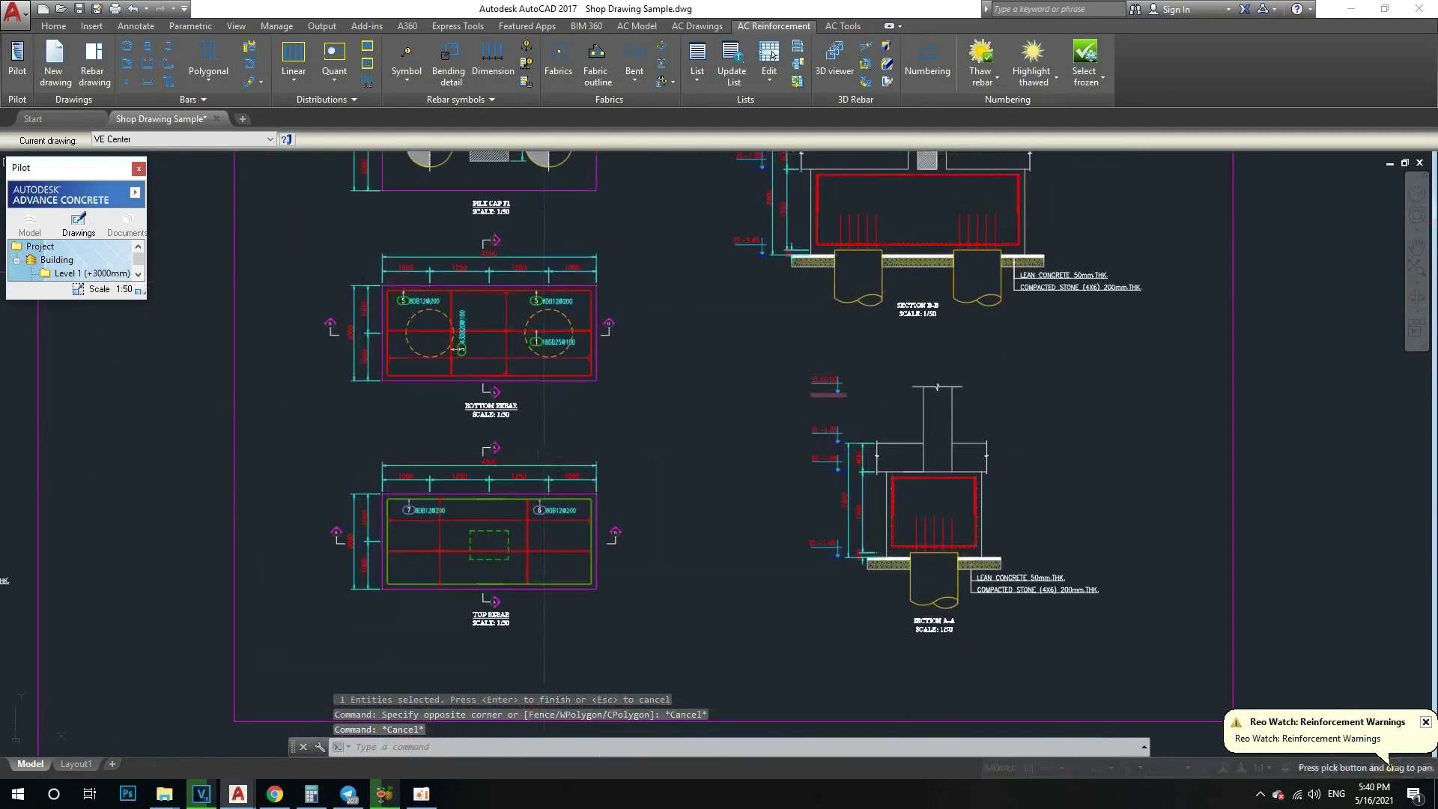
pyautogui.scroll(2, 547, 472)
pyautogui.scroll(2, 549, 449)
# Step: Place a 1 19DB25@100 rebar symbol below the horizontal bar of the top rebar plan
pyautogui.moveTo(411, 507)
pyautogui.mouseDown(button='middle')
pyautogui.moveTo(468, 485)
pyautogui.moveTo(558, 504)
pyautogui.mouseUp(button='middle')
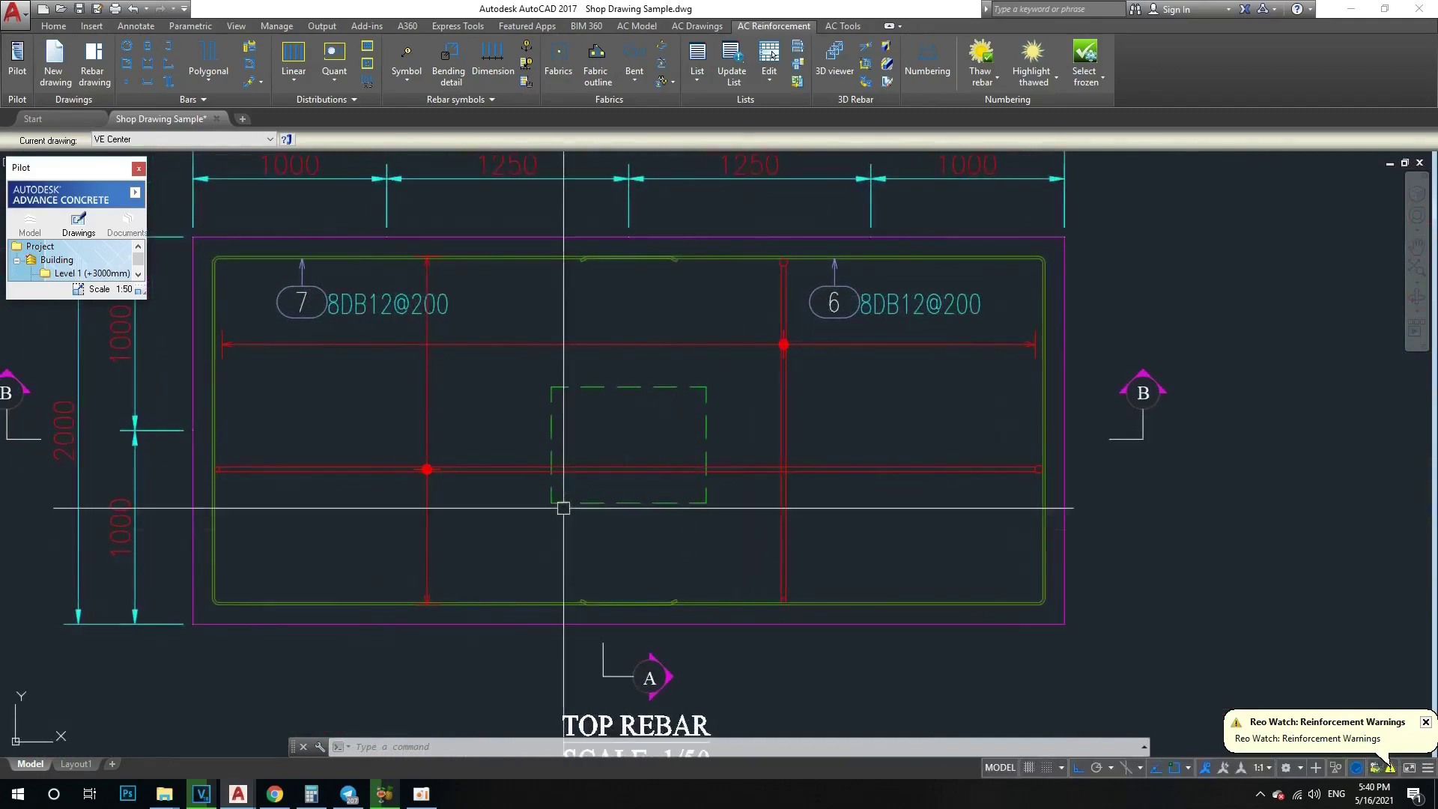
pyautogui.click(406, 58)
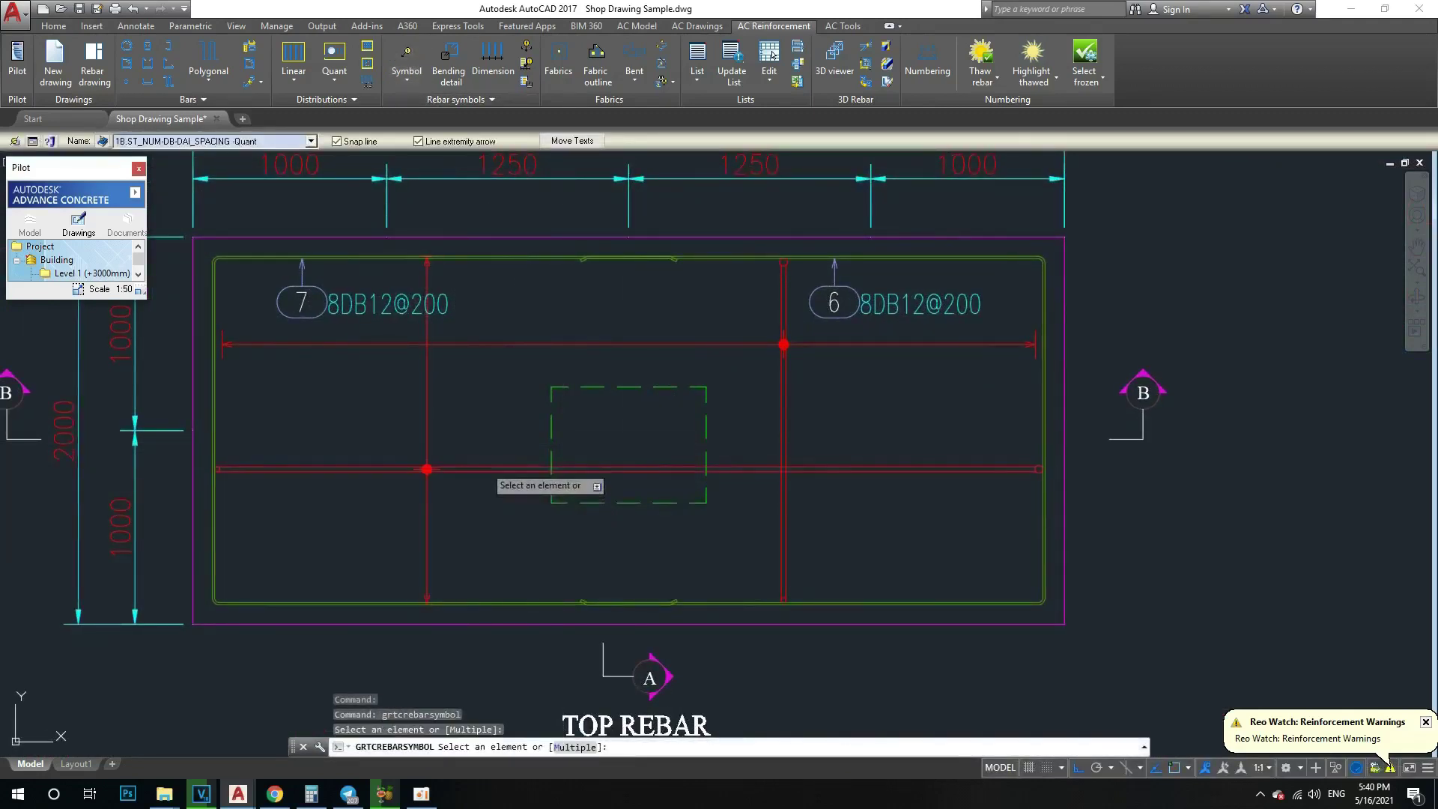
pyautogui.click(483, 470)
pyautogui.scroll(2, 473, 504)
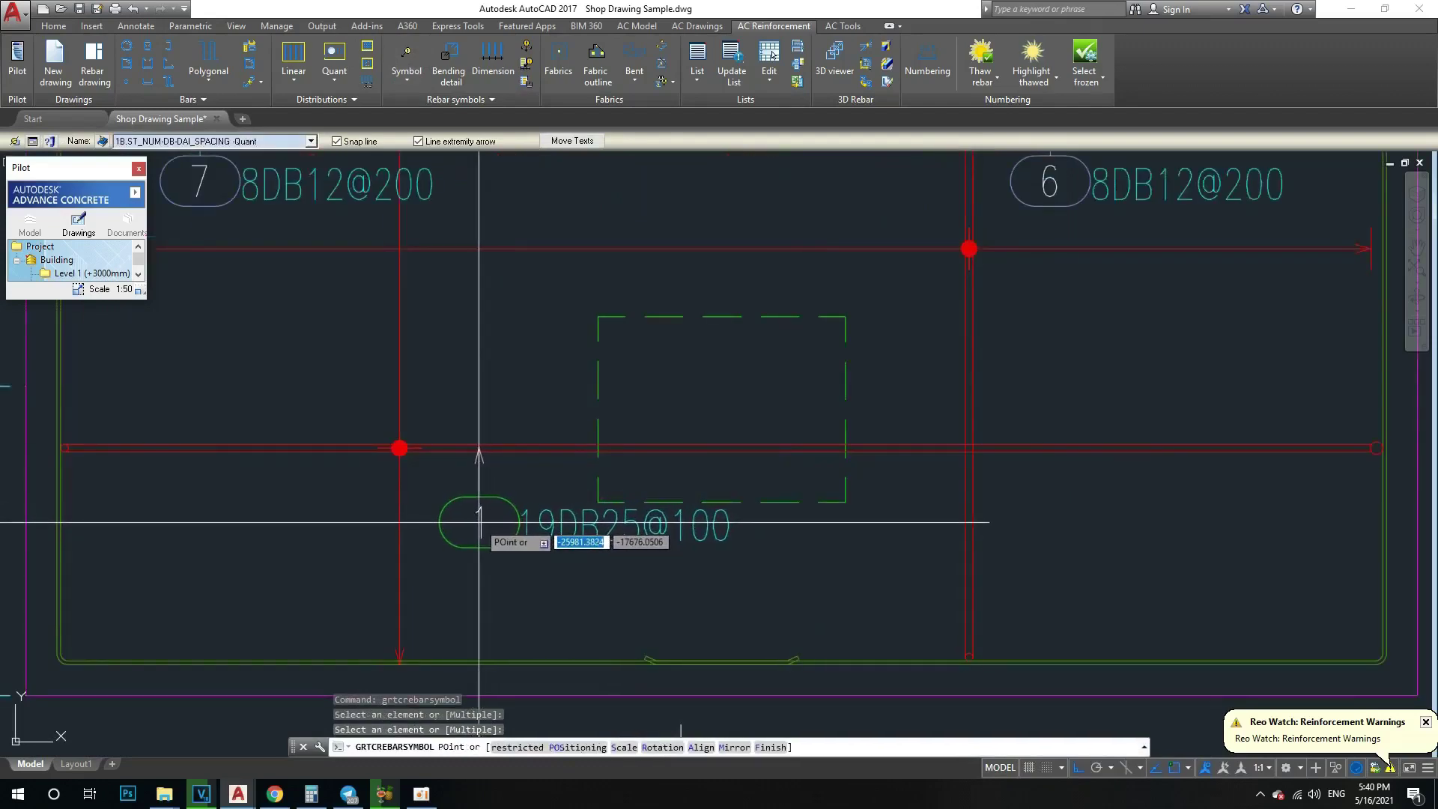
pyautogui.click(479, 522)
# Step: Add a 2 43DB25@100 symbol for the vertical bar, rotated 90° to run vertically
pyautogui.moveTo(890, 512); pyautogui.dragTo(541, 511, button='middle')
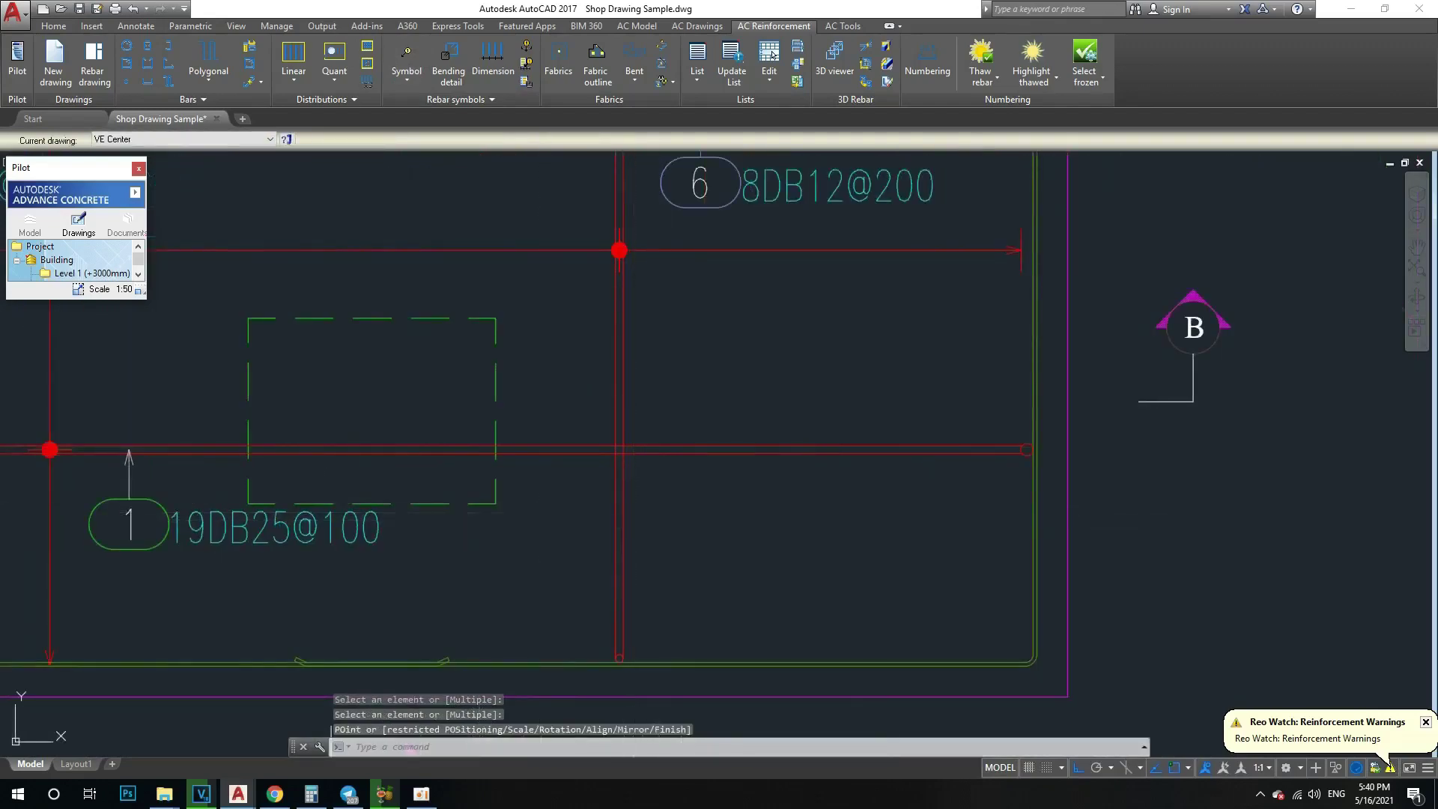
pyautogui.press('Return')
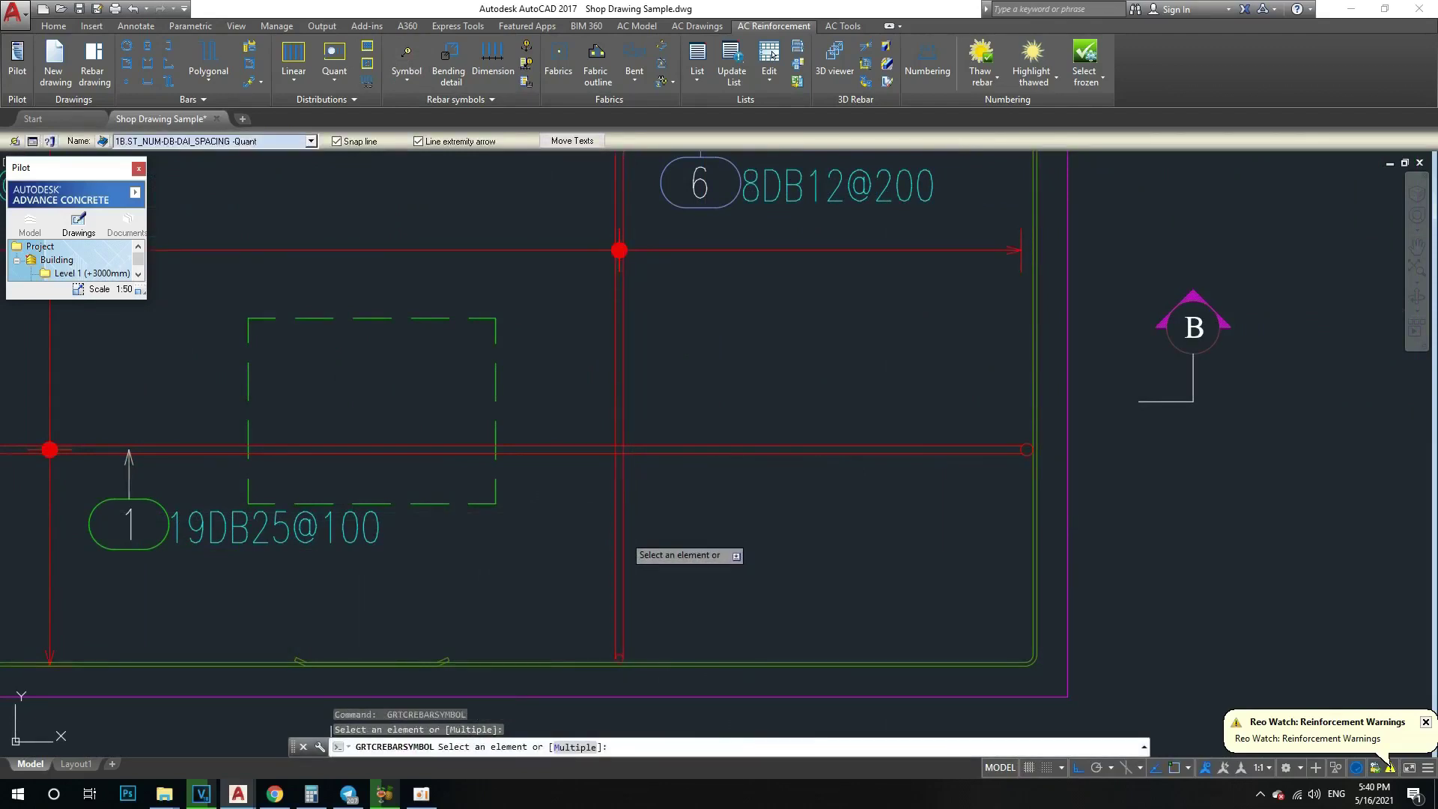
pyautogui.click(623, 553)
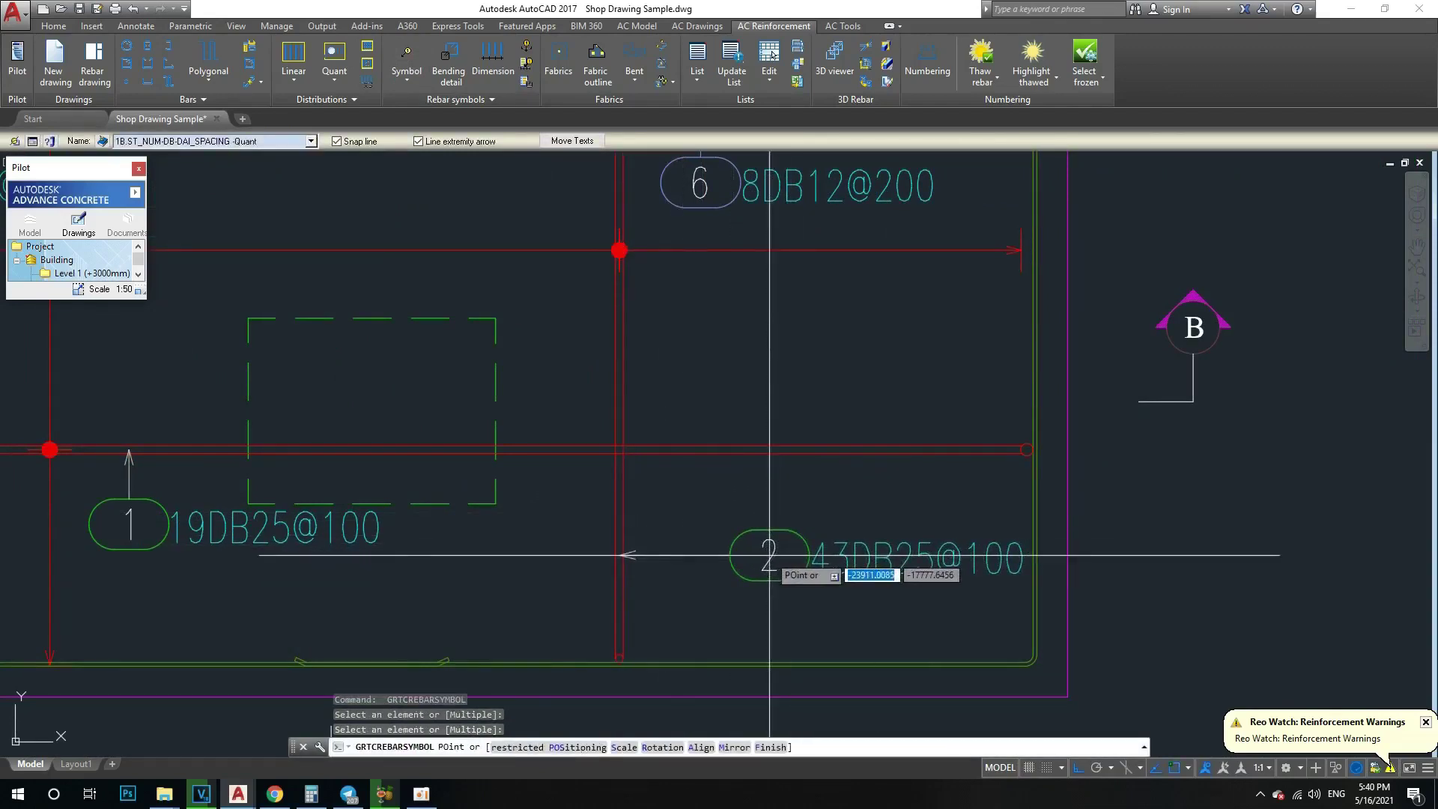
pyautogui.write('r')
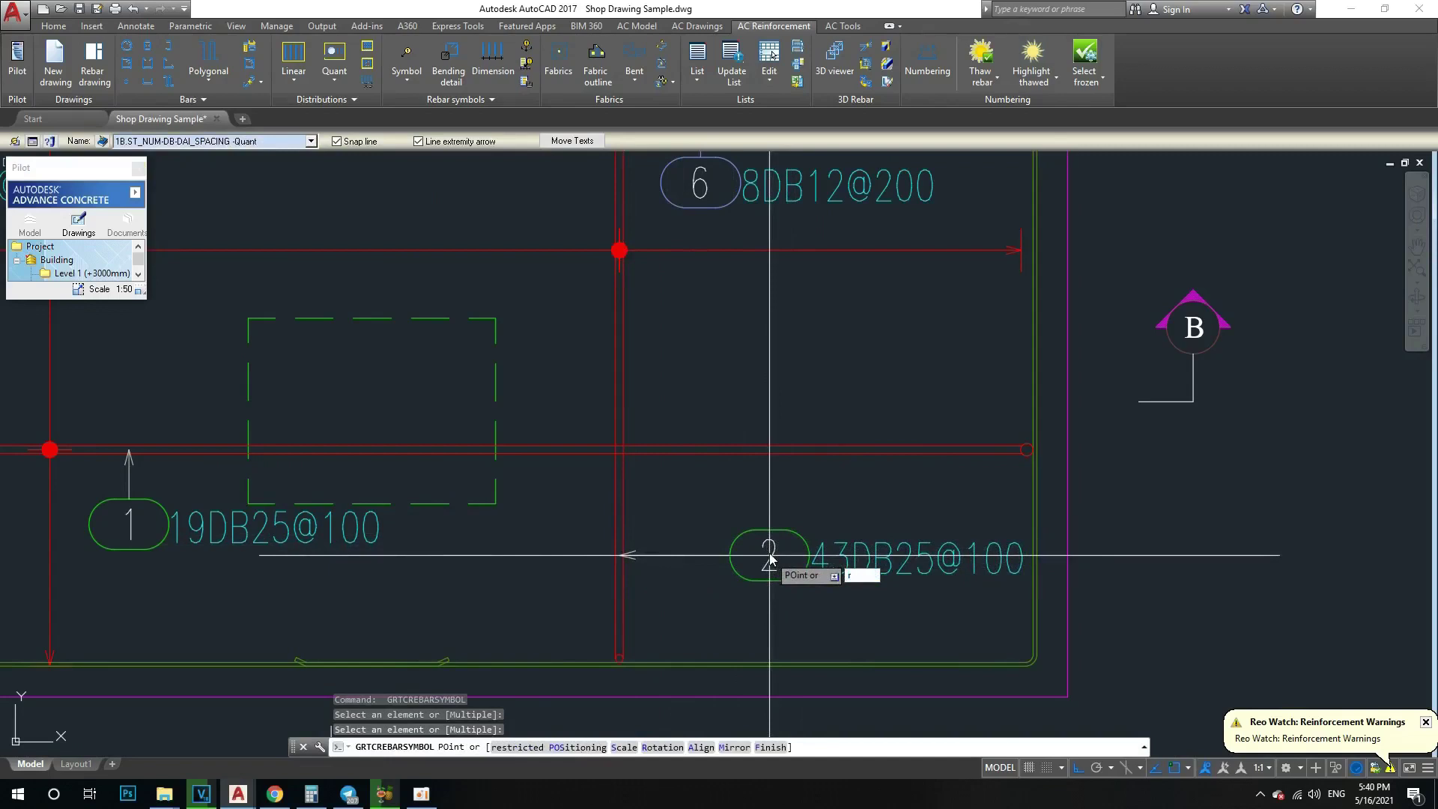
pyautogui.press('Return')
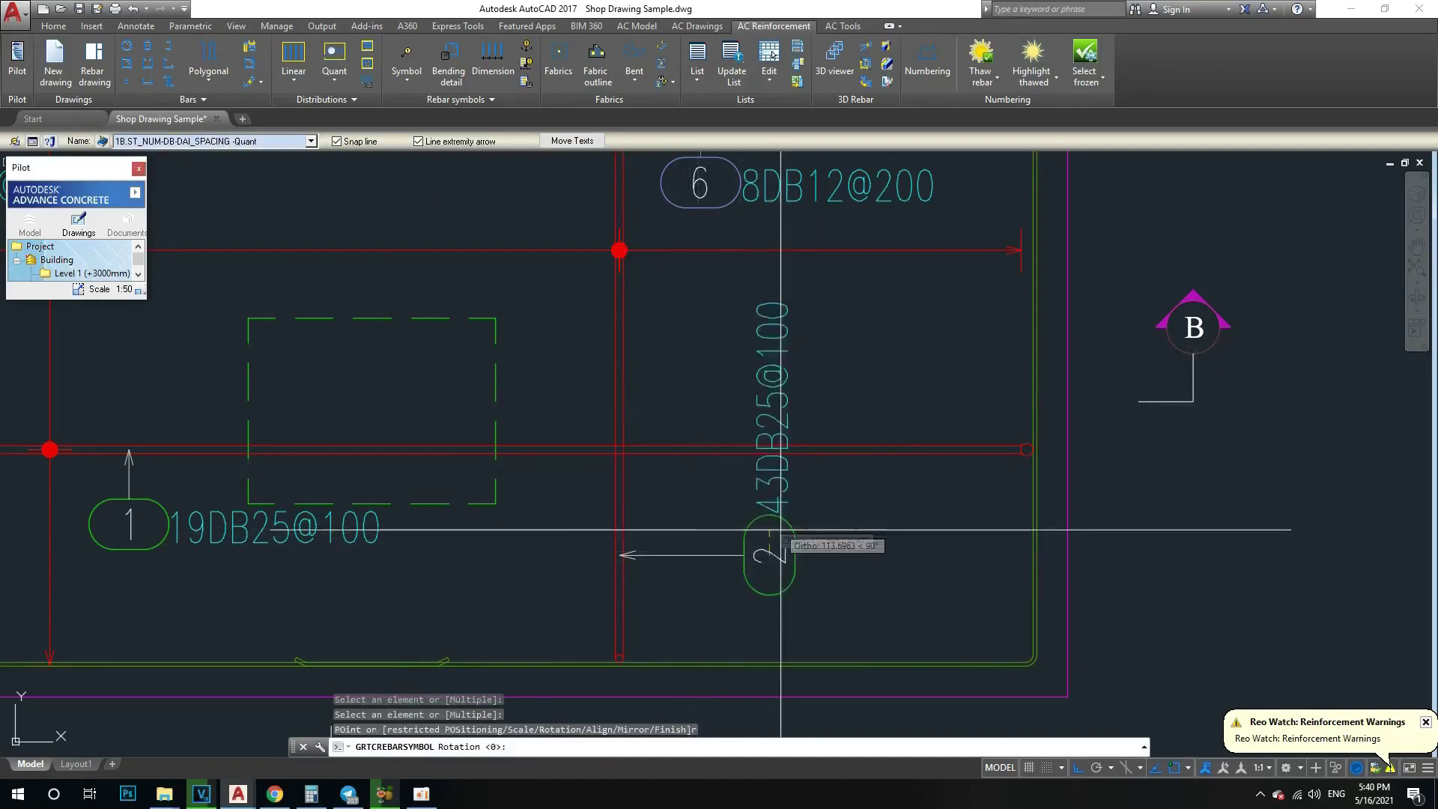
pyautogui.click(786, 334)
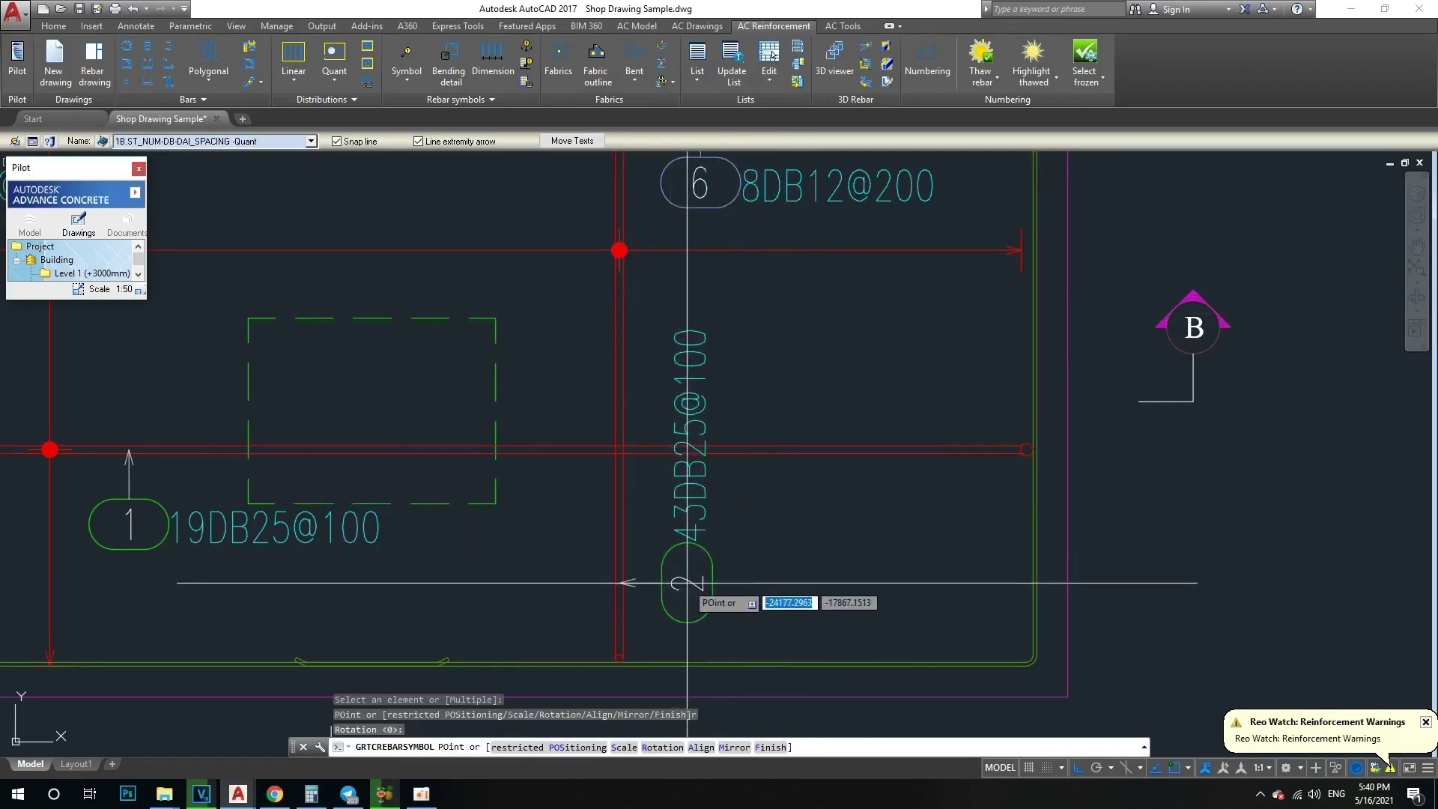
pyautogui.click(687, 582)
pyautogui.scroll(-3, 760, 475)
pyautogui.scroll(-2, 691, 509)
pyautogui.scroll(1, 684, 482)
pyautogui.scroll(-2, 684, 494)
pyautogui.scroll(3, 683, 495)
pyautogui.press('Escape')
pyautogui.scroll(-3, 633, 452)
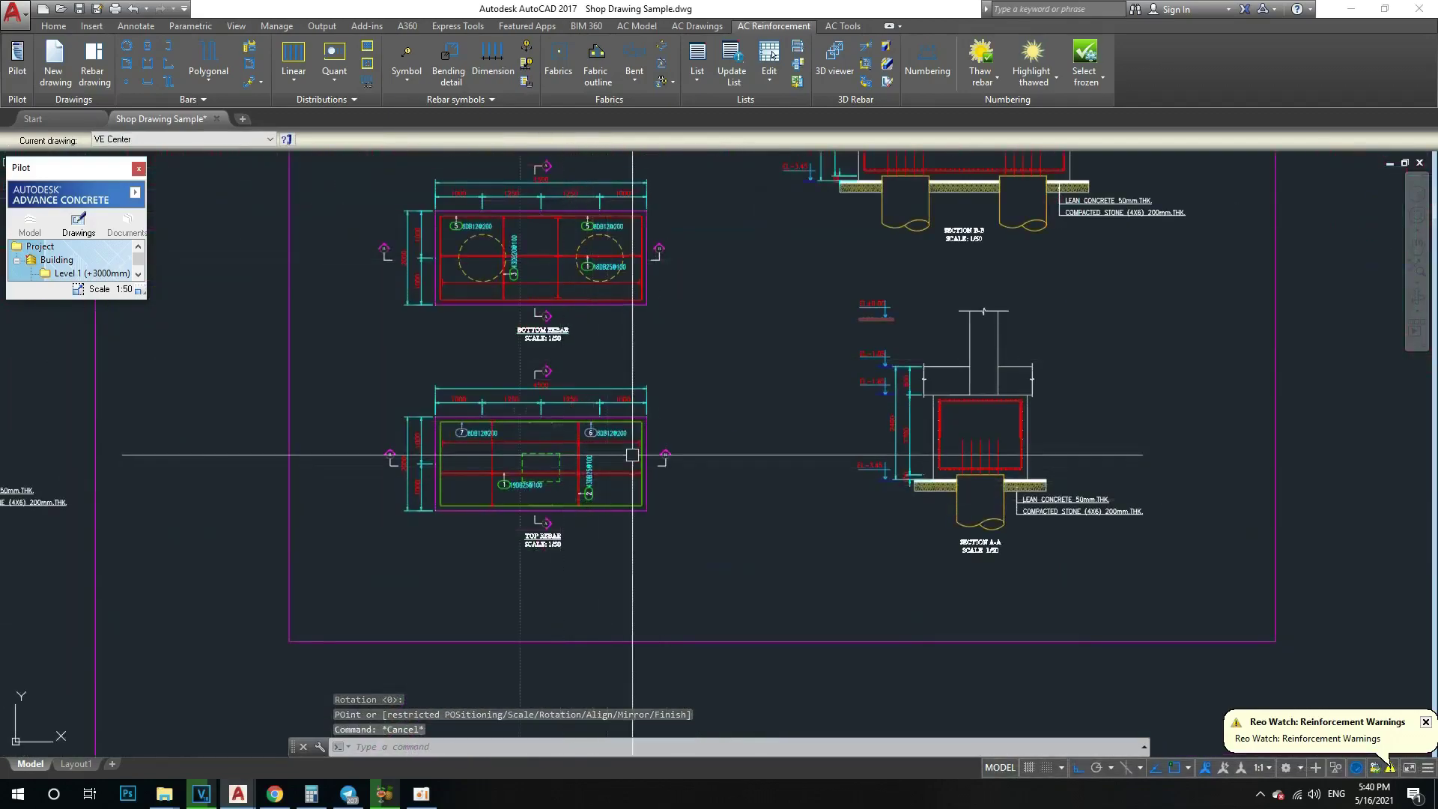
pyautogui.scroll(2, 632, 452)
pyautogui.moveTo(632, 452)
pyautogui.mouseDown(button='middle')
pyautogui.moveTo(546, 348)
pyautogui.moveTo(568, 421)
pyautogui.mouseUp(button='middle')
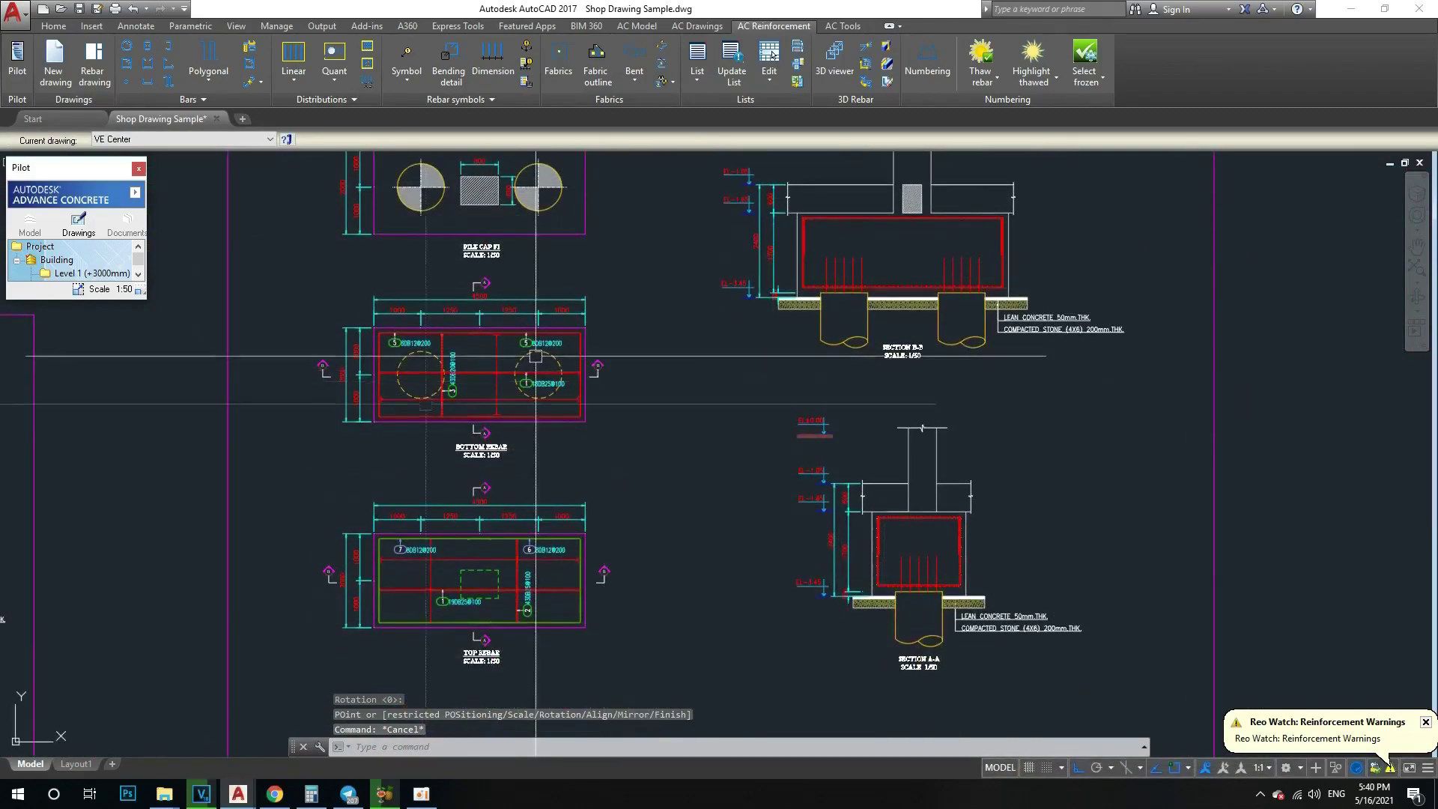
pyautogui.scroll(1, 562, 398)
pyautogui.scroll(2, 375, 427)
pyautogui.moveTo(546, 408); pyautogui.dragTo(582, 385, button='middle')
pyautogui.scroll(-3, 582, 385)
pyautogui.scroll(-1, 659, 435)
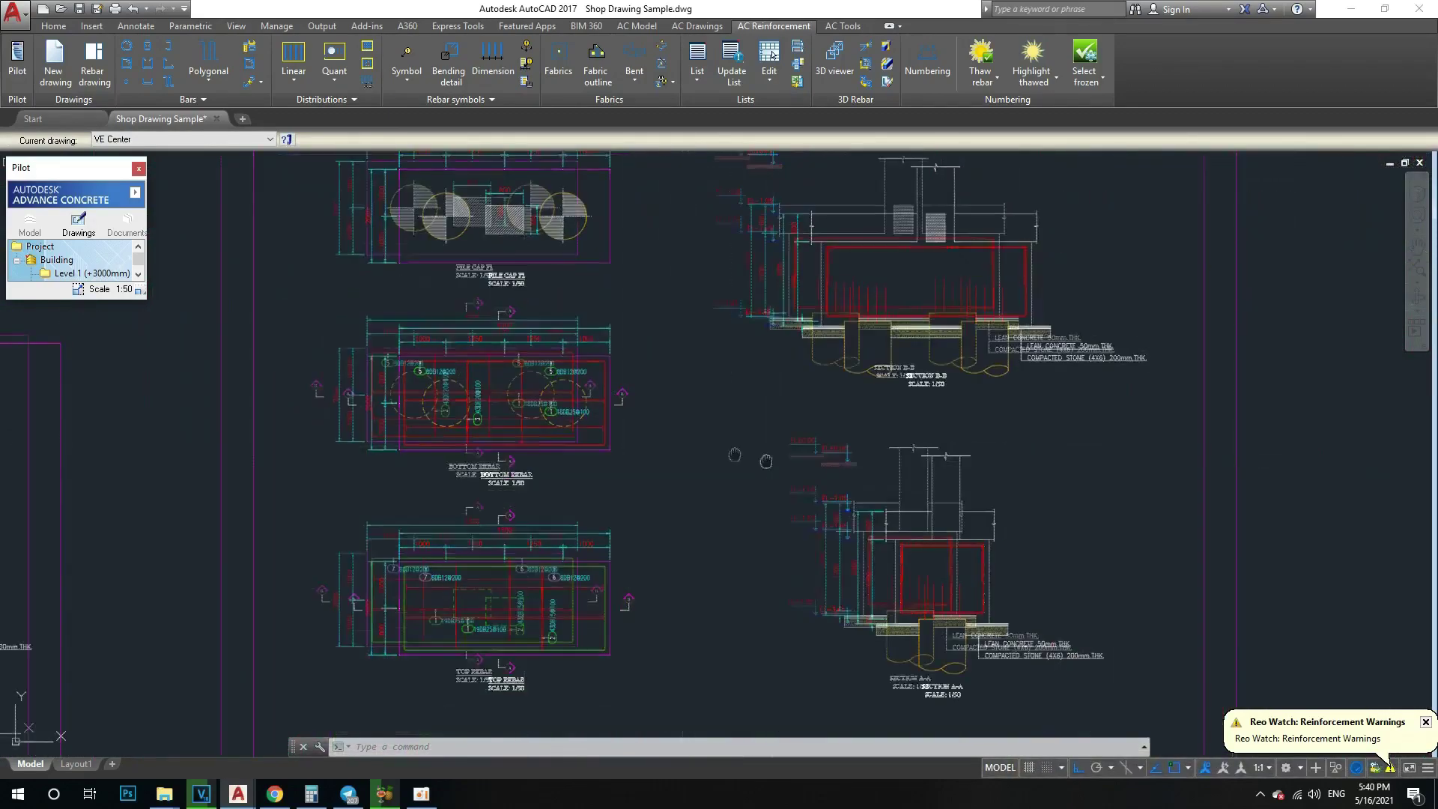
pyautogui.scroll(3, 346, 375)
pyautogui.scroll(-3, 327, 418)
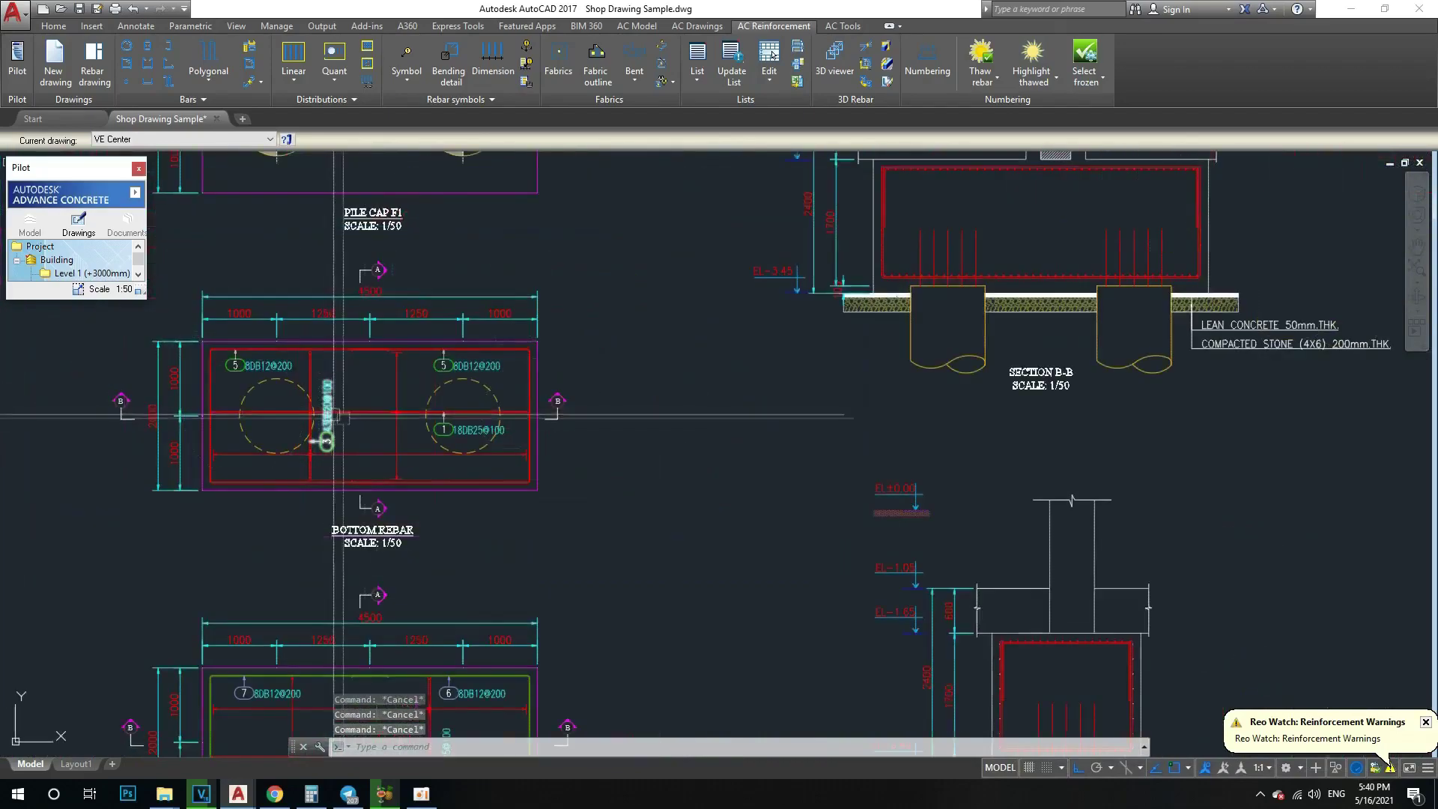
pyautogui.moveTo(684, 452)
pyautogui.mouseDown(button='middle')
pyautogui.moveTo(821, 274)
pyautogui.moveTo(732, 317)
pyautogui.mouseUp(button='middle')
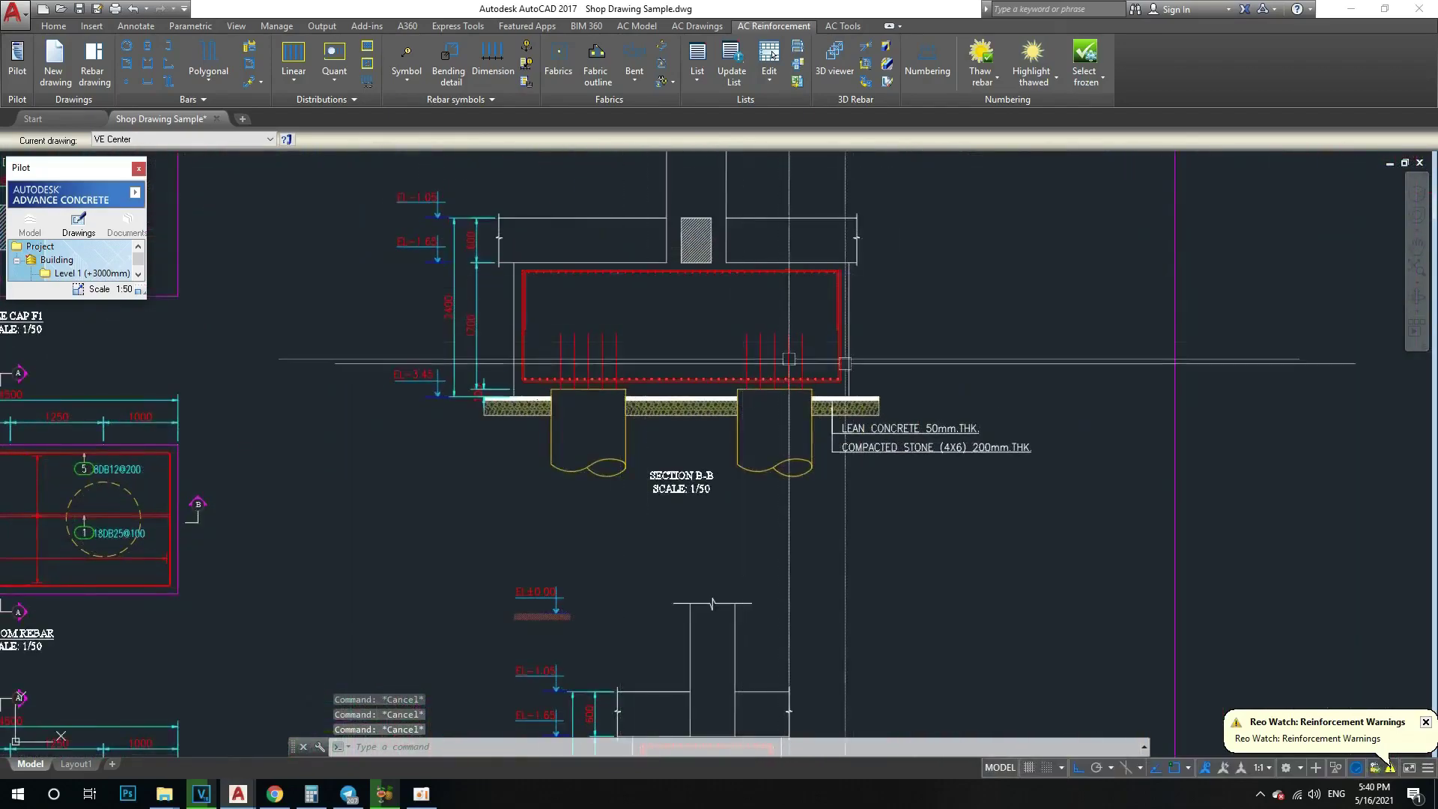
pyautogui.scroll(2, 633, 355)
pyautogui.scroll(-3, 690, 360)
pyautogui.moveTo(689, 359); pyautogui.dragTo(867, 332, button='middle')
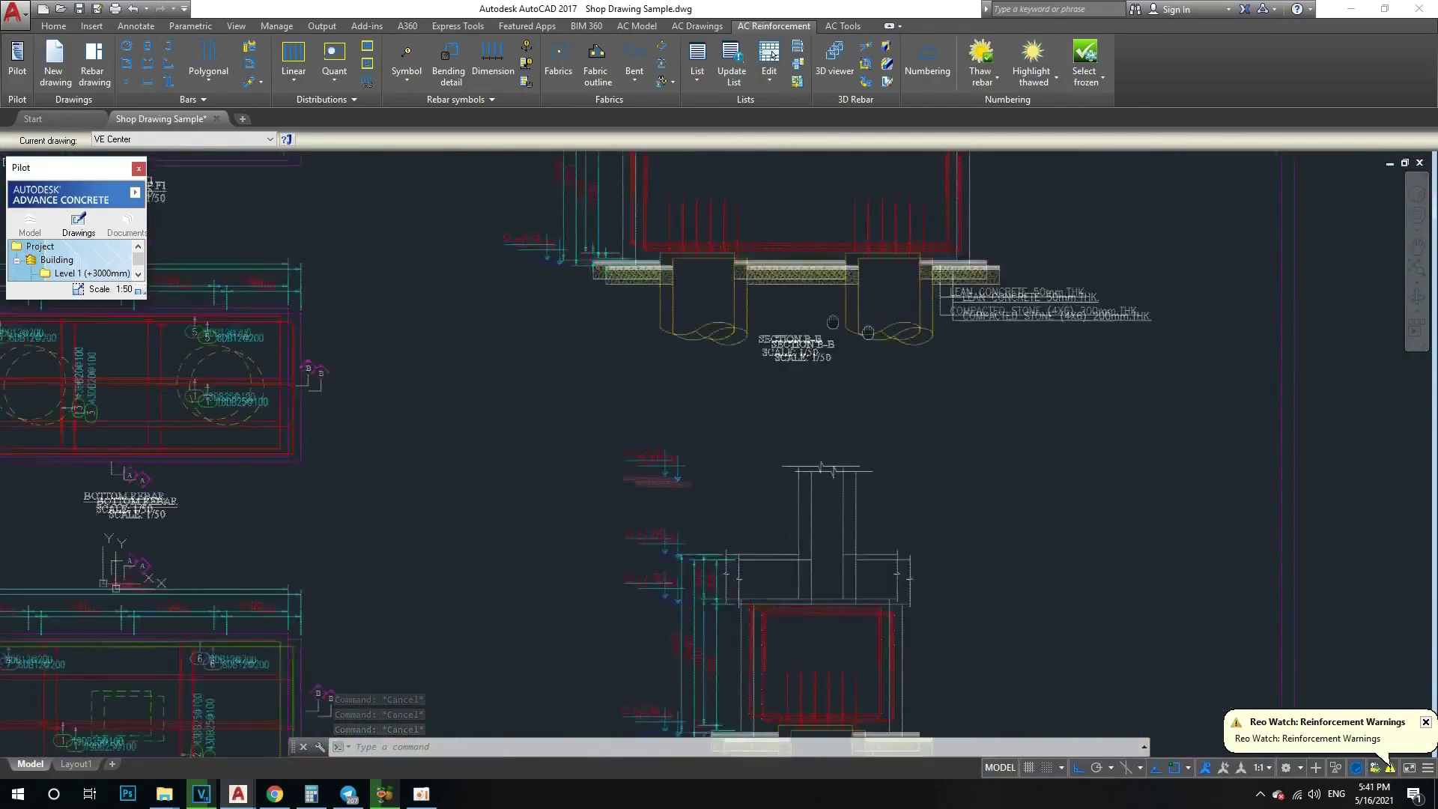
pyautogui.scroll(-3, 826, 381)
pyautogui.scroll(3, 549, 392)
pyautogui.scroll(3, 524, 411)
pyautogui.scroll(-2, 578, 376)
pyautogui.scroll(2, 517, 390)
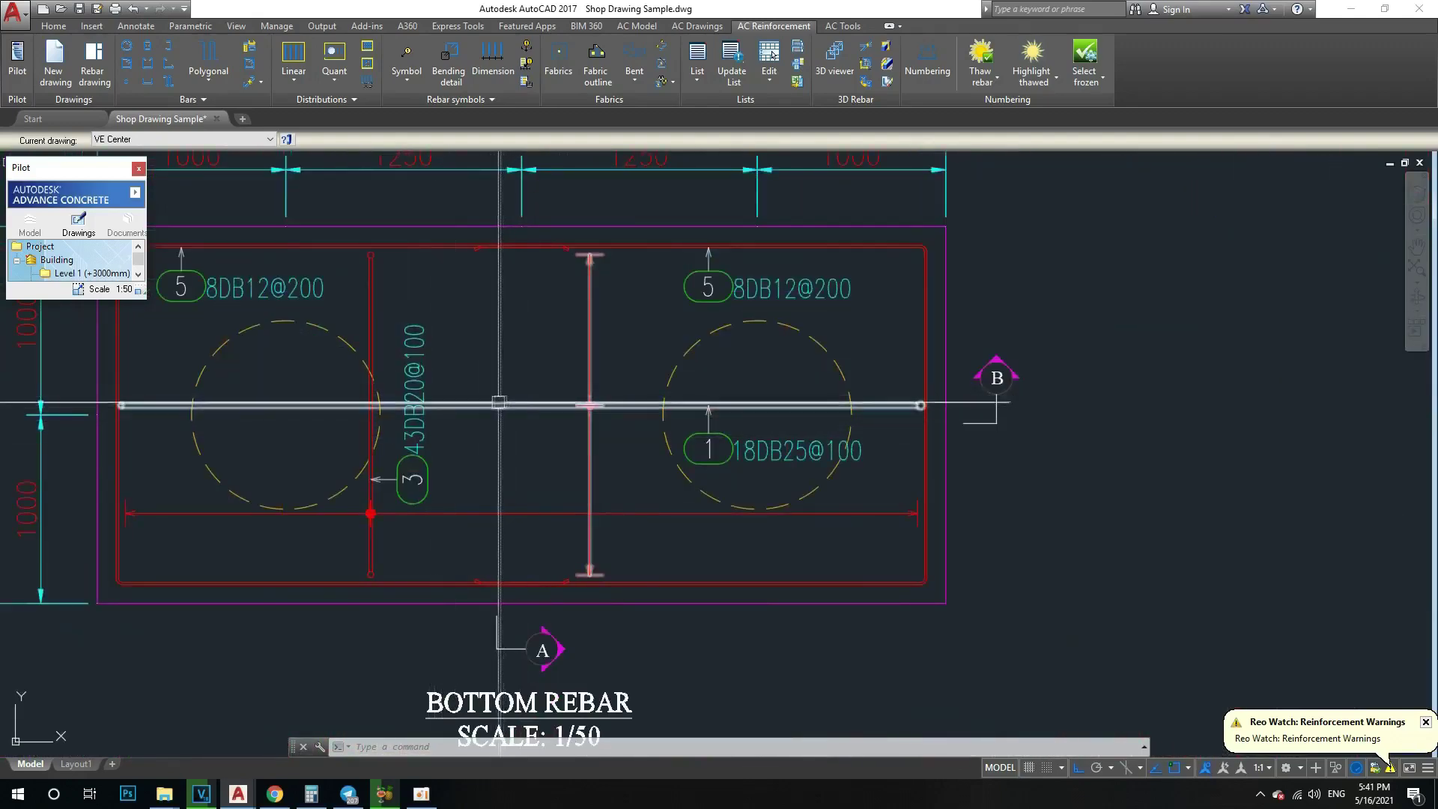
pyautogui.scroll(2, 752, 466)
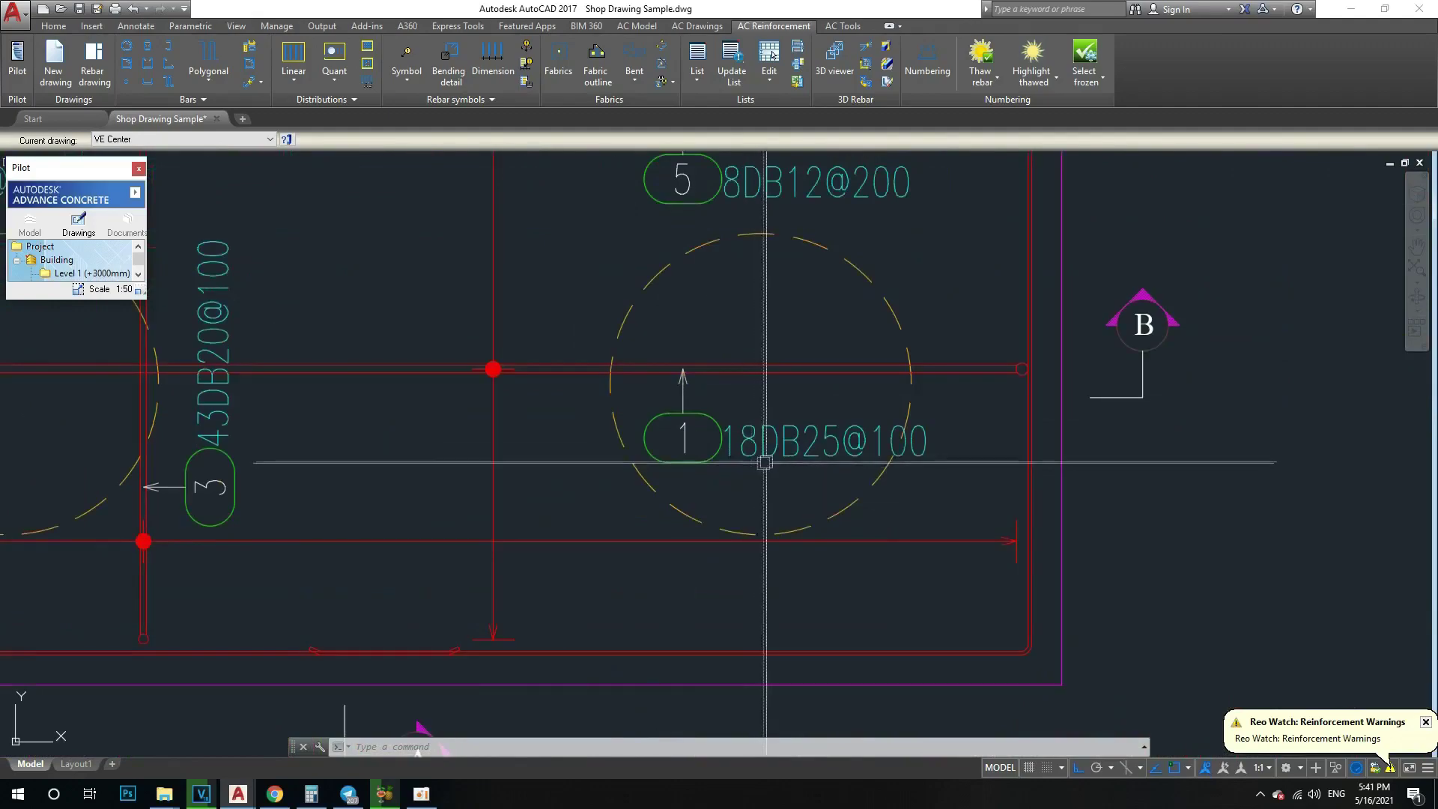
pyautogui.scroll(-1, 765, 462)
pyautogui.scroll(-3, 772, 435)
pyautogui.scroll(-2, 644, 442)
pyautogui.scroll(-2, 514, 444)
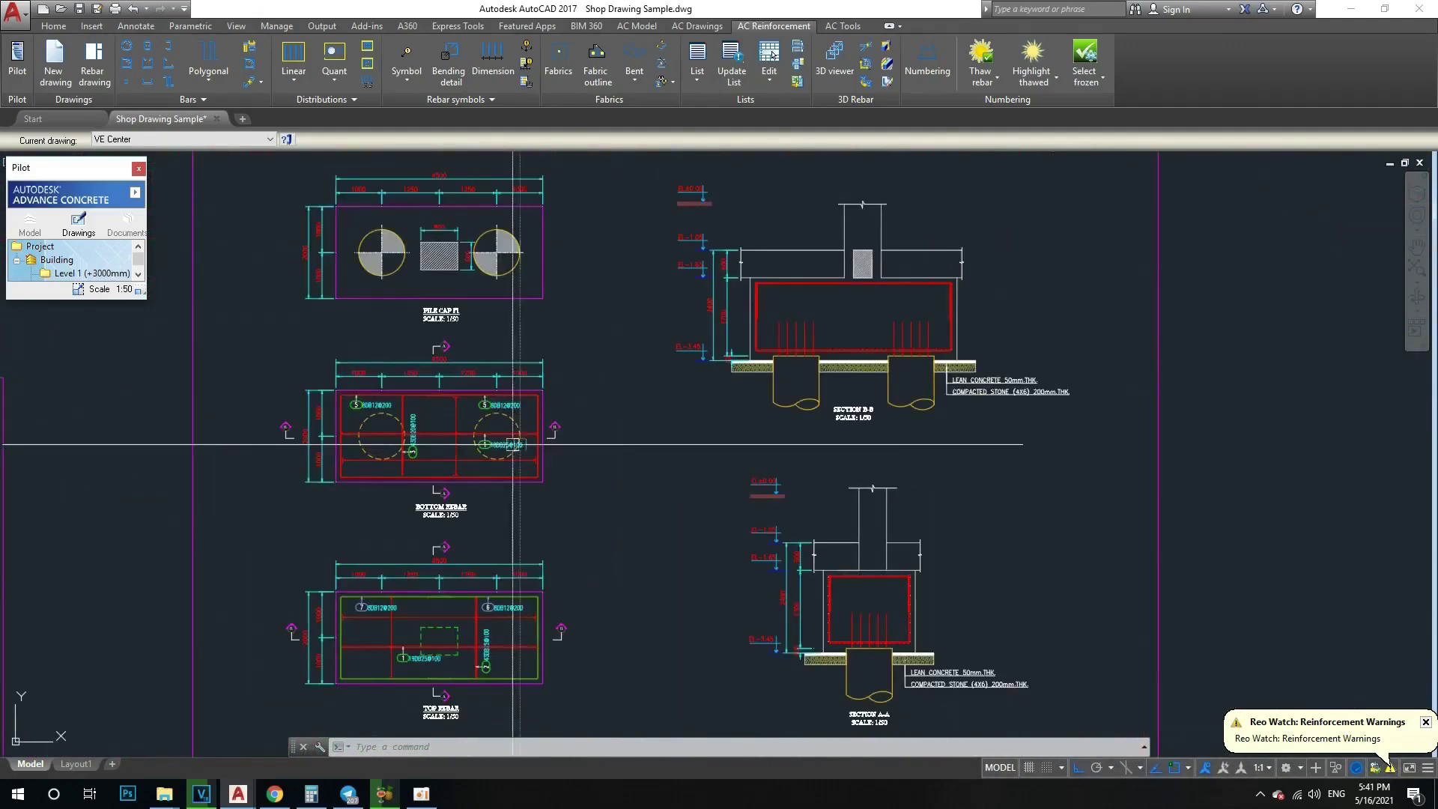
pyautogui.scroll(2, 495, 442)
pyautogui.moveTo(971, 346)
pyautogui.mouseDown(button='middle')
pyautogui.moveTo(802, 325)
pyautogui.moveTo(642, 369)
pyautogui.mouseUp(button='middle')
pyautogui.scroll(3, 802, 327)
pyautogui.scroll(-1, 683, 361)
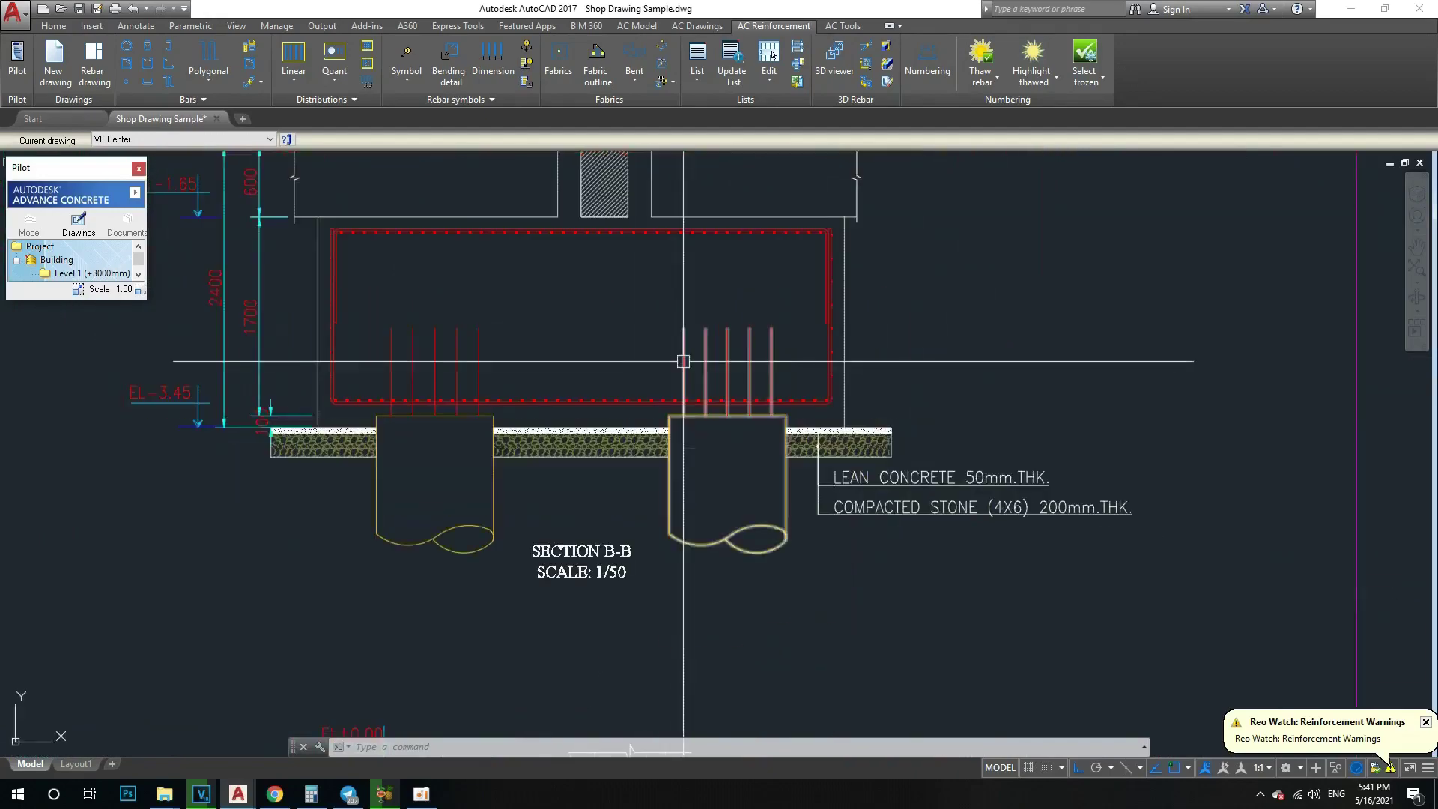
pyautogui.scroll(5, 716, 385)
pyautogui.scroll(-3, 751, 376)
pyautogui.scroll(2, 746, 409)
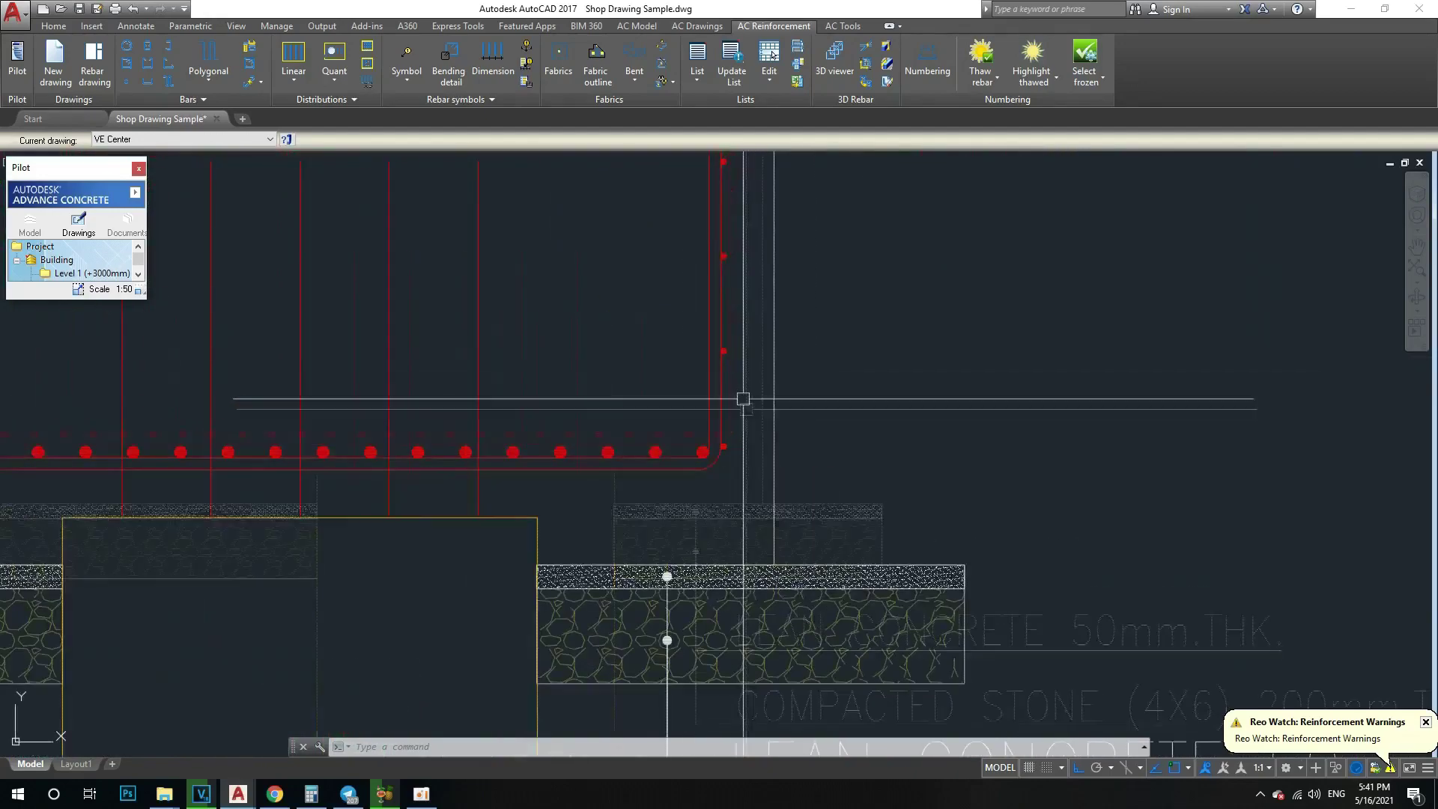
pyautogui.scroll(-3, 746, 409)
pyautogui.press('Escape')
pyautogui.press('Escape')
pyautogui.press('Escape')
# Step: Draw a vertical construction line just right of section B-B
pyautogui.scroll(2, 749, 426)
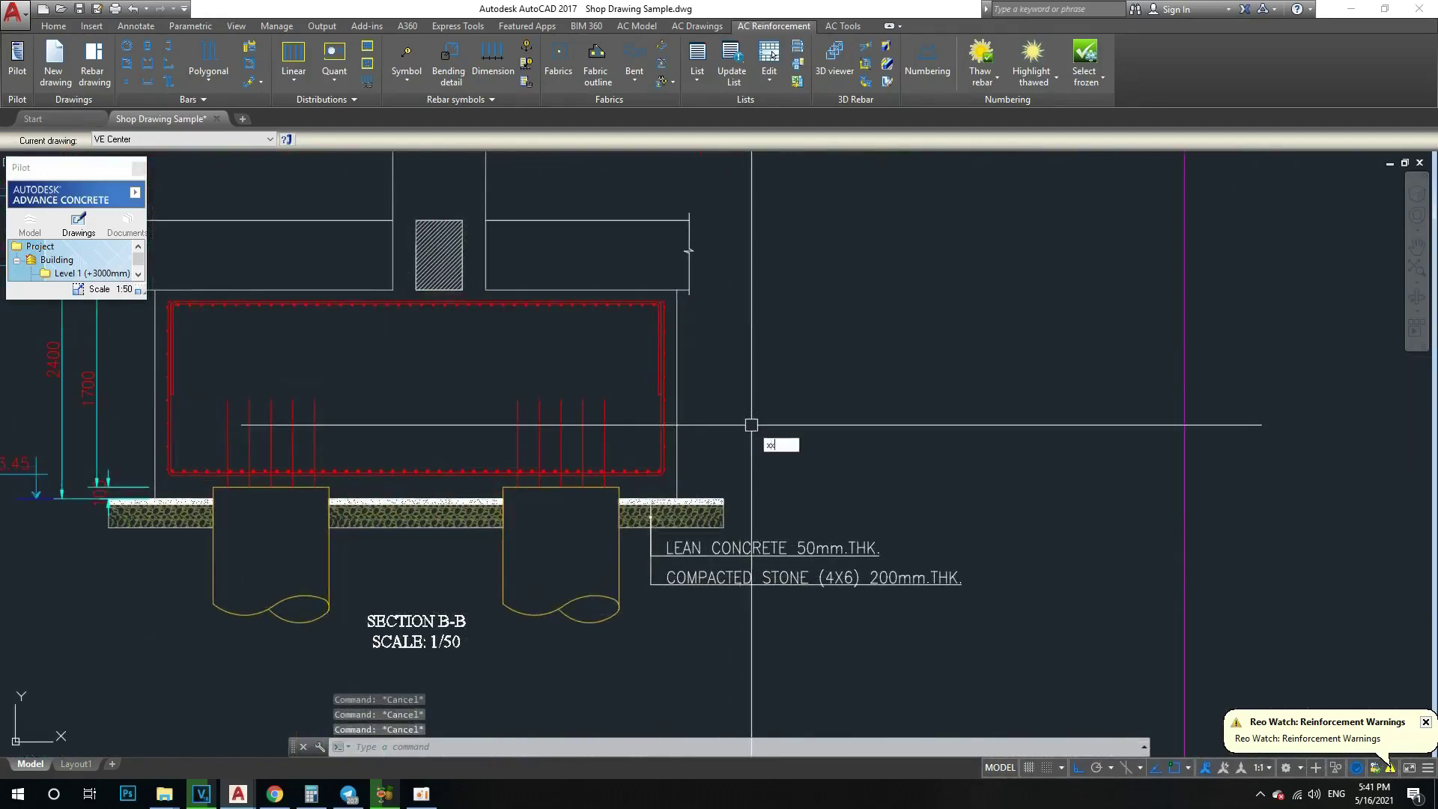
pyautogui.write('l')
pyautogui.press('Return')
pyautogui.scroll(2, 685, 315)
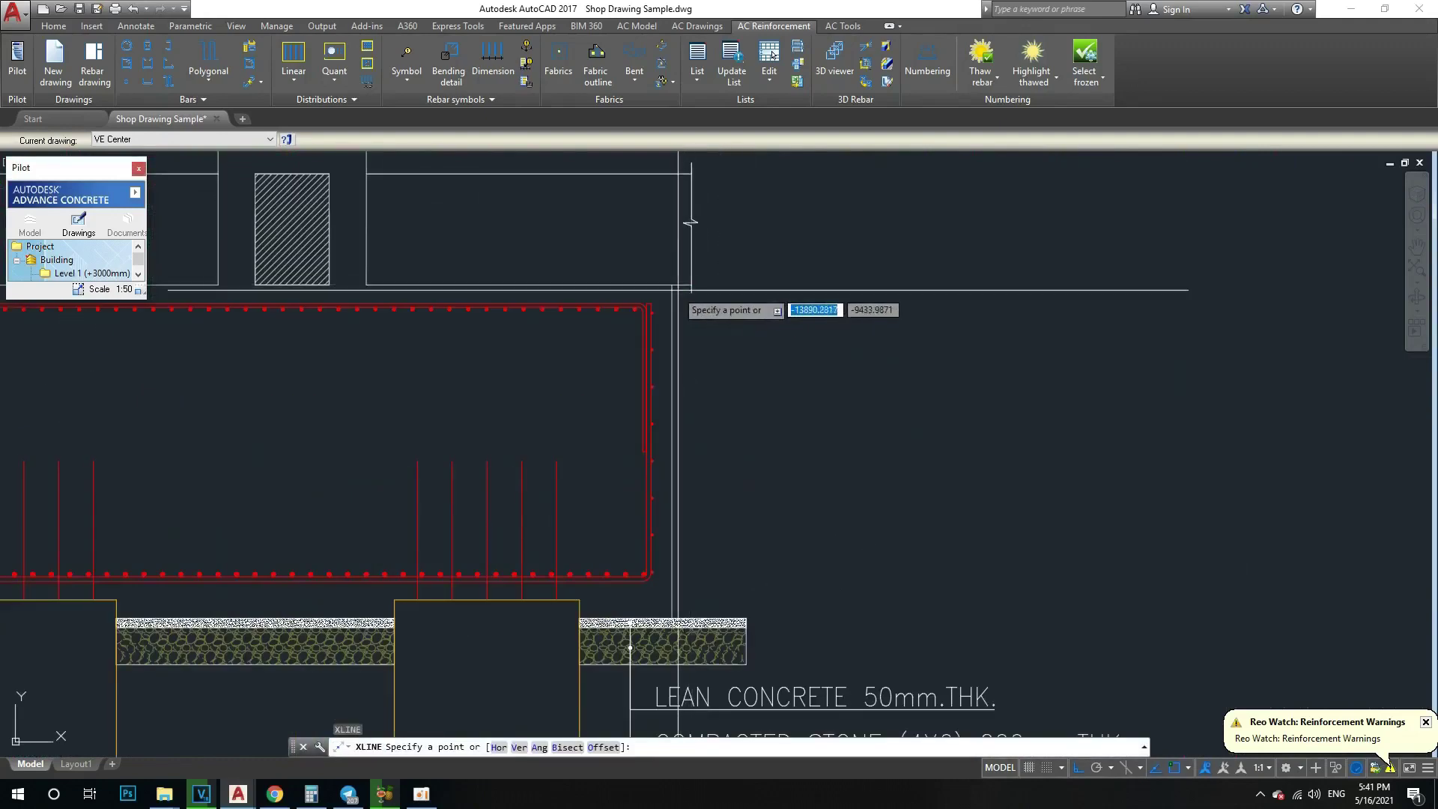
pyautogui.click(678, 289)
pyautogui.click(678, 314)
pyautogui.press('Escape')
pyautogui.press('Escape')
pyautogui.scroll(-2, 599, 558)
# Step: Offset the construction line 300 units to the right
pyautogui.write('o')
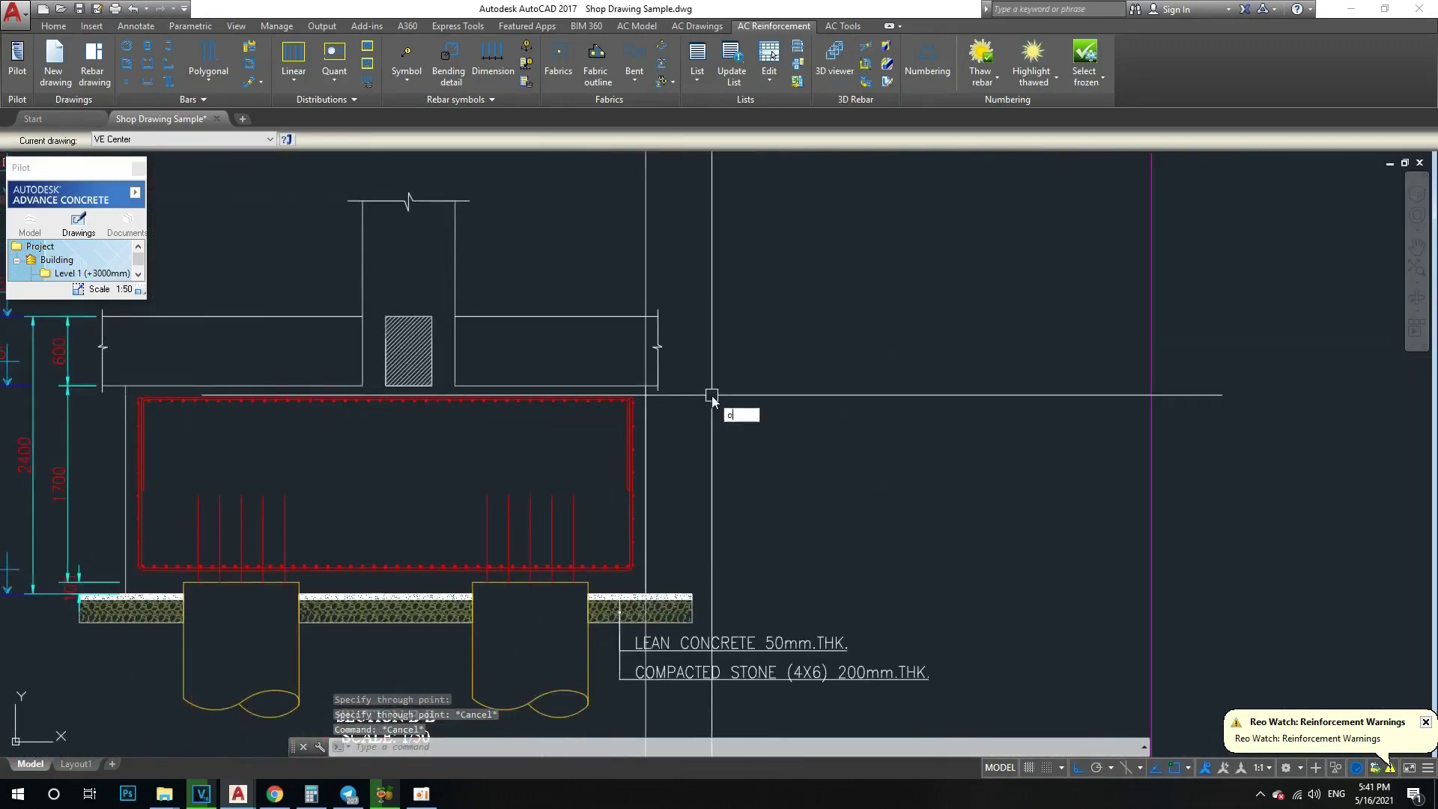
pyautogui.press('Return')
pyautogui.press('Return')
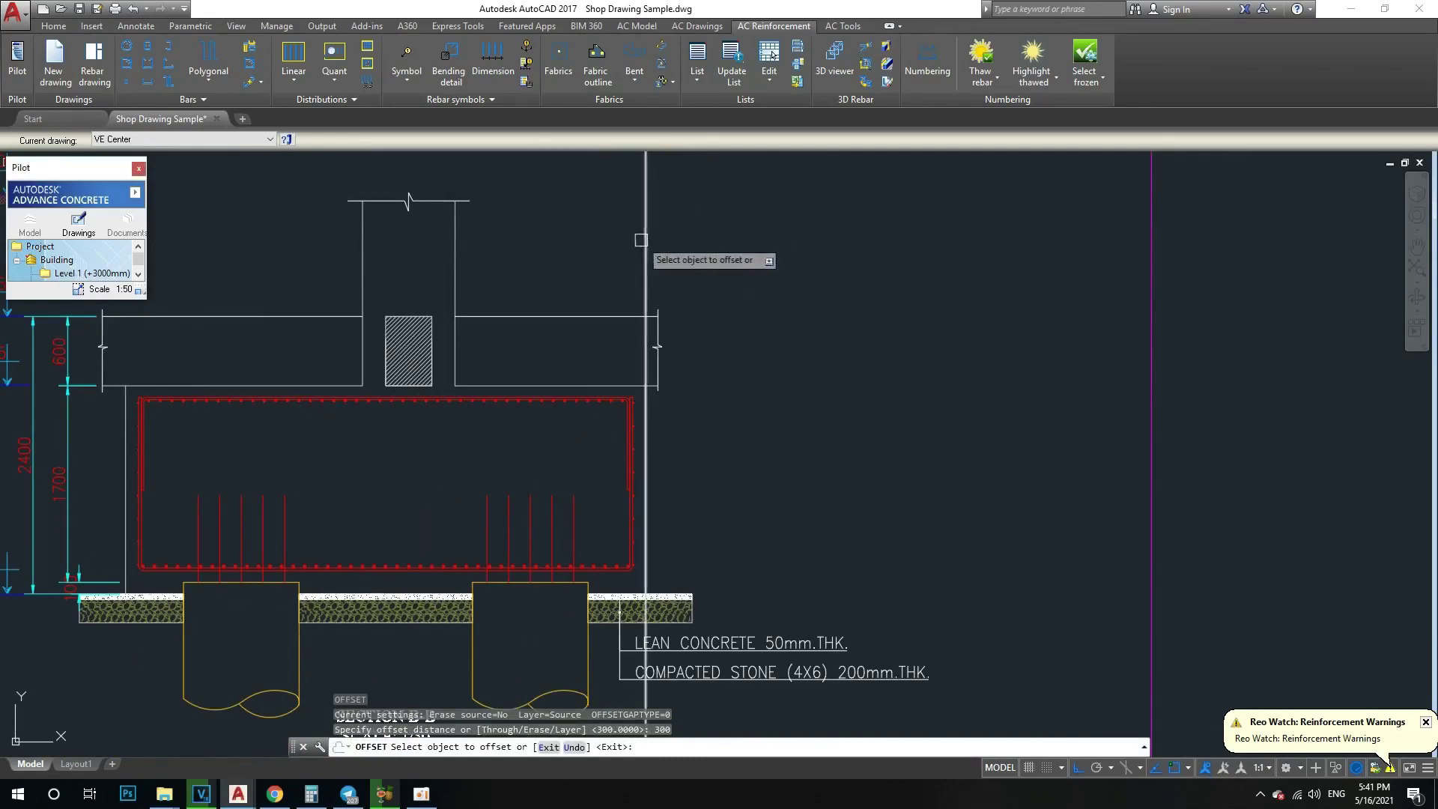
pyautogui.click(644, 238)
pyautogui.click(911, 322)
pyautogui.scroll(2, 745, 322)
pyautogui.scroll(-2, 703, 405)
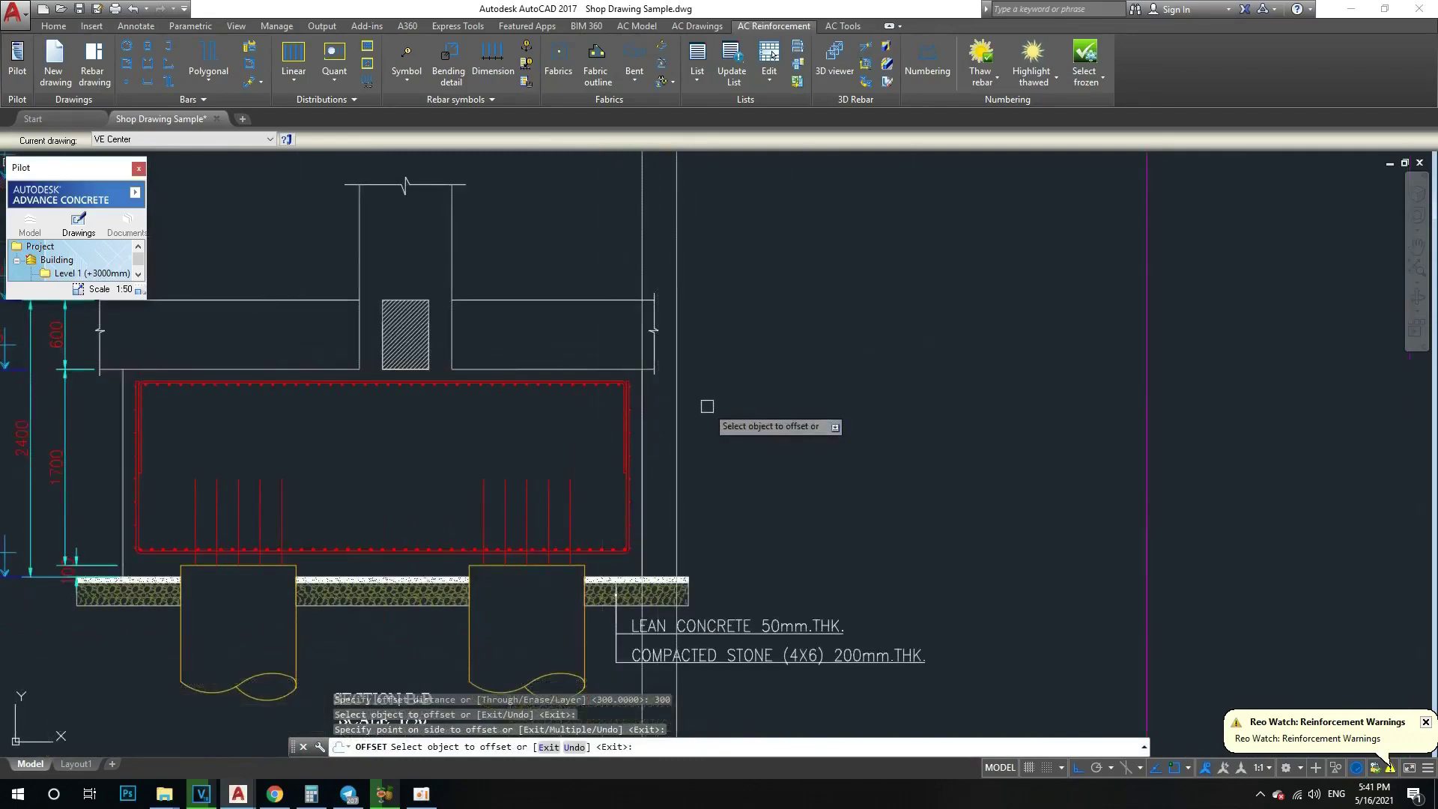
pyautogui.press('Escape')
pyautogui.press('Escape')
pyautogui.press('Escape')
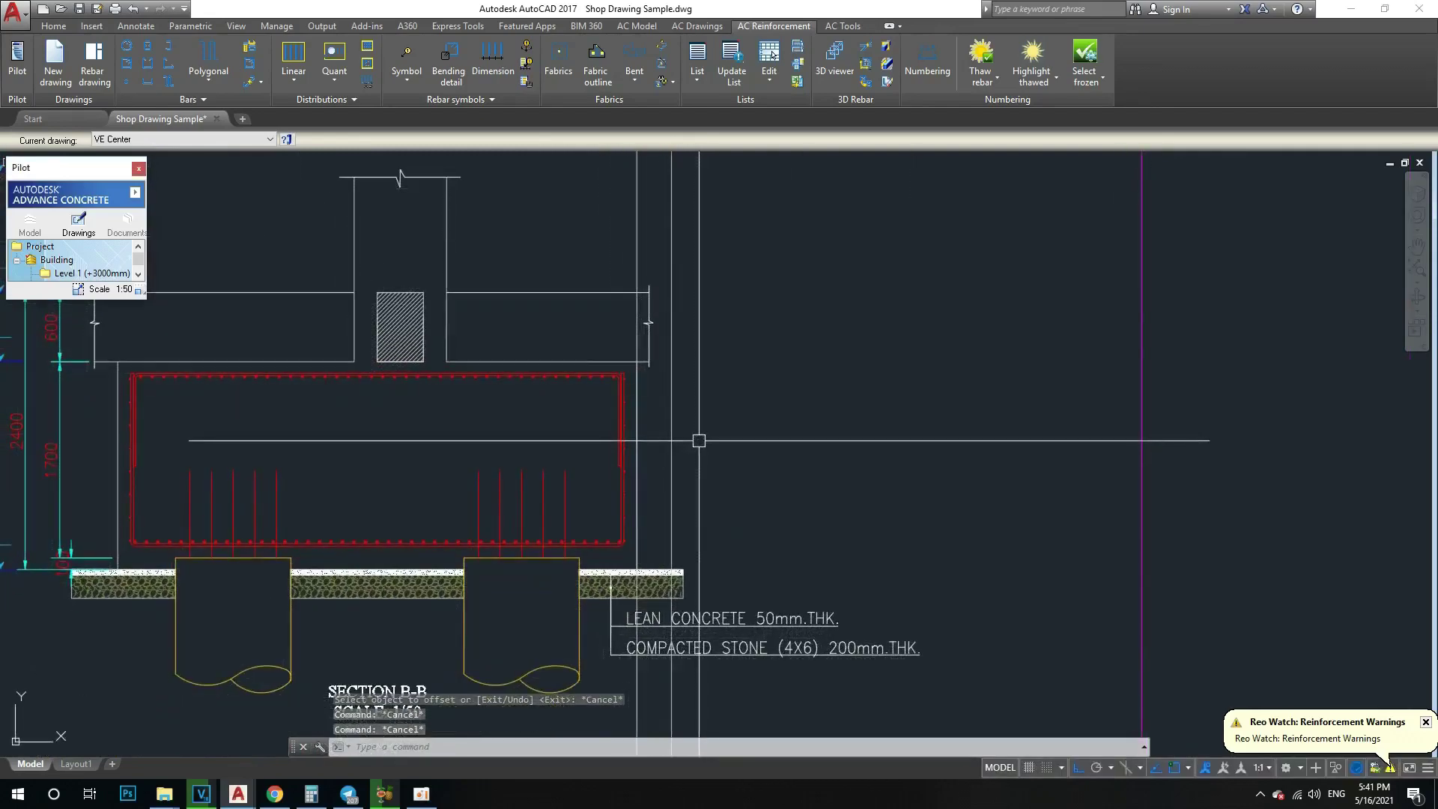
pyautogui.scroll(2, 692, 470)
pyautogui.scroll(-2, 669, 440)
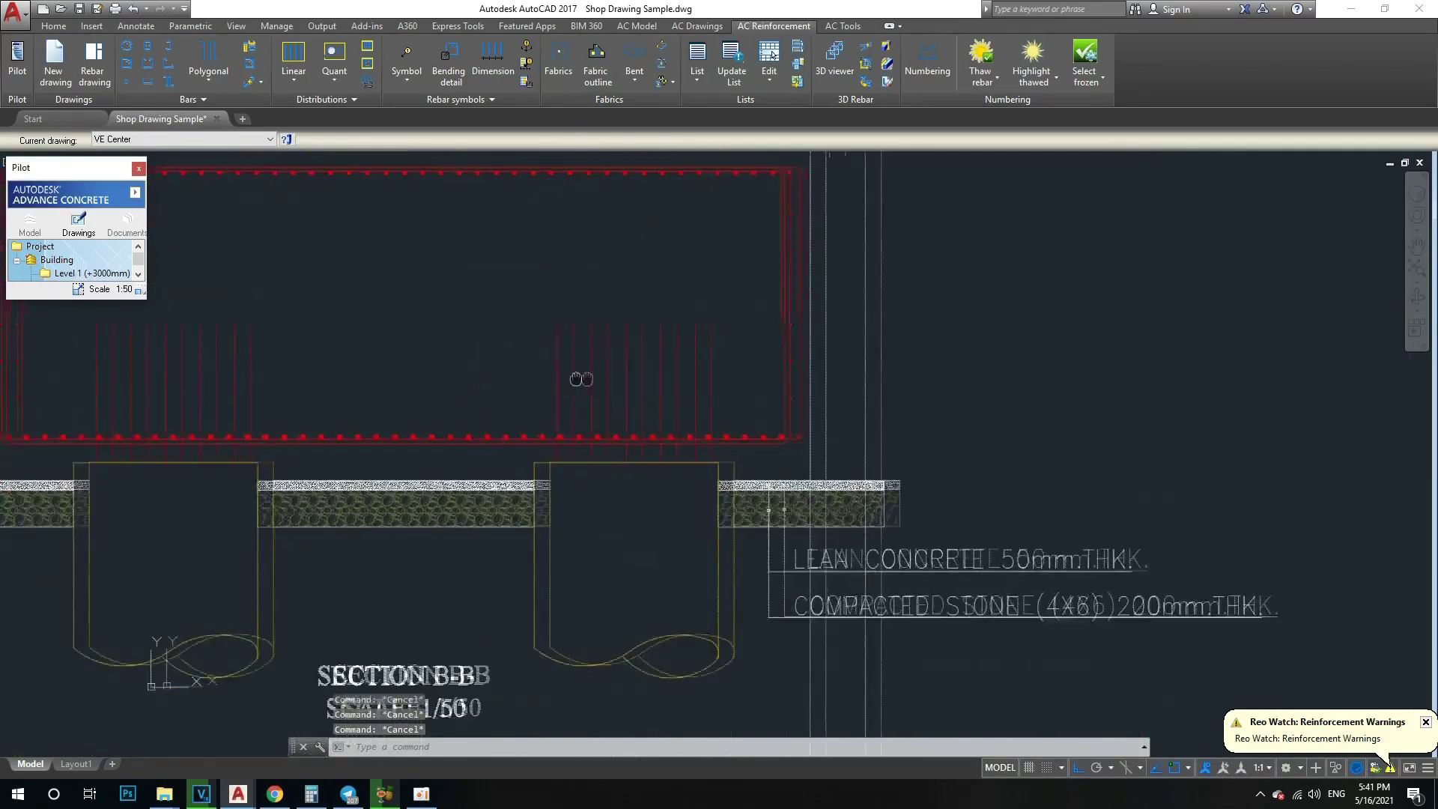
pyautogui.scroll(-2, 578, 379)
pyautogui.click(417, 83)
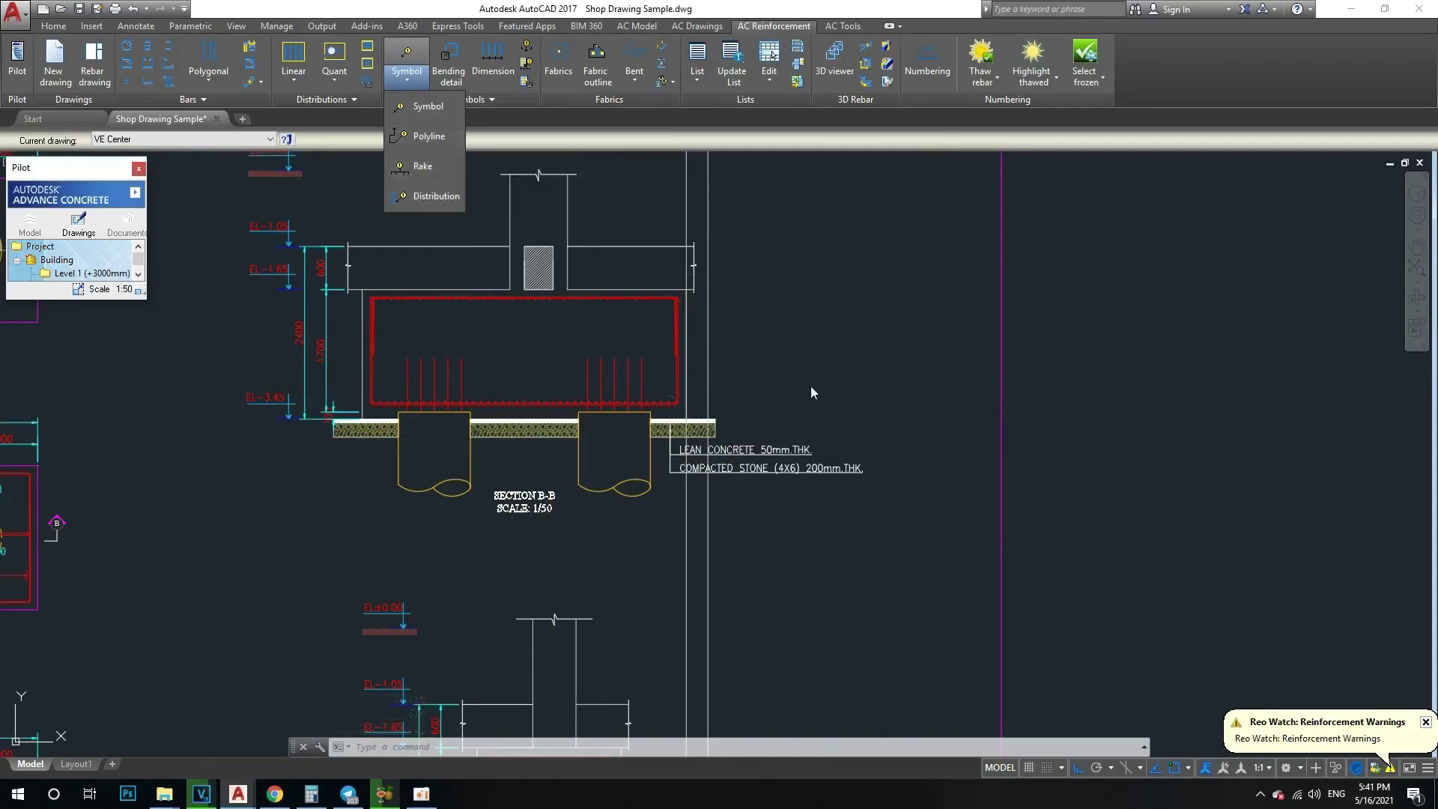
# Step: Start a rebar symbol on Section B-B's bottom bar distribution
pyautogui.click(700, 380)
pyautogui.scroll(8, 724, 388)
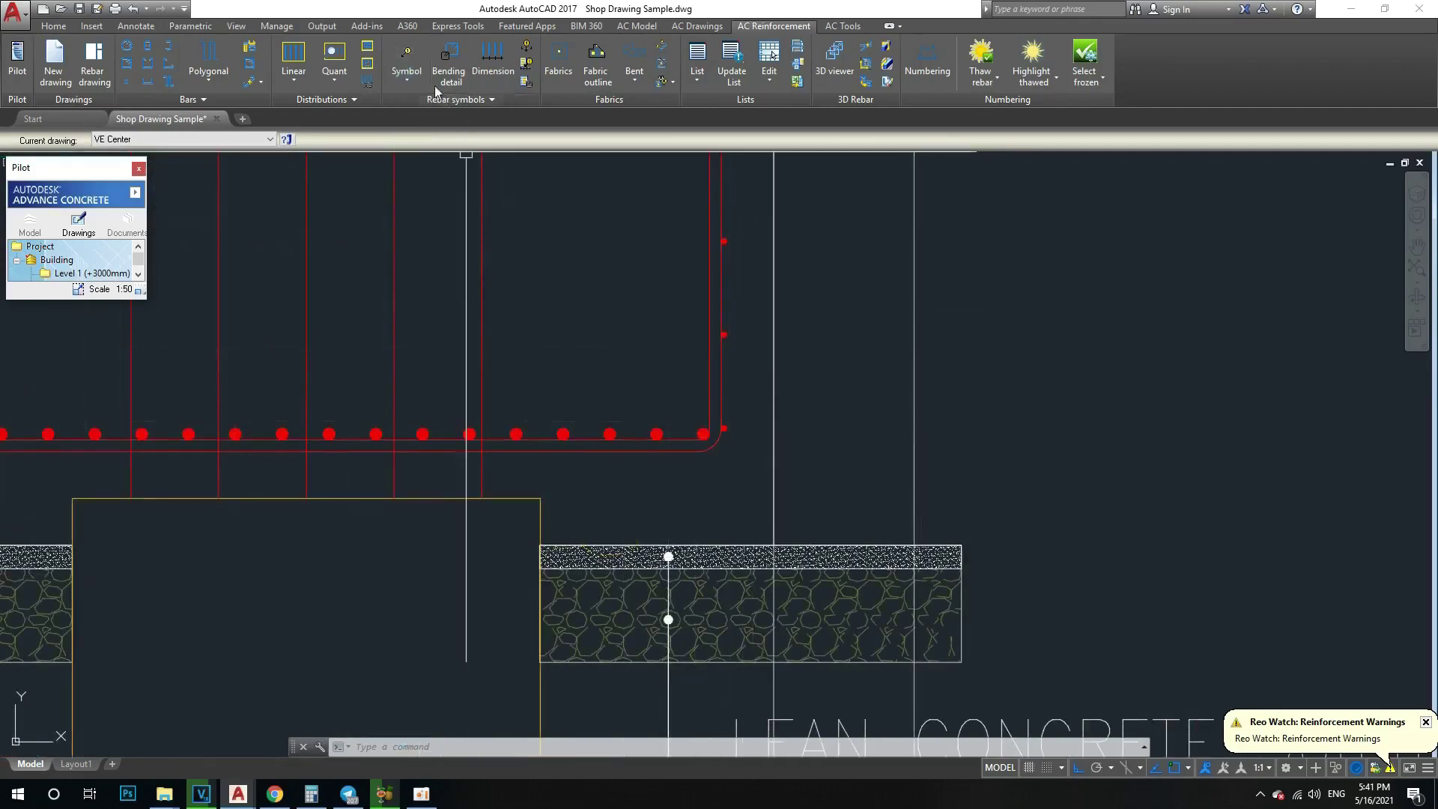
pyautogui.scroll(-5, 851, 363)
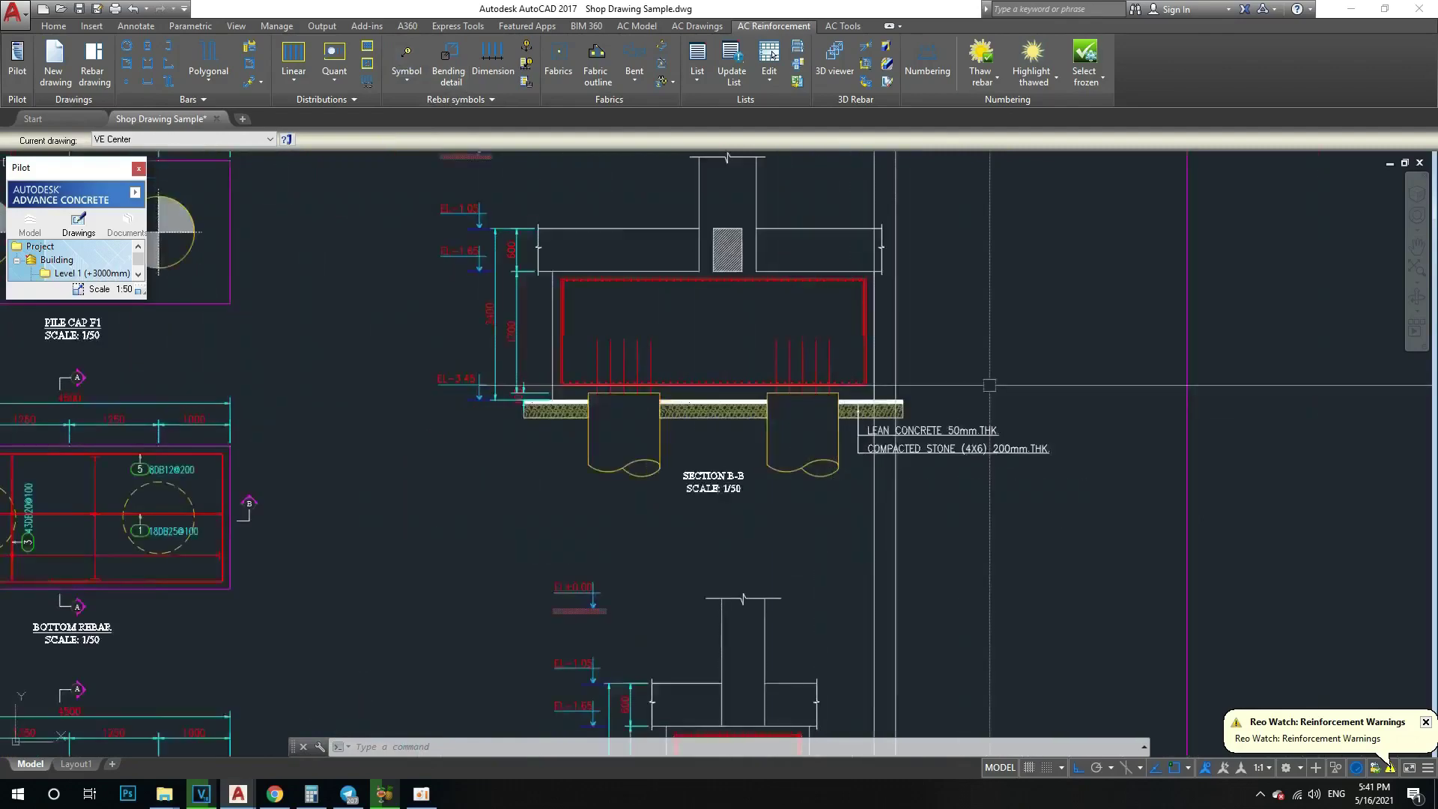
pyautogui.scroll(2, 966, 372)
pyautogui.moveTo(967, 372); pyautogui.dragTo(792, 383, button='middle')
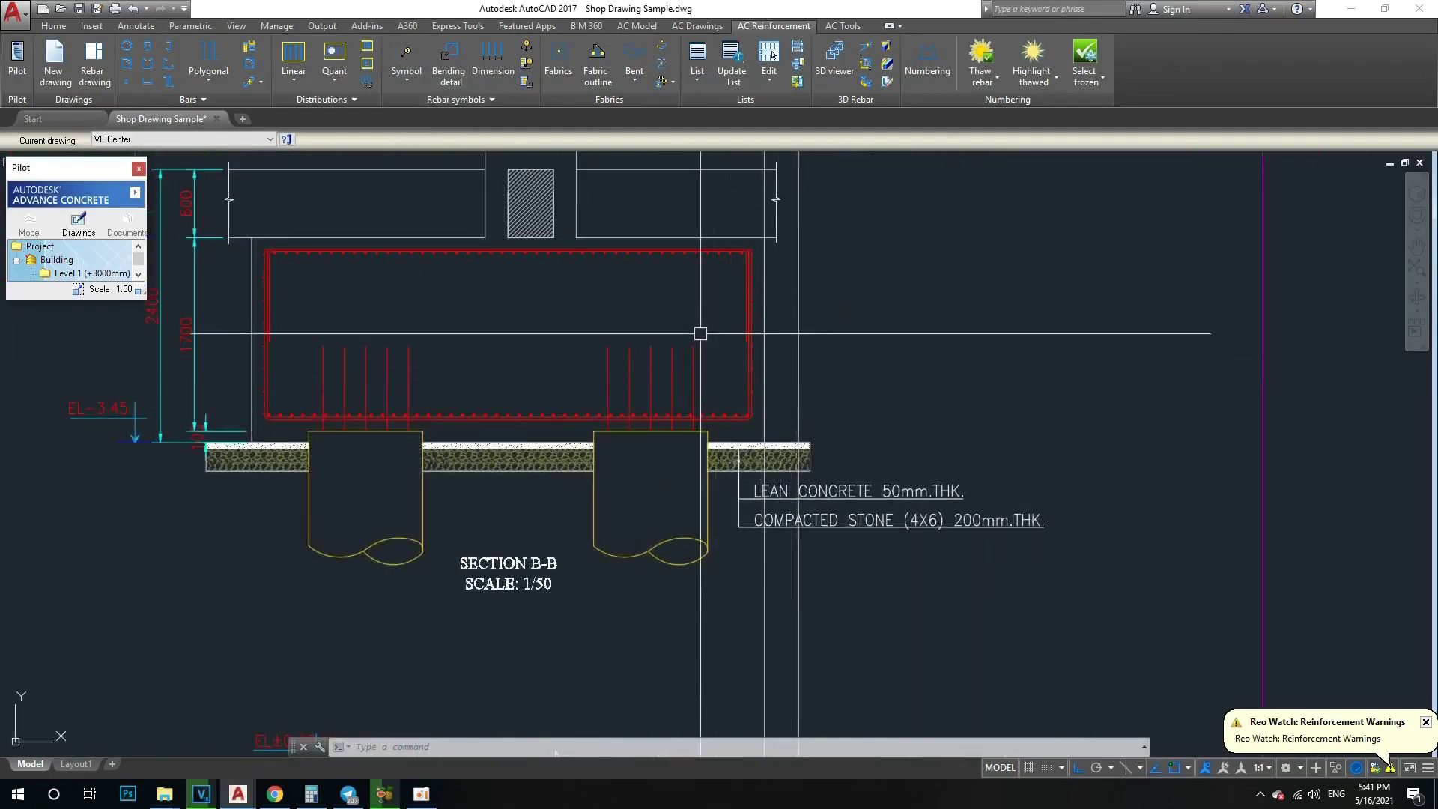
pyautogui.click(399, 72)
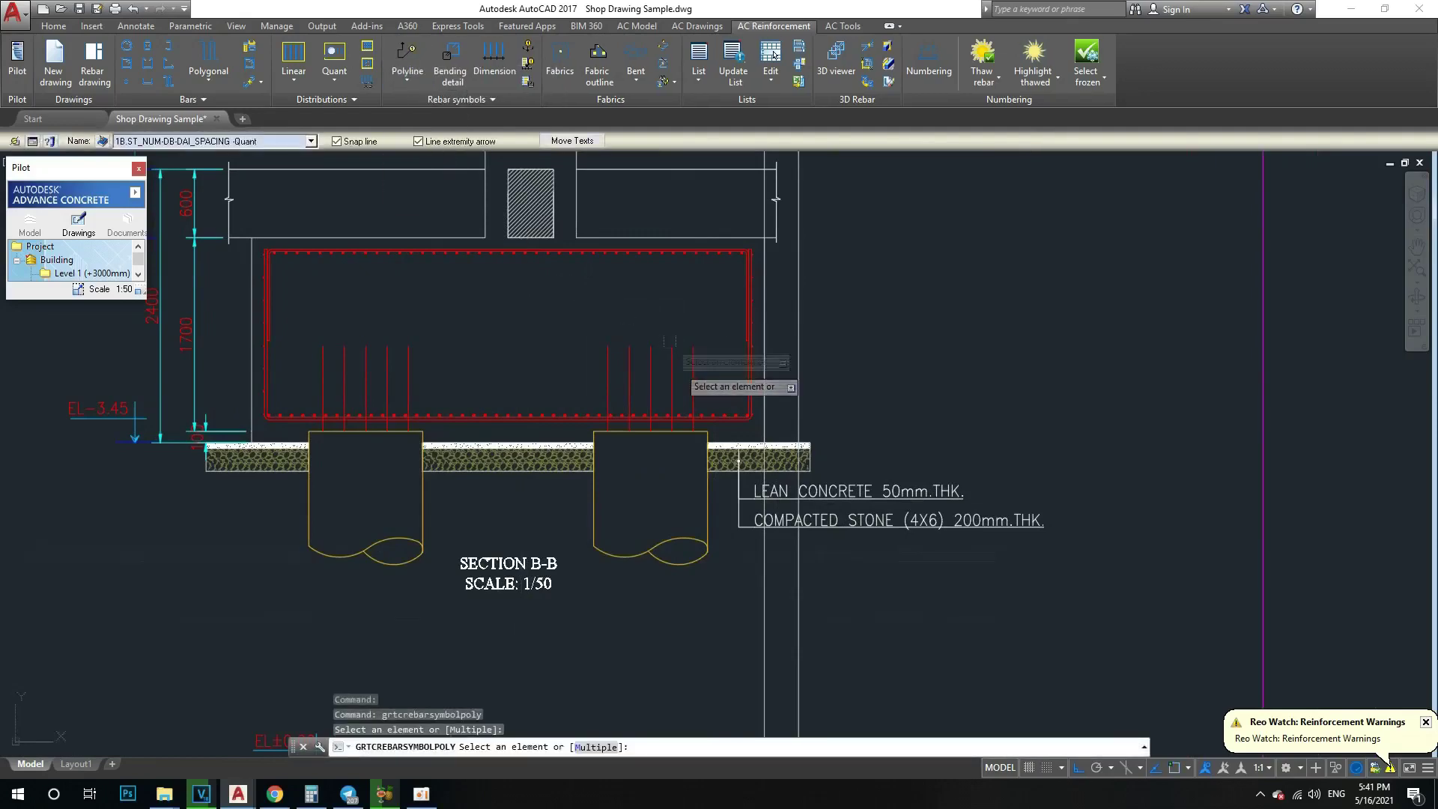
pyautogui.scroll(2, 674, 352)
pyautogui.scroll(3, 581, 458)
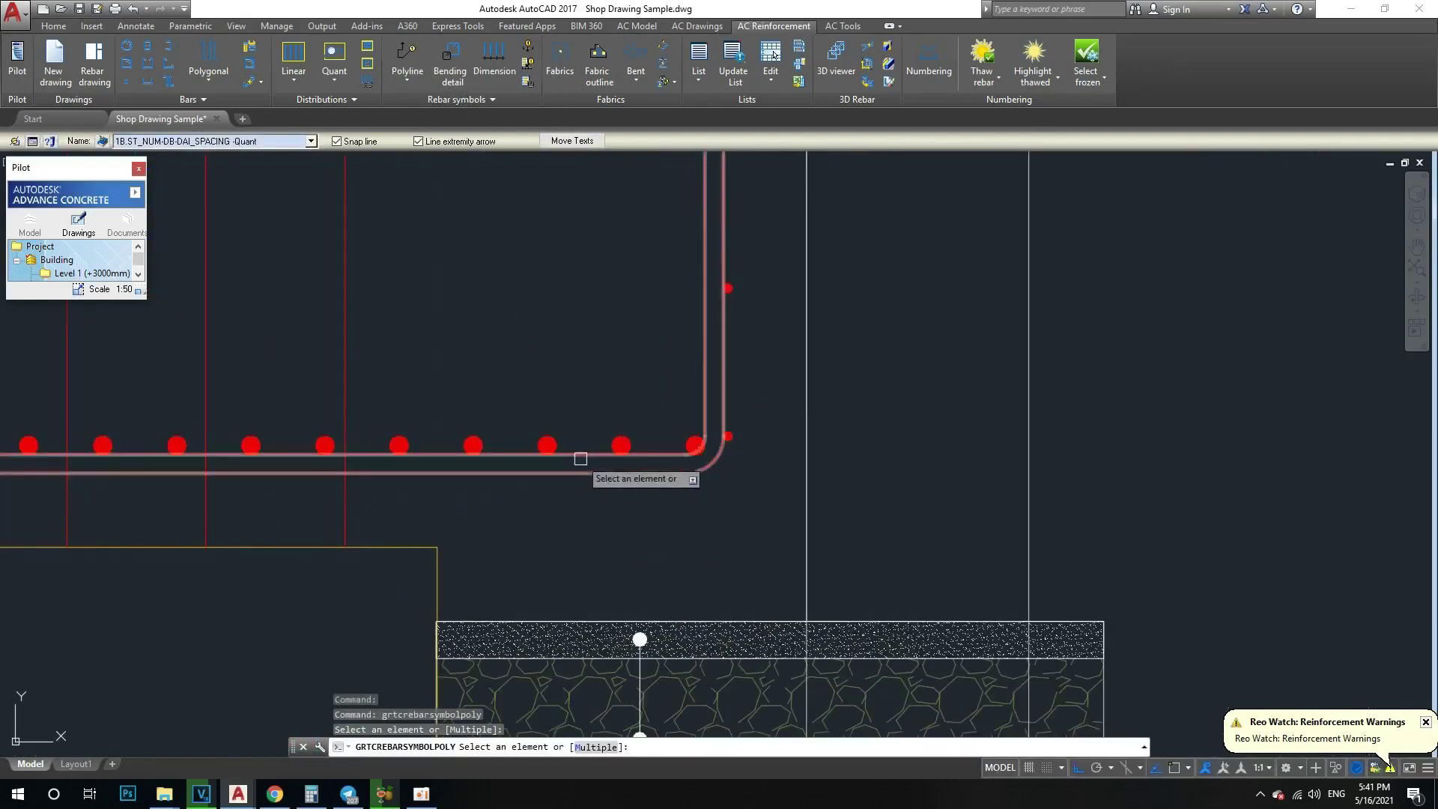
pyautogui.click(520, 455)
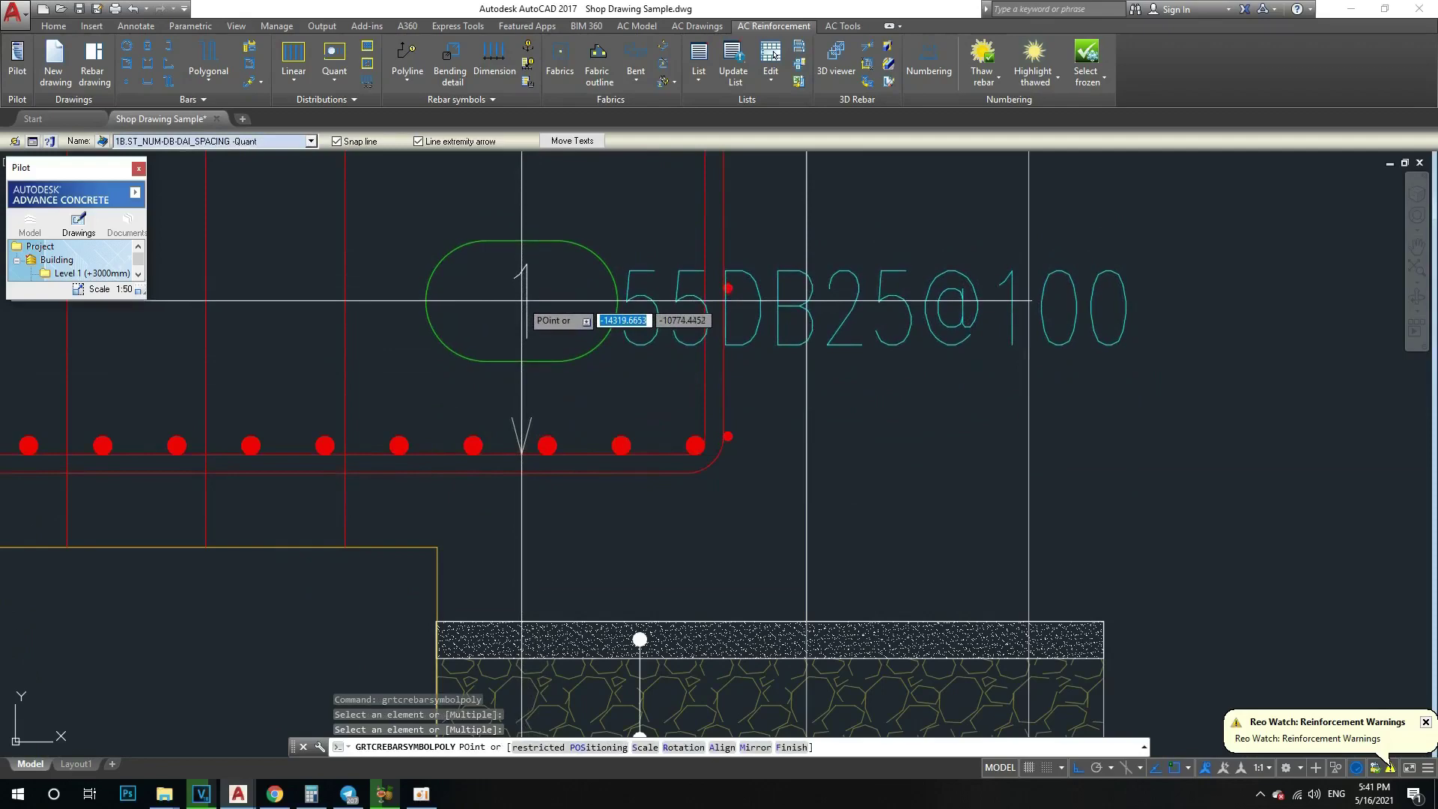
# Step: Place the 1 55DB25@100 label above the bottom bars with a stepped leader to the right
pyautogui.moveTo(522, 296); pyautogui.dragTo(527, 344, button='middle')
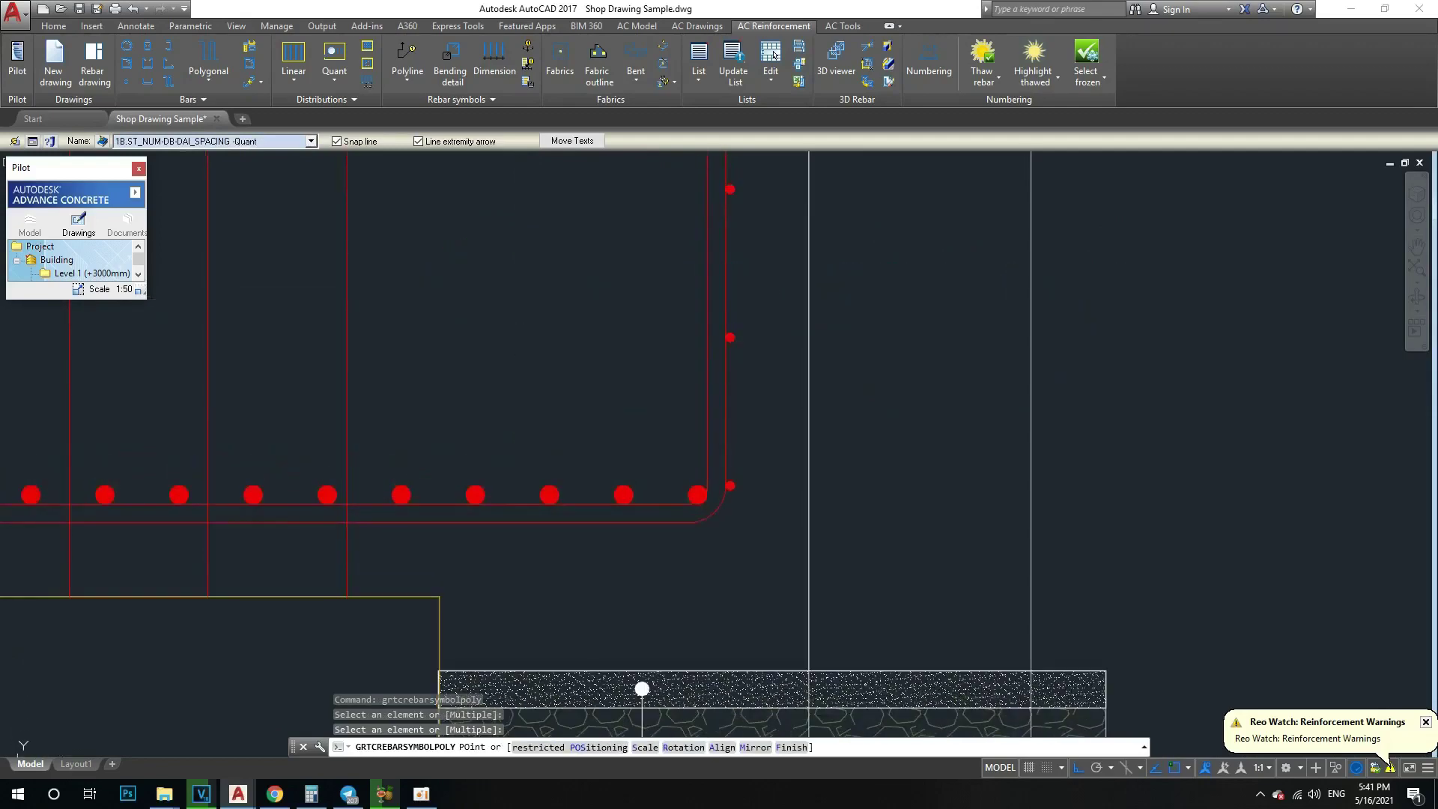
pyautogui.scroll(-2, 527, 344)
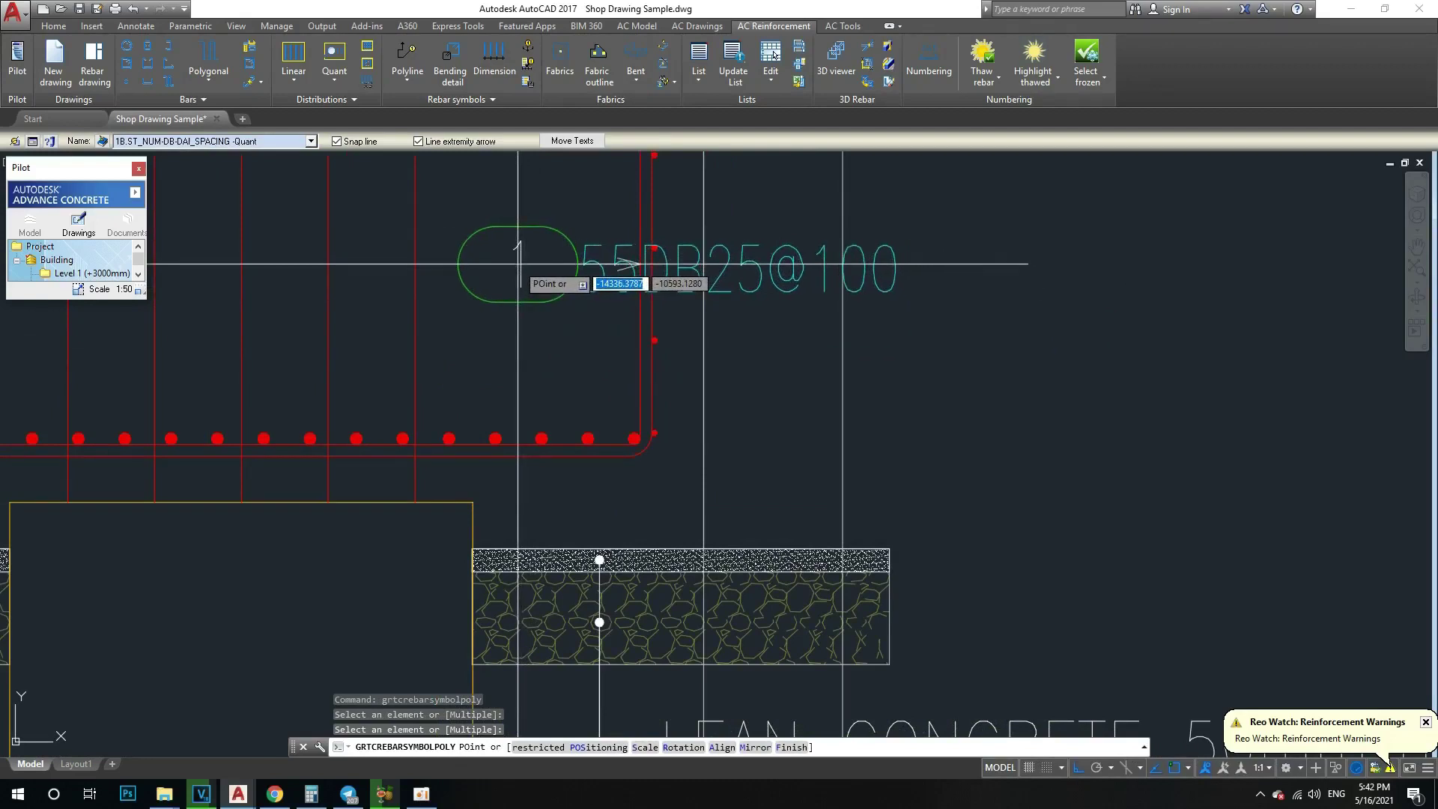
pyautogui.click(533, 273)
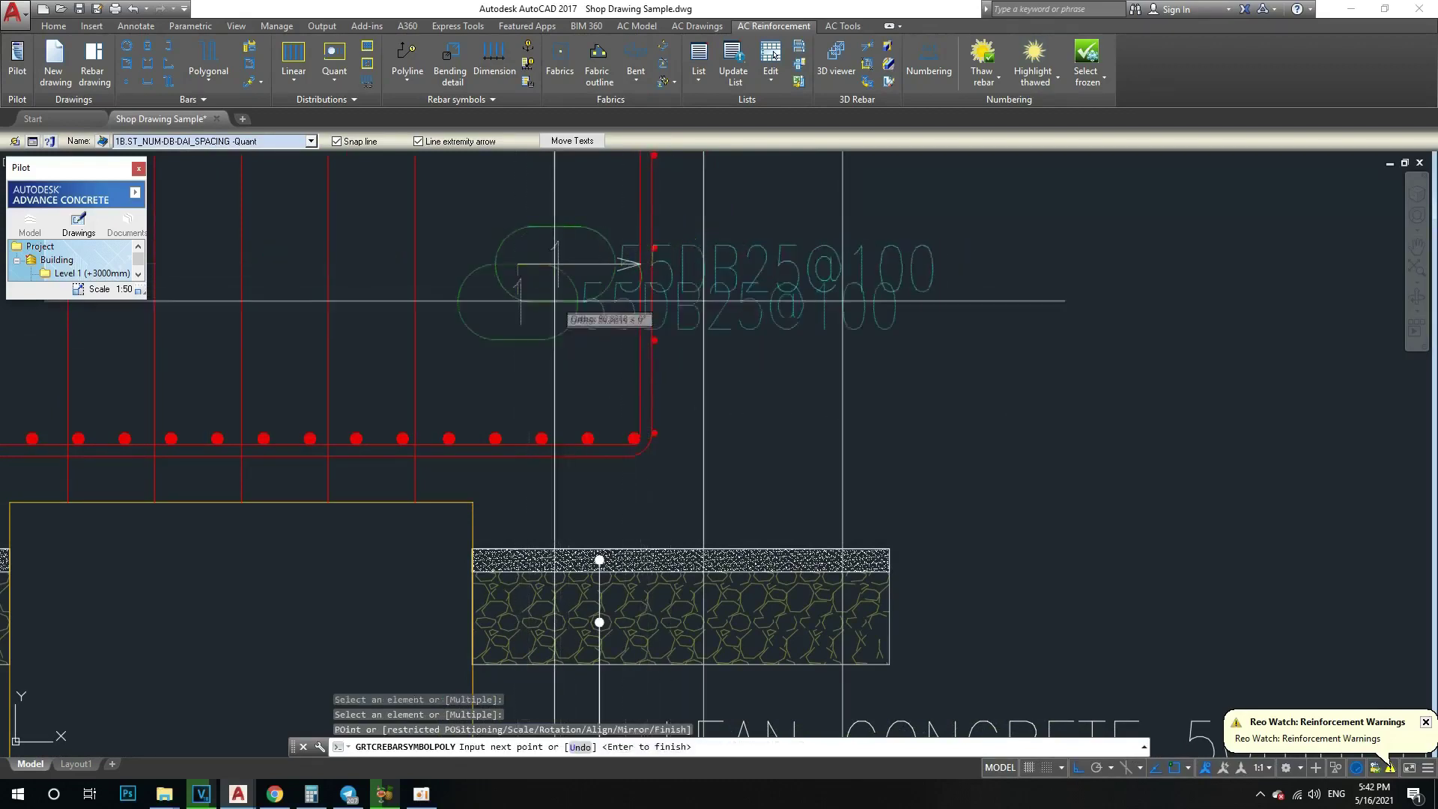
pyautogui.write('u')
pyautogui.press('Return')
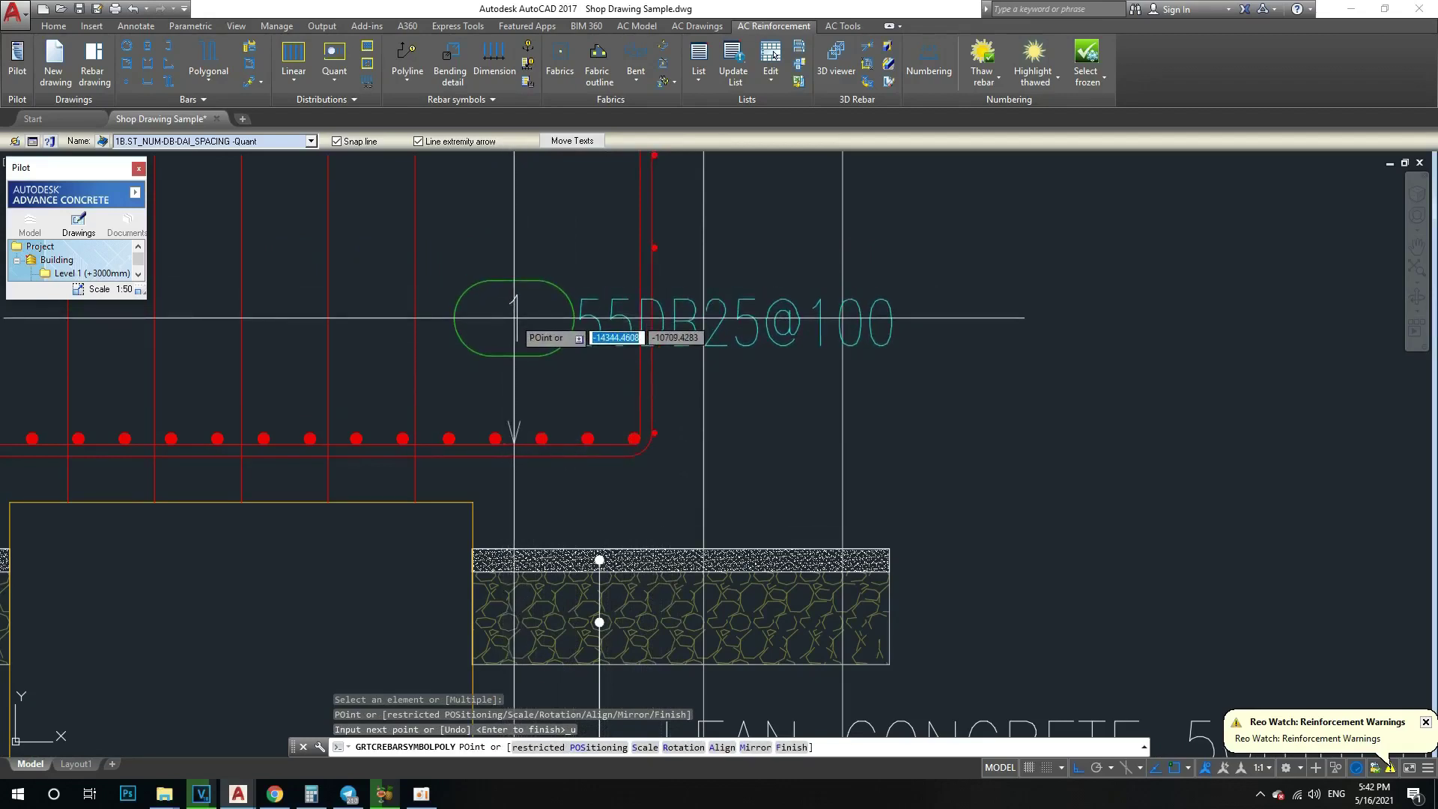
pyautogui.click(513, 318)
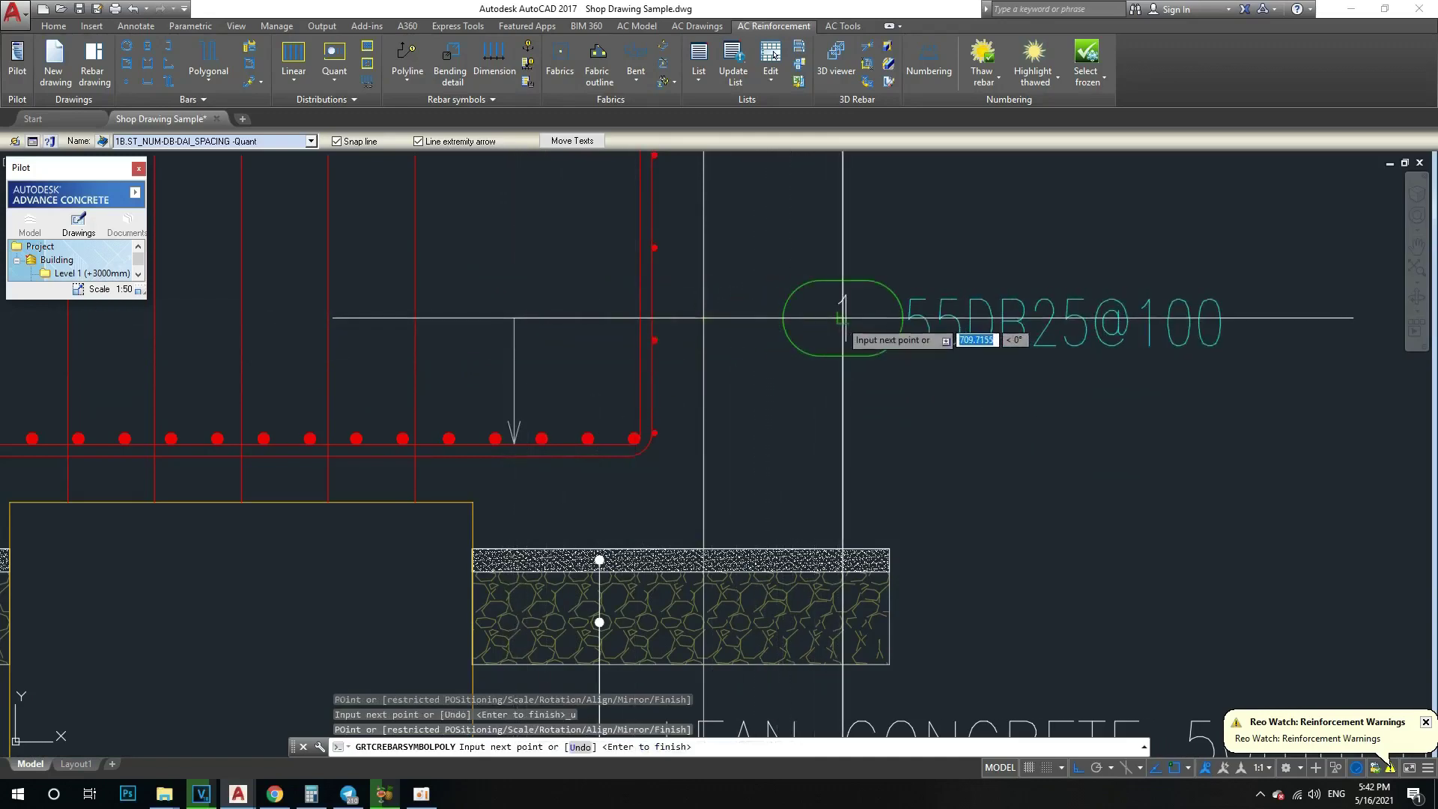
pyautogui.click(843, 319)
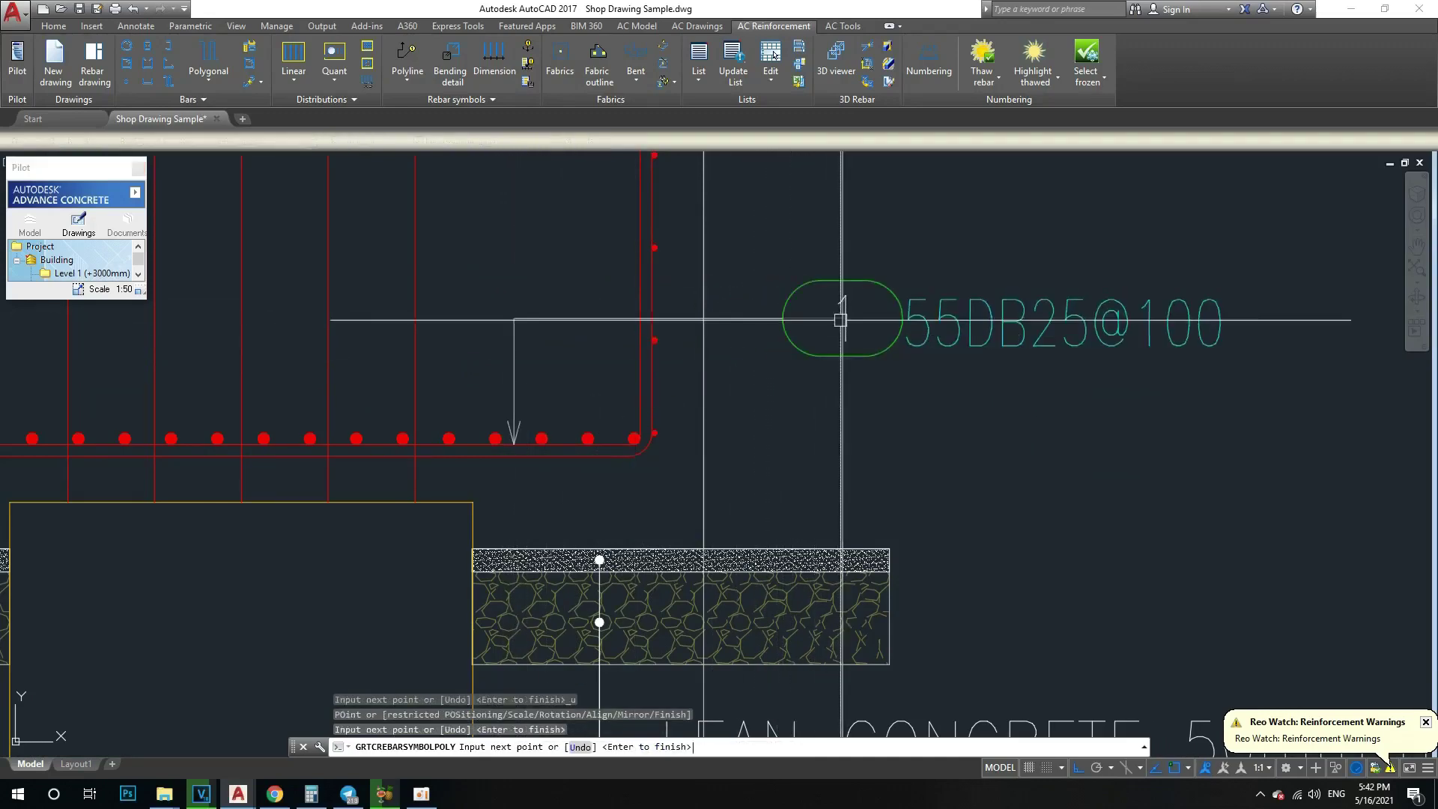
pyautogui.press('Return')
pyautogui.scroll(-2, 842, 318)
pyautogui.scroll(4, 922, 369)
pyautogui.scroll(-4, 860, 348)
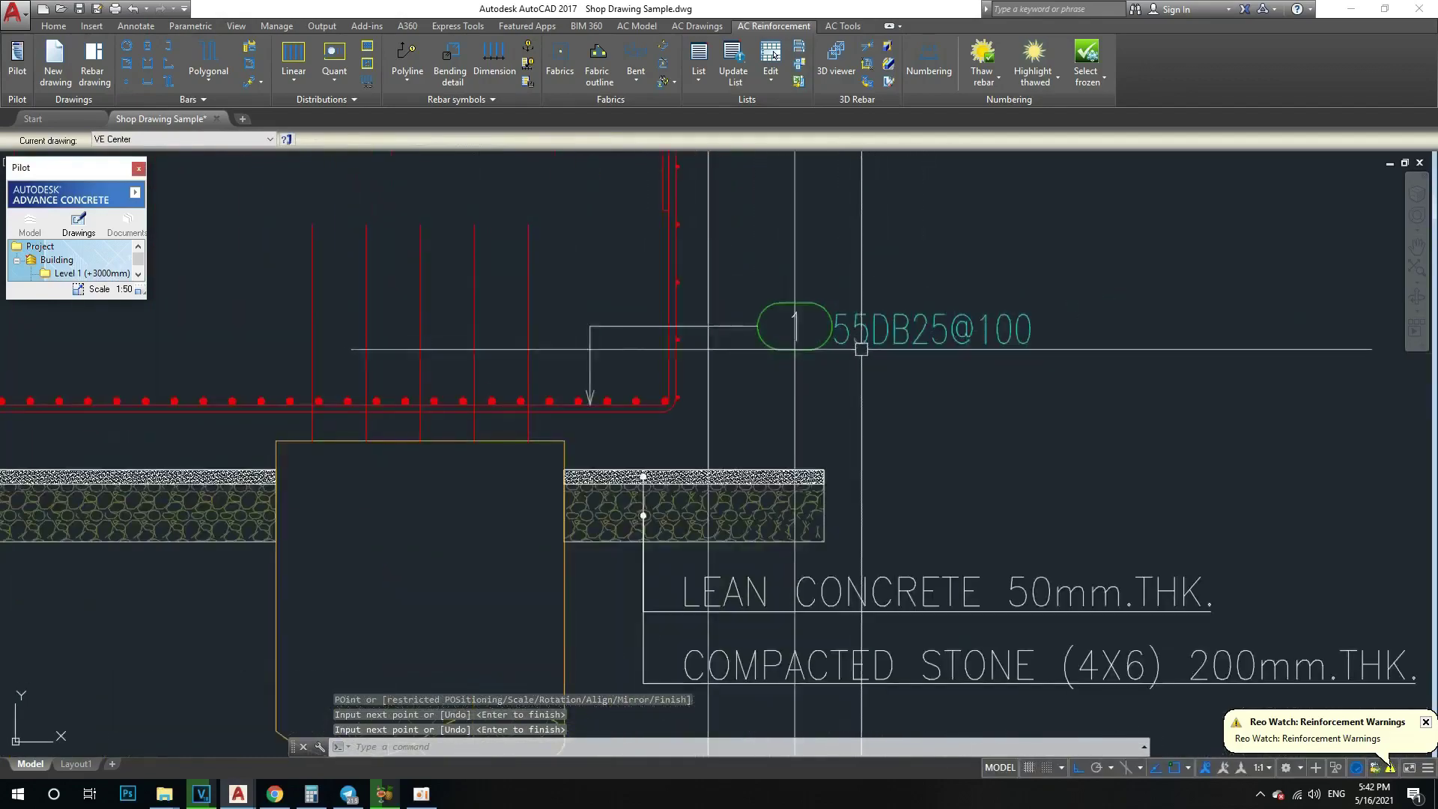
pyautogui.scroll(2, 854, 348)
pyautogui.scroll(-5, 782, 270)
pyautogui.scroll(1, 837, 284)
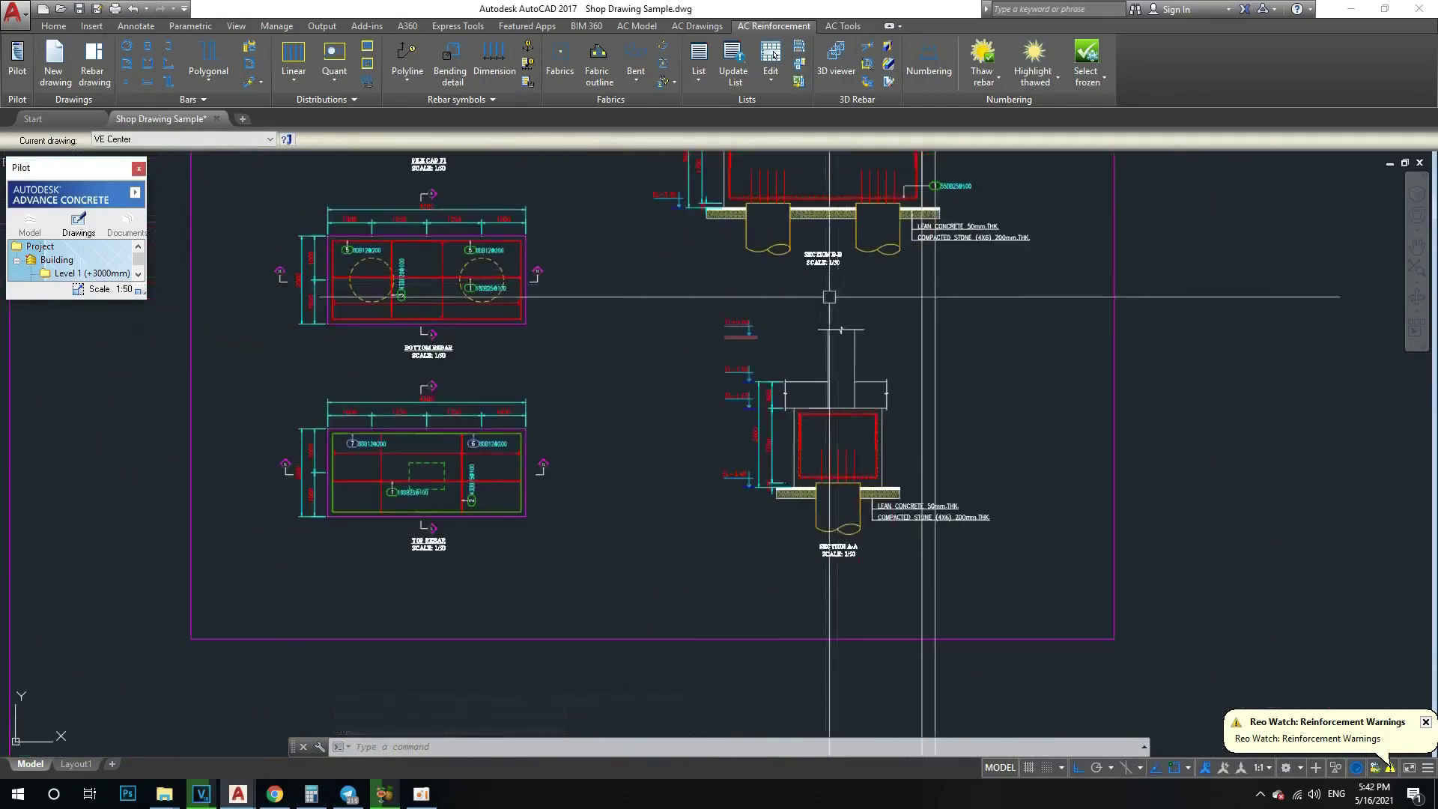
pyautogui.moveTo(838, 284); pyautogui.dragTo(724, 364, button='middle')
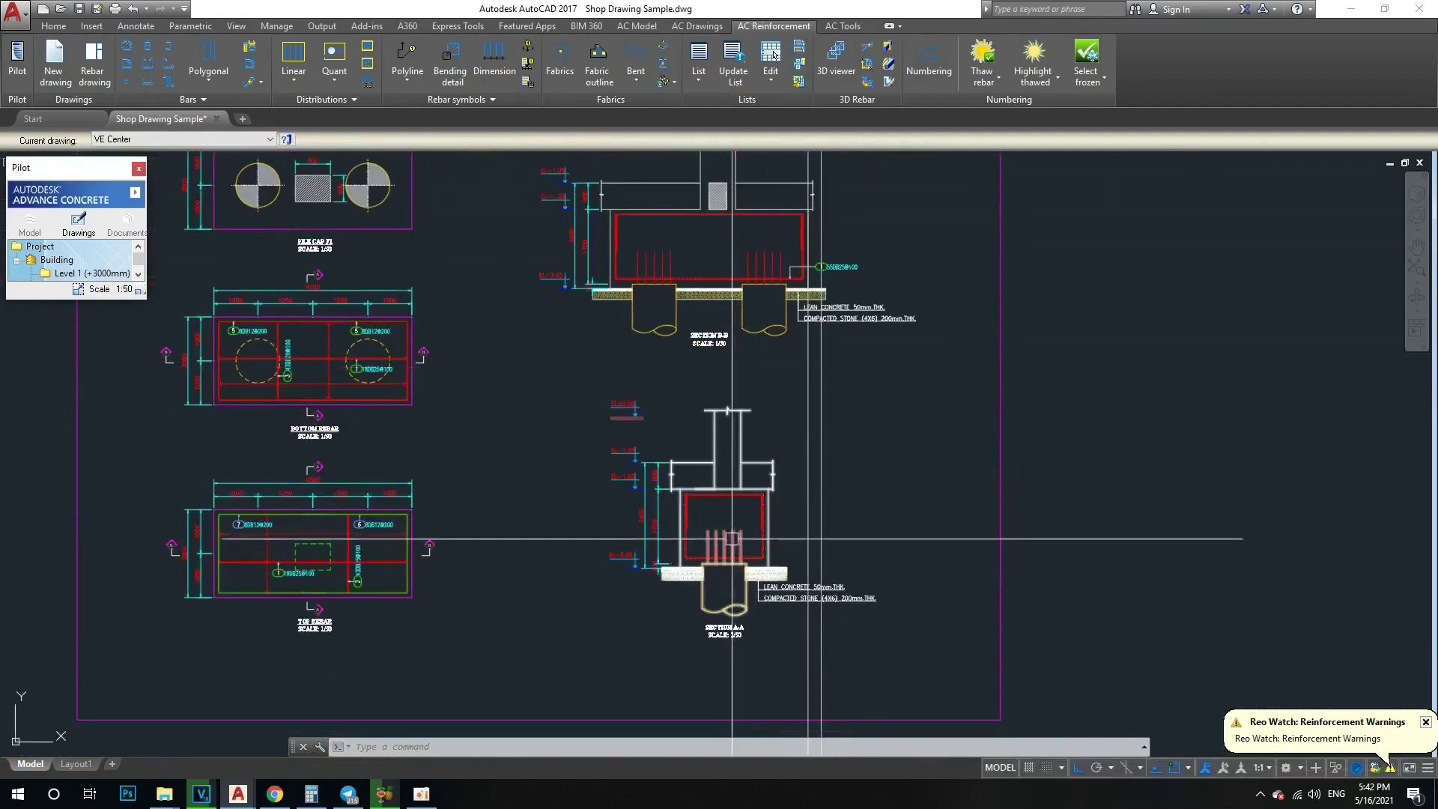
pyautogui.scroll(3, 295, 418)
pyautogui.scroll(-1, 333, 347)
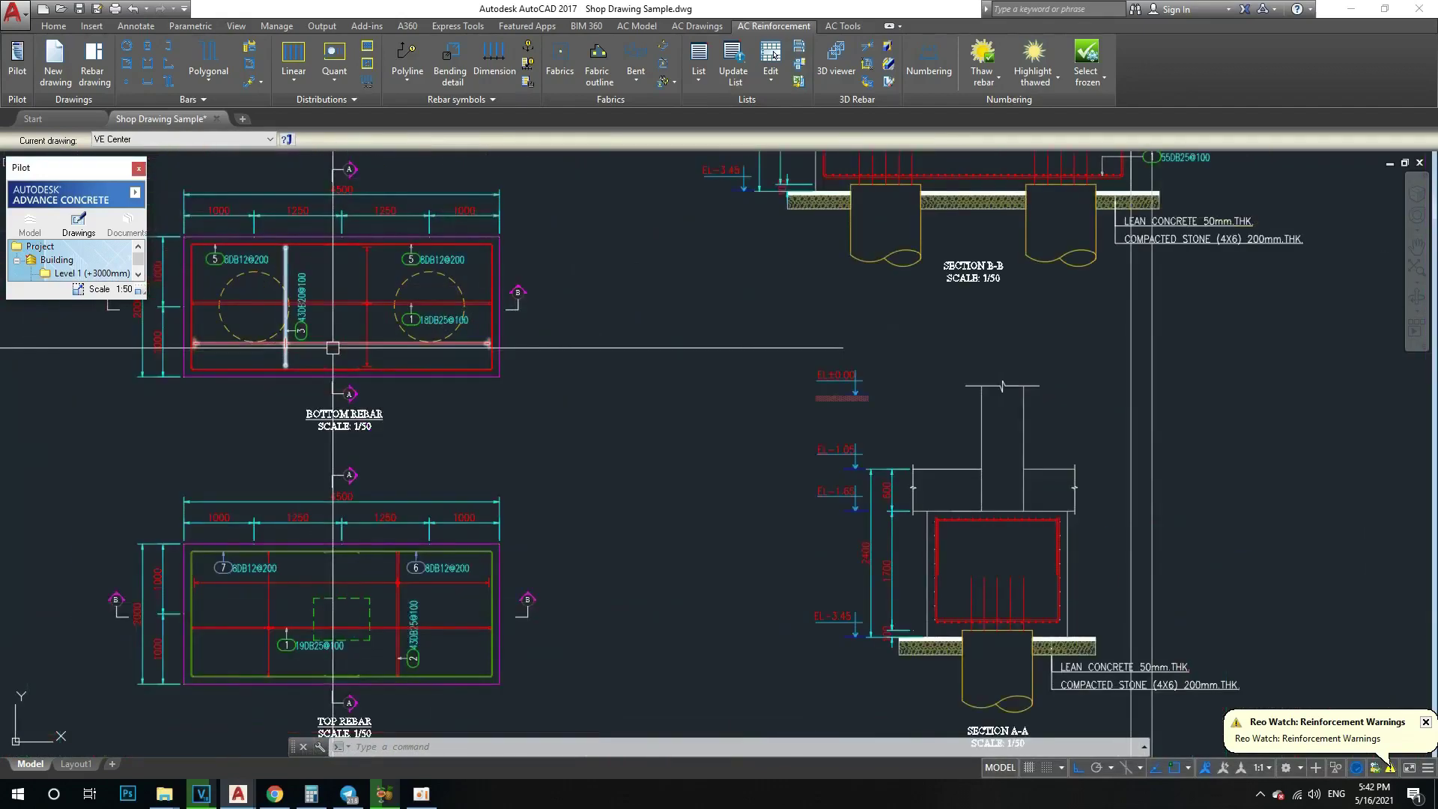
pyautogui.moveTo(370, 359); pyautogui.dragTo(358, 385, button='middle')
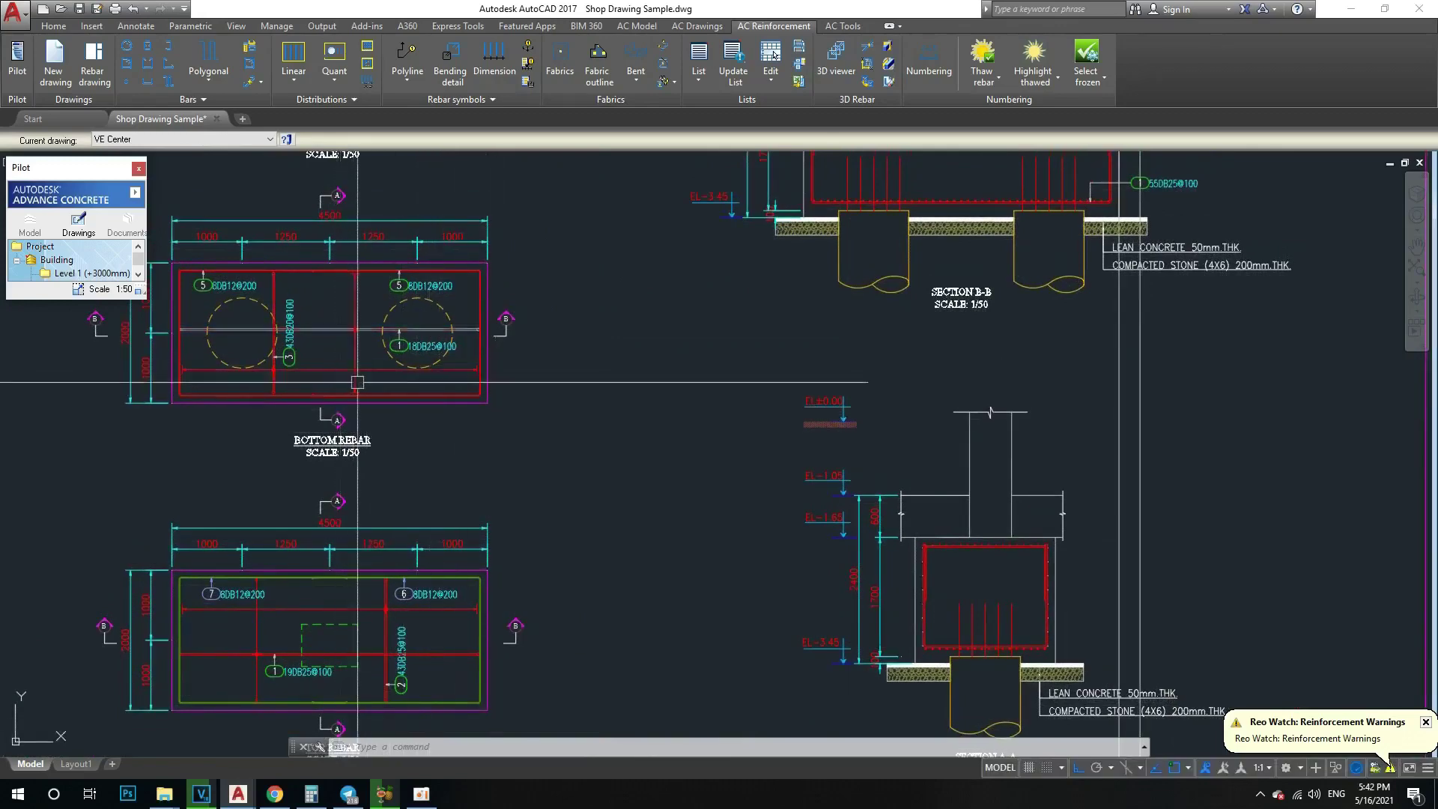
pyautogui.scroll(-2, 340, 381)
pyautogui.scroll(5, 883, 554)
pyautogui.scroll(3, 894, 559)
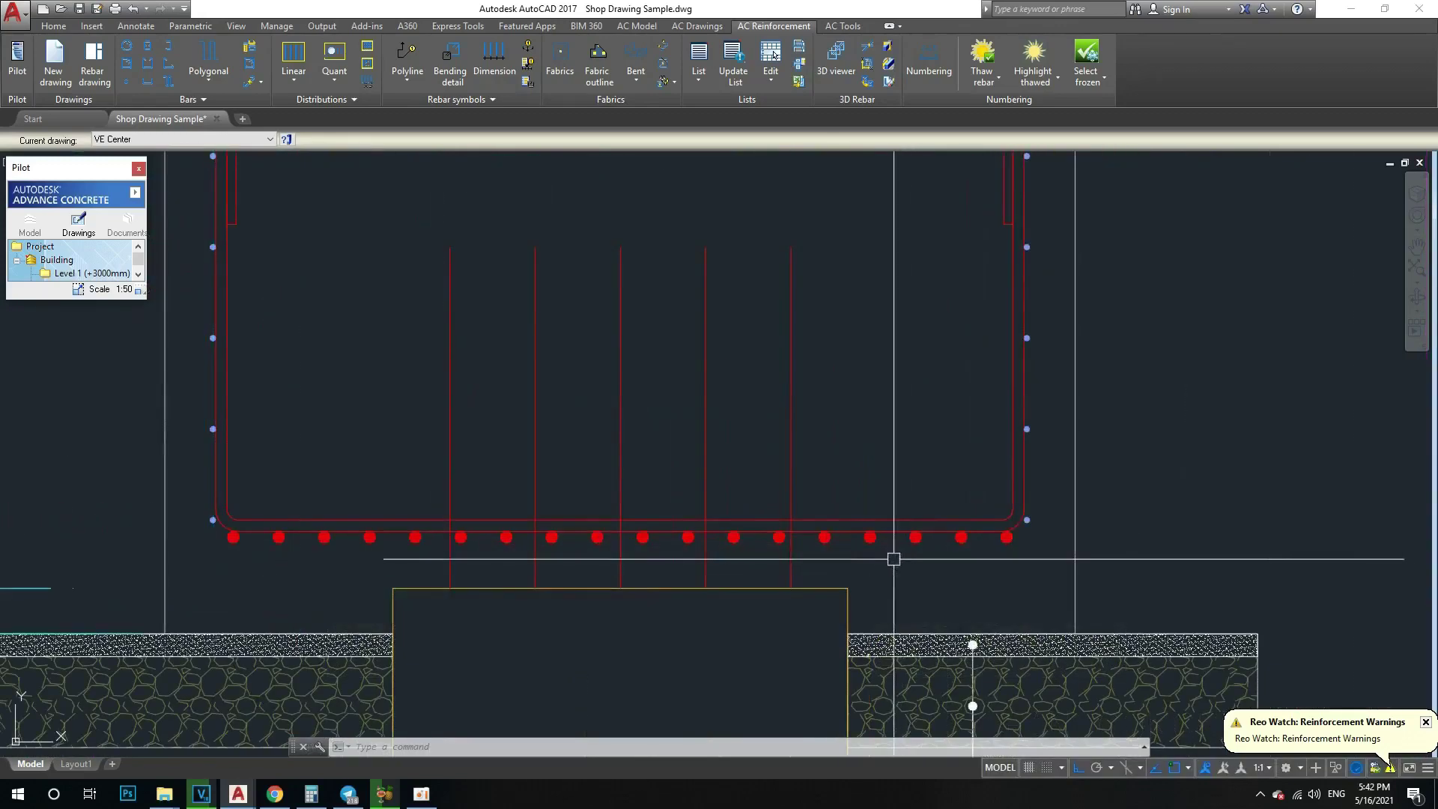
pyautogui.click(779, 535)
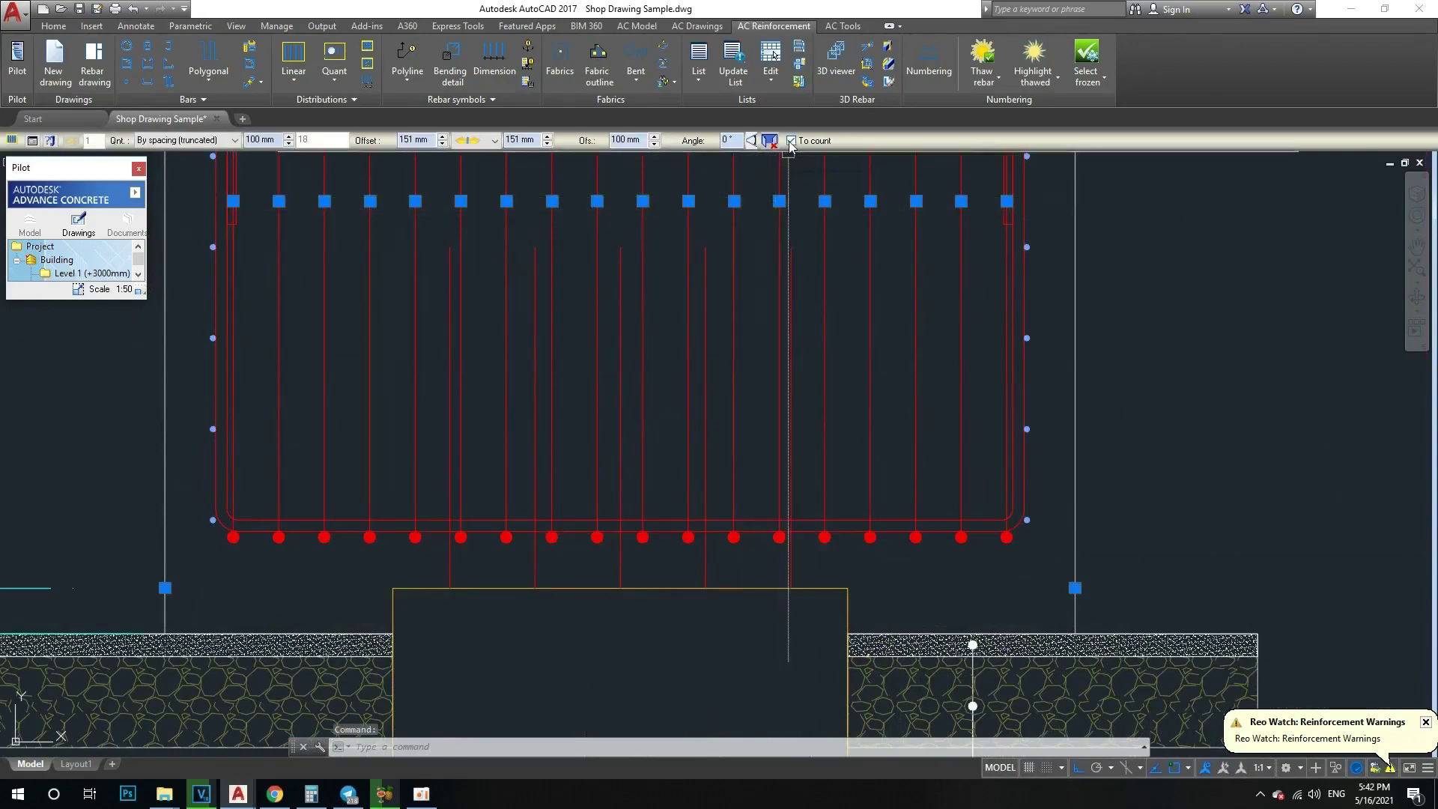
pyautogui.scroll(-6, 768, 322)
pyautogui.press('Escape')
pyautogui.press('Escape')
pyautogui.scroll(2, 715, 490)
pyautogui.moveTo(670, 565); pyautogui.dragTo(709, 486, button='middle')
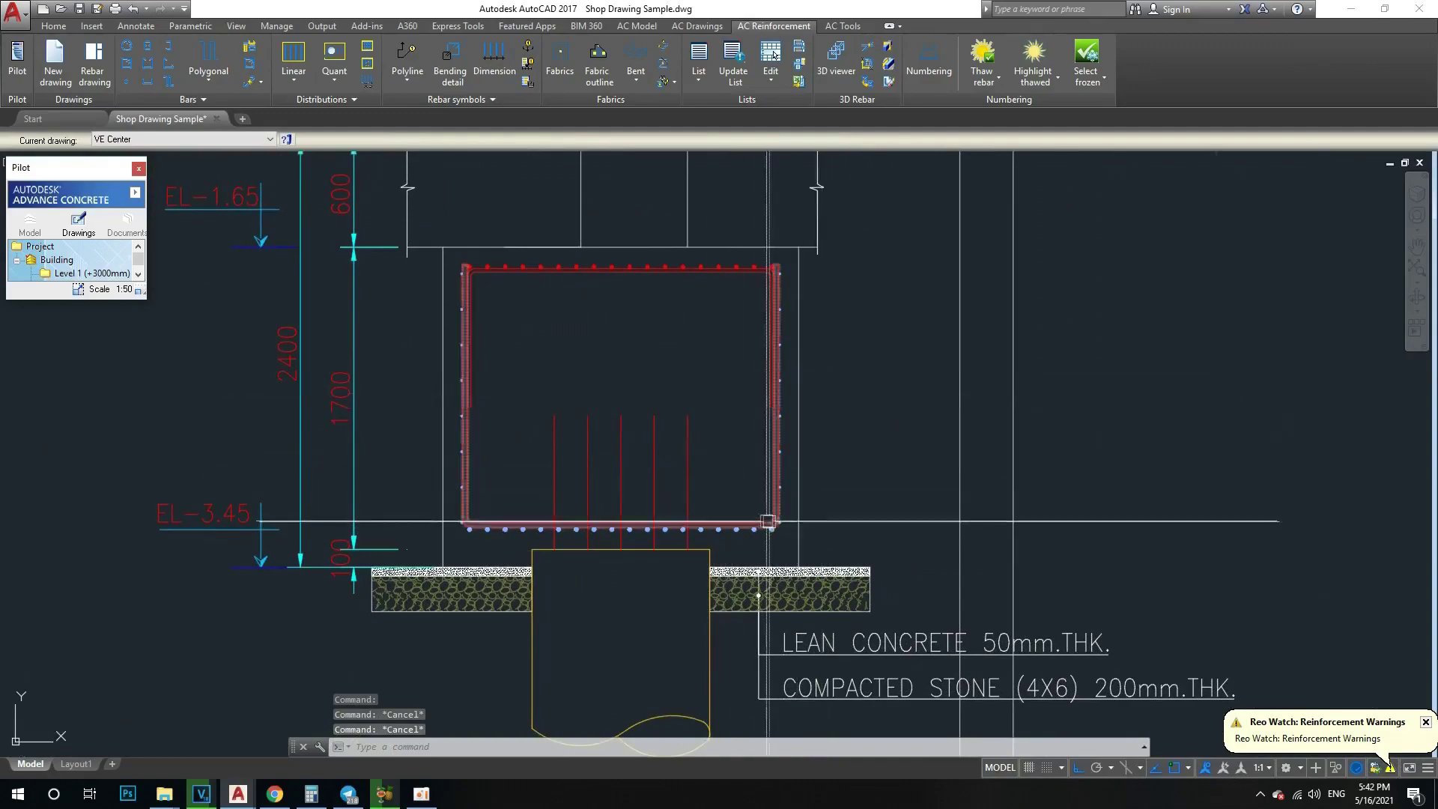
pyautogui.scroll(-2, 730, 450)
pyautogui.moveTo(731, 451); pyautogui.dragTo(779, 419, button='middle')
pyautogui.scroll(2, 779, 420)
pyautogui.scroll(2, 730, 503)
pyautogui.scroll(-1, 730, 504)
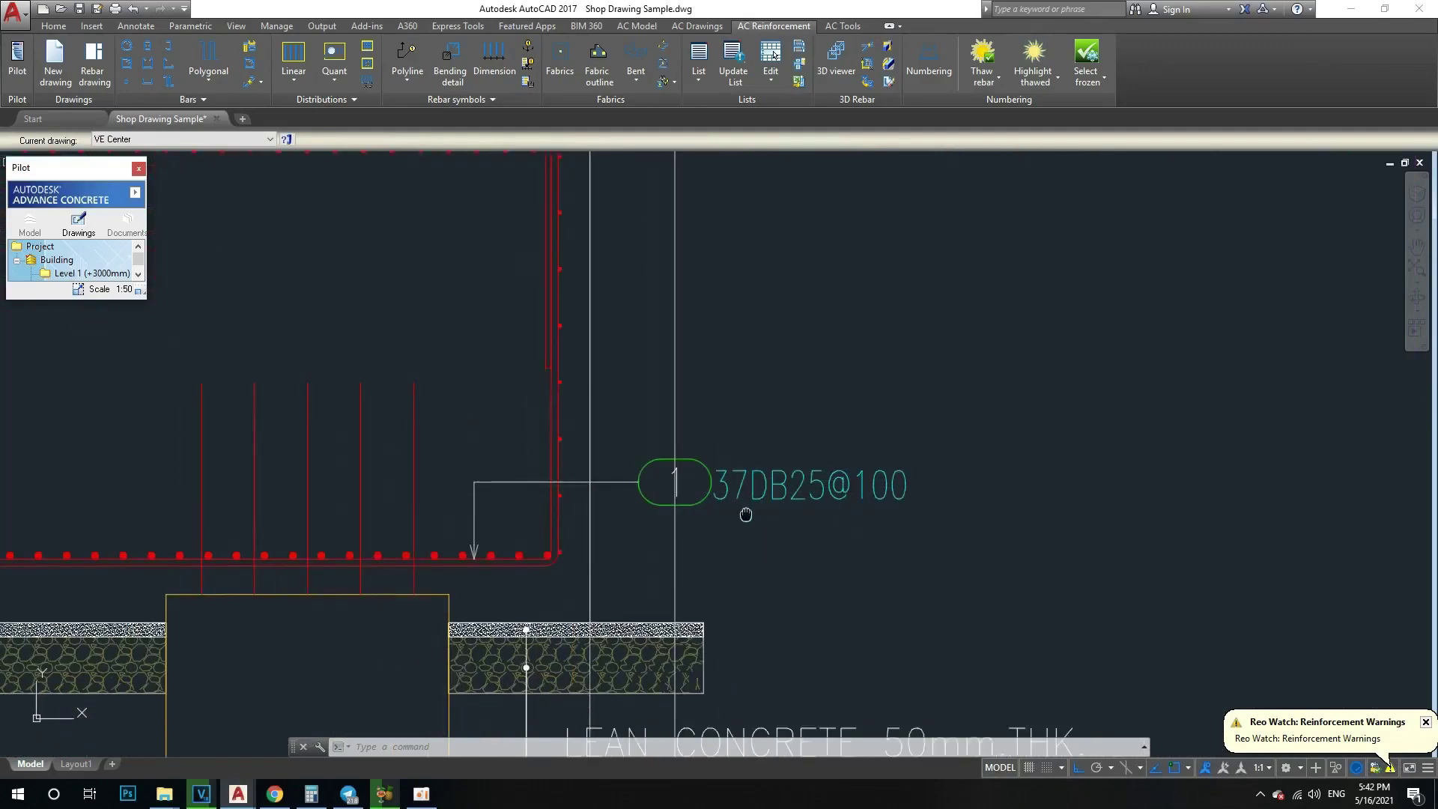
pyautogui.scroll(-3, 803, 410)
pyautogui.scroll(-2, 873, 349)
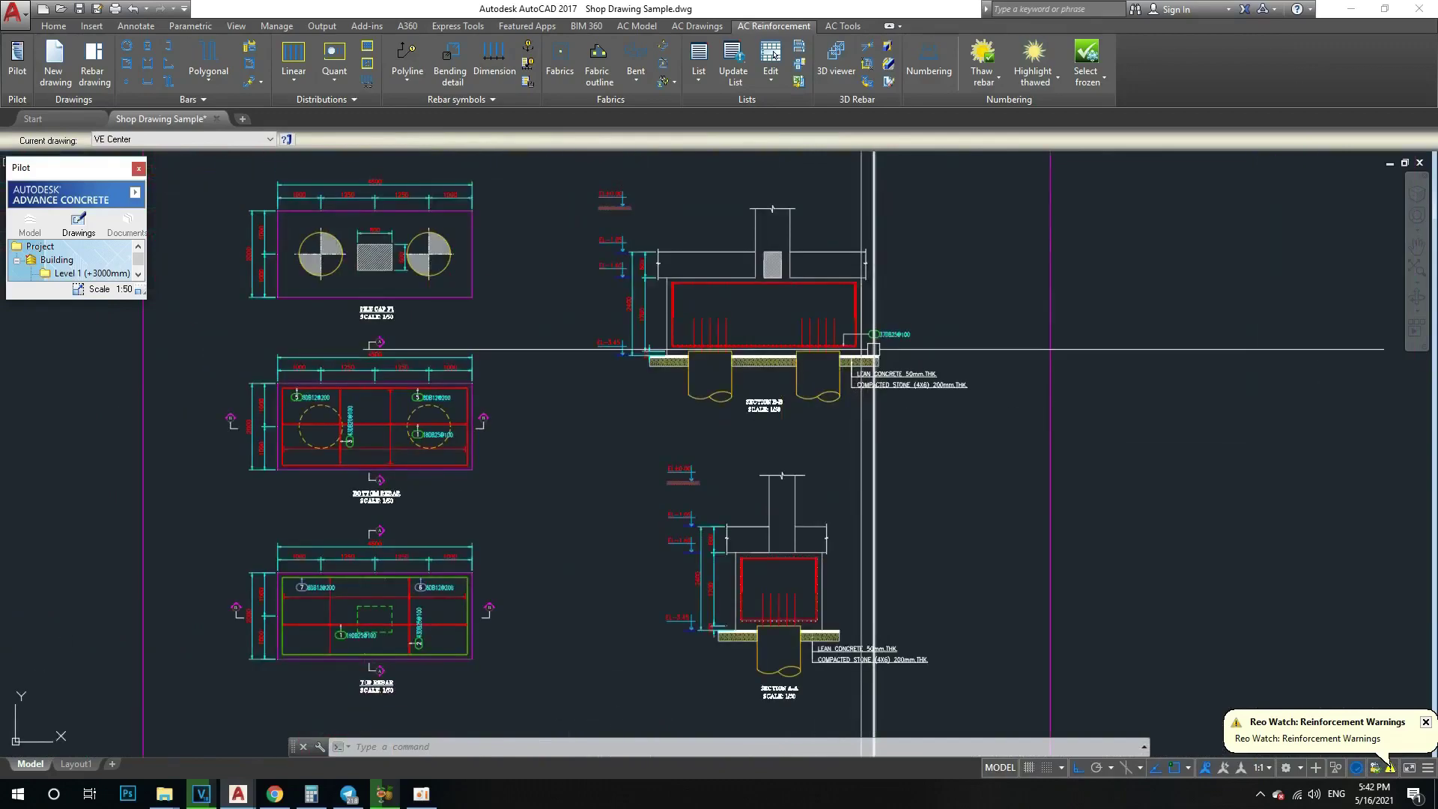
pyautogui.scroll(2, 412, 633)
pyautogui.scroll(1, 344, 537)
pyautogui.scroll(-2, 326, 533)
pyautogui.scroll(2, 886, 575)
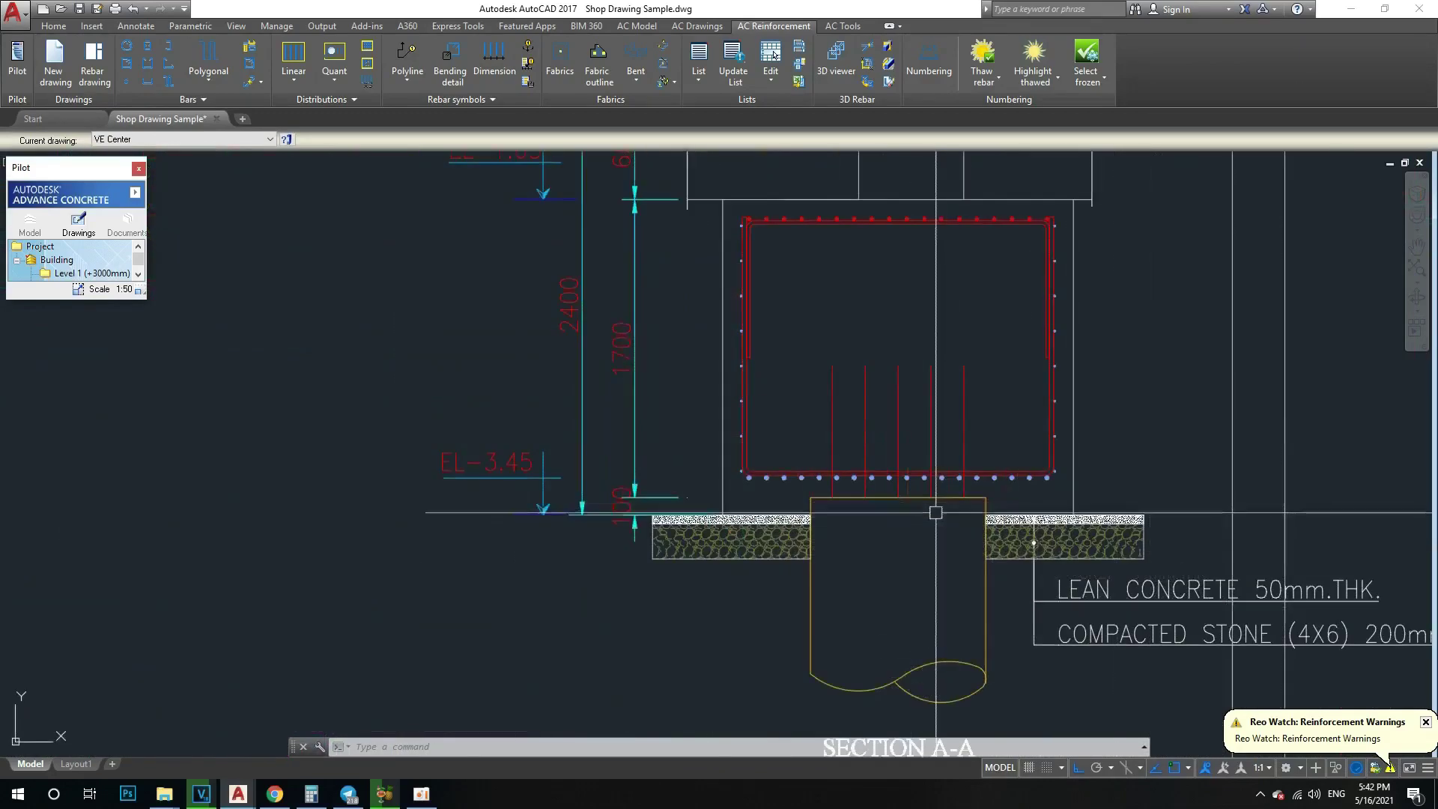
pyautogui.scroll(1, 931, 507)
pyautogui.scroll(-3, 860, 536)
pyautogui.scroll(-1, 849, 433)
pyautogui.scroll(3, 846, 537)
pyautogui.scroll(1, 831, 540)
pyautogui.scroll(4, 794, 552)
pyautogui.scroll(-6, 779, 552)
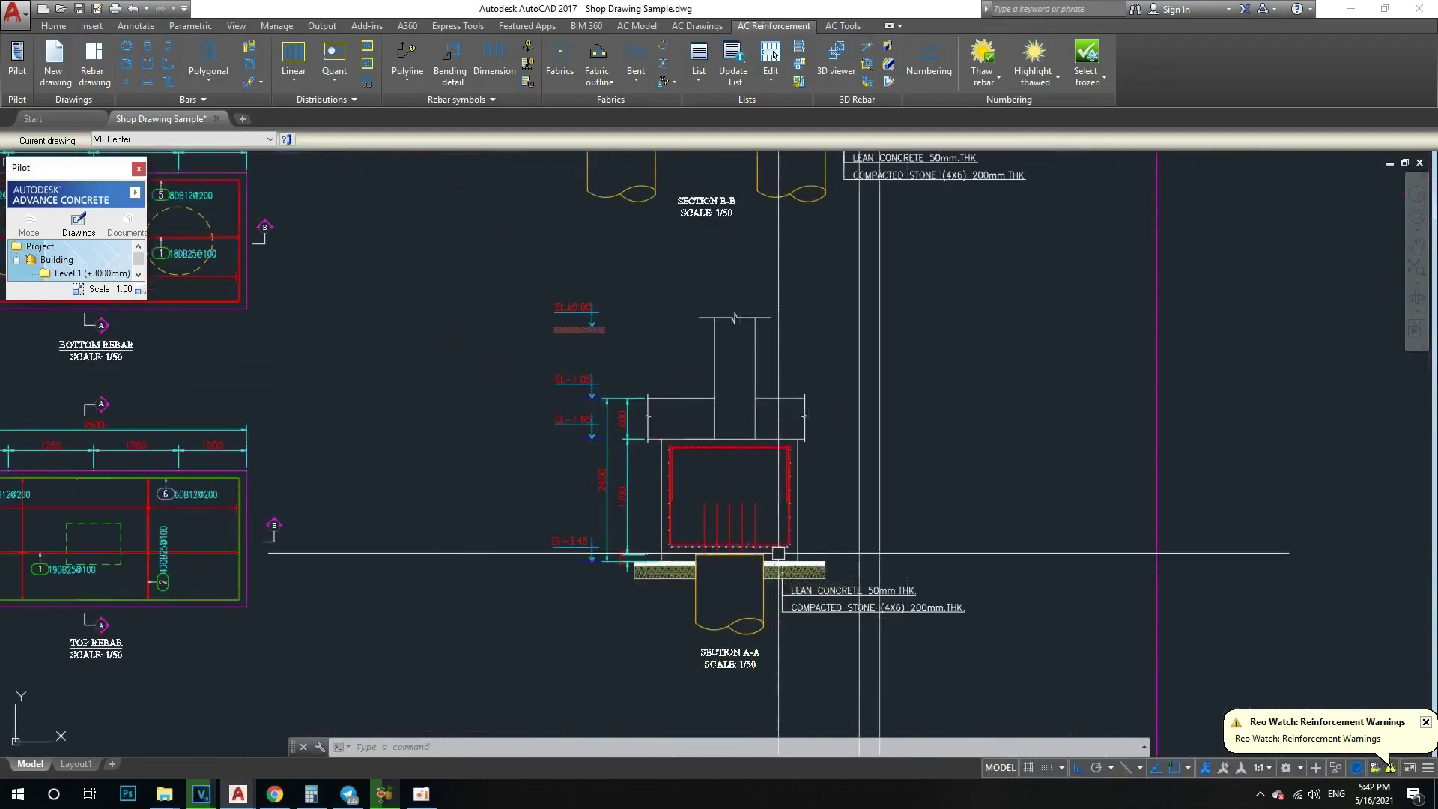
pyautogui.moveTo(780, 553); pyautogui.dragTo(466, 617, button='middle')
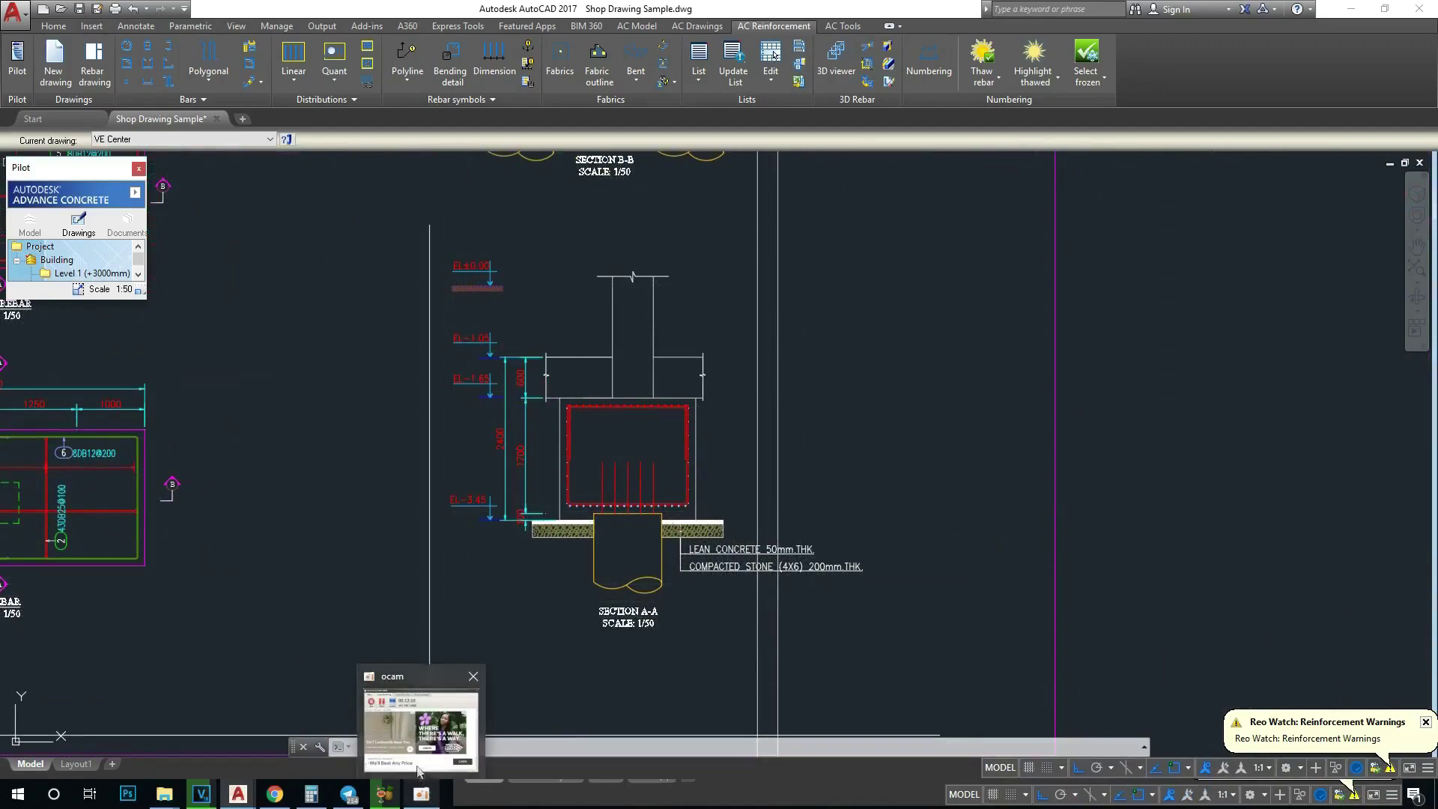
pyautogui.click(298, 608)
pyautogui.press('Escape')
pyautogui.press('Escape')
pyautogui.scroll(3, 602, 386)
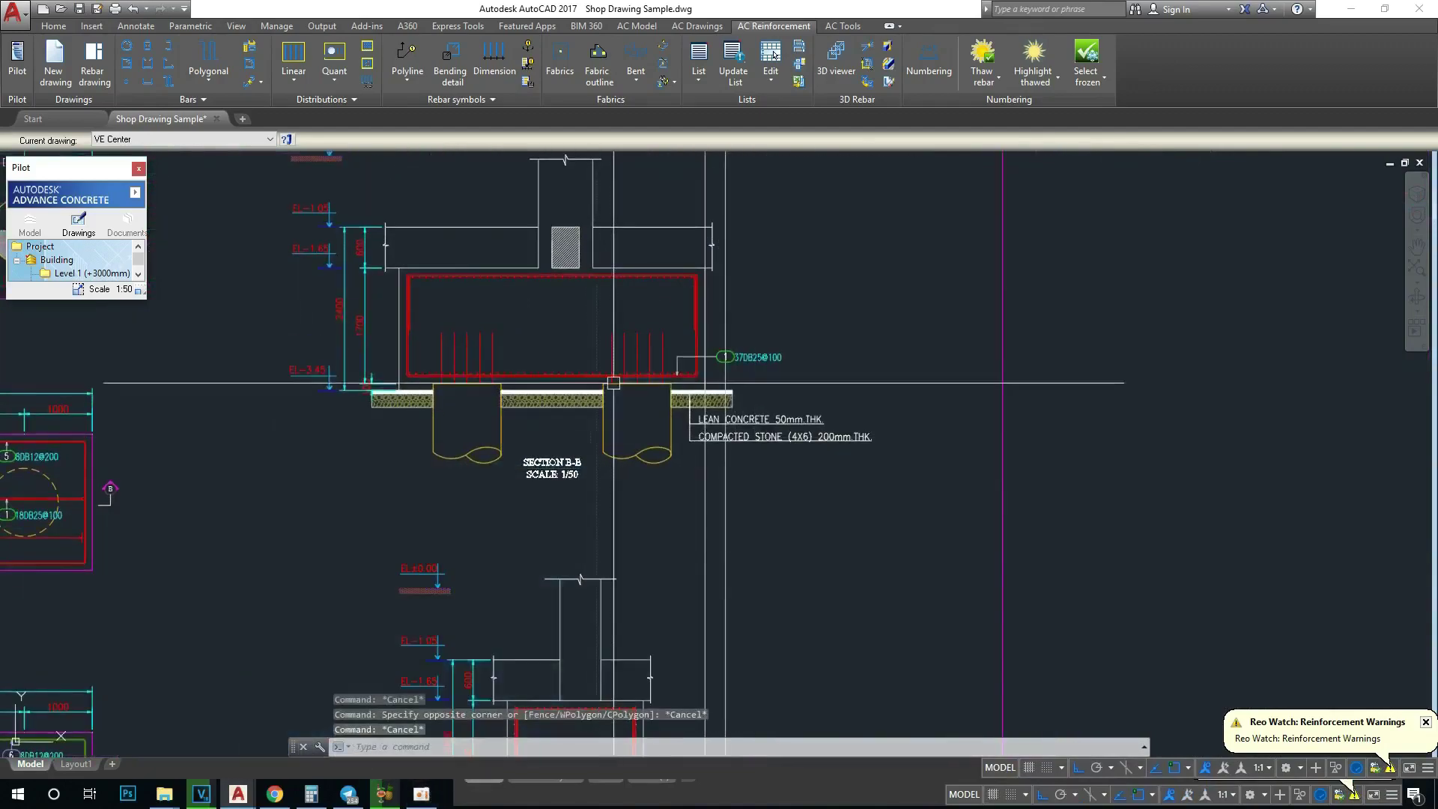
pyautogui.scroll(2, 635, 379)
pyautogui.scroll(-2, 764, 469)
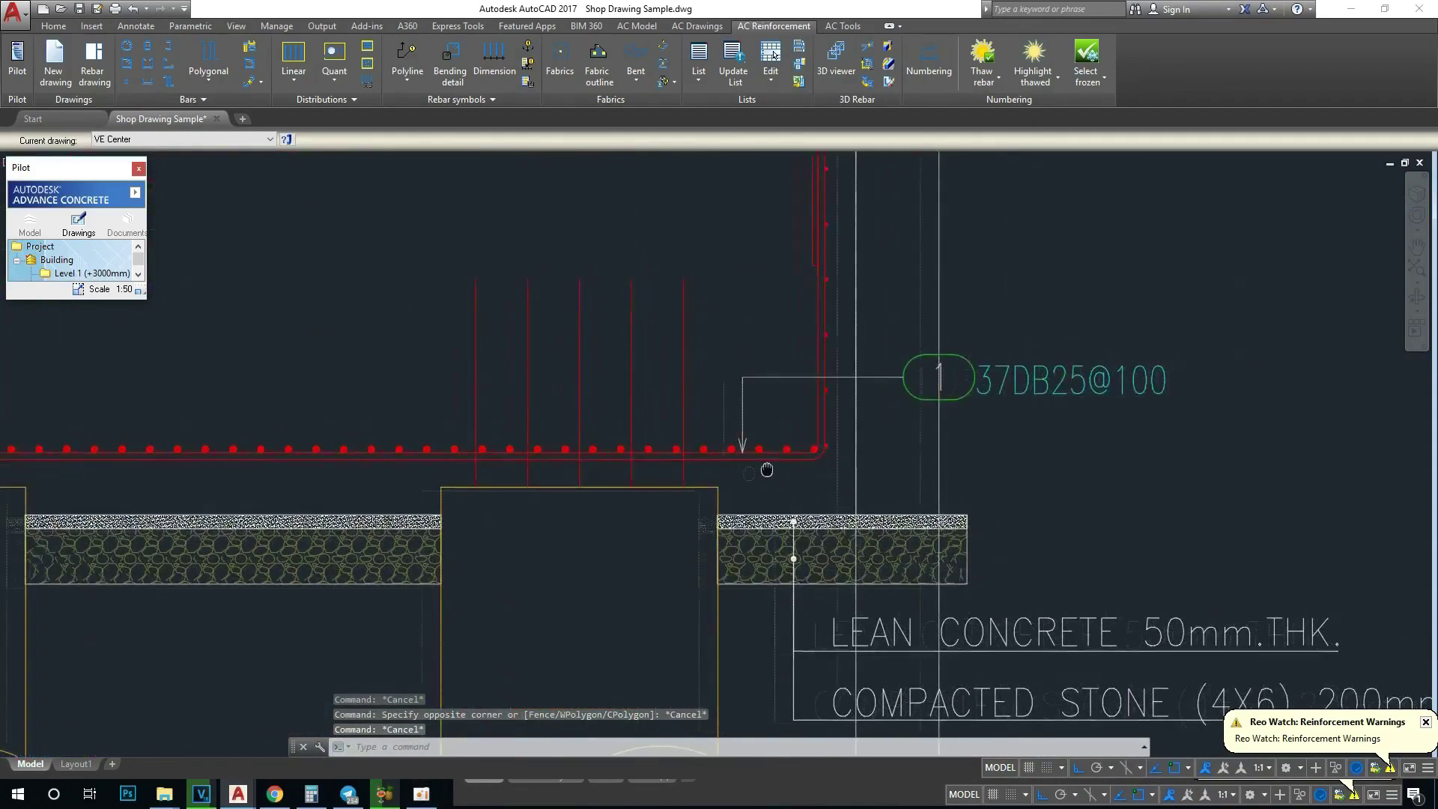
pyautogui.scroll(-1, 852, 409)
pyautogui.scroll(-4, 851, 409)
pyautogui.scroll(2, 464, 477)
pyautogui.scroll(3, 465, 477)
pyautogui.scroll(1, 464, 477)
pyautogui.scroll(-6, 524, 455)
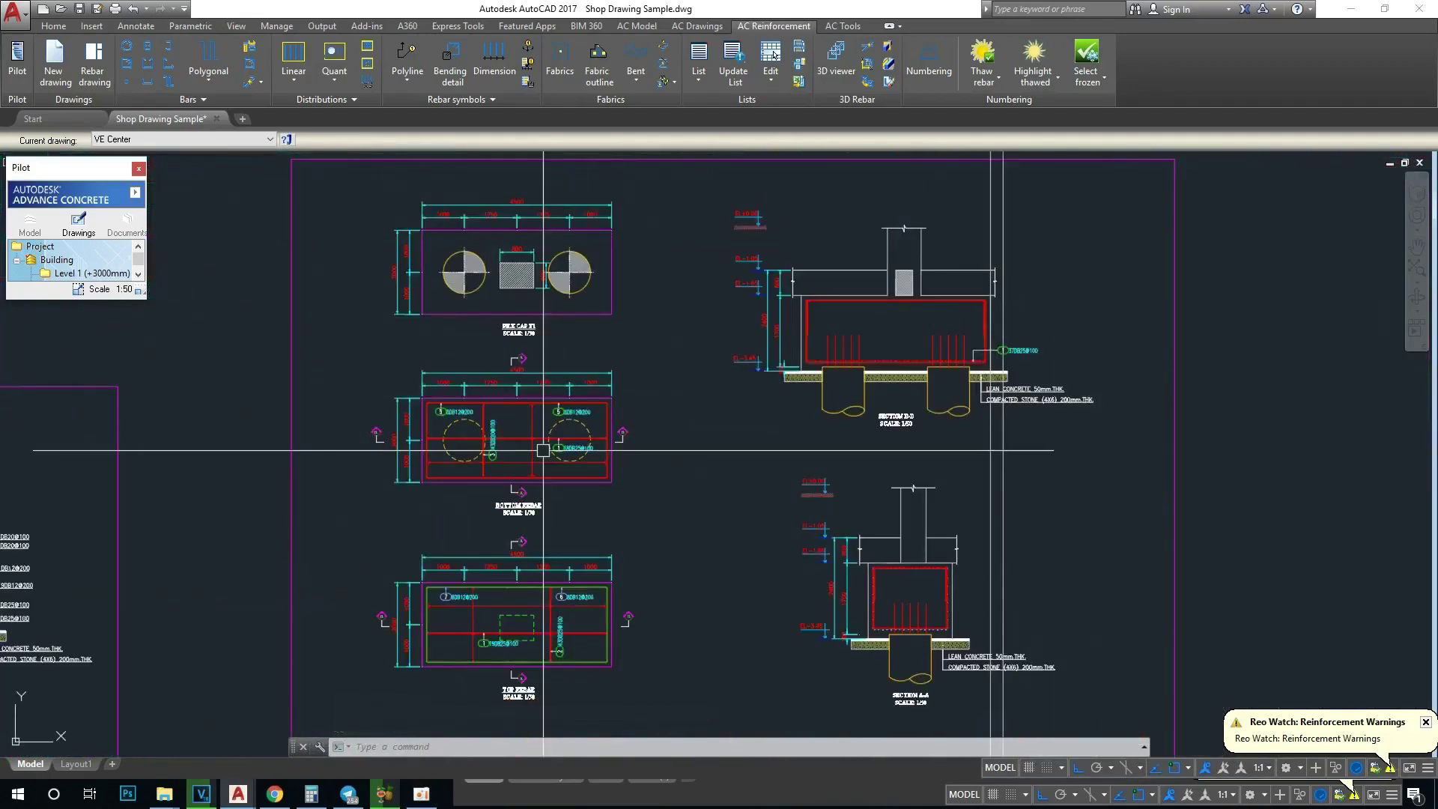
pyautogui.scroll(1, 543, 450)
pyautogui.scroll(2, 505, 475)
pyautogui.scroll(1, 510, 470)
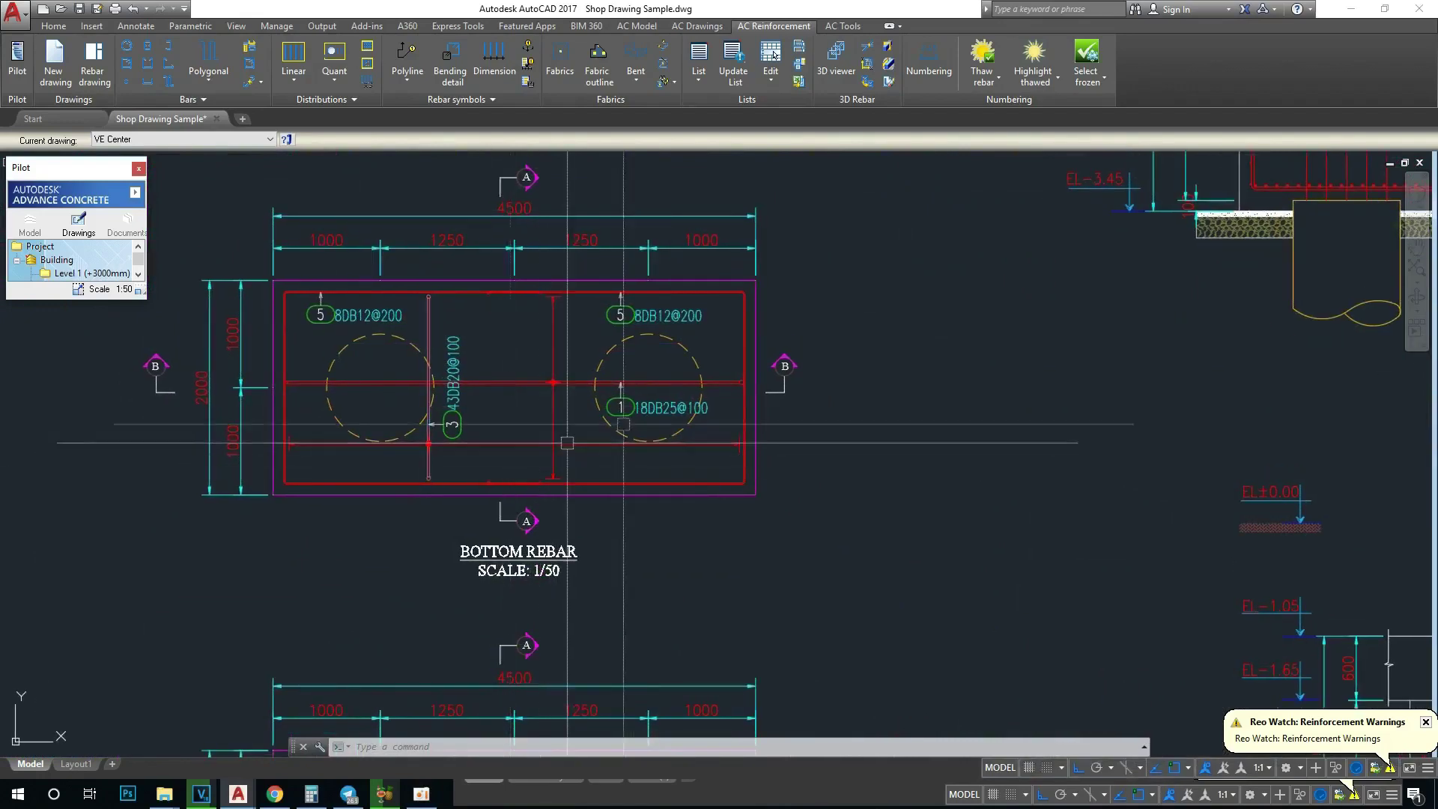
pyautogui.scroll(2, 567, 443)
pyautogui.scroll(-5, 569, 479)
pyautogui.scroll(1, 578, 543)
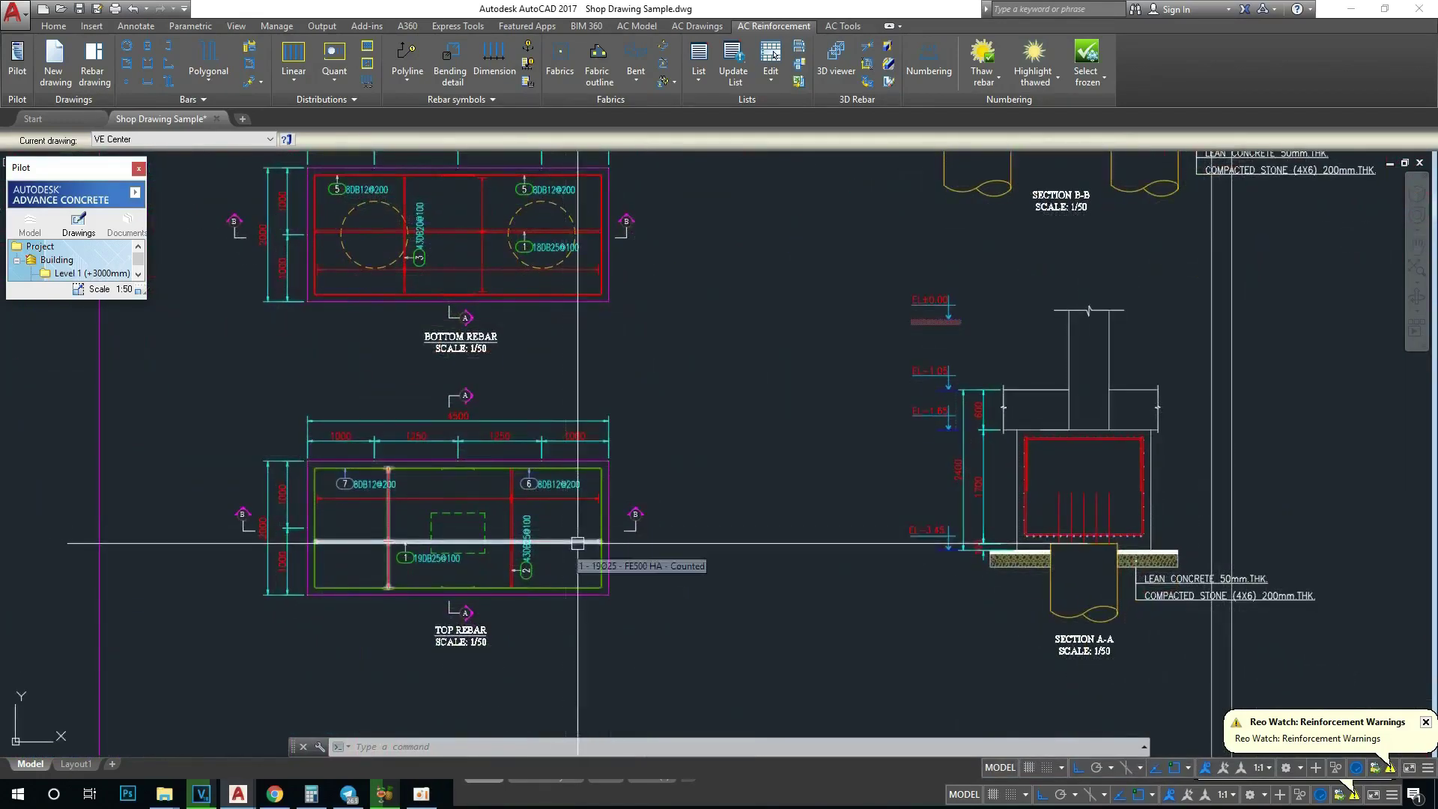
pyautogui.scroll(2, 497, 564)
pyautogui.scroll(-2, 524, 554)
pyautogui.scroll(3, 1034, 475)
pyautogui.moveTo(1026, 480); pyautogui.dragTo(846, 489, button='middle')
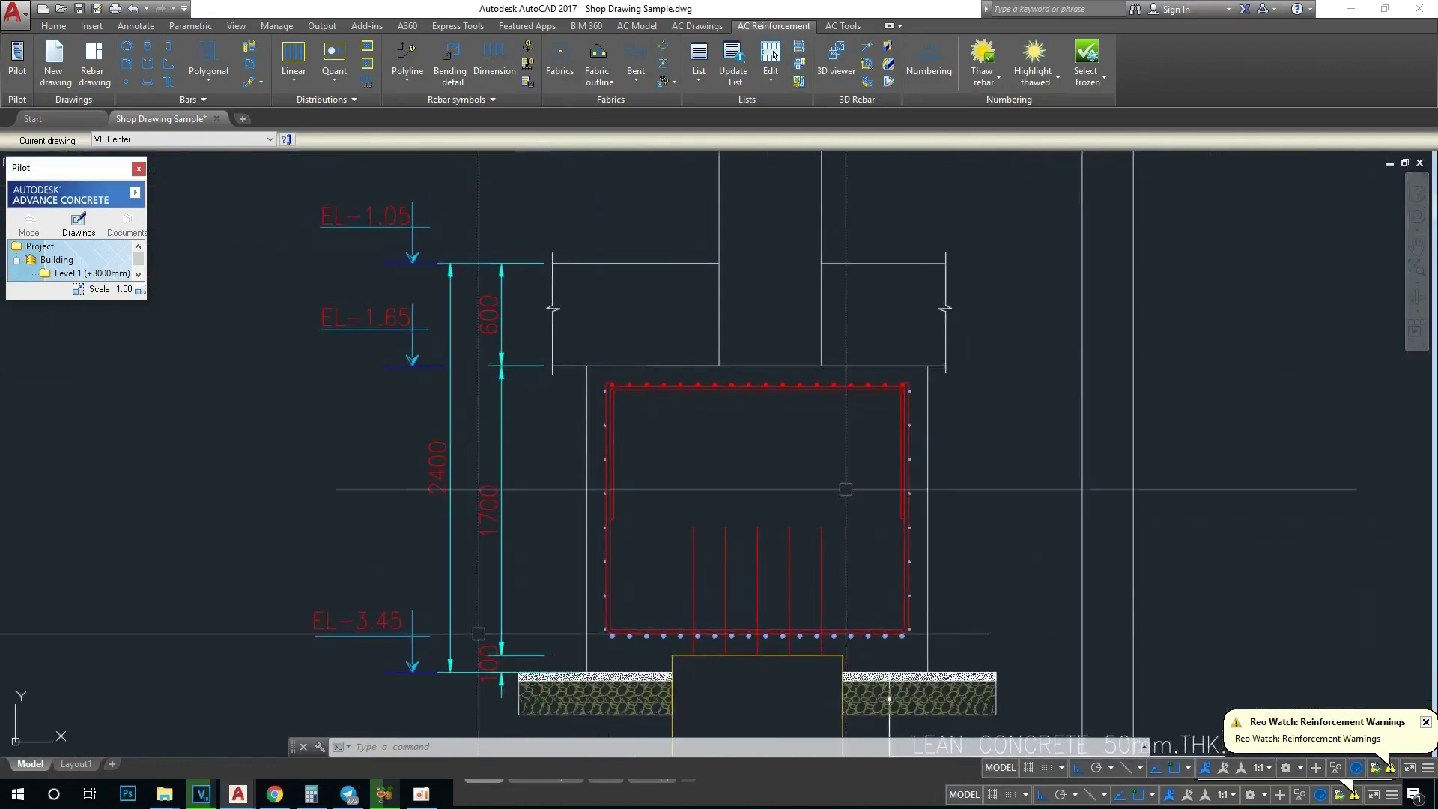
pyautogui.click(422, 793)
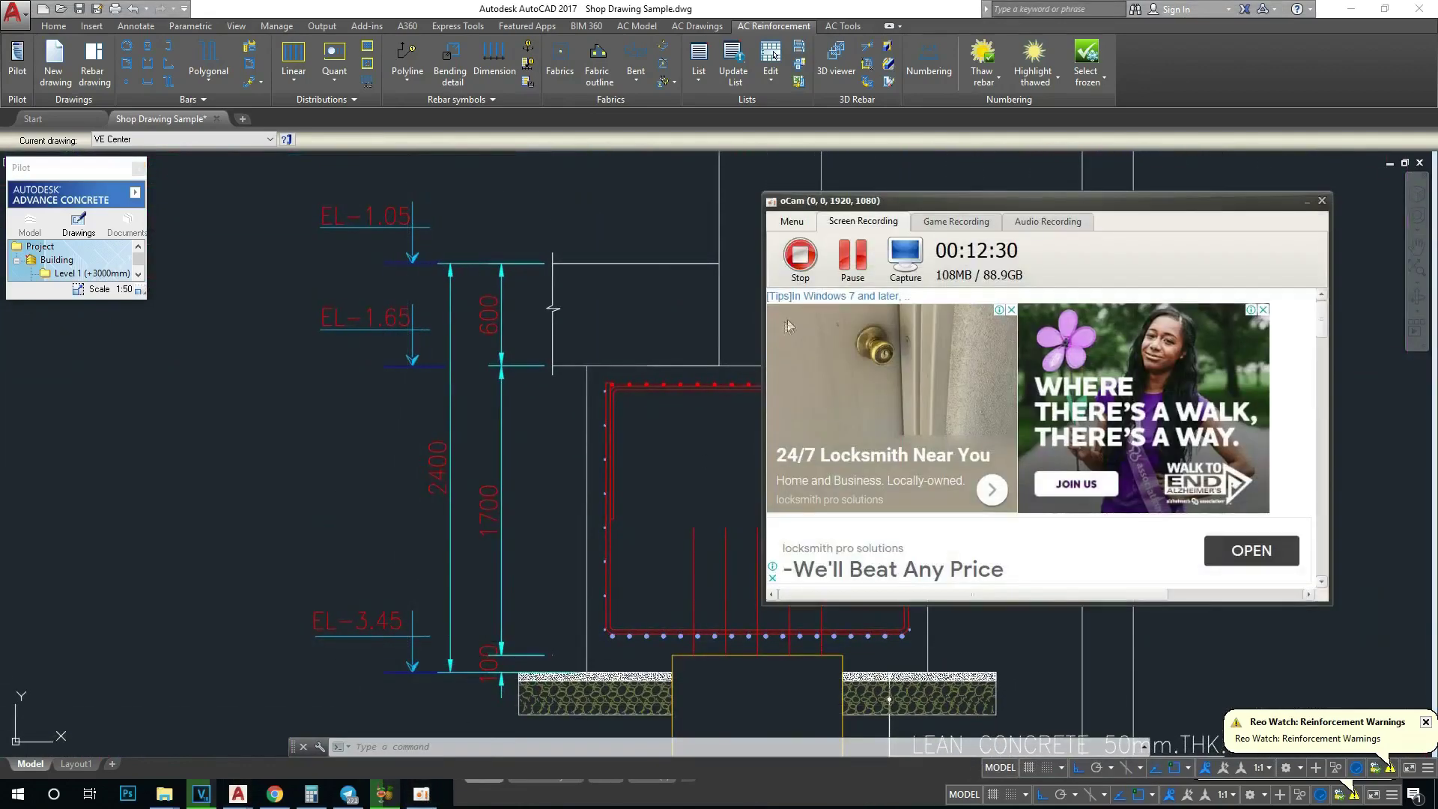
pyautogui.scroll(-1, 617, 352)
pyautogui.scroll(2, 617, 307)
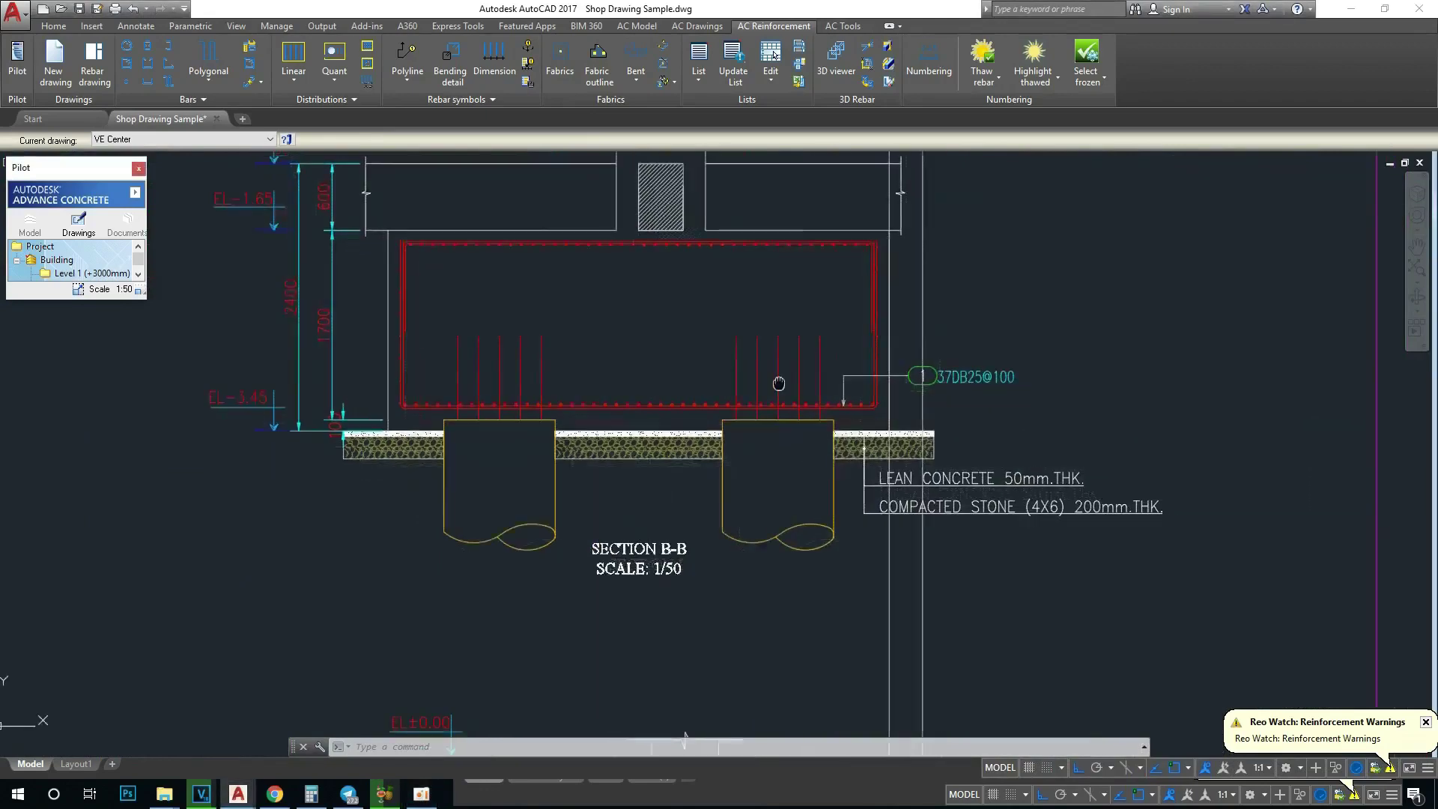
pyautogui.scroll(3, 778, 385)
pyautogui.scroll(2, 910, 334)
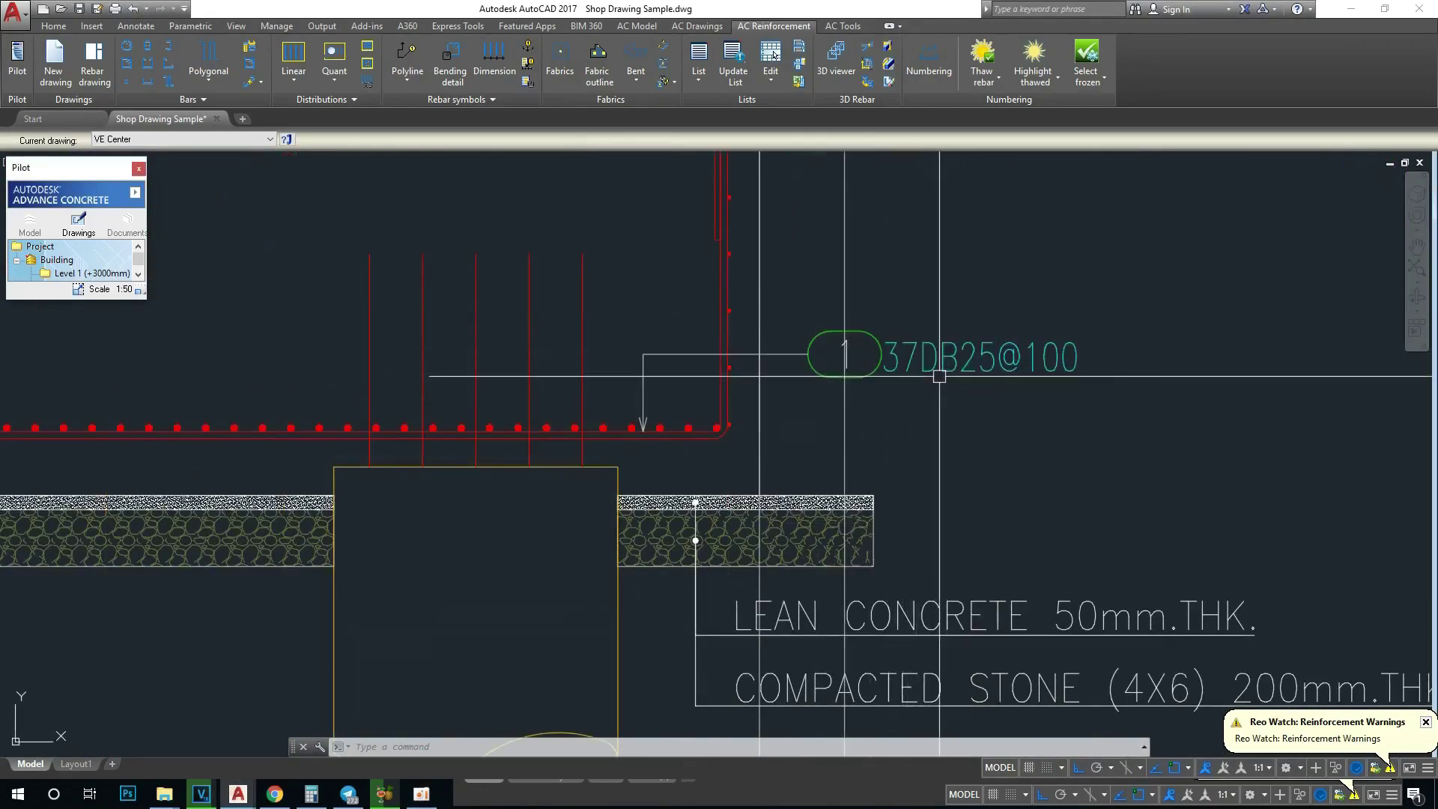
pyautogui.scroll(-4, 845, 360)
pyautogui.scroll(-2, 845, 360)
pyautogui.scroll(2, 524, 486)
pyautogui.moveTo(524, 487)
pyautogui.mouseDown(button='middle')
pyautogui.moveTo(560, 516)
pyautogui.moveTo(567, 493)
pyautogui.mouseUp(button='middle')
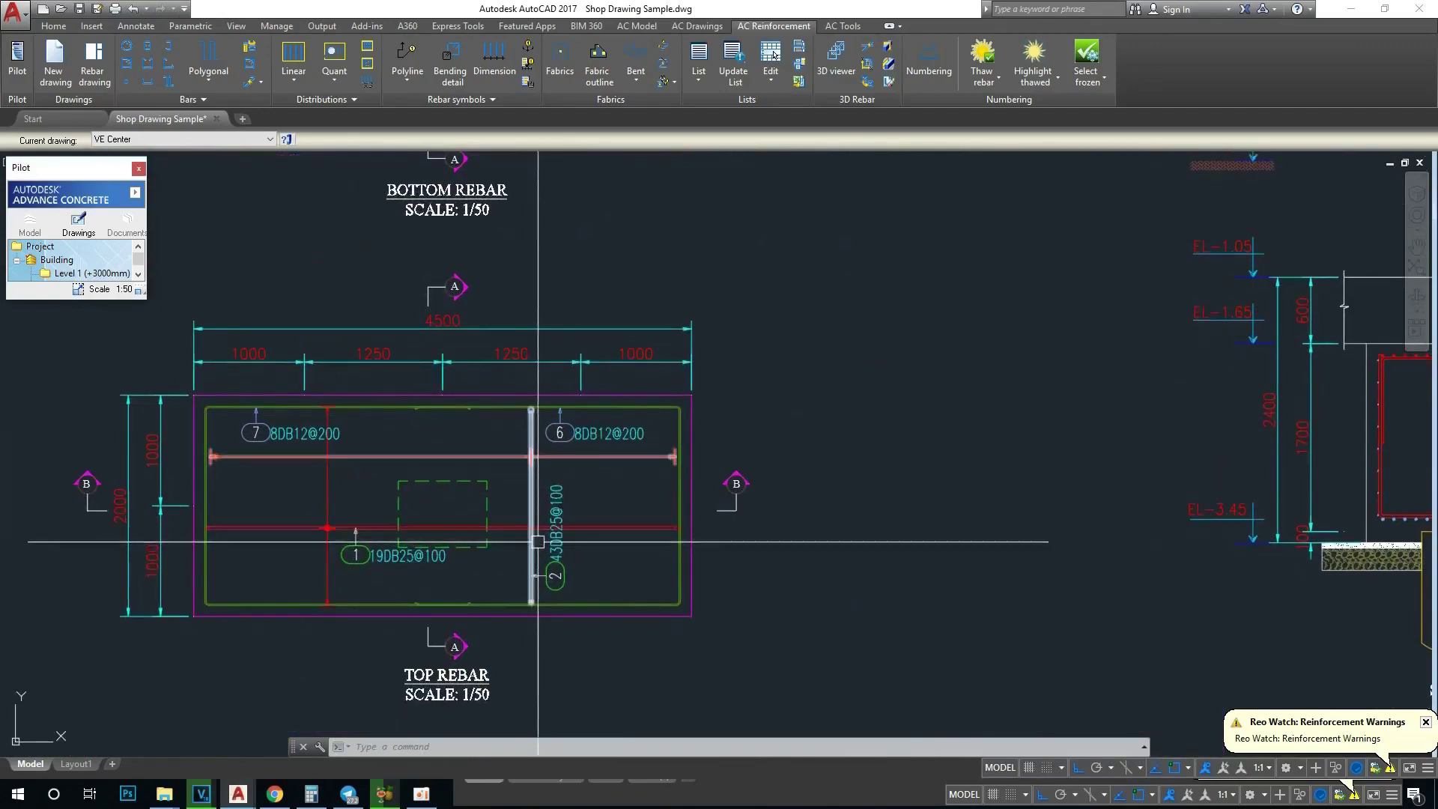
pyautogui.scroll(-1, 613, 534)
pyautogui.scroll(-3, 679, 490)
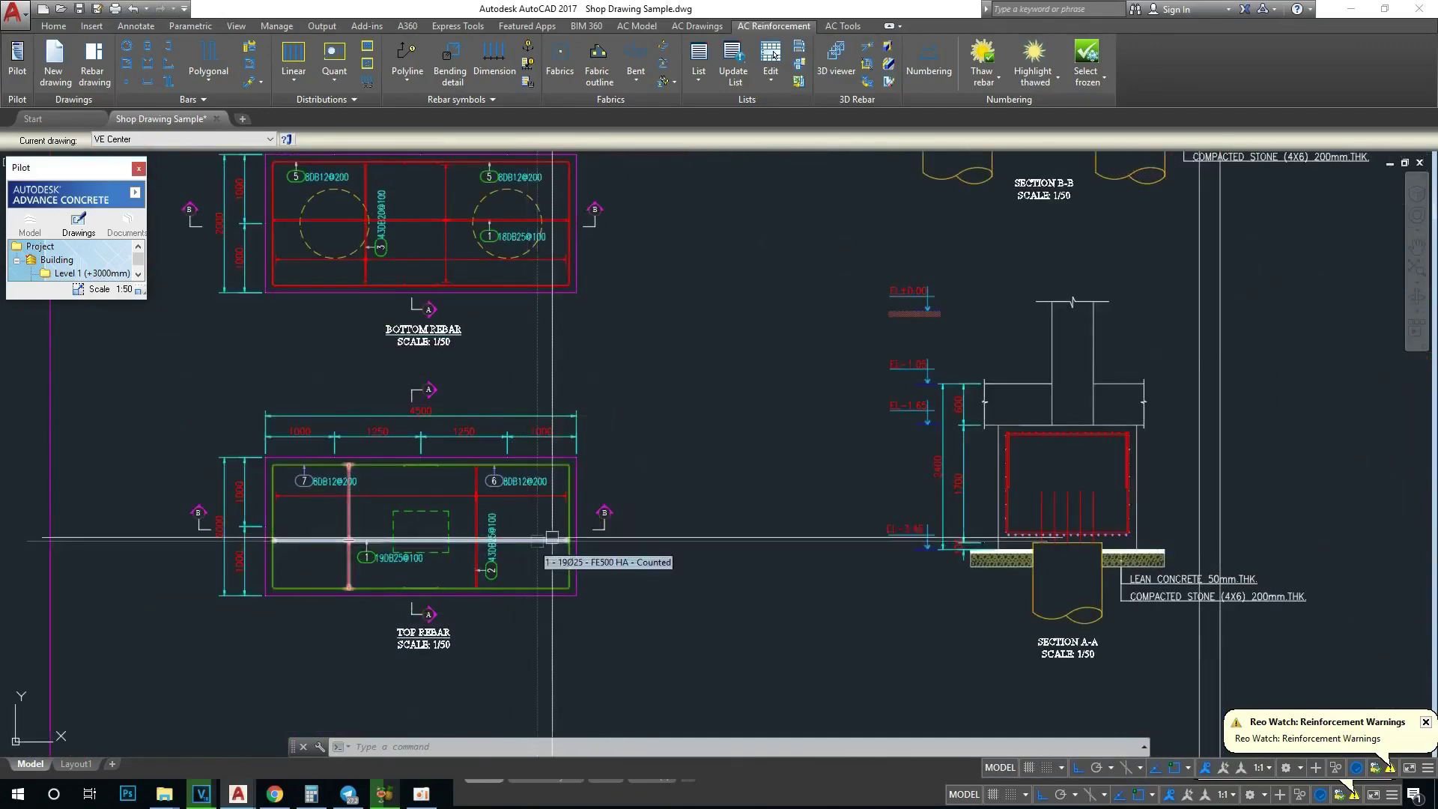
pyautogui.scroll(5, 895, 234)
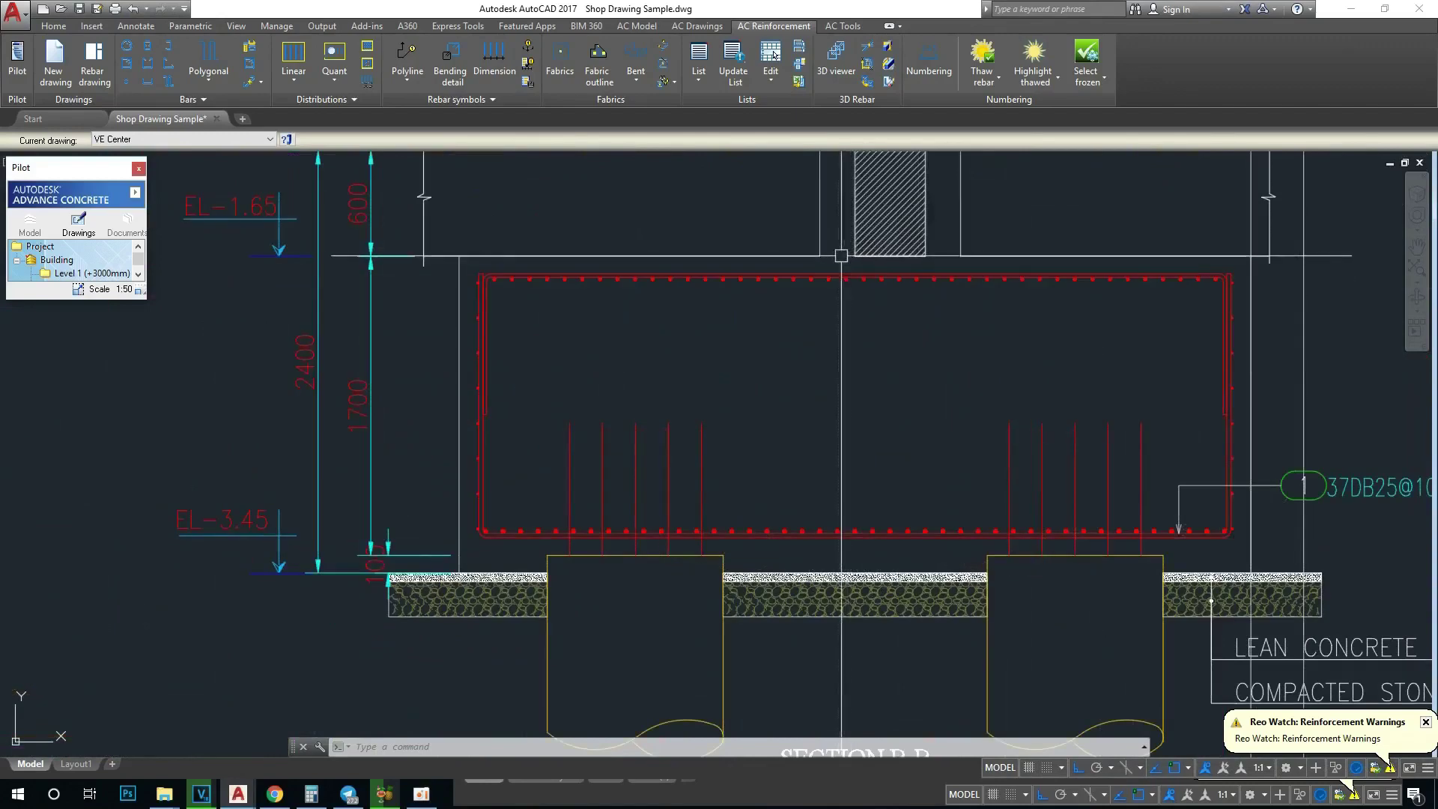
pyautogui.scroll(-2, 838, 255)
pyautogui.scroll(-4, 674, 530)
pyautogui.scroll(4, 674, 465)
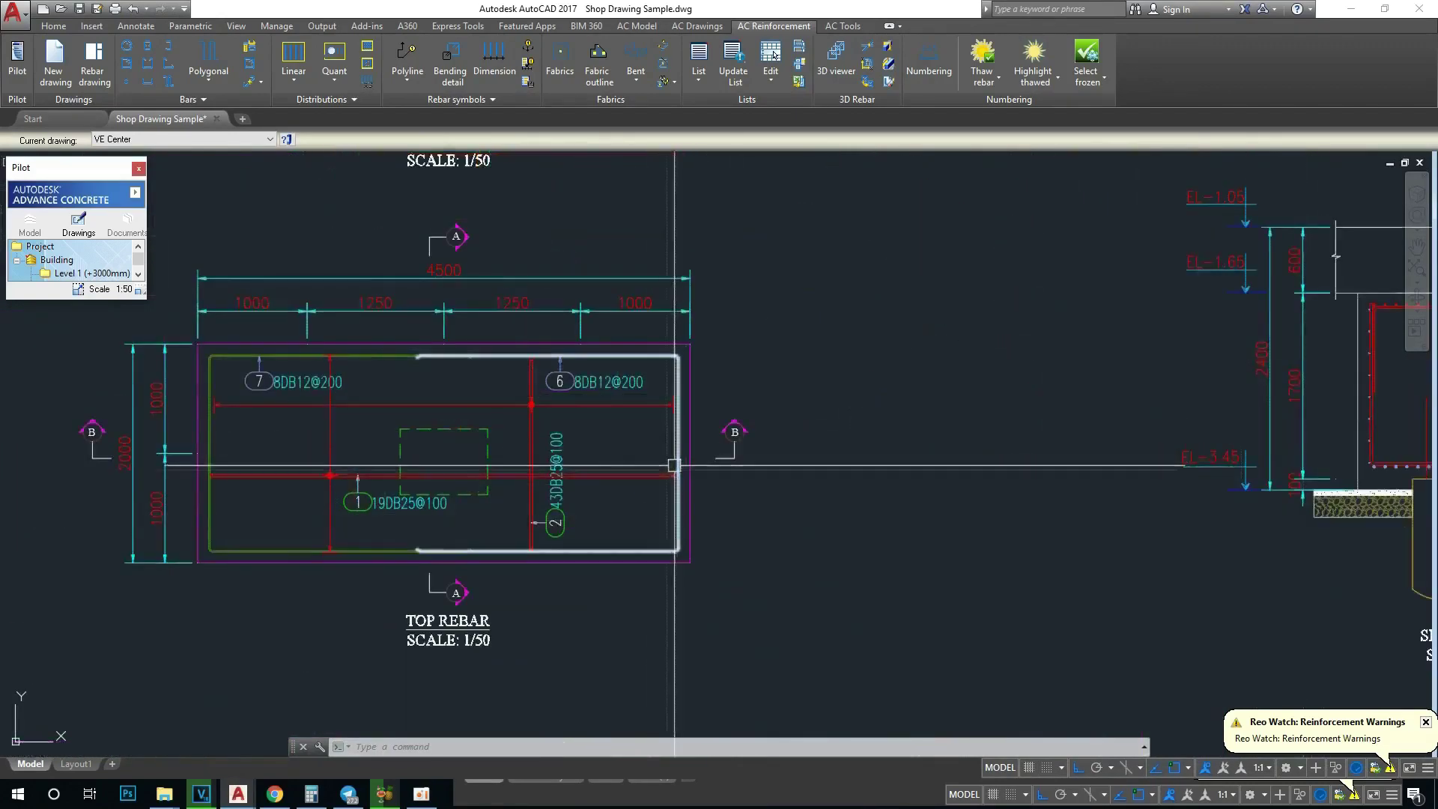
pyautogui.moveTo(674, 465); pyautogui.dragTo(570, 507, button='middle')
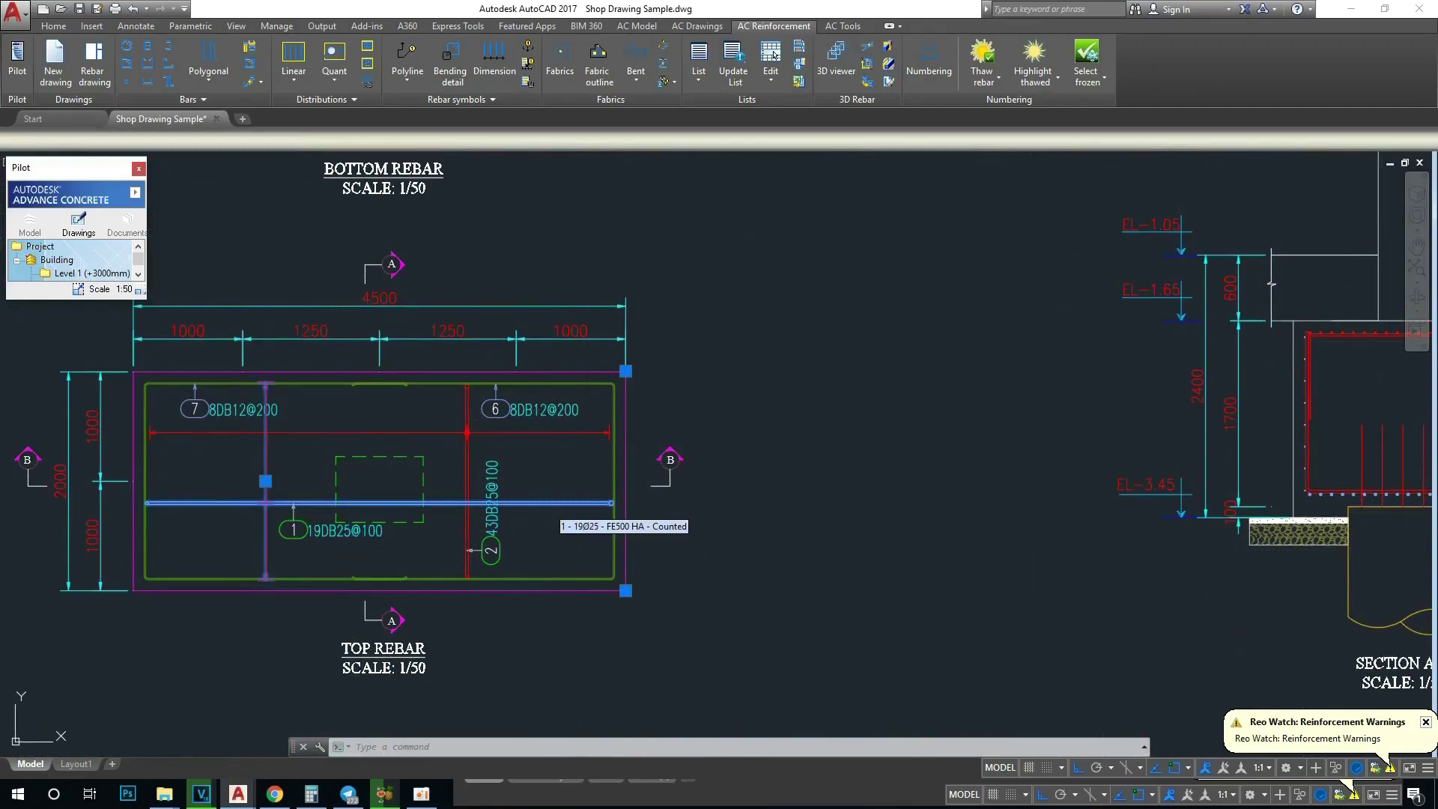
# Step: Clear the current selection and zoom around the plans to locate the long top rebar distribution
pyautogui.press('Escape')
pyautogui.press('Escape')
pyautogui.scroll(-4, 579, 512)
pyautogui.scroll(2, 603, 497)
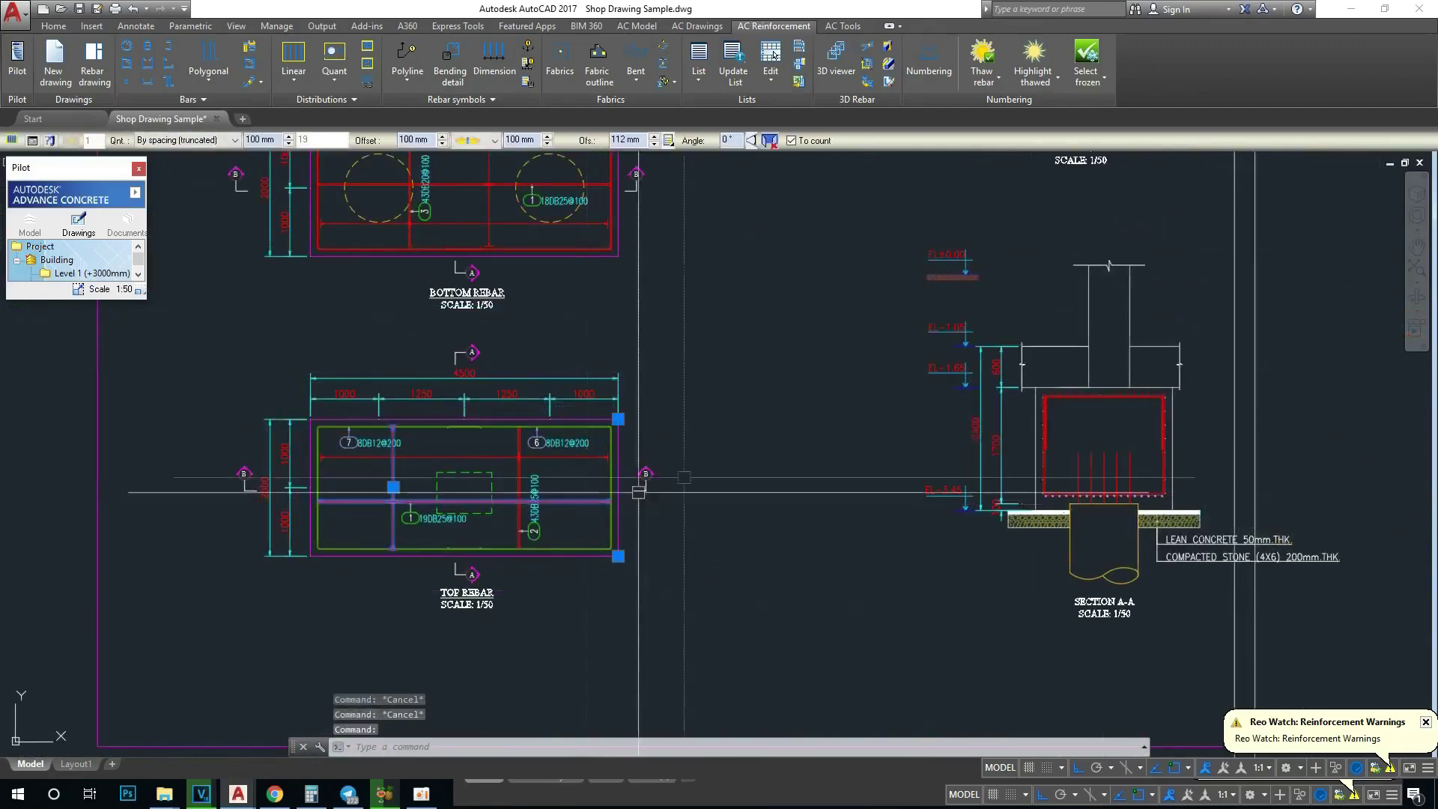
pyautogui.moveTo(586, 504); pyautogui.dragTo(583, 518, button='middle')
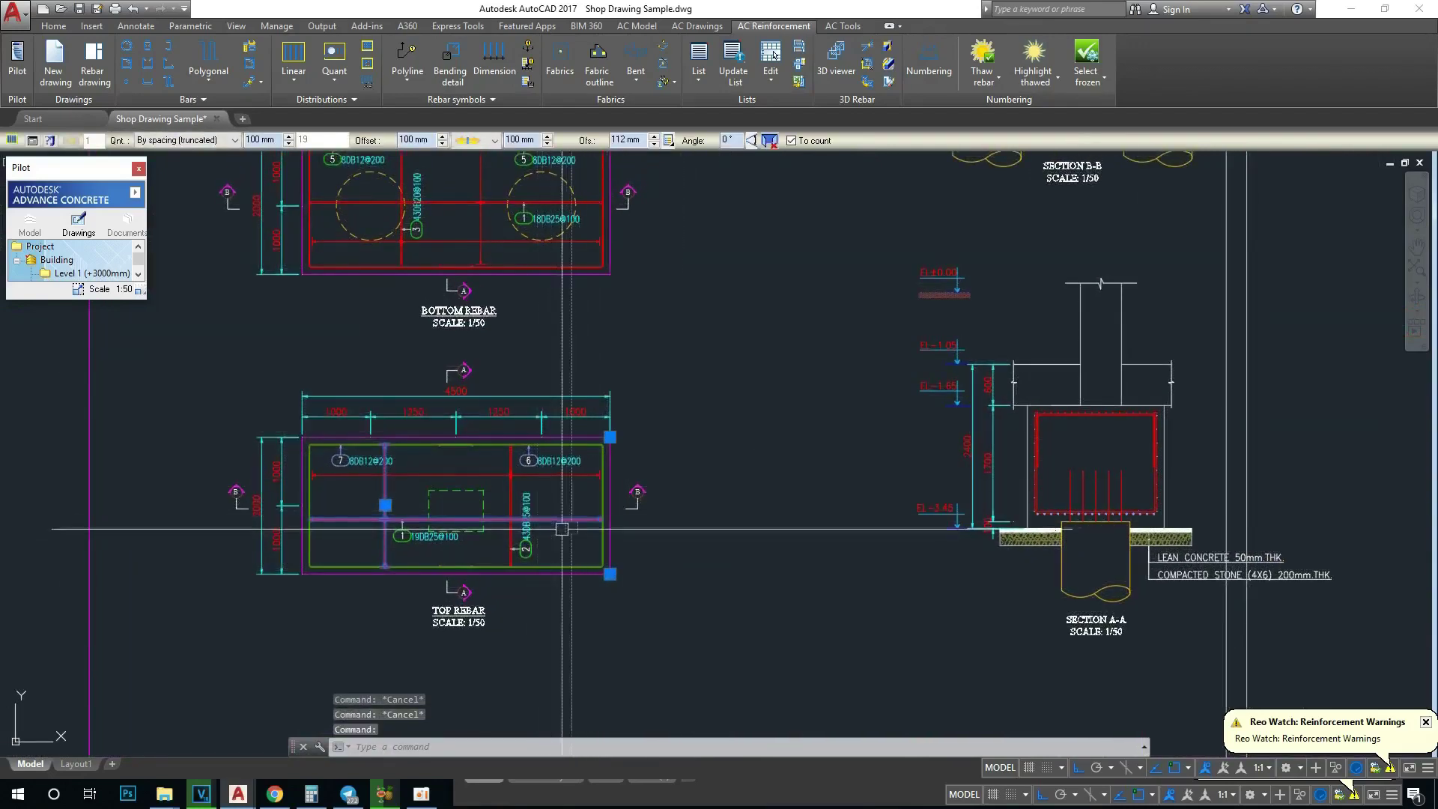
pyautogui.scroll(3, 417, 546)
pyautogui.scroll(1, 405, 542)
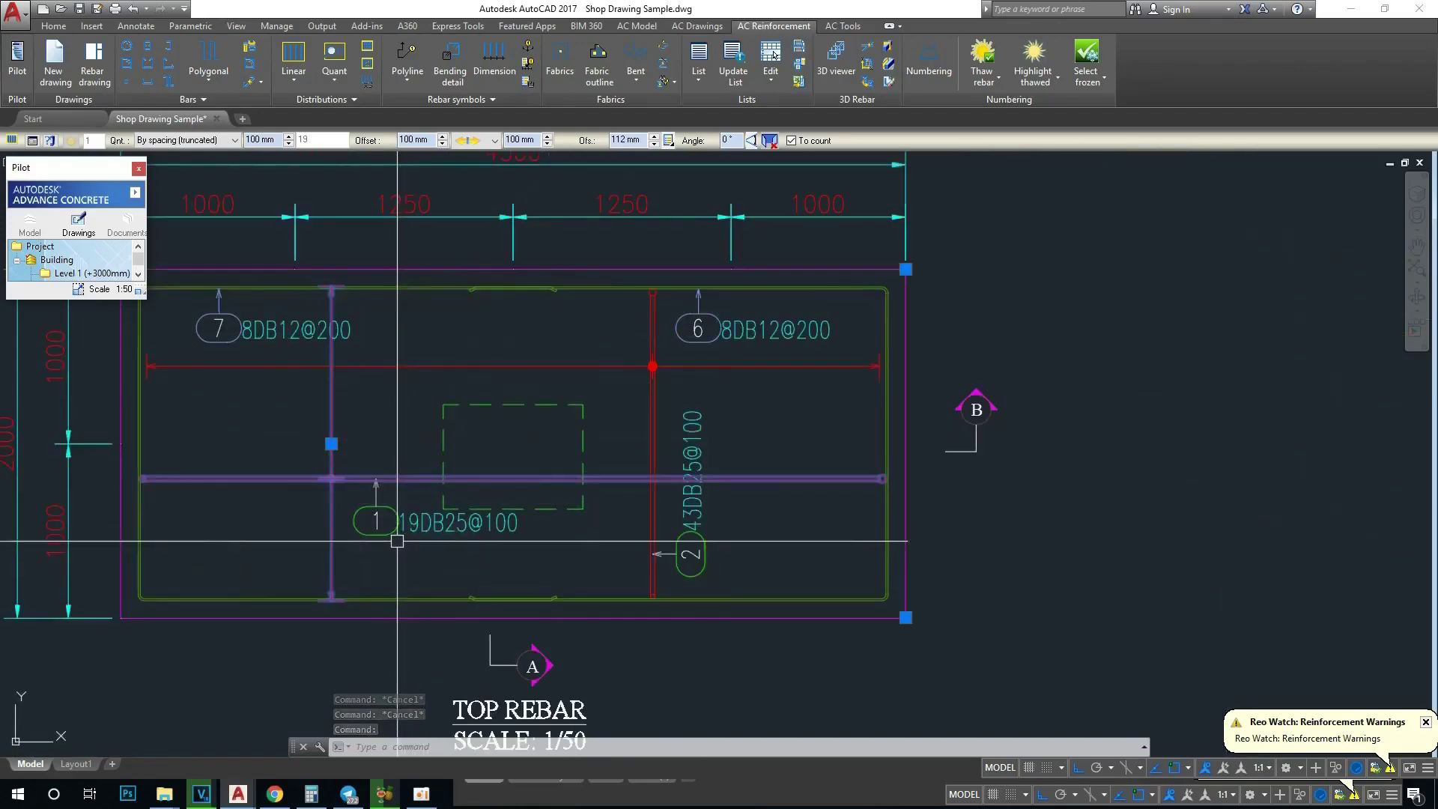
pyautogui.press('Escape')
pyautogui.scroll(-1, 401, 530)
pyautogui.scroll(-3, 786, 385)
pyautogui.scroll(3, 674, 353)
pyautogui.scroll(2, 688, 360)
pyautogui.scroll(-1, 688, 360)
pyautogui.scroll(-2, 779, 266)
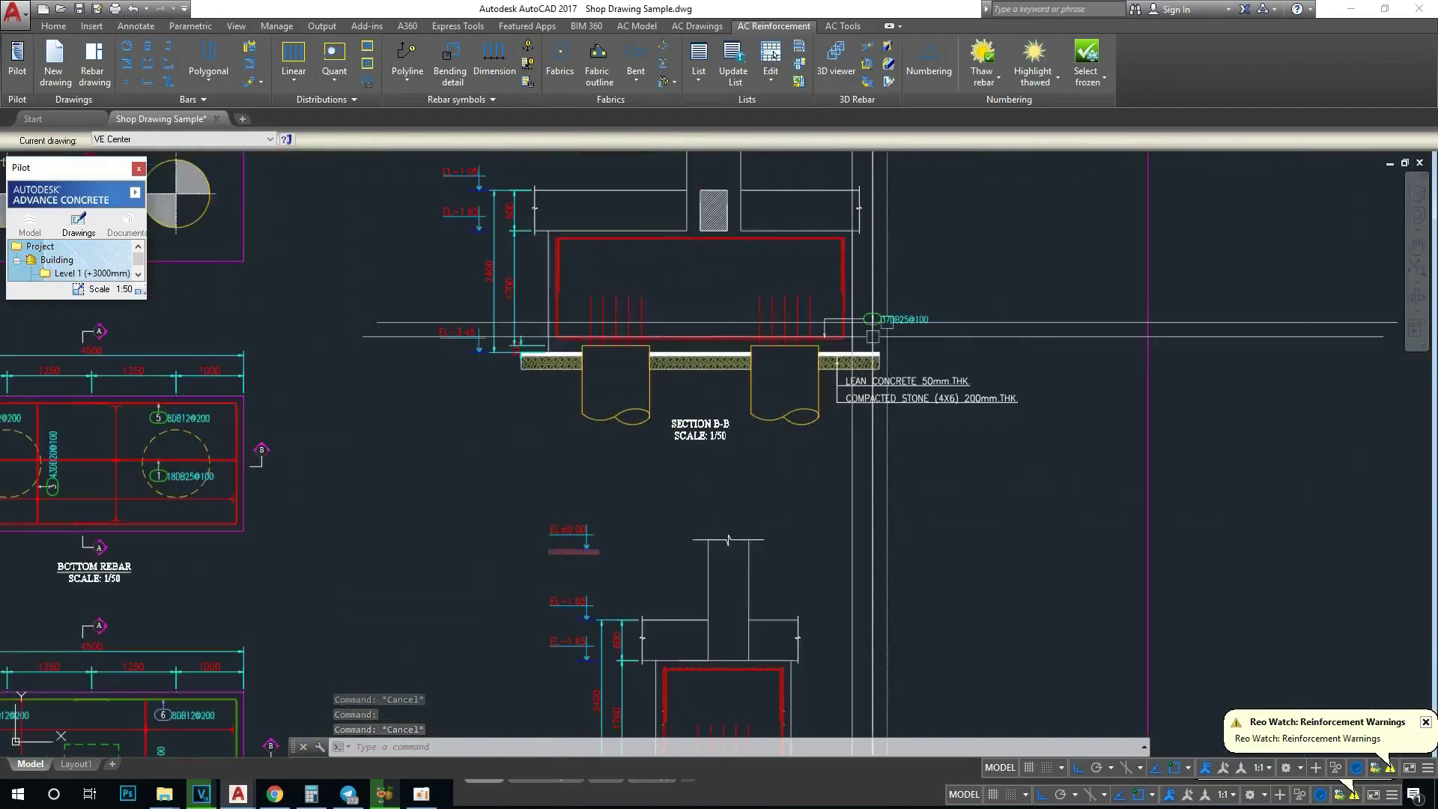
pyautogui.scroll(-1, 776, 257)
pyautogui.scroll(5, 786, 210)
pyautogui.scroll(-3, 852, 301)
pyautogui.scroll(-5, 593, 475)
pyautogui.scroll(5, 549, 505)
pyautogui.scroll(-2, 584, 516)
pyautogui.scroll(2, 629, 530)
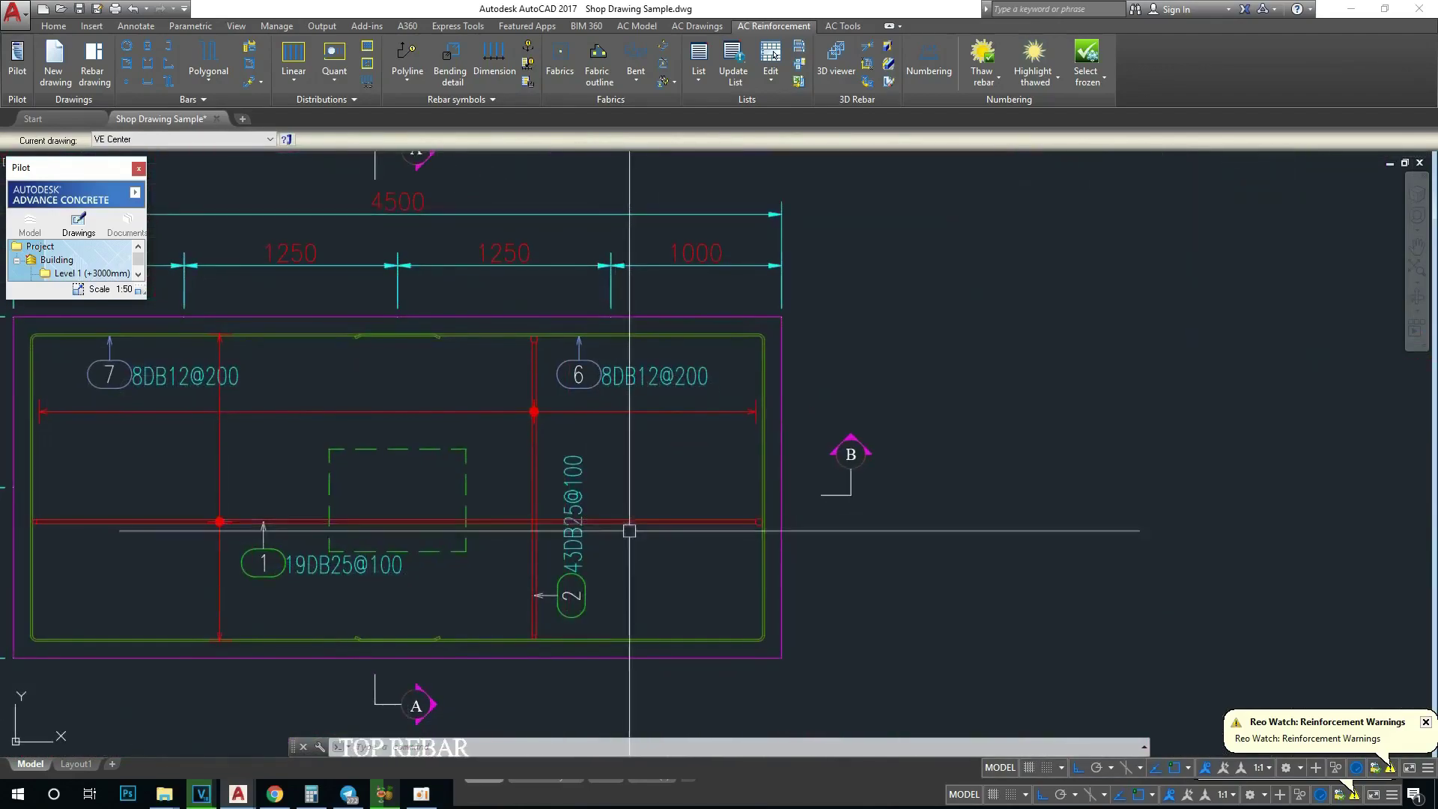
# Step: Change the long top distribution's definition using the Section B-B bar and a view-direction arrow
pyautogui.click(622, 522)
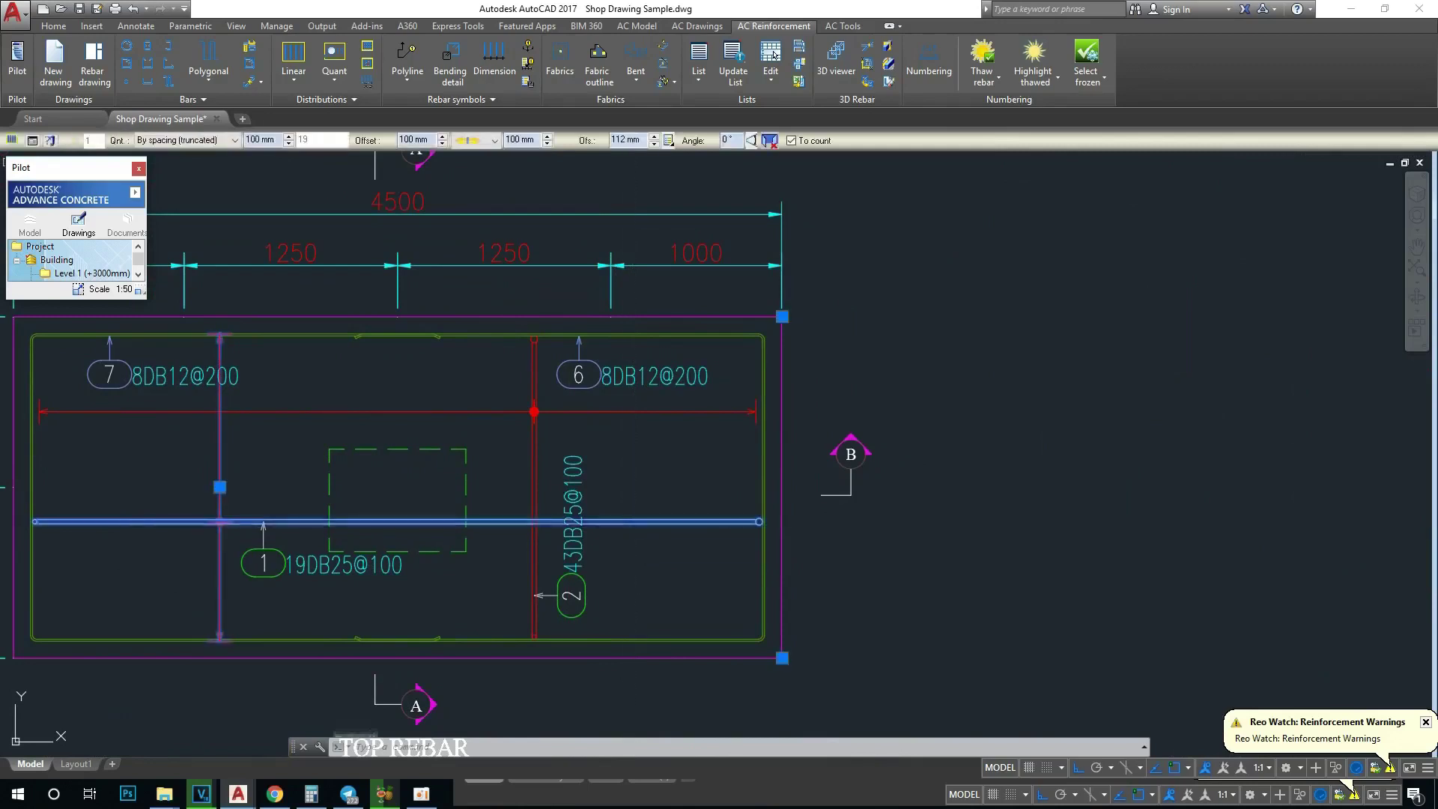
pyautogui.rightClick(632, 524)
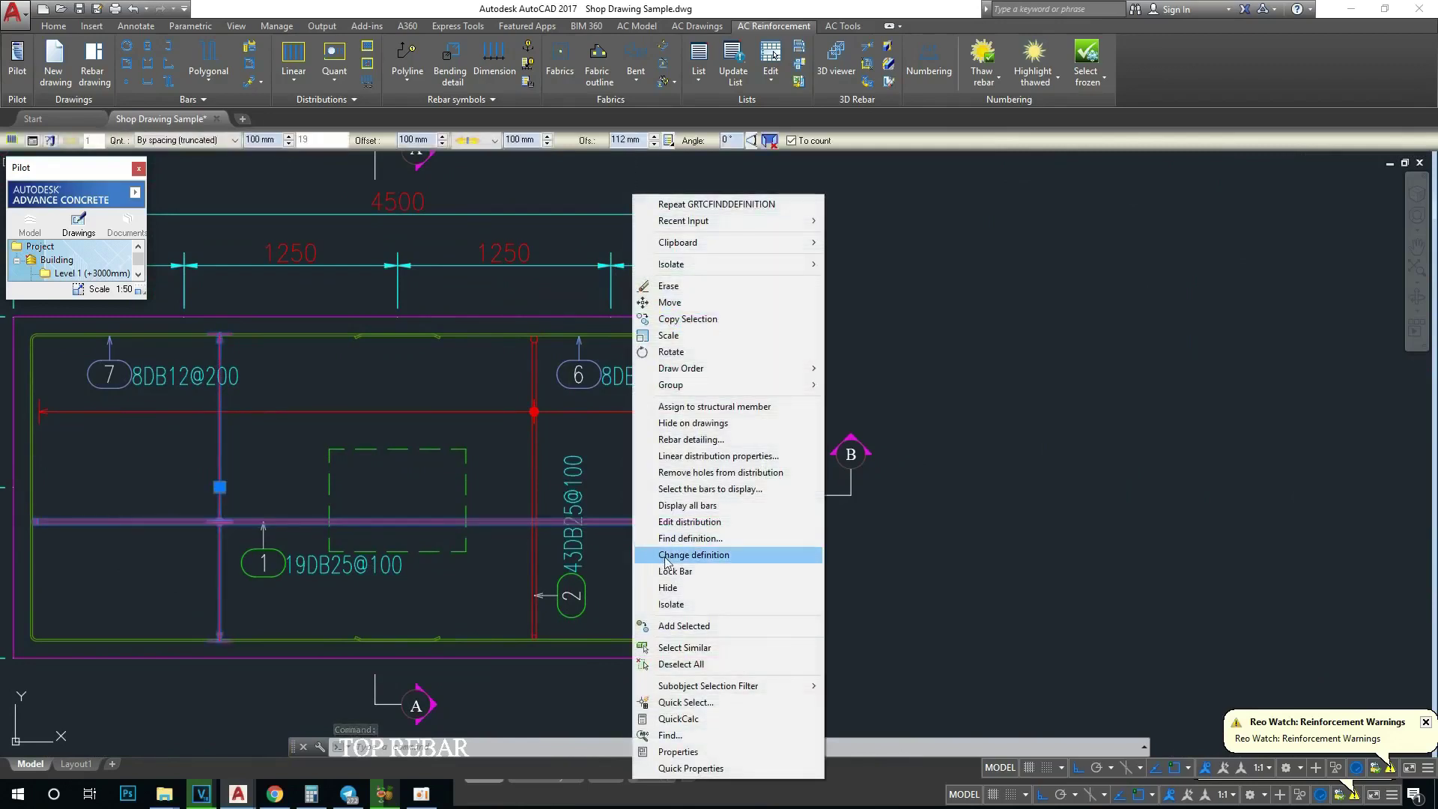
pyautogui.click(665, 556)
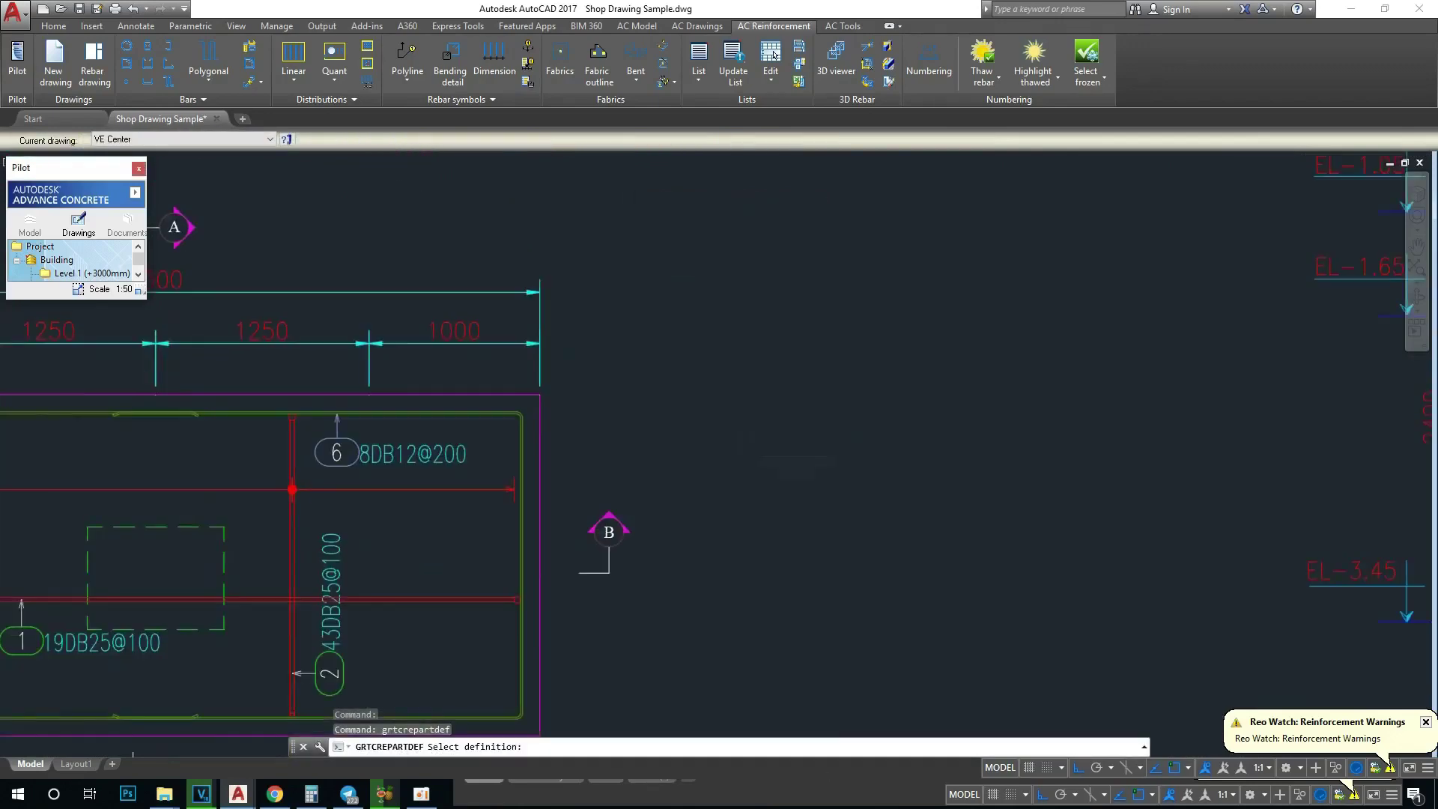
pyautogui.scroll(-6, 520, 518)
pyautogui.scroll(4, 724, 300)
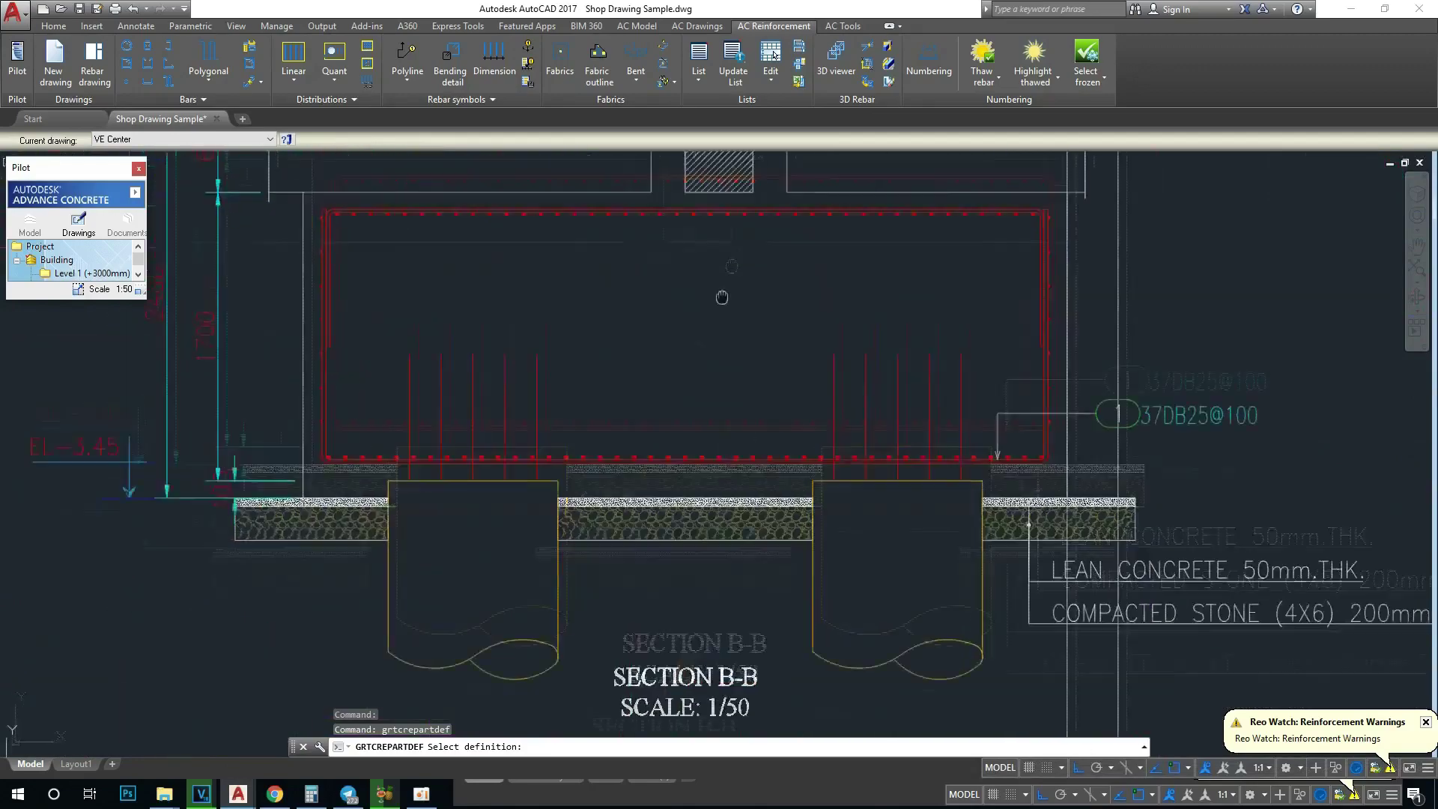
pyautogui.scroll(4, 726, 294)
pyautogui.scroll(4, 734, 283)
pyautogui.scroll(-5, 736, 279)
pyautogui.scroll(-2, 516, 464)
pyautogui.scroll(3, 518, 479)
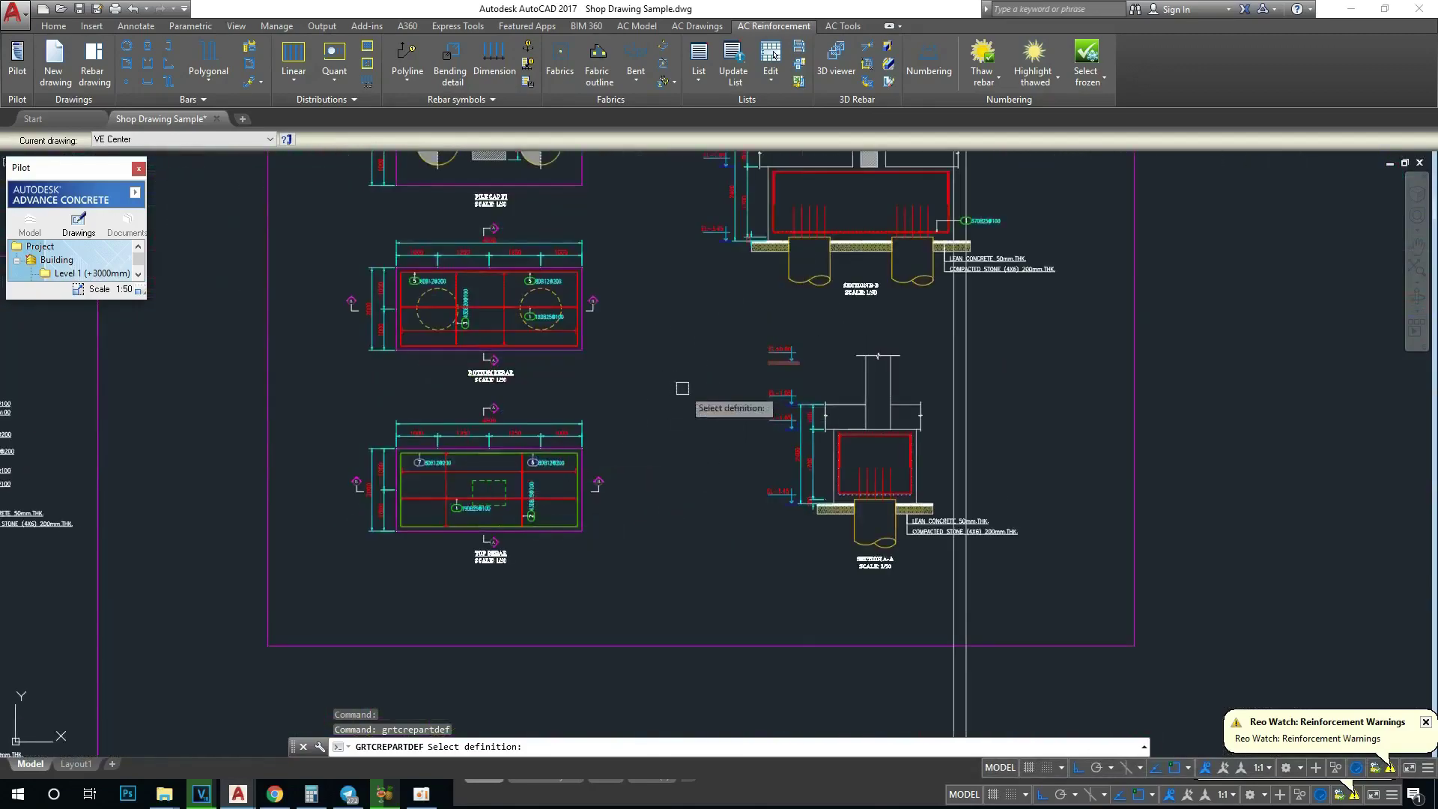
pyautogui.scroll(1, 779, 314)
pyautogui.scroll(4, 829, 280)
pyautogui.scroll(3, 745, 282)
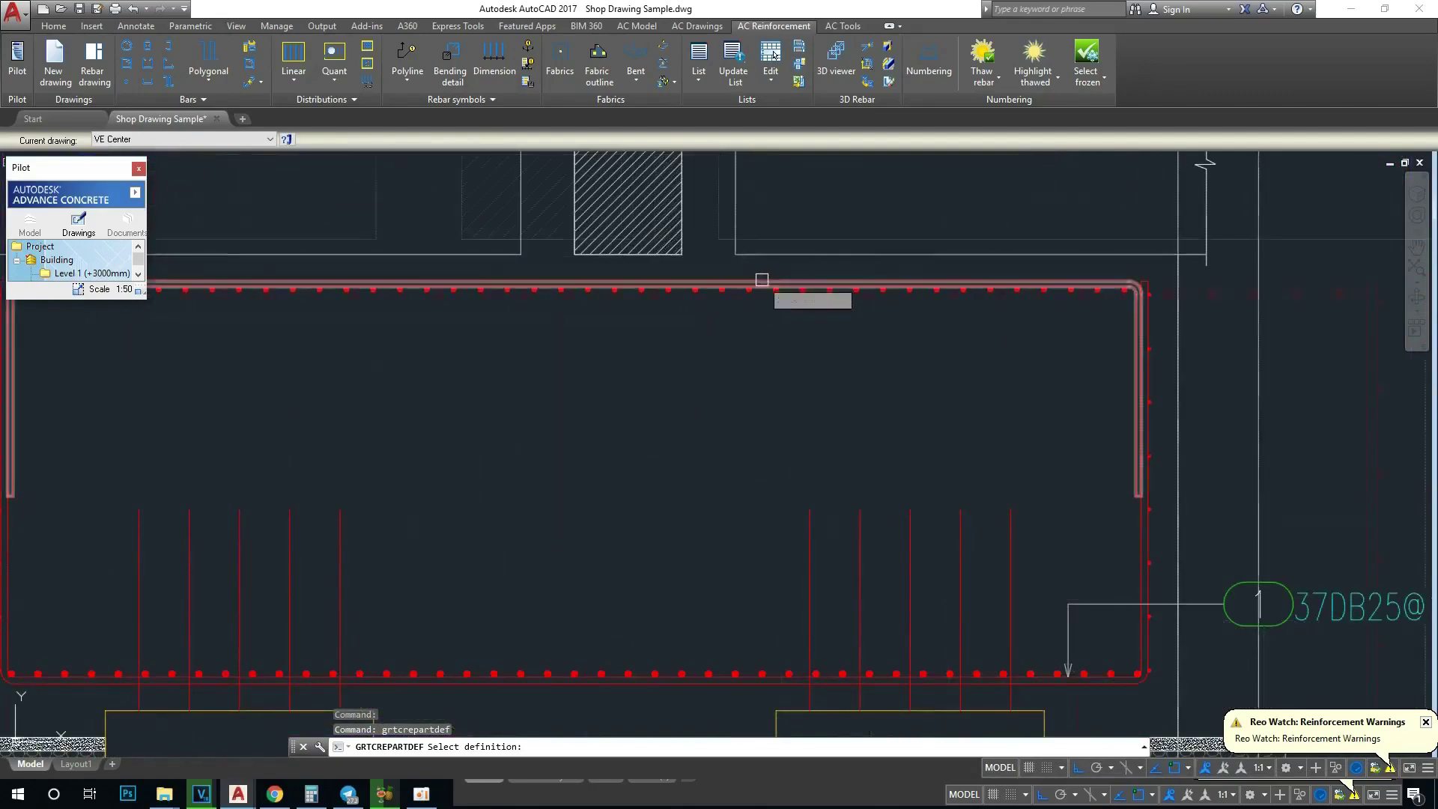
pyautogui.scroll(1, 762, 280)
pyautogui.scroll(2, 764, 281)
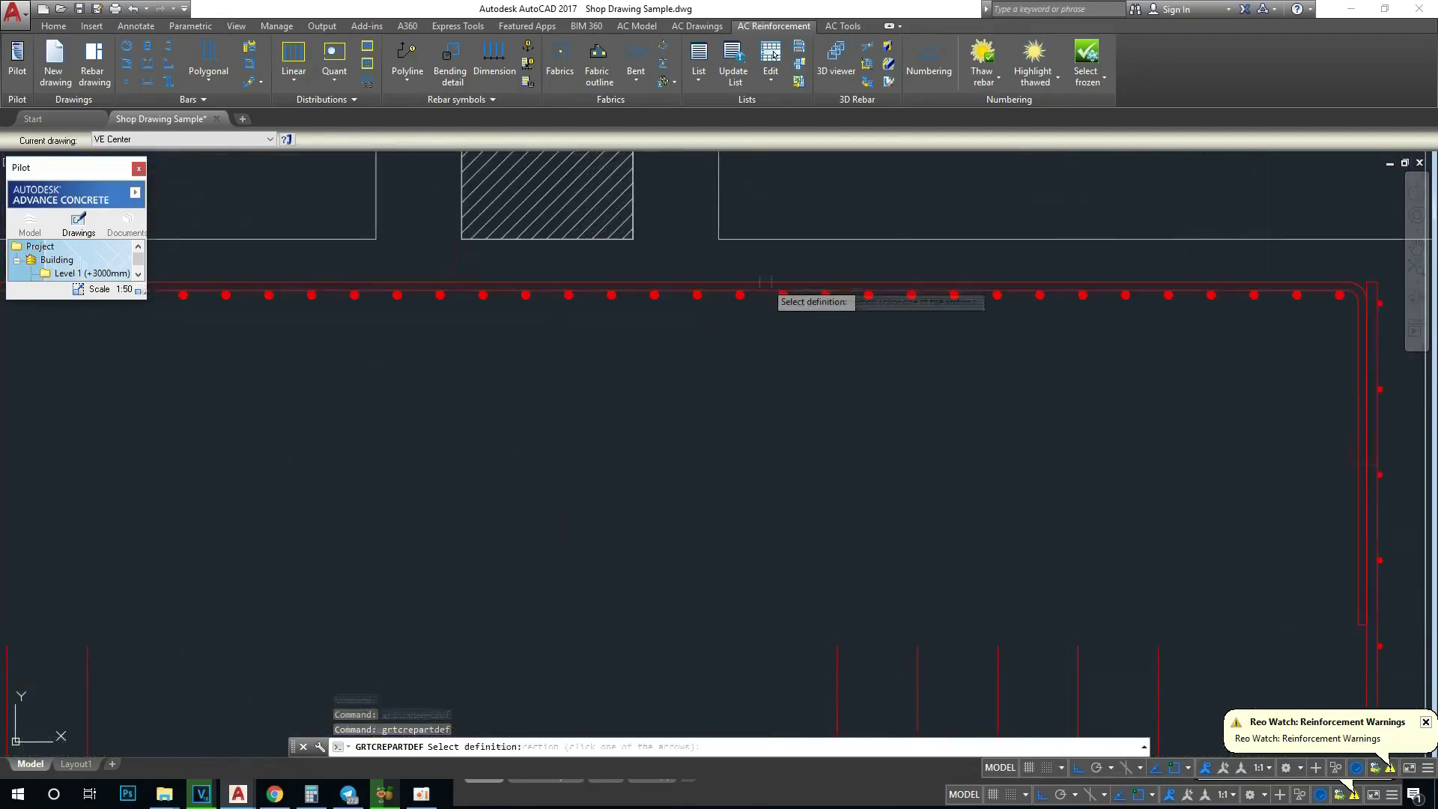
pyautogui.click(464, 256)
pyautogui.scroll(-5, 524, 292)
pyautogui.press('Escape')
# Step: Pan over to Section B-B to check its bottom-bar label now reading 1 18DB25@100
pyautogui.scroll(3, 248, 606)
pyautogui.scroll(4, 150, 644)
pyautogui.moveTo(120, 652); pyautogui.dragTo(300, 622, button='middle')
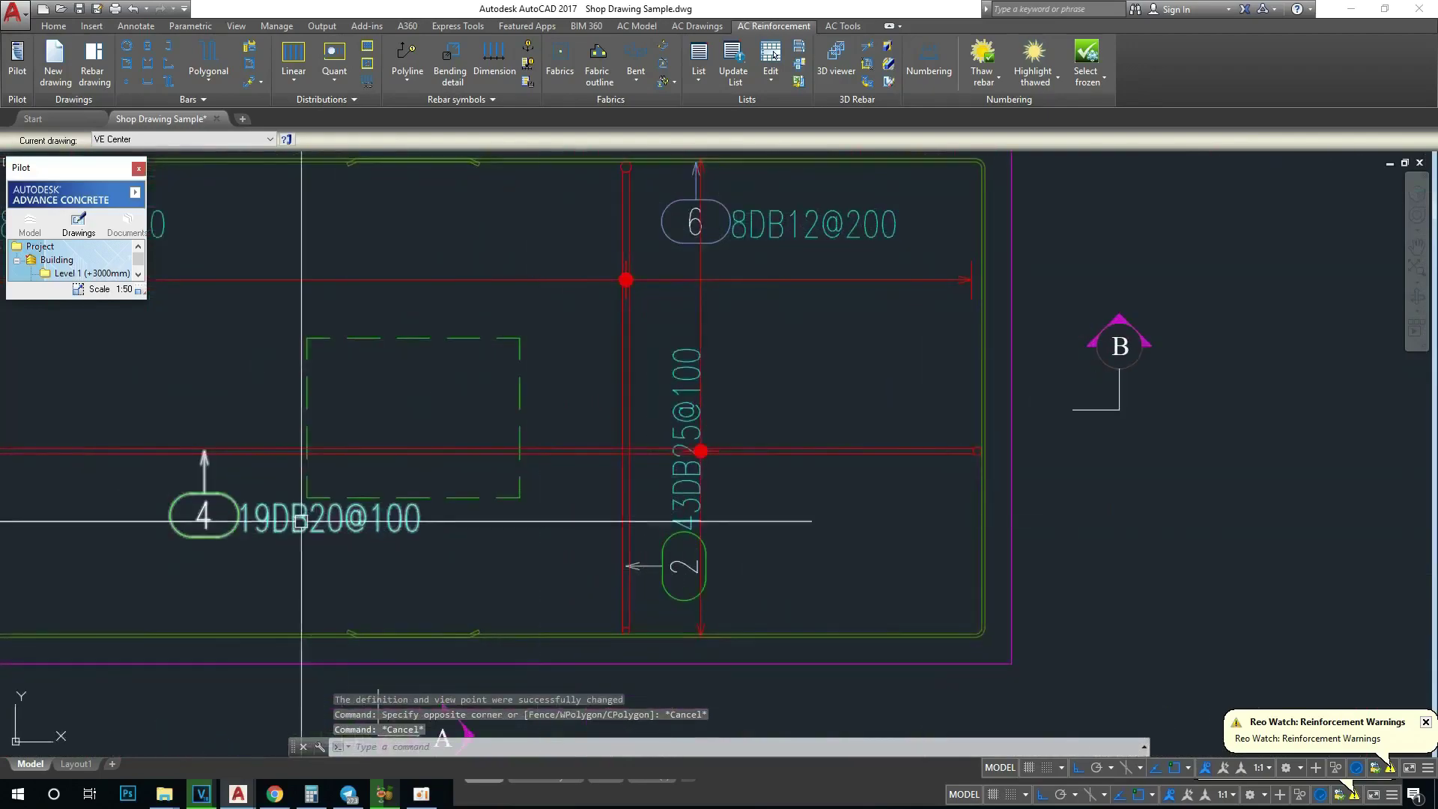
pyautogui.scroll(-2, 302, 535)
pyautogui.scroll(-1, 288, 535)
pyautogui.scroll(-2, 288, 535)
pyautogui.moveTo(288, 535); pyautogui.dragTo(838, 326, button='middle')
pyautogui.scroll(5, 838, 325)
pyautogui.scroll(-2, 786, 394)
pyautogui.scroll(2, 786, 395)
pyautogui.scroll(-3, 787, 394)
pyautogui.moveTo(787, 395); pyautogui.dragTo(827, 364, button='middle')
pyautogui.scroll(-4, 883, 351)
pyautogui.press('Escape')
pyautogui.press('Escape')
pyautogui.press('Escape')
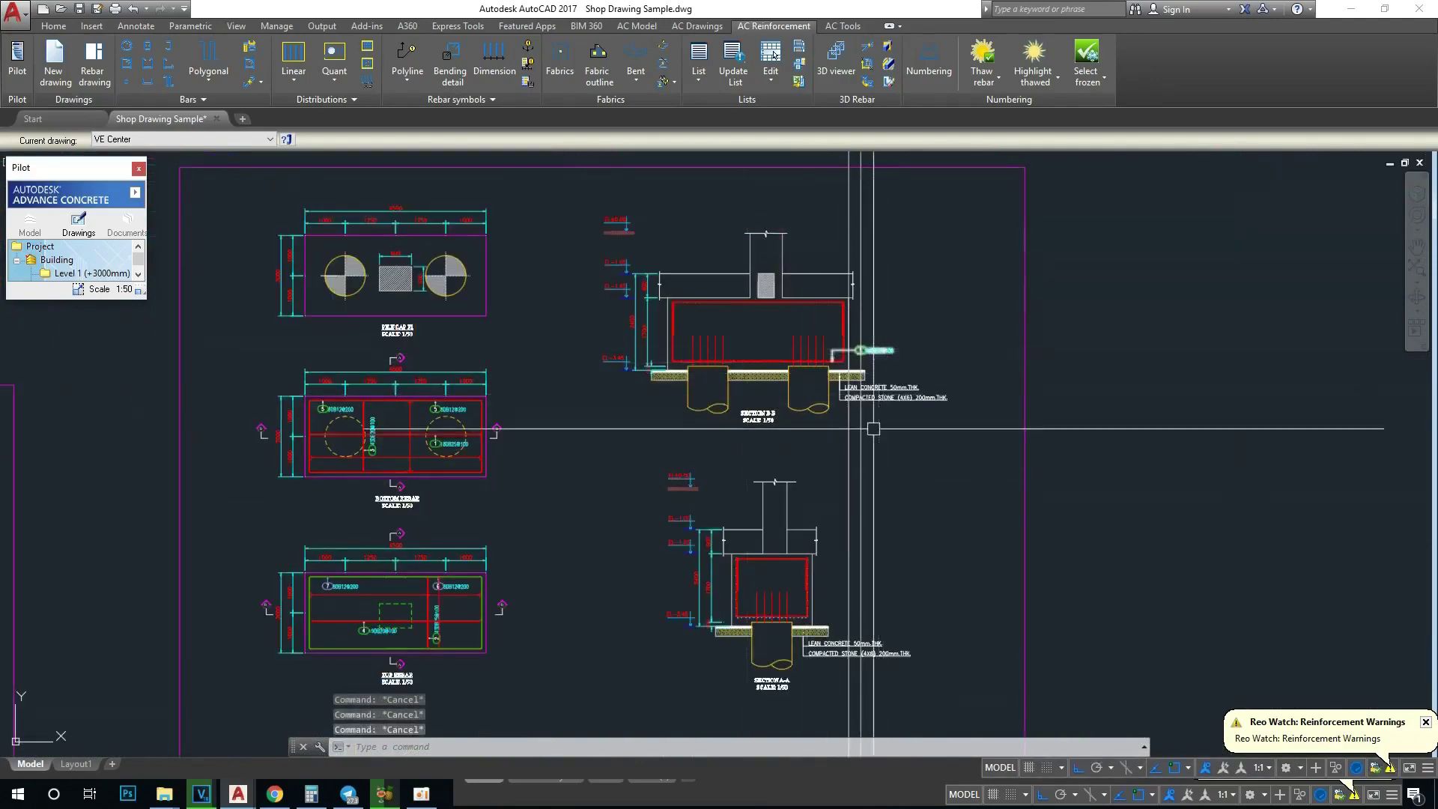
# Step: Zoom into Section B-B and pick bar 2 to preview its 2 43DB25@100 rebar symbol
pyautogui.click(910, 451)
pyautogui.press('Escape')
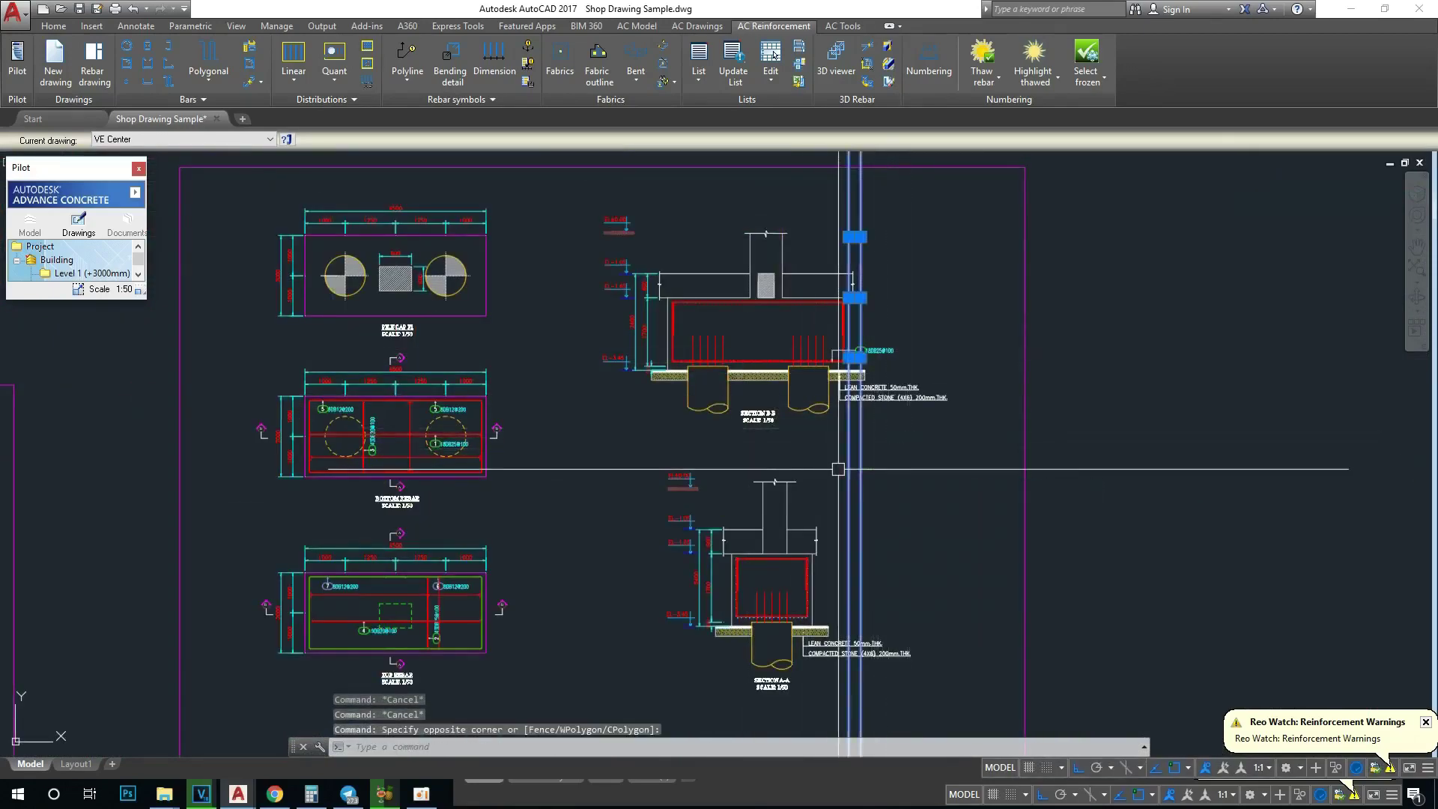
pyautogui.press('Escape')
pyautogui.scroll(9, 829, 360)
pyautogui.scroll(2, 780, 376)
pyautogui.scroll(1, 739, 401)
pyautogui.scroll(1, 740, 404)
pyautogui.scroll(-5, 740, 404)
pyautogui.scroll(3, 697, 450)
pyautogui.scroll(1, 697, 440)
pyautogui.scroll(1, 661, 487)
pyautogui.scroll(-1, 661, 487)
pyautogui.scroll(-1, 674, 480)
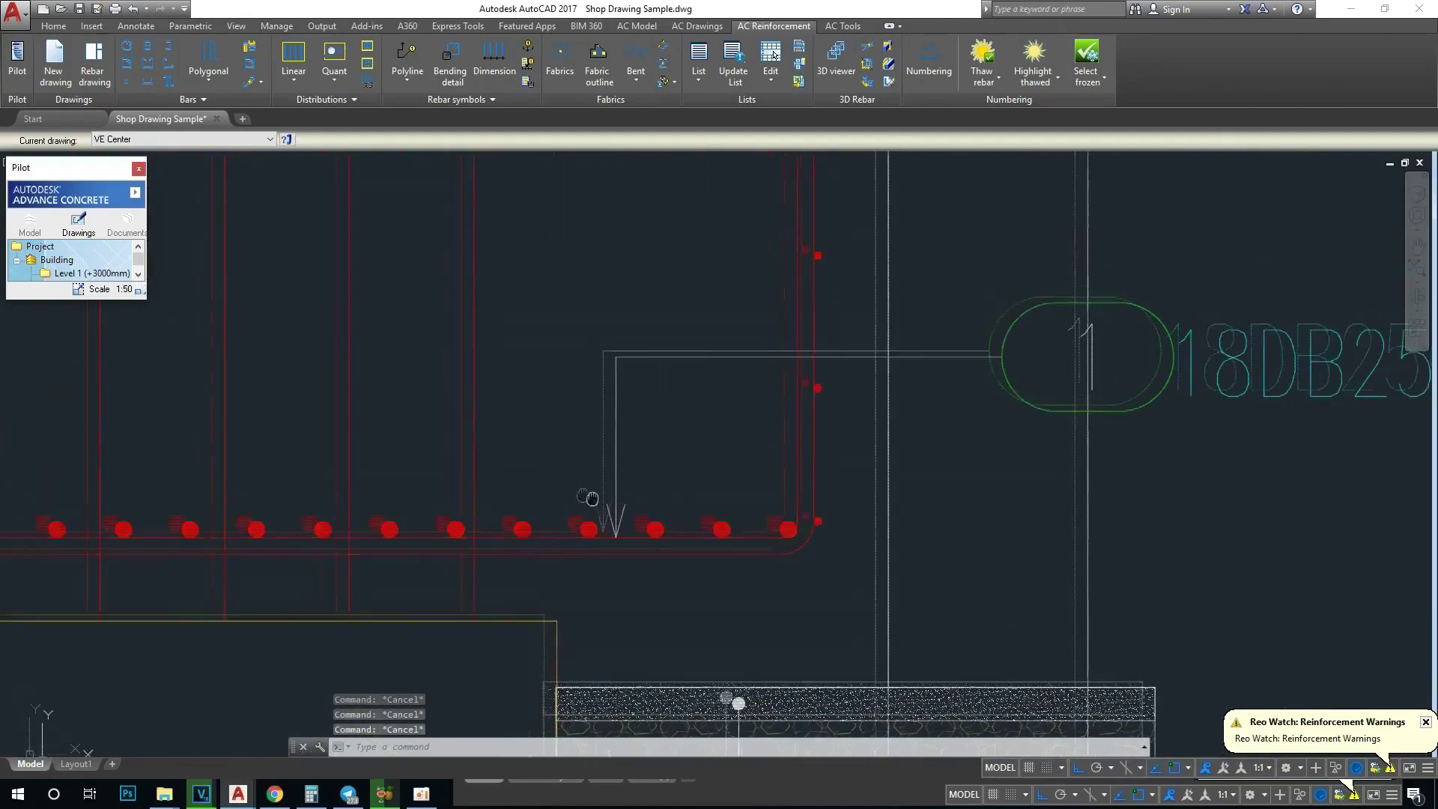
pyautogui.scroll(-2, 658, 473)
pyautogui.scroll(1, 658, 472)
pyautogui.scroll(3, 636, 488)
pyautogui.scroll(-3, 610, 539)
pyautogui.scroll(1, 657, 498)
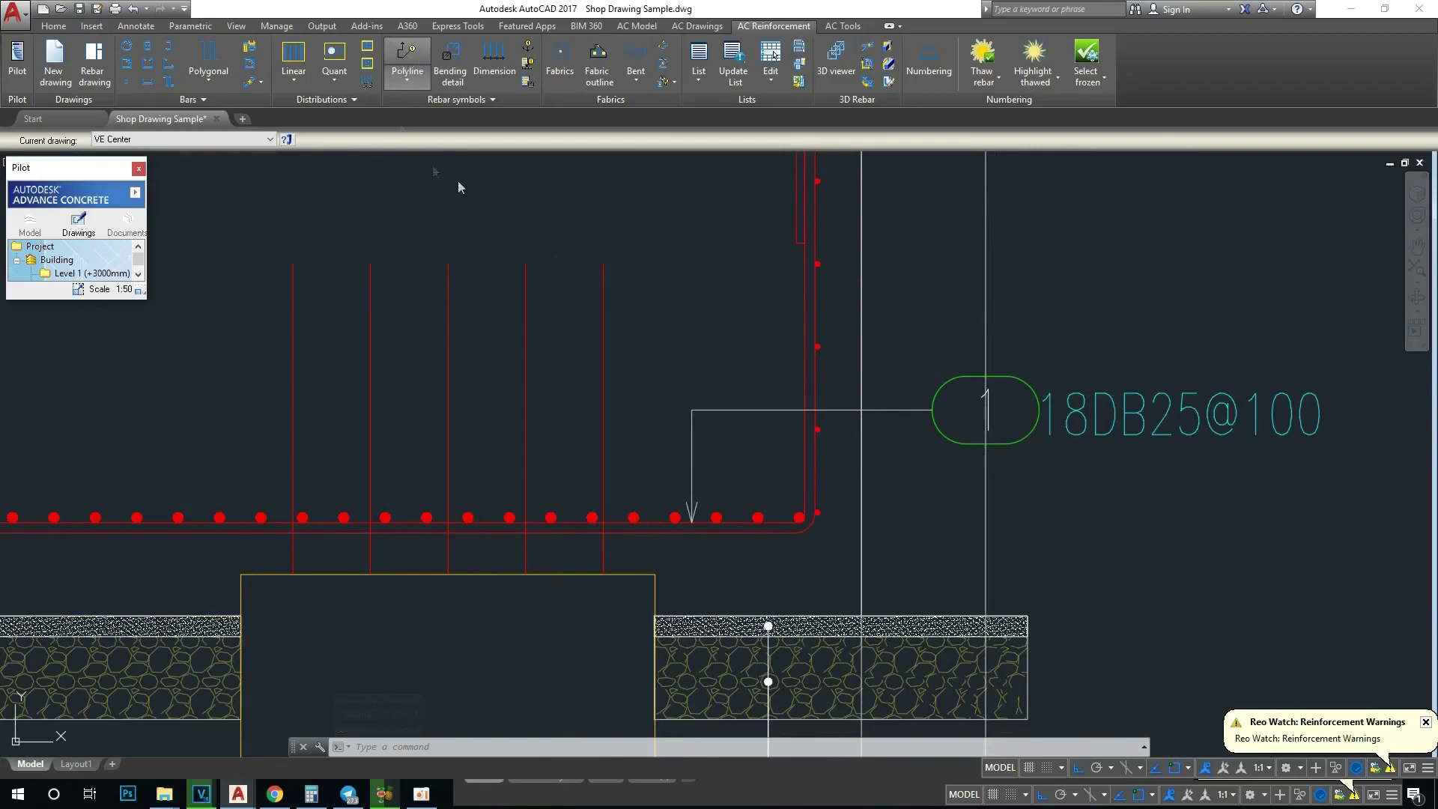
pyautogui.click(634, 517)
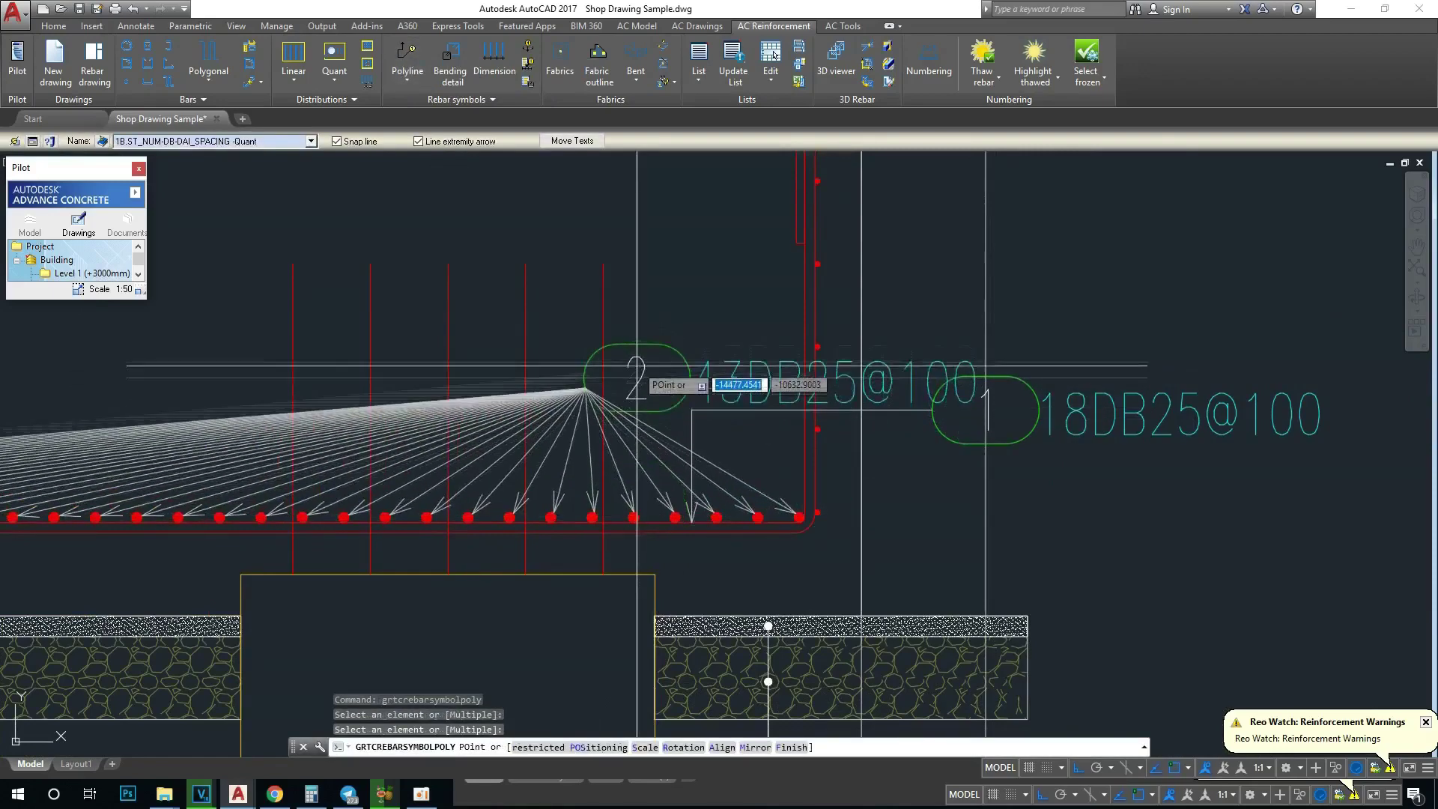
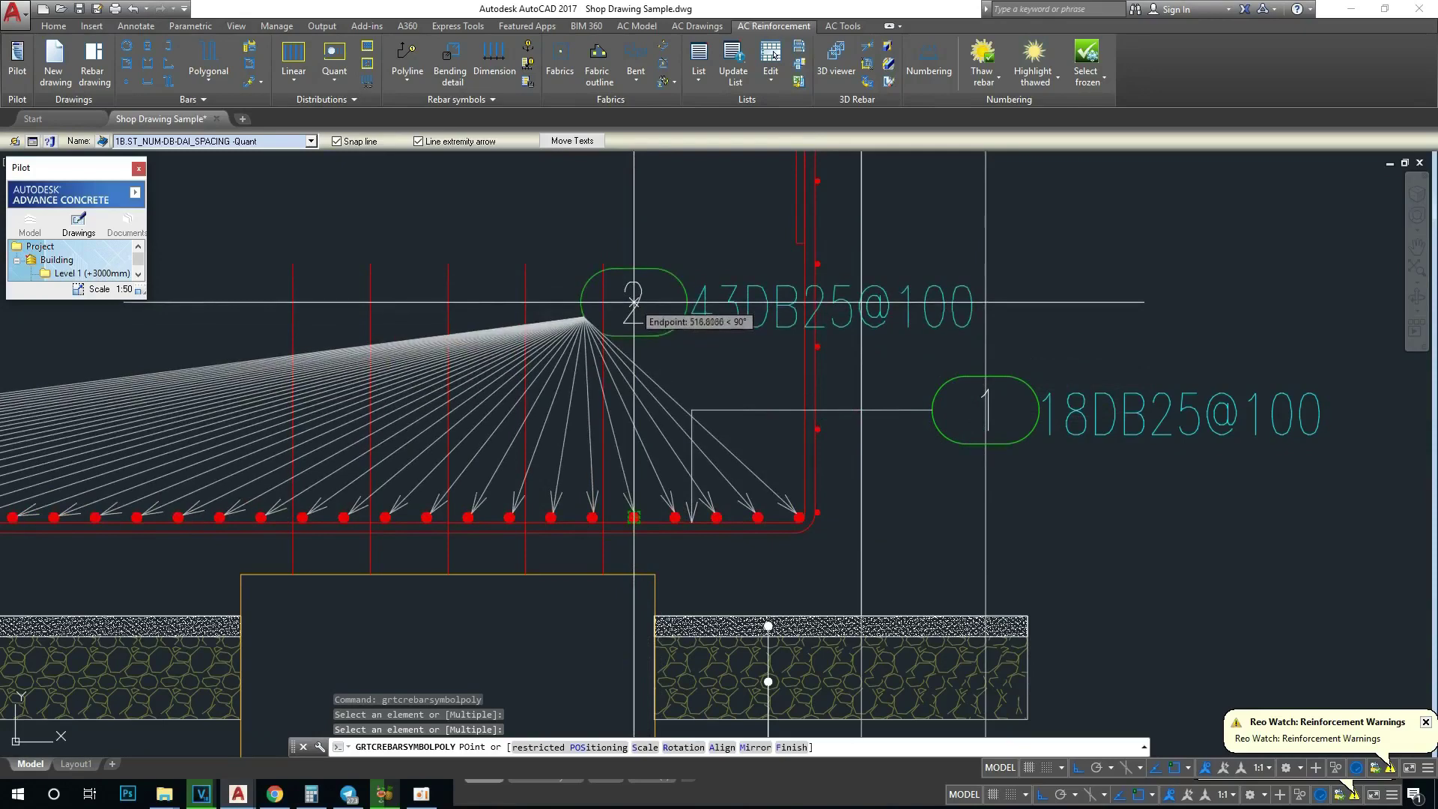
# Step: Place bar-mark 2 (43DB25@100) in line above mark 1, with leaders fanning to the bottom bars
pyautogui.click(634, 301)
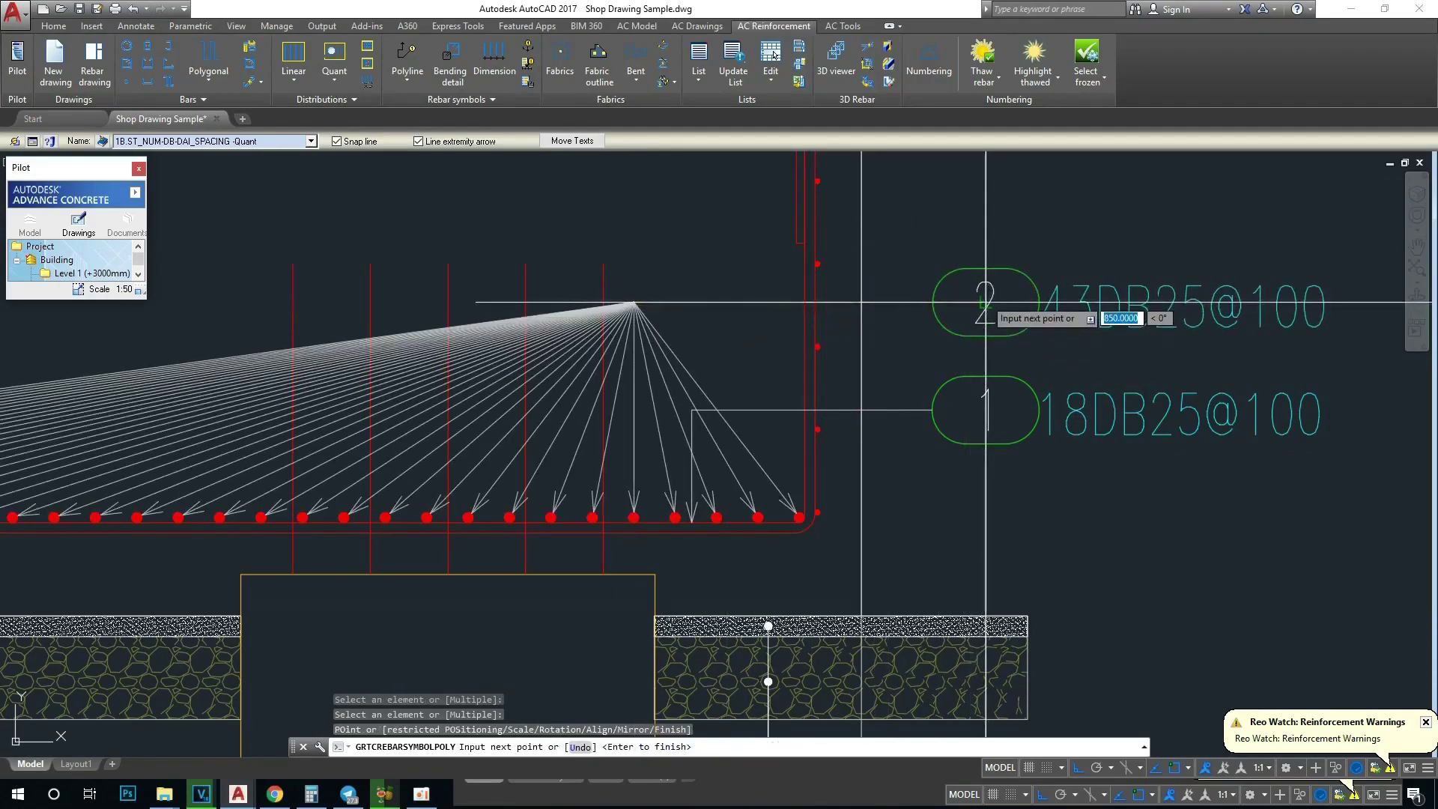
pyautogui.click(986, 302)
pyautogui.press('Return')
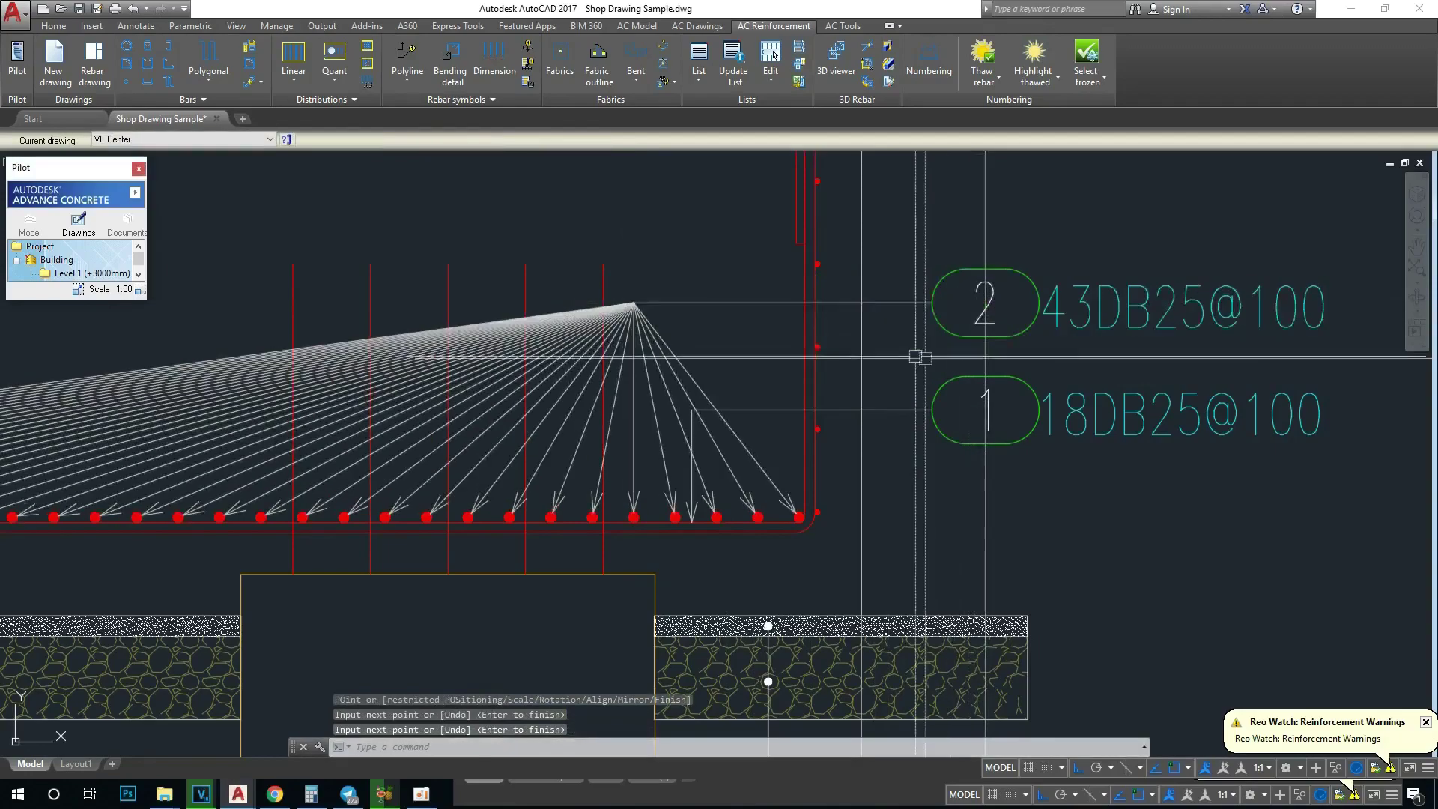
pyautogui.moveTo(643, 368); pyautogui.dragTo(561, 343, button='middle')
pyautogui.scroll(3, 562, 344)
pyautogui.scroll(-3, 577, 389)
pyautogui.scroll(1, 591, 436)
pyautogui.scroll(-2, 598, 431)
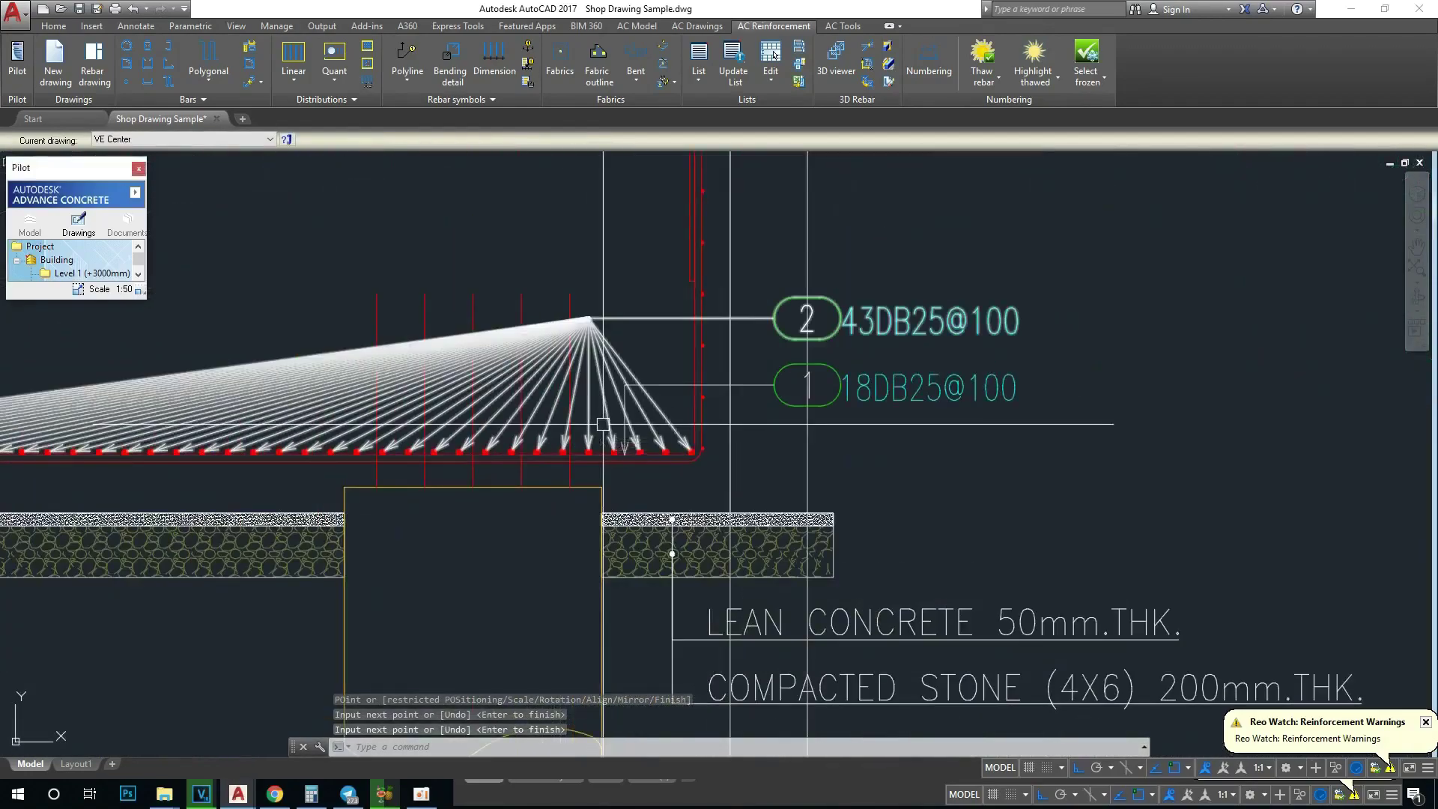
pyautogui.scroll(5, 603, 423)
# Step: Start a construction line with XL, cancel it, and begin a selection window around the leader fan
pyautogui.write('xl')
pyautogui.press('Return')
pyautogui.scroll(-3, 577, 460)
pyautogui.scroll(-2, 577, 461)
pyautogui.scroll(2, 596, 284)
pyautogui.press('Escape')
pyautogui.press('Escape')
pyautogui.click(674, 439)
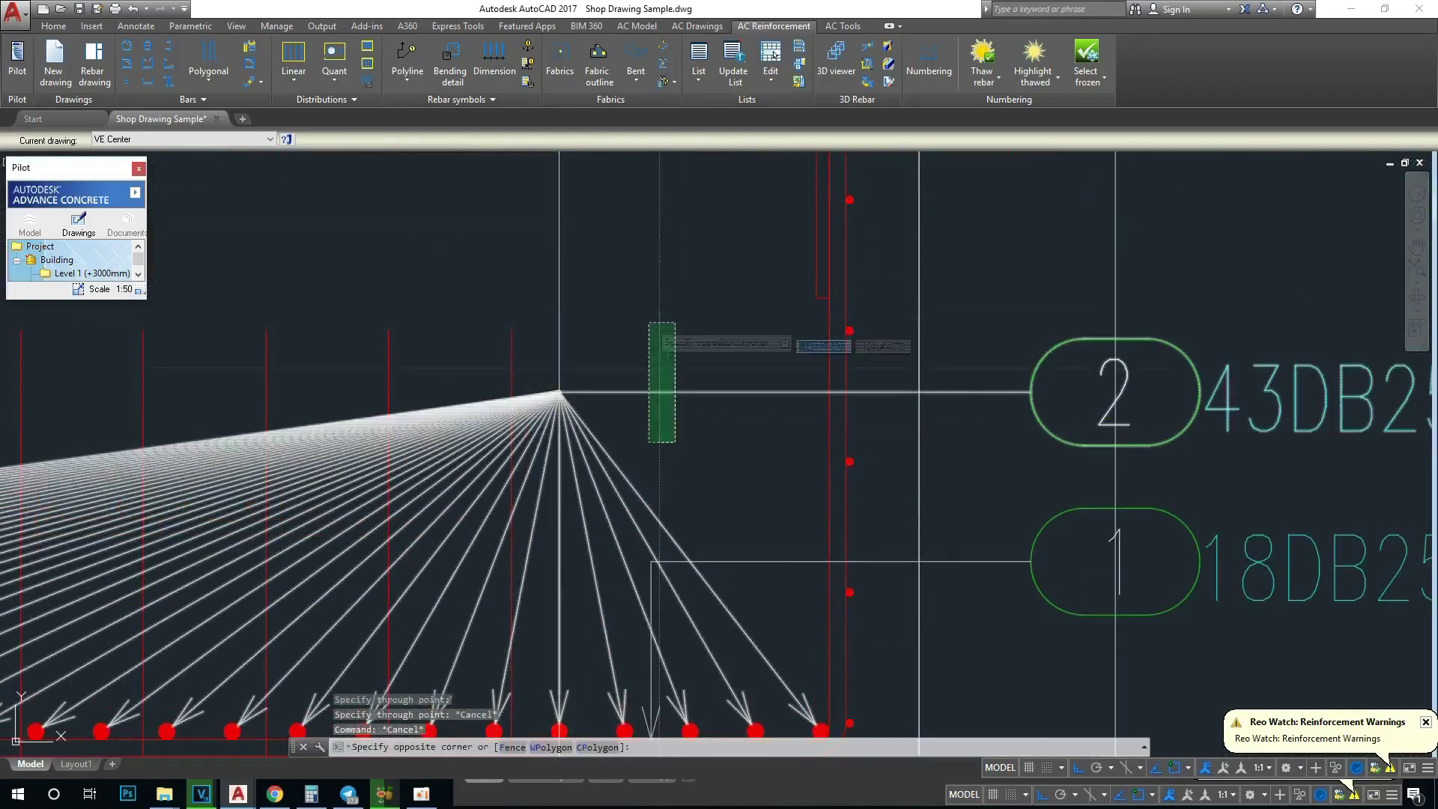
# Step: Erase the misplaced mark-2 symbol and its leaders
pyautogui.click(649, 321)
pyautogui.write('e')
pyautogui.press('Return')
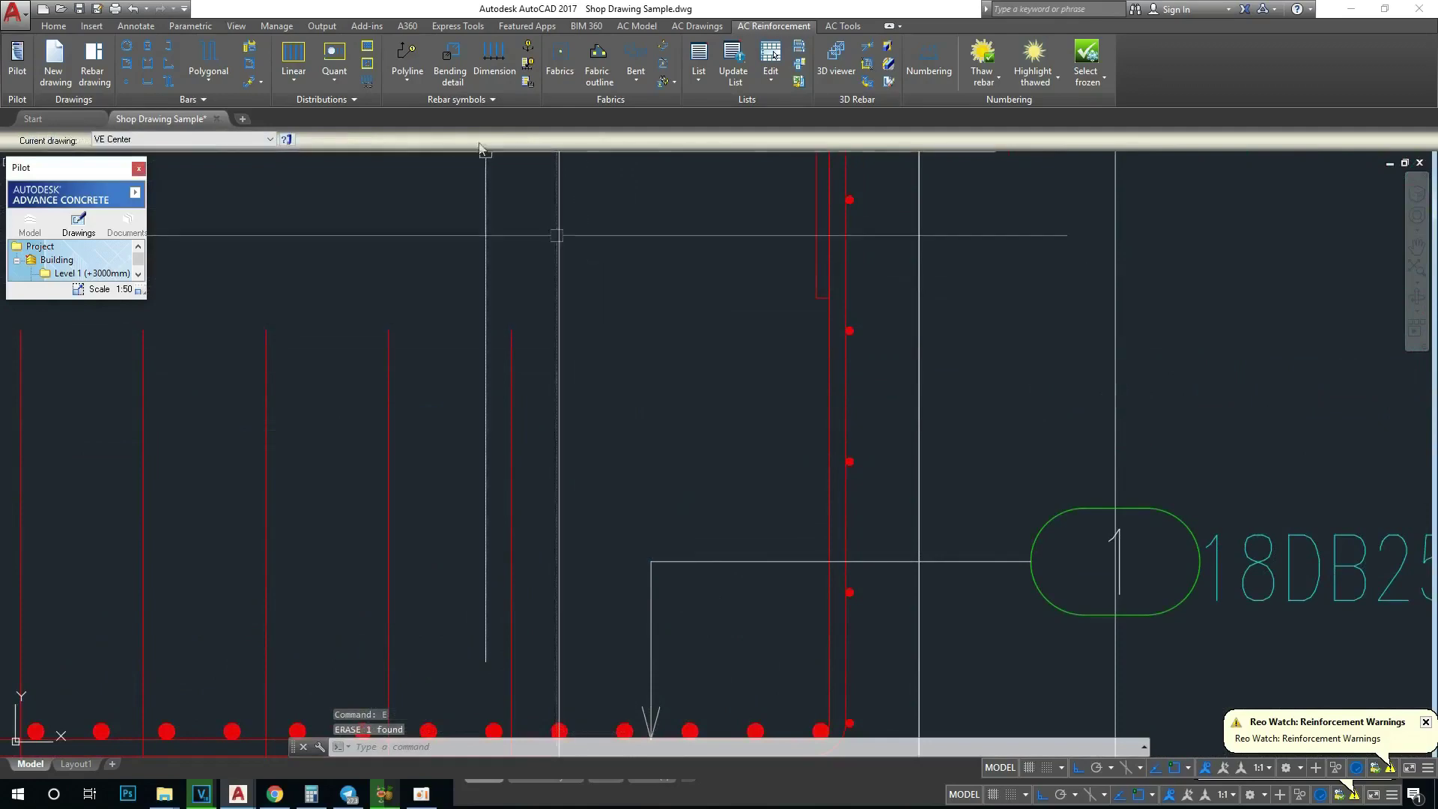
pyautogui.scroll(-3, 562, 340)
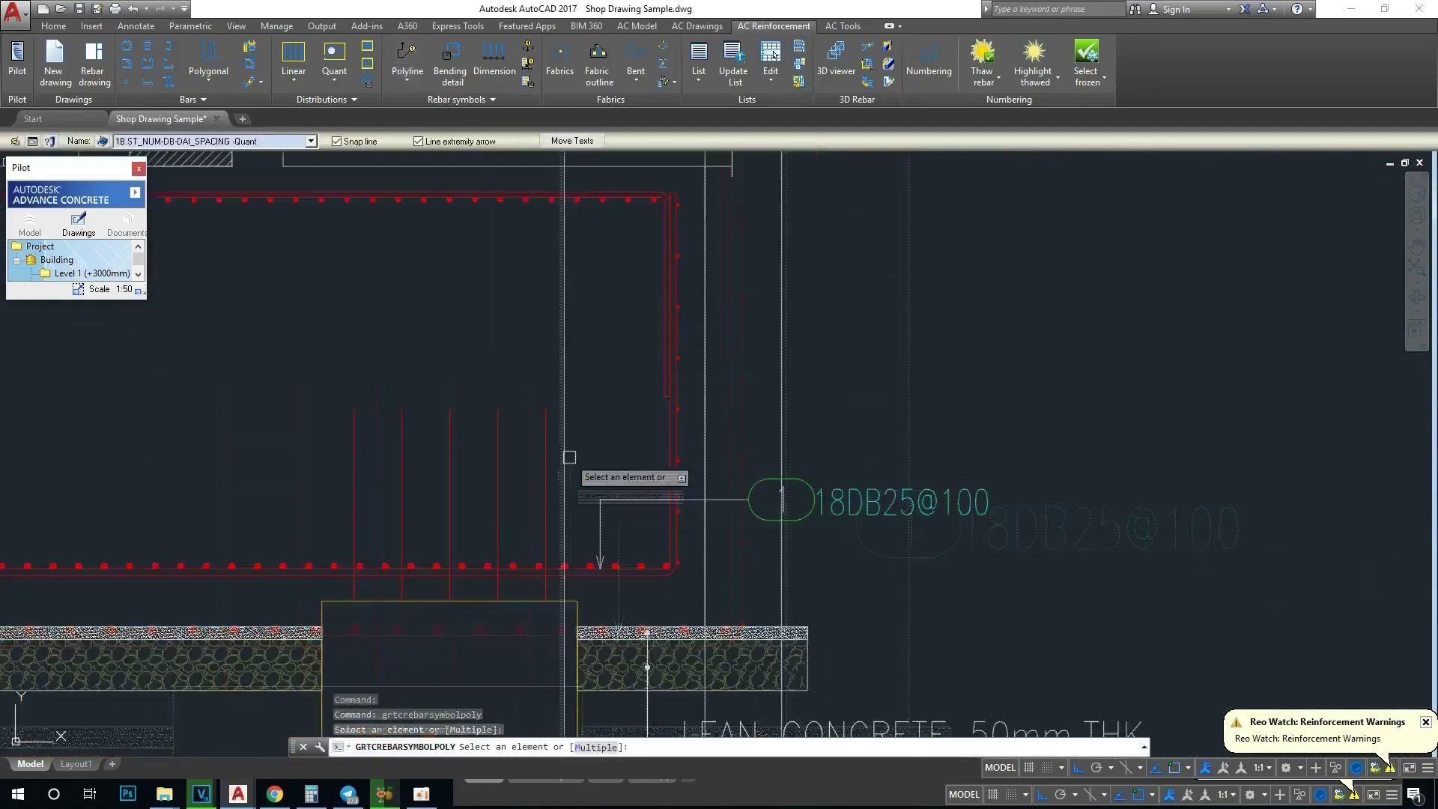
pyautogui.press('Escape')
pyautogui.press('Escape')
pyautogui.scroll(1, 770, 357)
# Step: Draw a construction line through the bar-mark label row
pyautogui.write('xl')
pyautogui.press('Return')
pyautogui.click(796, 370)
pyautogui.press('Escape')
pyautogui.press('Escape')
pyautogui.moveTo(529, 339); pyautogui.dragTo(557, 377, button='middle')
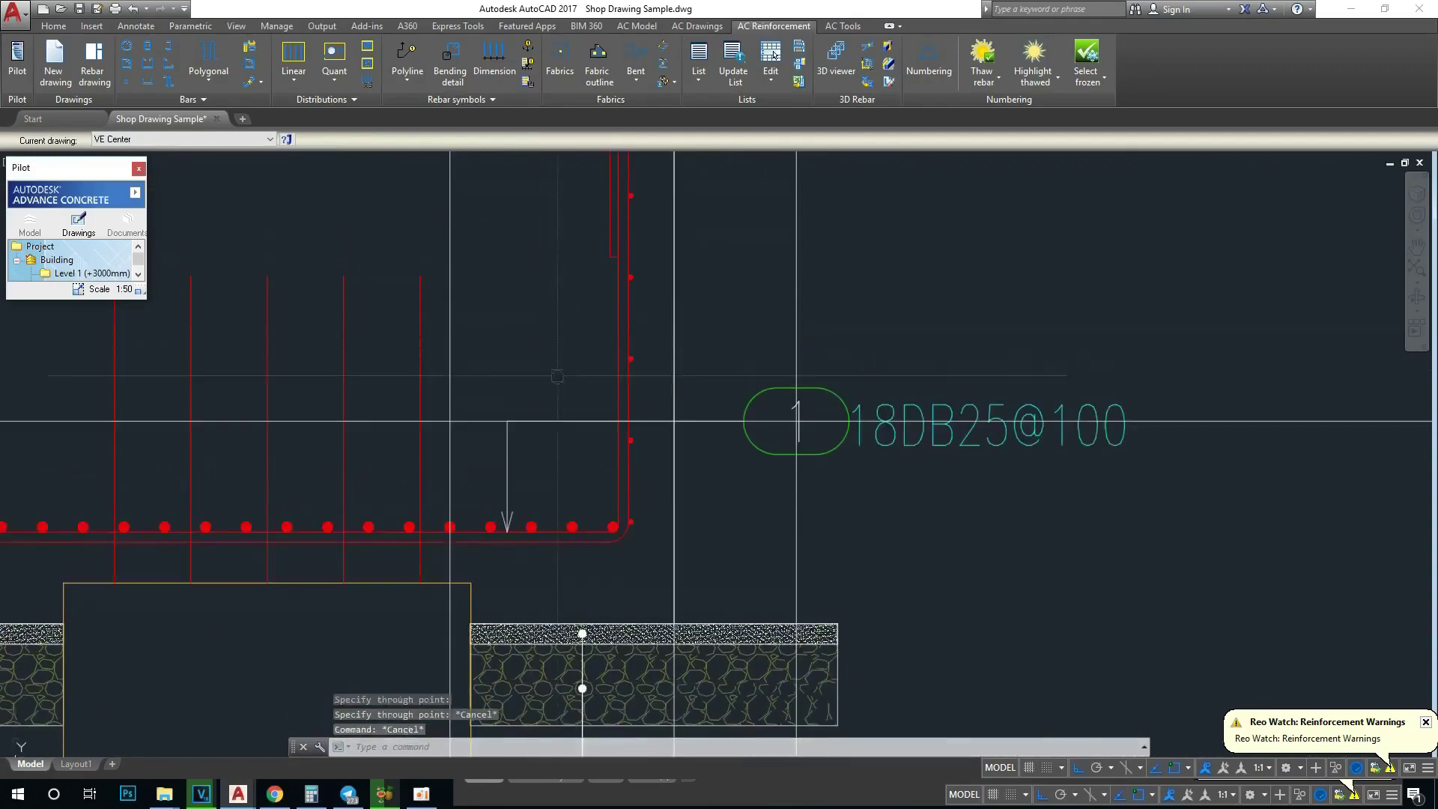
# Step: Offset the horizontal line upward as a guide line above mark 1
pyautogui.write('o')
pyautogui.press('Return')
pyautogui.press('Escape')
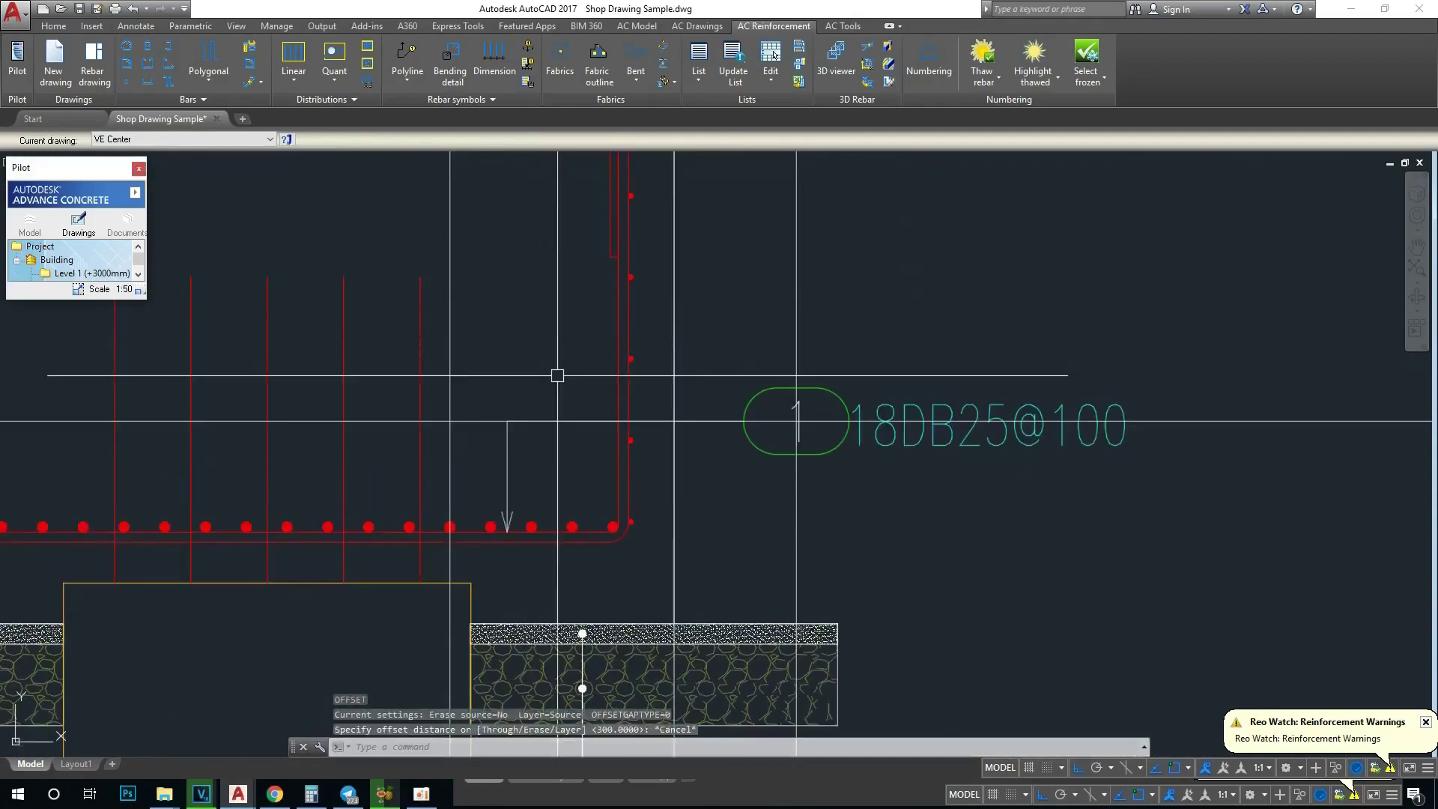
pyautogui.press('Return')
pyautogui.press('Return')
pyautogui.click(480, 422)
pyautogui.click(507, 308)
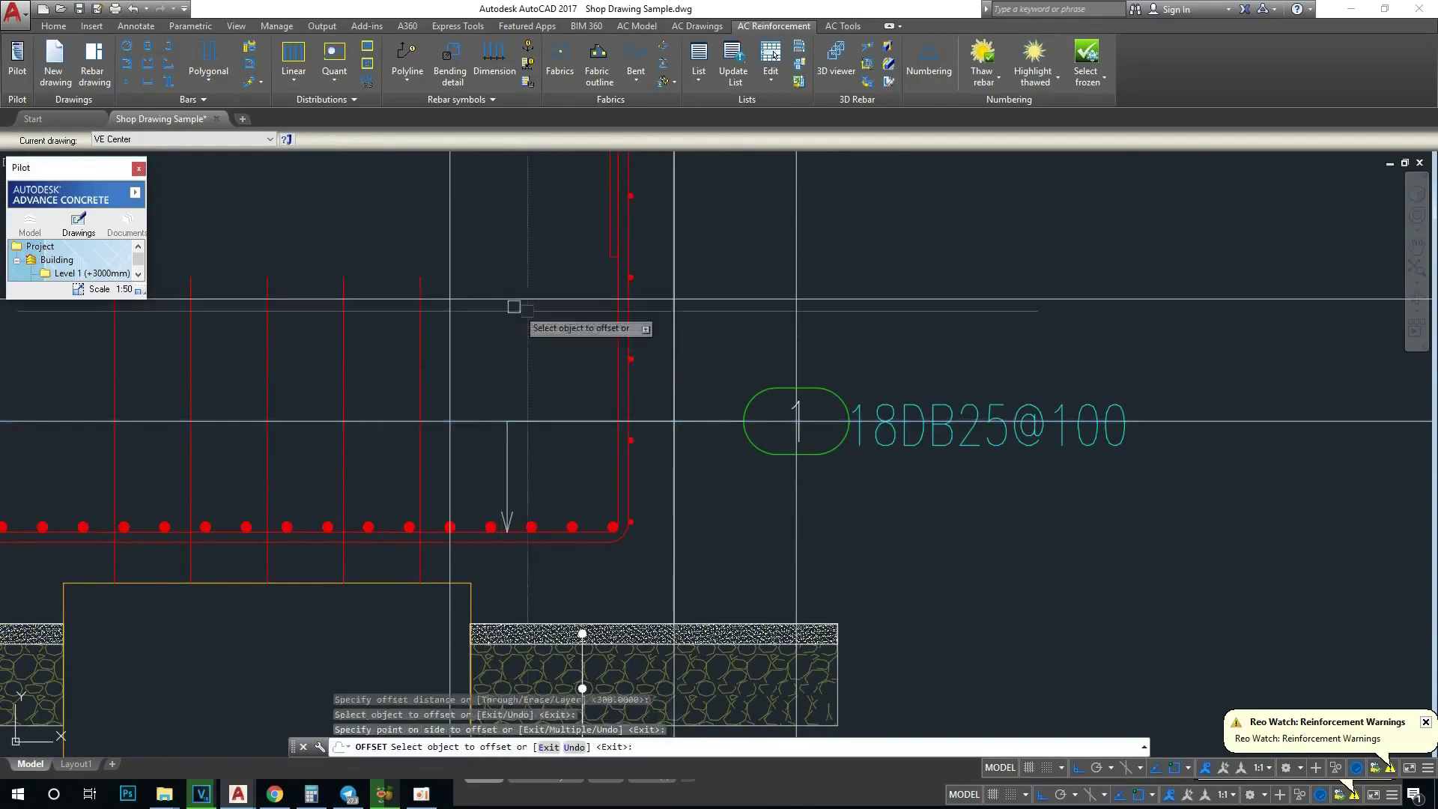
pyautogui.scroll(-4, 787, 332)
pyautogui.press('Escape')
pyautogui.scroll(2, 781, 336)
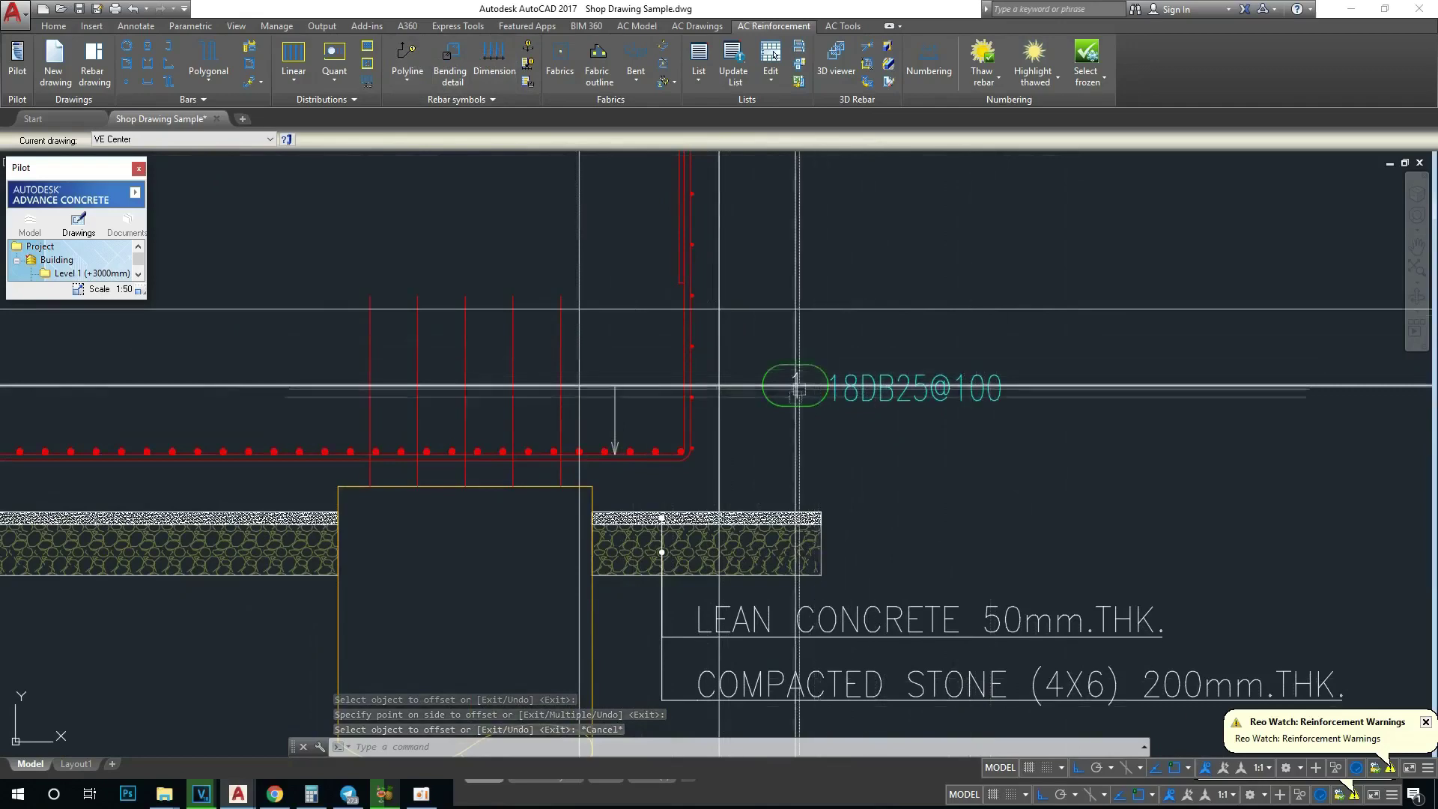
pyautogui.moveTo(820, 354); pyautogui.dragTo(812, 406, button='middle')
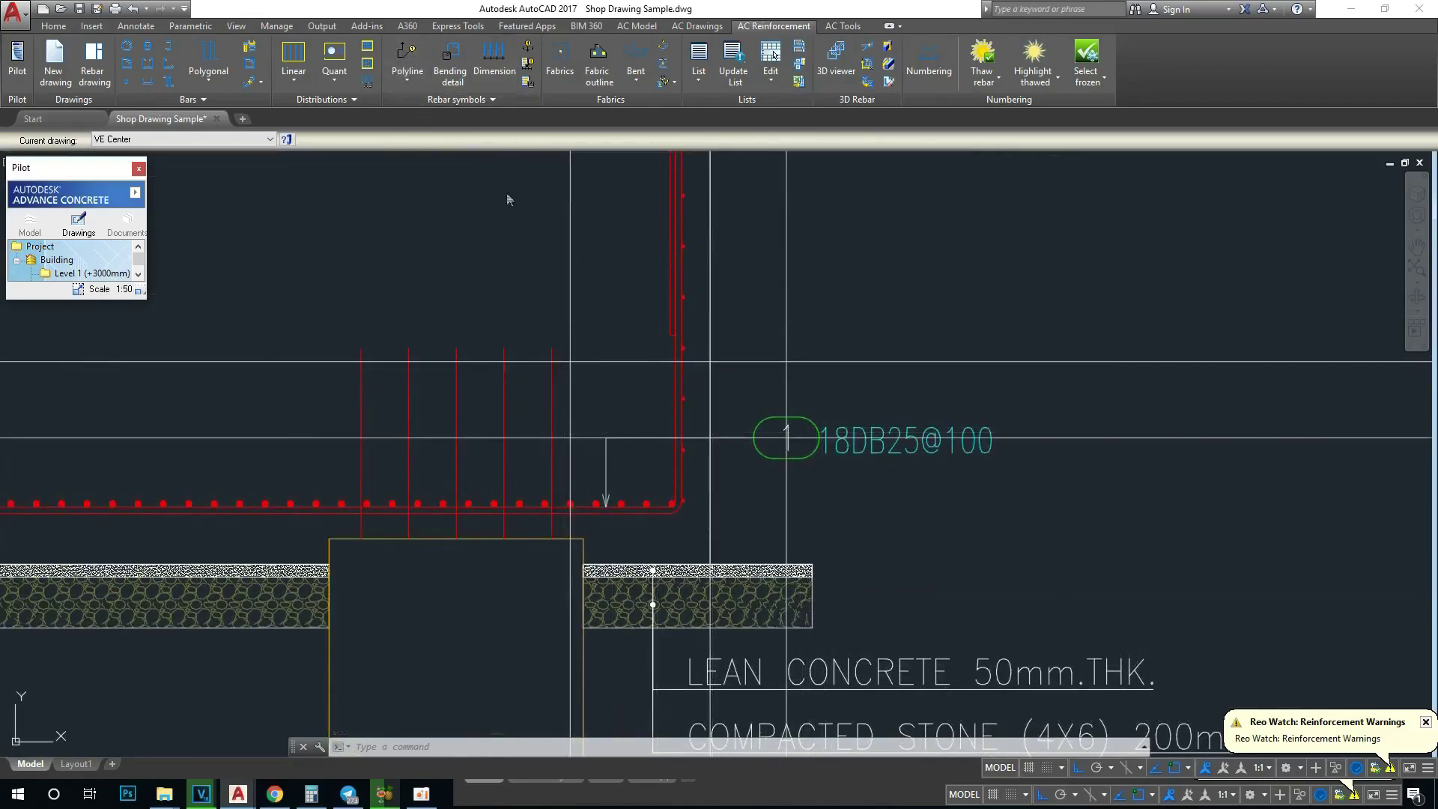
pyautogui.click(408, 59)
pyautogui.scroll(6, 577, 501)
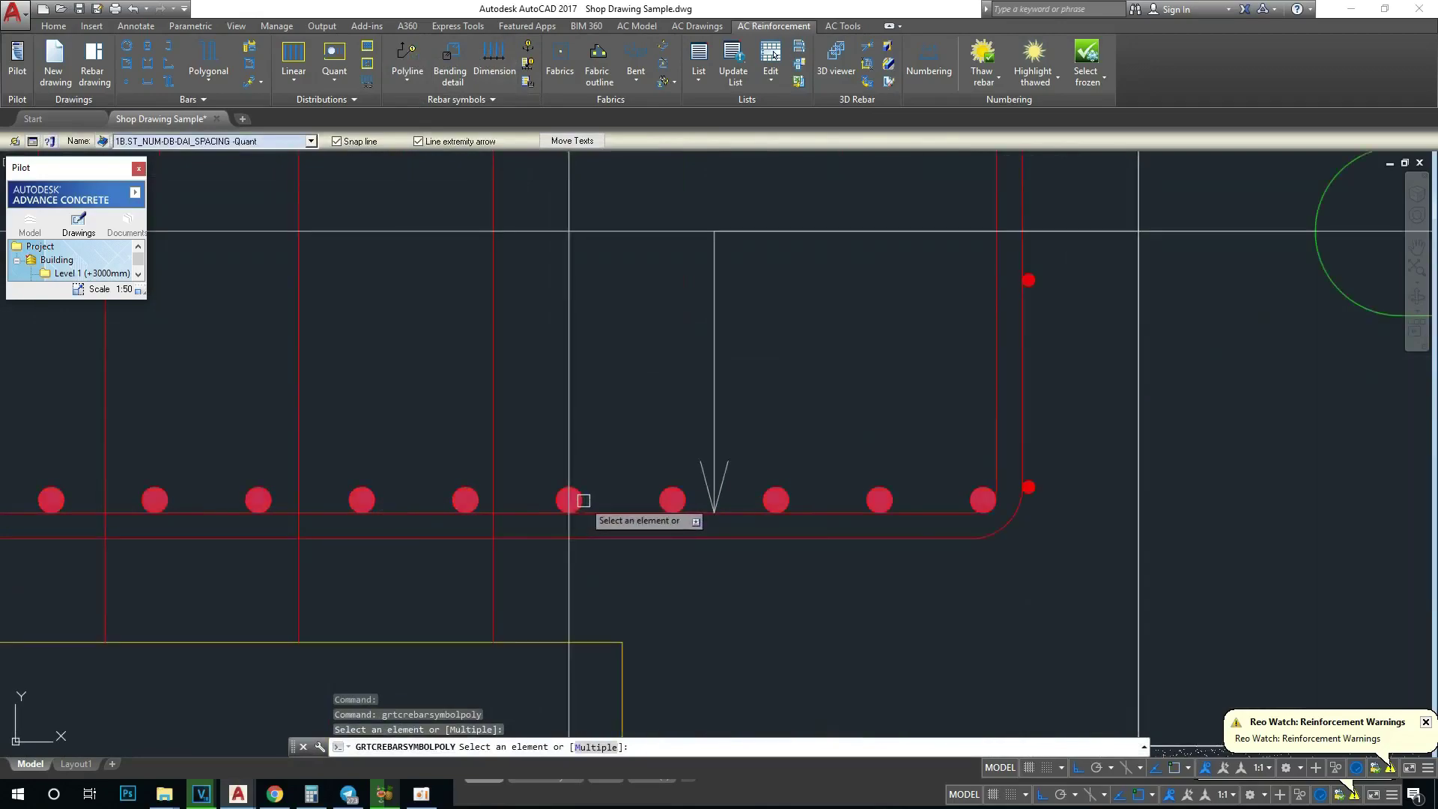
# Step: Re-place mark 2 (43DB25@100) from a bottom bar, with its label on the guide line above mark 1
pyautogui.click(570, 500)
pyautogui.scroll(-2, 570, 501)
pyautogui.moveTo(591, 330); pyautogui.dragTo(592, 501, button='middle')
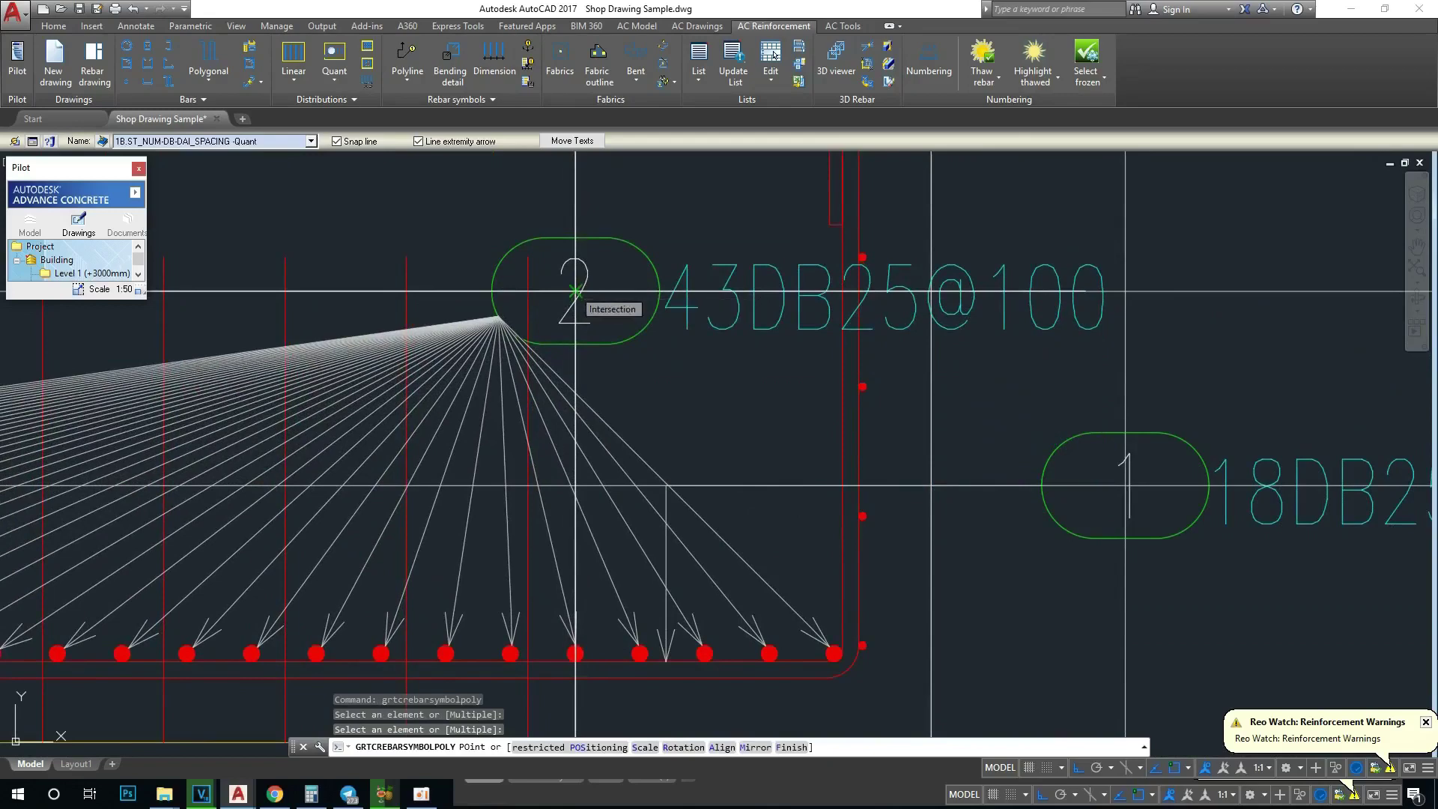
pyautogui.click(575, 291)
pyautogui.scroll(-4, 577, 291)
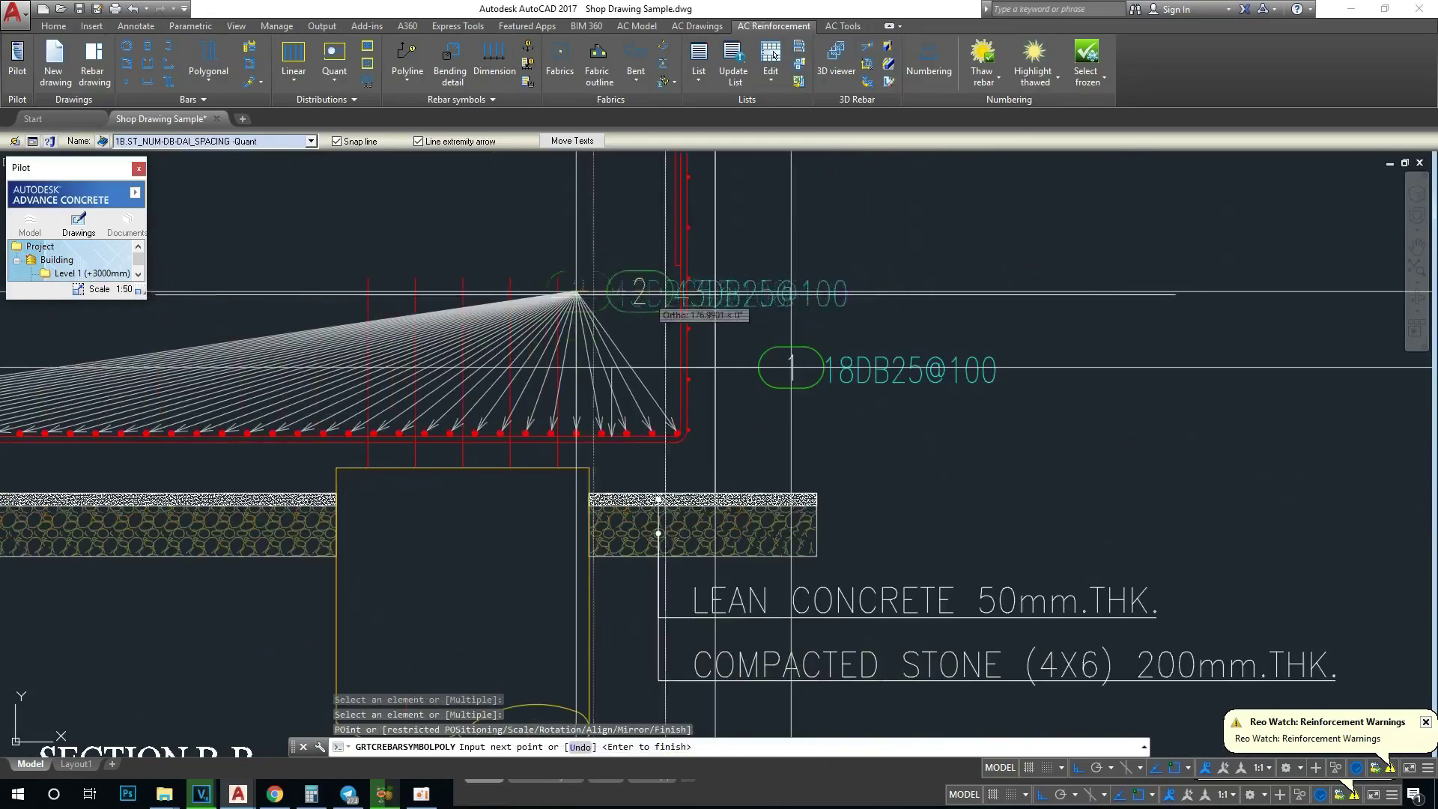
pyautogui.scroll(2, 770, 283)
pyautogui.scroll(2, 771, 281)
pyautogui.click(772, 281)
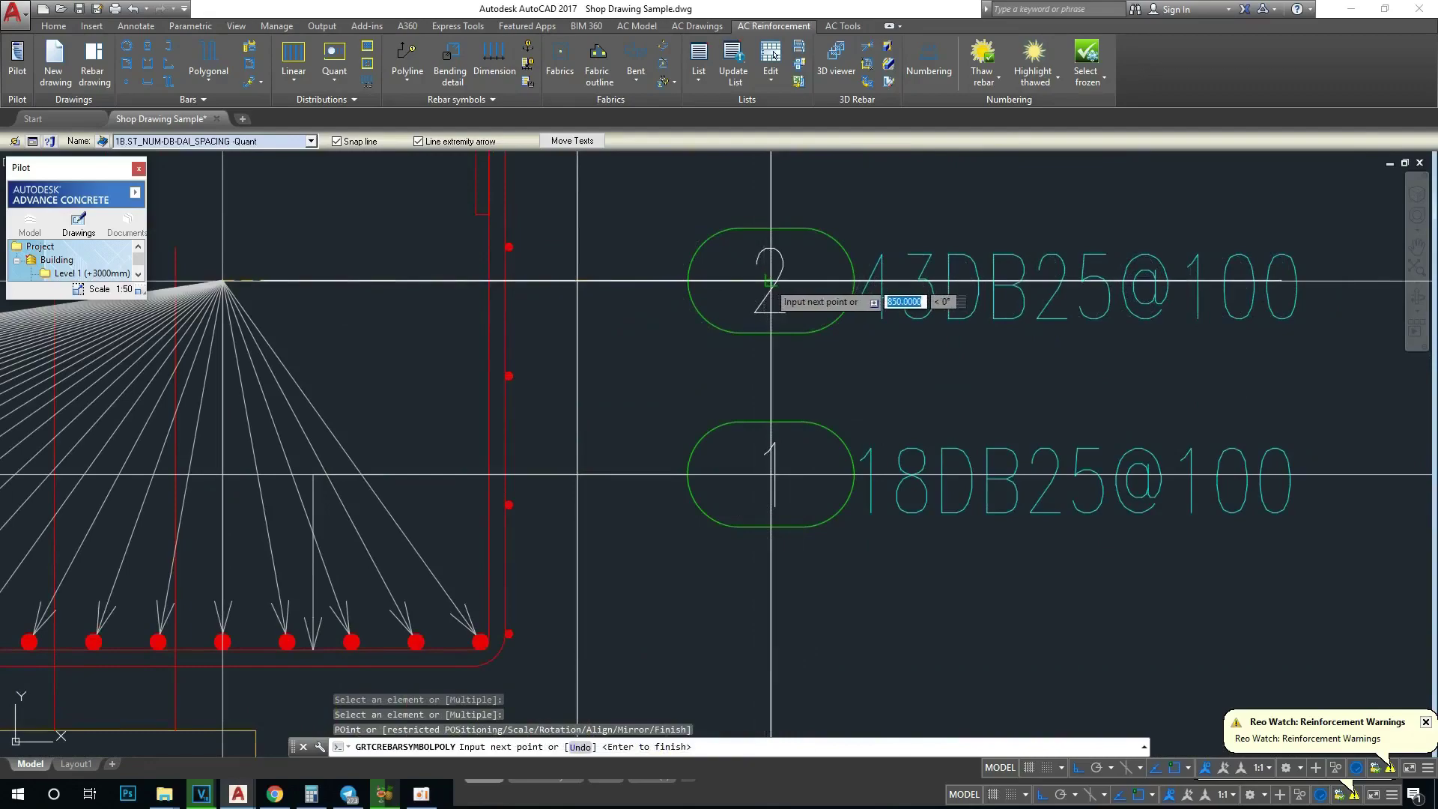
pyautogui.scroll(-4, 664, 342)
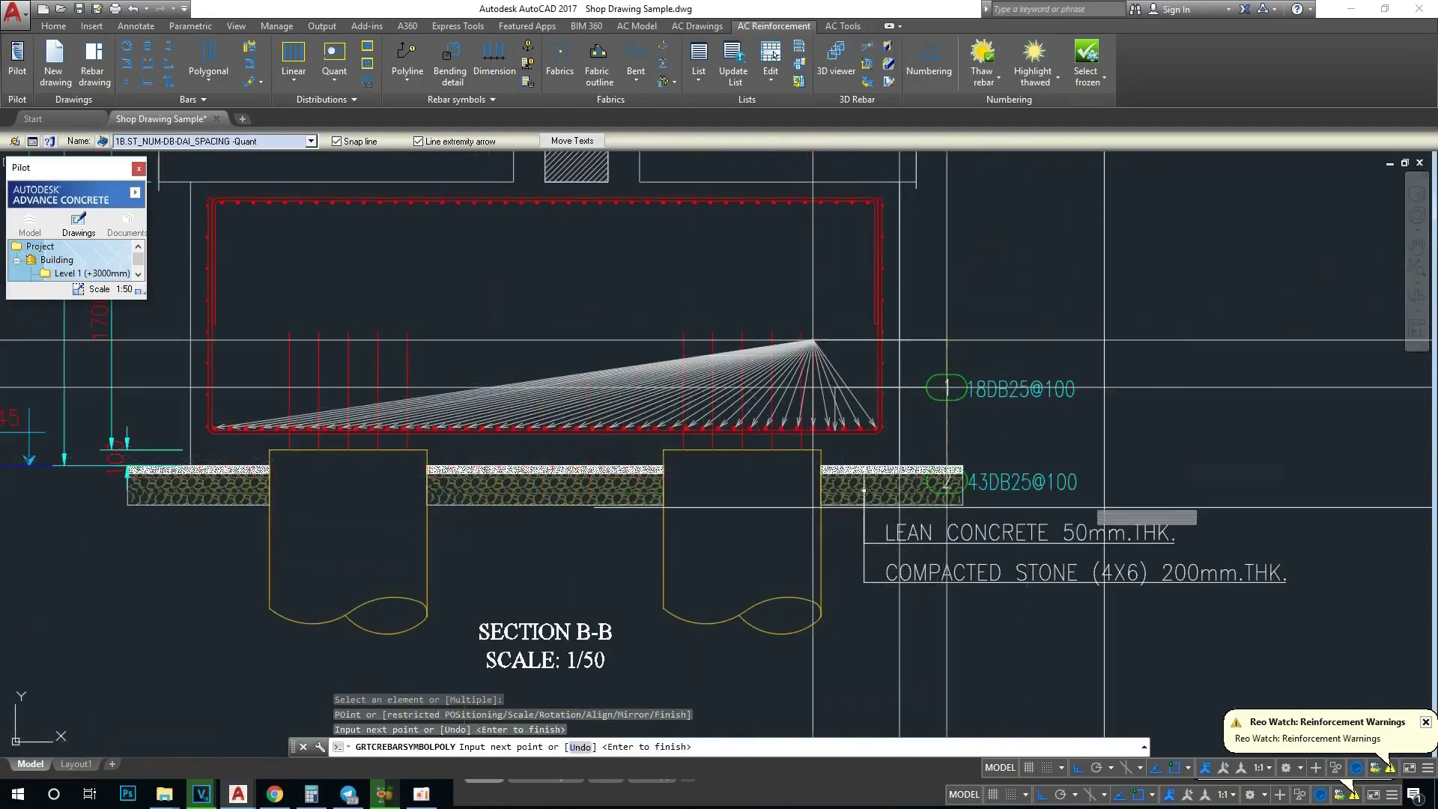
pyautogui.scroll(2, 990, 378)
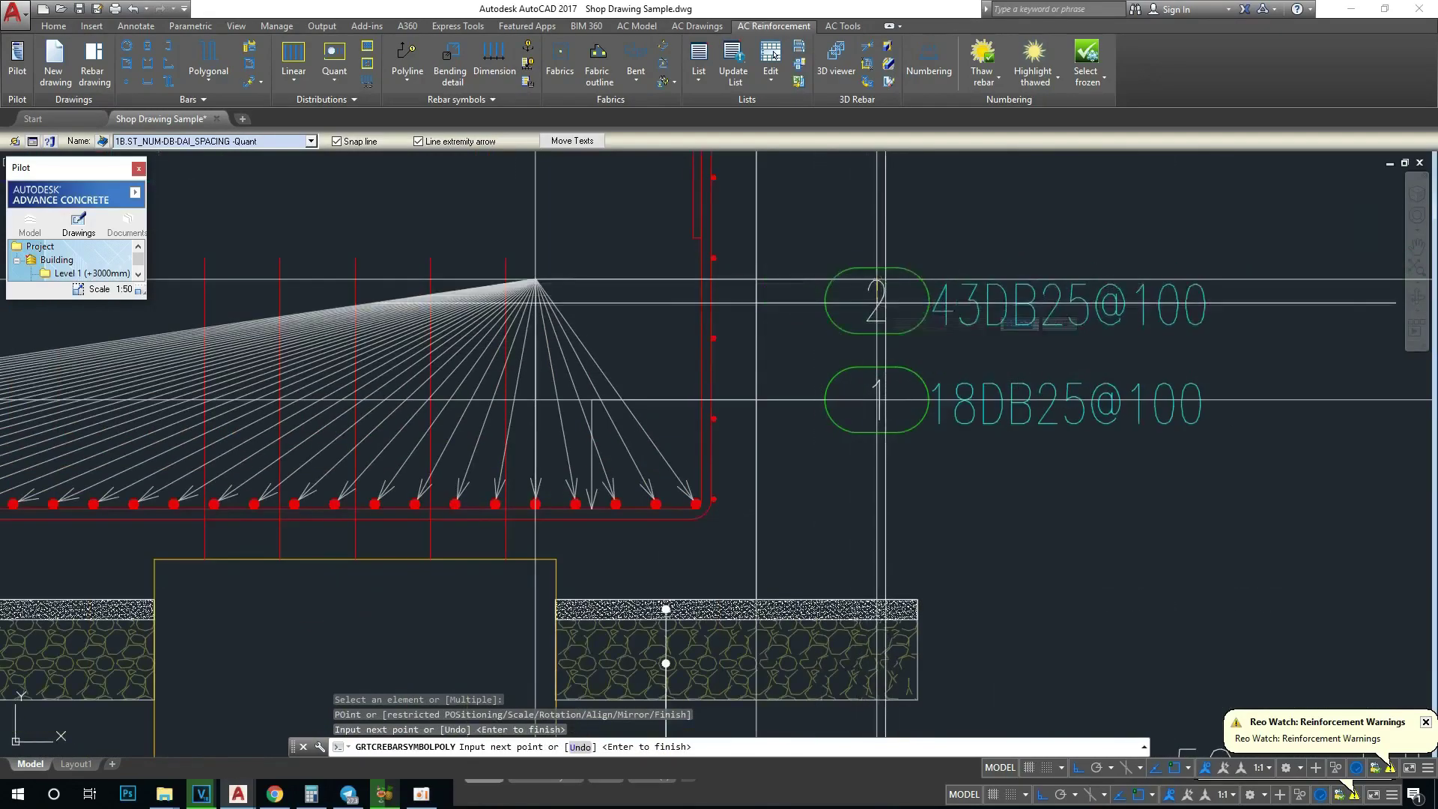
pyautogui.press('Return')
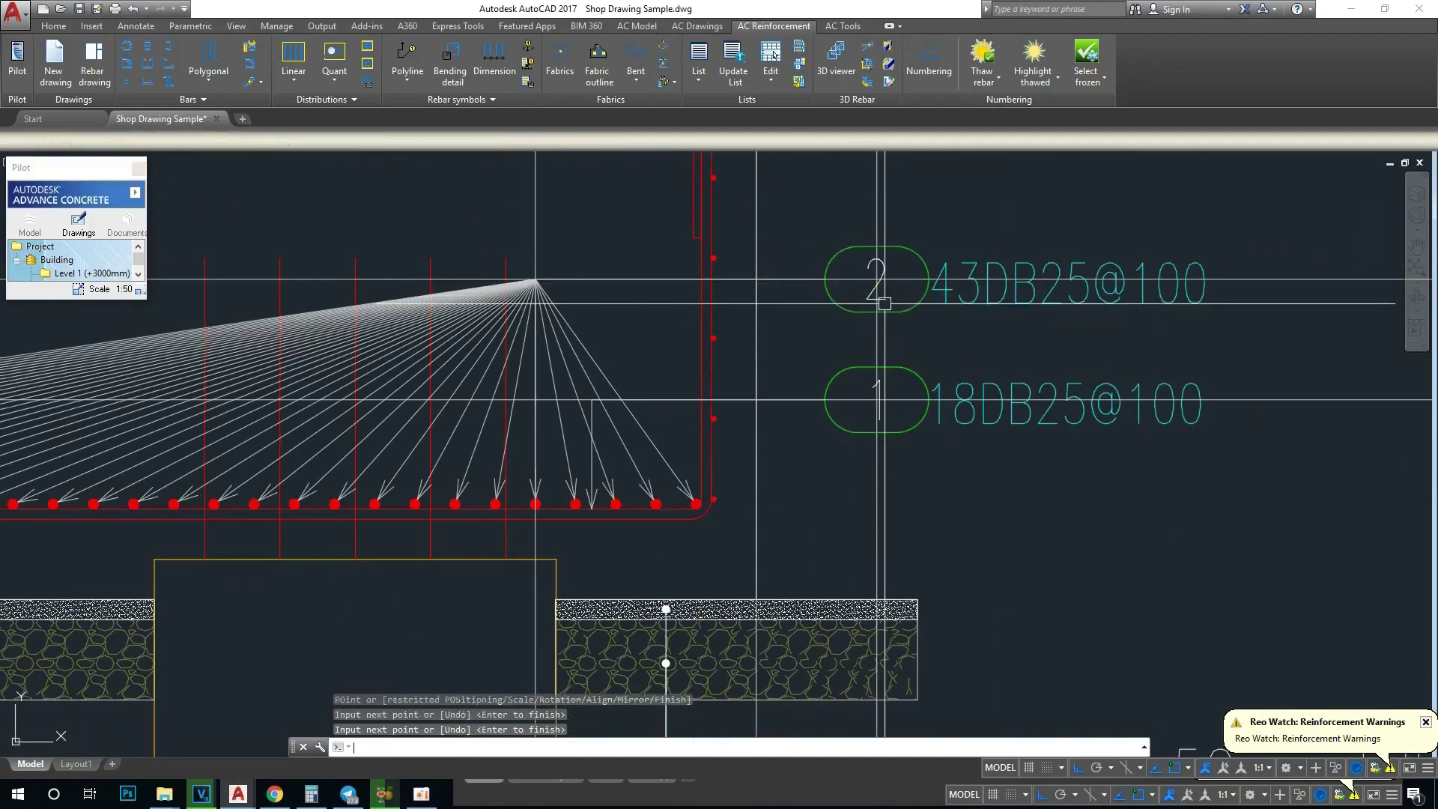
# Step: Zoom in to check the new mark 2, then select its symbol and leaders
pyautogui.scroll(-3, 878, 304)
pyautogui.scroll(2, 877, 303)
pyautogui.scroll(1, 756, 350)
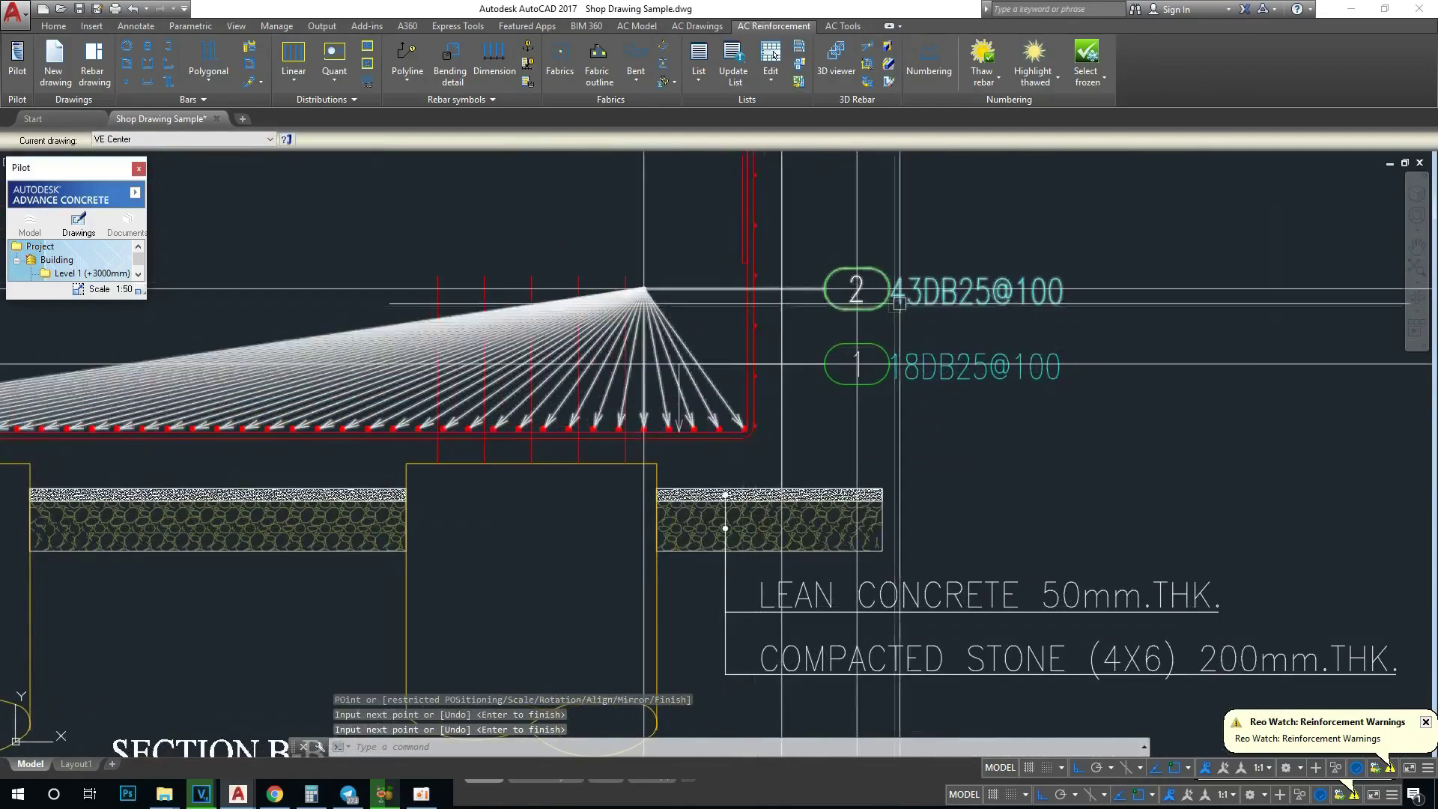
pyautogui.scroll(2, 674, 367)
pyautogui.scroll(2, 535, 427)
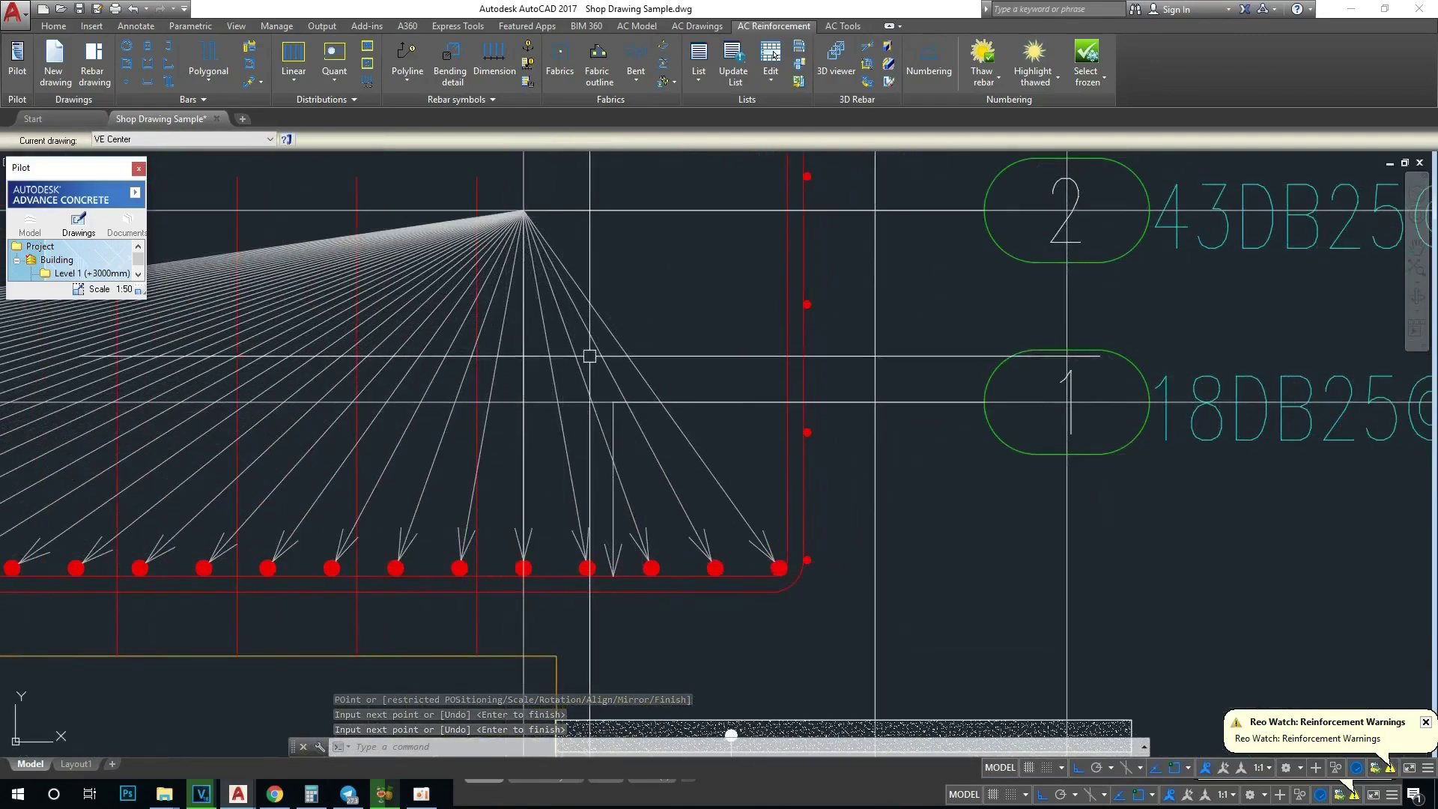
pyautogui.scroll(-2, 588, 339)
pyautogui.scroll(-3, 588, 338)
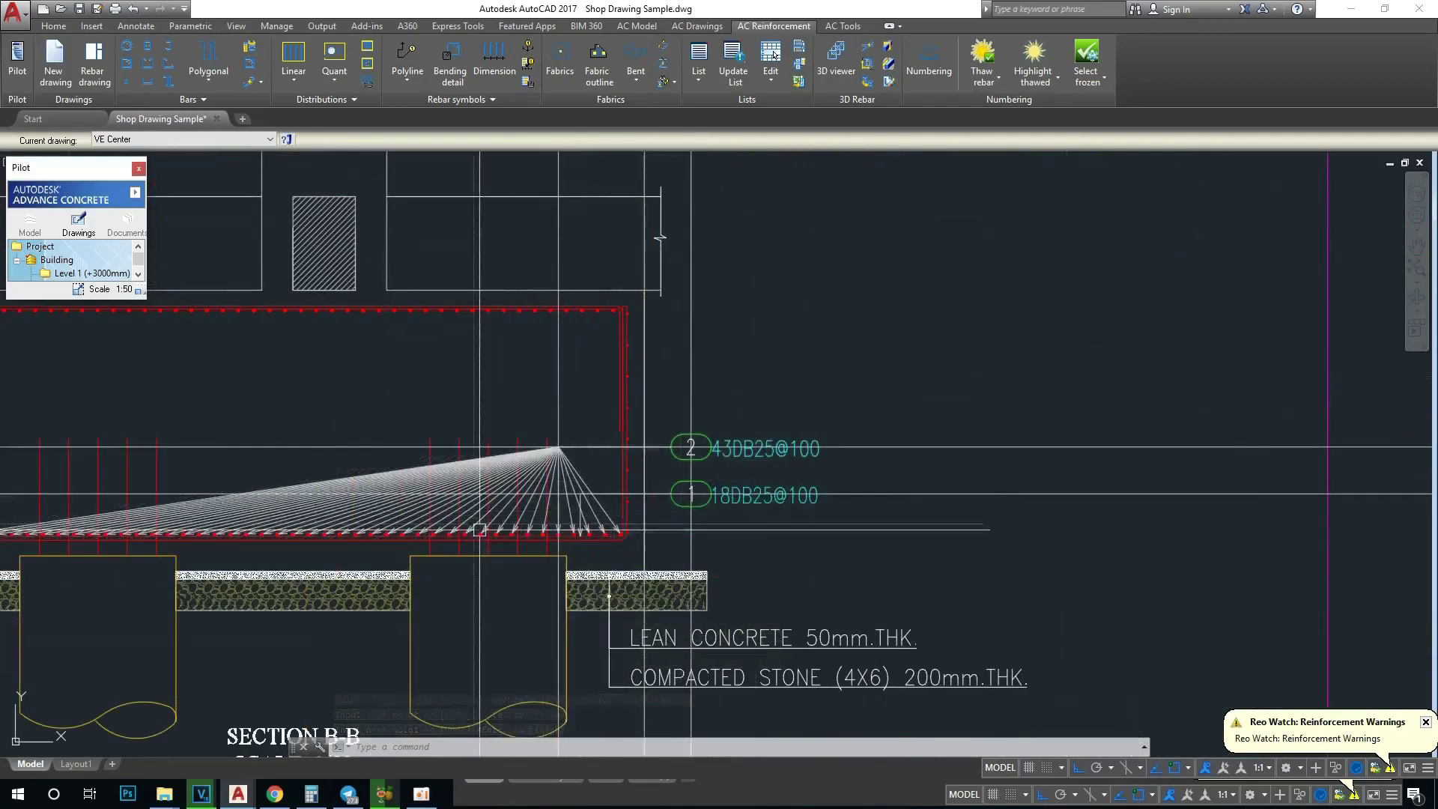
pyautogui.scroll(2, 552, 518)
pyautogui.scroll(2, 552, 518)
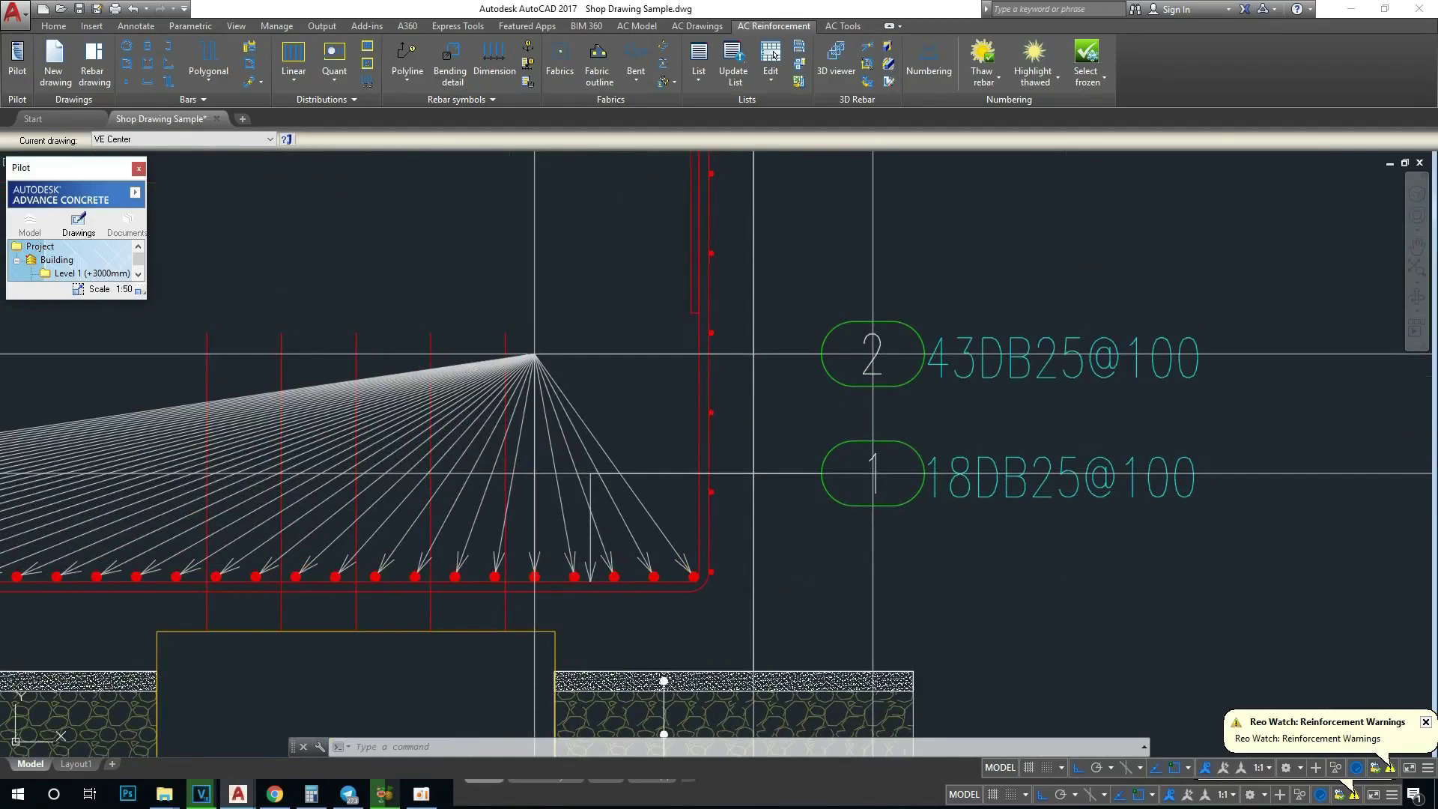
pyautogui.click(555, 410)
# Step: Retarget mark 2 to a single individual bottom bar so it reads 1DB25@100
pyautogui.rightClick(555, 410)
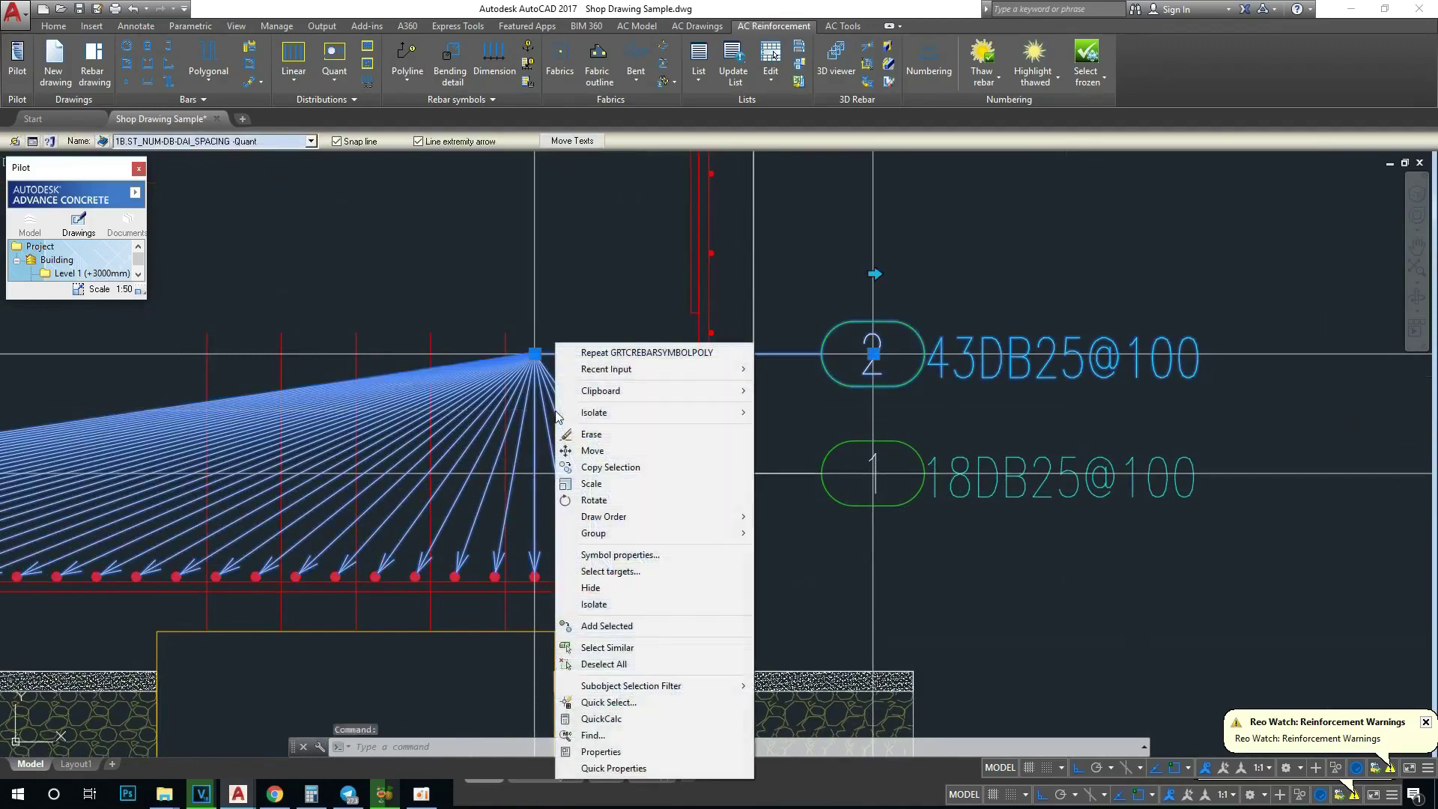
pyautogui.click(616, 571)
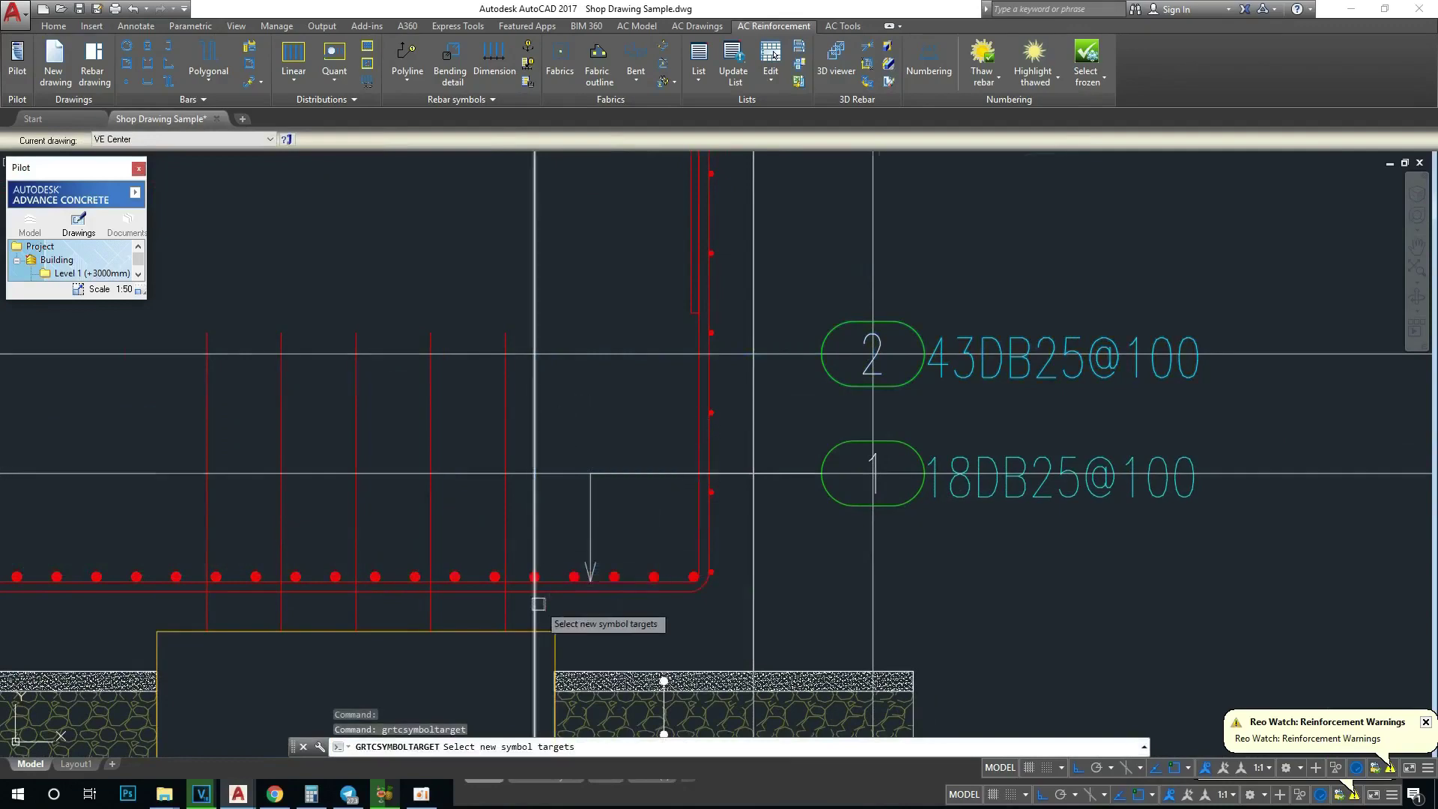
pyautogui.scroll(6, 539, 604)
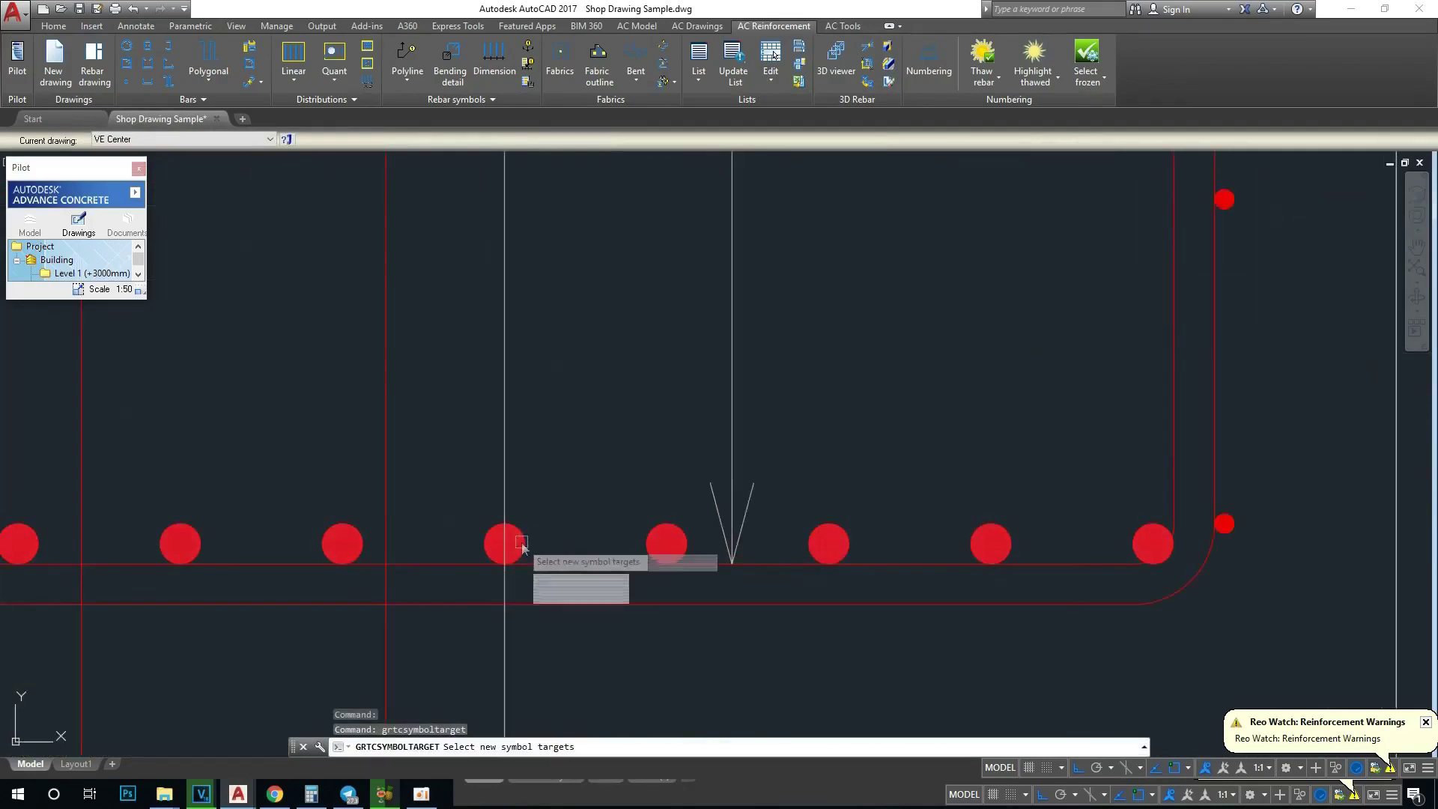
pyautogui.click(521, 543)
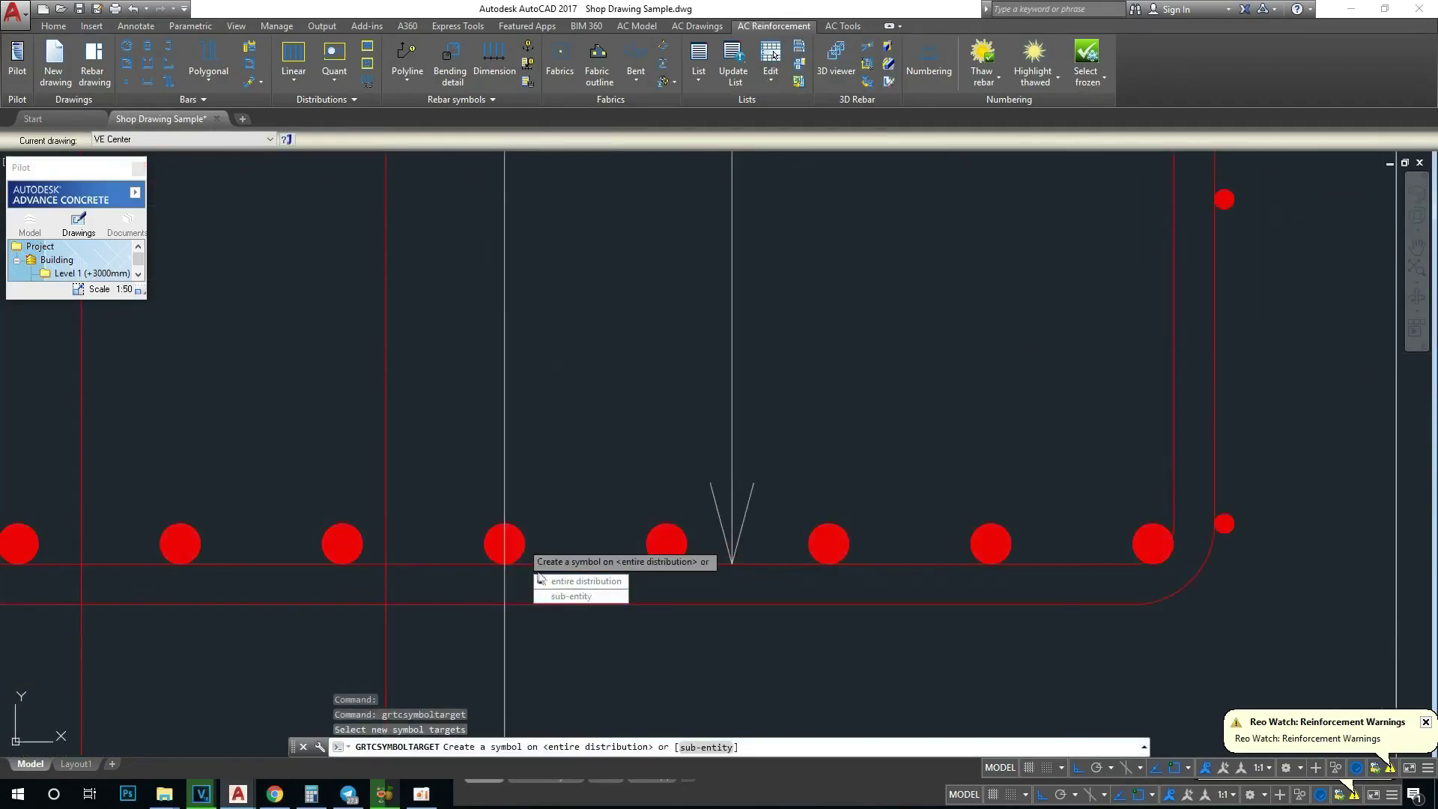
pyautogui.click(573, 596)
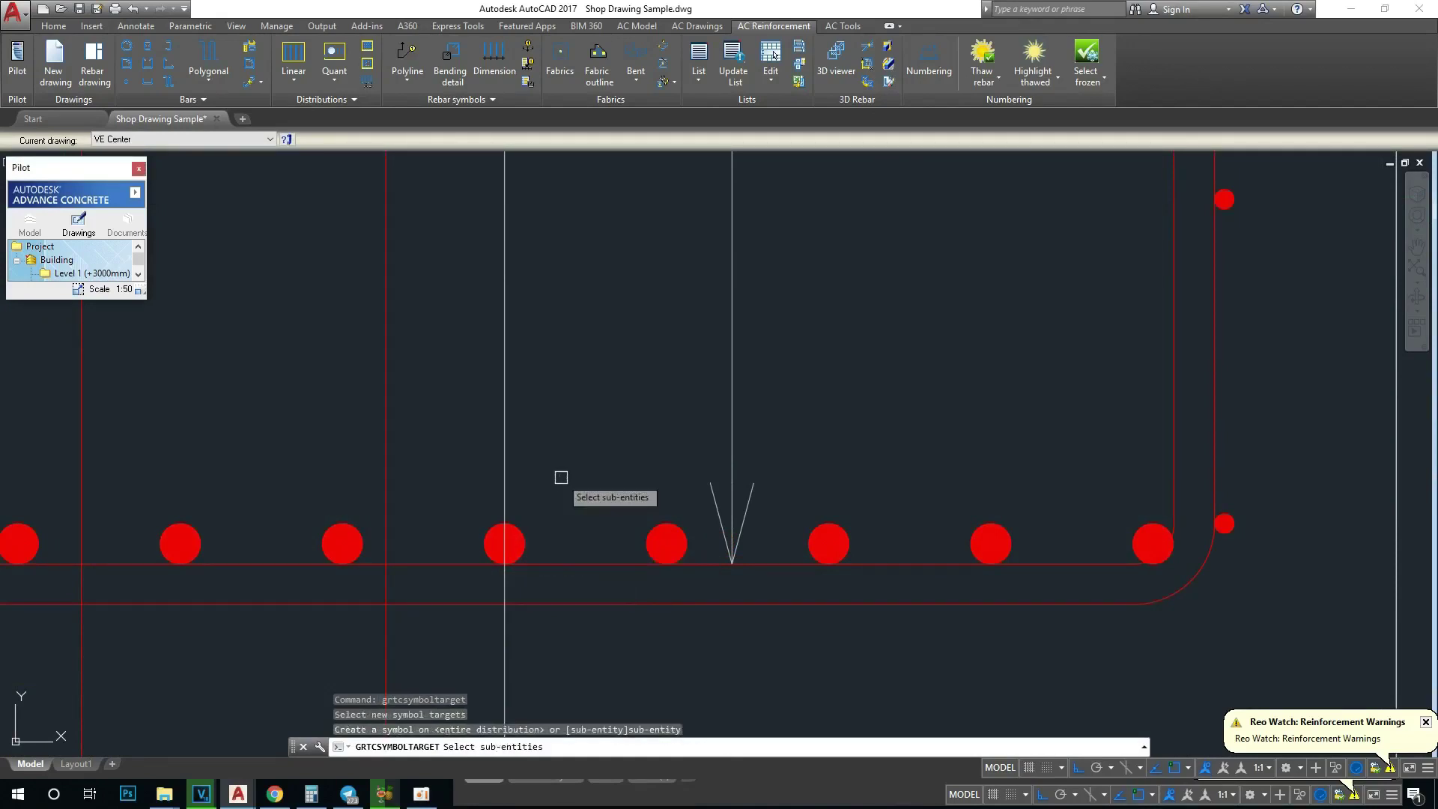
pyautogui.click(525, 543)
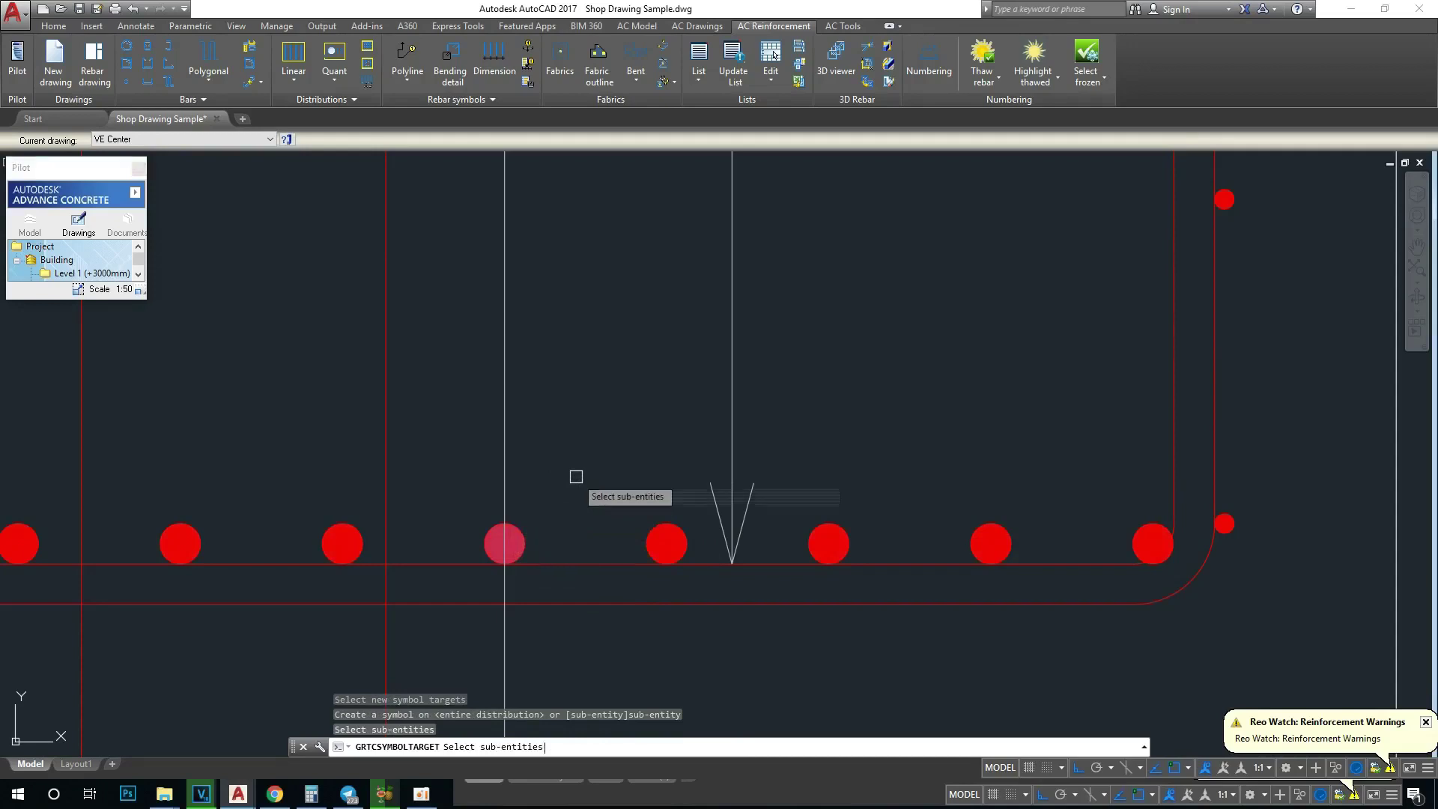
pyautogui.press('Return')
# Step: Pan and zoom around Section B-B to check marks 2 and 1 are vertically aligned
pyautogui.scroll(-8, 576, 493)
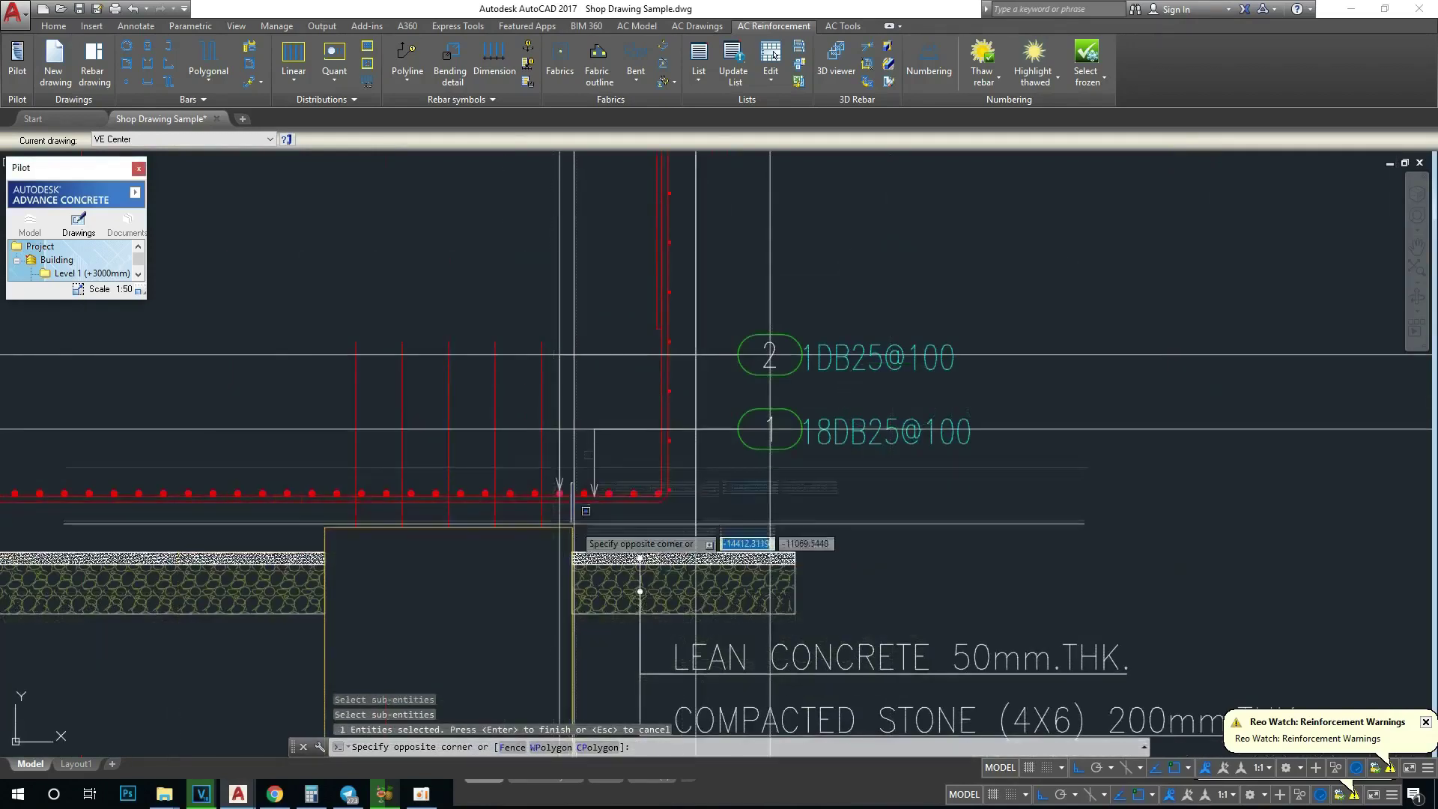
pyautogui.press('Escape')
pyautogui.press('Escape')
pyautogui.scroll(3, 576, 493)
pyautogui.scroll(-3, 562, 498)
pyautogui.moveTo(565, 492); pyautogui.dragTo(567, 513, button='middle')
pyautogui.scroll(1, 779, 509)
pyautogui.scroll(1, 622, 419)
pyautogui.scroll(2, 670, 418)
pyautogui.scroll(-5, 670, 417)
pyautogui.scroll(4, 696, 420)
pyautogui.moveTo(698, 437); pyautogui.dragTo(698, 419, button='middle')
pyautogui.scroll(-4, 697, 419)
pyautogui.scroll(4, 720, 397)
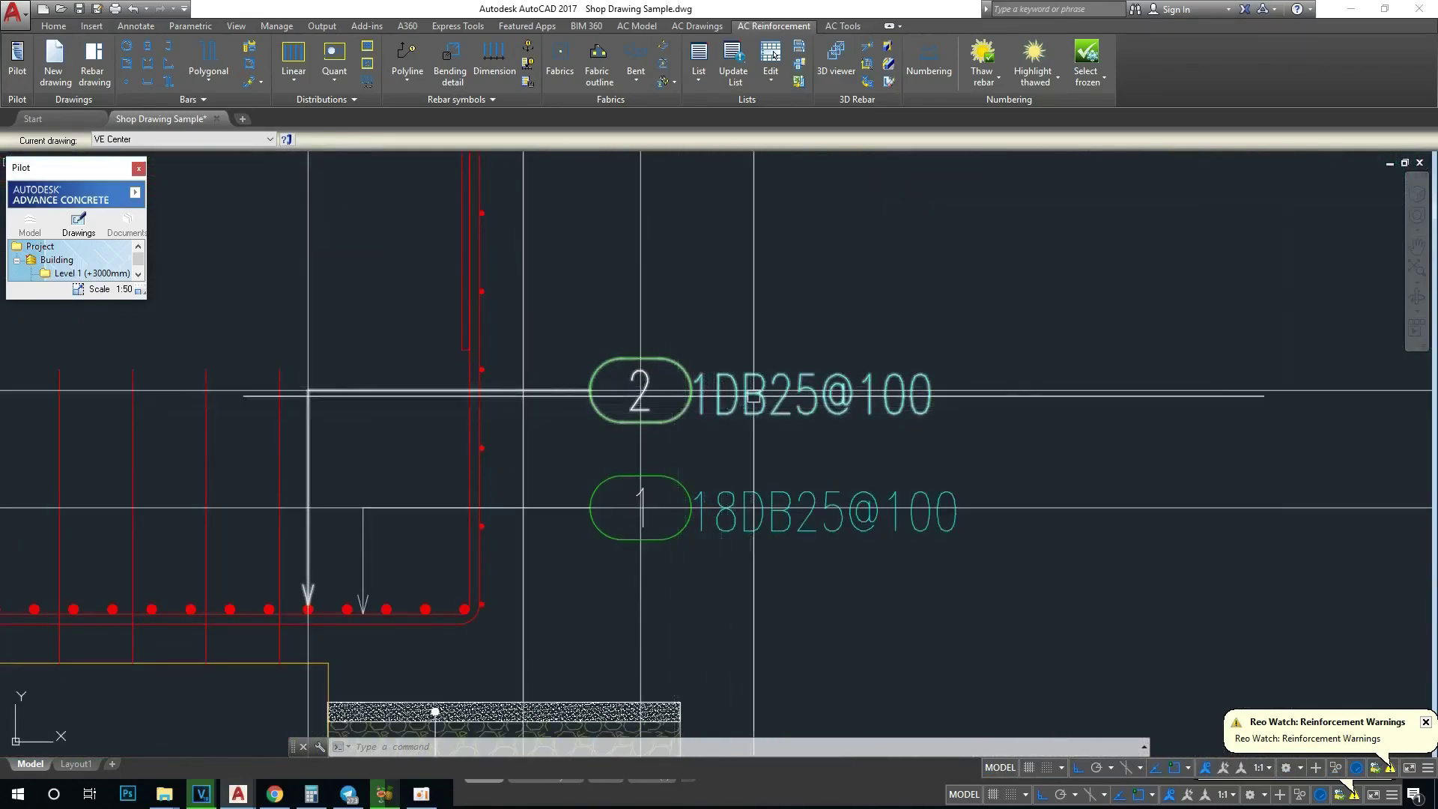
# Step: Zoom across the sheet to the Bottom Rebar plan and select the 43DB20@100 distribution
pyautogui.scroll(-2, 904, 390)
pyautogui.scroll(-2, 787, 407)
pyautogui.scroll(-2, 809, 412)
pyautogui.scroll(-1, 830, 416)
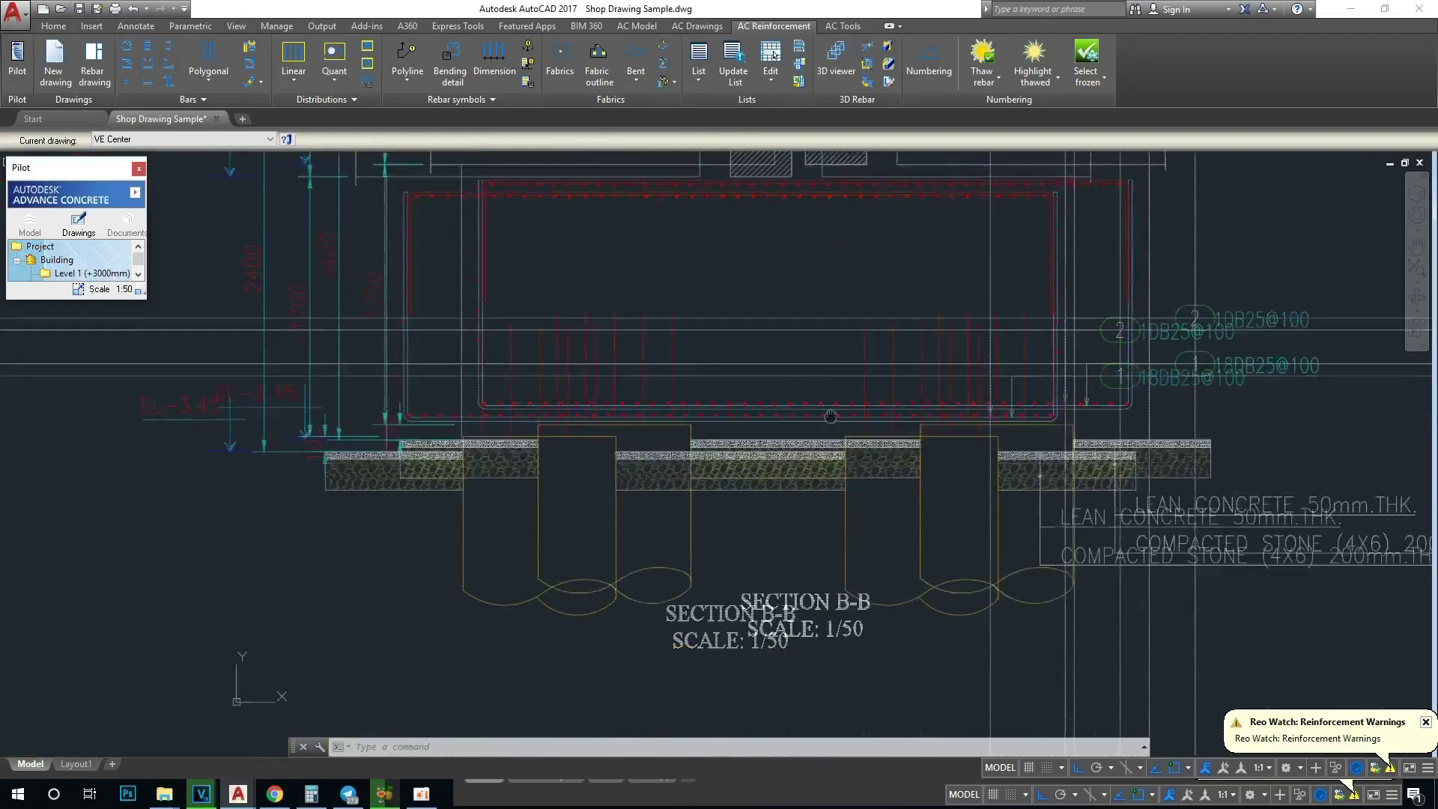
pyautogui.scroll(-3, 830, 417)
pyautogui.scroll(3, 887, 340)
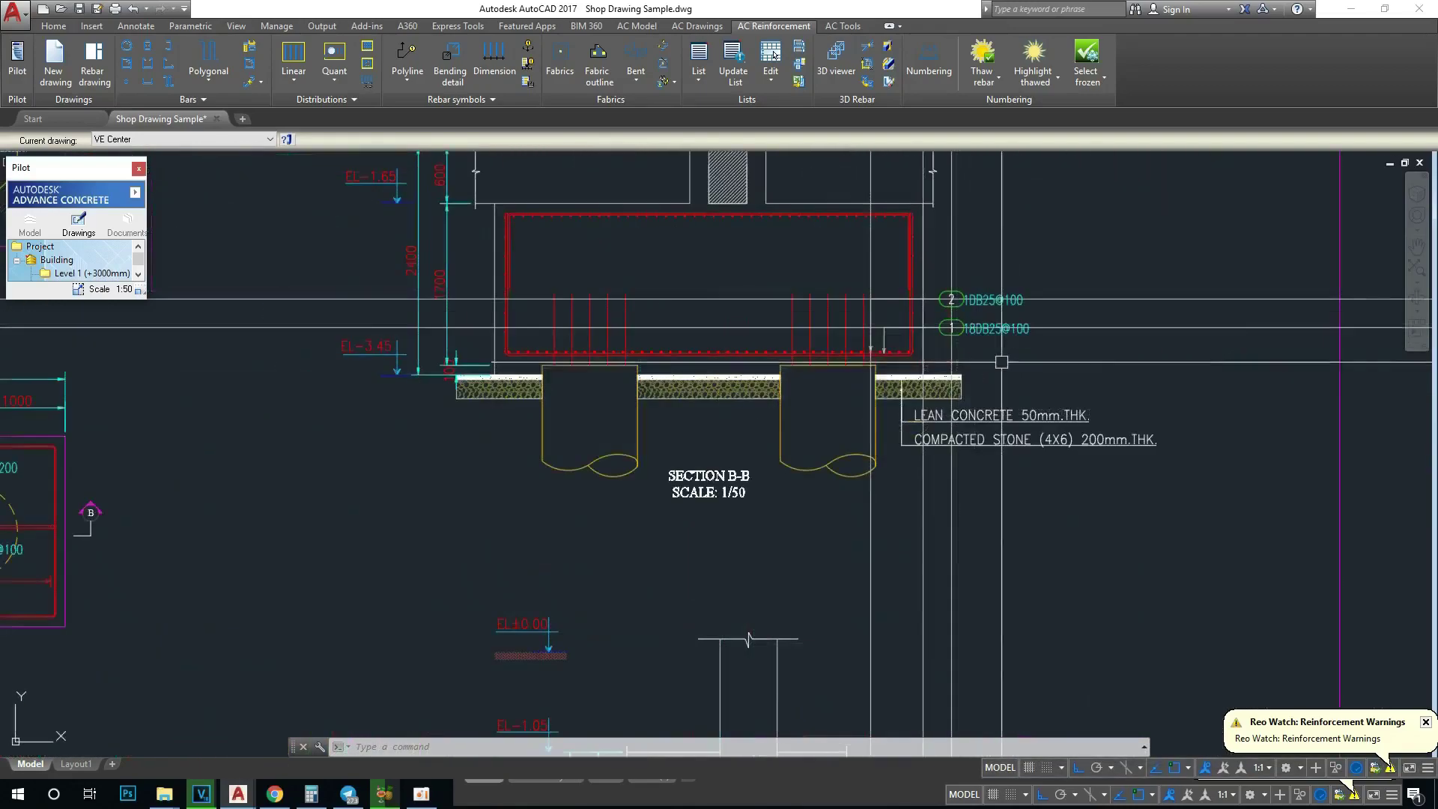
pyautogui.scroll(4, 887, 339)
pyautogui.scroll(-5, 887, 339)
pyautogui.scroll(4, 492, 414)
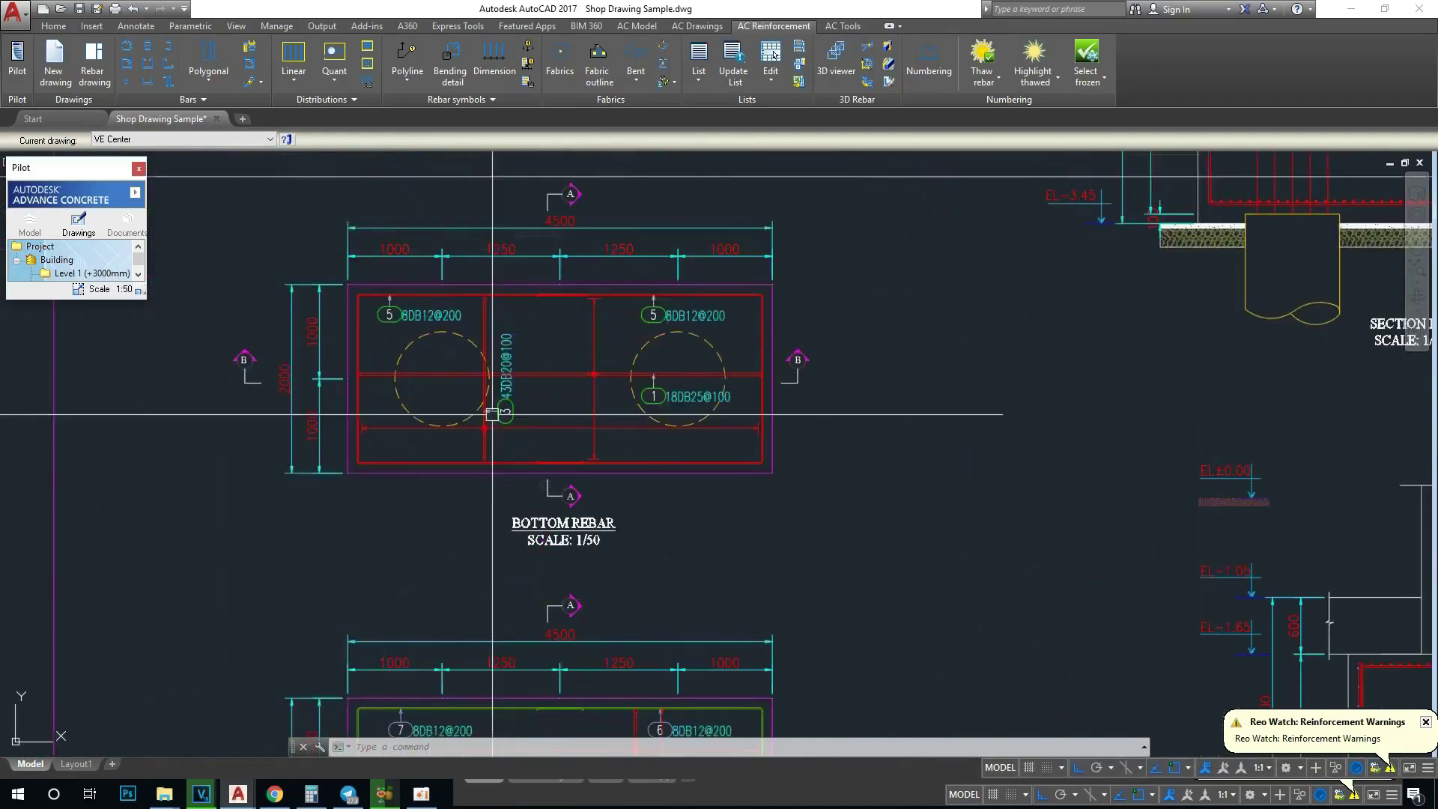
pyautogui.scroll(4, 504, 395)
pyautogui.scroll(-4, 513, 388)
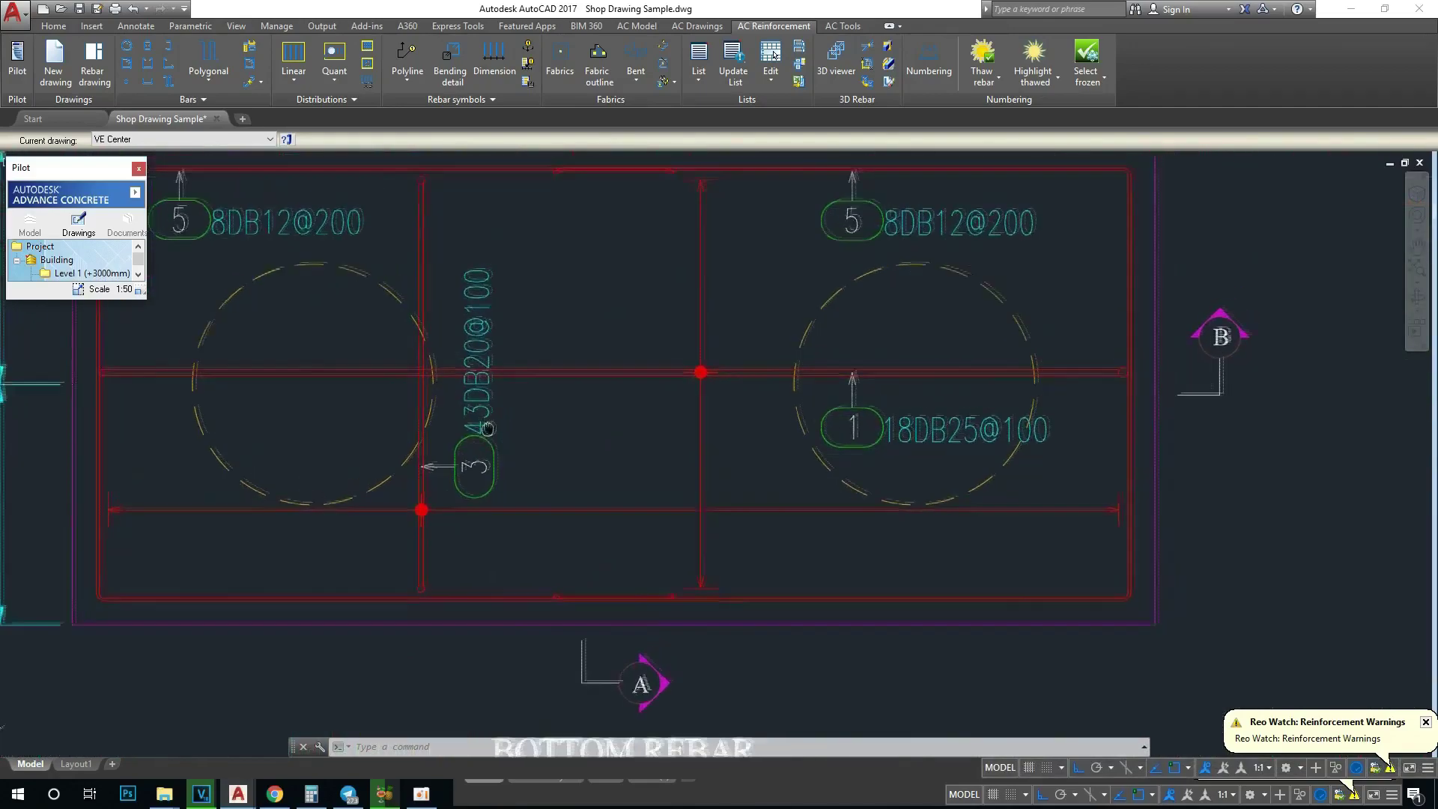
pyautogui.scroll(4, 361, 424)
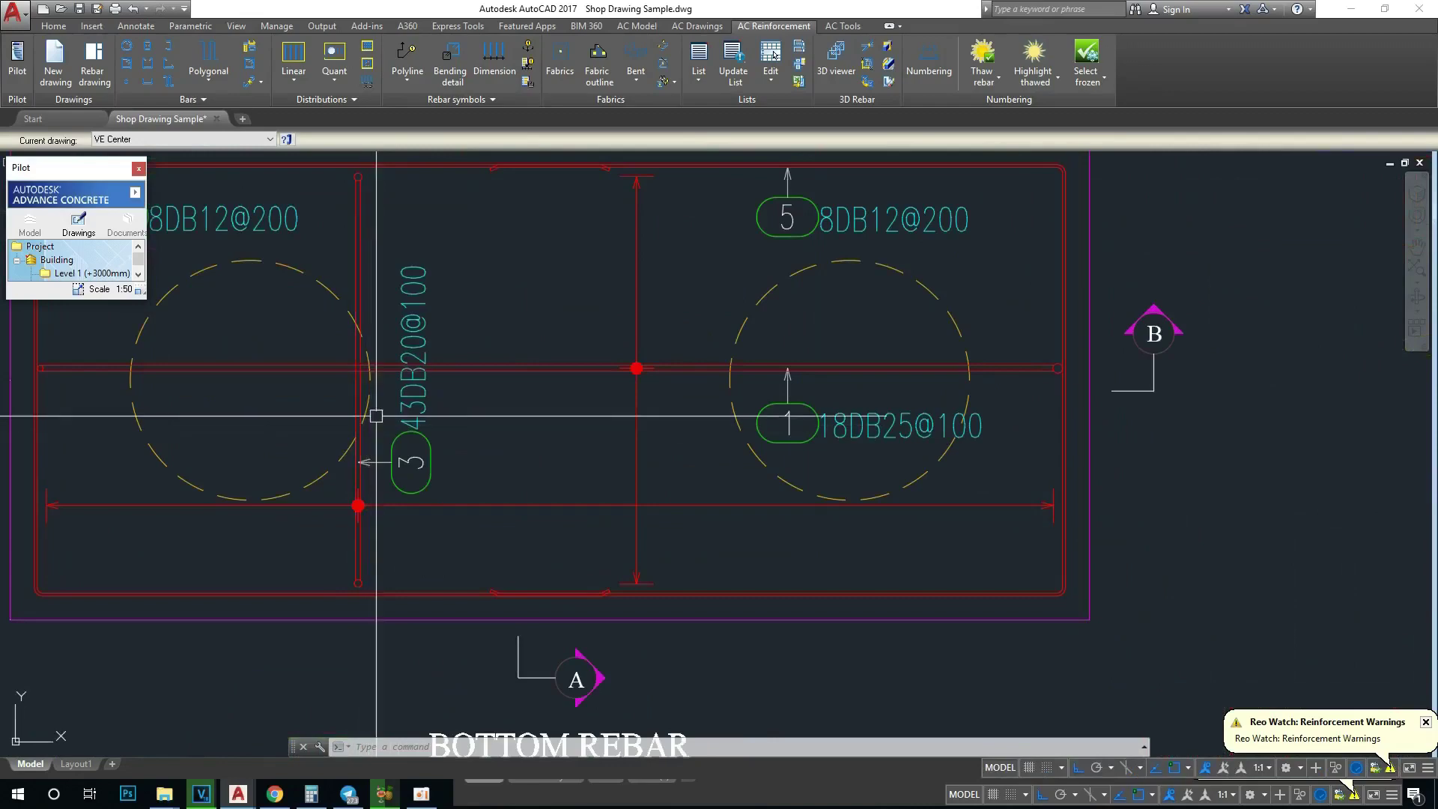
pyautogui.scroll(-1, 429, 351)
pyautogui.scroll(-2, 419, 375)
pyautogui.scroll(-4, 404, 419)
pyautogui.scroll(-1, 397, 442)
pyautogui.scroll(5, 397, 442)
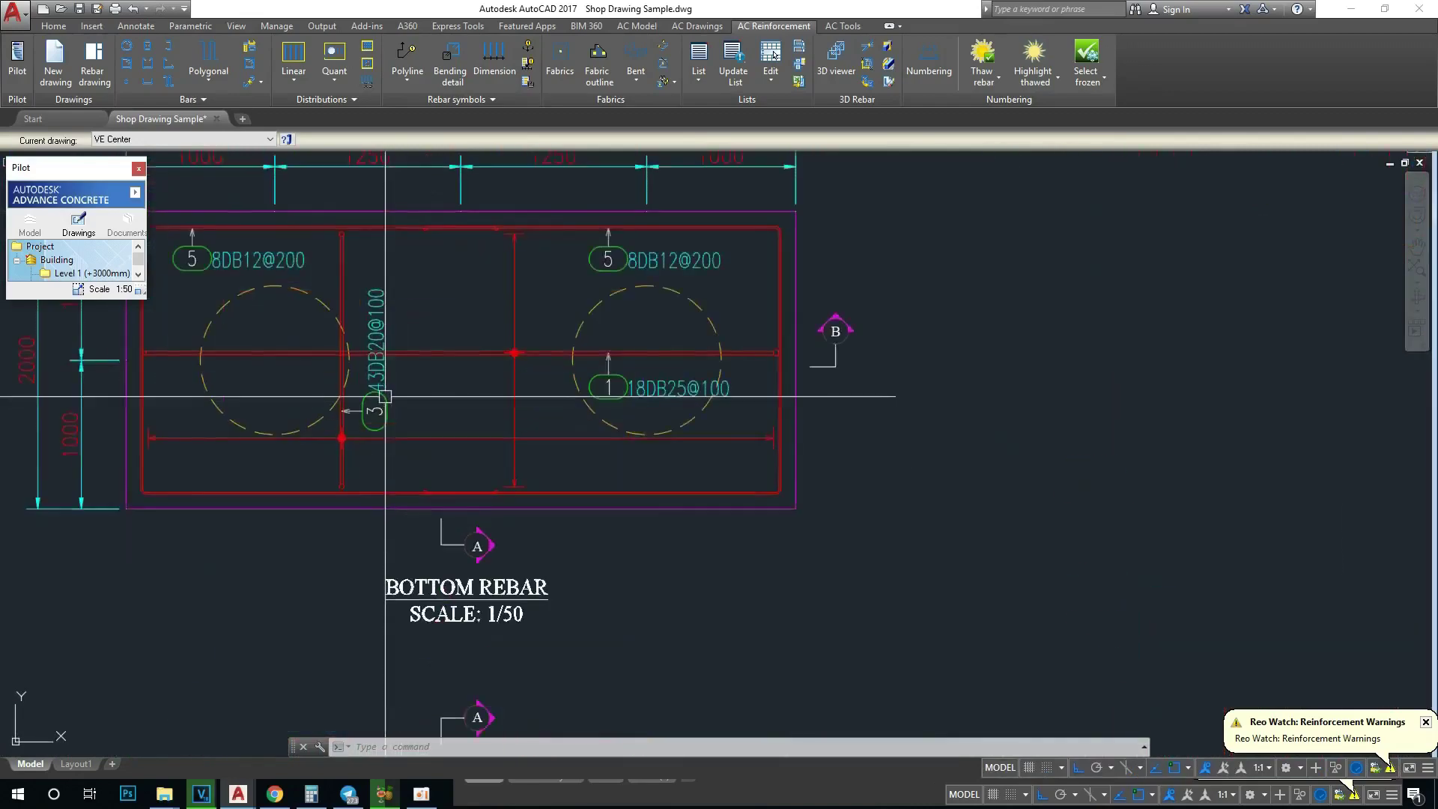
pyautogui.scroll(-4, 372, 431)
pyautogui.scroll(1, 749, 359)
pyautogui.scroll(-1, 862, 337)
pyautogui.scroll(3, 925, 305)
pyautogui.scroll(-4, 884, 285)
pyautogui.scroll(-3, 741, 344)
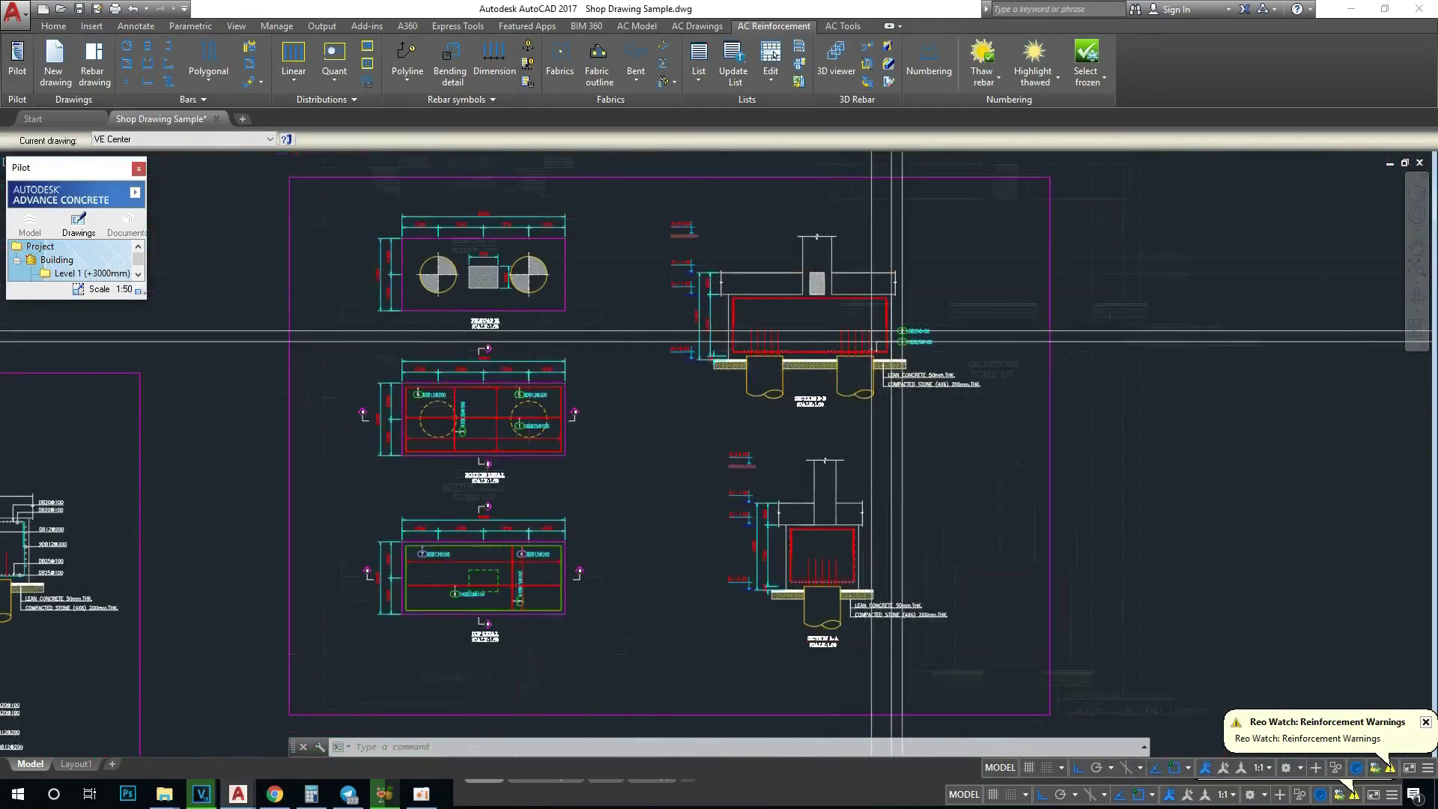
pyautogui.scroll(4, 453, 459)
pyautogui.scroll(3, 491, 407)
pyautogui.scroll(-3, 548, 437)
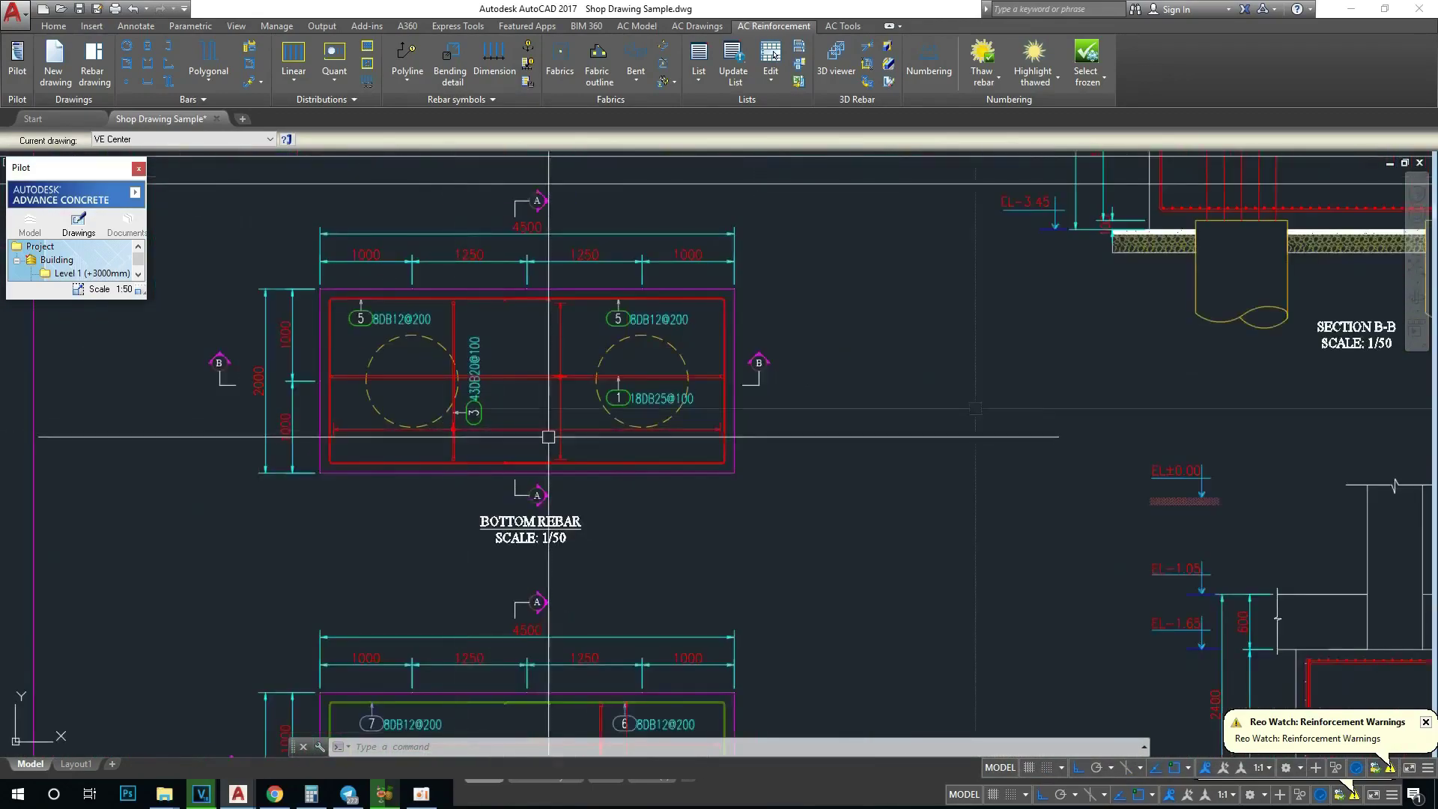
pyautogui.scroll(-1, 797, 434)
pyautogui.scroll(3, 177, 504)
pyautogui.scroll(2, 176, 504)
pyautogui.scroll(-3, 898, 450)
pyautogui.scroll(4, 450, 395)
pyautogui.scroll(2, 257, 450)
pyautogui.scroll(2, 317, 413)
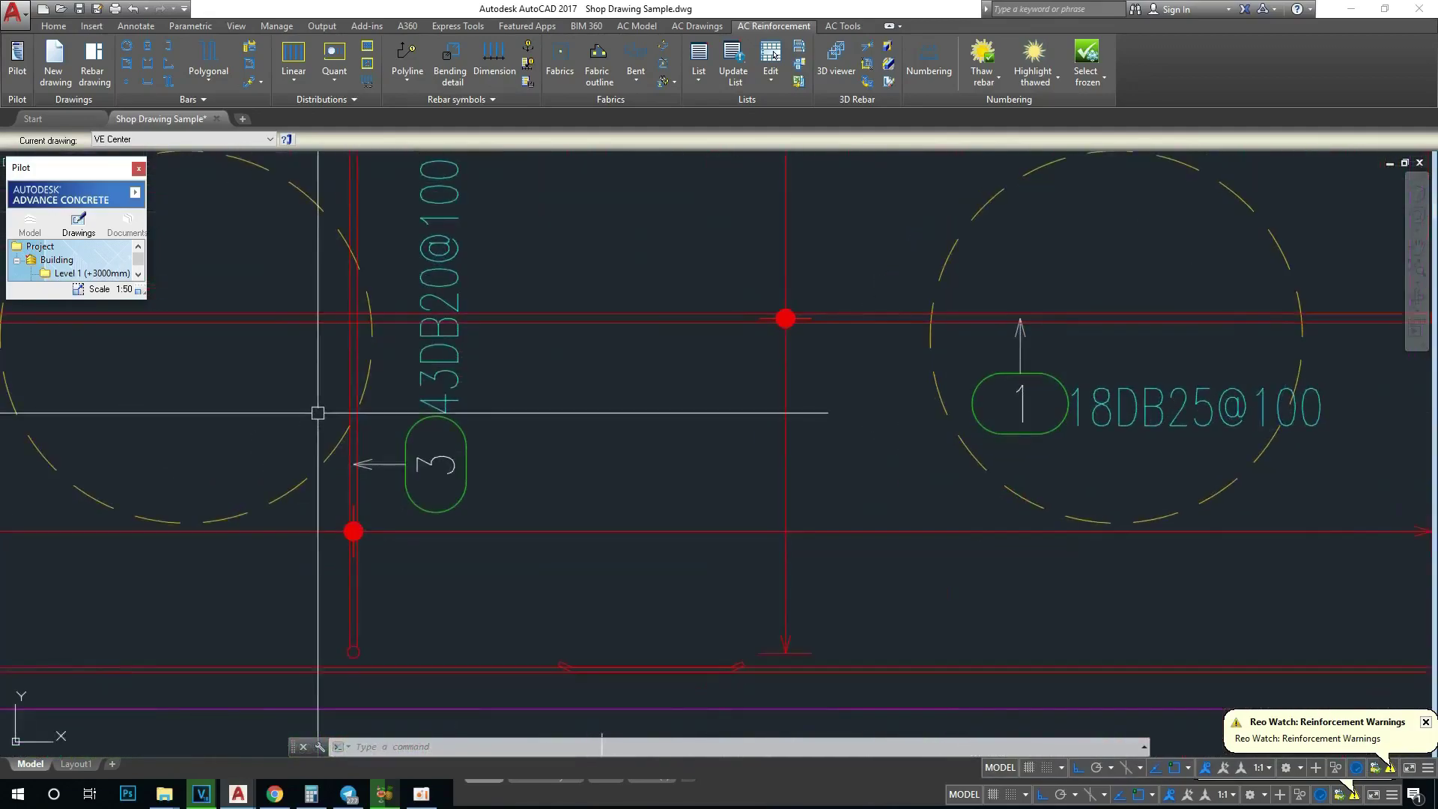
pyautogui.click(349, 379)
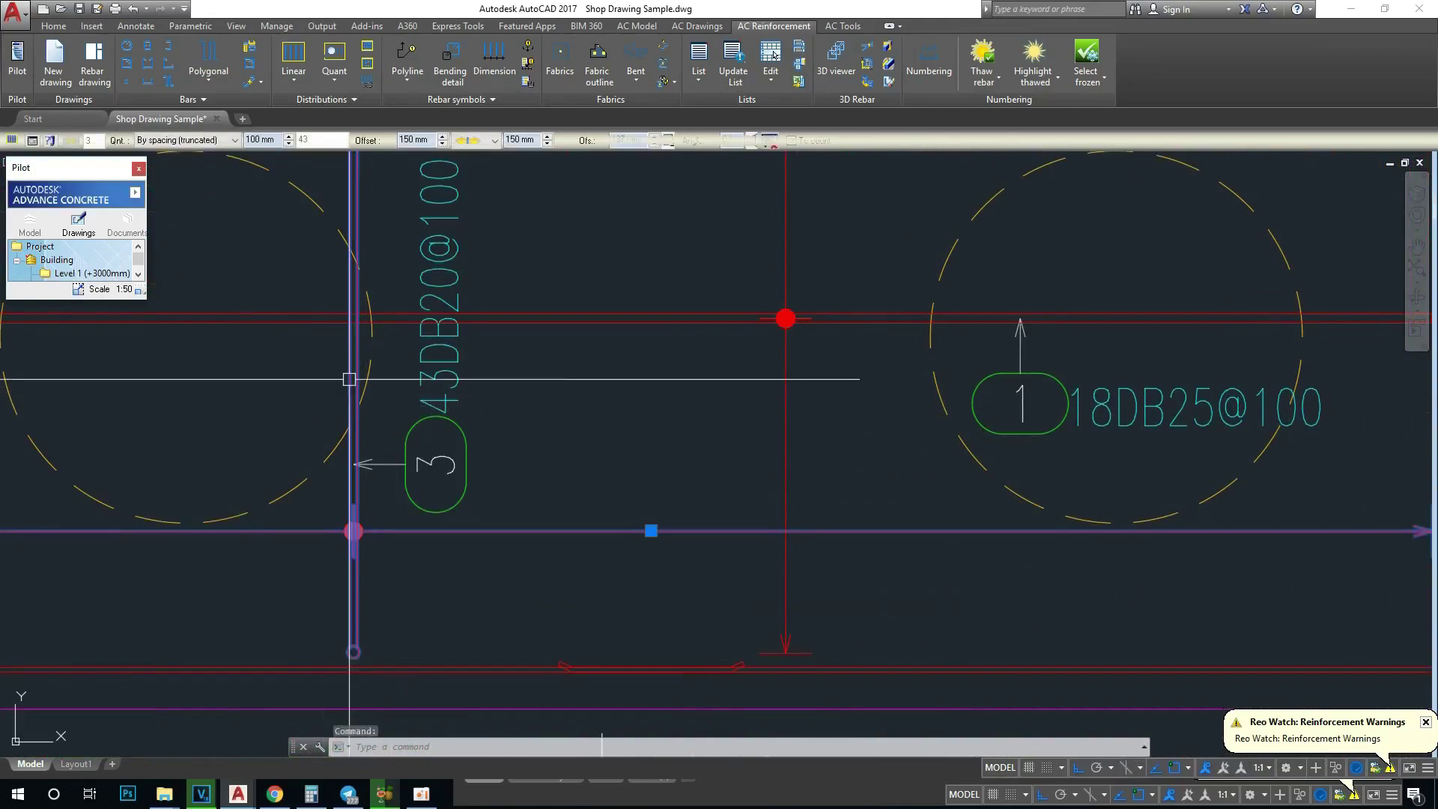
# Step: Open the 43DB20@100 distribution's context menu, cancel it, then reselect and clear the distribution
pyautogui.rightClick(349, 383)
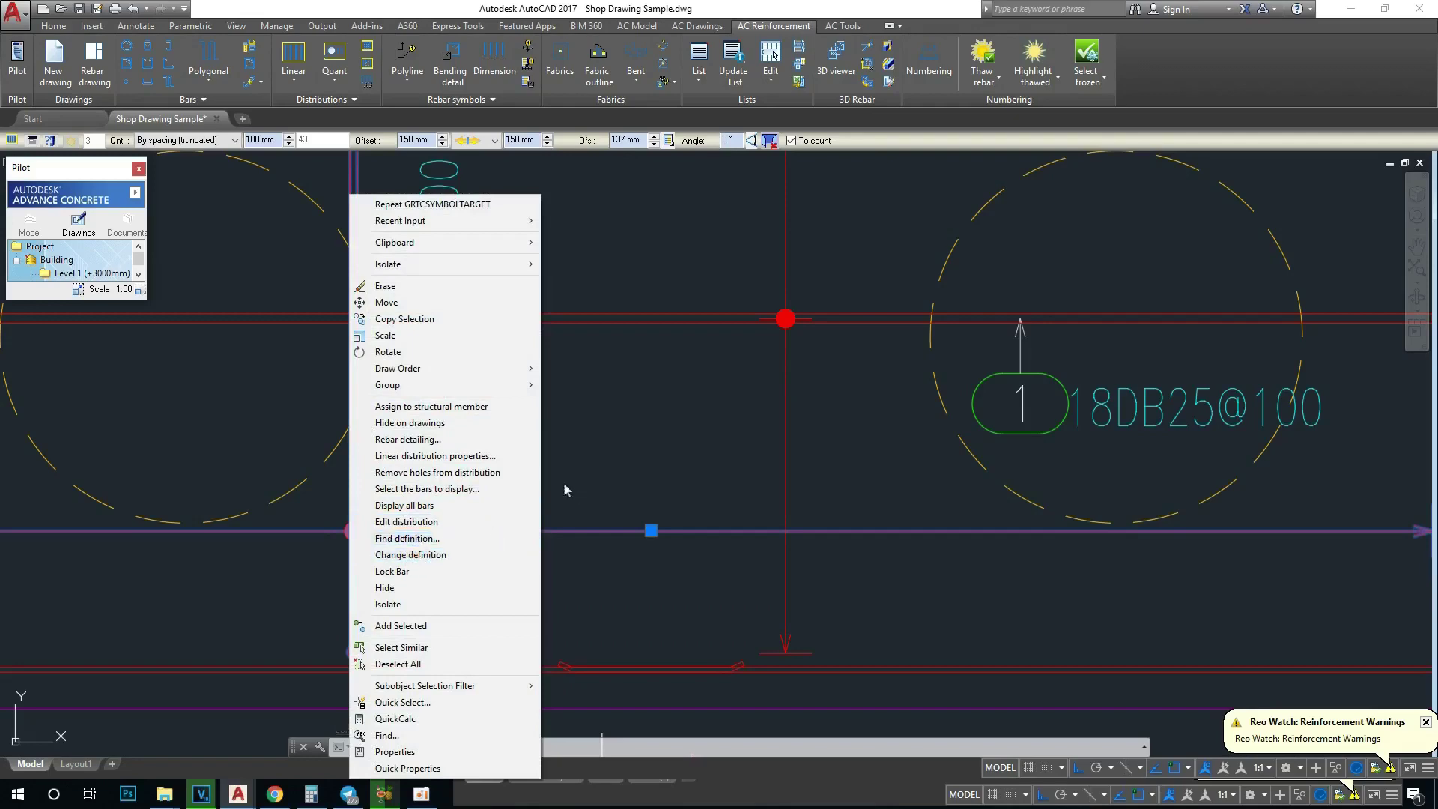
pyautogui.press('Escape')
pyautogui.scroll(-5, 523, 447)
pyautogui.scroll(-2, 765, 405)
pyautogui.scroll(-2, 690, 375)
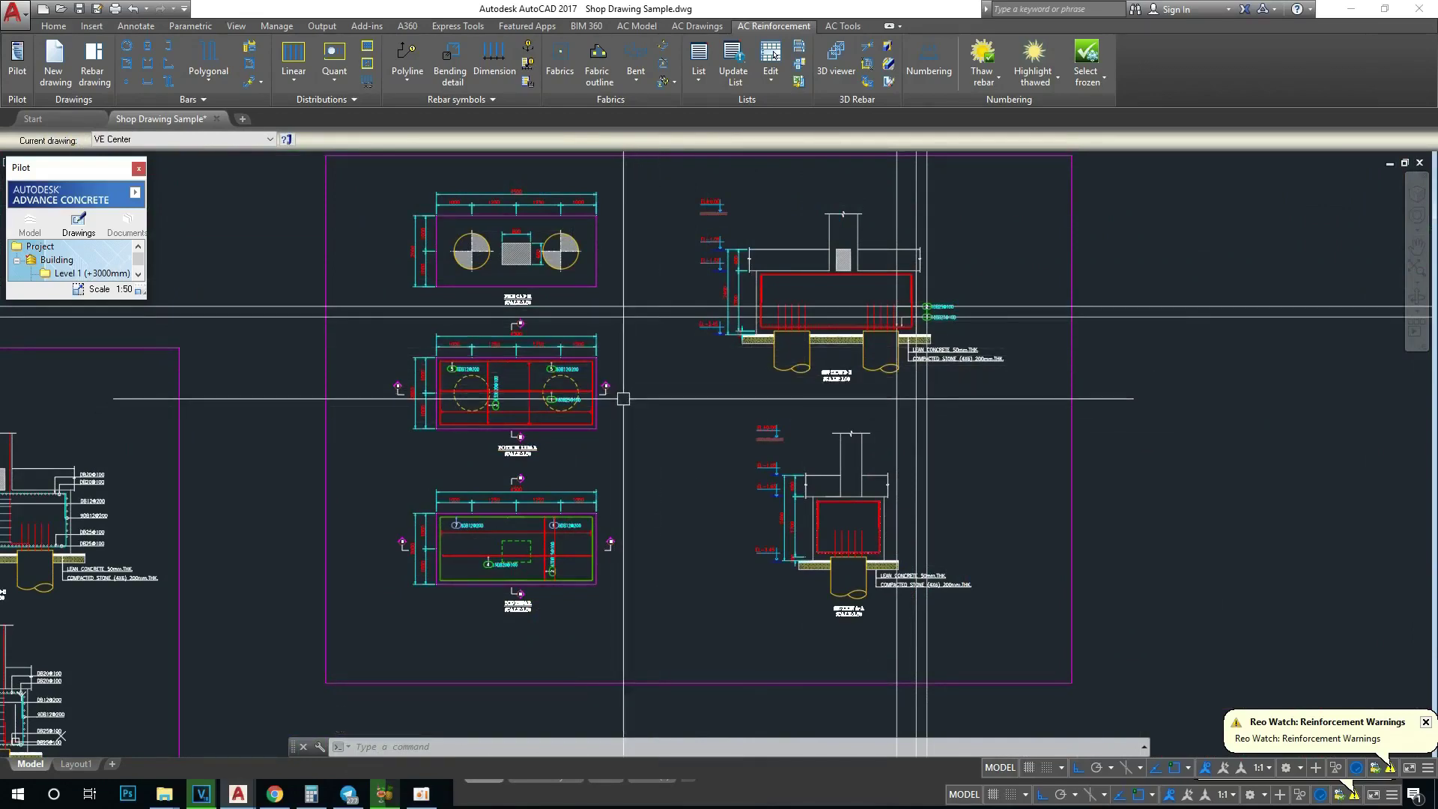
pyautogui.scroll(5, 492, 394)
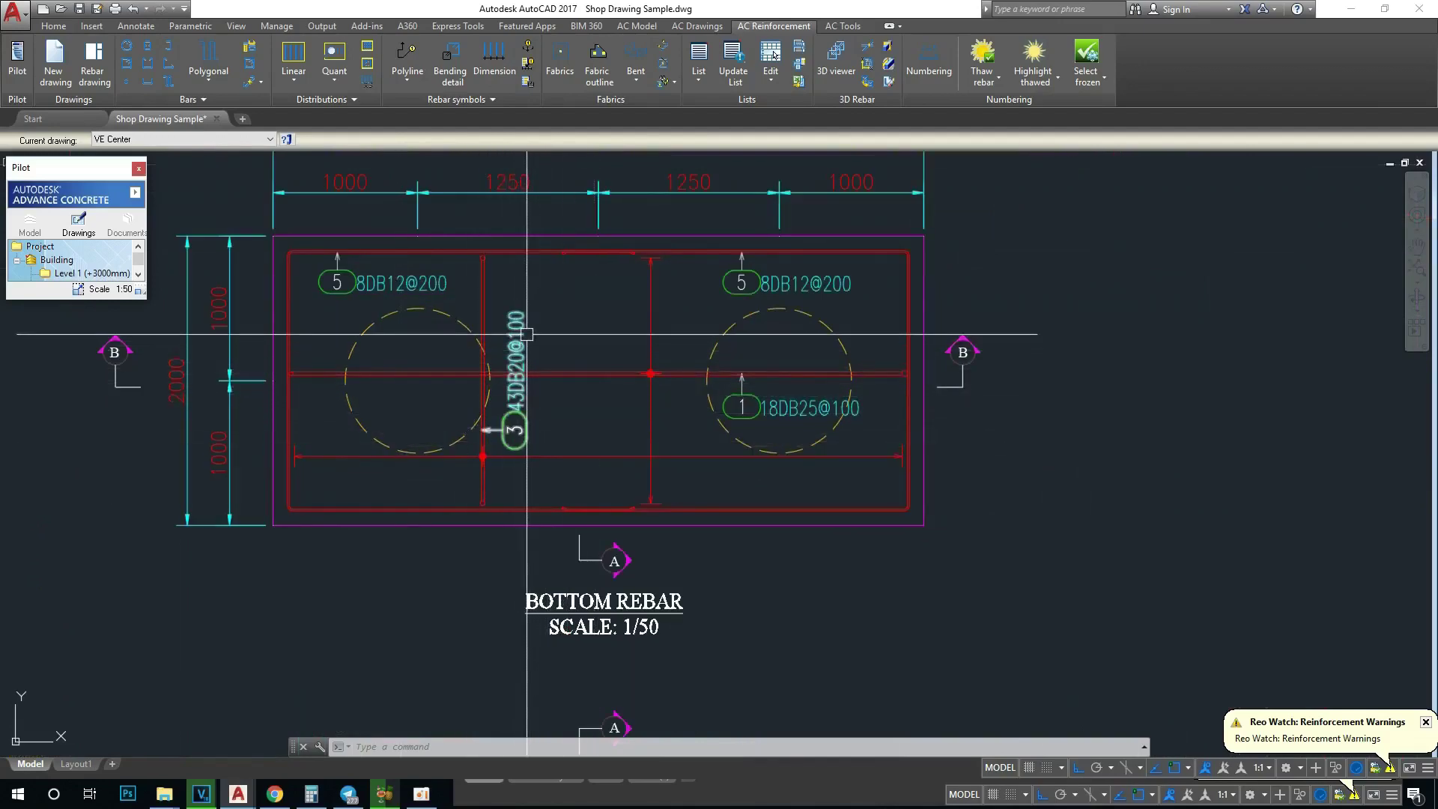
pyautogui.moveTo(483, 424); pyautogui.dragTo(466, 454, button='middle')
pyautogui.click(466, 454)
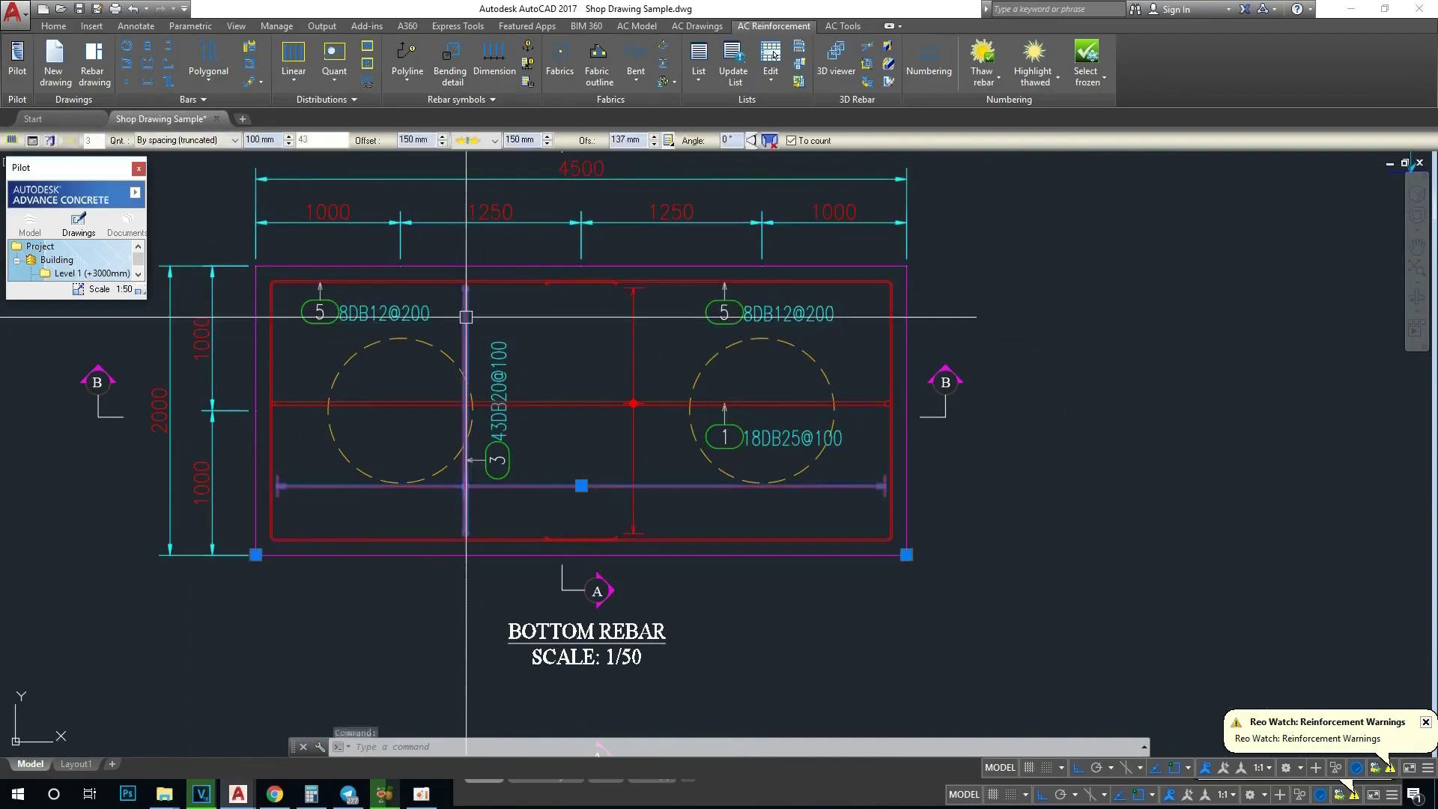
pyautogui.scroll(-5, 556, 414)
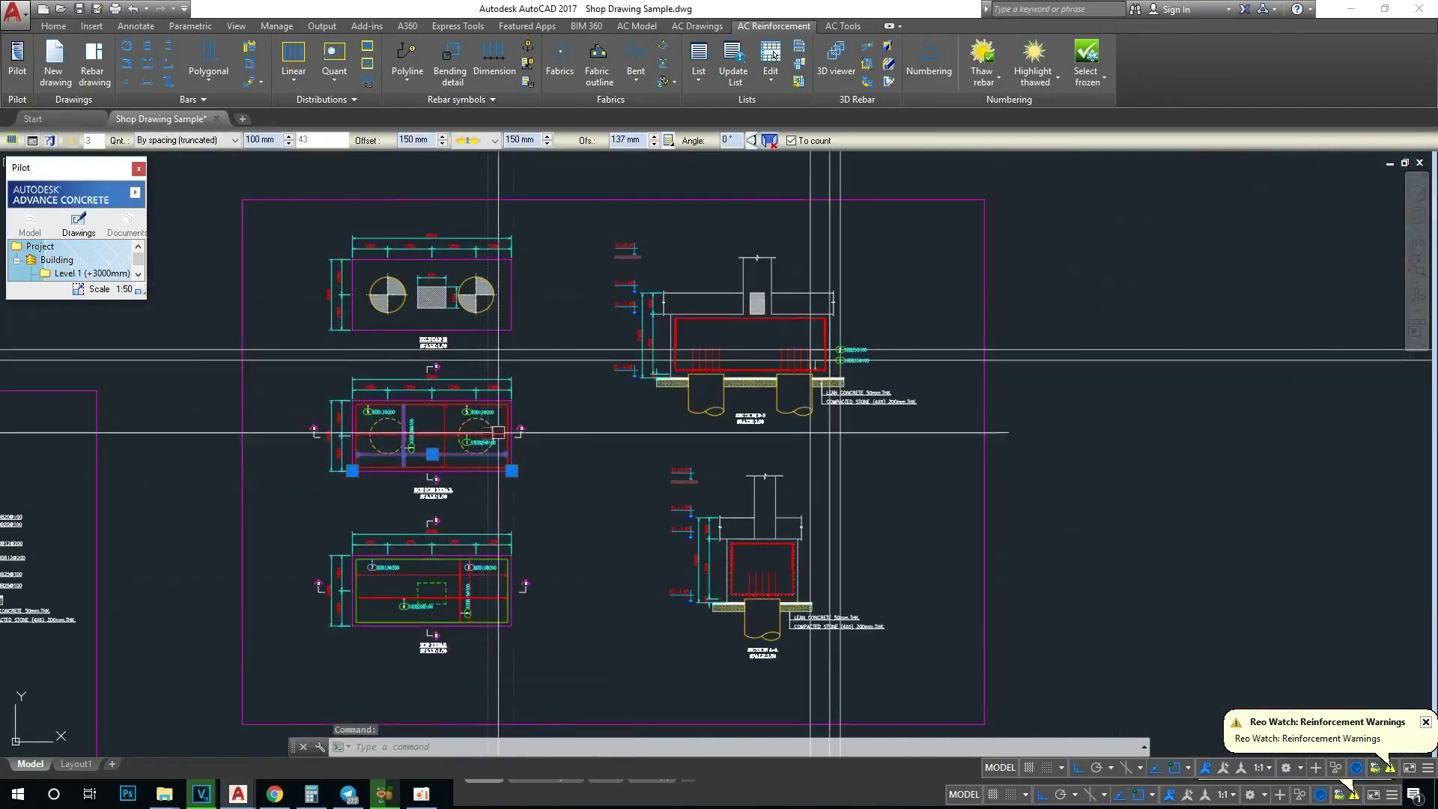
pyautogui.scroll(4, 551, 359)
pyautogui.scroll(-1, 550, 359)
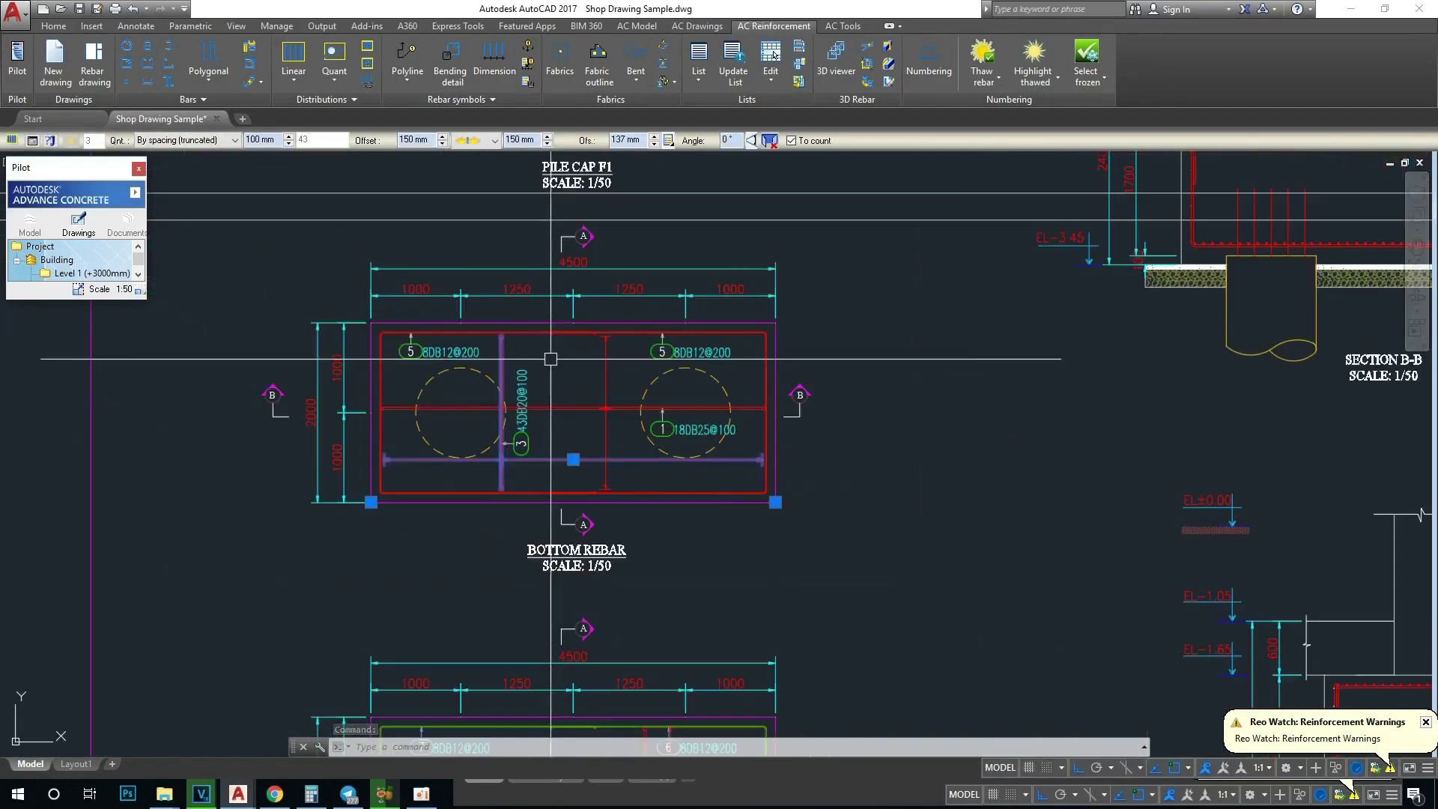
pyautogui.press('Escape')
pyautogui.press('Escape')
# Step: Reselect the 43DB20@100 distribution and bring up its rebar actions menu again
pyautogui.scroll(4, 524, 397)
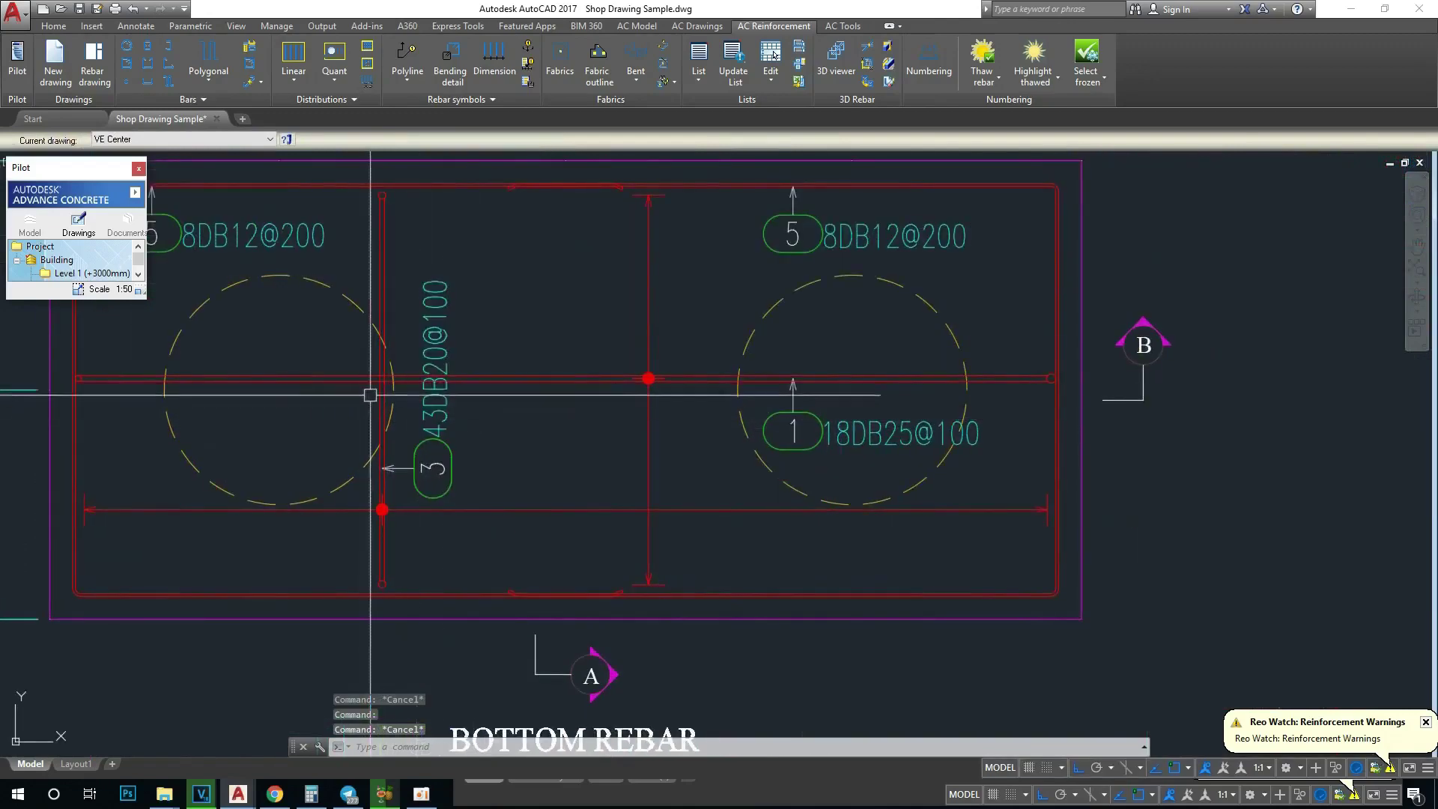
pyautogui.scroll(-2, 373, 405)
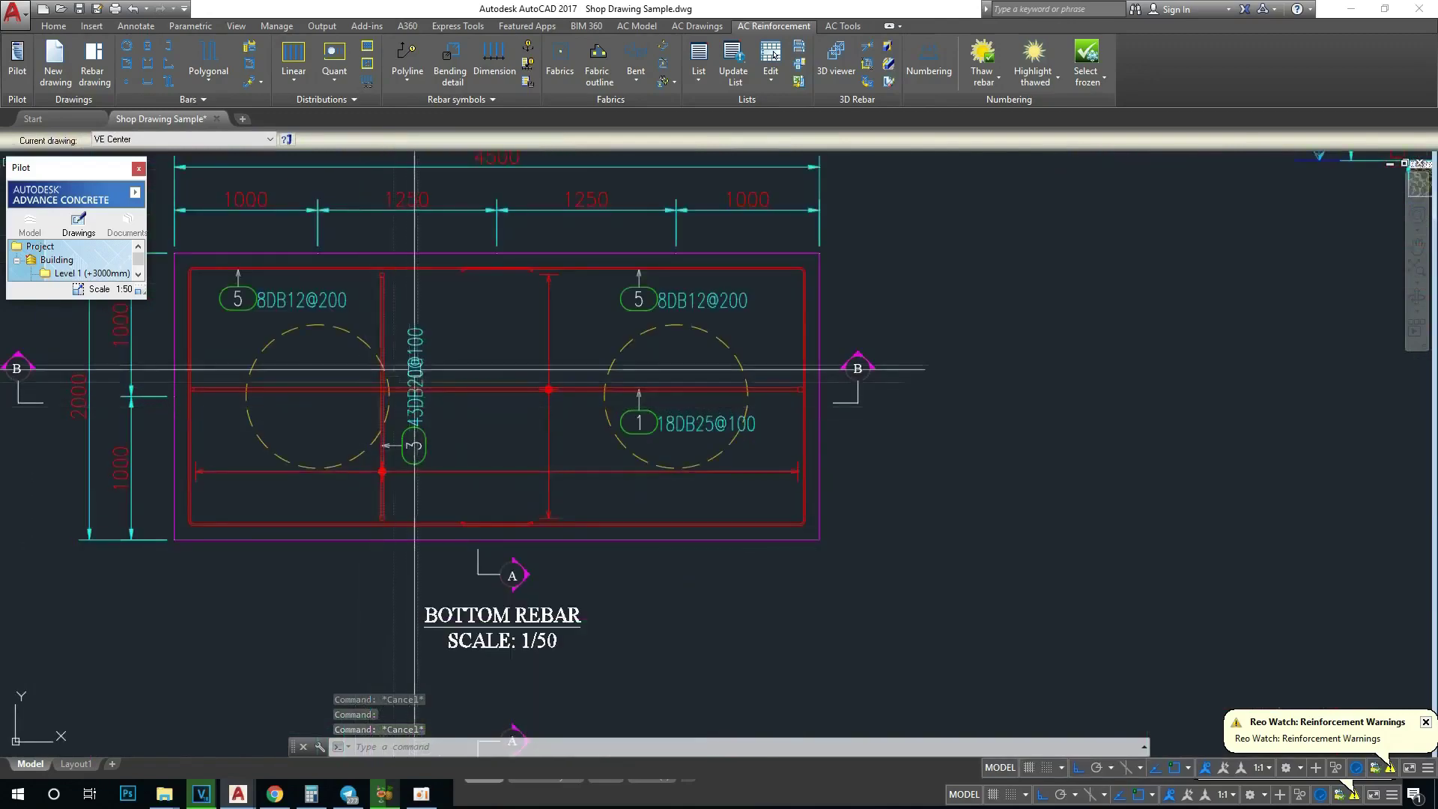
pyautogui.scroll(-2, 389, 374)
pyautogui.click(375, 324)
pyautogui.rightClick(374, 325)
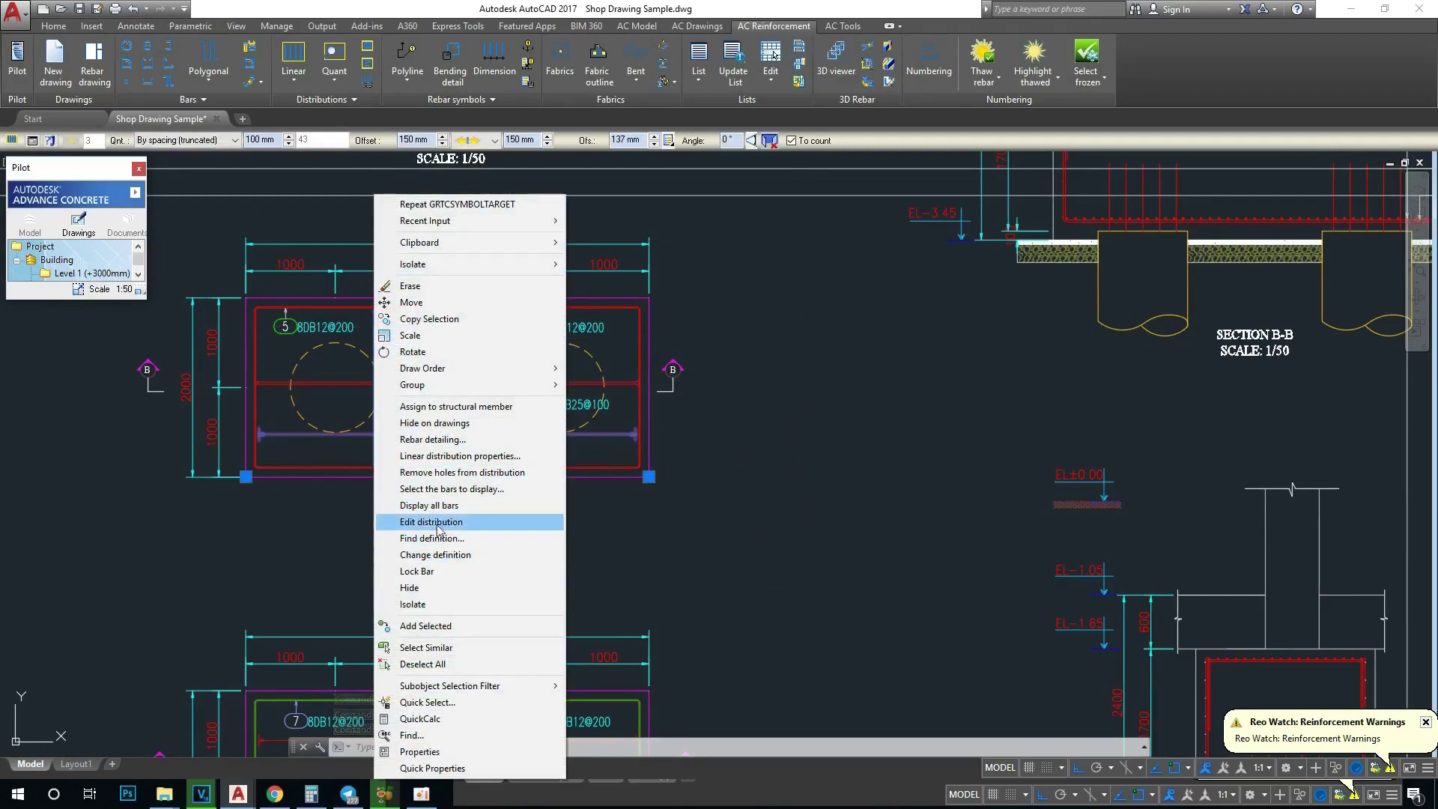
pyautogui.click(438, 524)
pyautogui.press('Escape')
pyautogui.press('Escape')
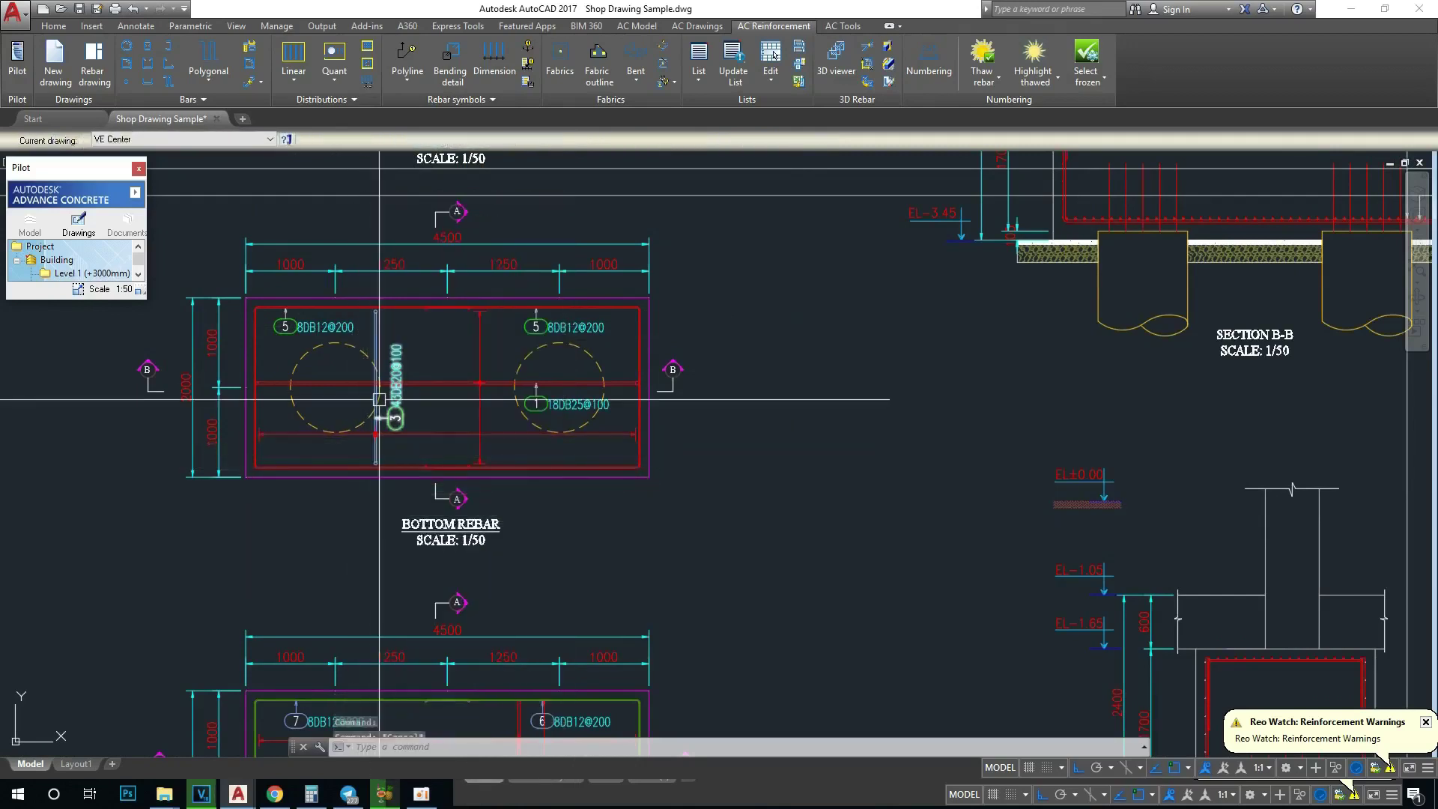
pyautogui.click(375, 435)
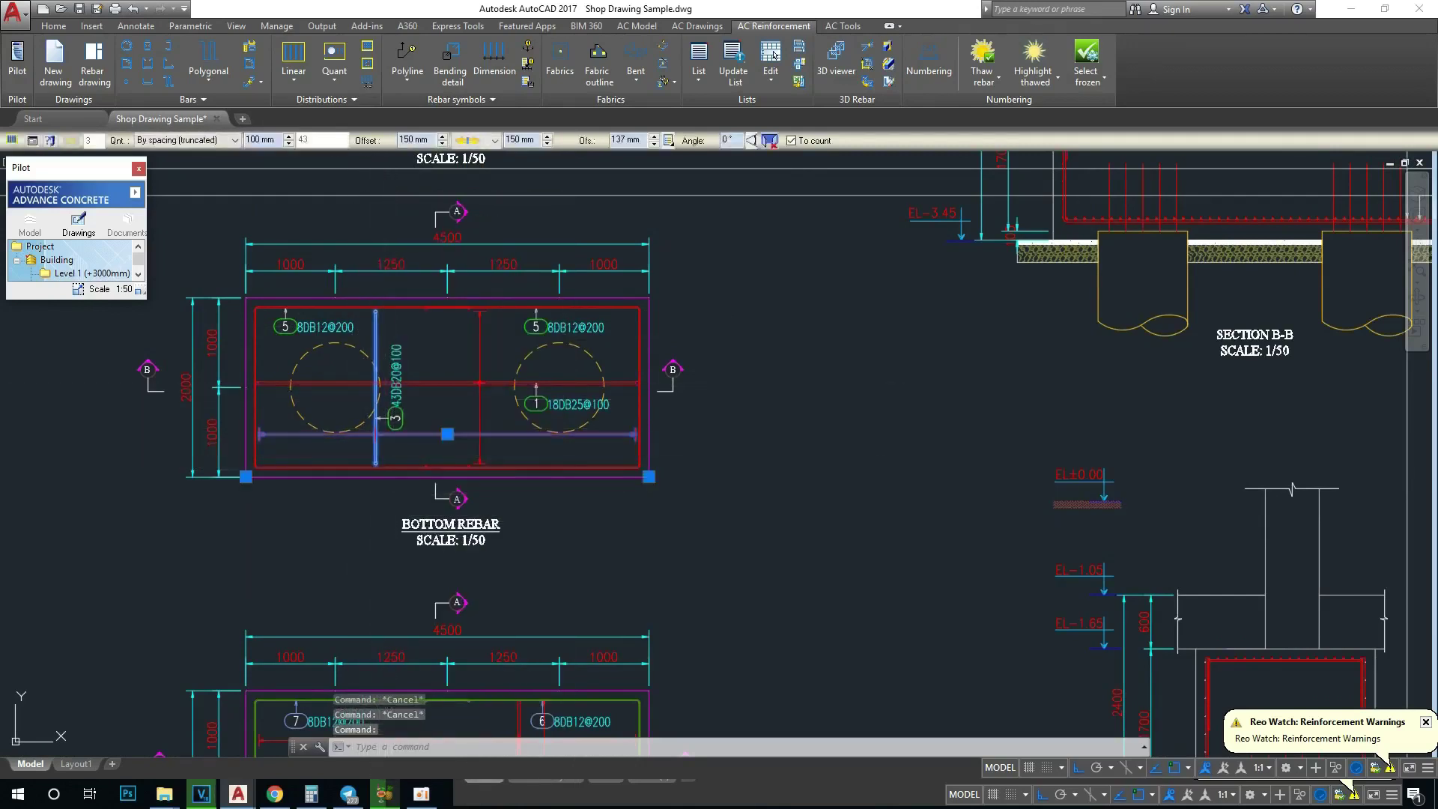
pyautogui.rightClick(377, 452)
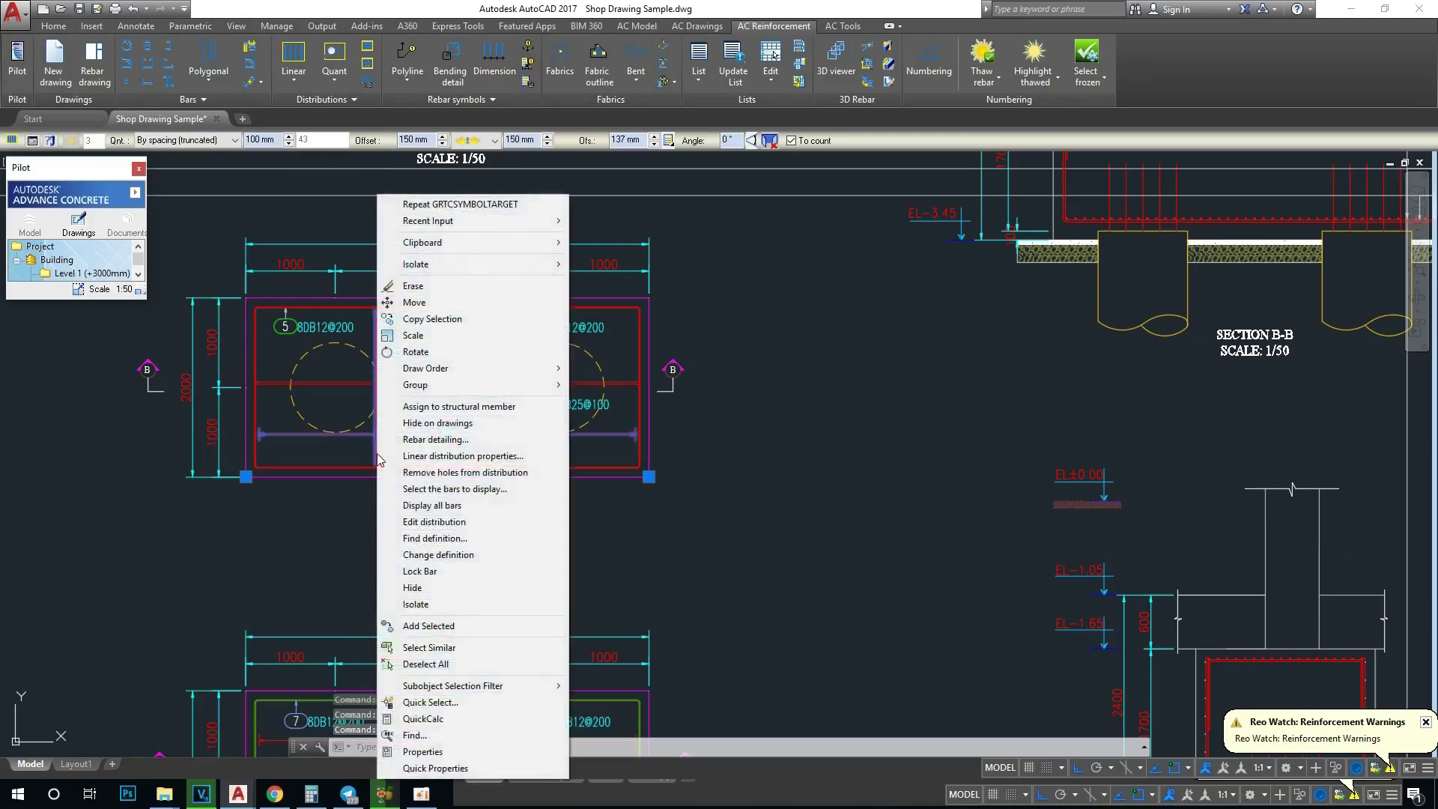
# Step: Select the 43DB20@100 bottom bar distribution in the section and bring up its actions
pyautogui.click(434, 538)
pyautogui.click(375, 529)
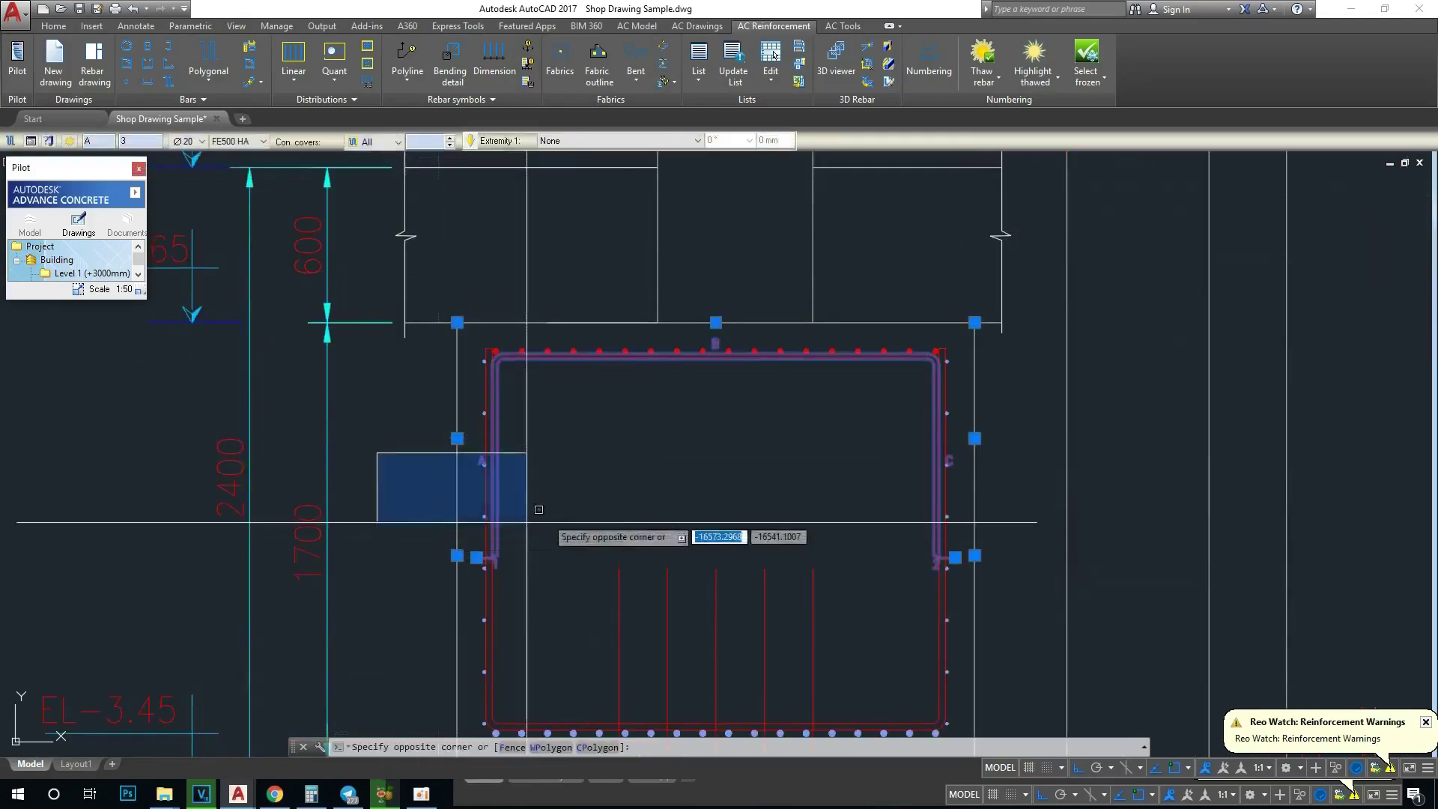
pyautogui.press('Escape')
pyautogui.scroll(-1, 651, 396)
pyautogui.scroll(-4, 460, 445)
pyautogui.scroll(1, 479, 420)
pyautogui.scroll(1, 517, 390)
pyautogui.scroll(2, 554, 378)
pyautogui.scroll(1, 534, 364)
pyautogui.click(536, 370)
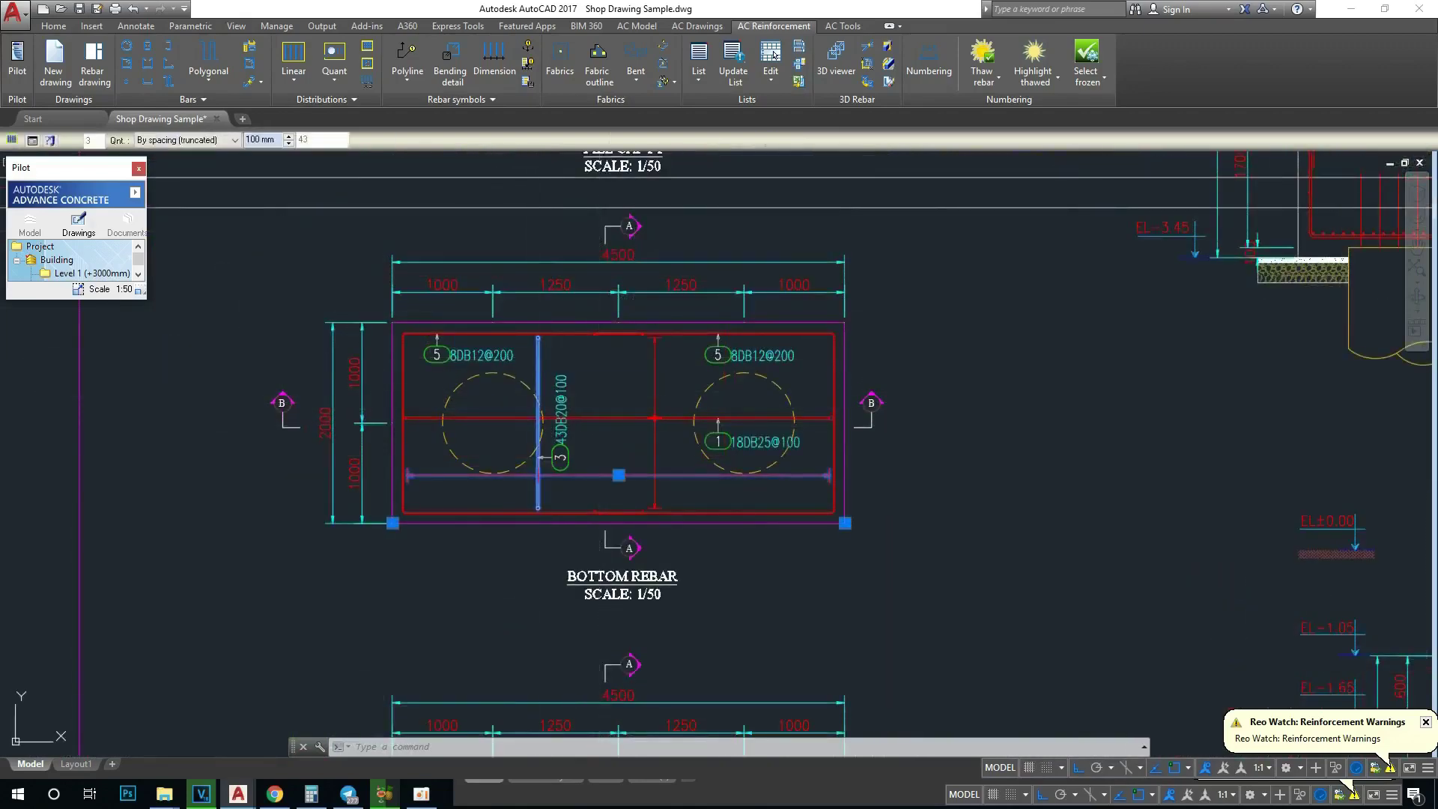
pyautogui.scroll(2, 528, 374)
pyautogui.rightClick(536, 363)
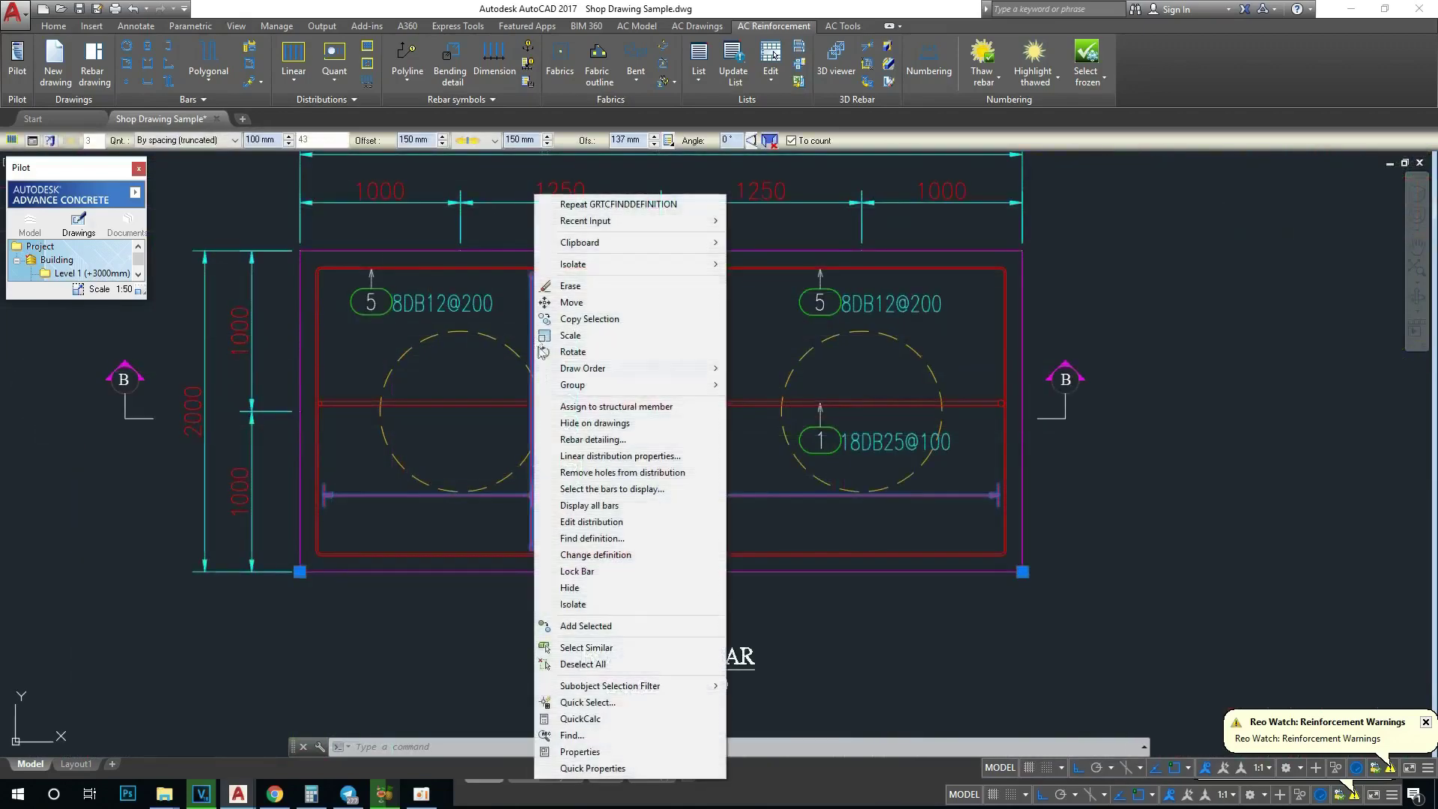
# Step: Reassign the distribution's bar definition to the U-shaped bottom bar and choose its viewing direction
pyautogui.click(608, 561)
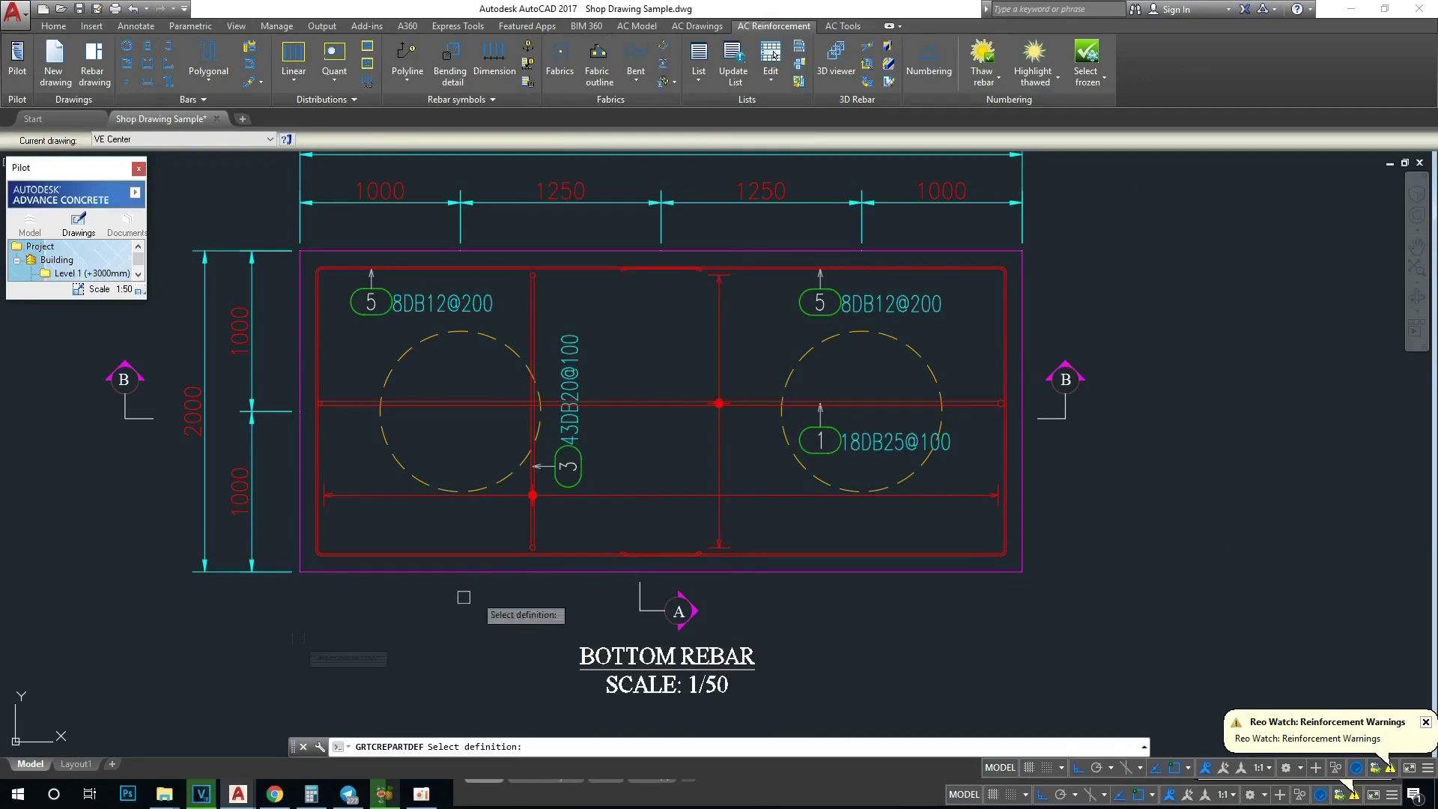
pyautogui.scroll(-3, 352, 611)
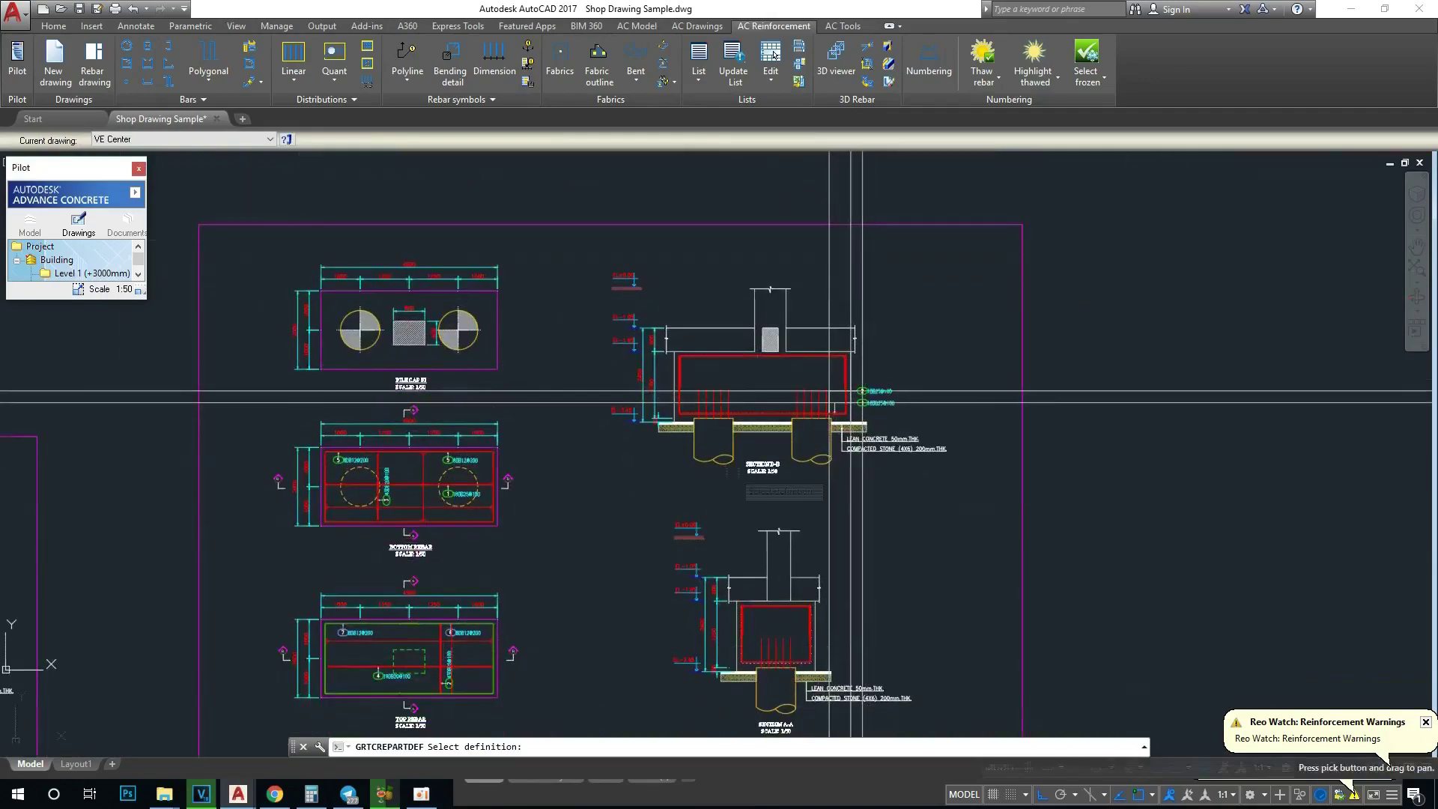
pyautogui.scroll(5, 768, 516)
pyautogui.scroll(-7, 804, 451)
pyautogui.scroll(2, 806, 452)
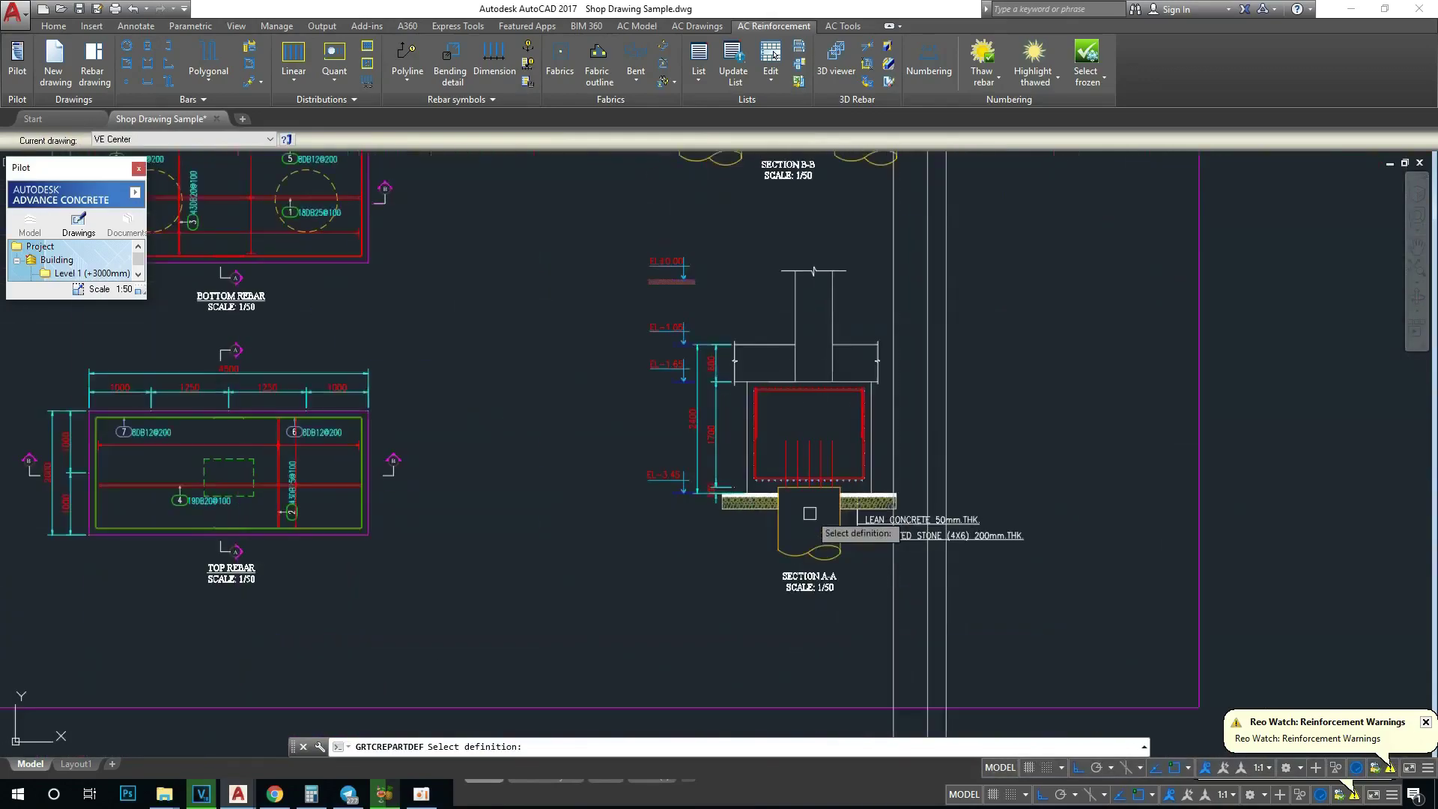
pyautogui.scroll(-3, 794, 480)
pyautogui.scroll(1, 783, 498)
pyautogui.scroll(5, 775, 512)
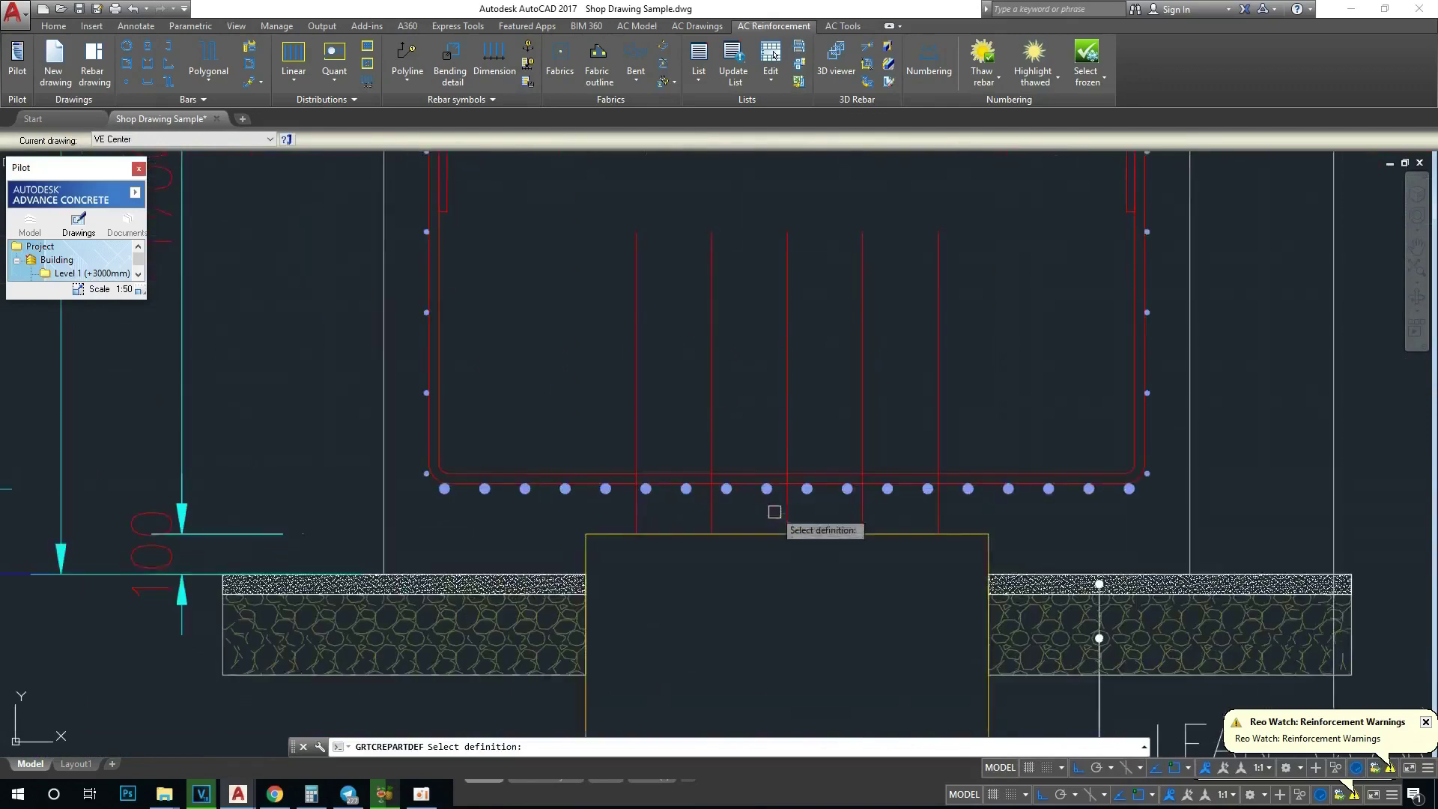
pyautogui.click(758, 471)
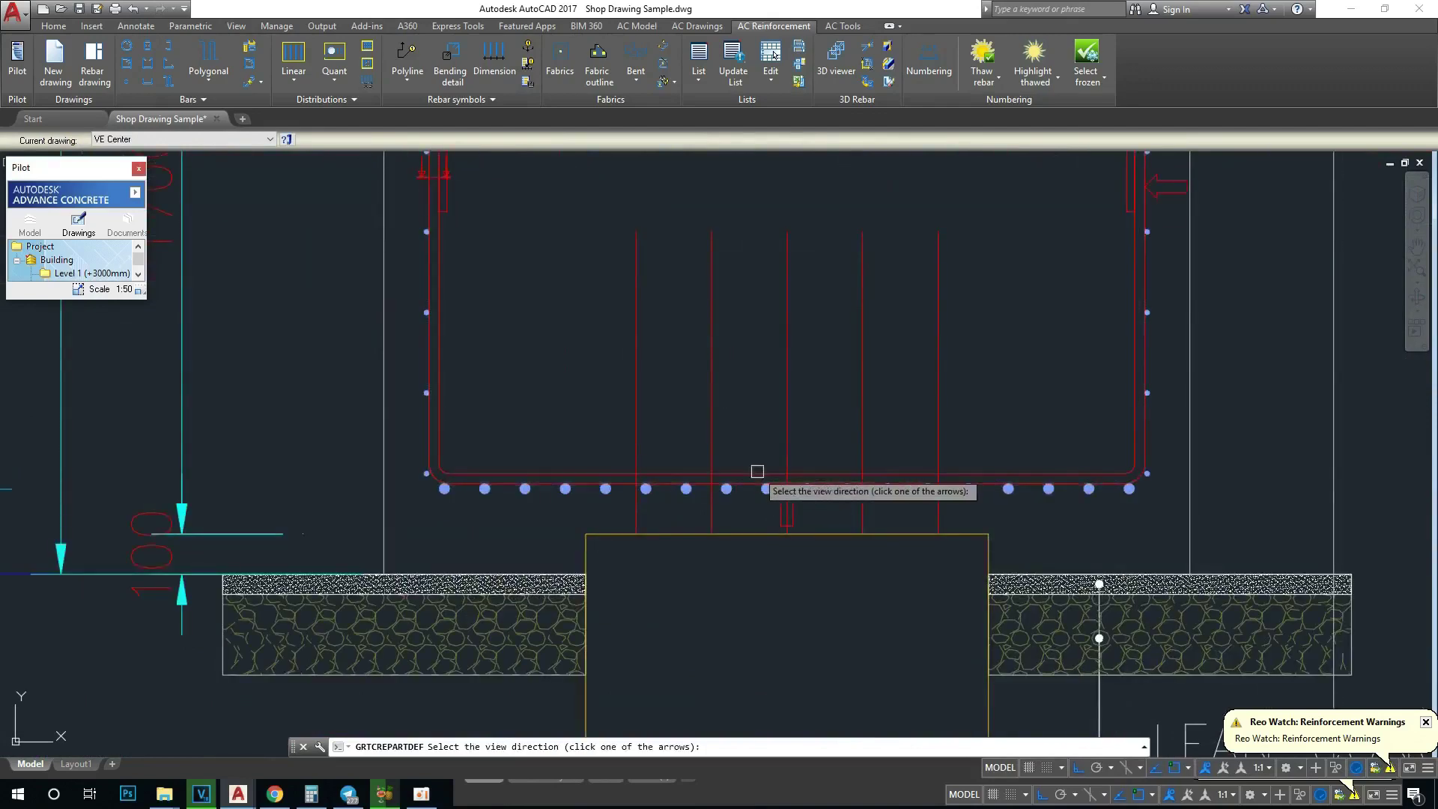
pyautogui.click(779, 512)
pyautogui.scroll(-5, 779, 511)
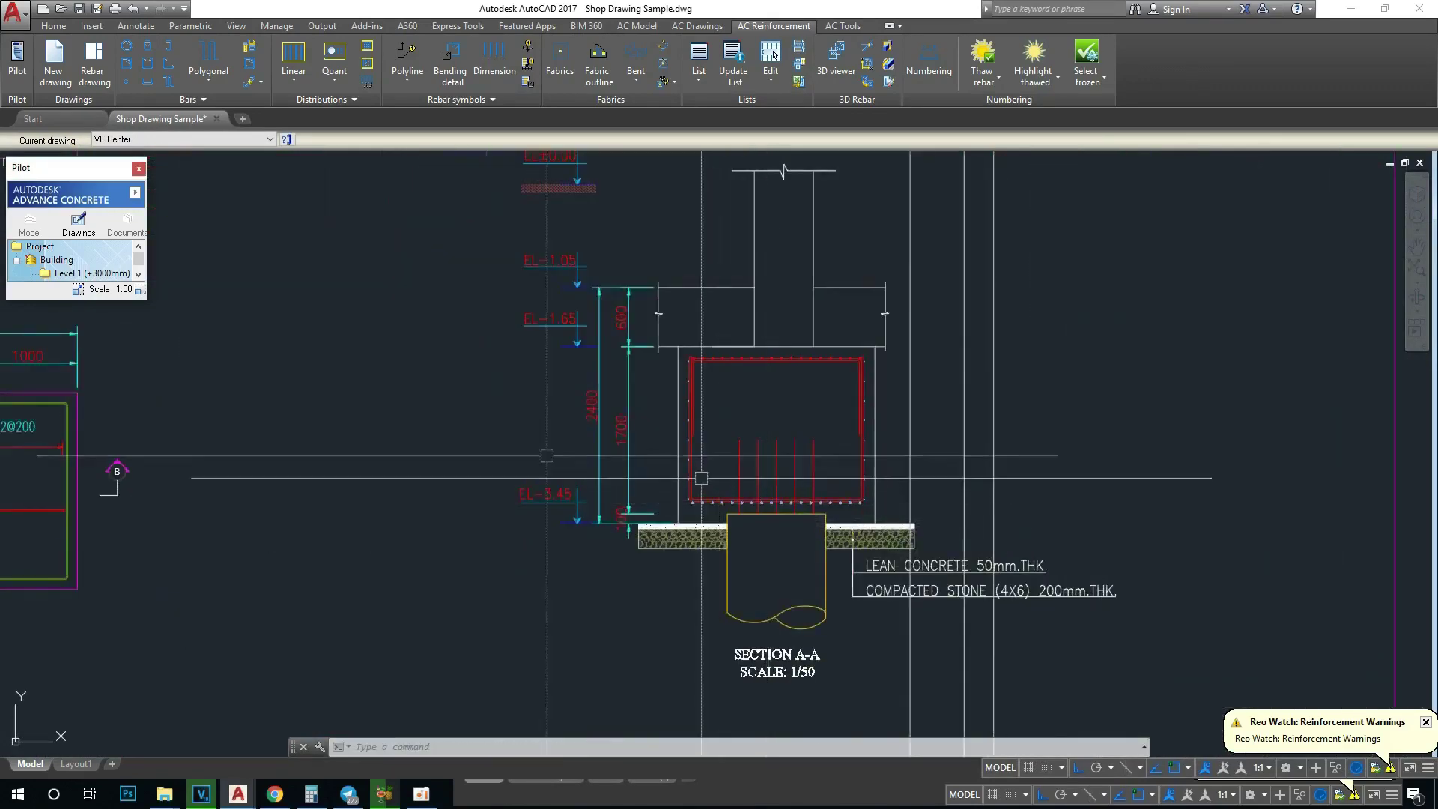
pyautogui.click(745, 475)
pyautogui.scroll(-3, 742, 472)
pyautogui.scroll(3, 600, 371)
pyautogui.scroll(6, 626, 363)
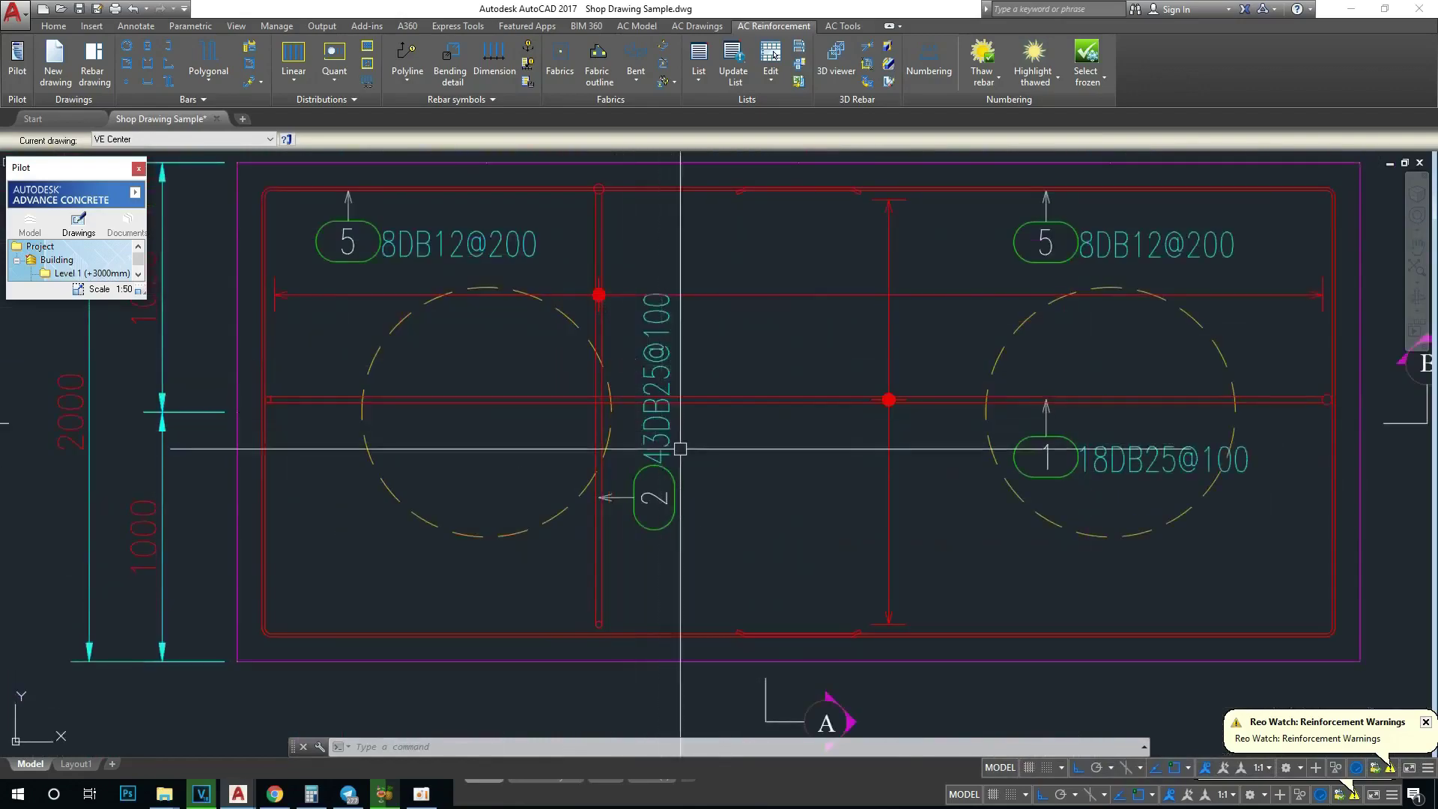
pyautogui.scroll(-2, 603, 418)
pyautogui.scroll(-4, 603, 418)
pyautogui.scroll(1, 945, 370)
pyautogui.scroll(5, 945, 370)
pyautogui.moveTo(1043, 353); pyautogui.dragTo(860, 401, button='middle')
pyautogui.scroll(-1, 915, 417)
pyautogui.scroll(-1, 994, 380)
pyautogui.scroll(4, 994, 380)
pyautogui.scroll(-3, 1008, 370)
pyautogui.scroll(5, 748, 449)
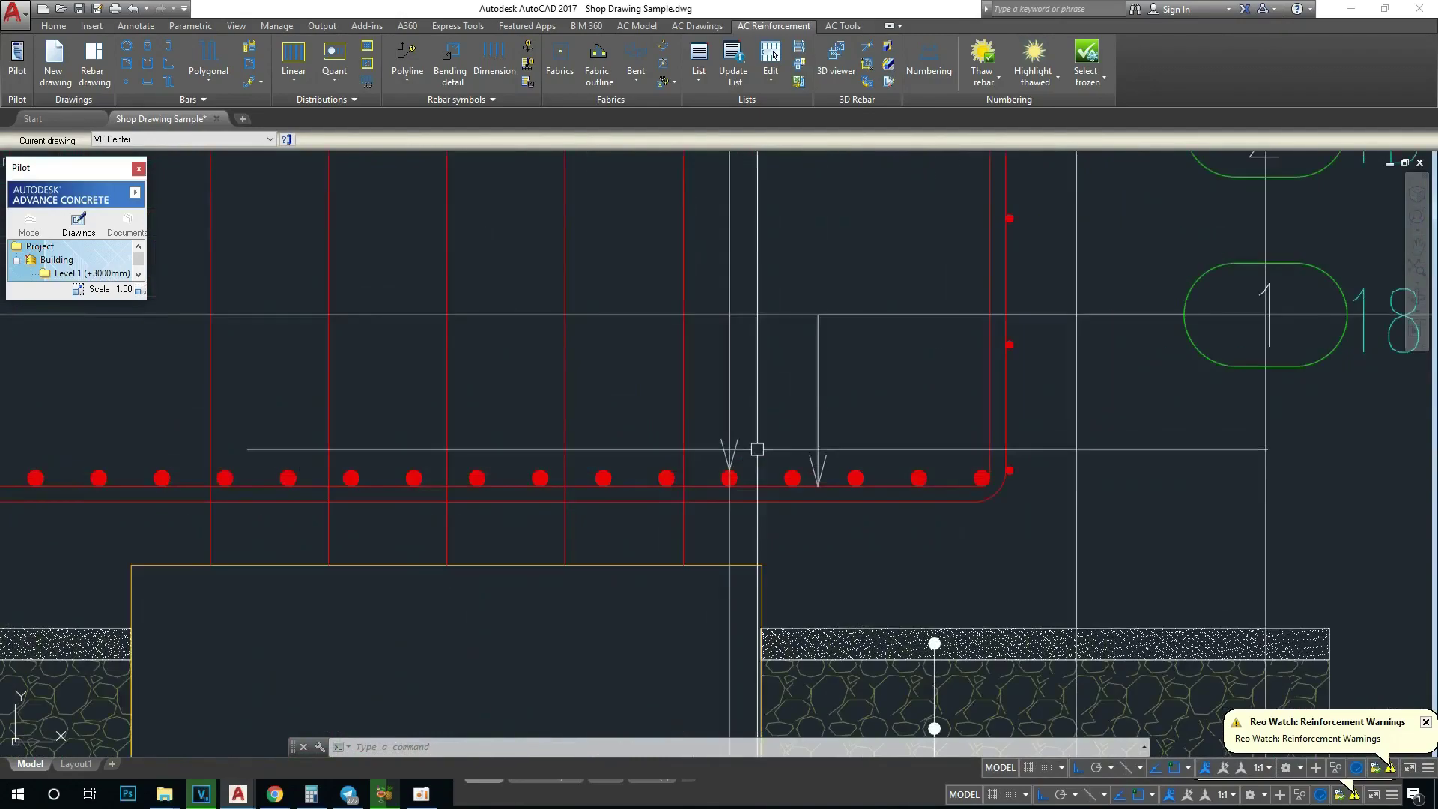
pyautogui.scroll(-4, 748, 477)
pyautogui.scroll(-5, 786, 419)
pyautogui.scroll(5, 846, 360)
pyautogui.moveTo(856, 329); pyautogui.dragTo(853, 348, button='middle')
pyautogui.scroll(-5, 852, 348)
pyautogui.scroll(3, 886, 314)
pyautogui.scroll(4, 834, 330)
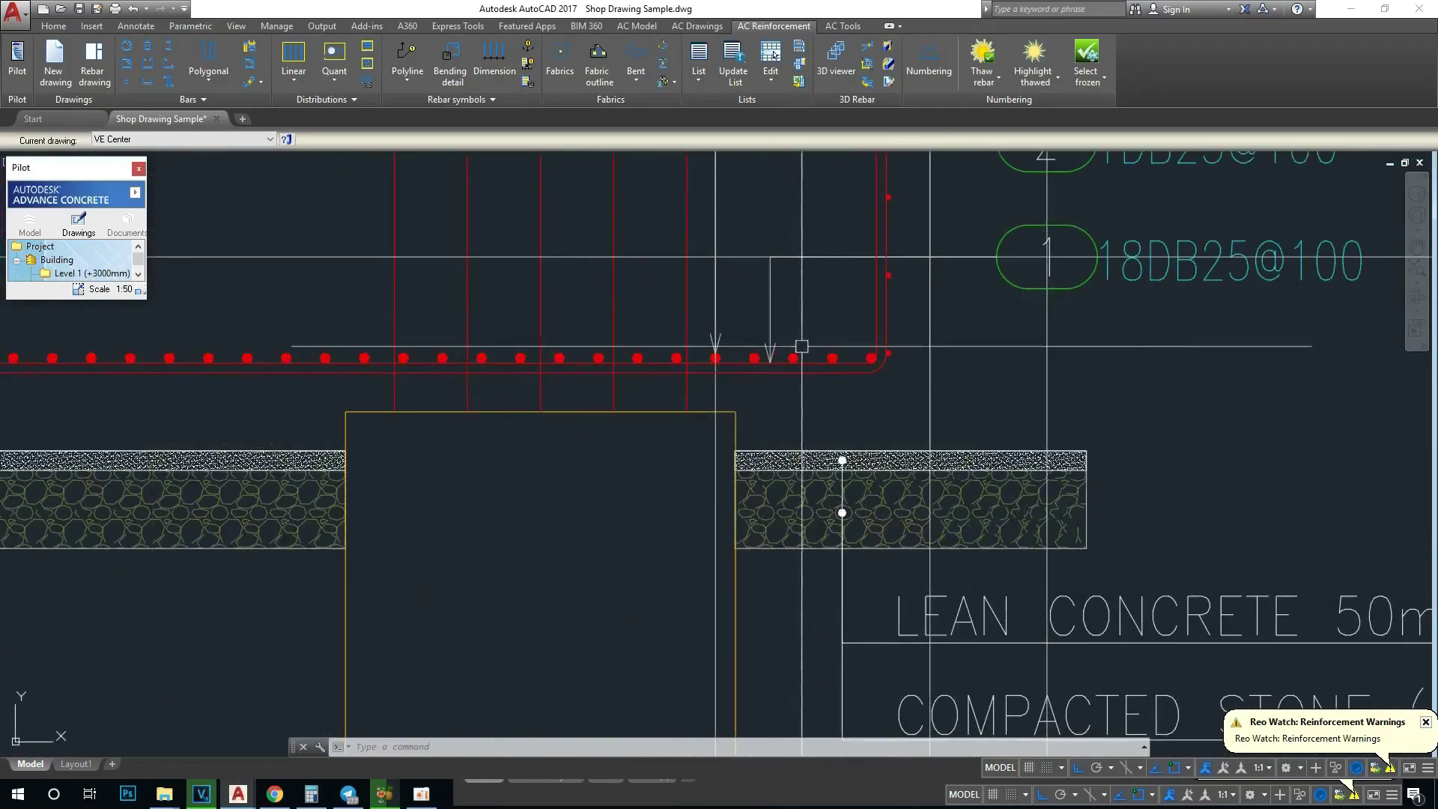
pyautogui.scroll(-4, 795, 349)
pyautogui.click(795, 349)
pyautogui.scroll(-2, 799, 344)
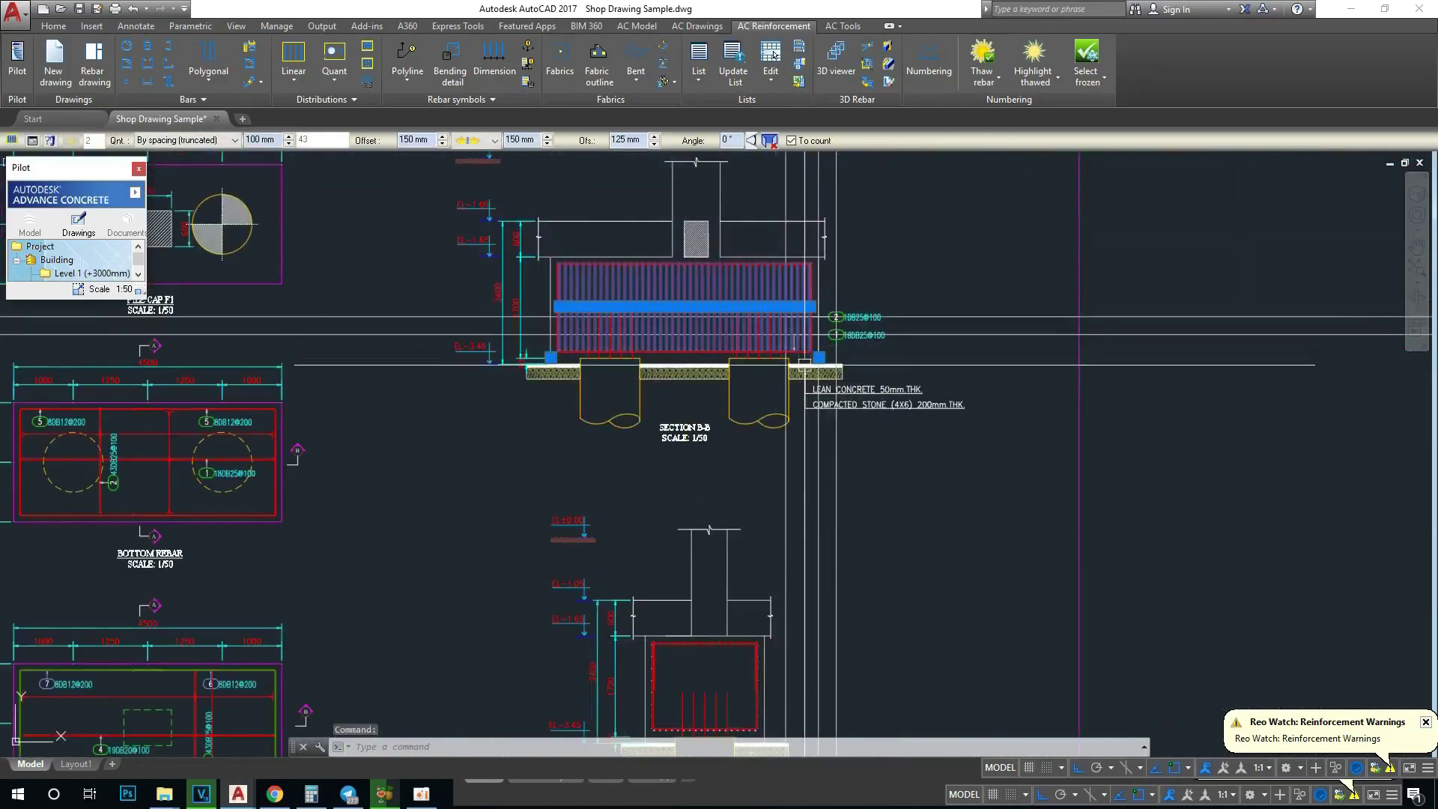
pyautogui.moveTo(800, 345); pyautogui.dragTo(804, 311, button='middle')
pyautogui.scroll(3, 805, 321)
pyautogui.scroll(-7, 784, 330)
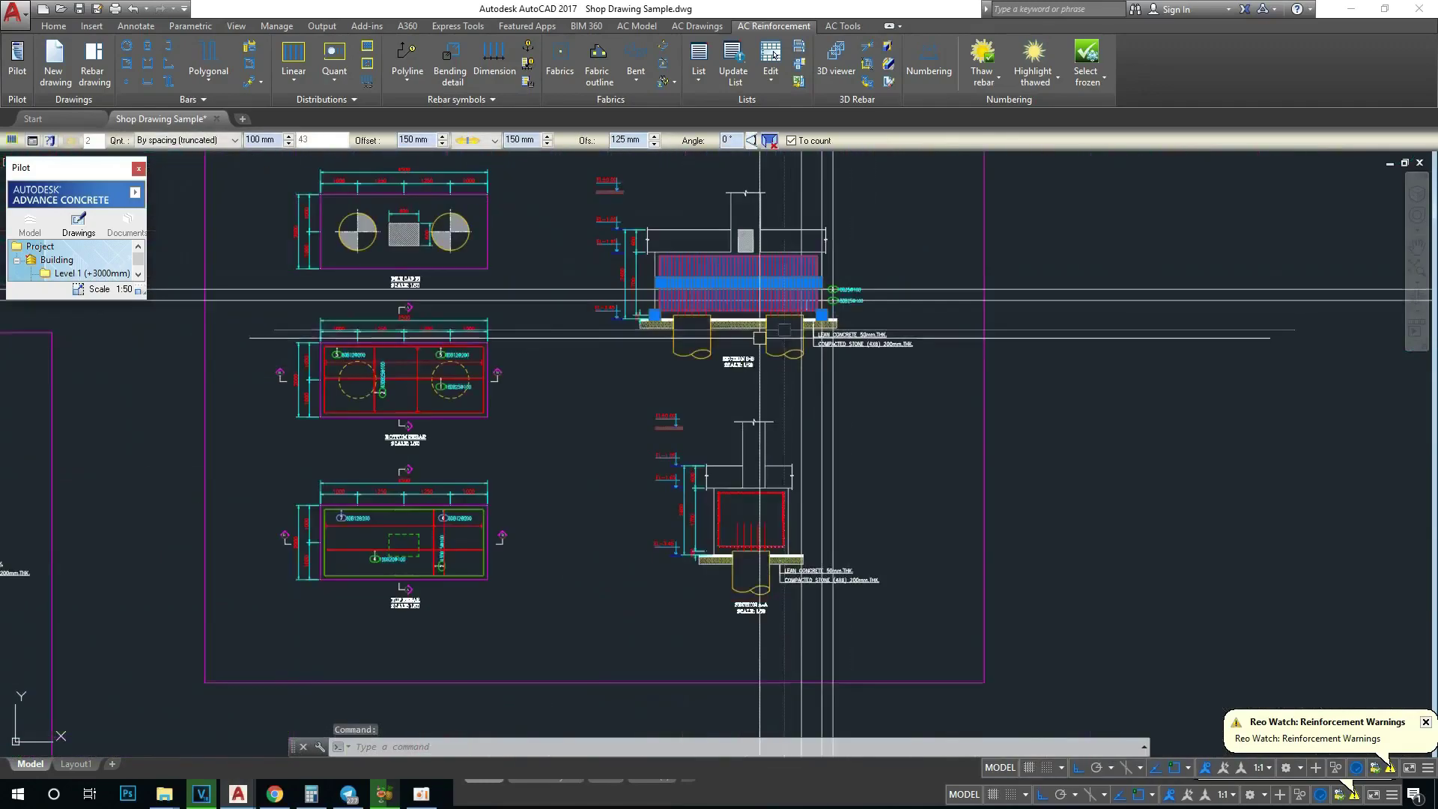
pyautogui.scroll(5, 380, 409)
pyautogui.scroll(2, 408, 363)
pyautogui.press('Escape')
pyautogui.press('Escape')
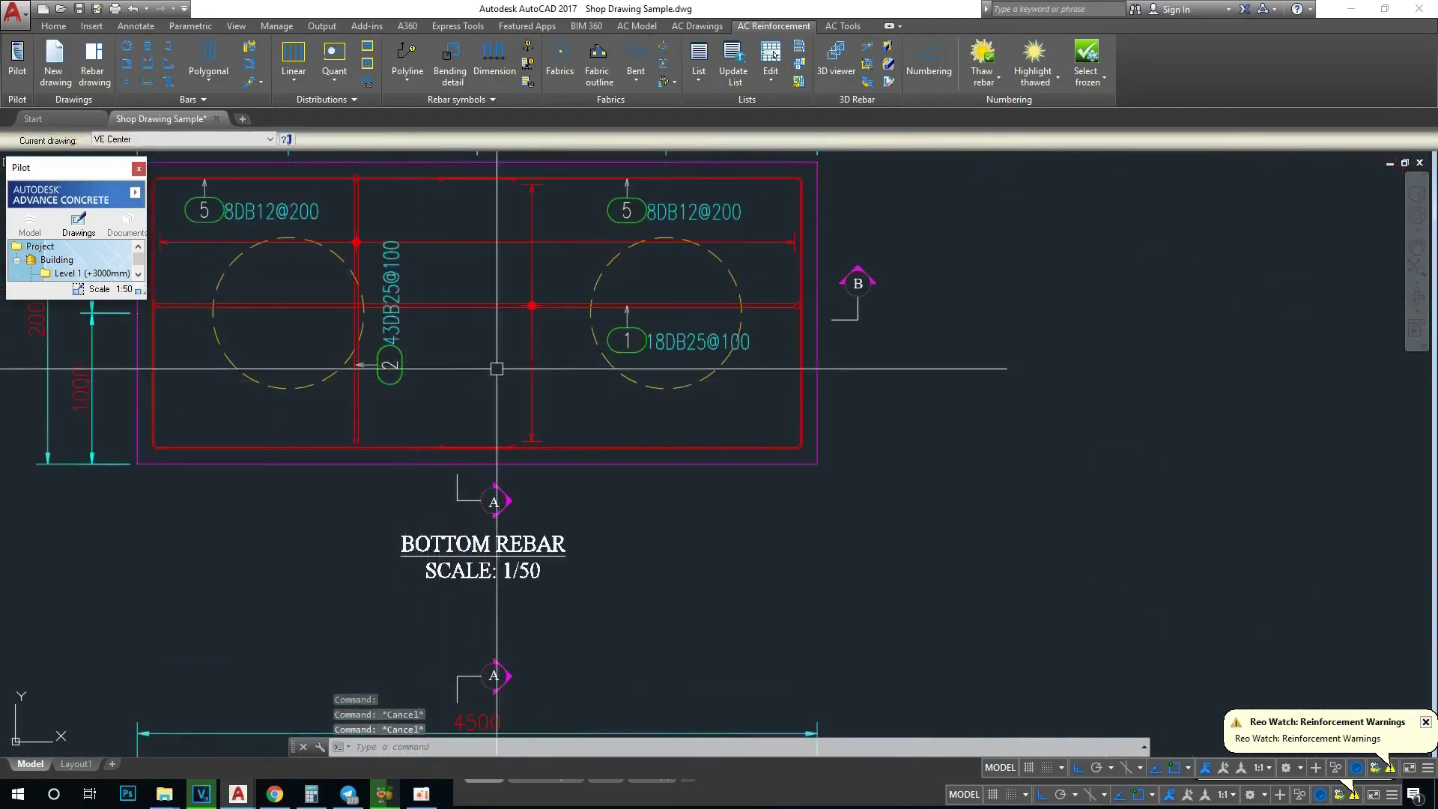
pyautogui.scroll(-5, 424, 410)
pyautogui.scroll(3, 424, 411)
pyautogui.scroll(2, 382, 424)
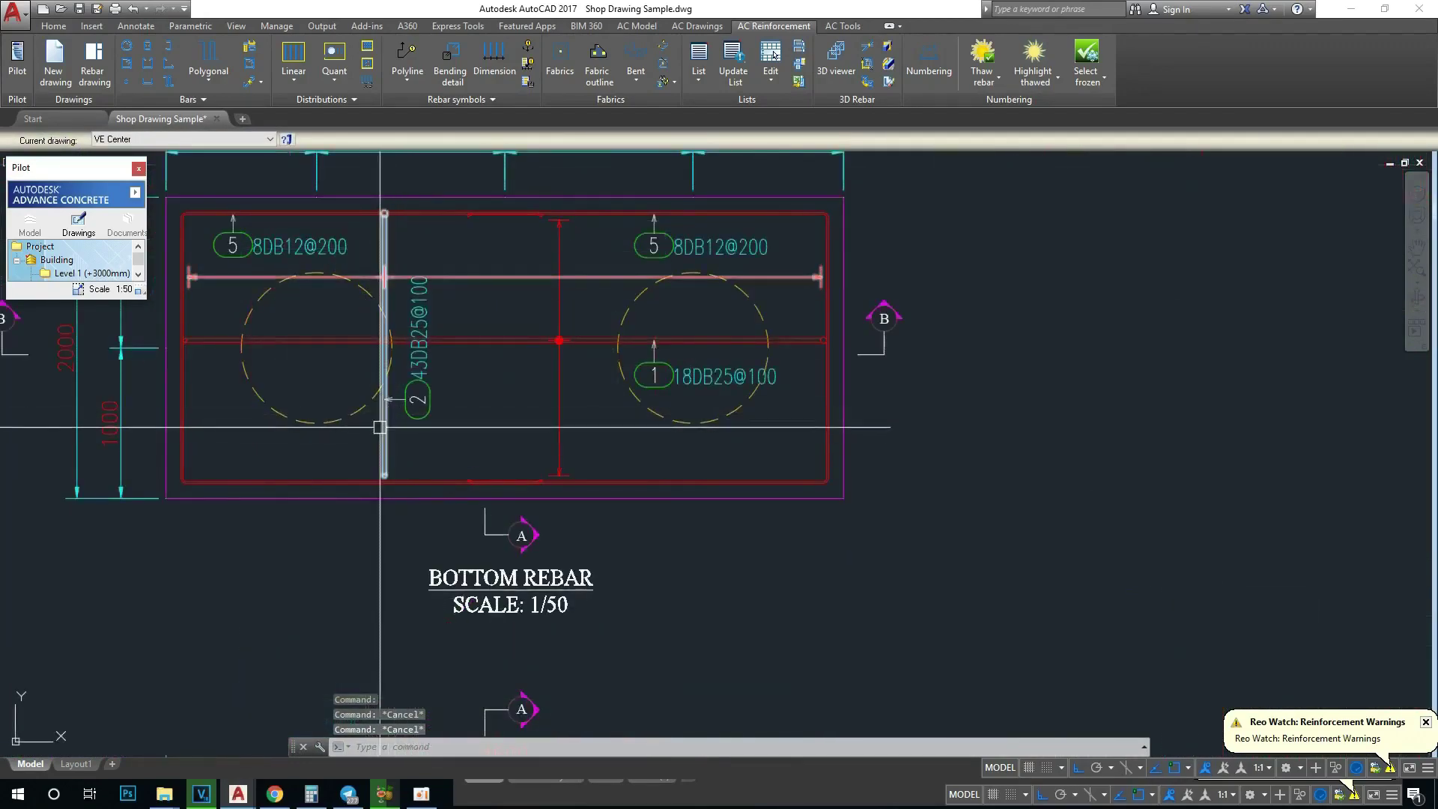
pyautogui.click(384, 431)
pyautogui.scroll(-2, 384, 431)
pyautogui.scroll(-4, 393, 414)
pyautogui.press('Escape')
pyautogui.scroll(3, 749, 539)
pyautogui.scroll(-5, 714, 532)
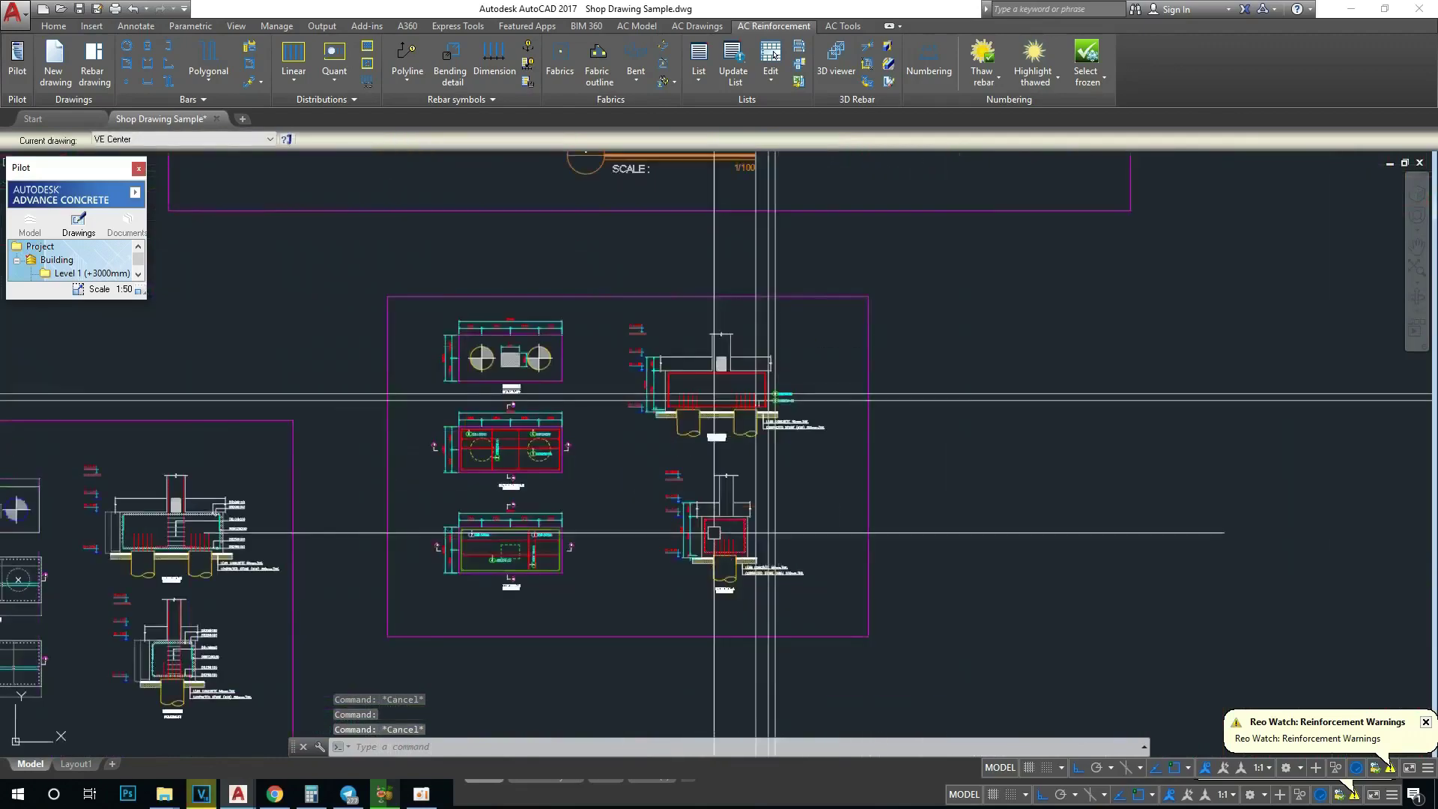
pyautogui.scroll(4, 714, 532)
pyautogui.scroll(-1, 862, 464)
pyautogui.scroll(-2, 976, 416)
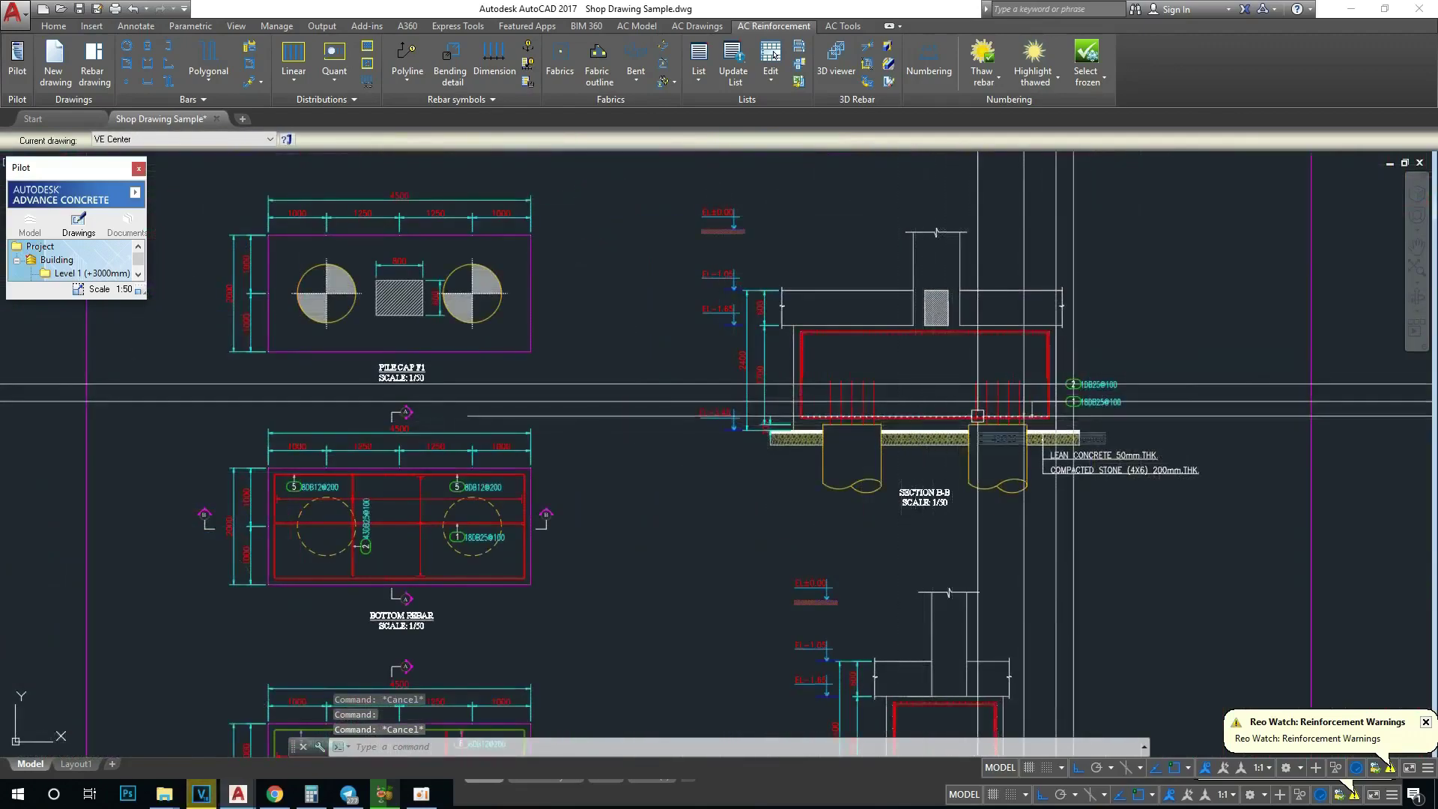
pyautogui.scroll(4, 974, 412)
pyautogui.scroll(1, 936, 408)
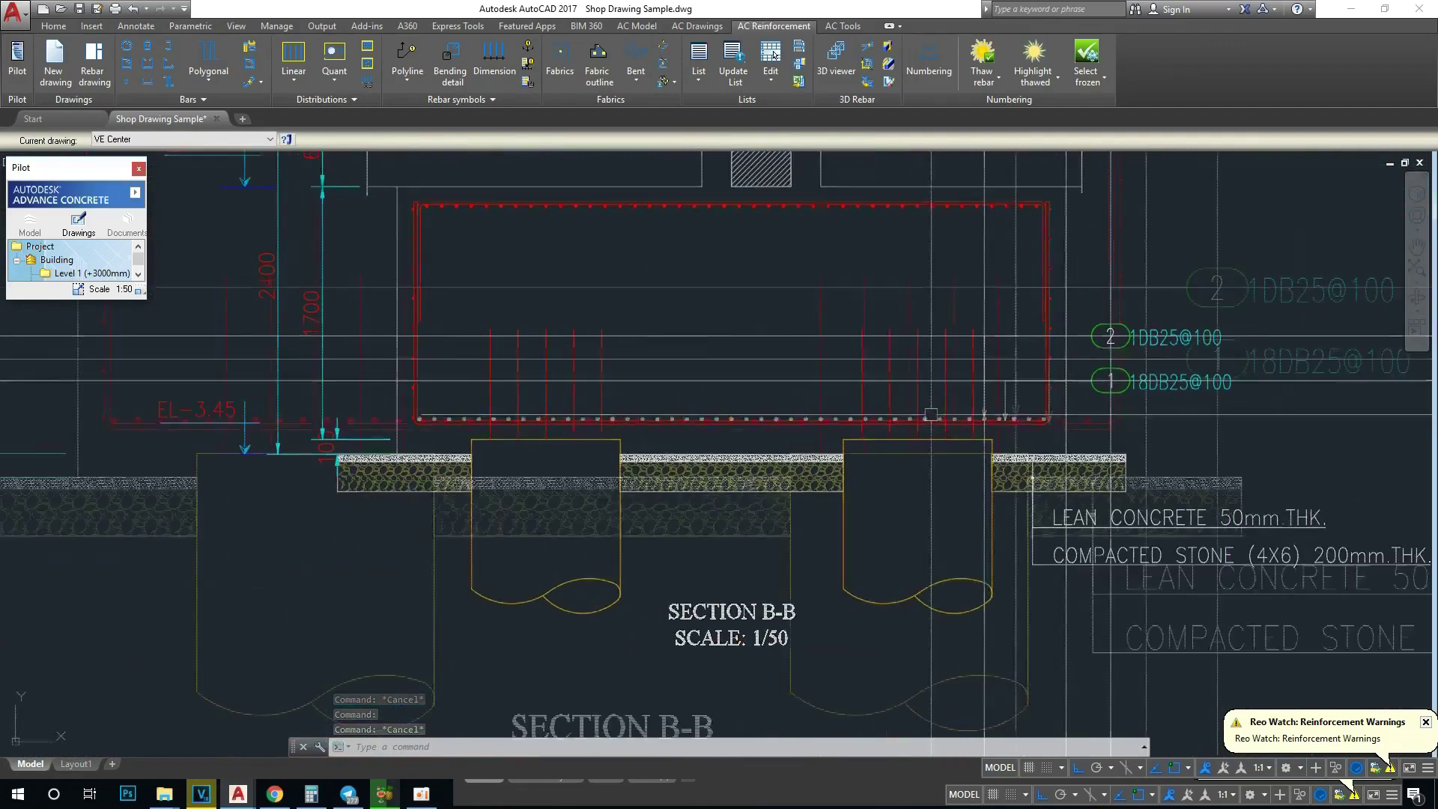
pyautogui.scroll(3, 877, 410)
pyautogui.scroll(2, 877, 410)
pyautogui.doubleClick(916, 431)
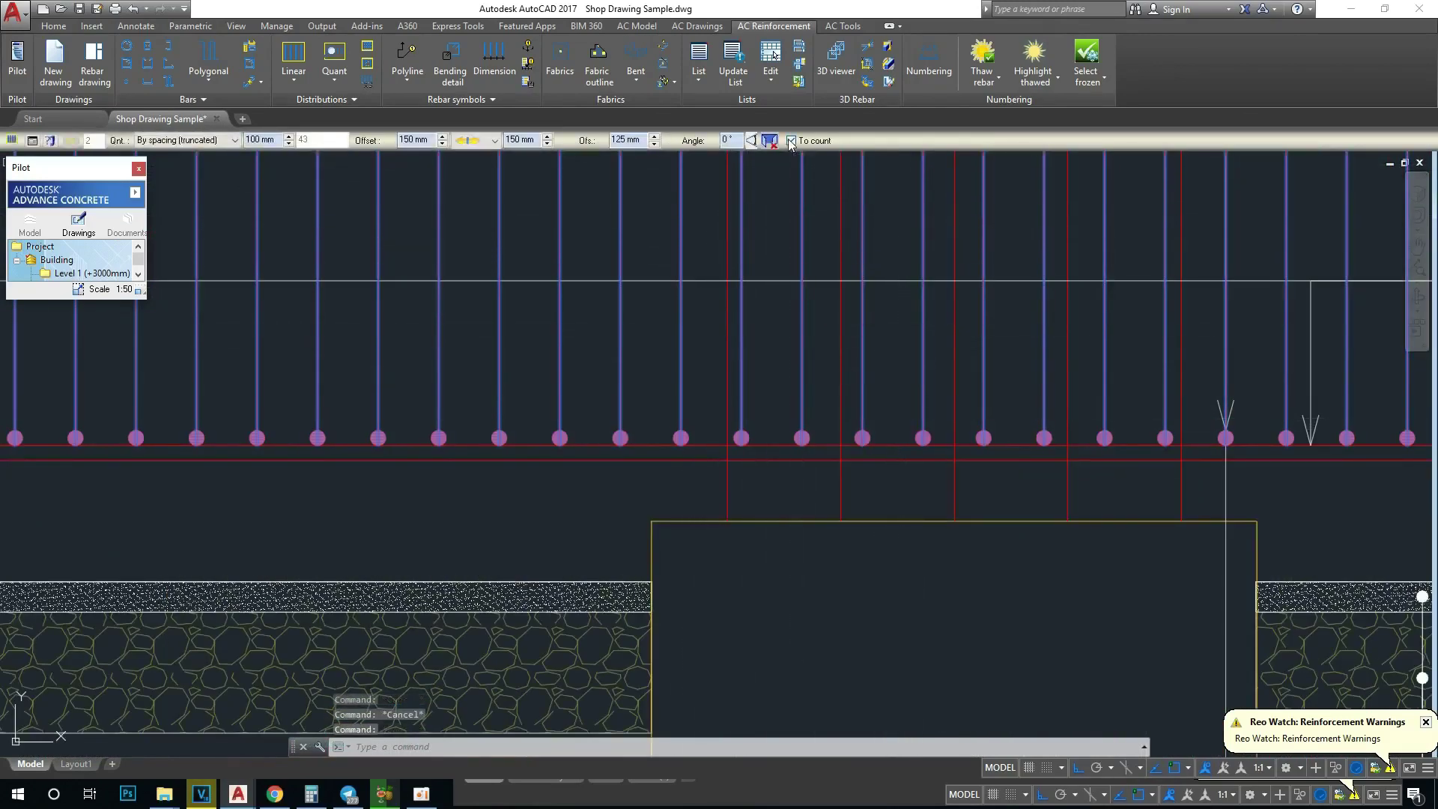
pyautogui.scroll(-3, 579, 349)
pyautogui.scroll(-3, 579, 349)
pyautogui.press('Escape')
pyautogui.moveTo(374, 467)
pyautogui.mouseDown(button='middle')
pyautogui.moveTo(601, 464)
pyautogui.moveTo(477, 464)
pyautogui.mouseUp(button='middle')
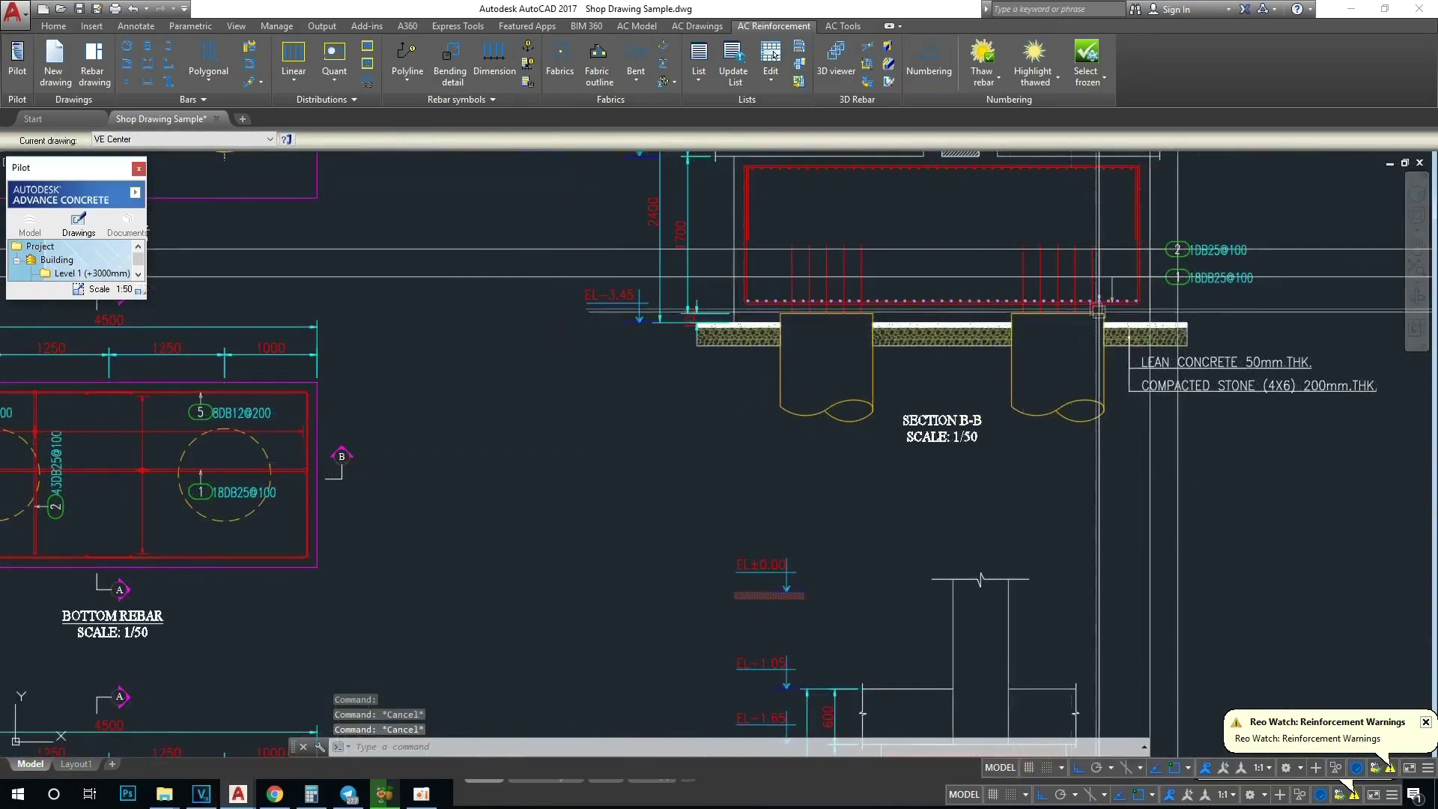
pyautogui.scroll(2, 816, 350)
pyautogui.scroll(3, 817, 350)
pyautogui.scroll(2, 817, 350)
pyautogui.moveTo(742, 395)
pyautogui.mouseDown(button='middle')
pyautogui.moveTo(683, 434)
pyautogui.moveTo(704, 422)
pyautogui.mouseUp(button='middle')
pyautogui.scroll(-2, 925, 341)
# Step: Pan the view to show Pile Cap F1 and Section B-B
pyautogui.click(954, 335)
pyautogui.scroll(2, 953, 332)
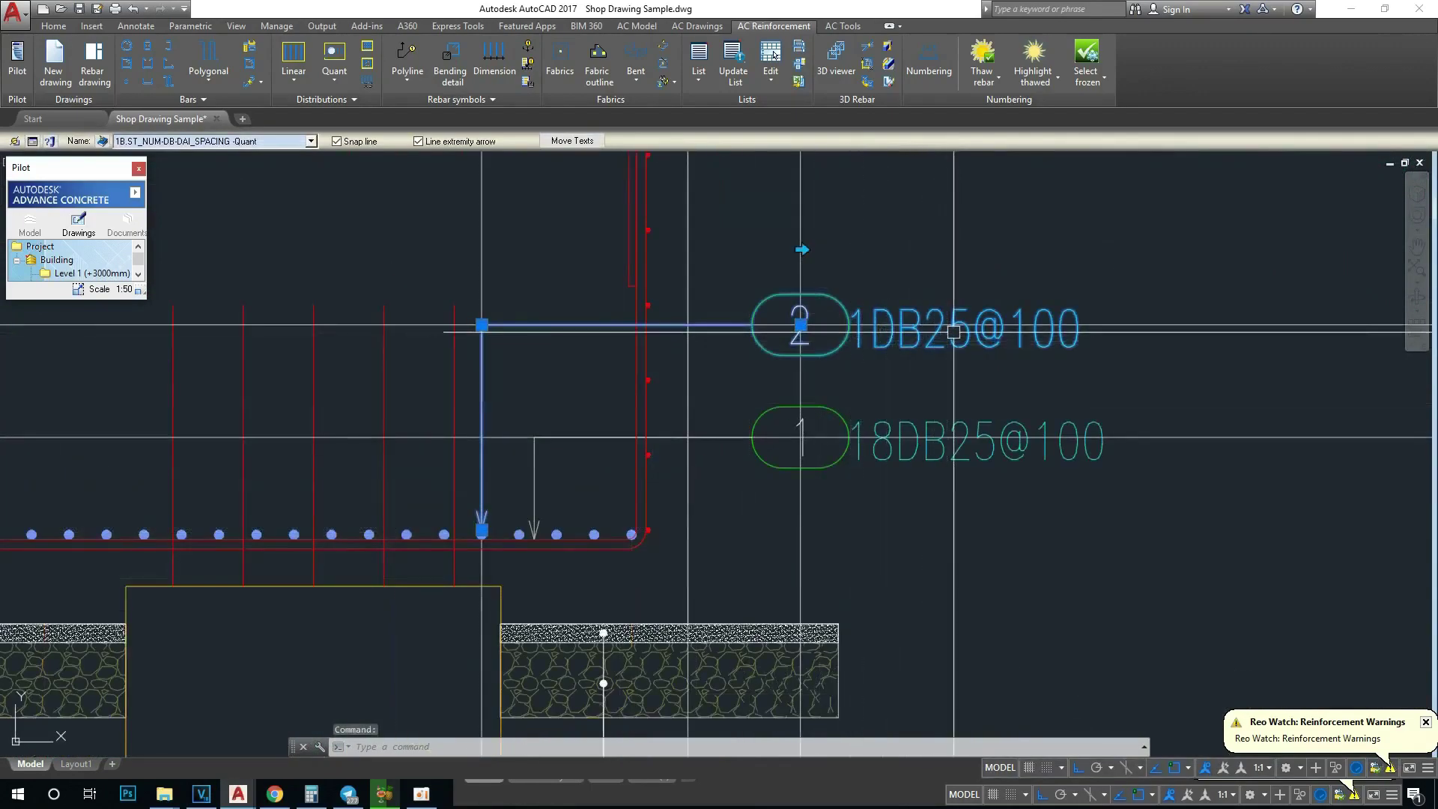
pyautogui.scroll(-4, 953, 332)
pyautogui.press('Escape')
pyautogui.moveTo(372, 475); pyautogui.dragTo(925, 423, button='middle')
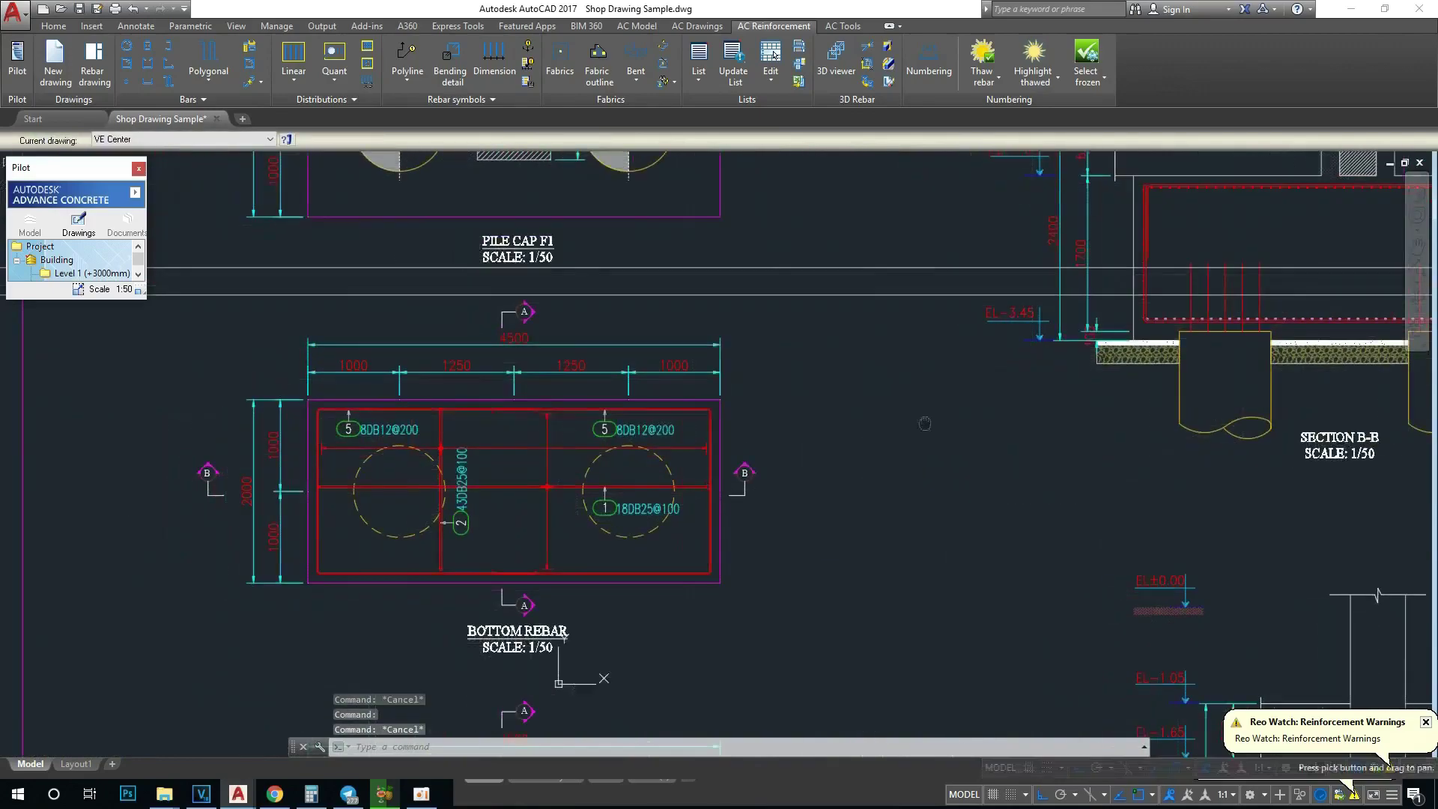
pyautogui.scroll(2, 442, 502)
pyautogui.scroll(-1, 517, 498)
pyautogui.scroll(-1, 449, 498)
pyautogui.moveTo(449, 498); pyautogui.dragTo(303, 495, button='middle')
pyautogui.scroll(-1, 304, 495)
pyautogui.scroll(5, 818, 437)
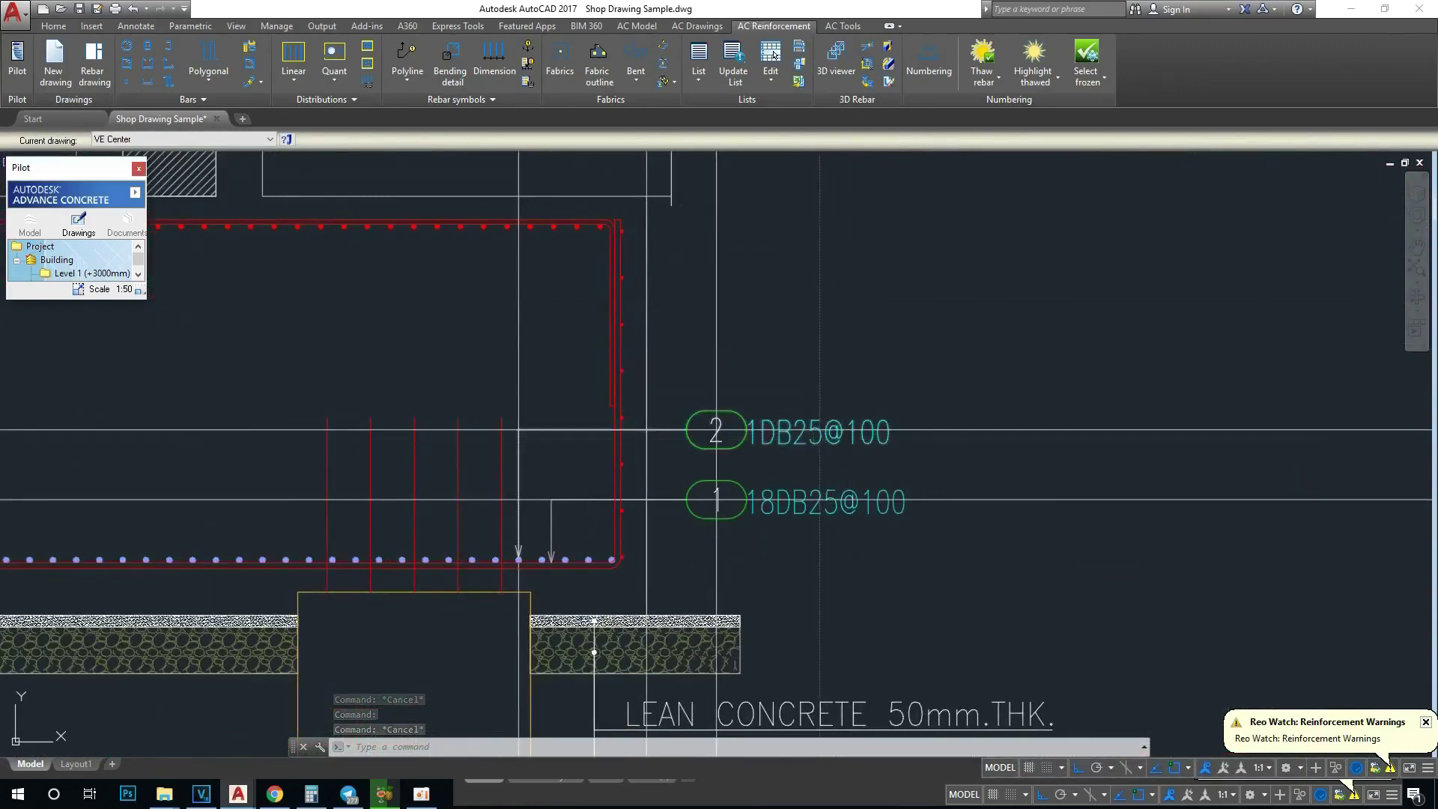
# Step: Select the '2 1DB25@100' bar-mark label and show its symbol style list
pyautogui.click(819, 436)
pyautogui.rightClick(819, 439)
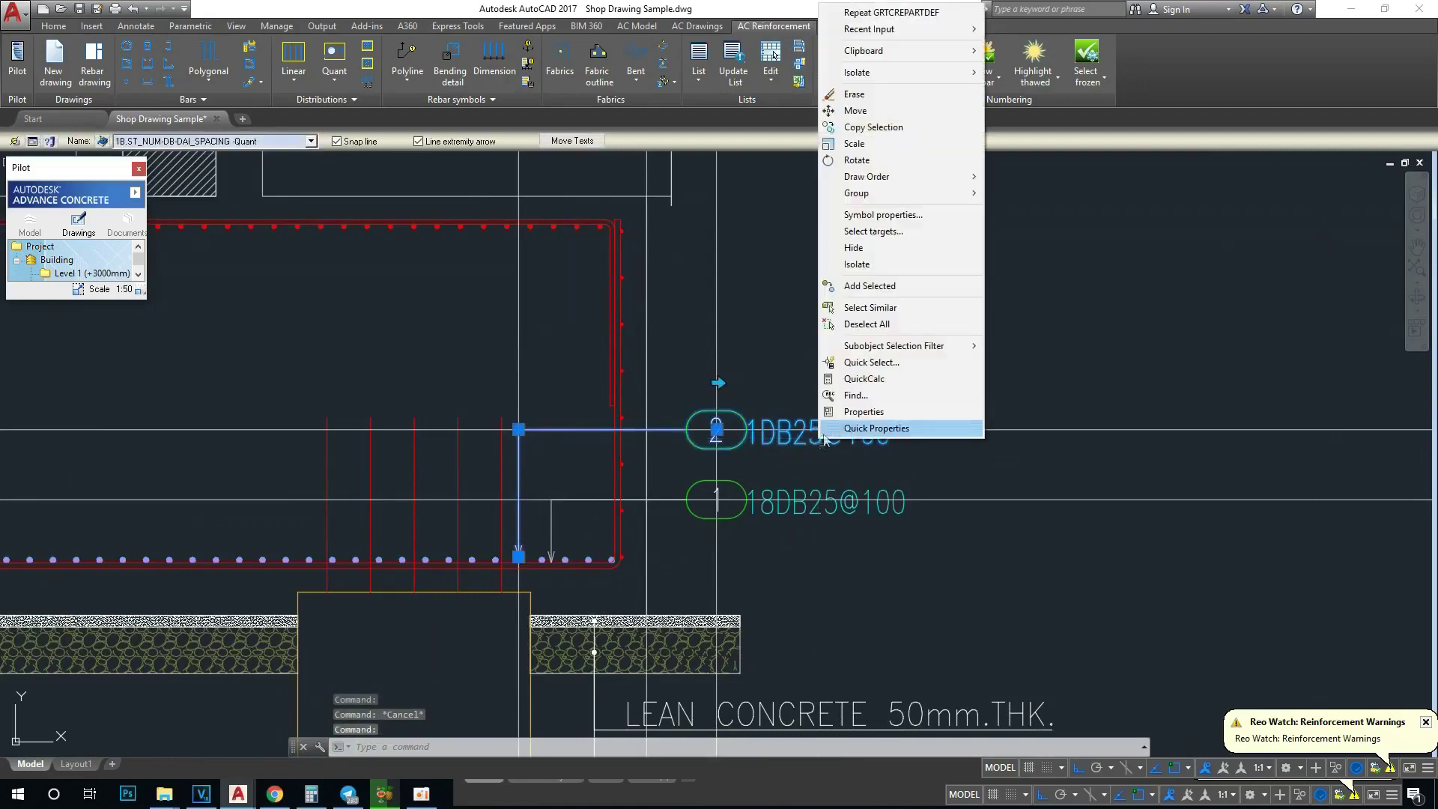
pyautogui.press('Escape')
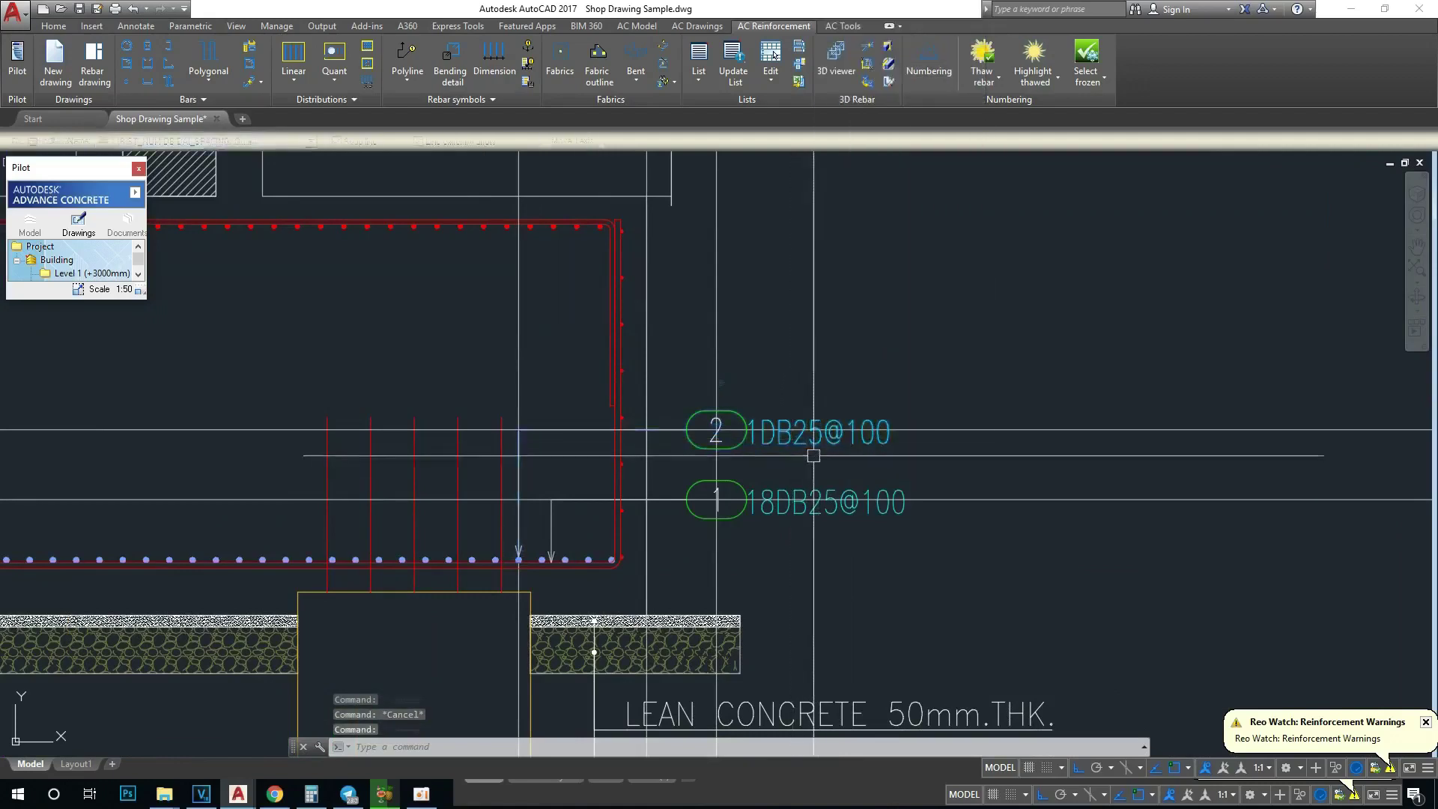
pyautogui.rightClick(789, 439)
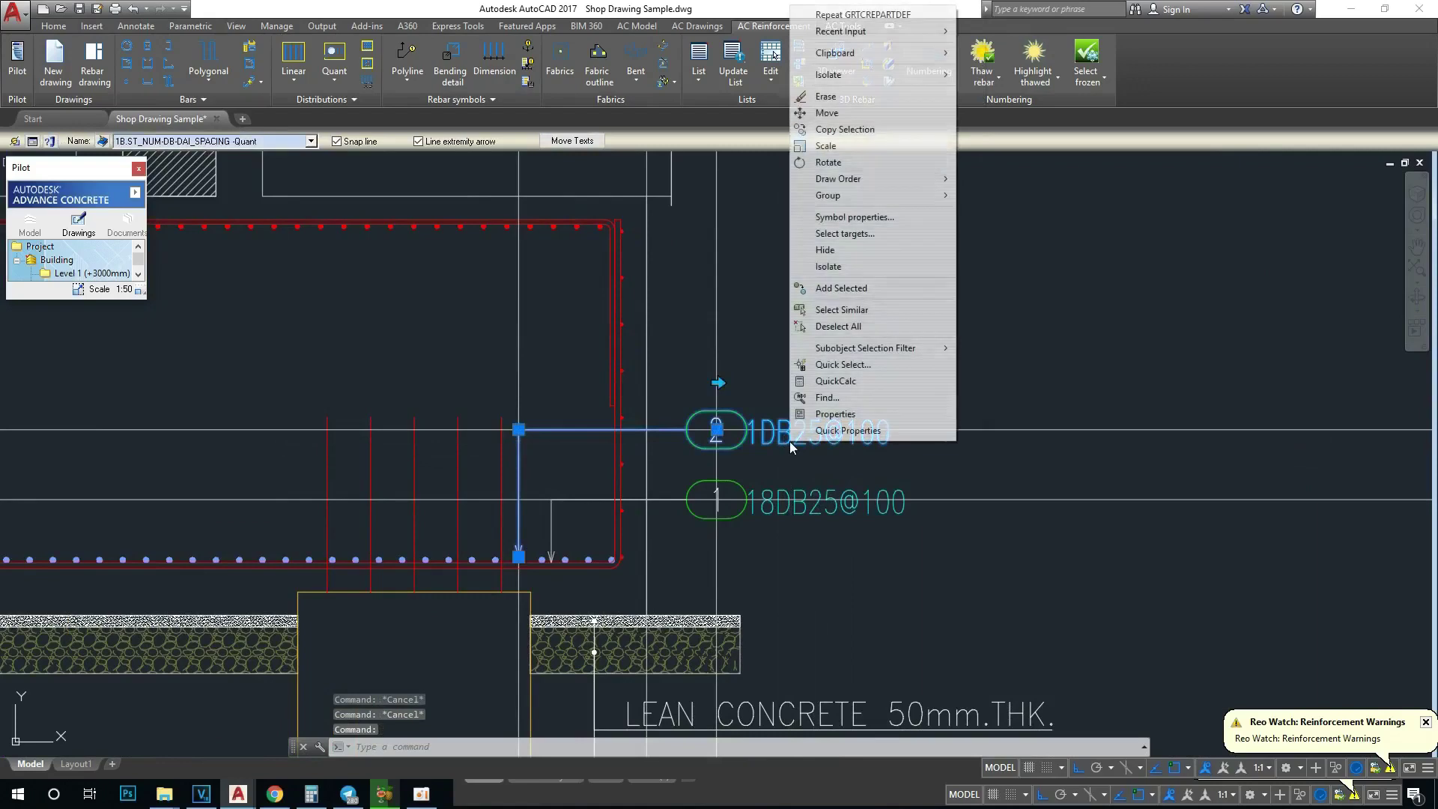
pyautogui.press('Escape')
pyautogui.press('Escape')
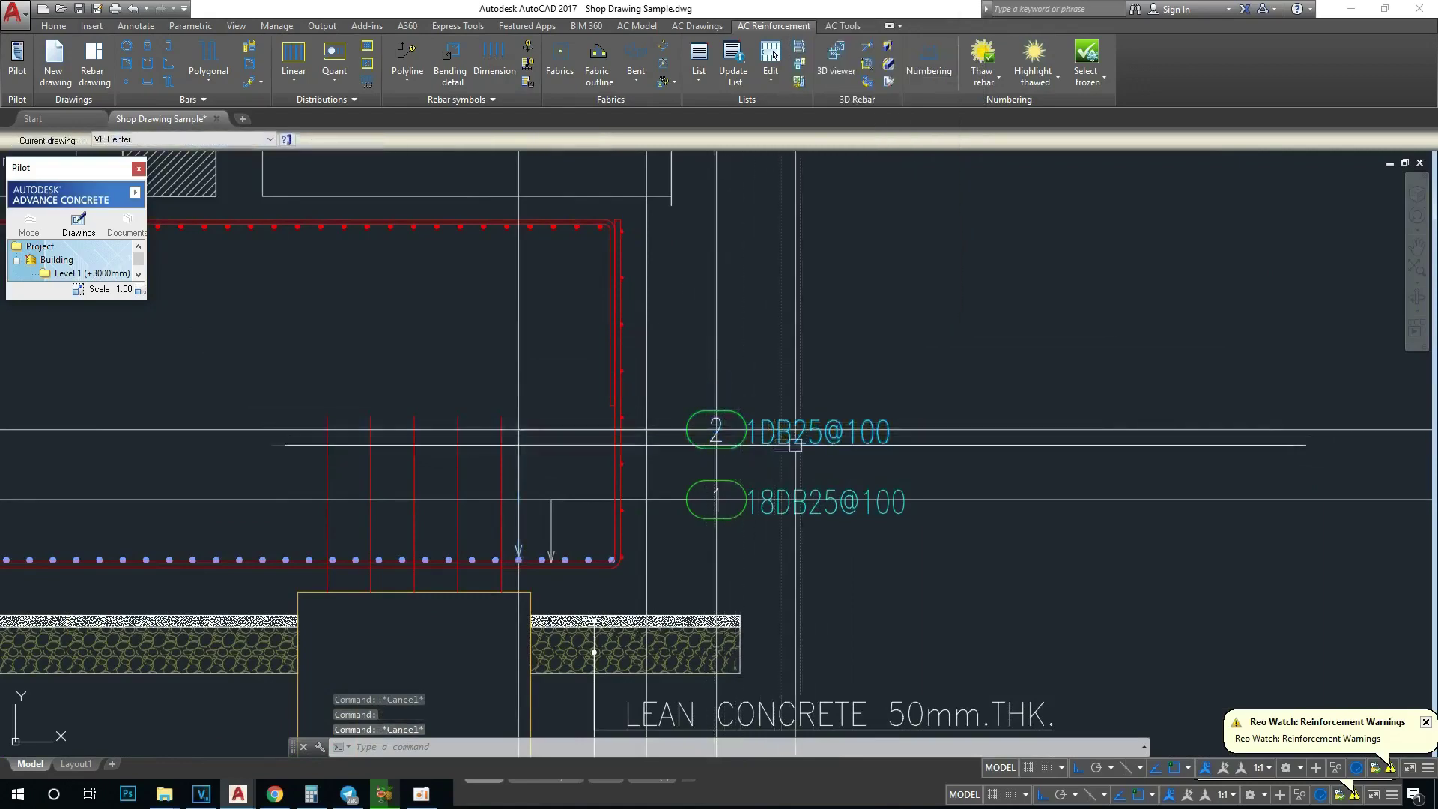
pyautogui.click(786, 432)
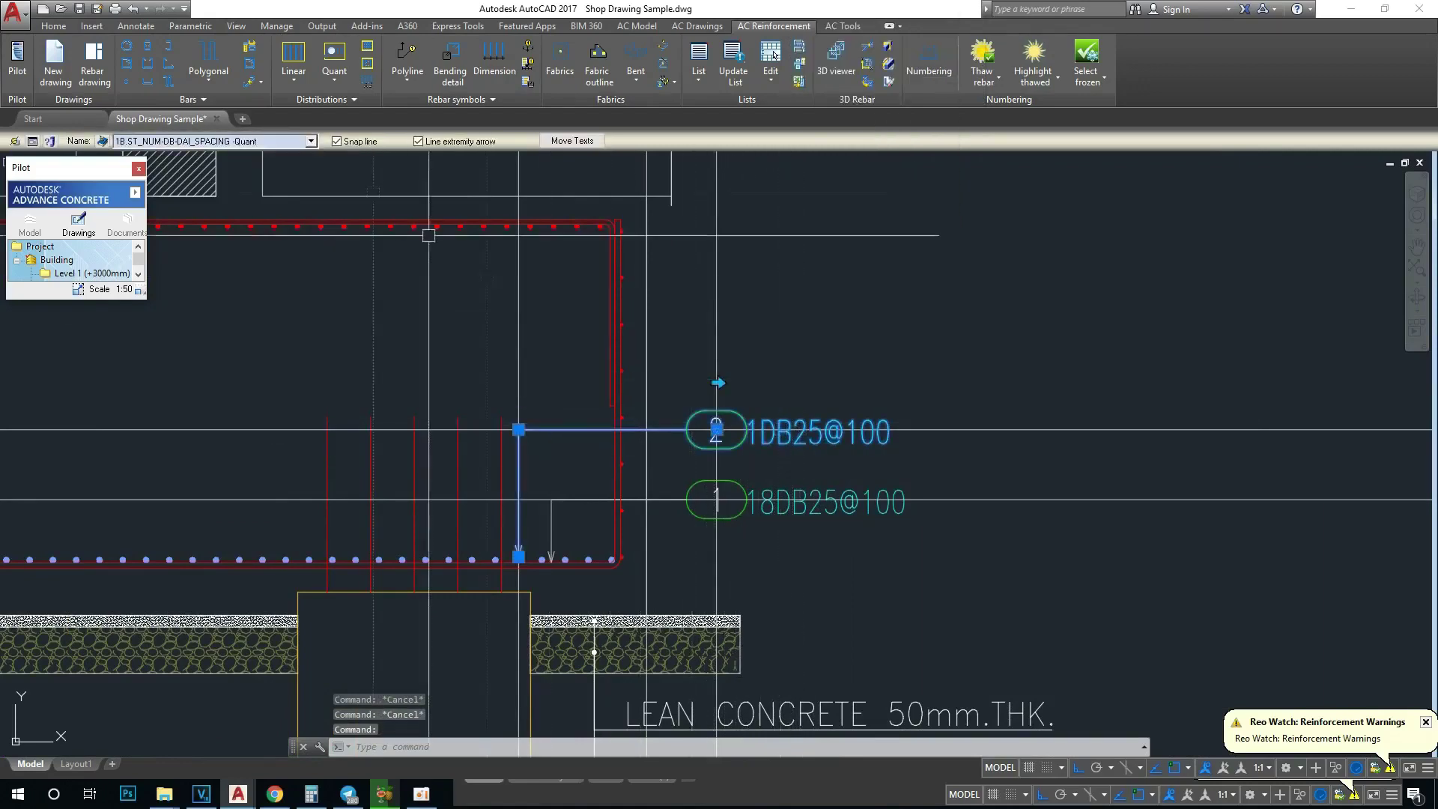
pyautogui.click(311, 142)
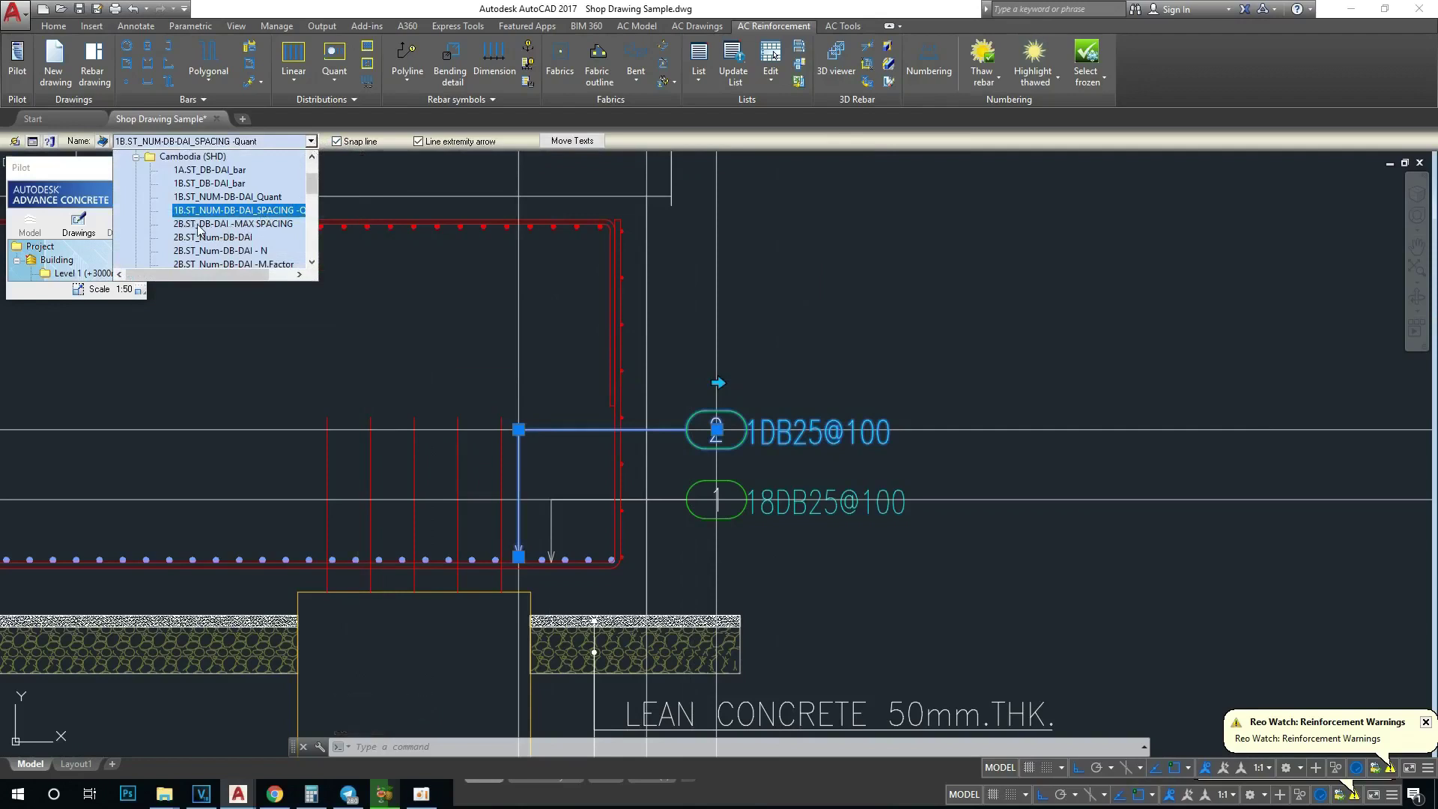
# Step: Switch mark 2 to the 2B.ST_DB-DAI-MAX SPACING symbol style
pyautogui.click(198, 225)
pyautogui.scroll(4, 787, 424)
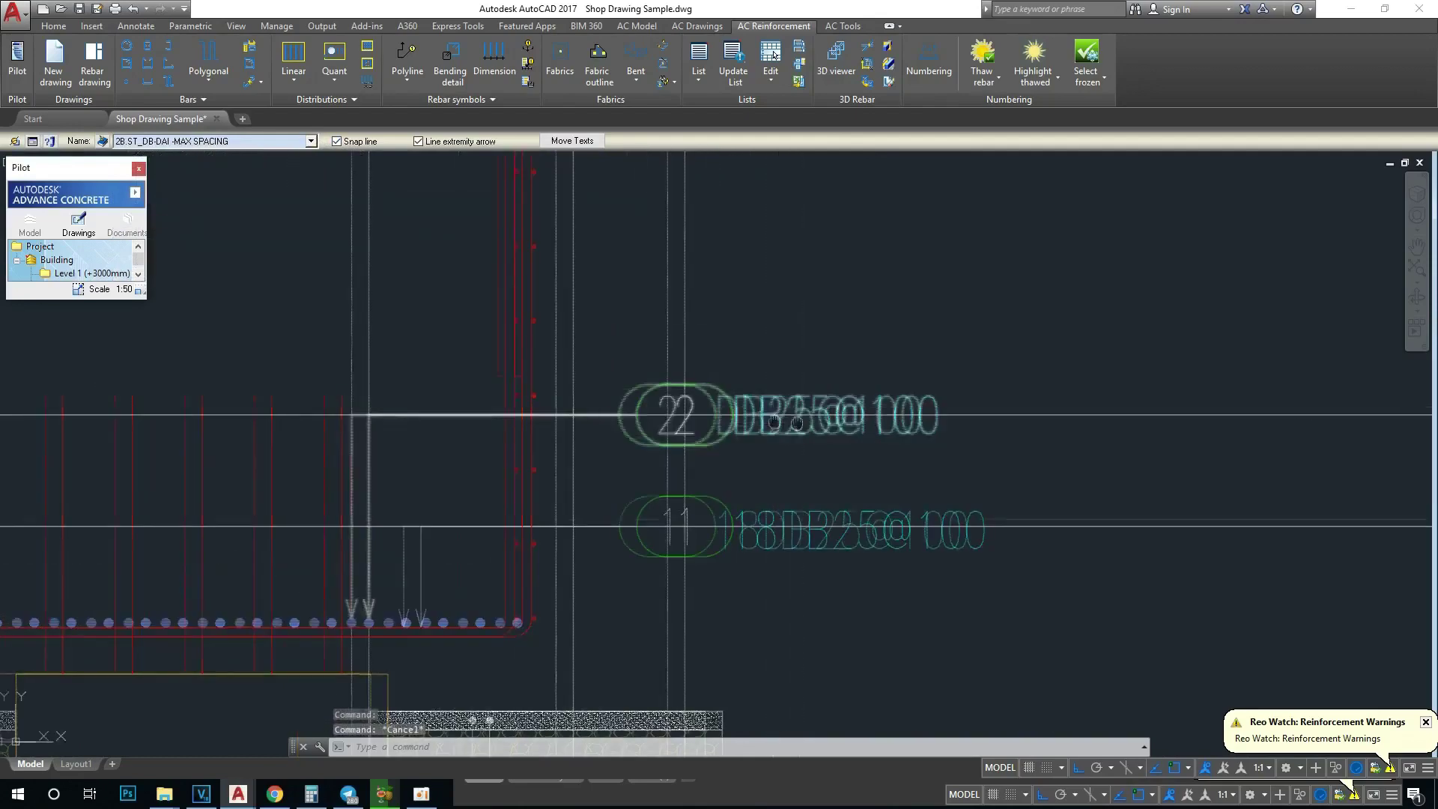
pyautogui.moveTo(784, 422); pyautogui.dragTo(710, 414, button='middle')
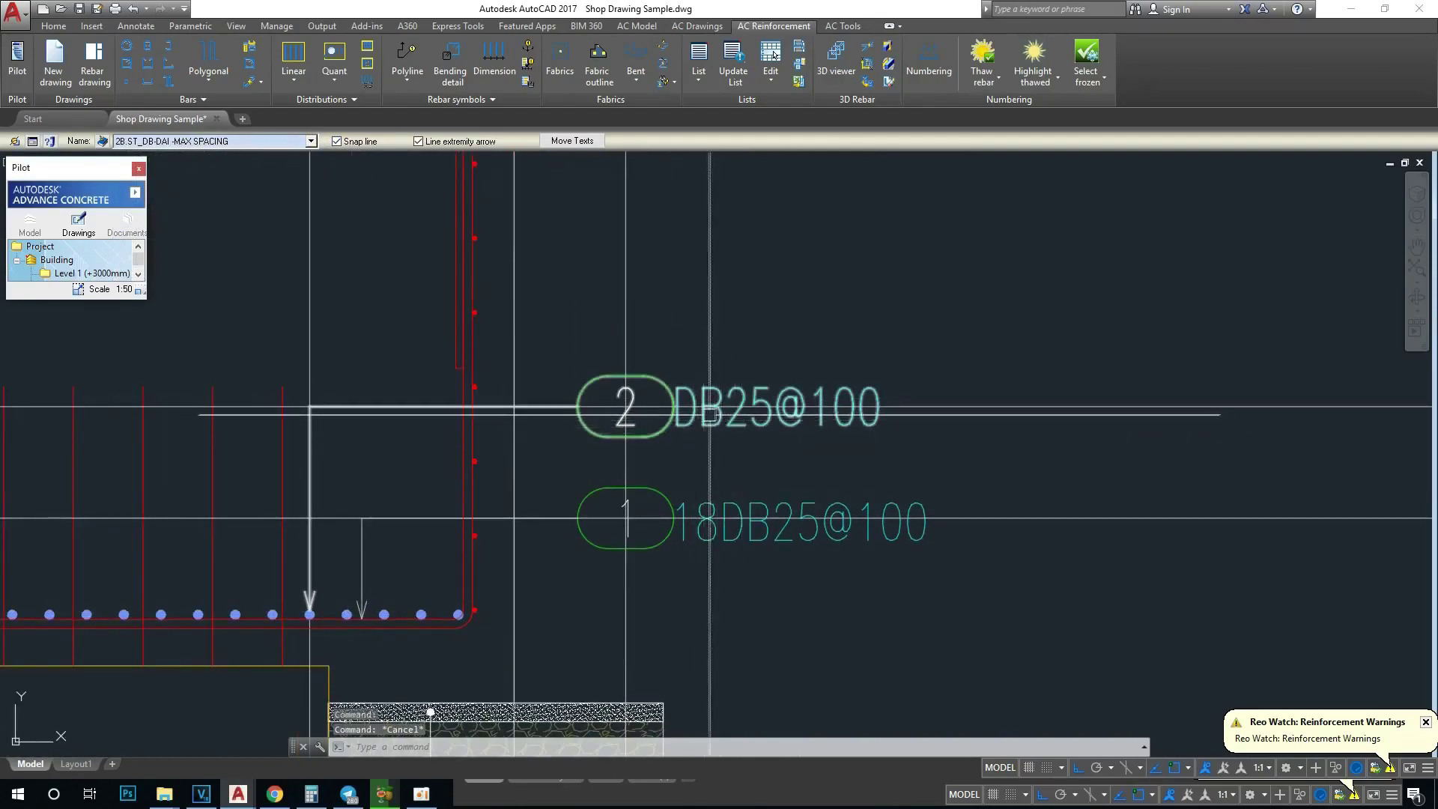
pyautogui.moveTo(710, 414); pyautogui.dragTo(700, 435, button='middle')
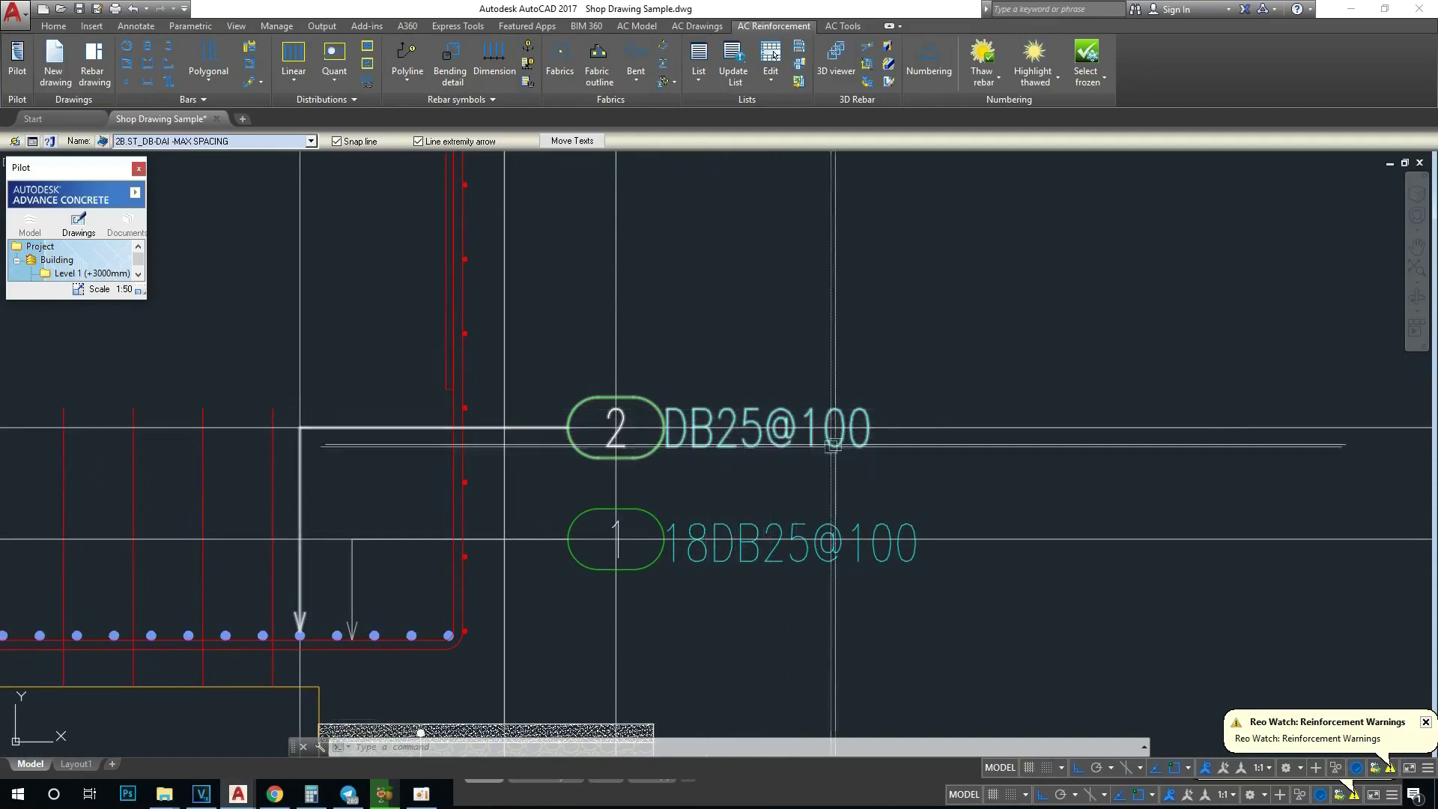
pyautogui.scroll(-4, 749, 450)
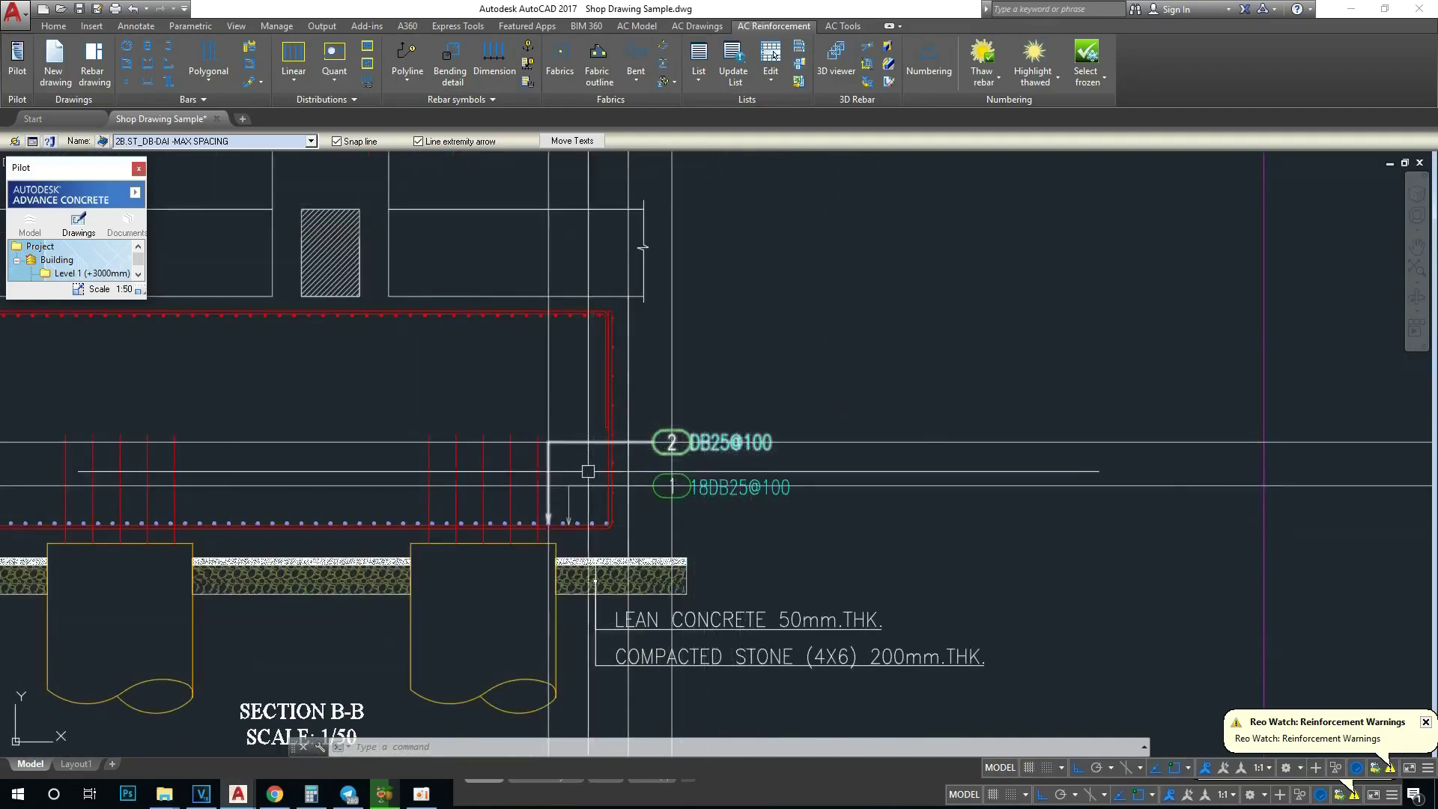
pyautogui.scroll(4, 588, 471)
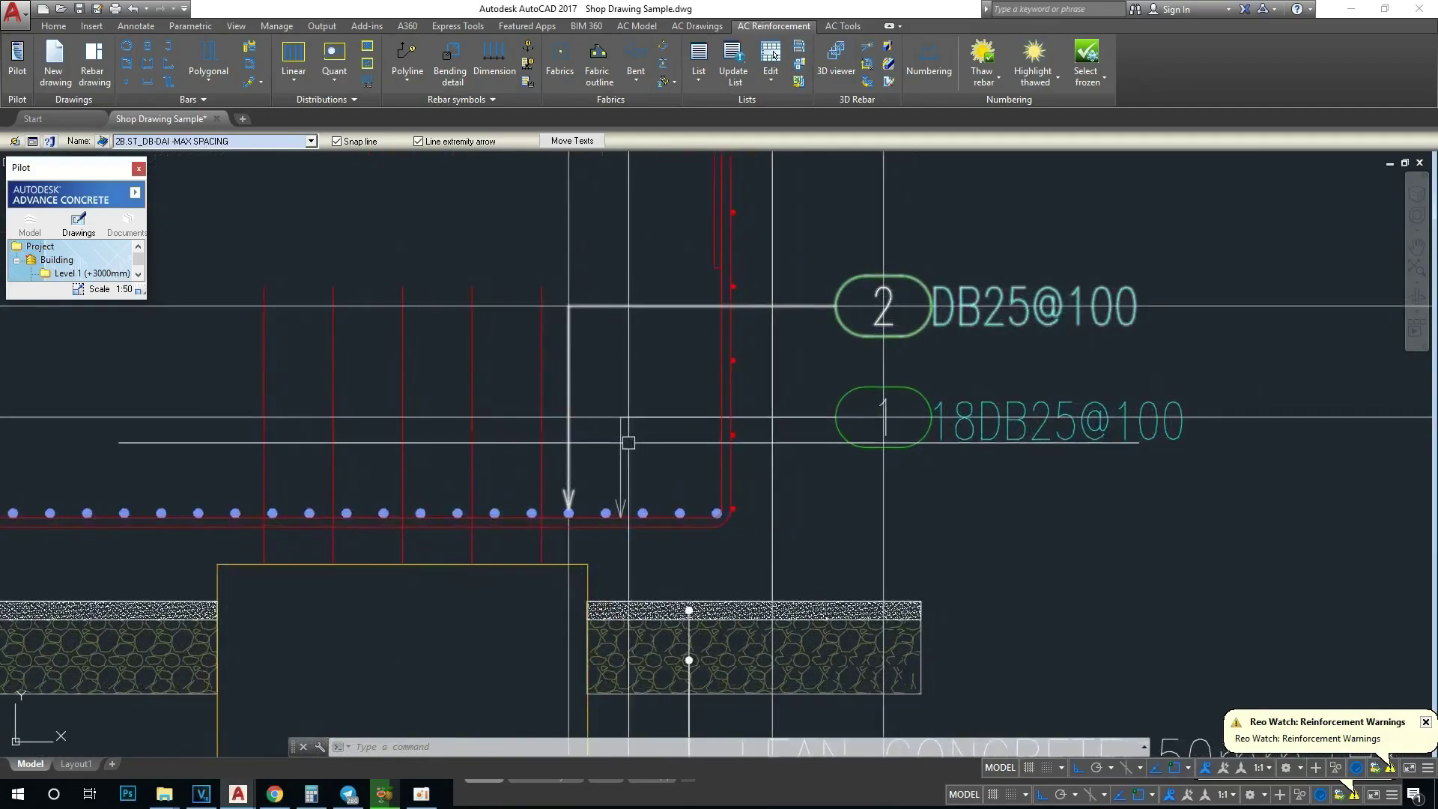
# Step: Cancel the unfinished symbol placement and zoom out to view Section B-B
pyautogui.press('Escape')
pyautogui.press('Escape')
pyautogui.press('Escape')
pyautogui.scroll(-4, 524, 405)
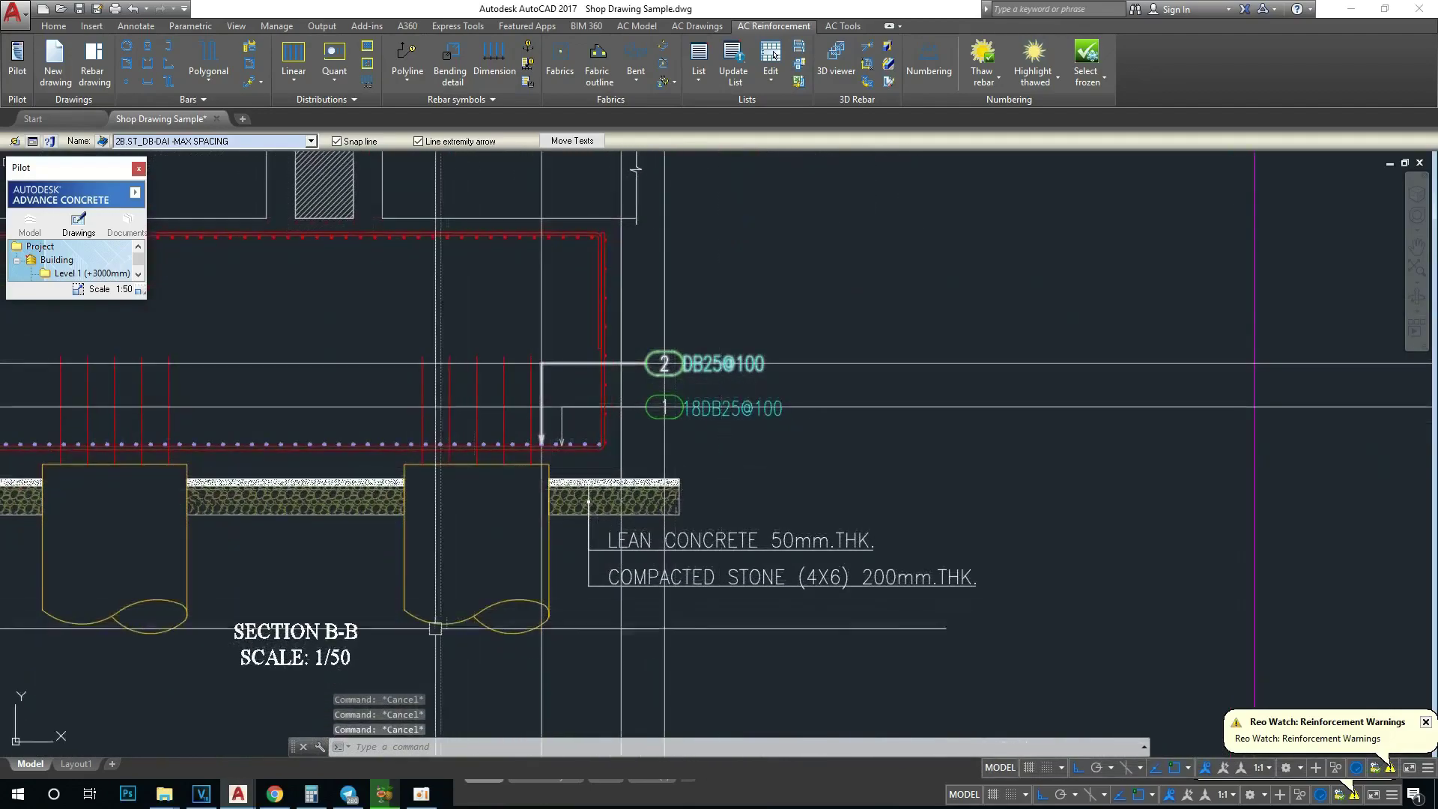
pyautogui.click(422, 793)
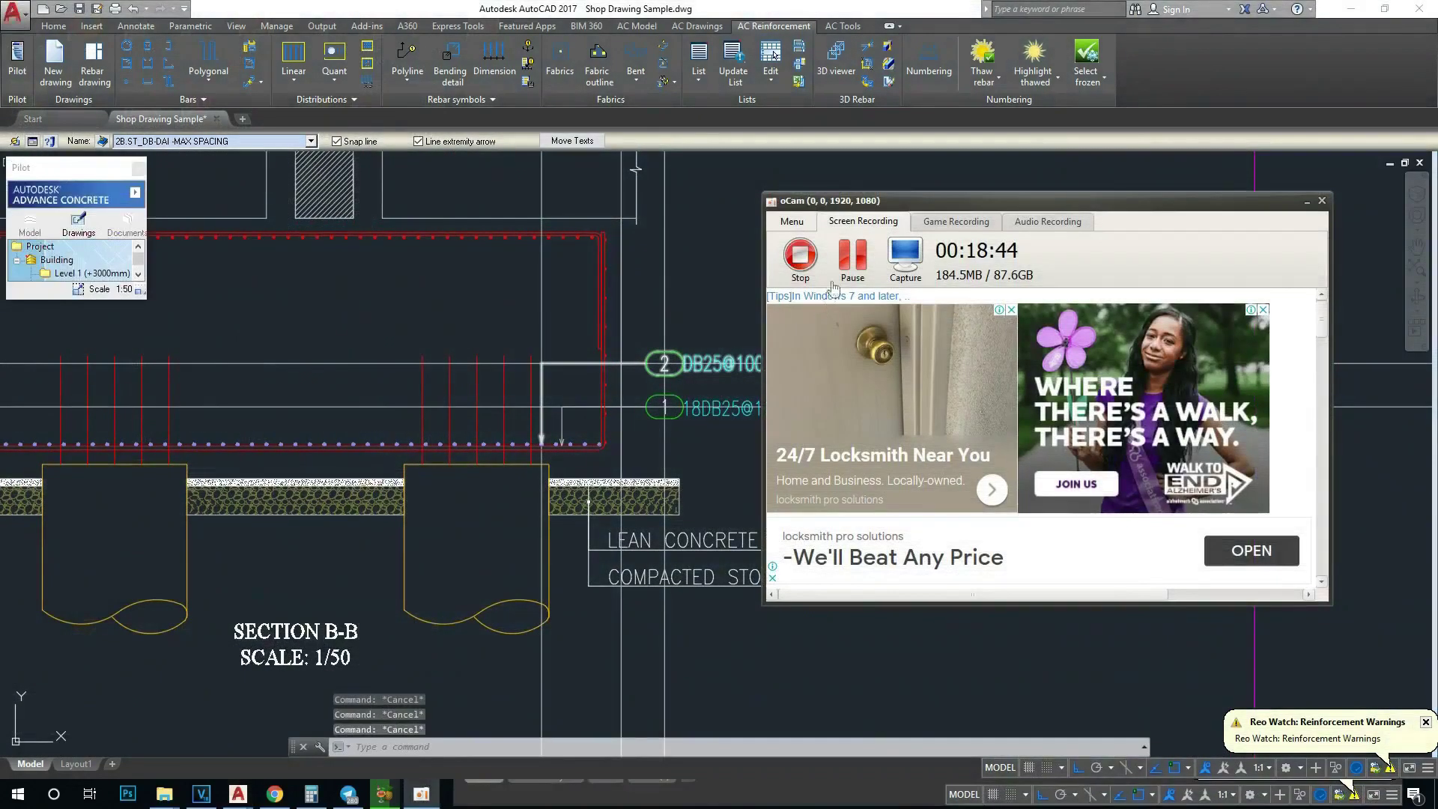
pyautogui.scroll(1, 577, 262)
pyautogui.scroll(1, 577, 262)
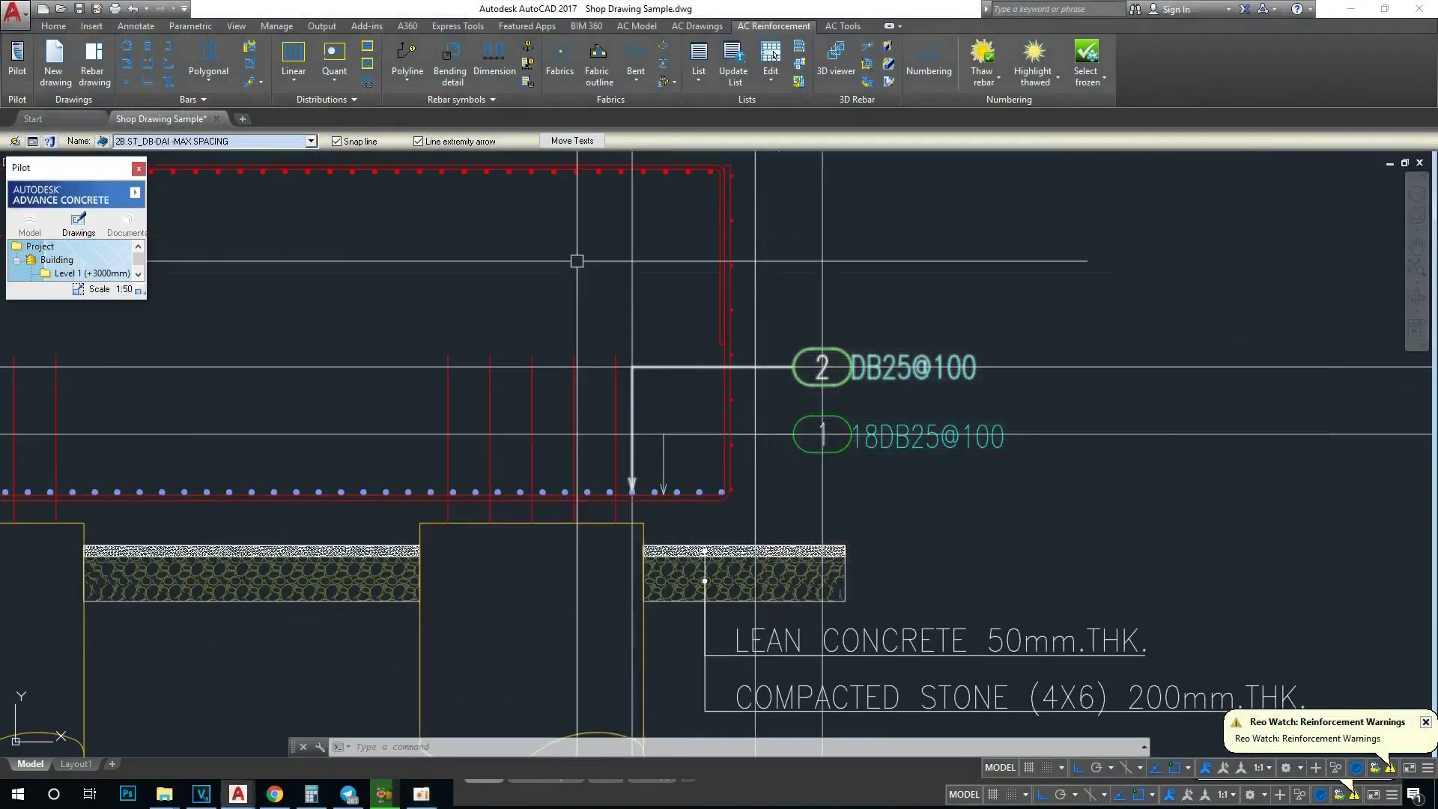
pyautogui.scroll(4, 895, 352)
pyautogui.scroll(-4, 719, 352)
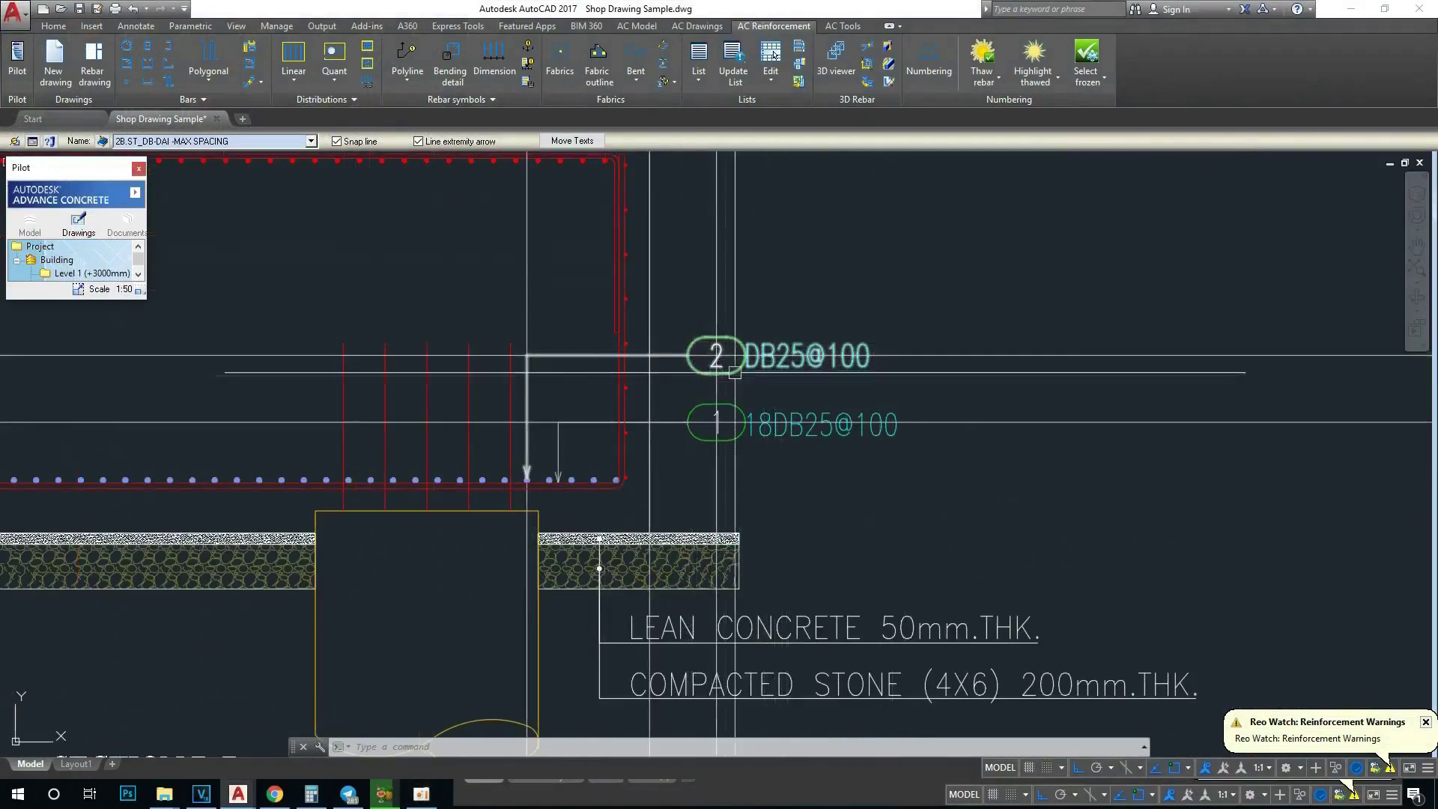
pyautogui.scroll(1, 581, 388)
pyautogui.scroll(-5, 731, 386)
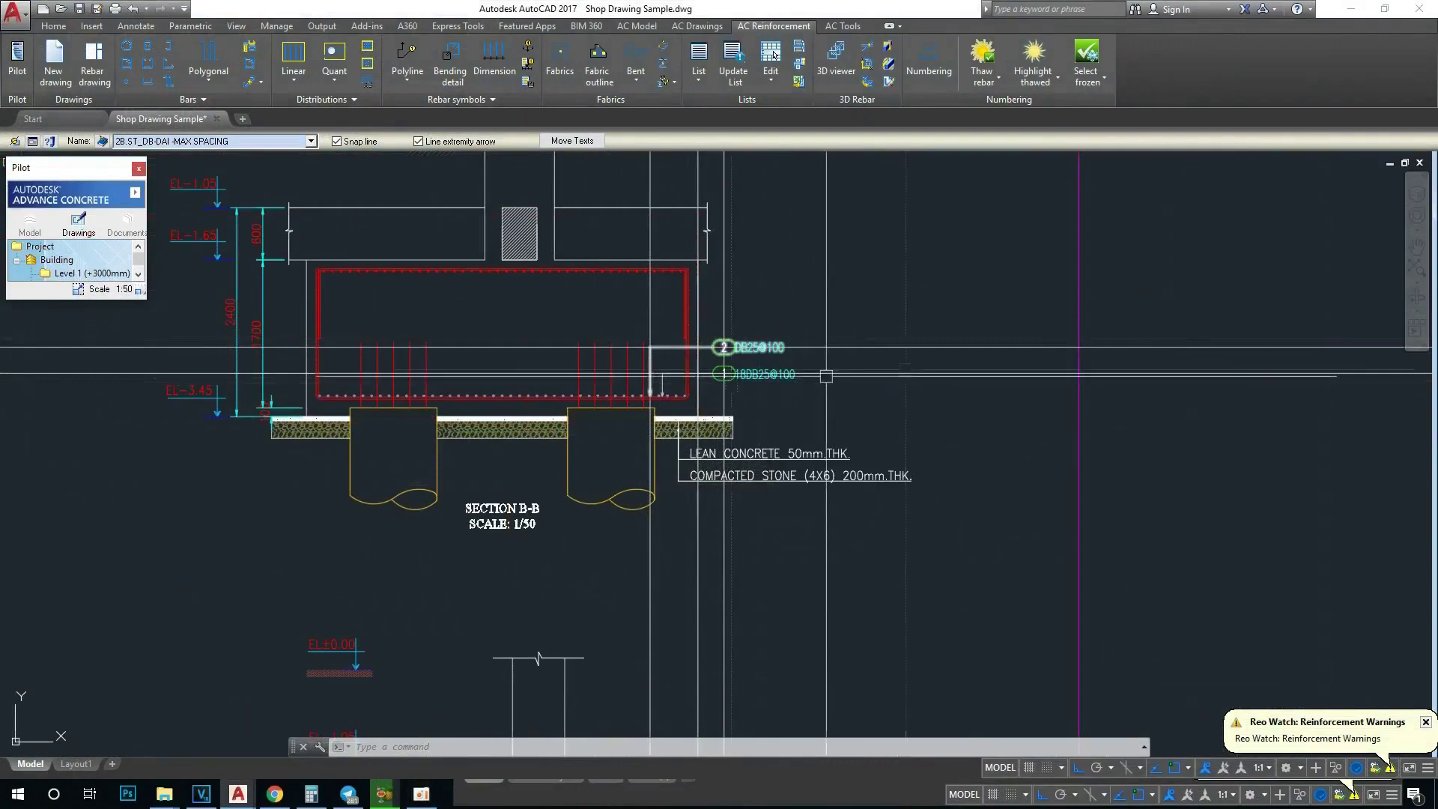
# Step: Erase the stray vertical line beside the bar marks with E
pyautogui.scroll(4, 689, 359)
pyautogui.click(593, 420)
pyautogui.write('e')
pyautogui.press('Return')
pyautogui.scroll(2, 595, 430)
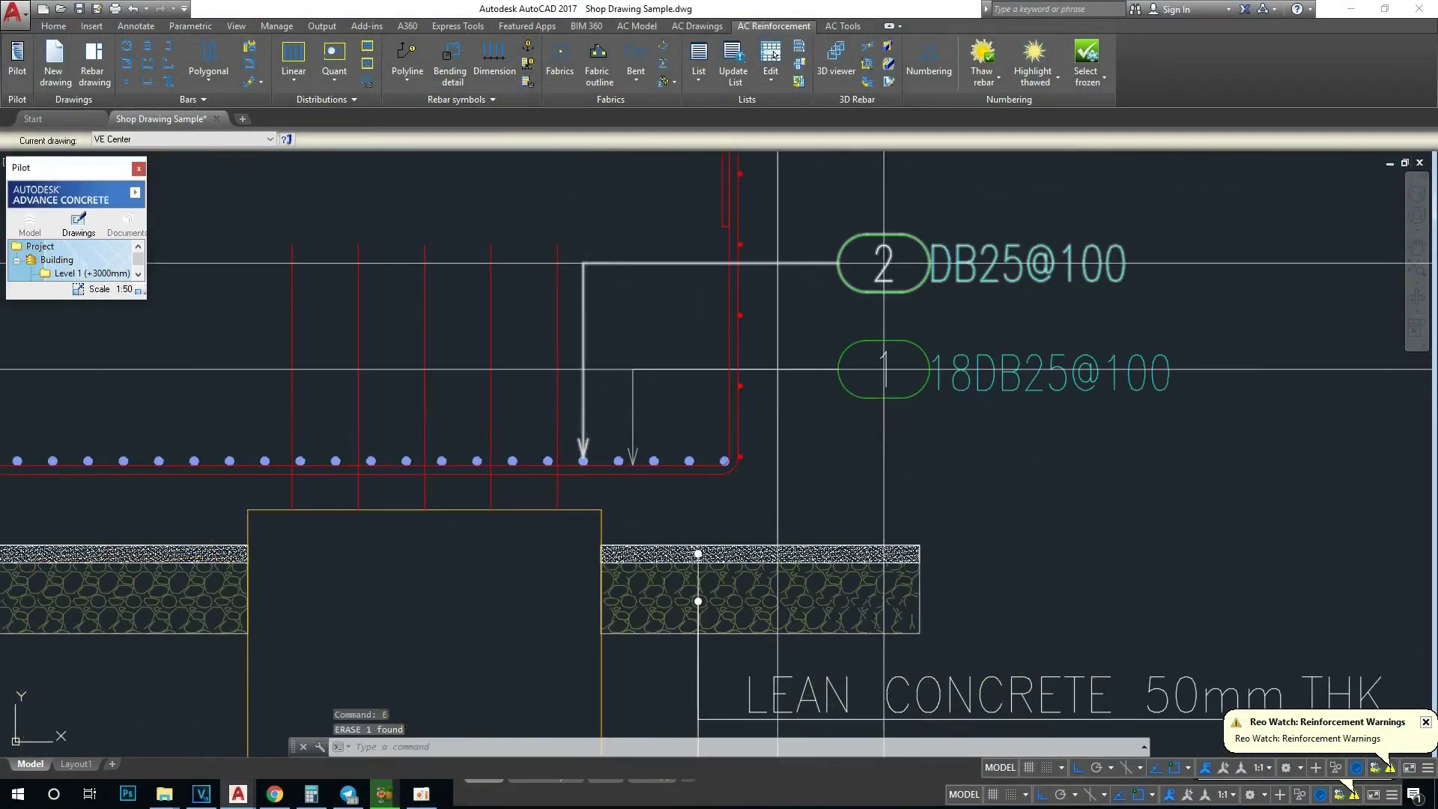
# Step: Review bar mark 2's Advance Concrete properties, then close them and clear the selection
pyautogui.click(587, 413)
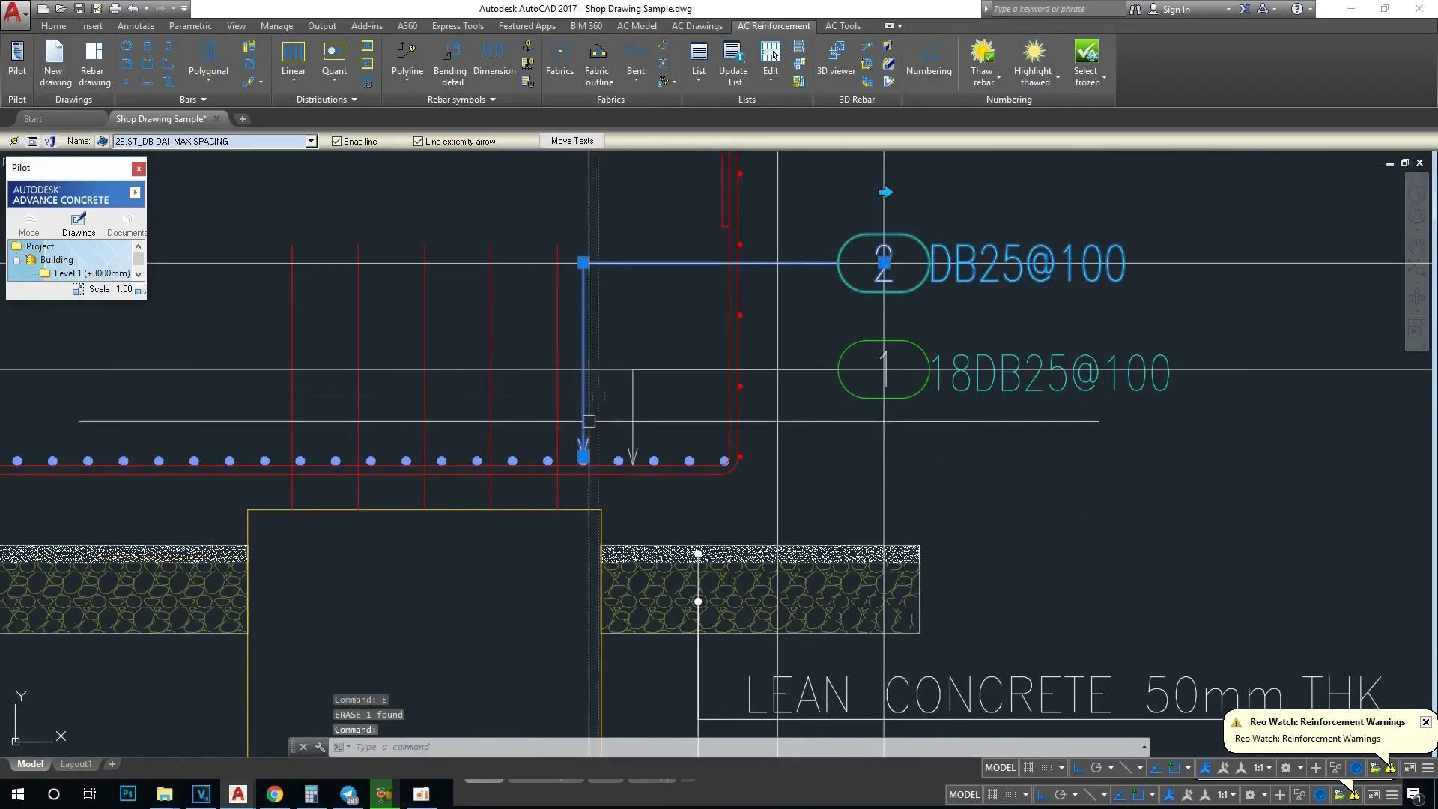
pyautogui.click(32, 143)
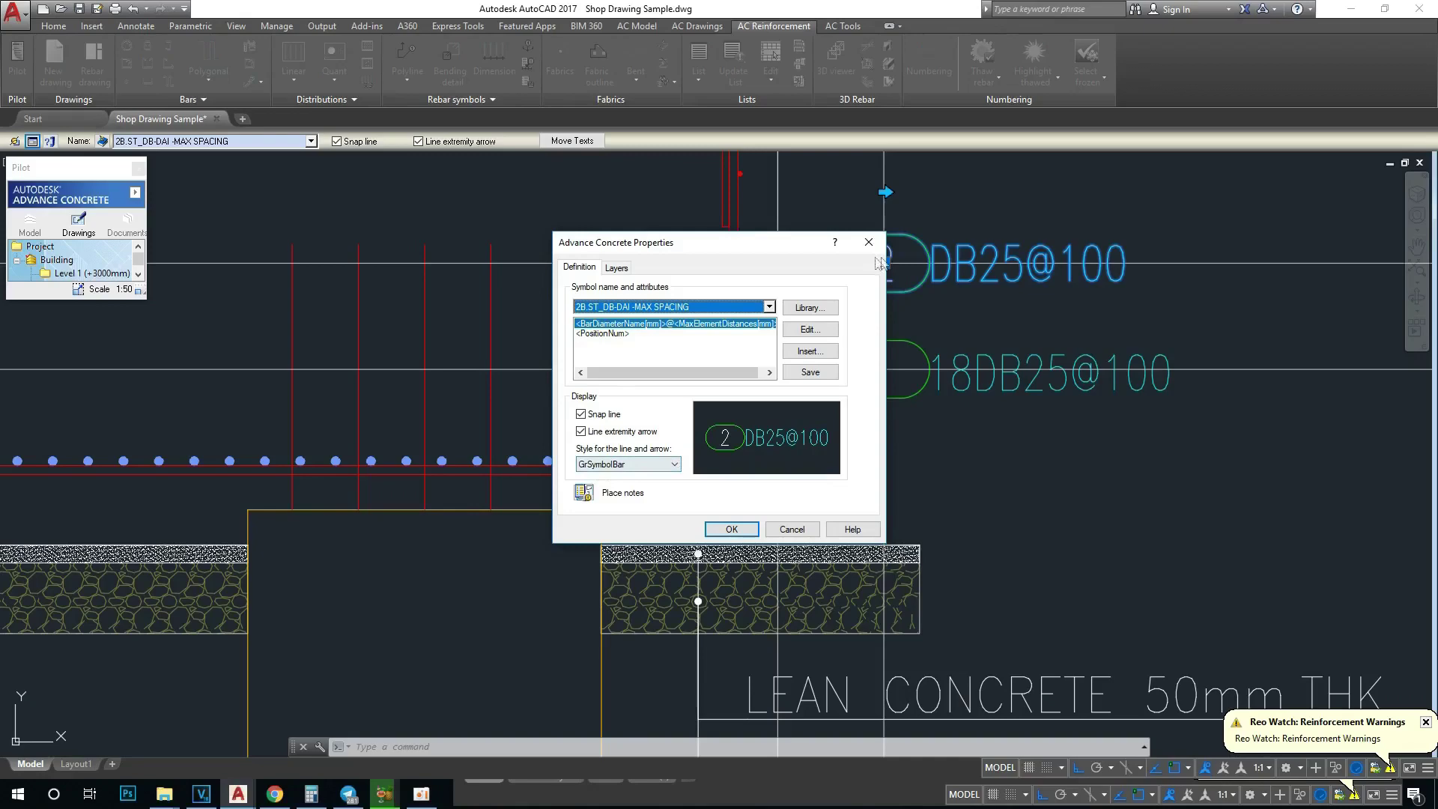
pyautogui.click(869, 242)
pyautogui.click(668, 321)
pyautogui.press('Escape')
pyautogui.press('Escape')
pyautogui.press('Escape')
pyautogui.write('d')
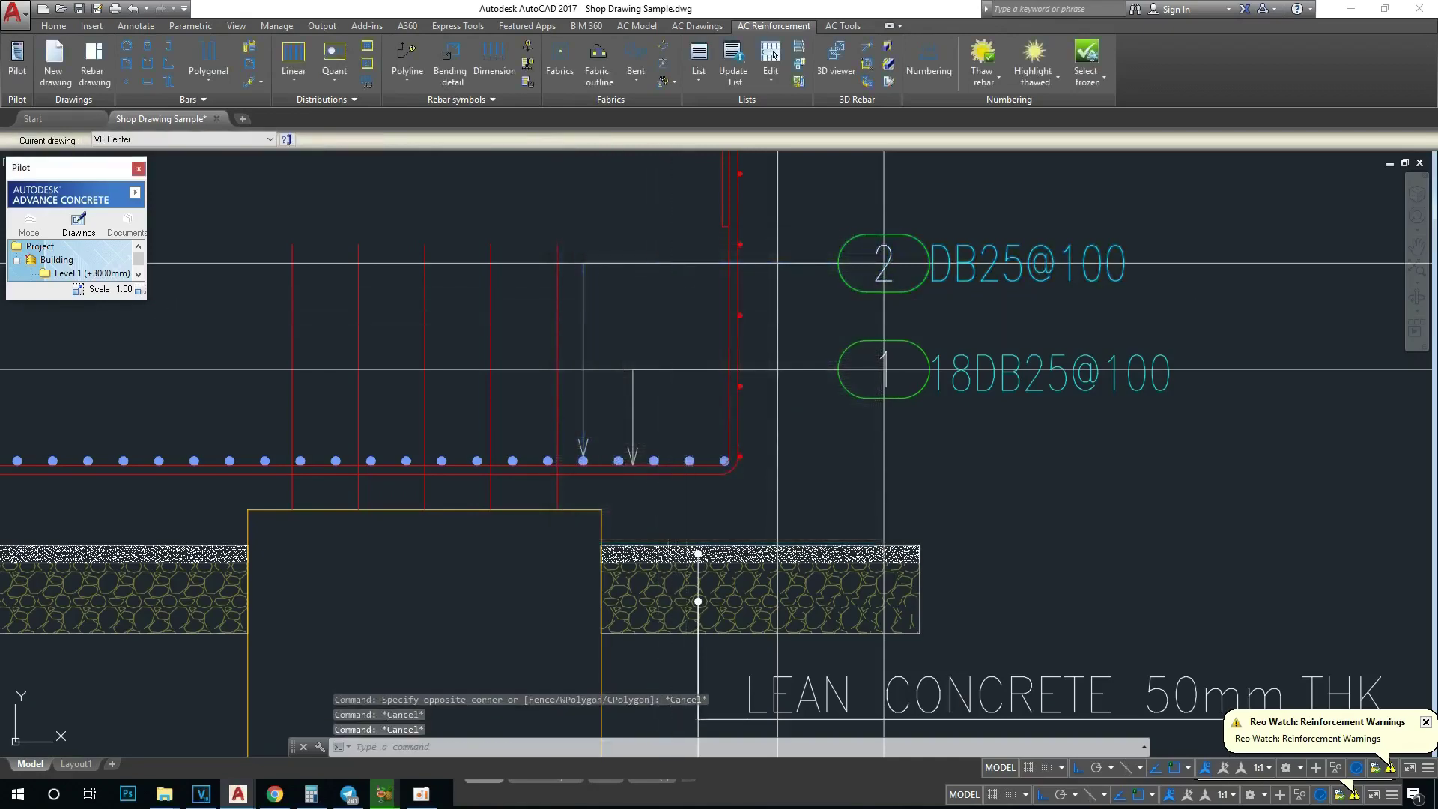
pyautogui.press('Return')
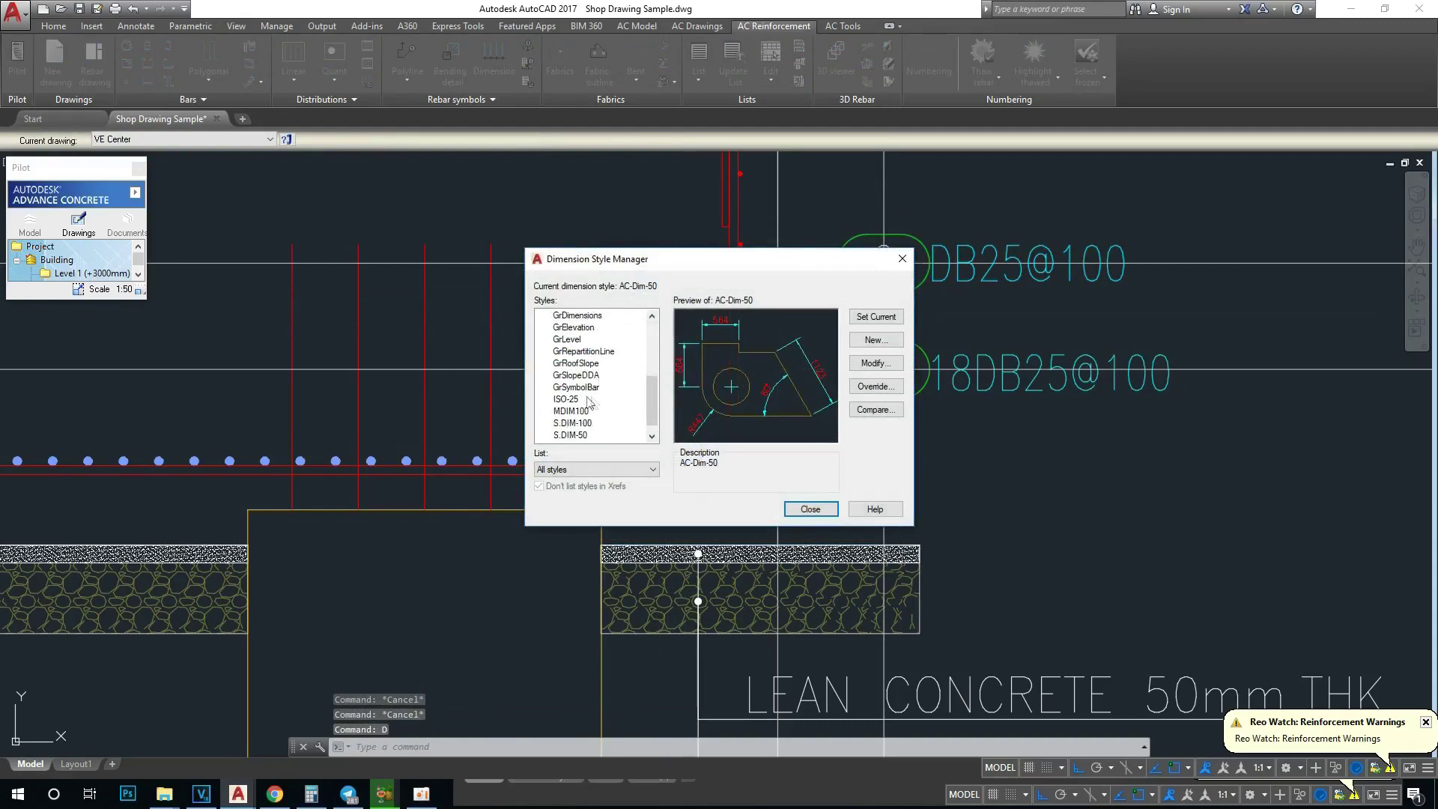
# Step: Base a new style GrSymbolBar (V) on GrSymbolBar, with a Dot blank leader arrowhead
pyautogui.click(614, 388)
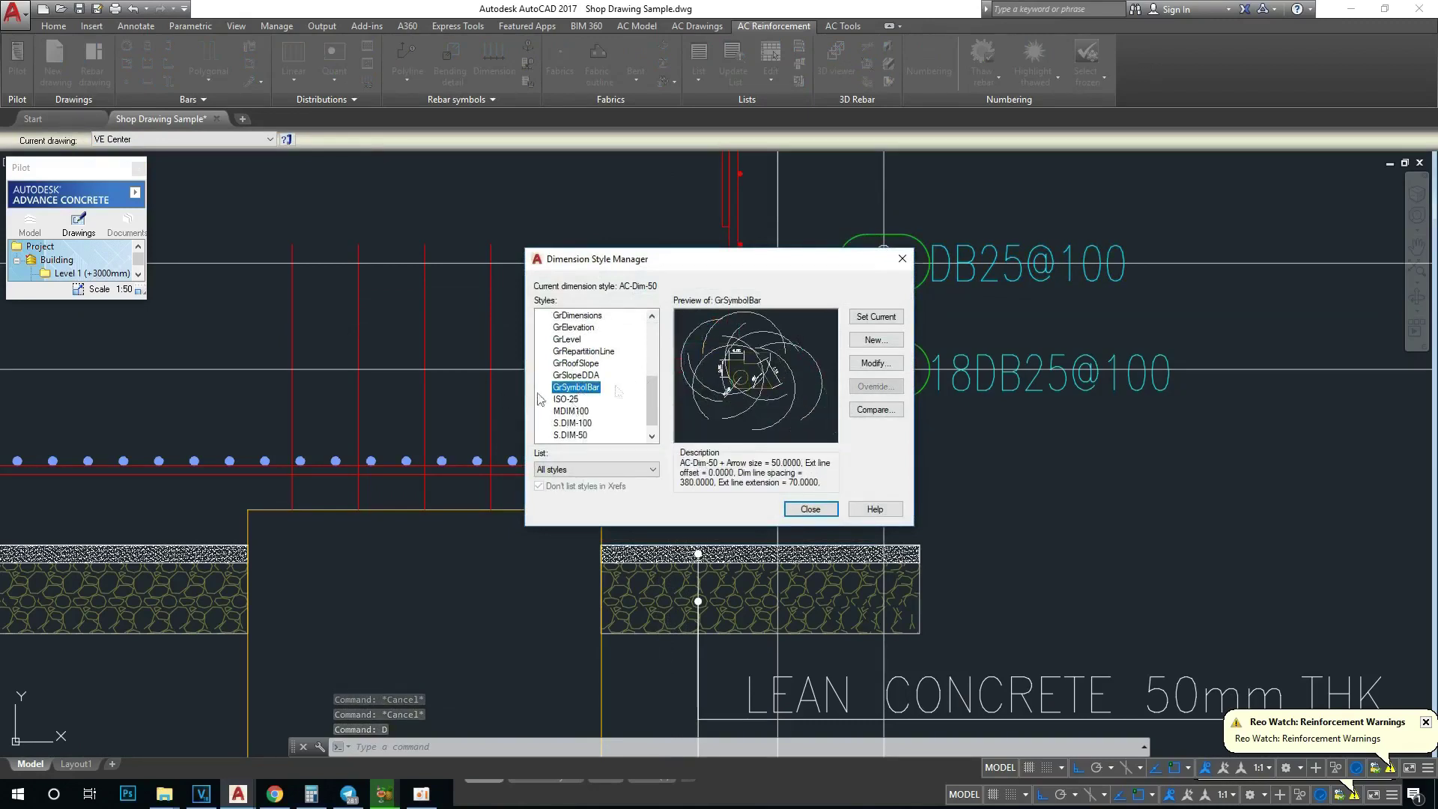
pyautogui.rightClick(579, 392)
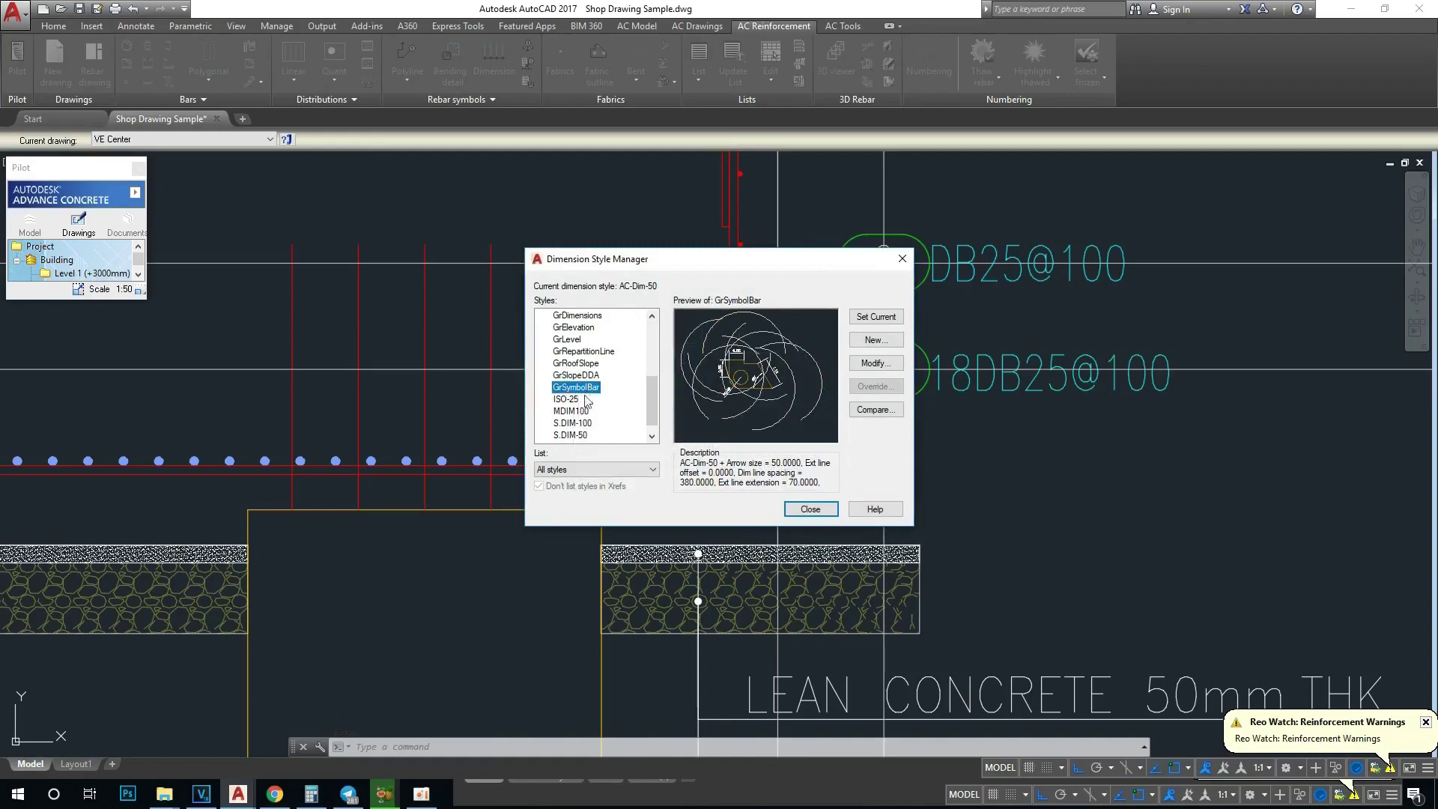
pyautogui.click(874, 341)
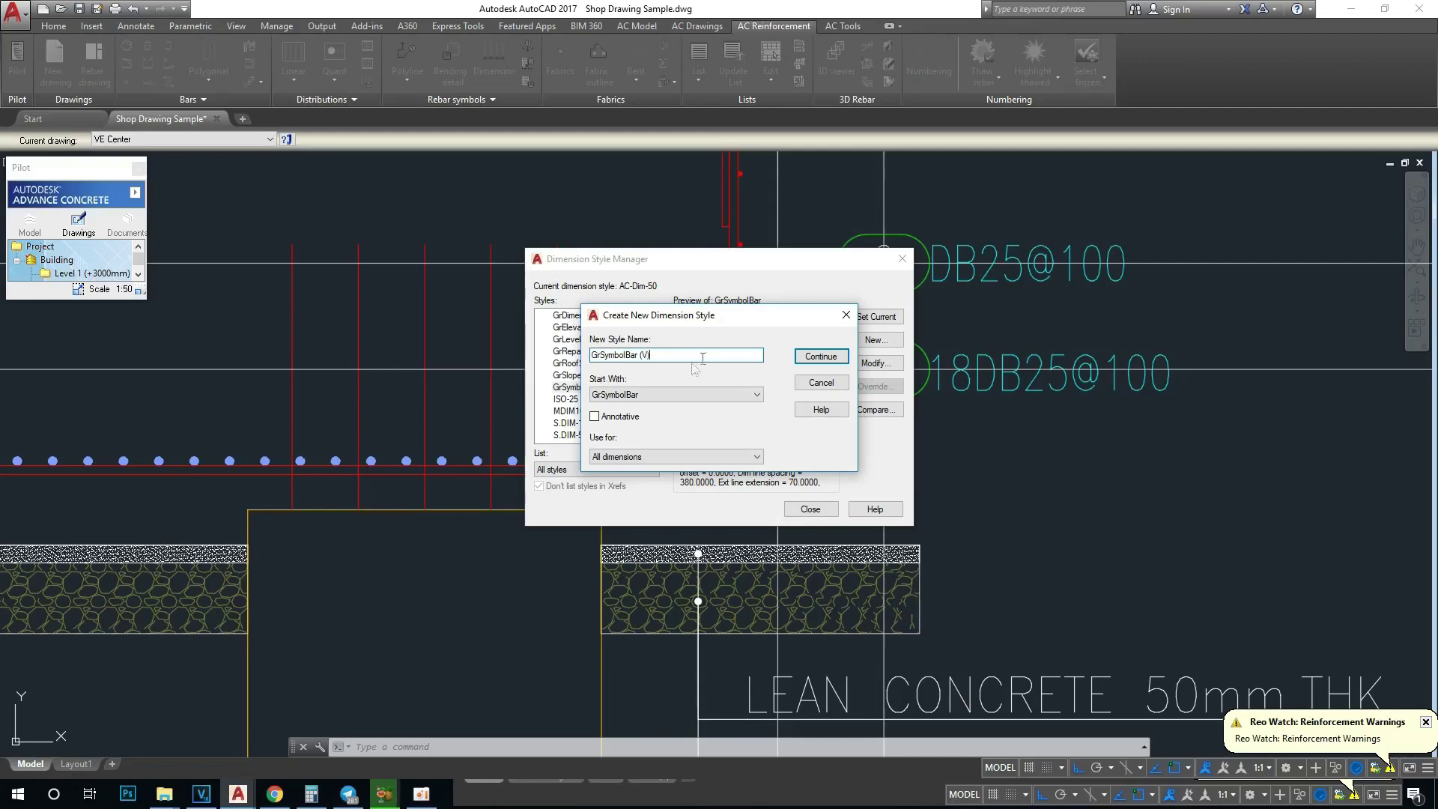
pyautogui.click(819, 357)
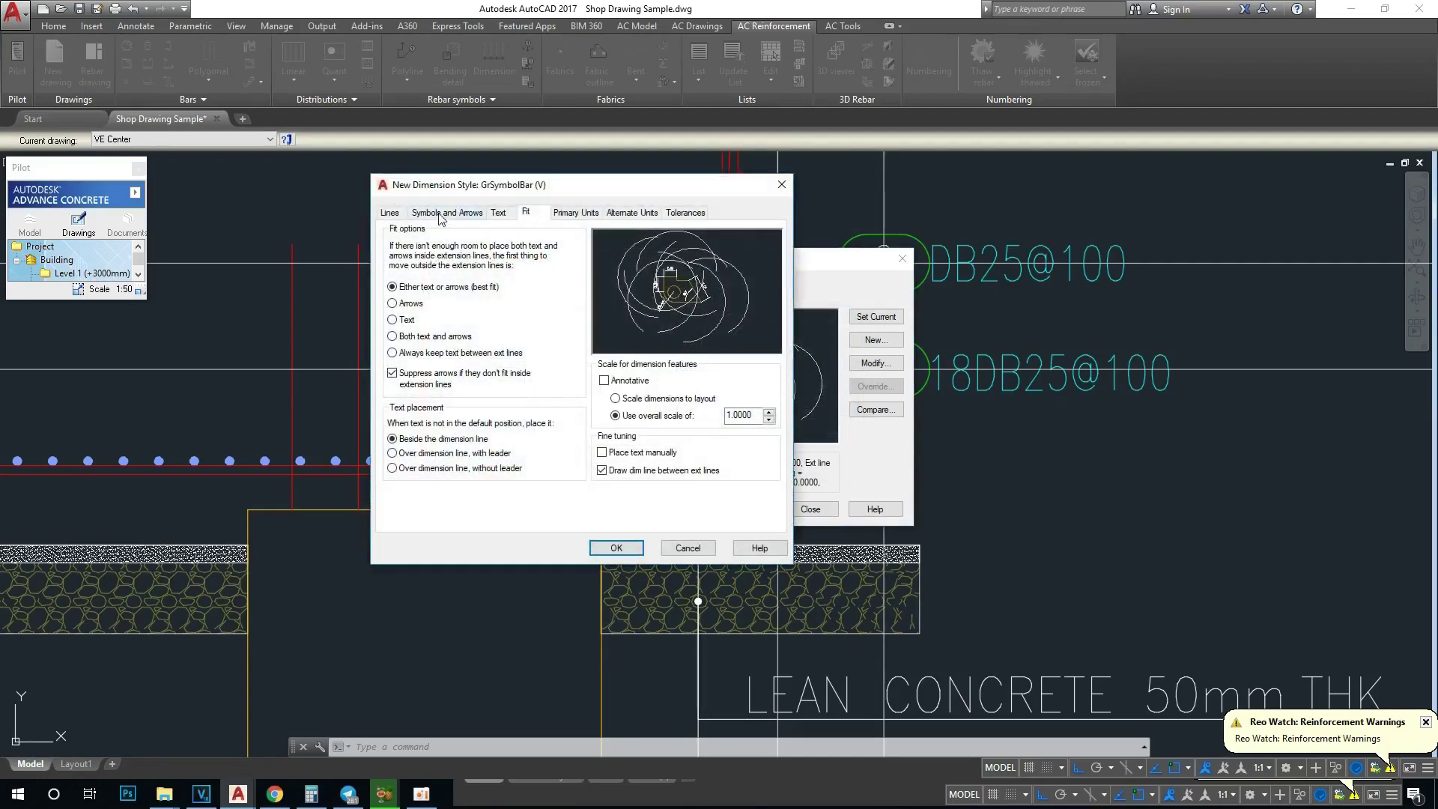
pyautogui.click(440, 216)
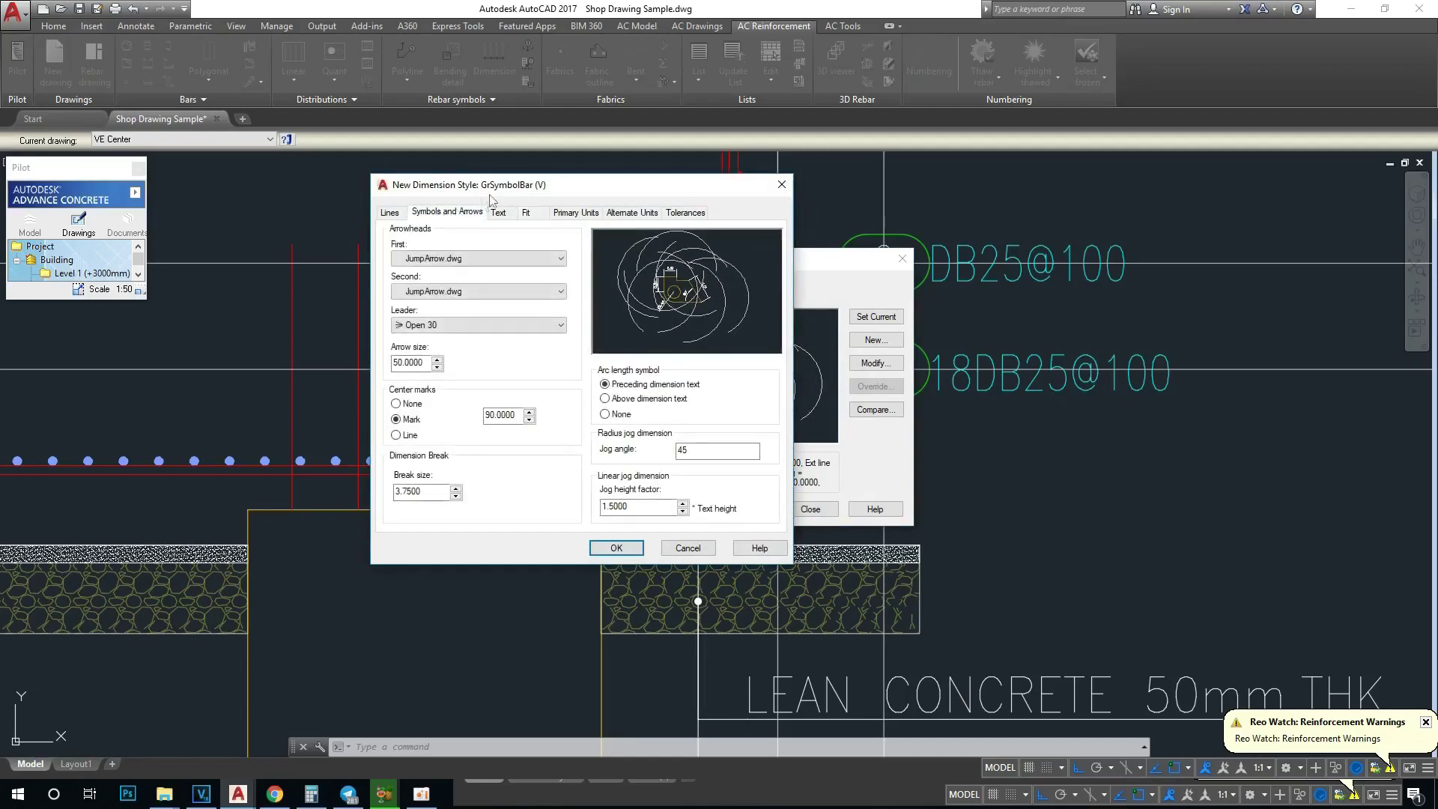
pyautogui.click(434, 326)
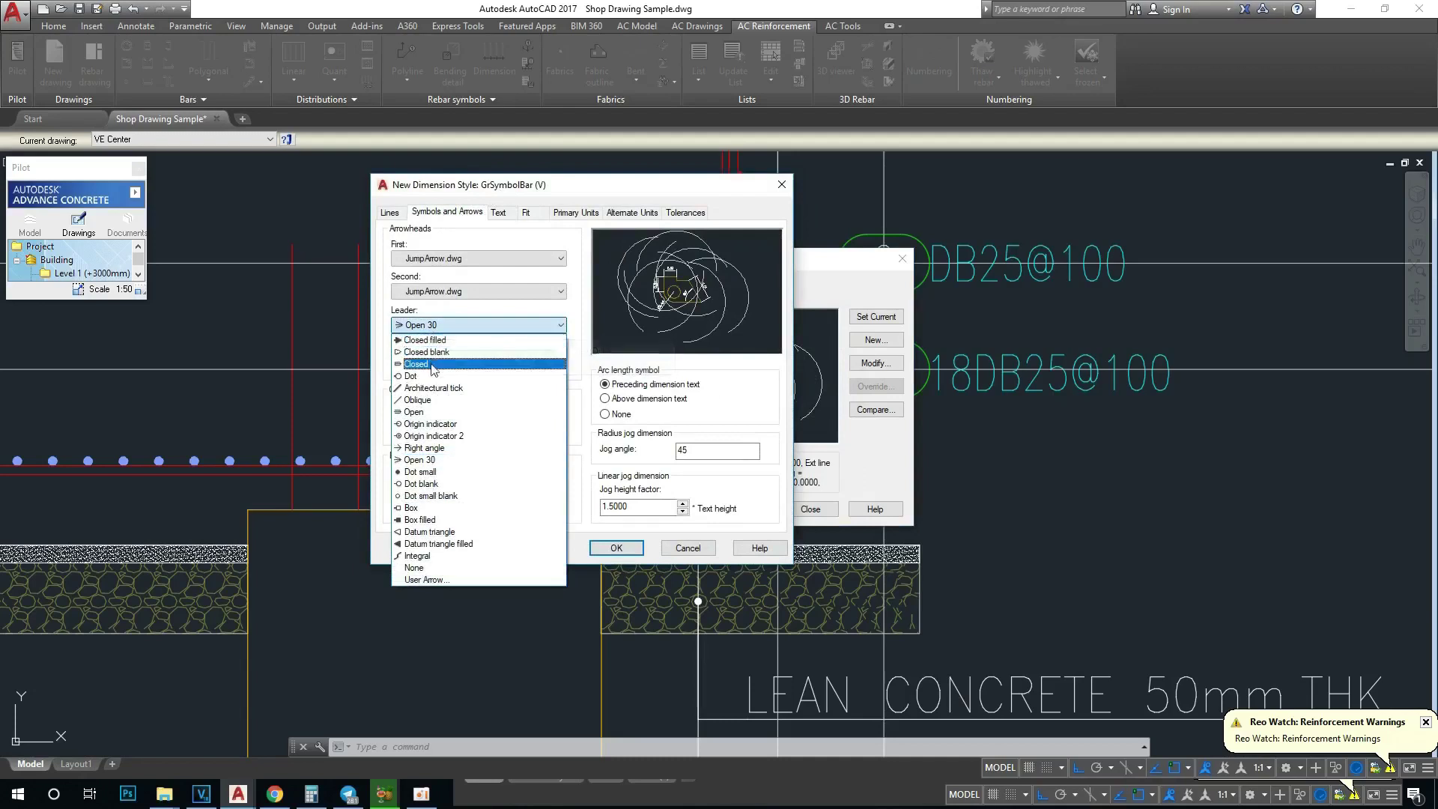
pyautogui.click(433, 487)
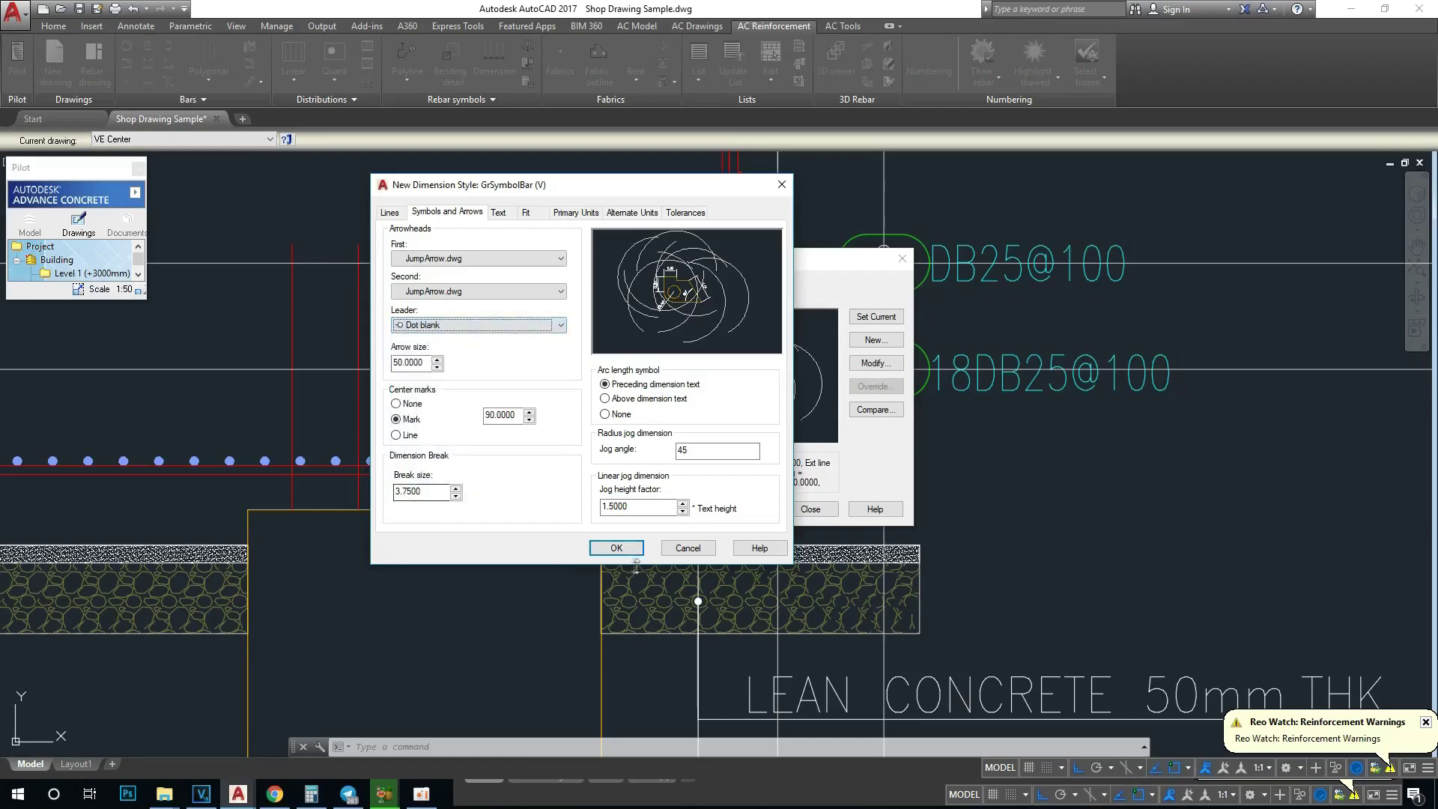
pyautogui.click(618, 549)
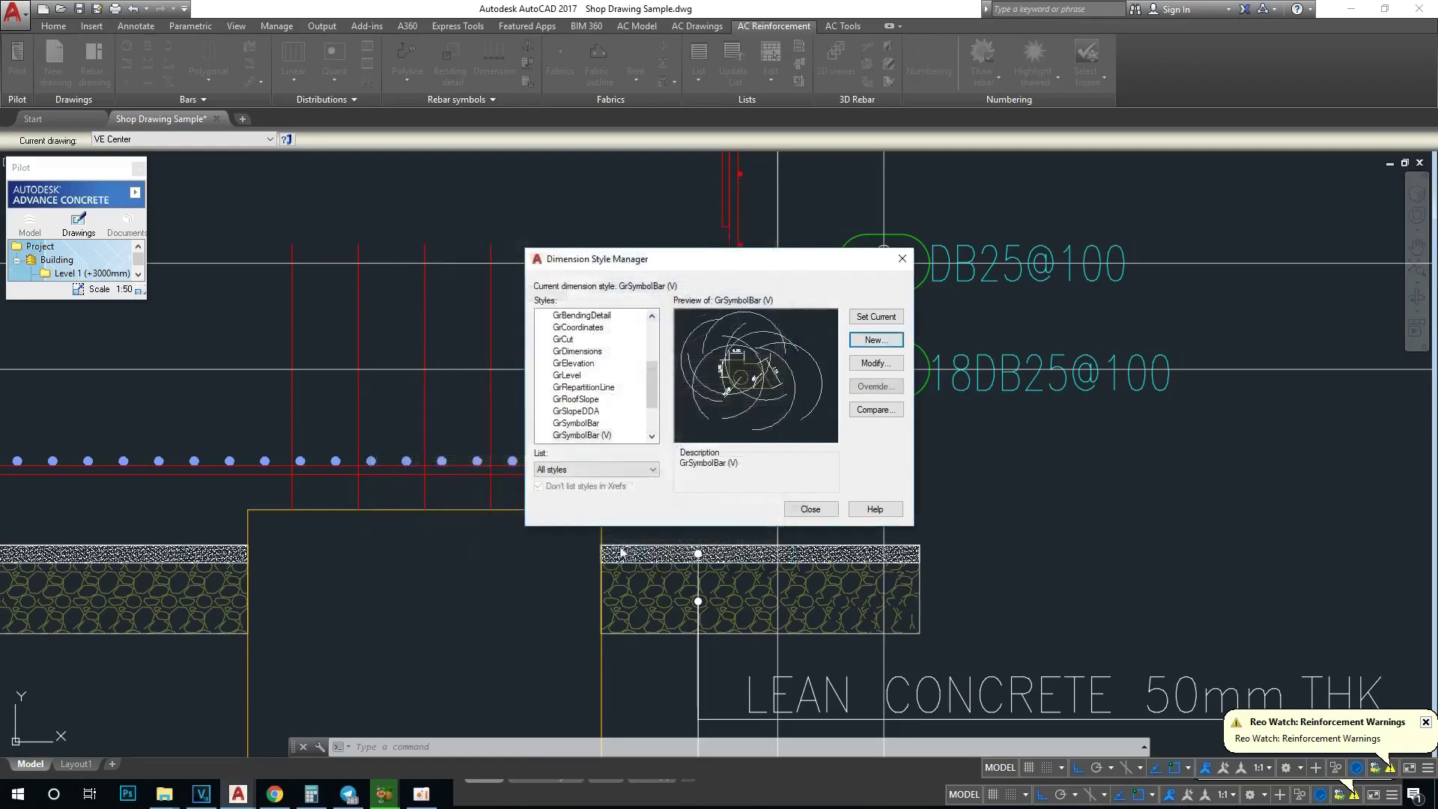
pyautogui.click(810, 510)
pyautogui.moveTo(648, 330); pyautogui.dragTo(658, 385, button='middle')
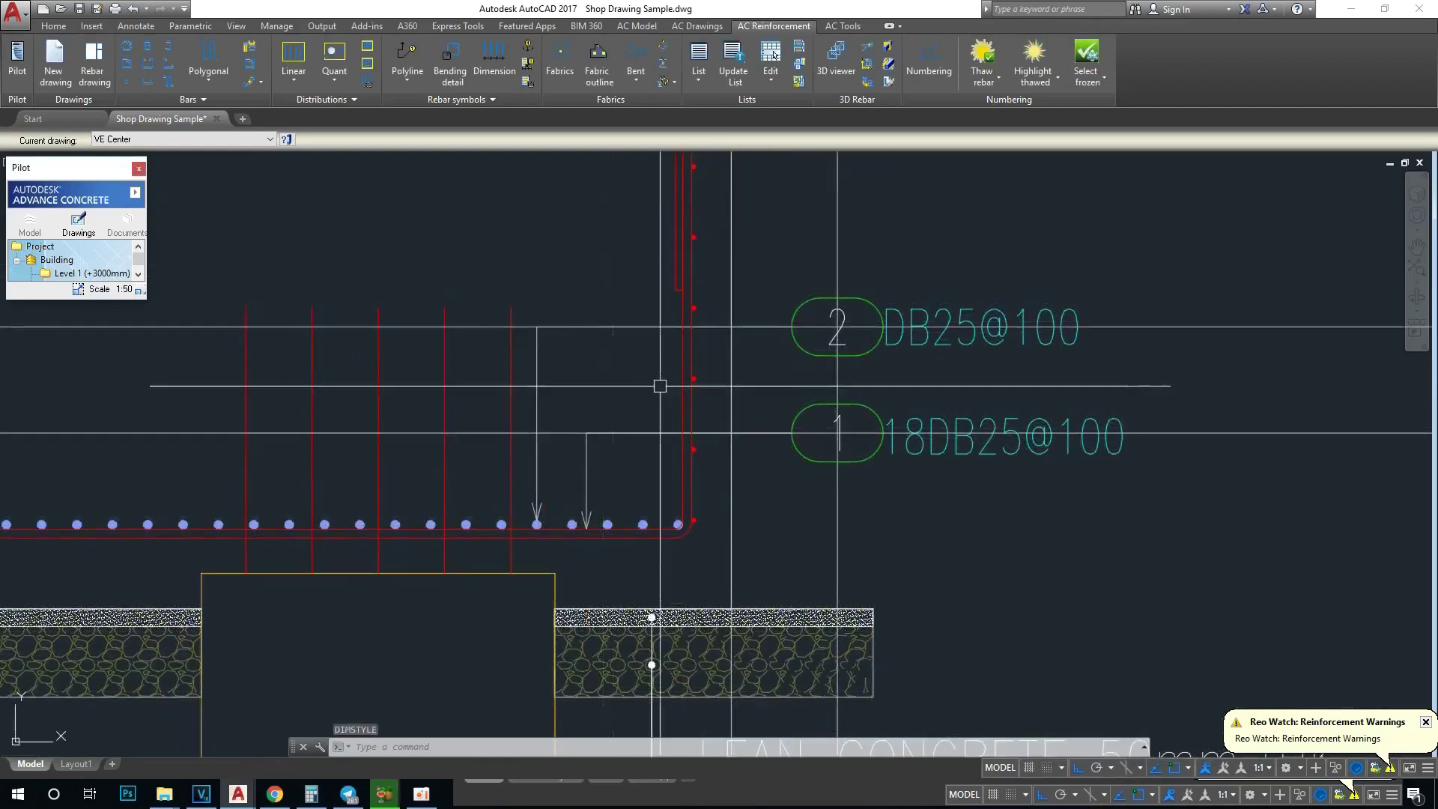
# Step: Set bar mark 2's line and arrow style to GrSymbolBar (V)
pyautogui.click(675, 326)
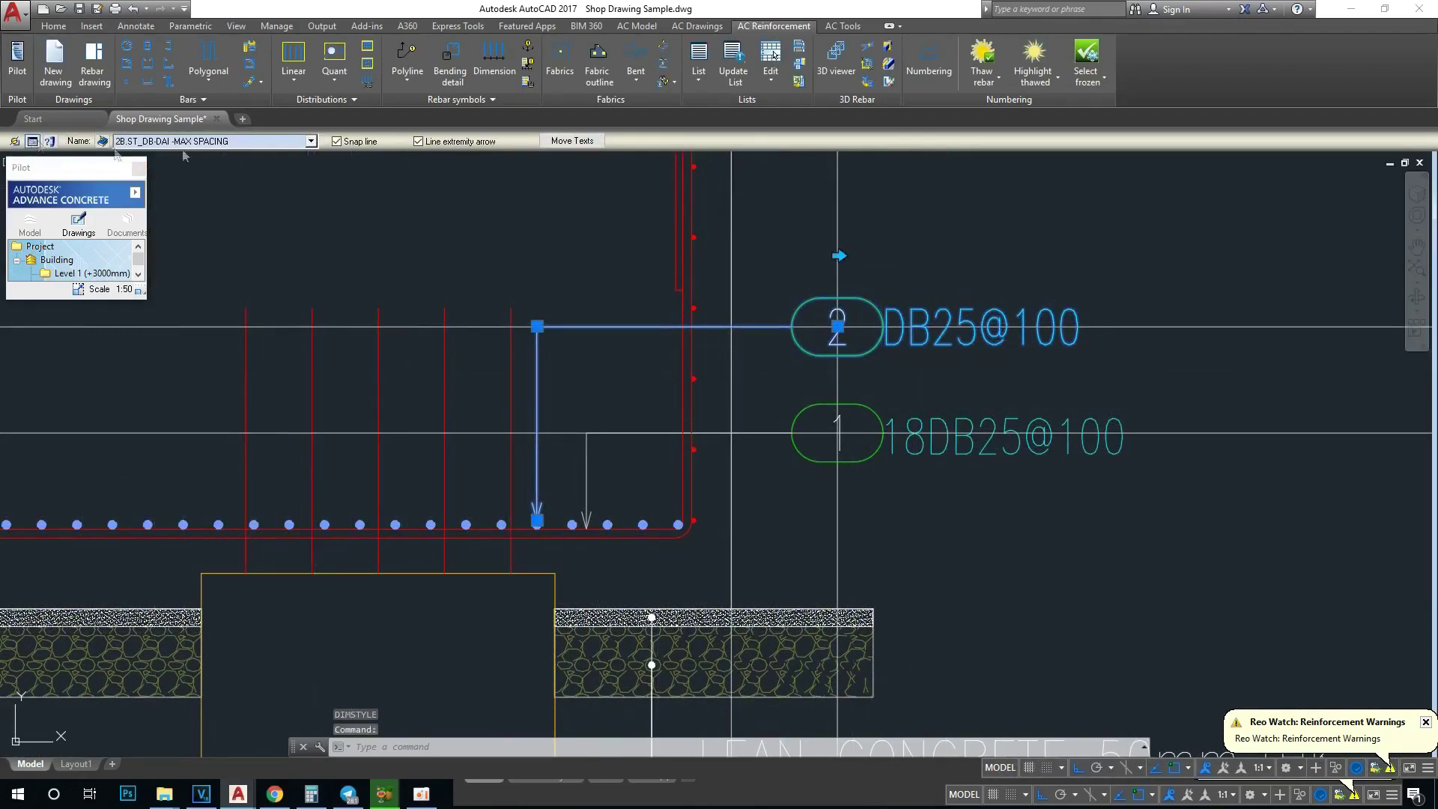
pyautogui.click(627, 466)
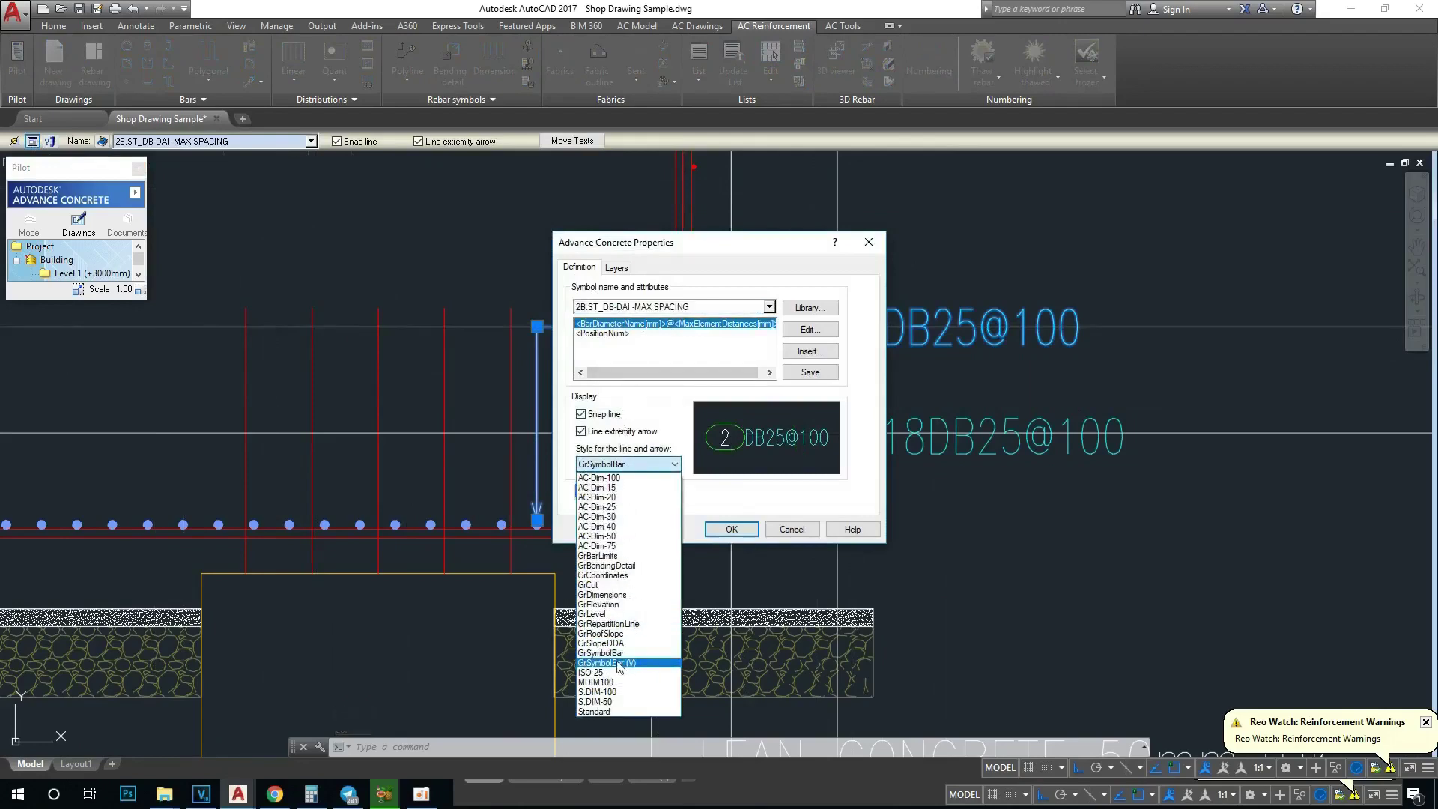
pyautogui.click(618, 664)
pyautogui.click(732, 530)
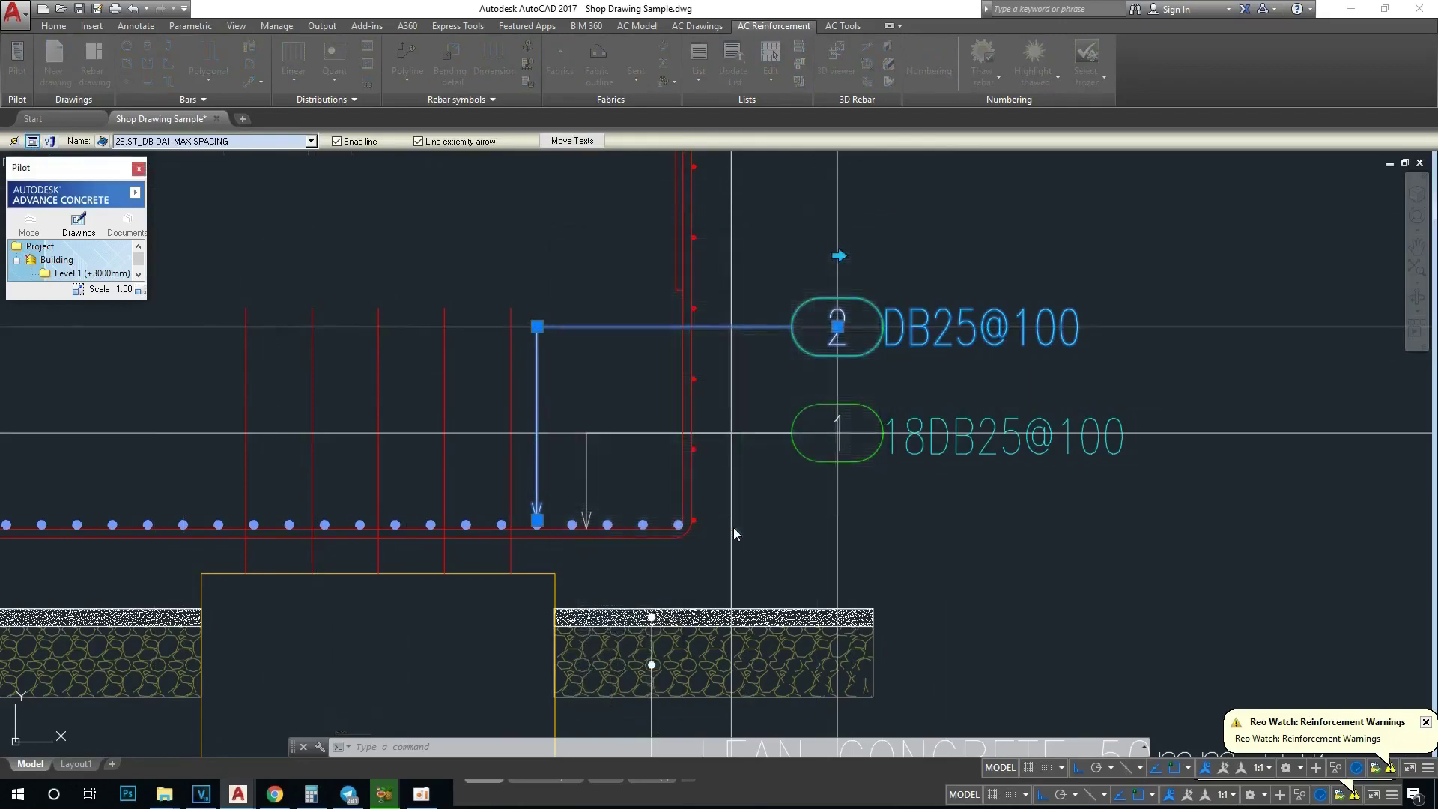
# Step: Deselect mark 2 and pan to centre the bar marks on Section B-B
pyautogui.scroll(4, 537, 524)
pyautogui.press('Escape')
pyautogui.press('Escape')
pyautogui.scroll(2, 524, 536)
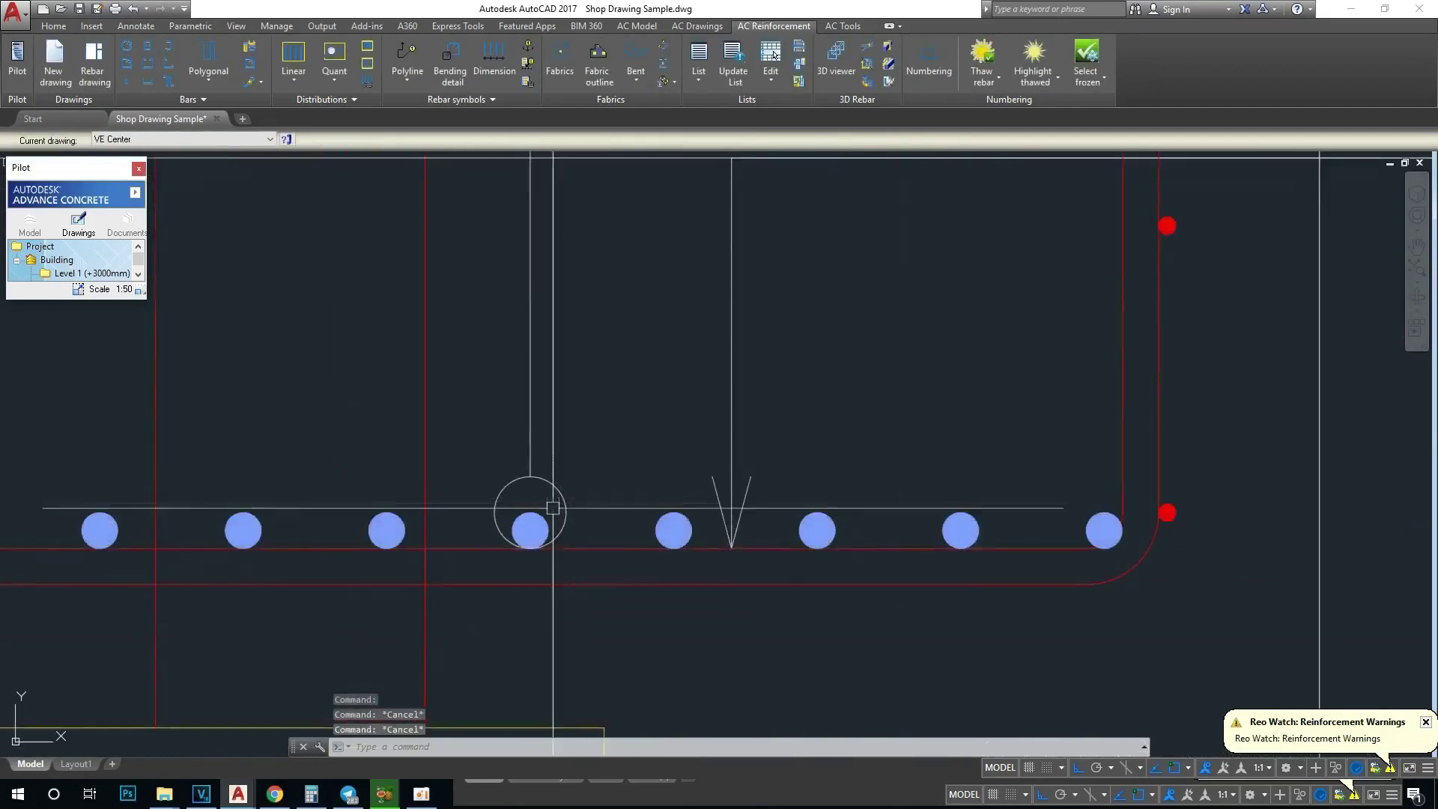
pyautogui.scroll(-2, 537, 525)
pyautogui.scroll(-1, 537, 488)
pyautogui.scroll(1, 531, 485)
pyautogui.scroll(-4, 533, 490)
pyautogui.scroll(-1, 690, 417)
pyautogui.scroll(-1, 648, 440)
pyautogui.moveTo(648, 440); pyautogui.dragTo(506, 475, button='middle')
pyautogui.click(903, 550)
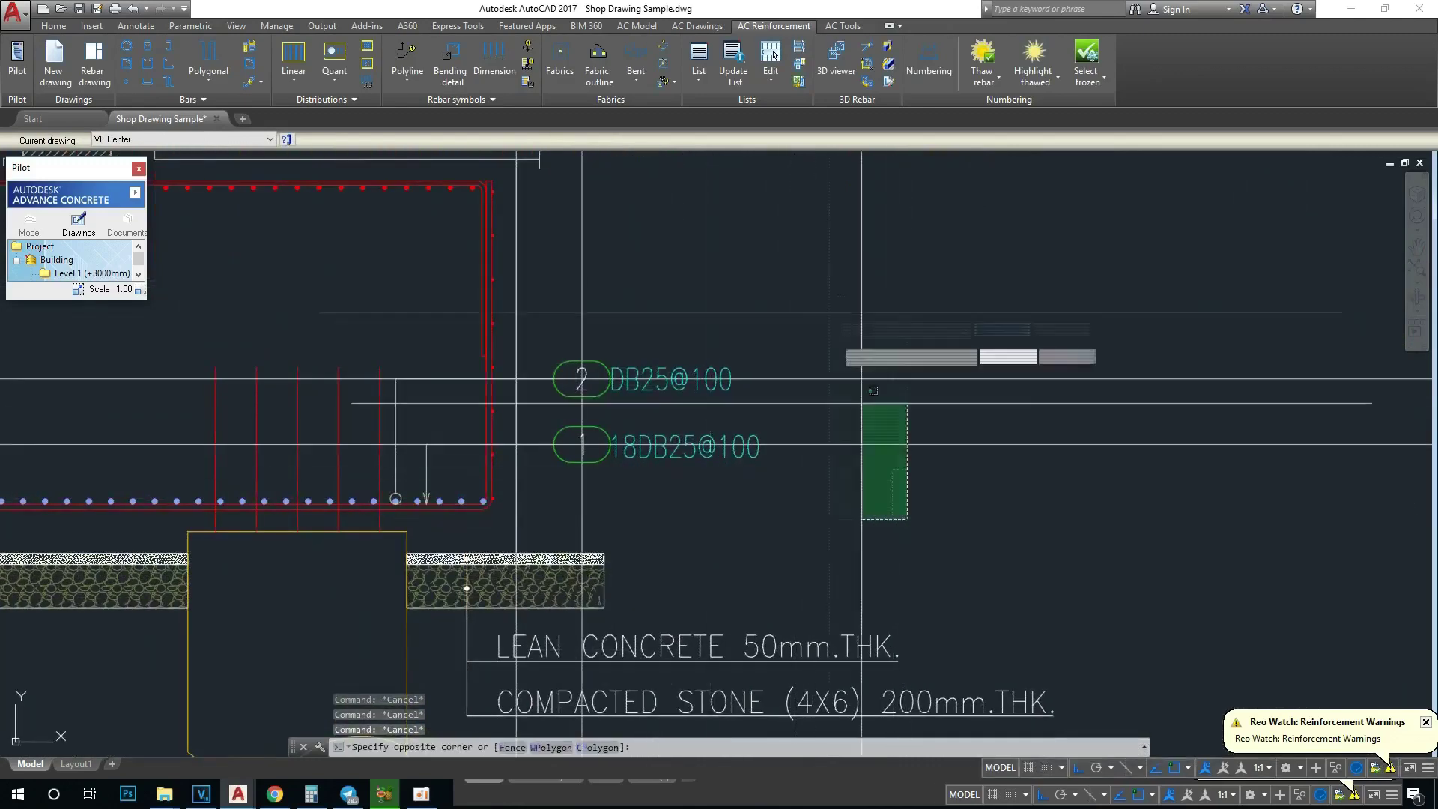
pyautogui.click(829, 312)
pyautogui.press('Escape')
pyautogui.click(888, 540)
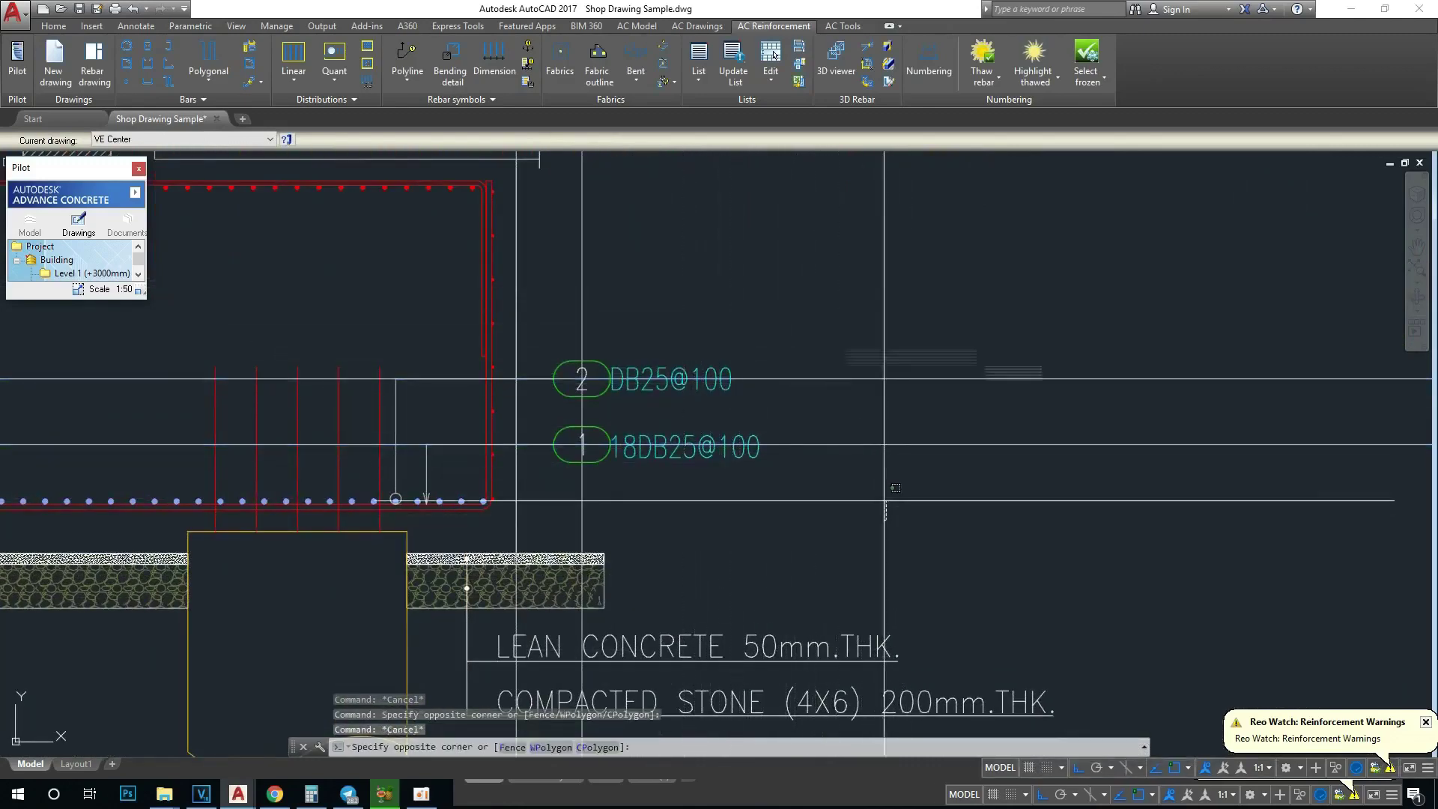
pyautogui.click(829, 310)
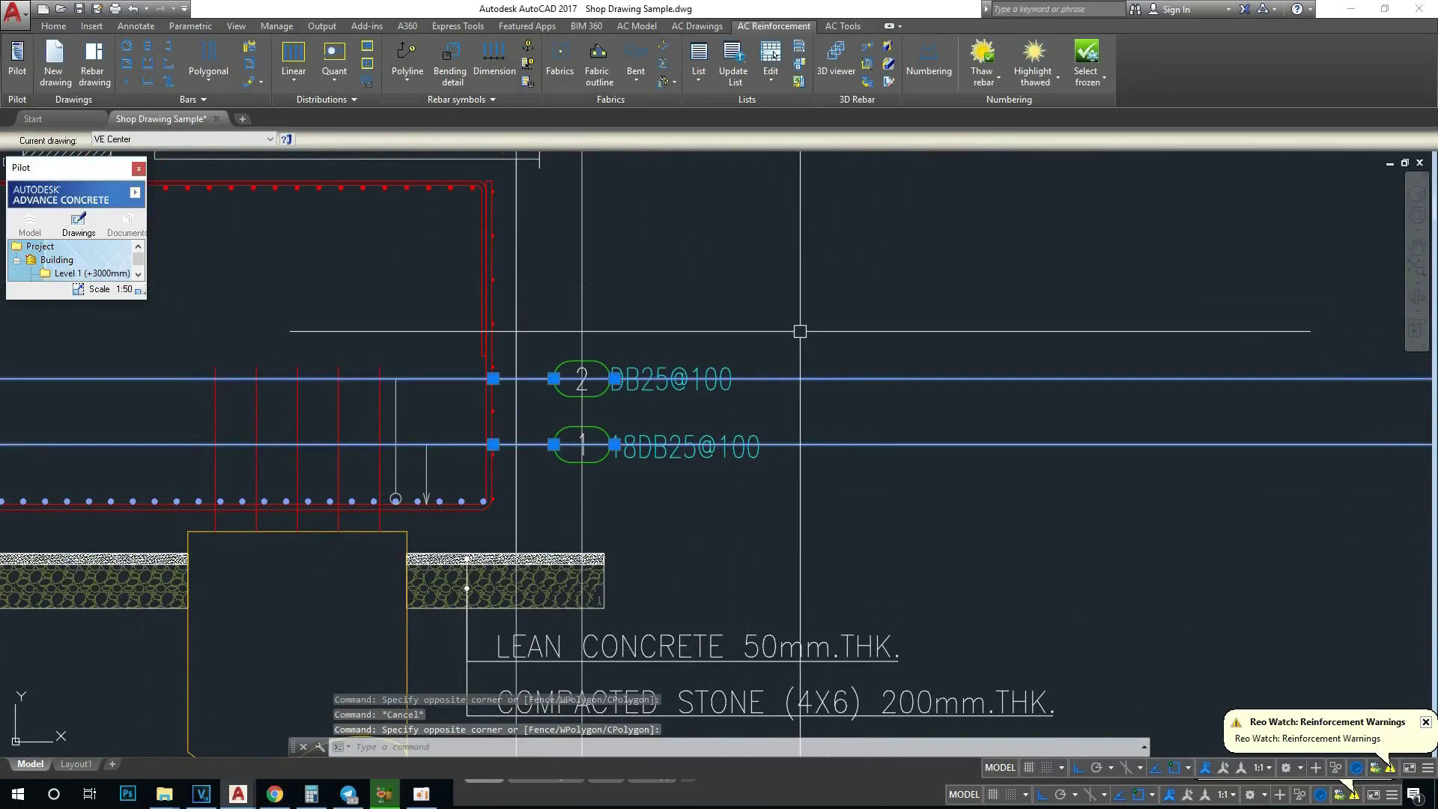
pyautogui.write('E')
pyautogui.press('Return')
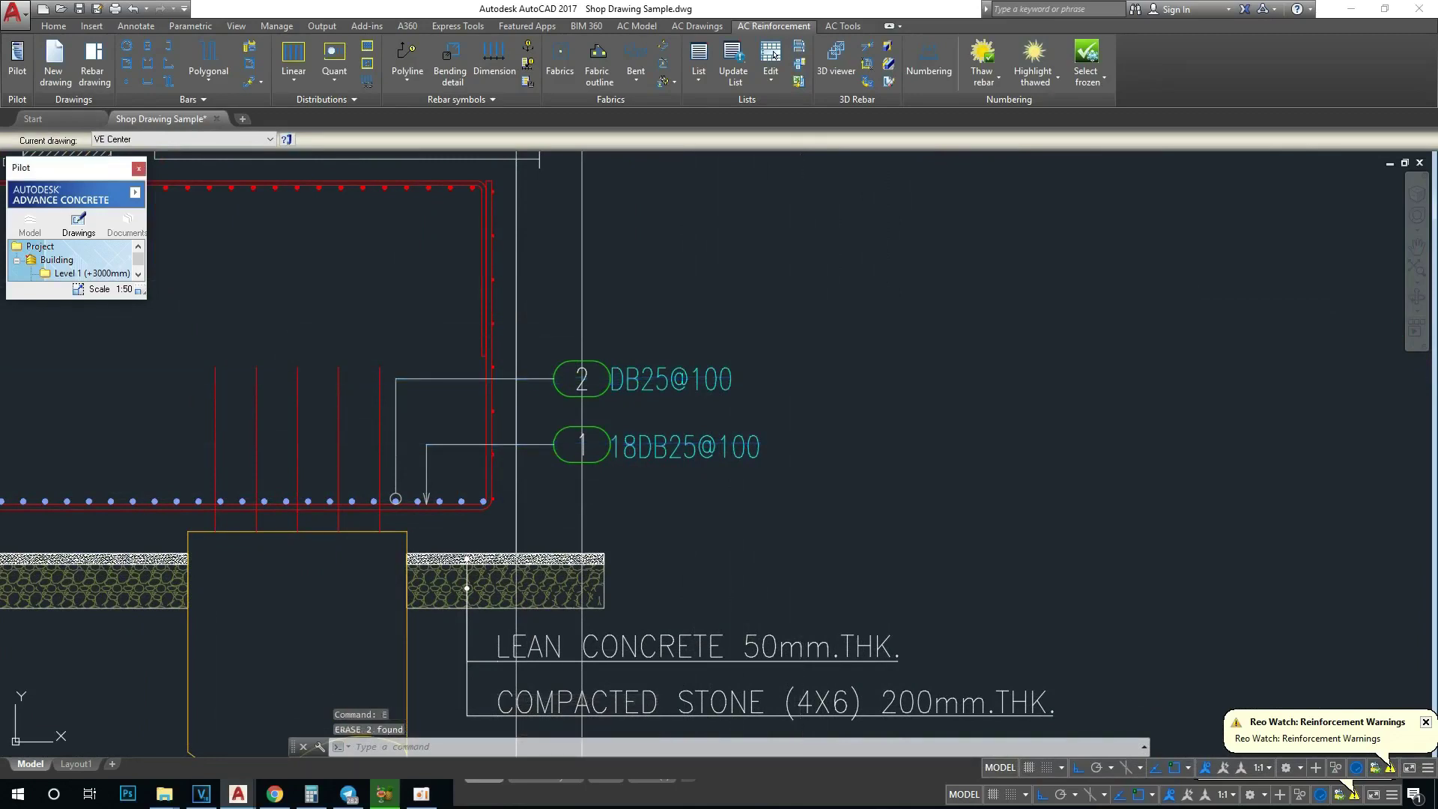
pyautogui.hotkey('ctrl', 'z')
pyautogui.write('co')
pyautogui.press('Return')
pyautogui.click(820, 379)
pyautogui.press('Return')
pyautogui.click(820, 444)
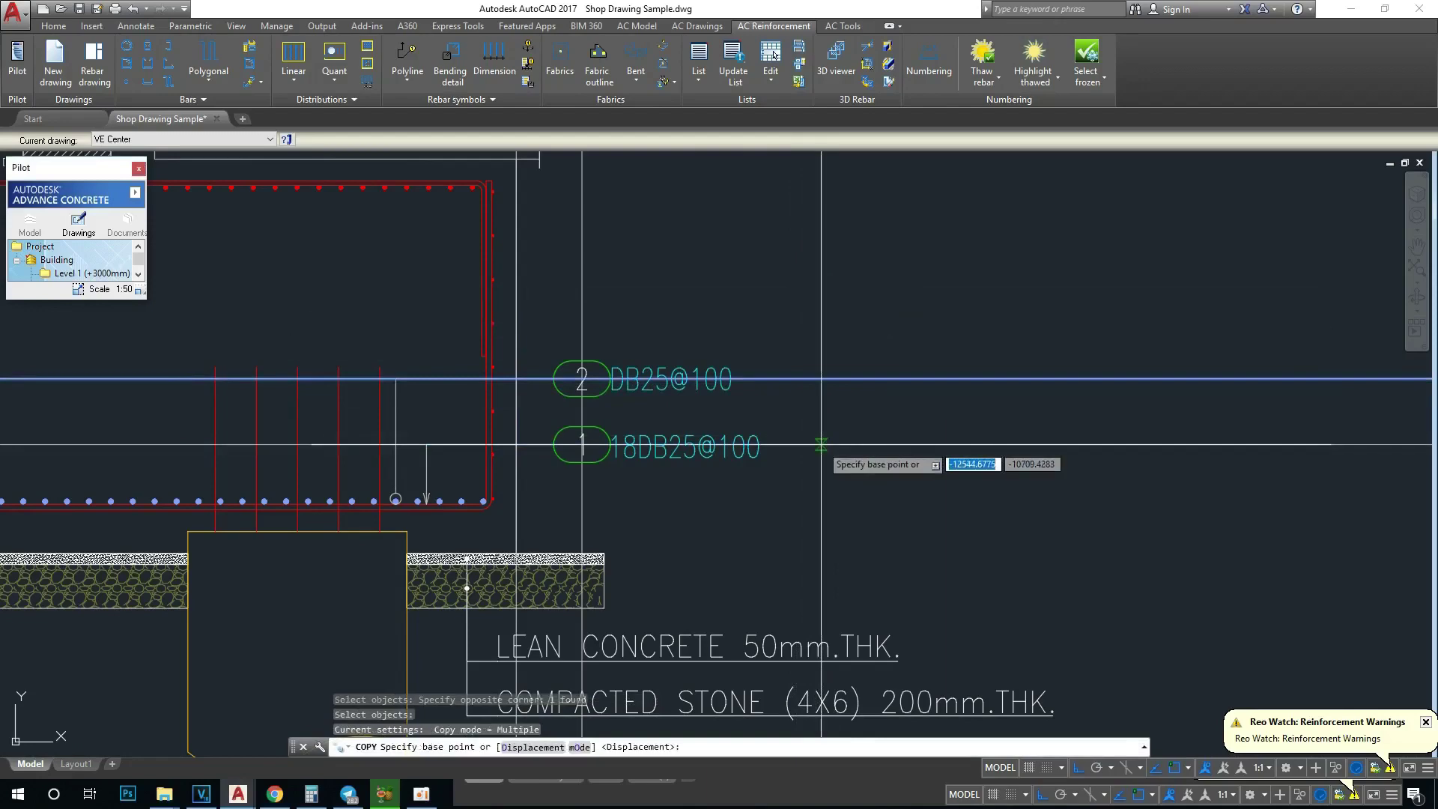
pyautogui.click(824, 379)
pyautogui.press('Escape')
pyautogui.moveTo(487, 367); pyautogui.dragTo(563, 373, button='middle')
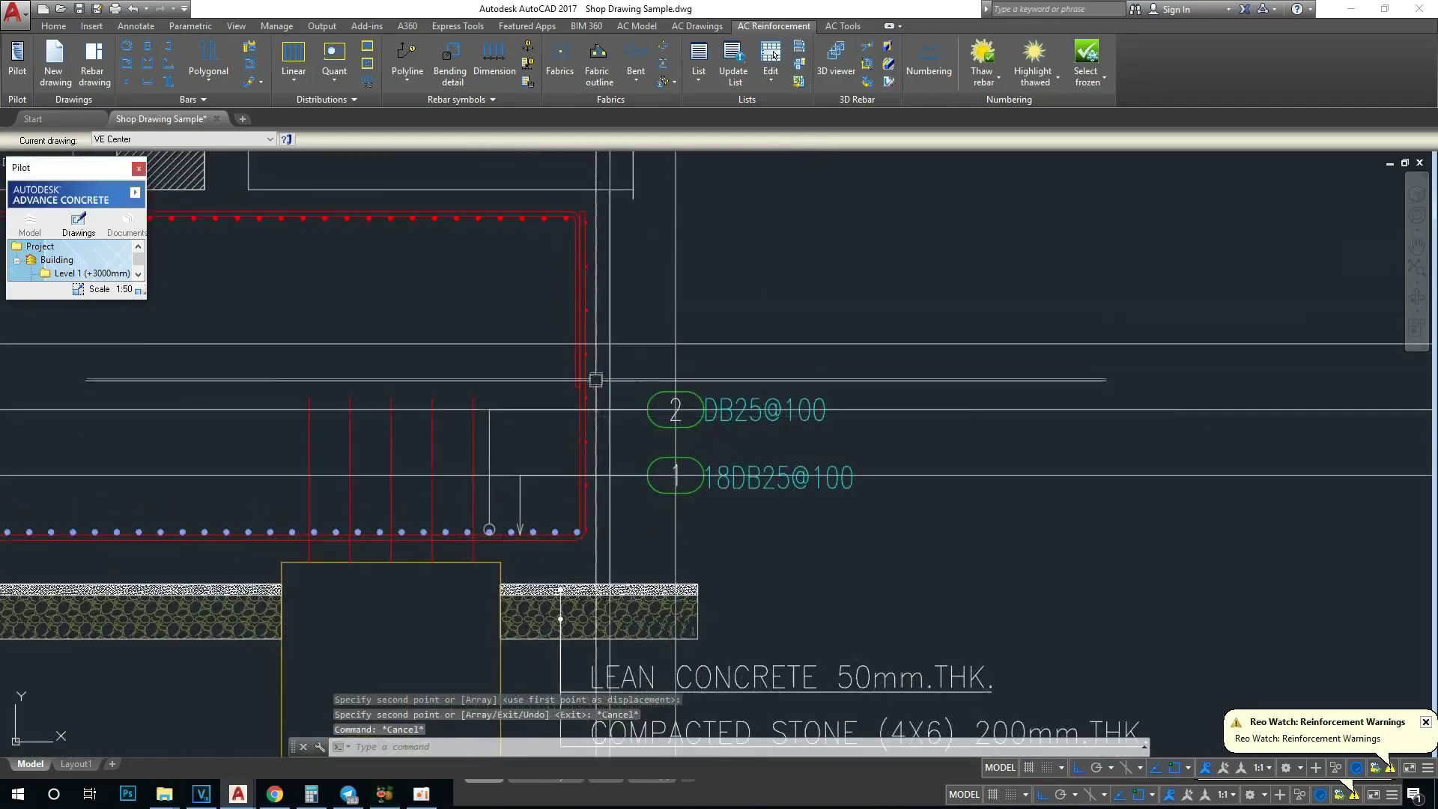
pyautogui.scroll(3, 592, 409)
pyautogui.scroll(3, 591, 391)
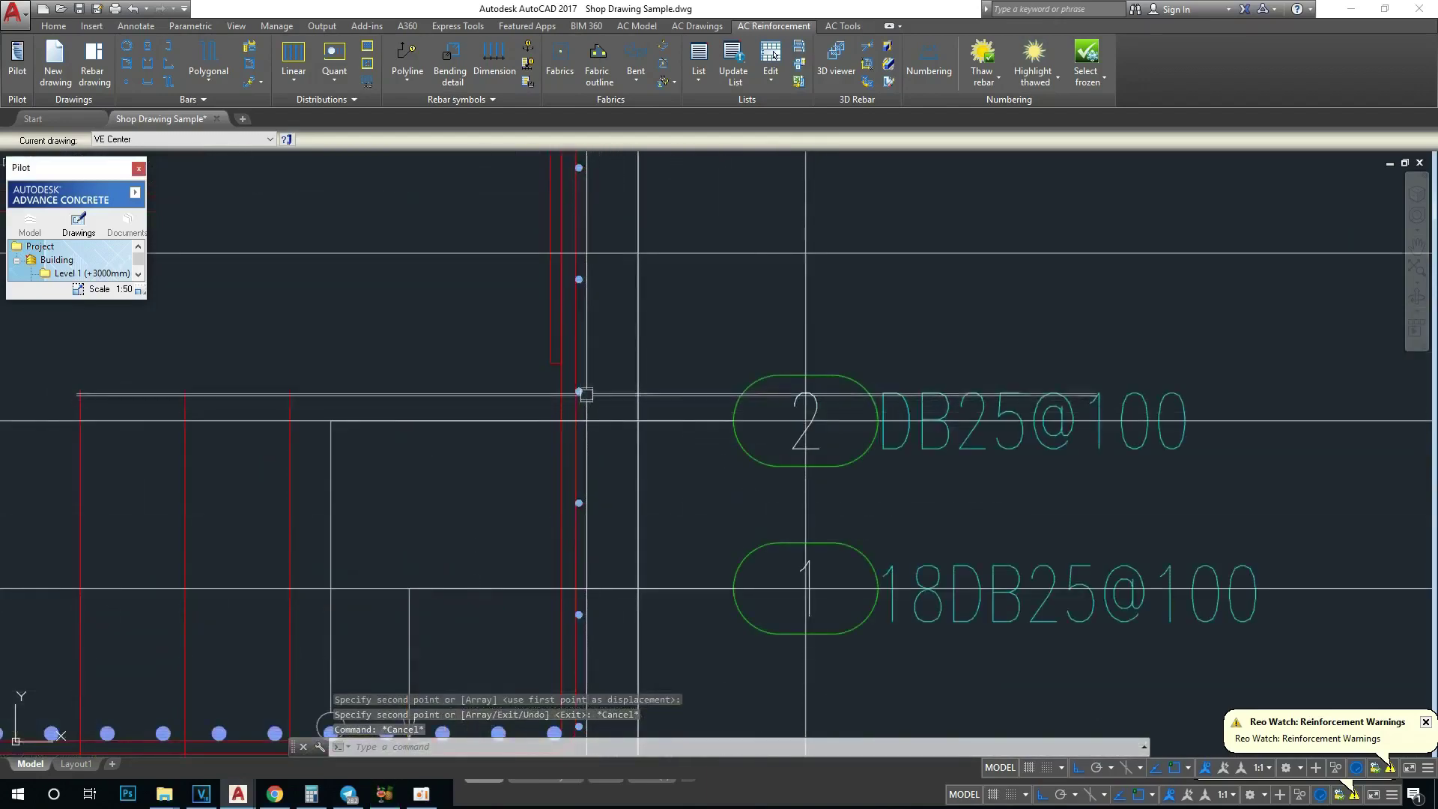
pyautogui.scroll(-3, 585, 382)
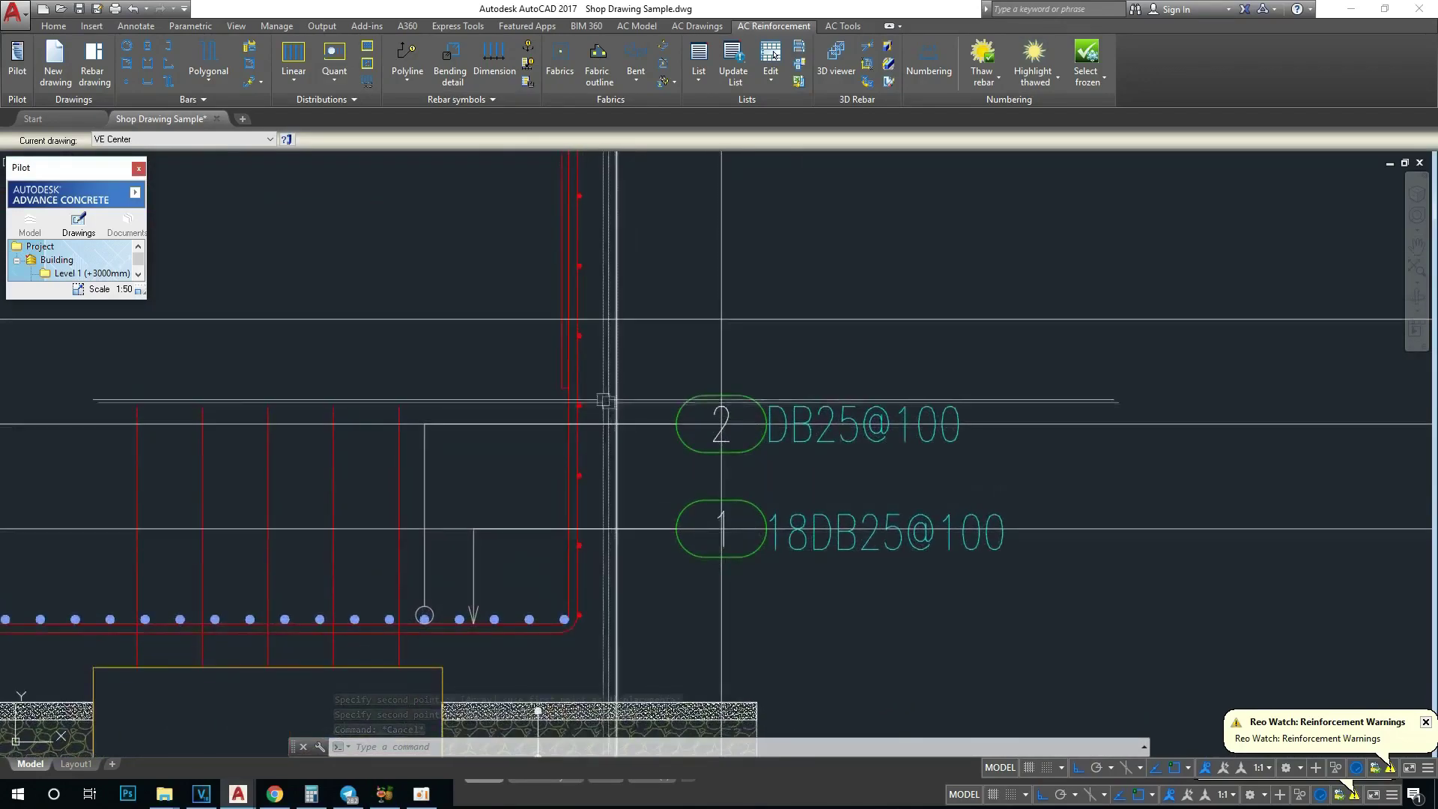
pyautogui.scroll(-2, 495, 367)
pyautogui.moveTo(523, 325)
pyautogui.mouseDown(button='middle')
pyautogui.moveTo(656, 389)
pyautogui.moveTo(591, 403)
pyautogui.mouseUp(button='middle')
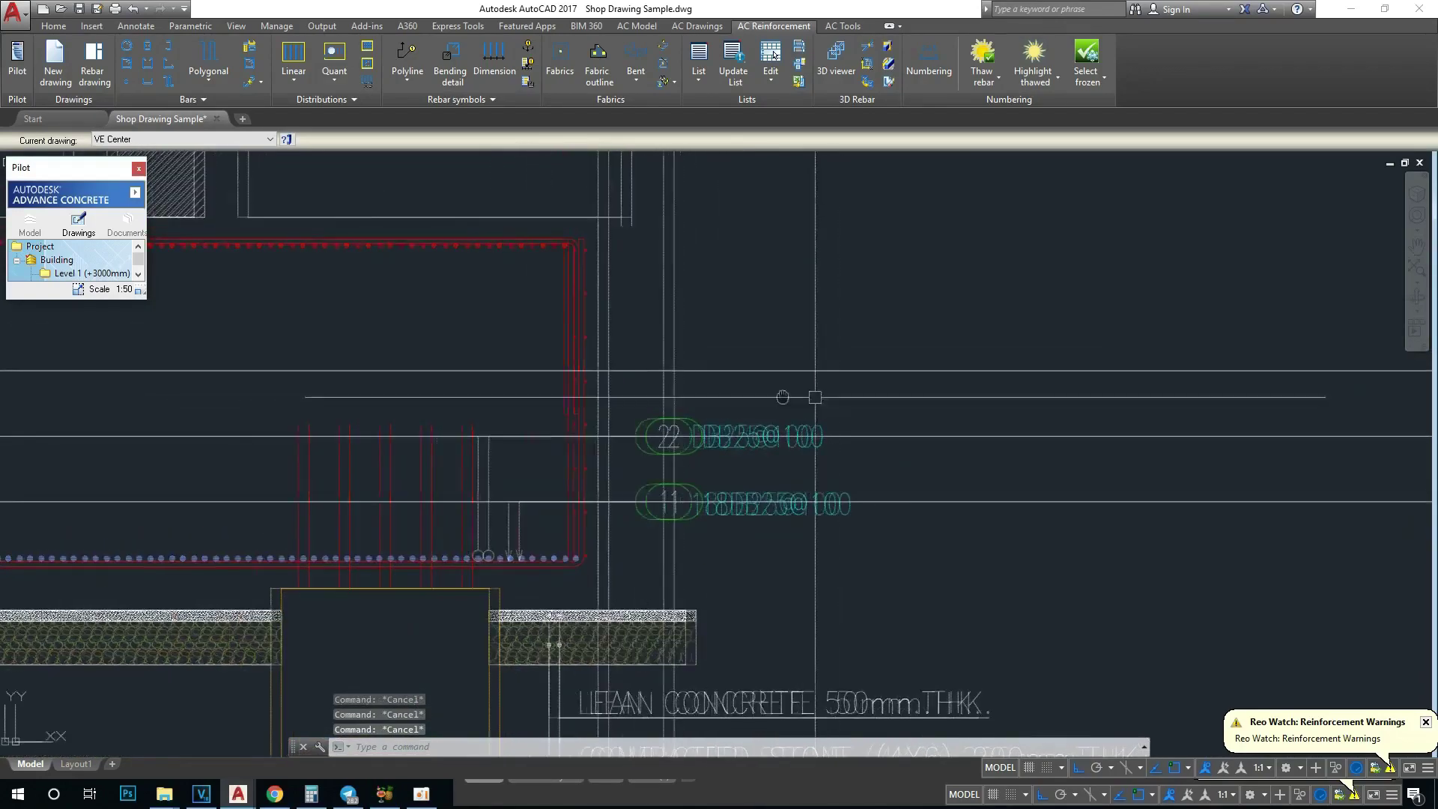
# Step: Place a single bar-mark symbol 5 for the side bar distribution above mark 2
pyautogui.click(409, 51)
pyautogui.click(420, 80)
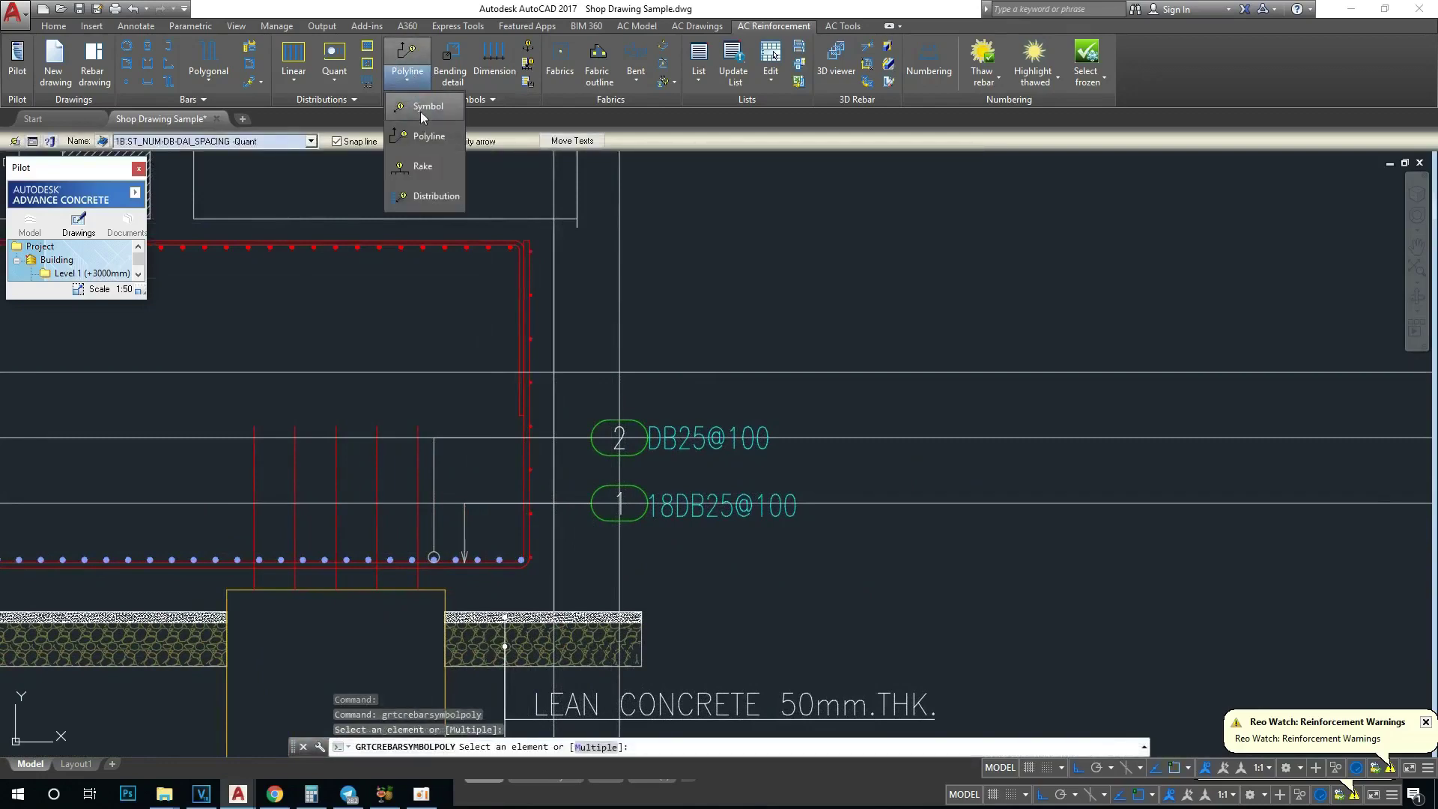
pyautogui.click(420, 110)
pyautogui.scroll(6, 535, 382)
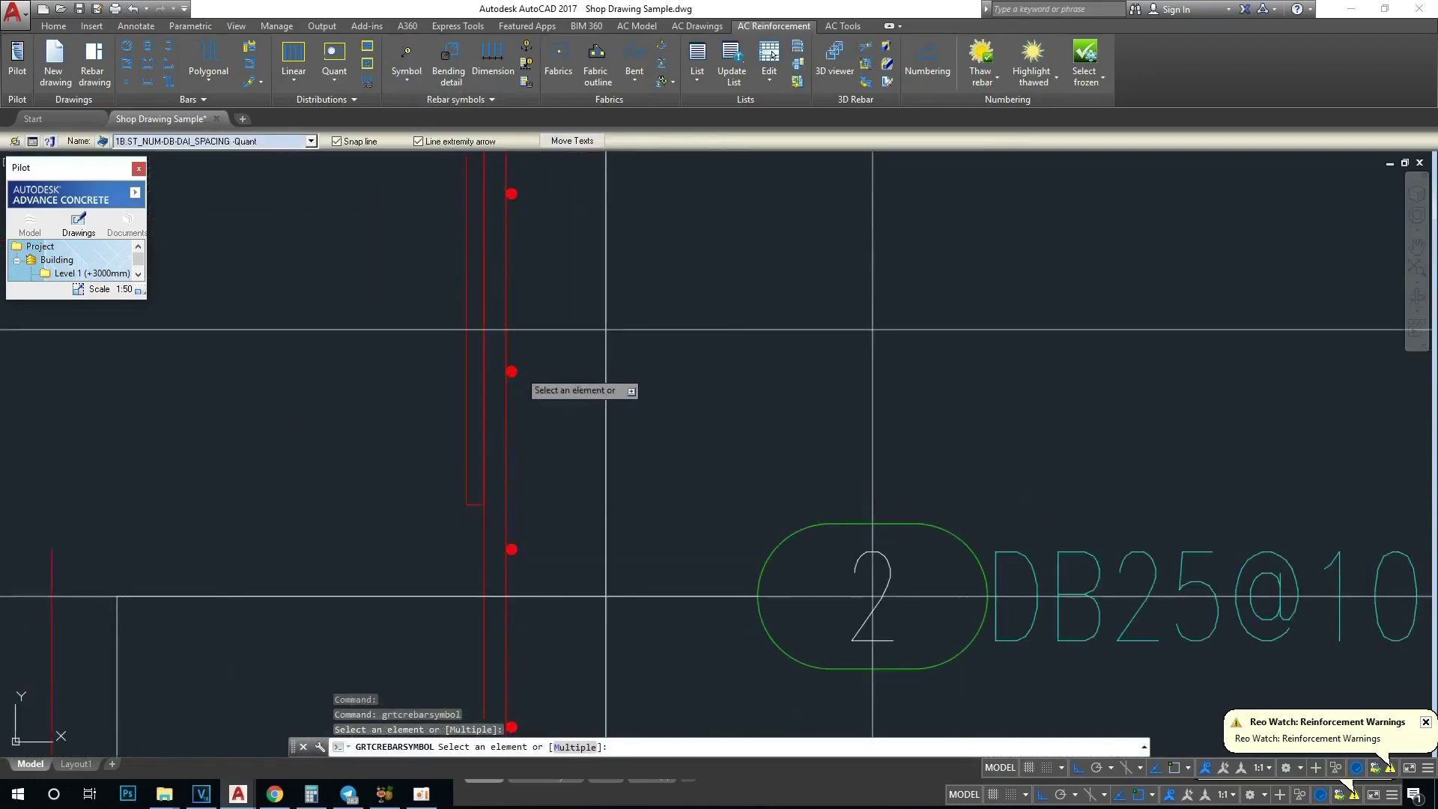
pyautogui.click(517, 371)
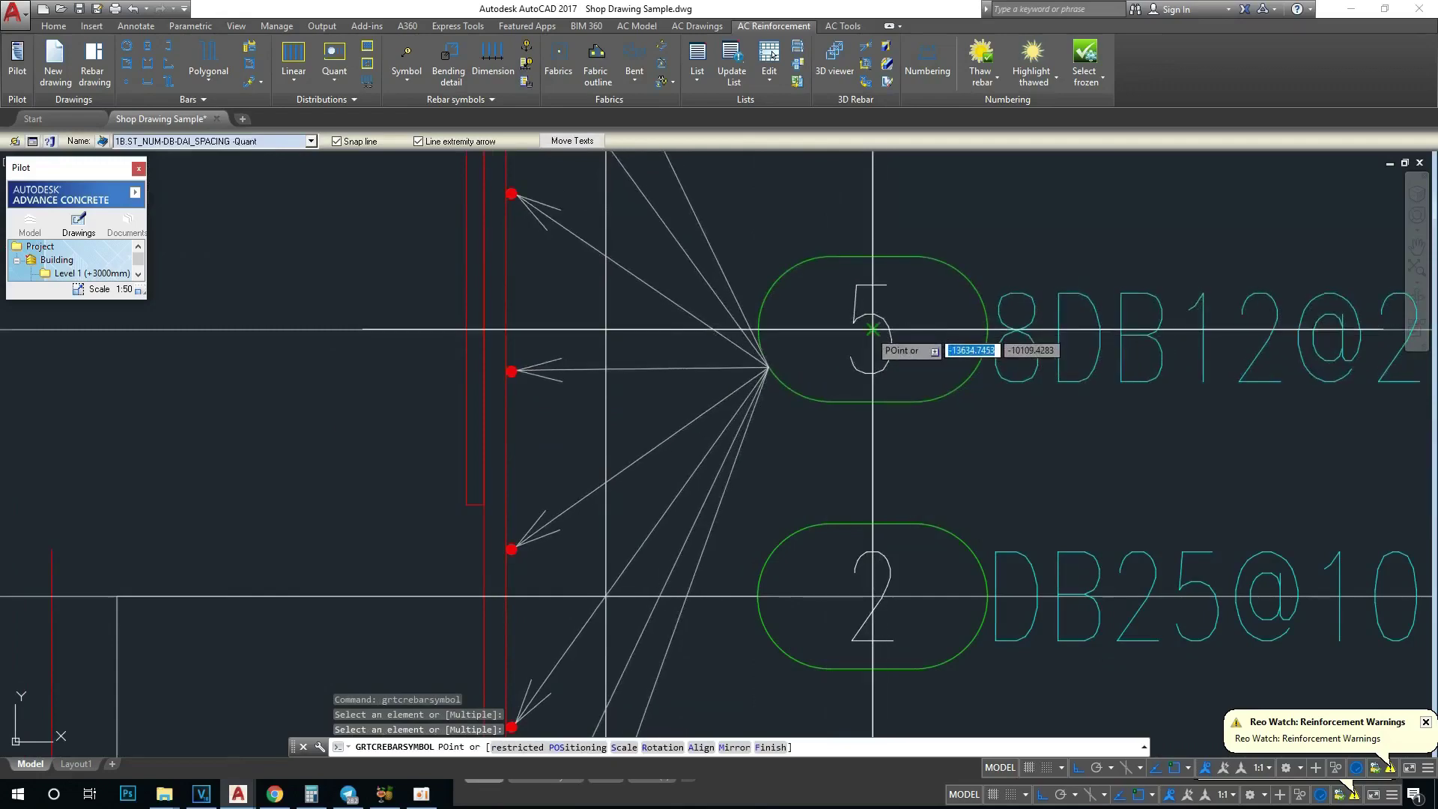
pyautogui.click(873, 329)
pyautogui.scroll(-4, 682, 367)
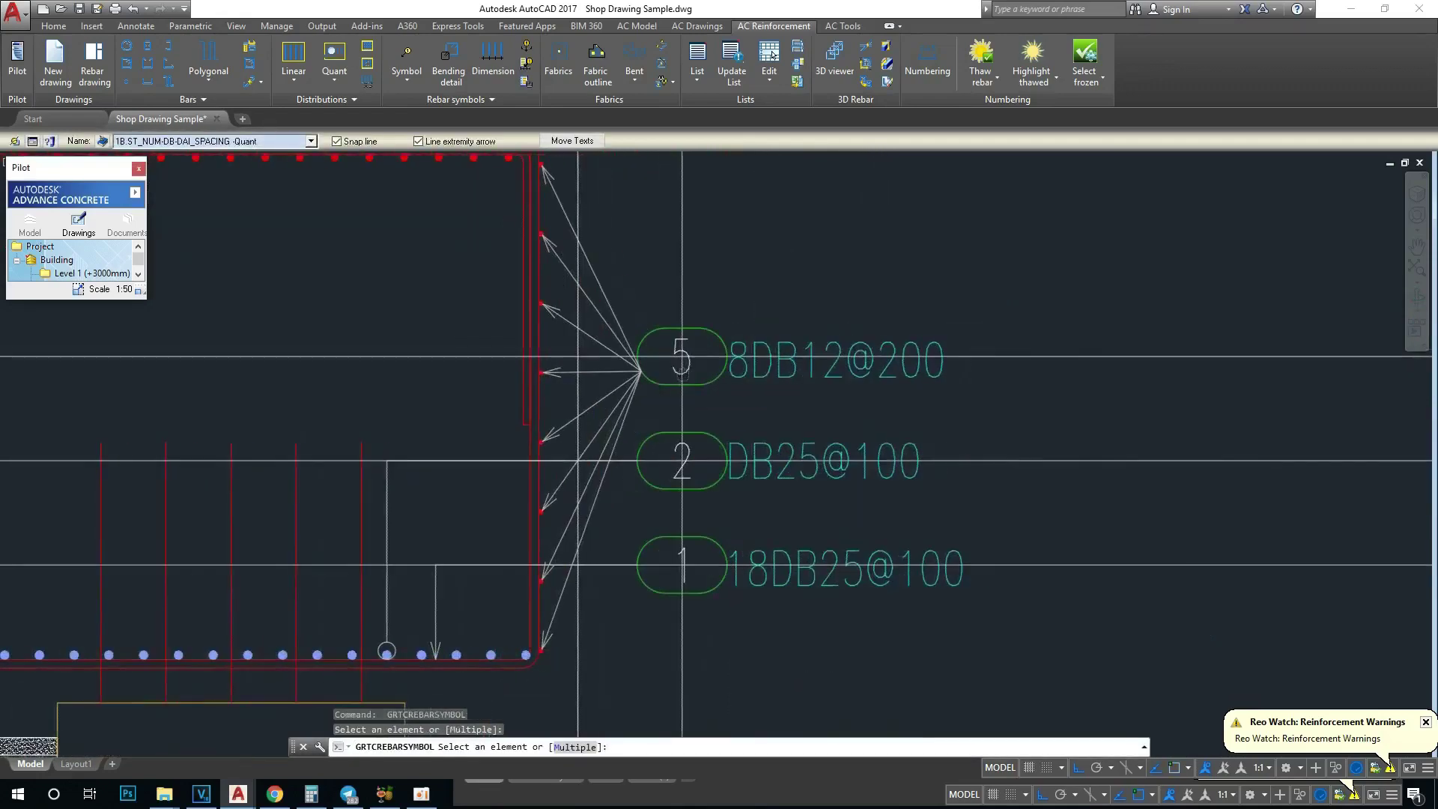
pyautogui.press('Escape')
# Step: Retarget symbol 5 to one individual side bar using Select targets > sub-entity
pyautogui.click(716, 333)
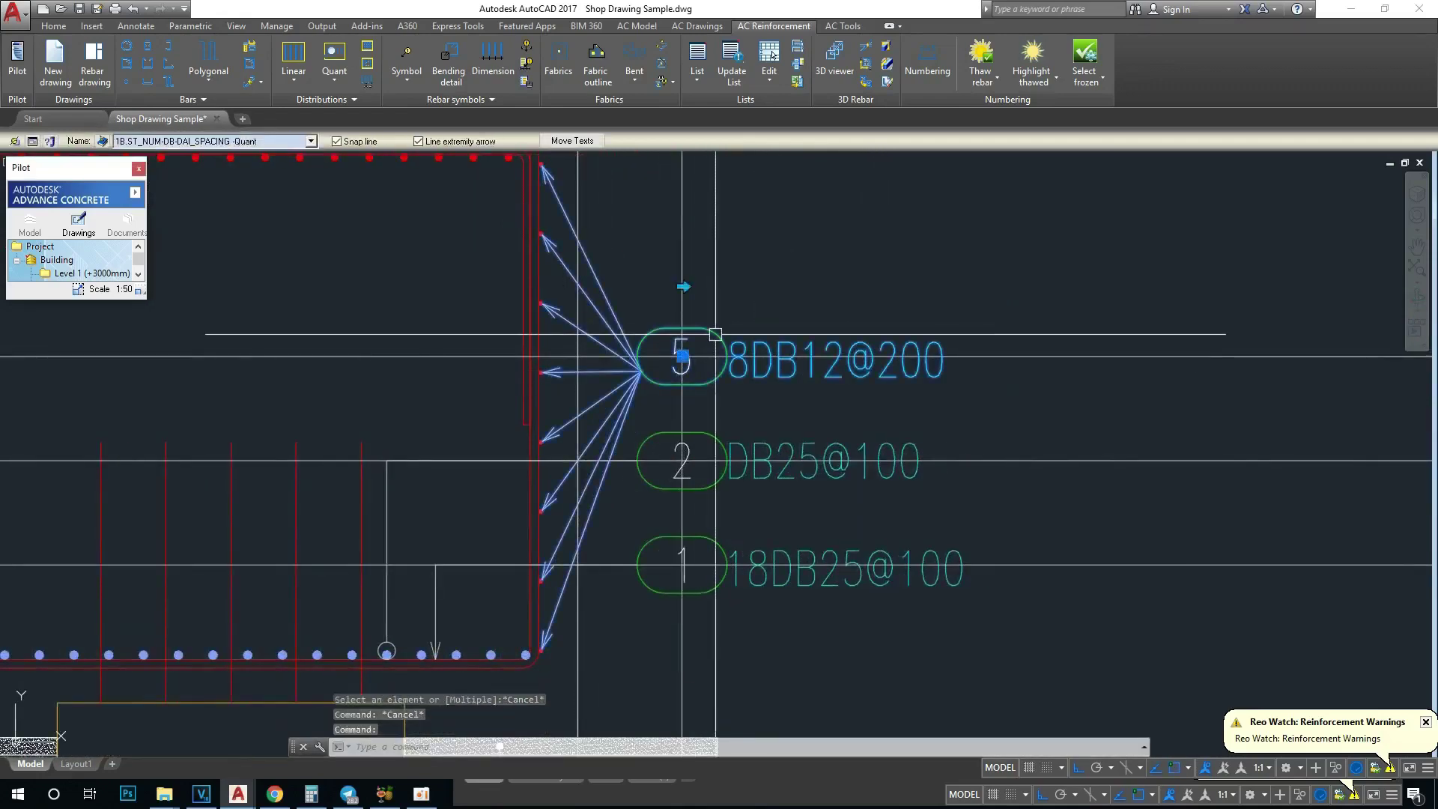
pyautogui.rightClick(716, 334)
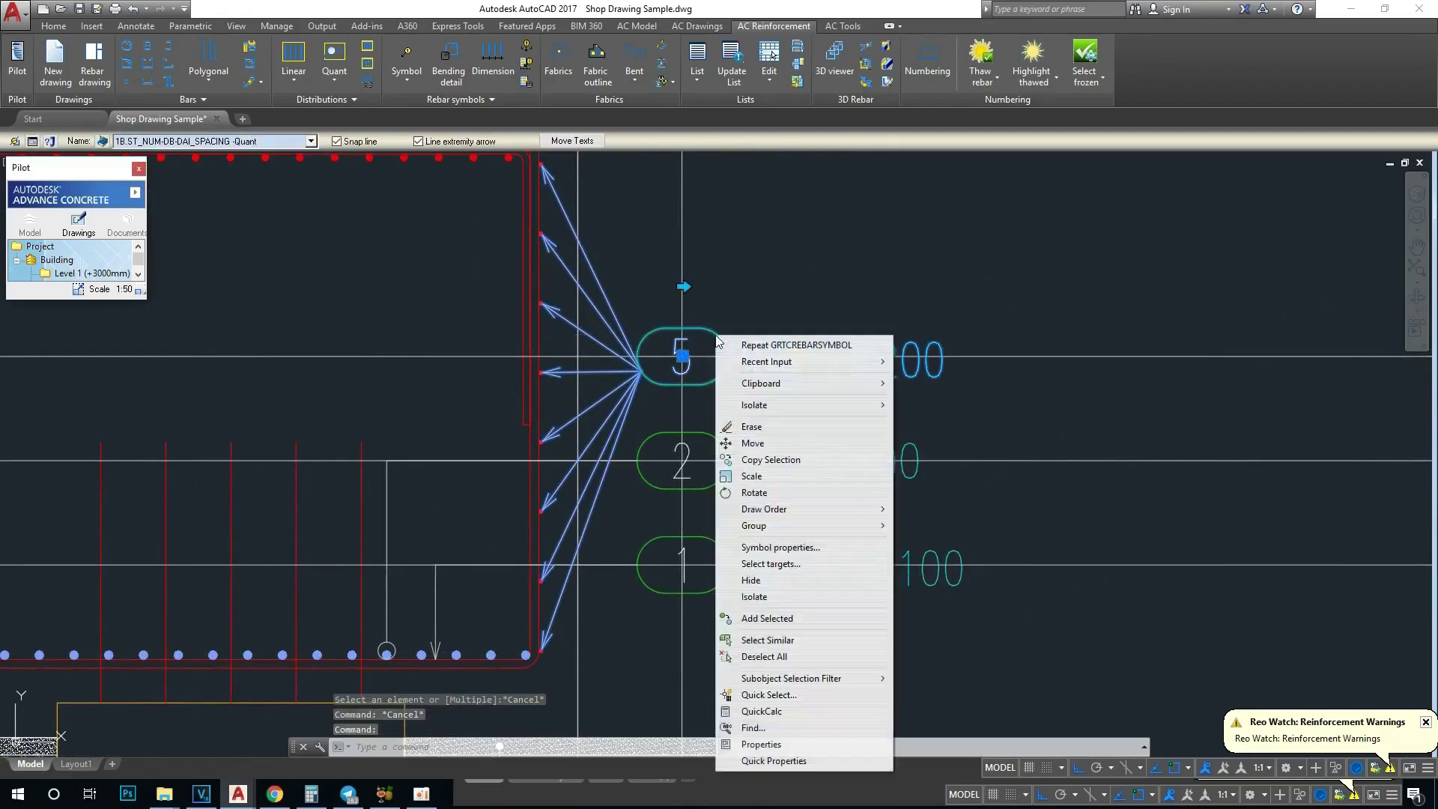
pyautogui.click(779, 567)
pyautogui.scroll(4, 552, 369)
pyautogui.scroll(1, 533, 384)
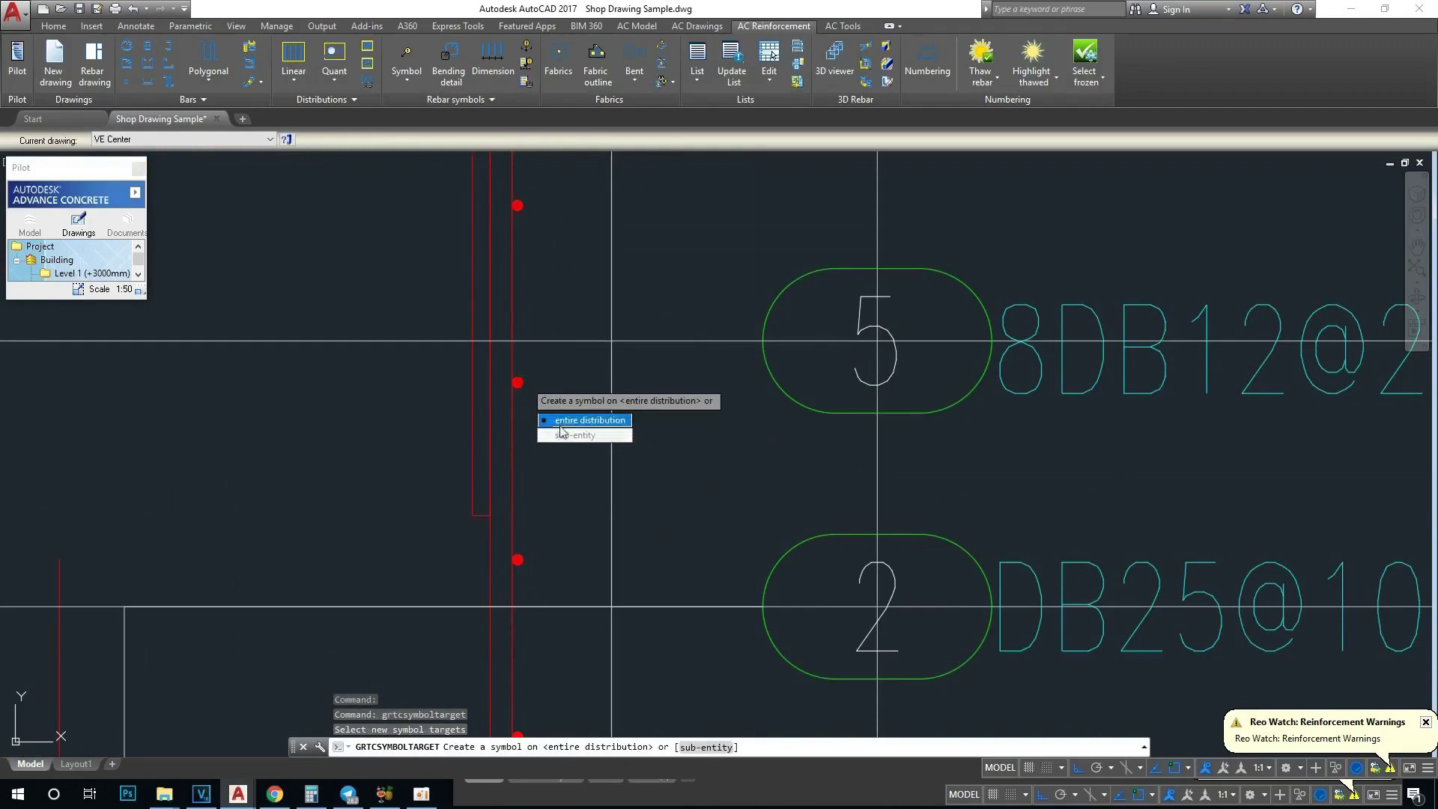
pyautogui.click(563, 439)
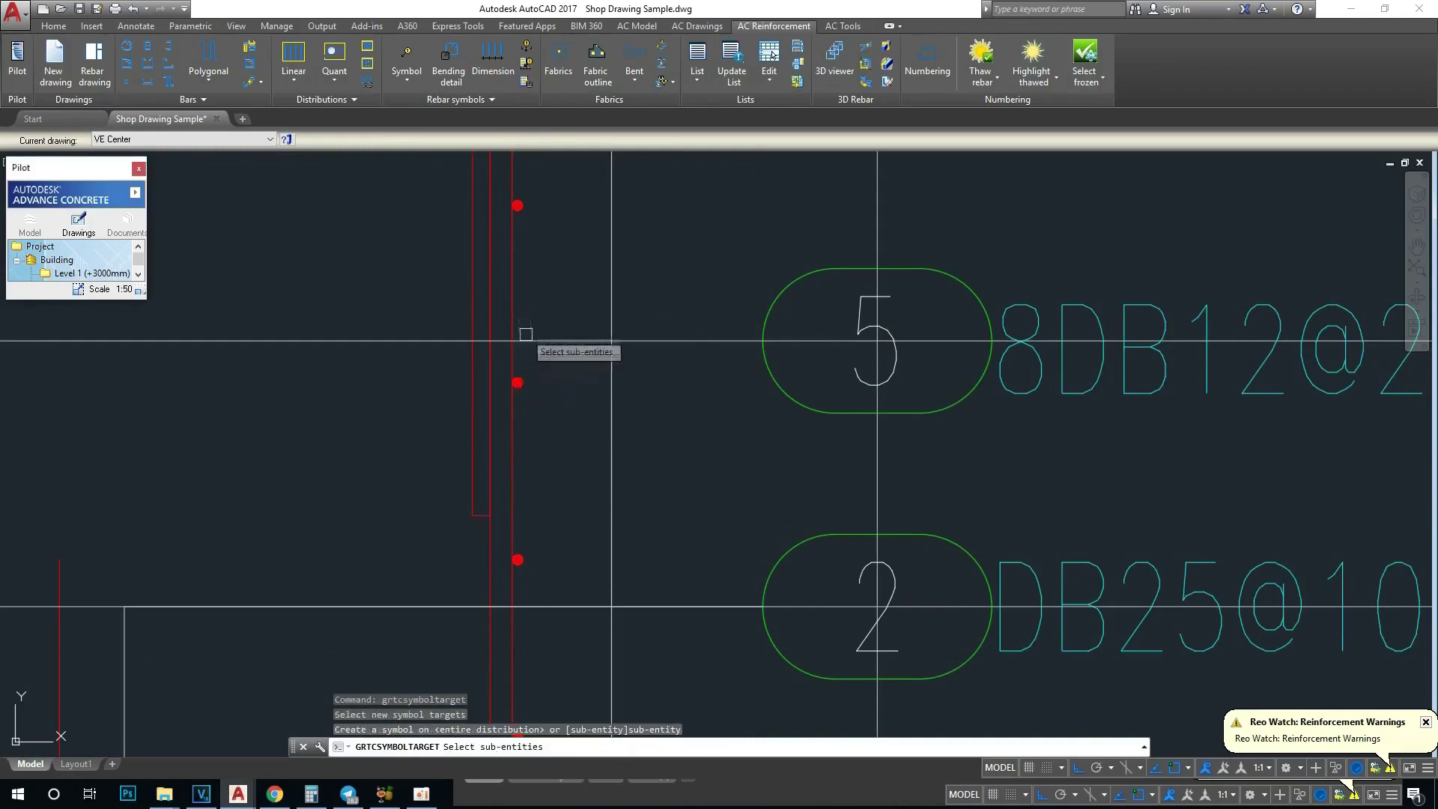
pyautogui.click(574, 366)
pyautogui.press('Escape')
# Step: Add a second individual side bar to symbol 5 so it reads 2DB12@200
pyautogui.click(807, 277)
pyautogui.rightClick(806, 277)
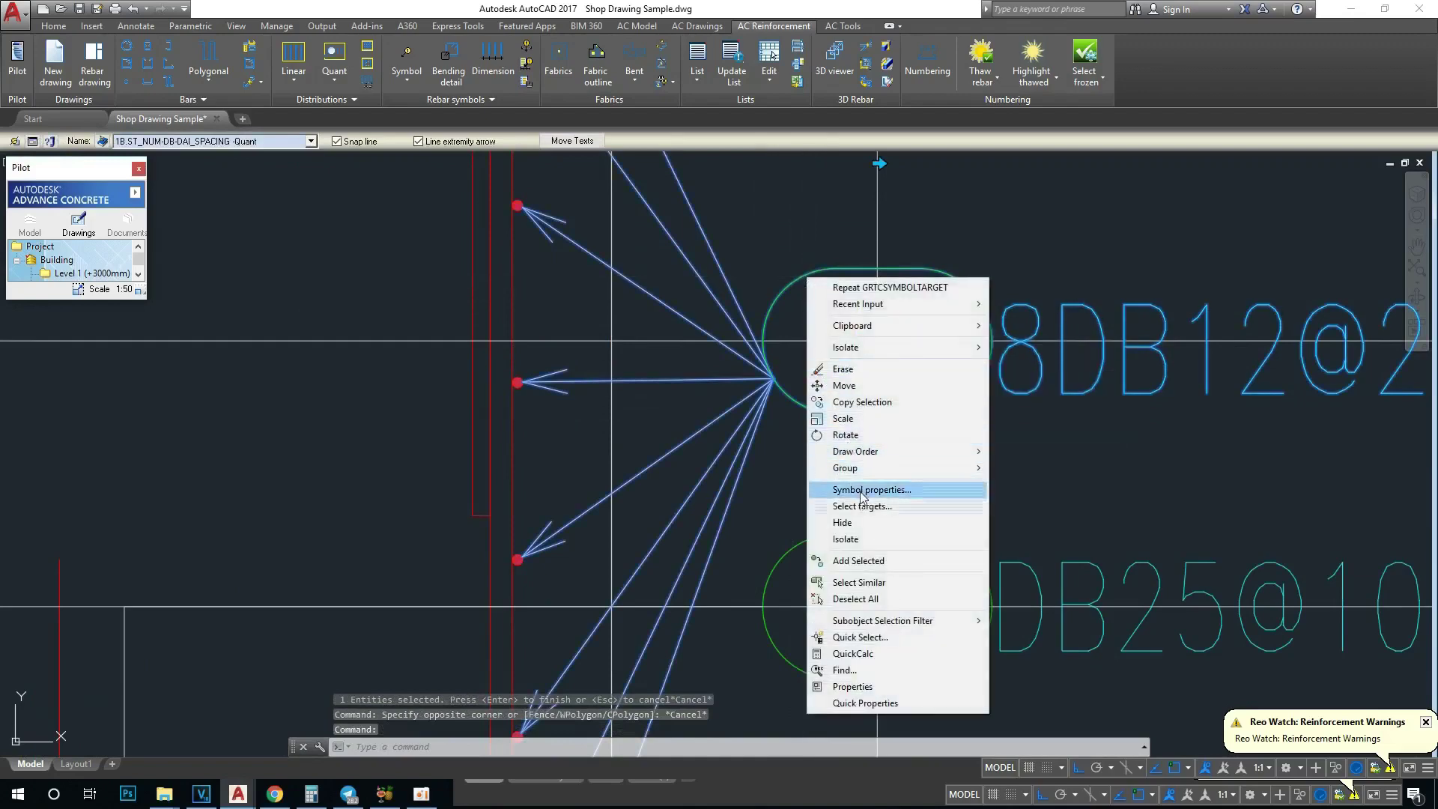
pyautogui.click(863, 508)
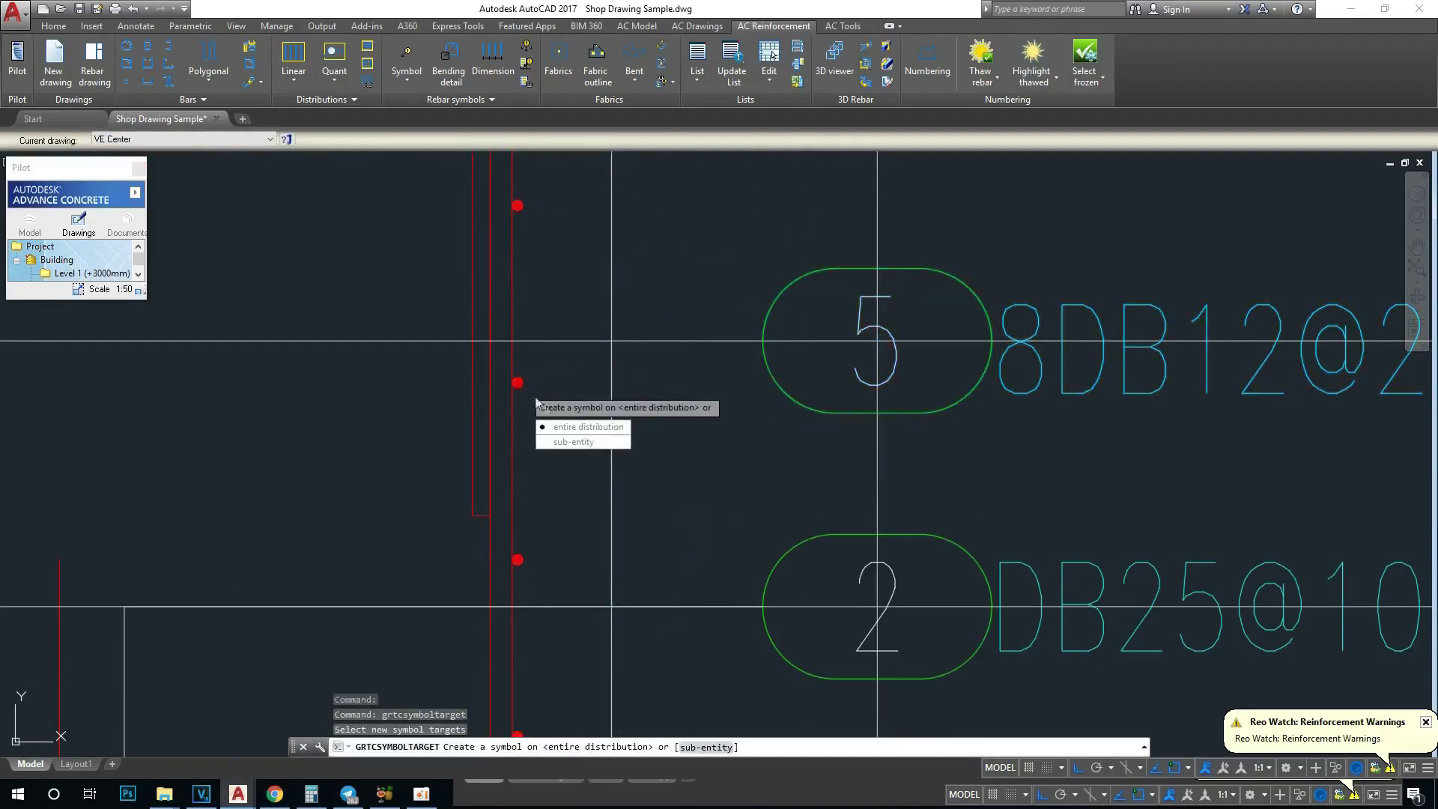
pyautogui.click(563, 443)
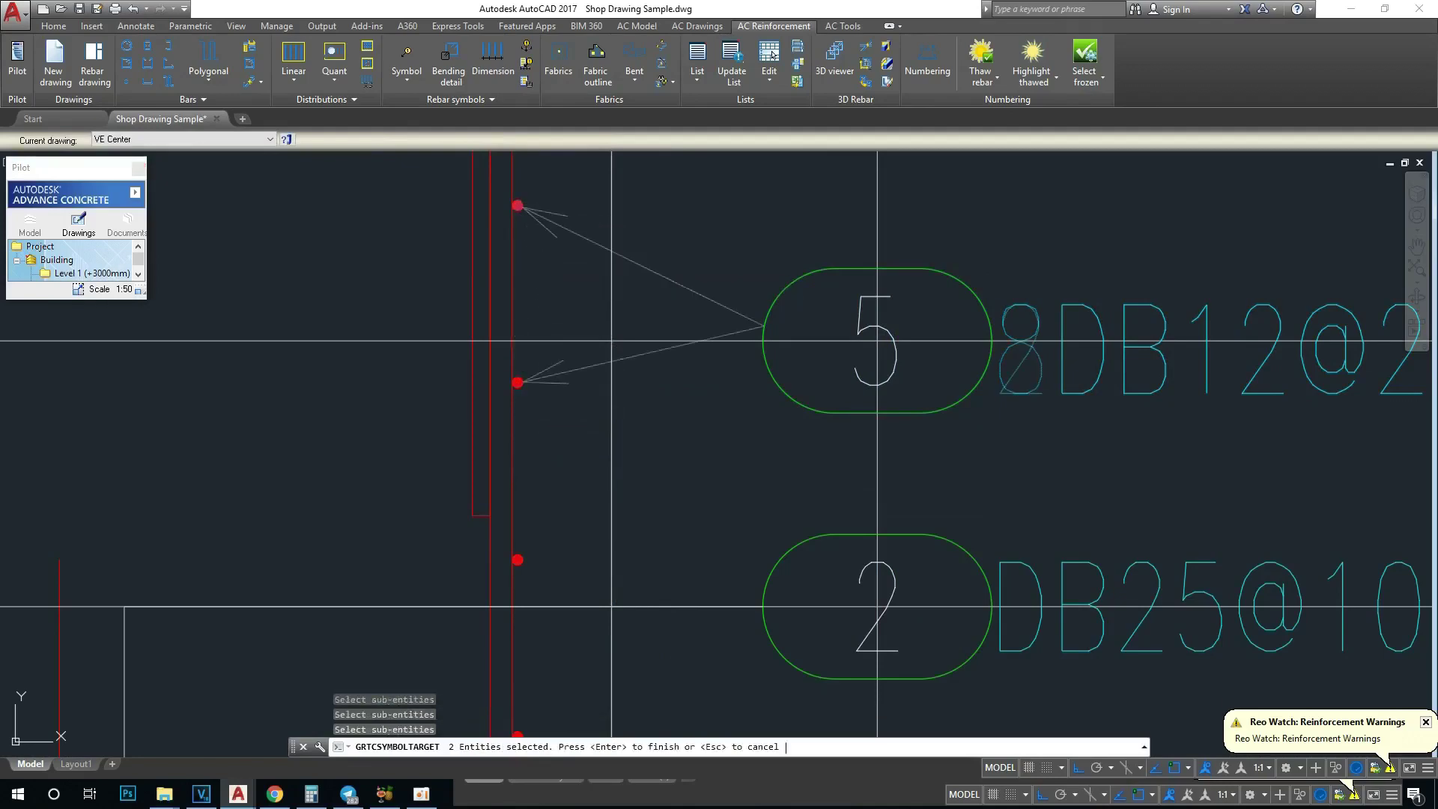
pyautogui.click(540, 263)
pyautogui.press('Escape')
pyautogui.press('Escape')
pyautogui.scroll(-6, 689, 322)
pyautogui.scroll(4, 695, 330)
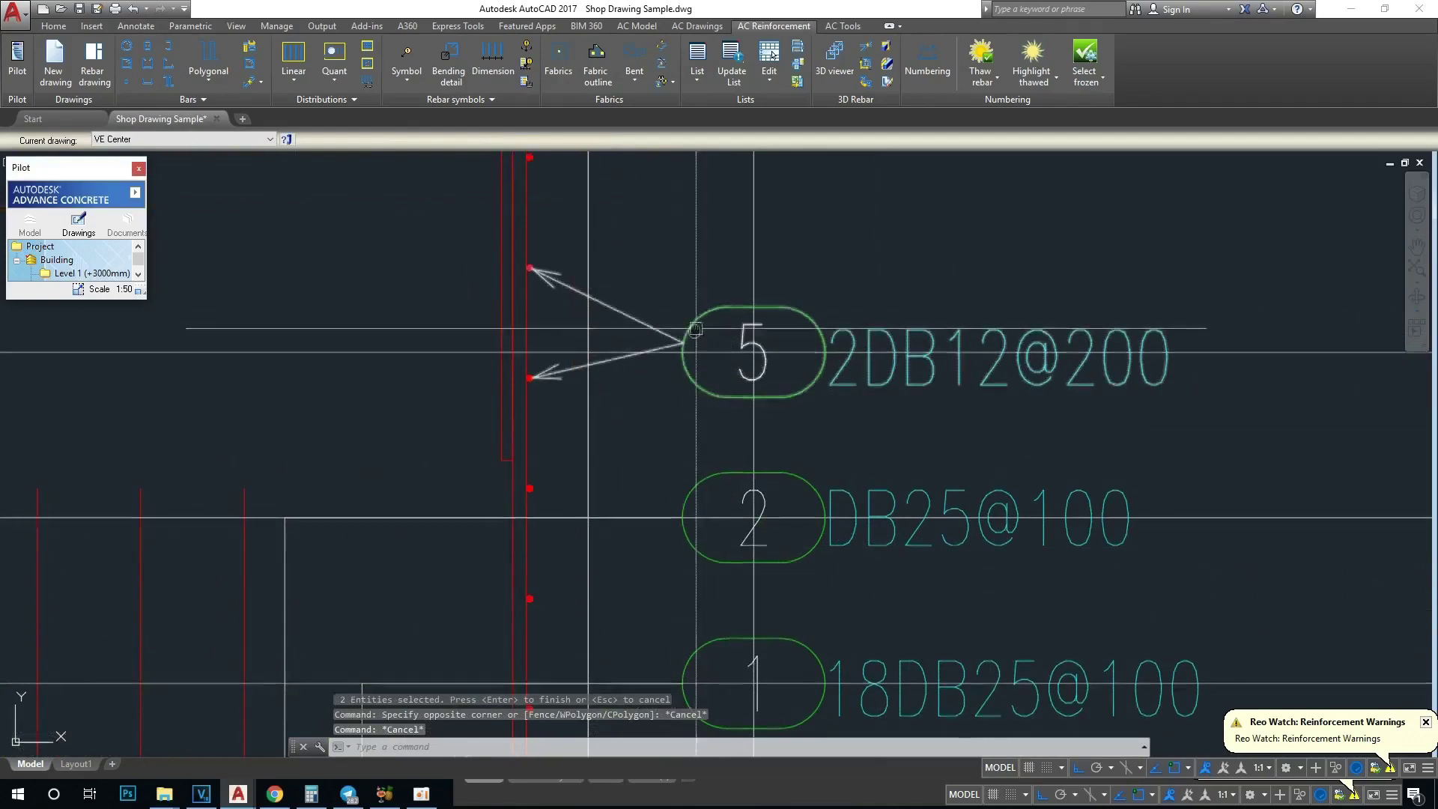
pyautogui.scroll(-2, 695, 330)
pyautogui.scroll(-2, 674, 338)
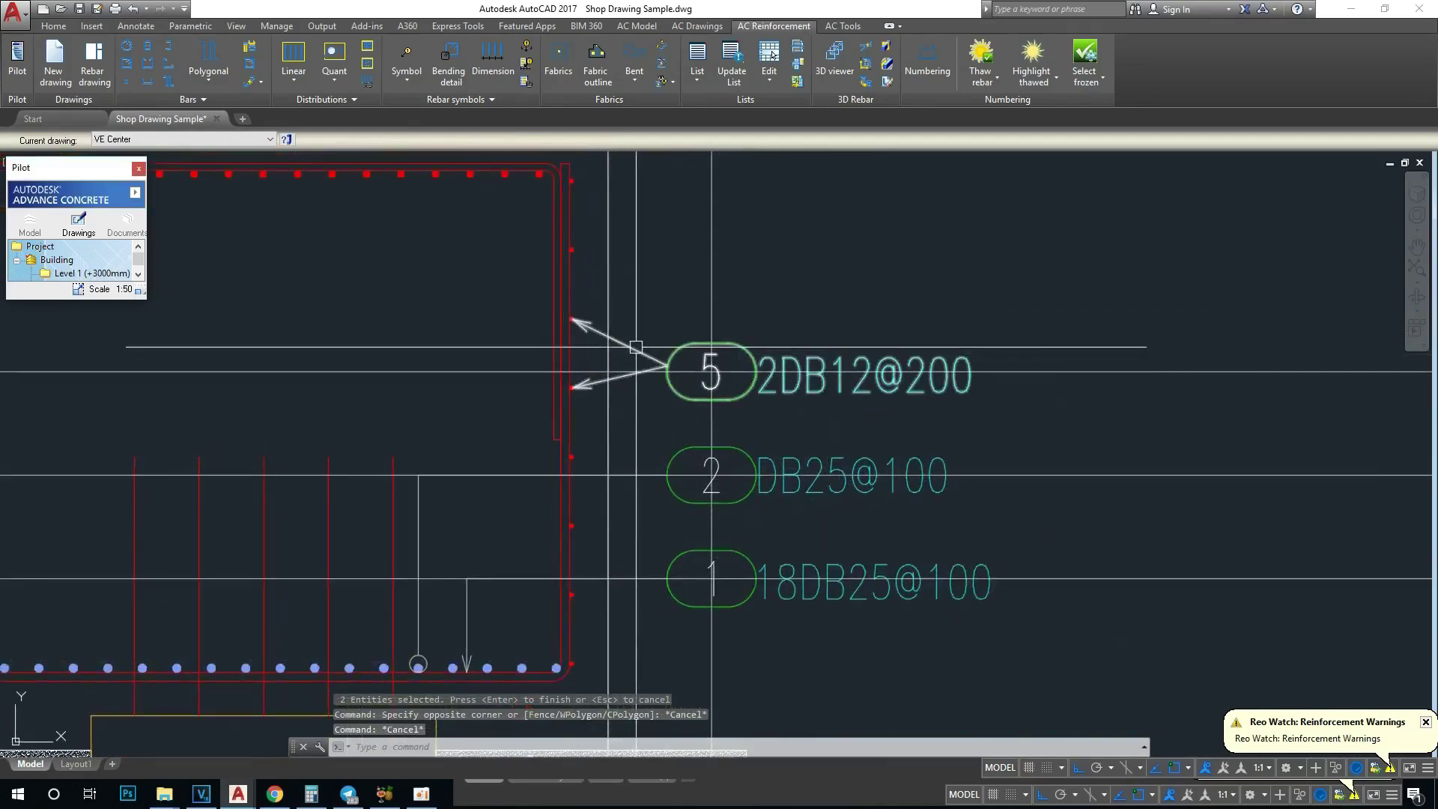
pyautogui.click(667, 359)
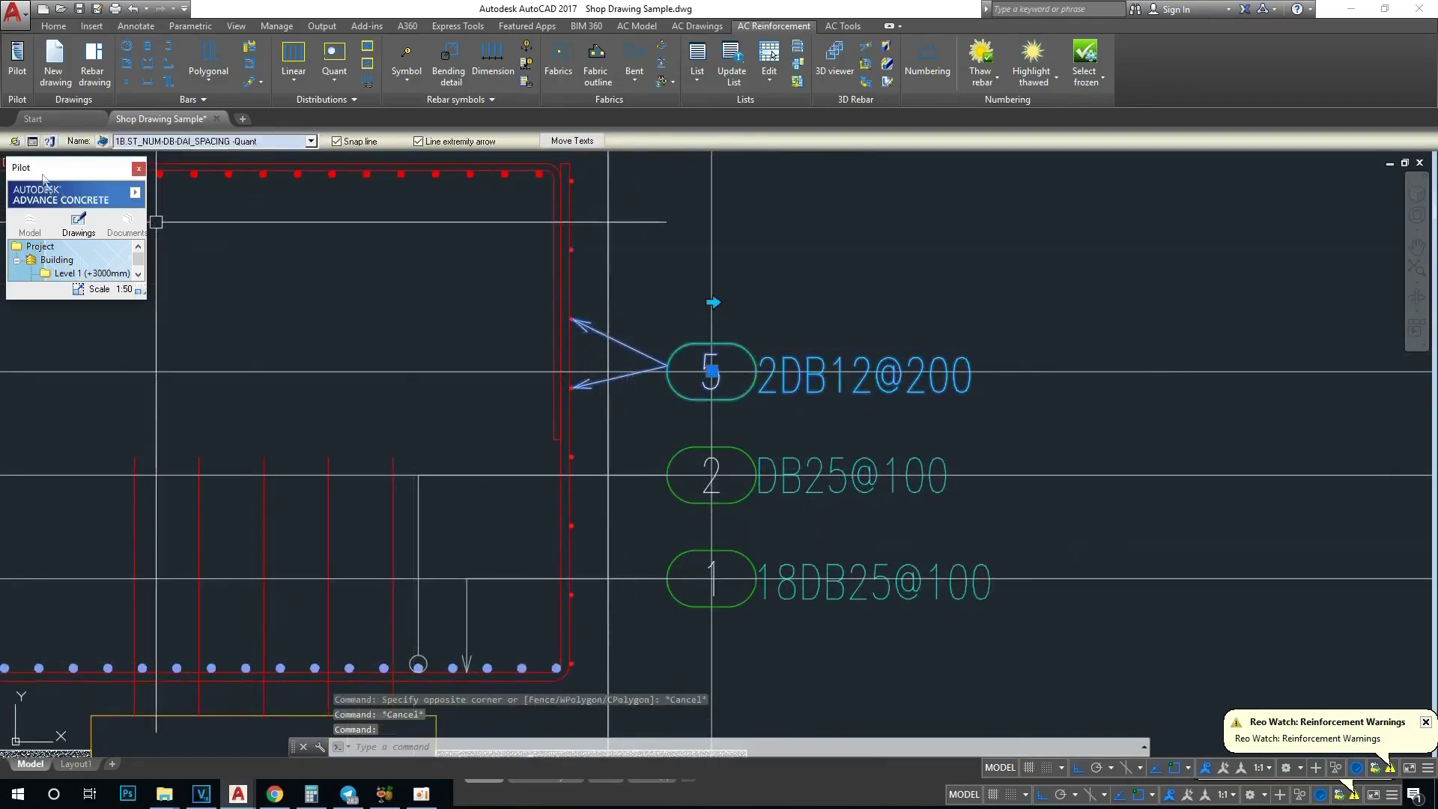
# Step: Check symbol 5's properties without changes and pan below the slab
pyautogui.click(31, 142)
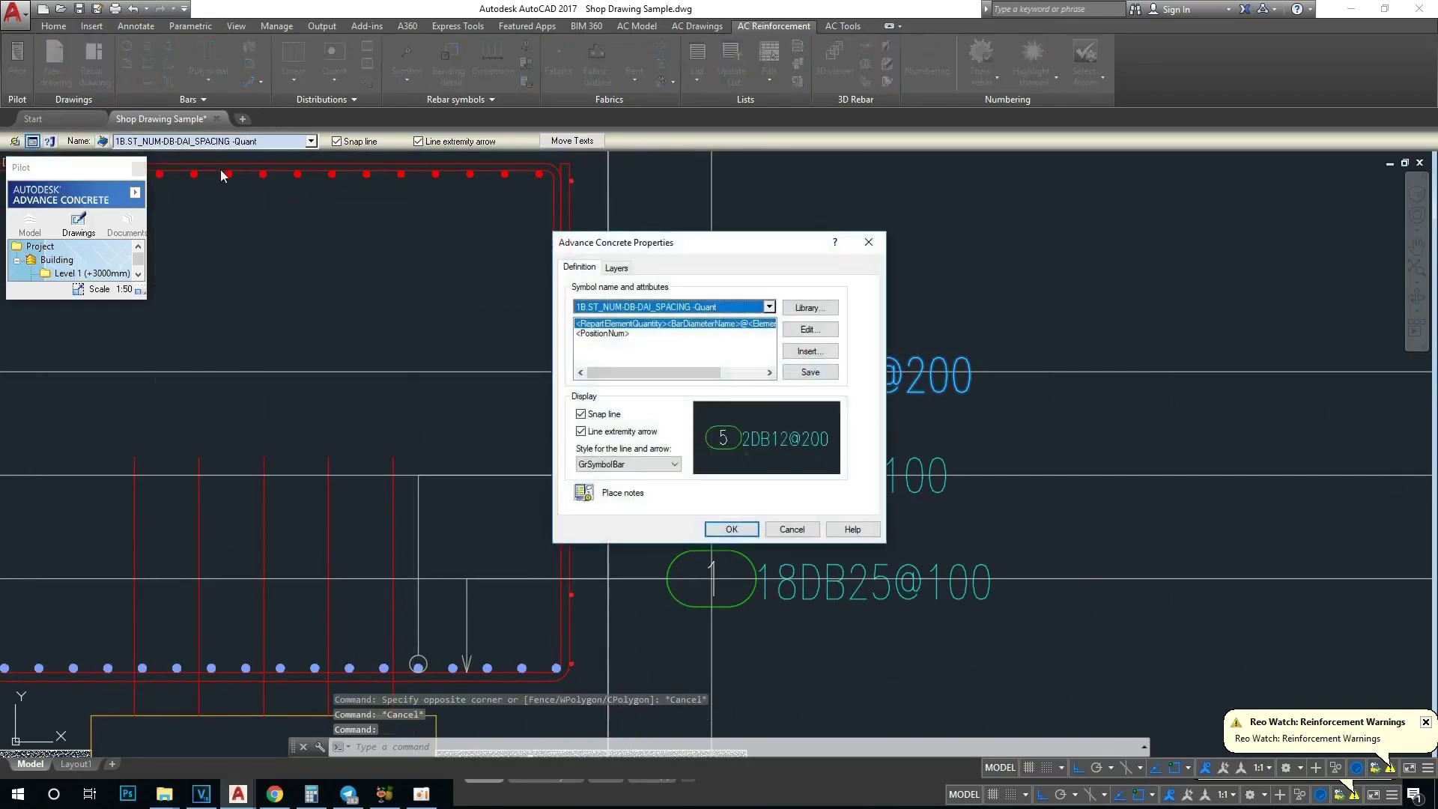
pyautogui.press('Escape')
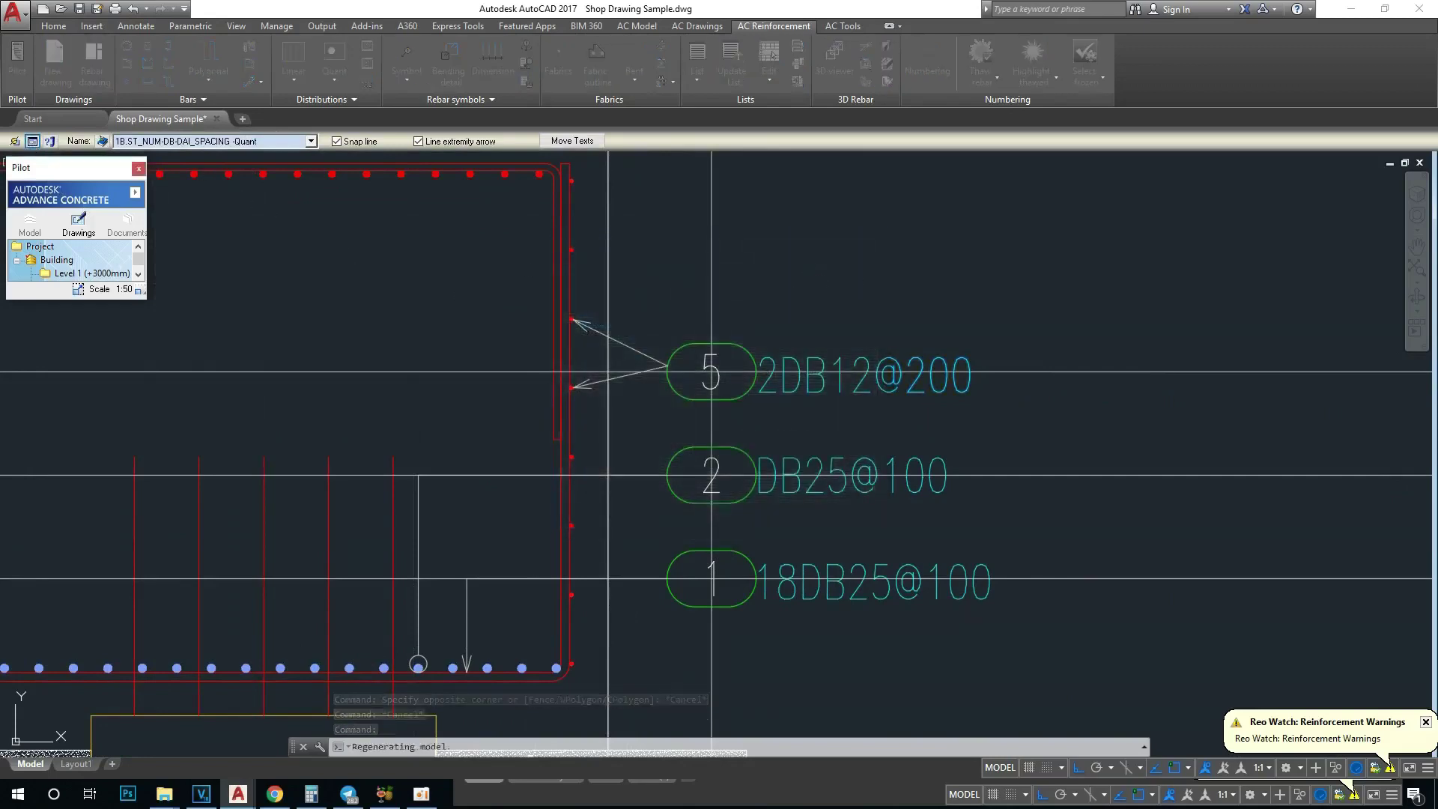
pyautogui.click(822, 209)
pyautogui.click(903, 256)
pyautogui.press('Escape')
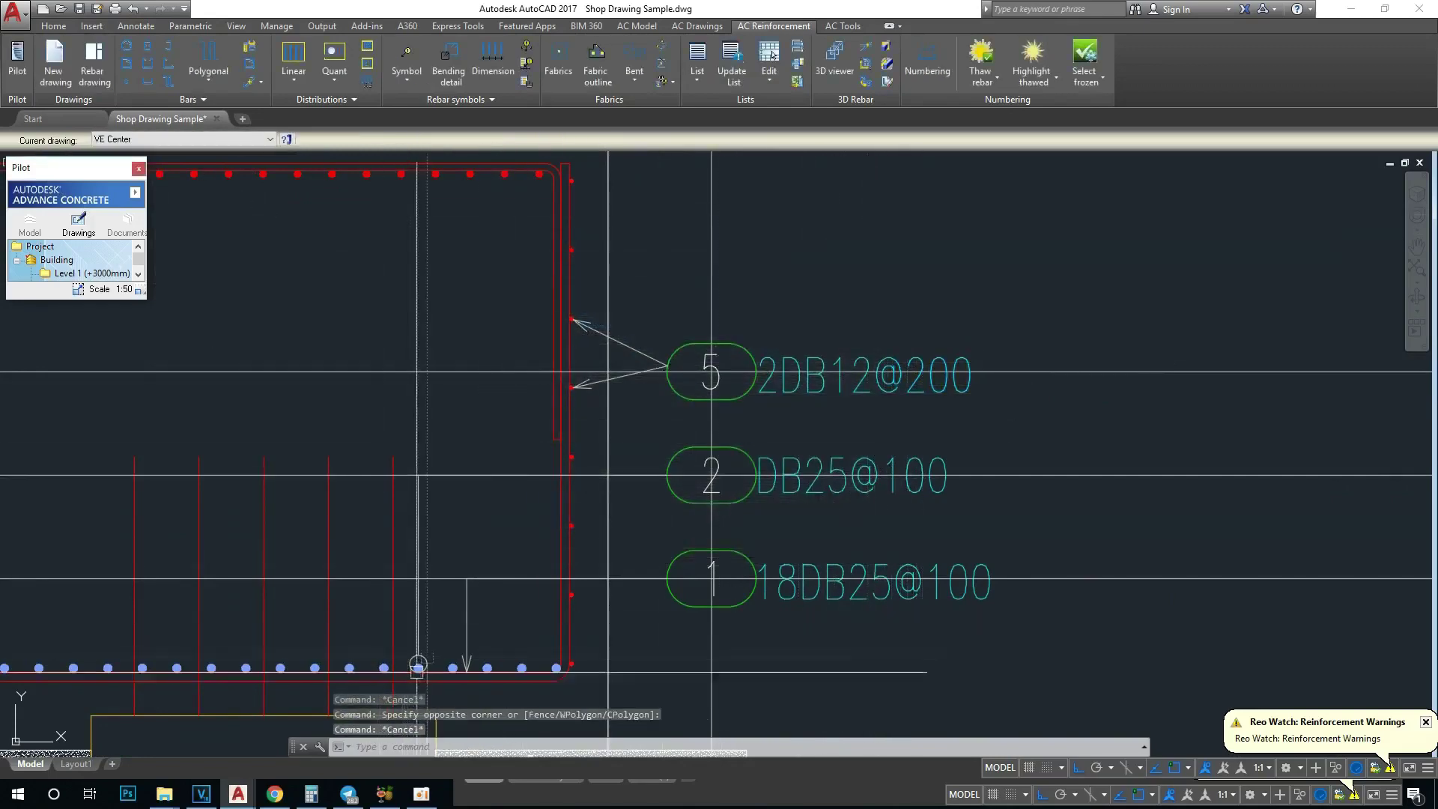
pyautogui.moveTo(660, 444); pyautogui.dragTo(663, 391, button='middle')
# Step: Match bar mark 5's properties to mark 2 so its leaders end in hollow circles
pyautogui.press('Return')
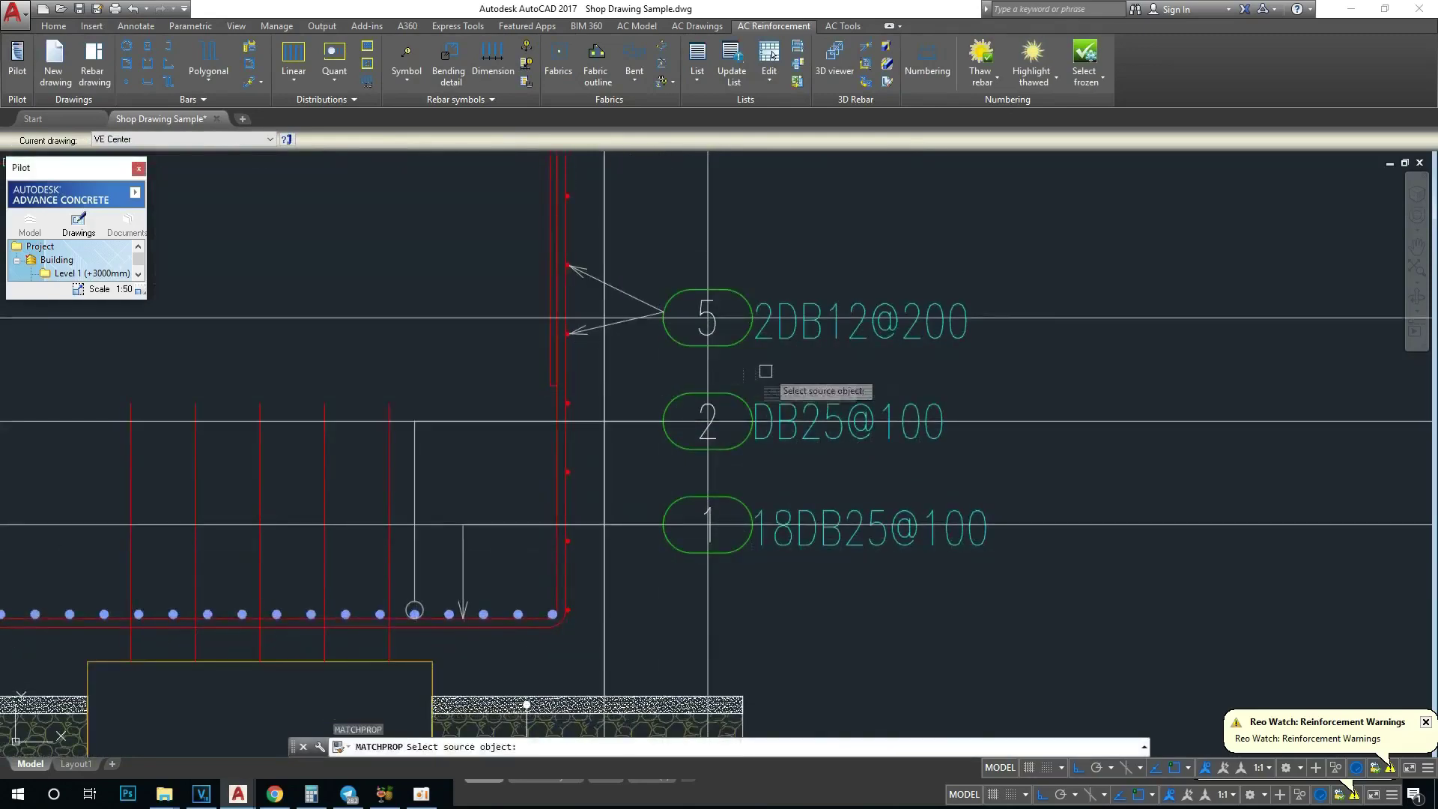
pyautogui.click(812, 418)
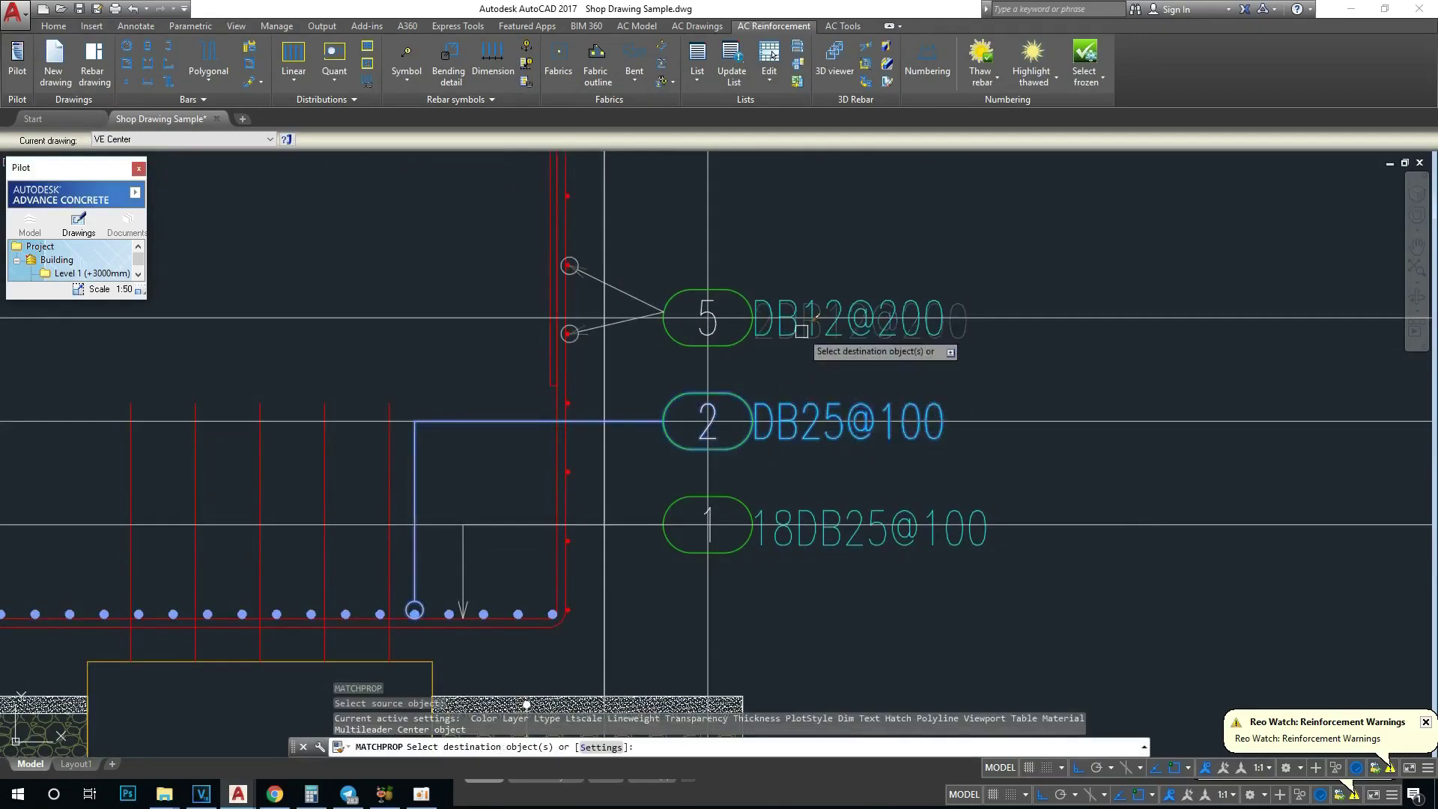
pyautogui.press('Escape')
pyautogui.press('Escape')
pyautogui.scroll(3, 588, 307)
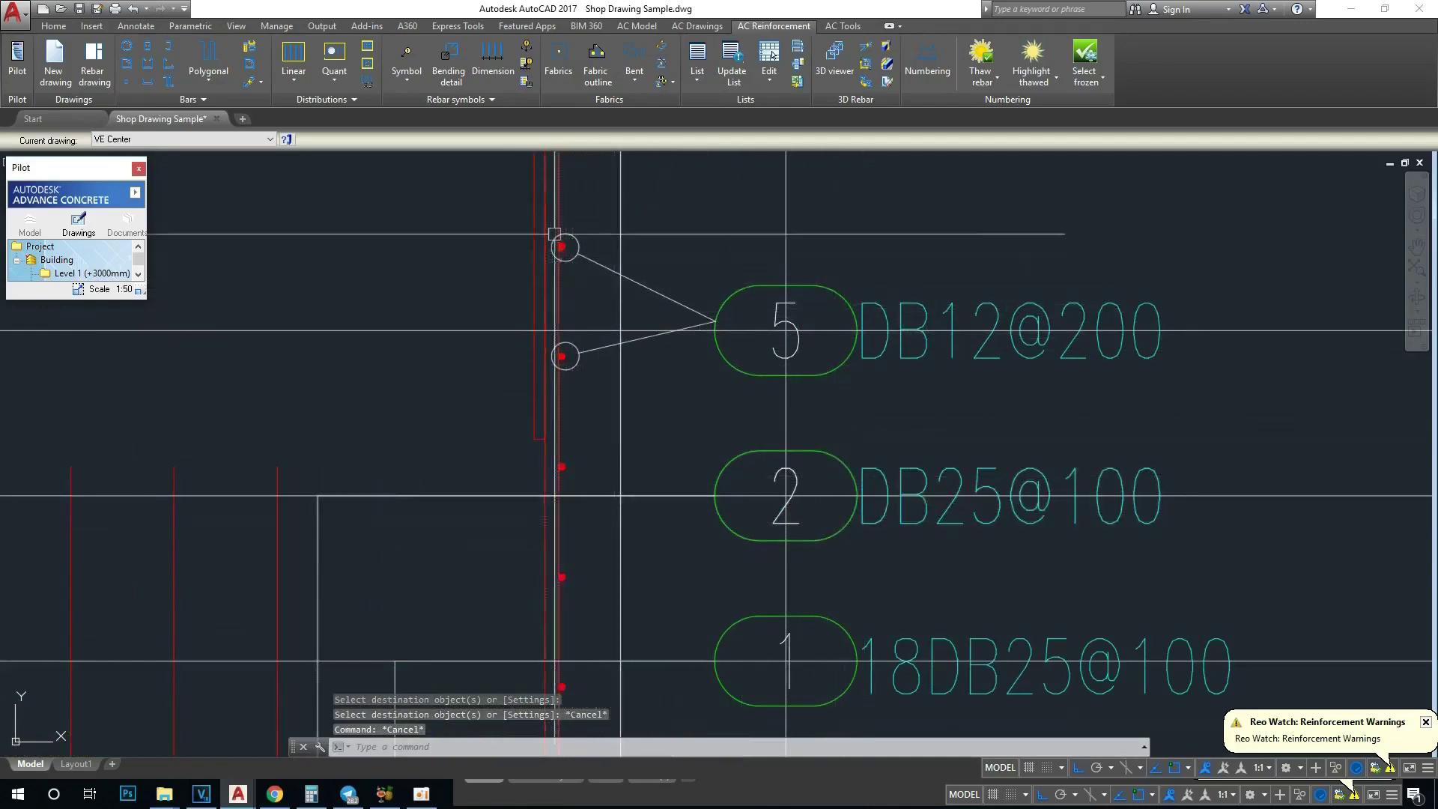
pyautogui.scroll(2, 565, 273)
pyautogui.scroll(-6, 713, 356)
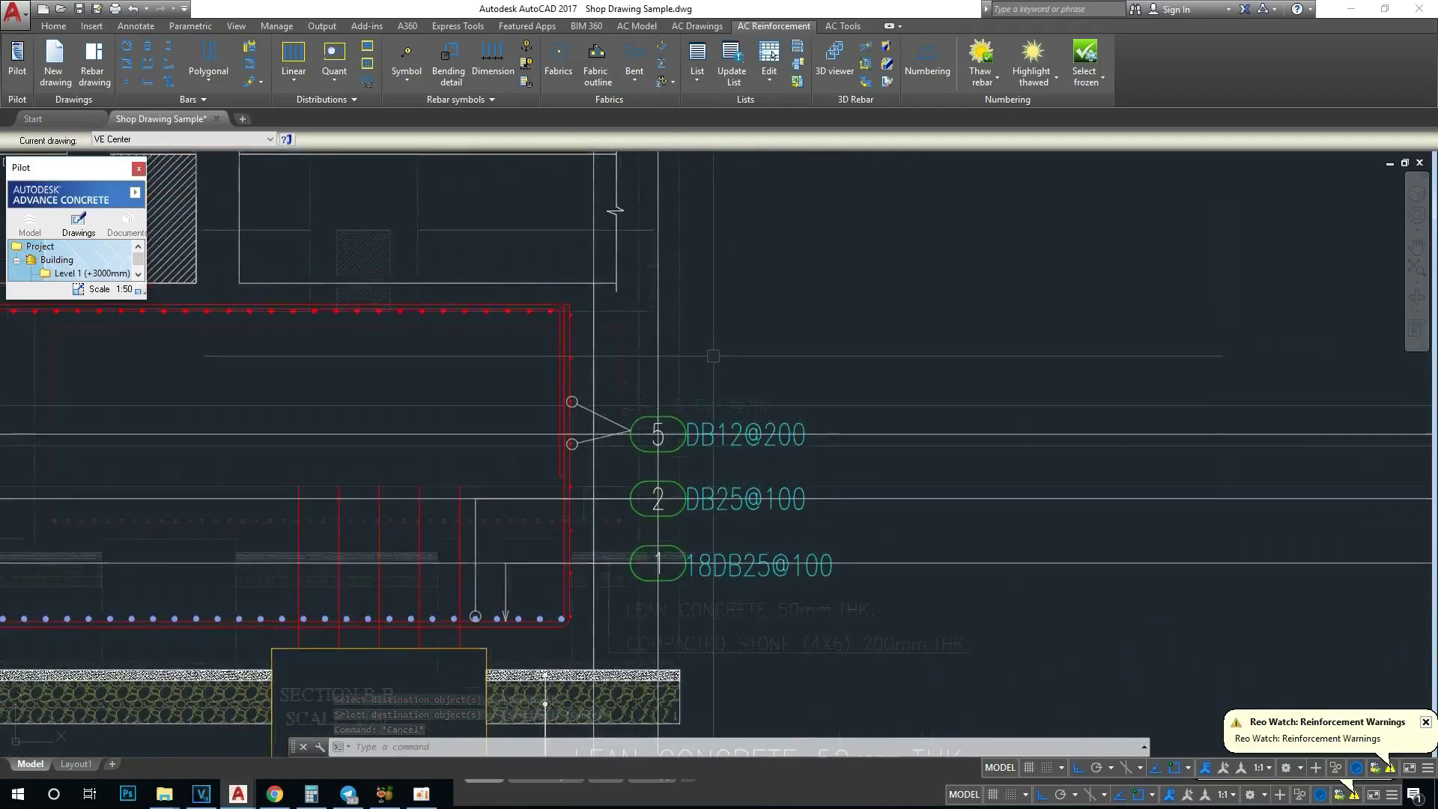
pyautogui.scroll(-3, 713, 355)
pyautogui.scroll(1, 844, 462)
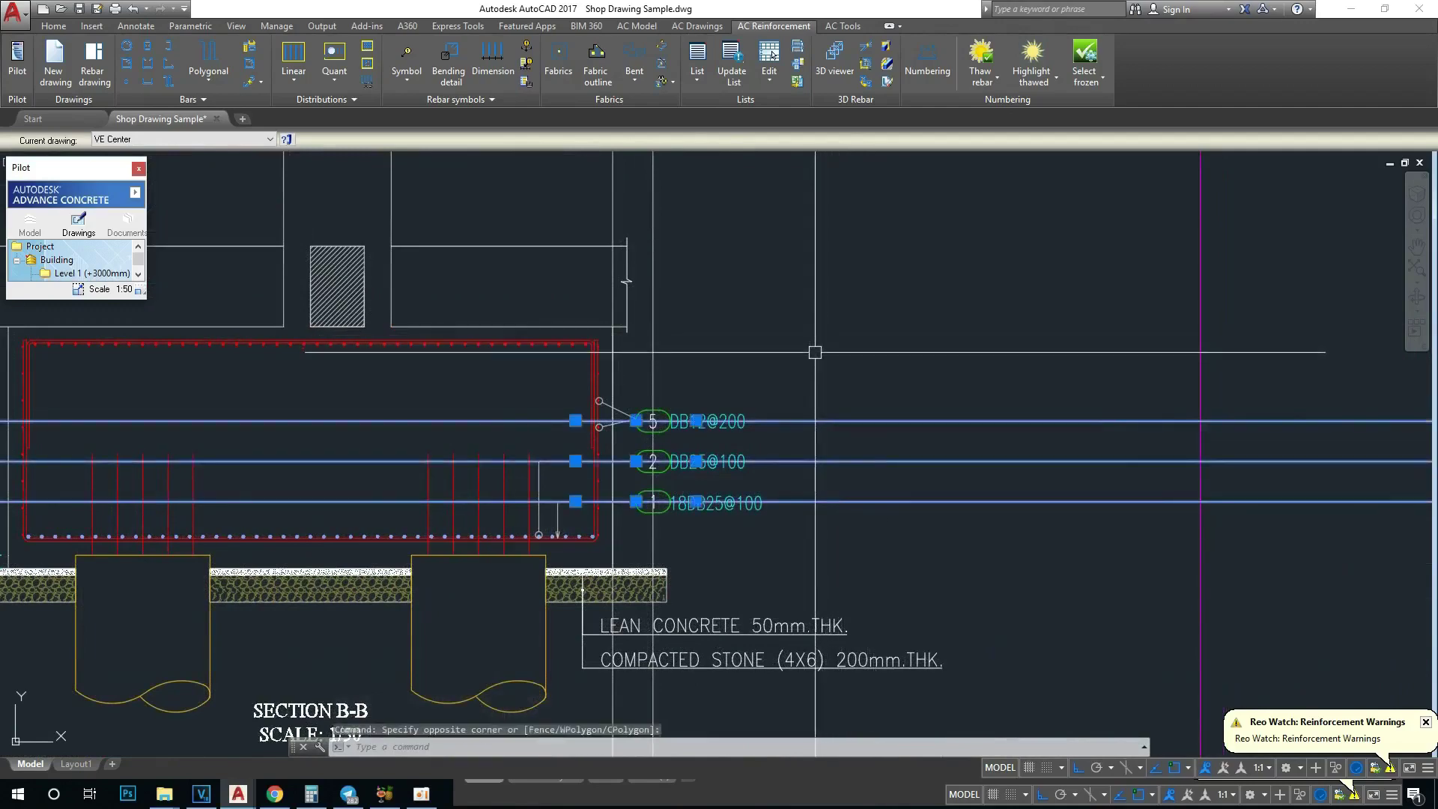
pyautogui.press('Escape')
pyautogui.press('Escape')
pyautogui.scroll(2, 670, 416)
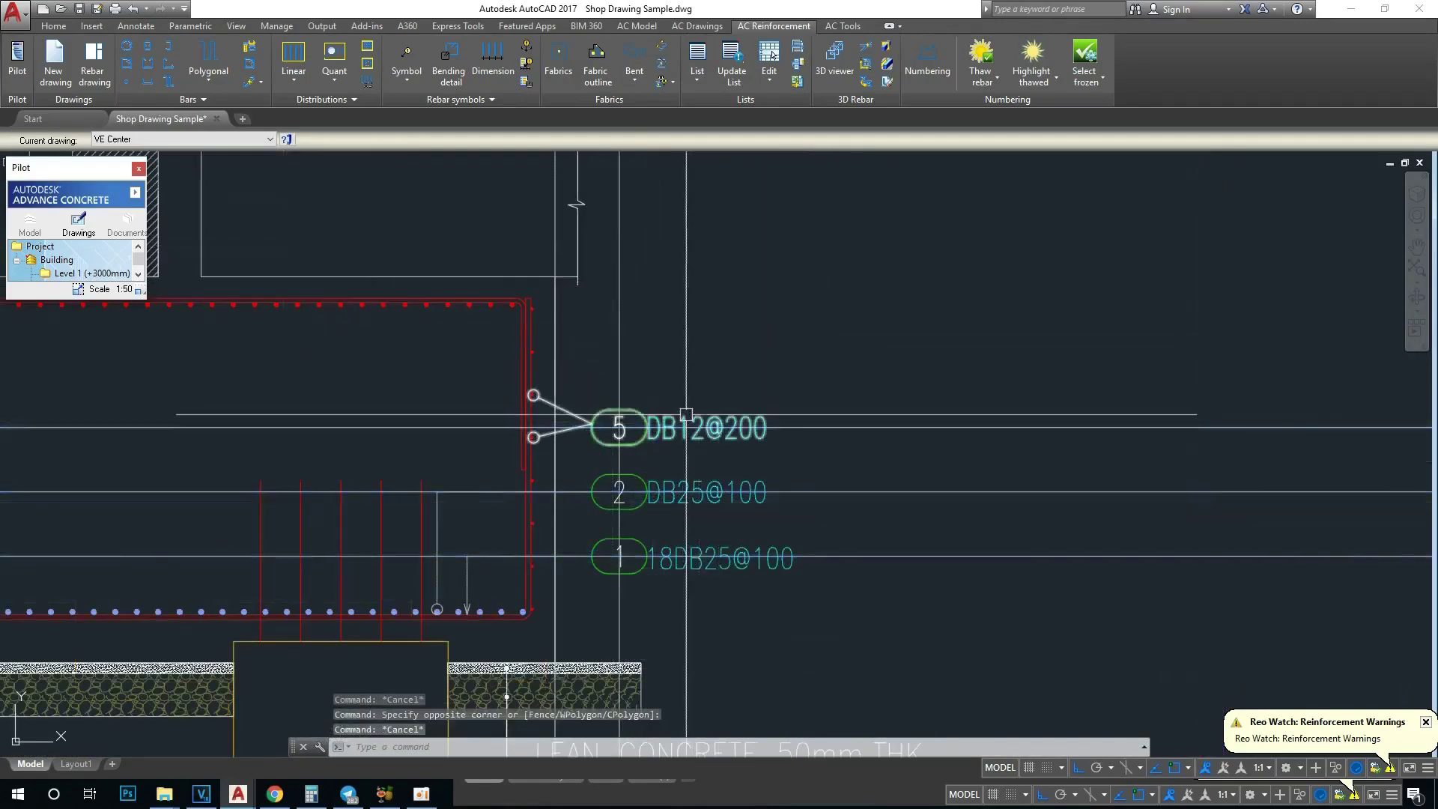
pyautogui.moveTo(672, 420)
pyautogui.mouseDown(button='middle')
pyautogui.moveTo(692, 367)
pyautogui.moveTo(736, 356)
pyautogui.mouseUp(button='middle')
pyautogui.write('m')
pyautogui.press('Return')
pyautogui.click(794, 314)
pyautogui.click(714, 552)
pyautogui.press('Return')
pyautogui.click(770, 292)
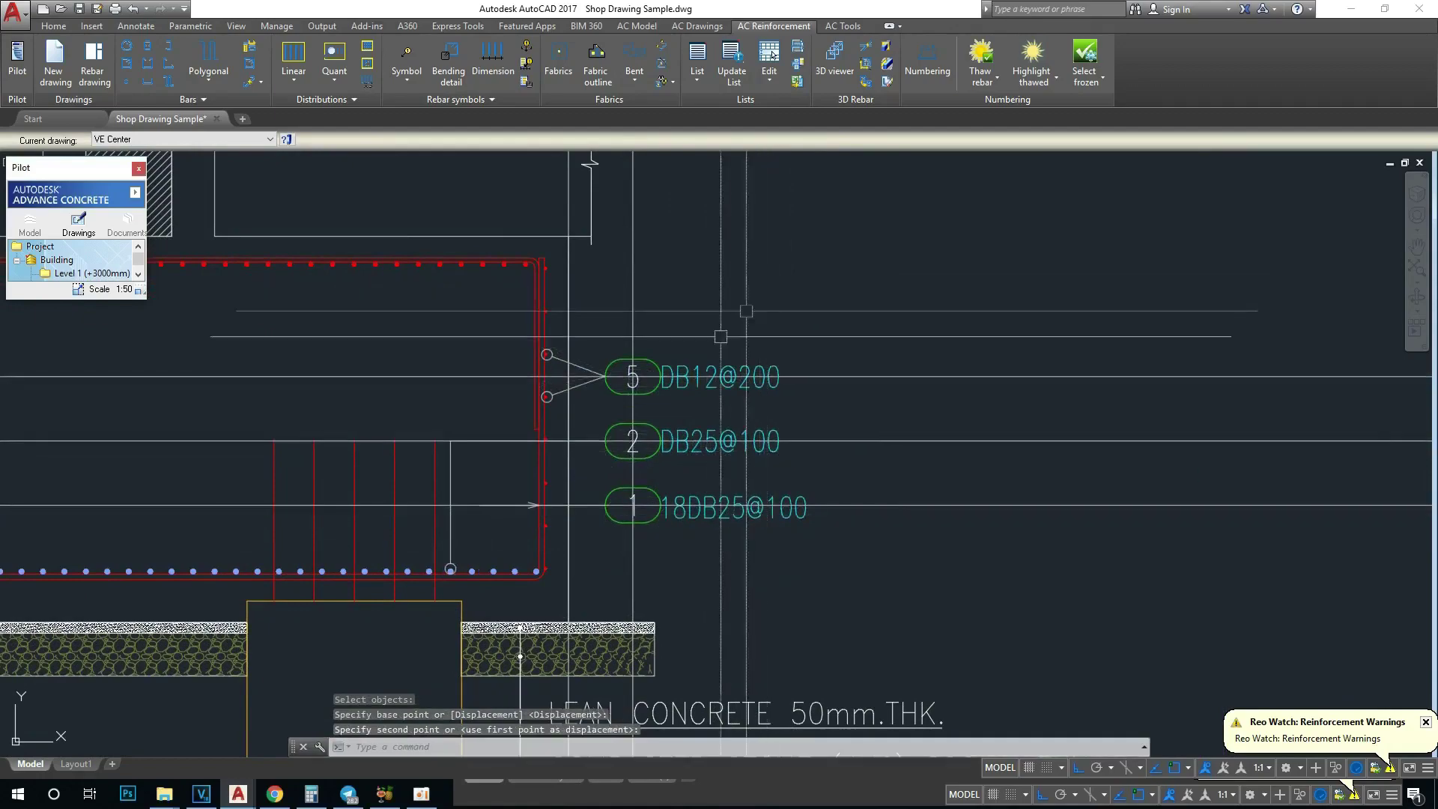
pyautogui.scroll(2, 652, 313)
pyautogui.scroll(-2, 629, 375)
pyautogui.click(613, 443)
pyautogui.scroll(2, 613, 442)
pyautogui.scroll(-4, 637, 420)
pyautogui.scroll(2, 674, 374)
pyautogui.scroll(-2, 700, 353)
pyautogui.scroll(1, 674, 375)
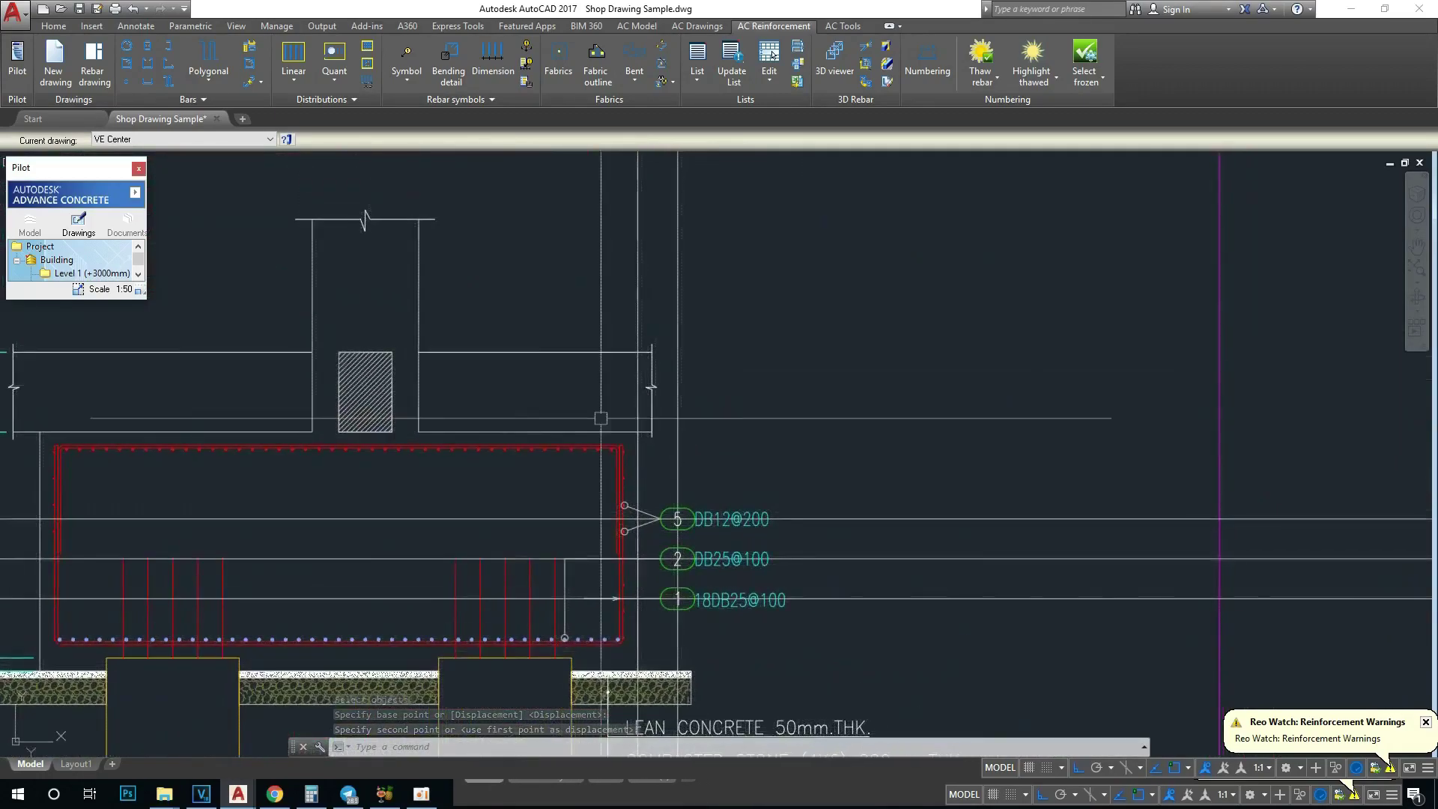
pyautogui.scroll(3, 577, 429)
pyautogui.scroll(-3, 577, 429)
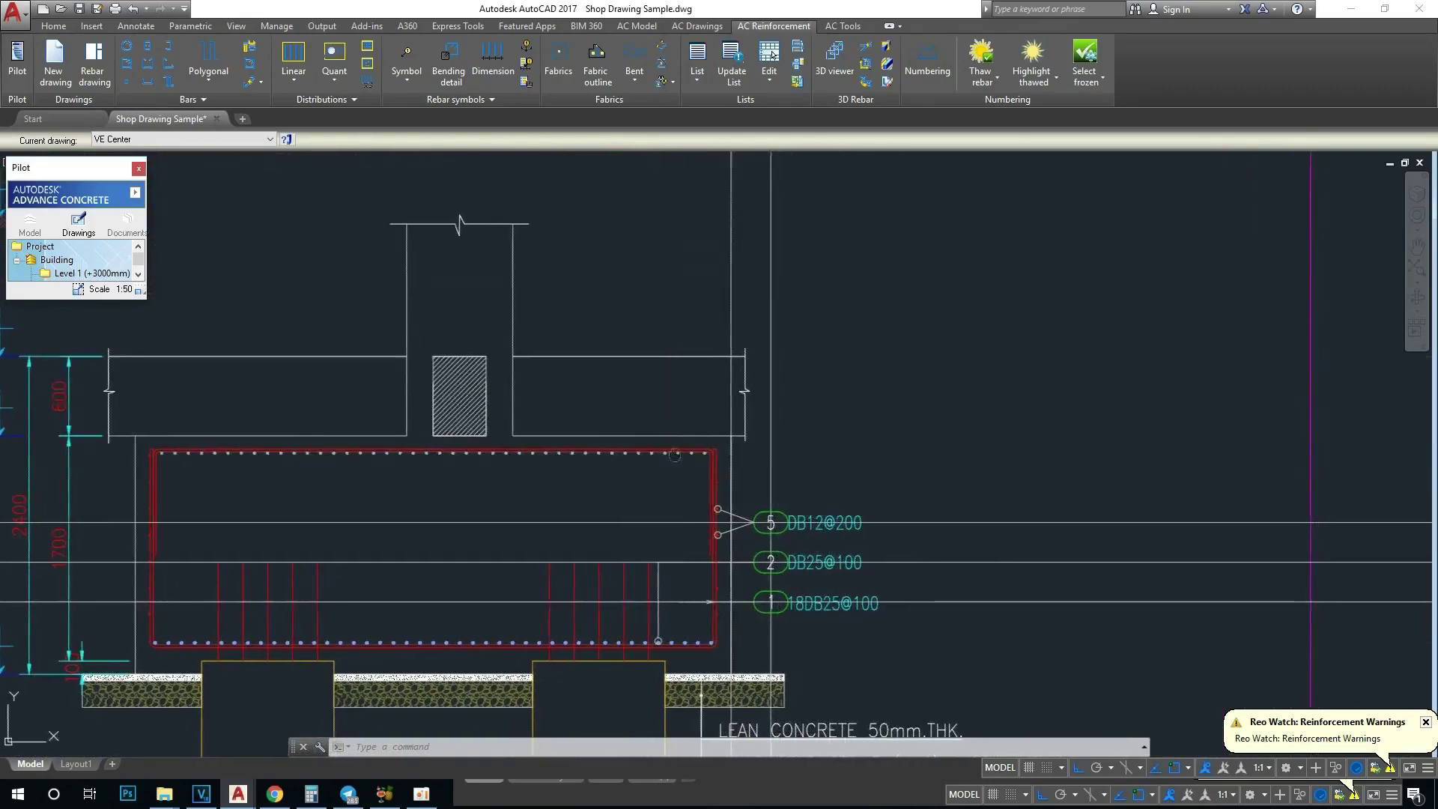
pyautogui.scroll(4, 665, 392)
pyautogui.scroll(-3, 797, 330)
pyautogui.press('Escape')
pyautogui.press('Escape')
pyautogui.scroll(1, 602, 224)
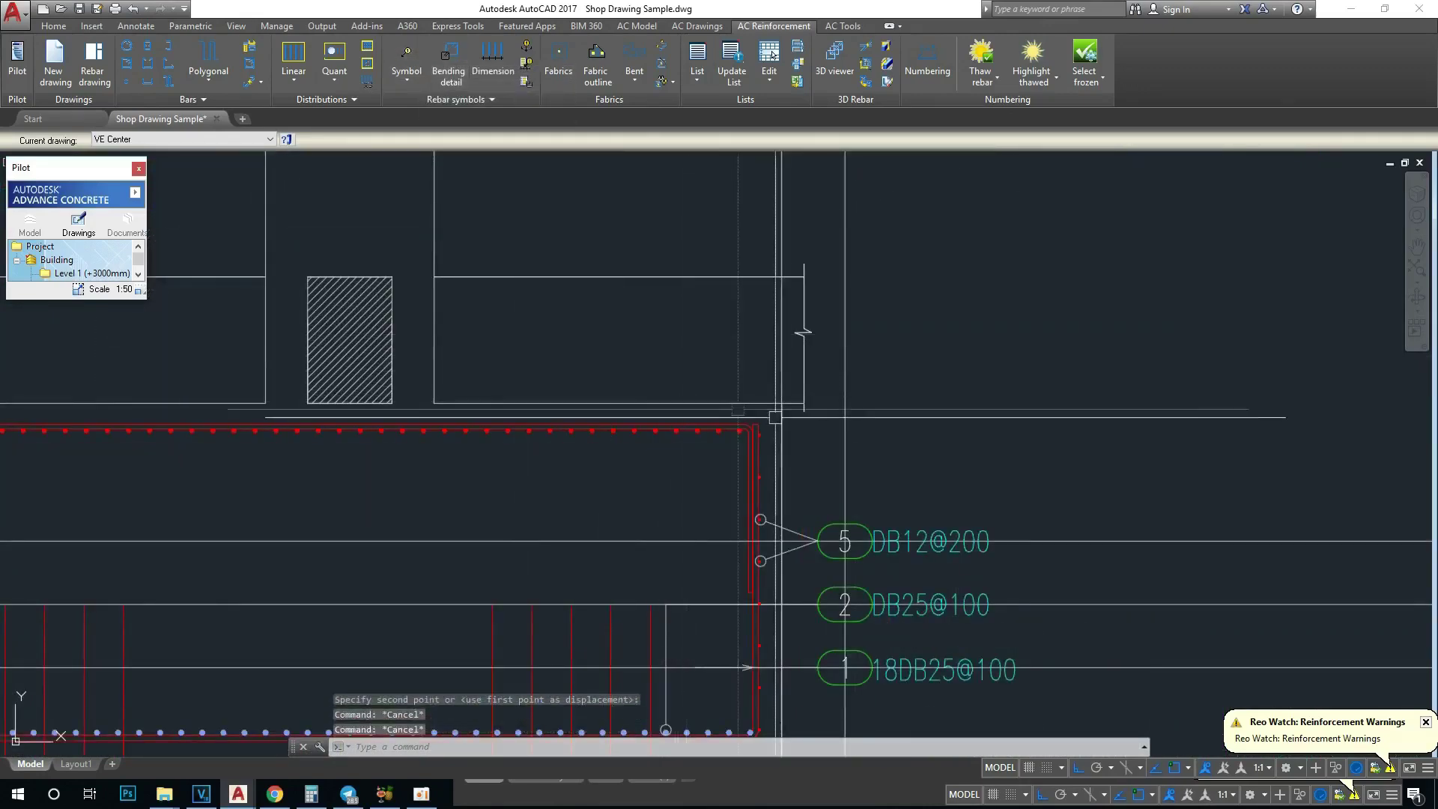
pyautogui.moveTo(709, 515); pyautogui.dragTo(623, 468, button='middle')
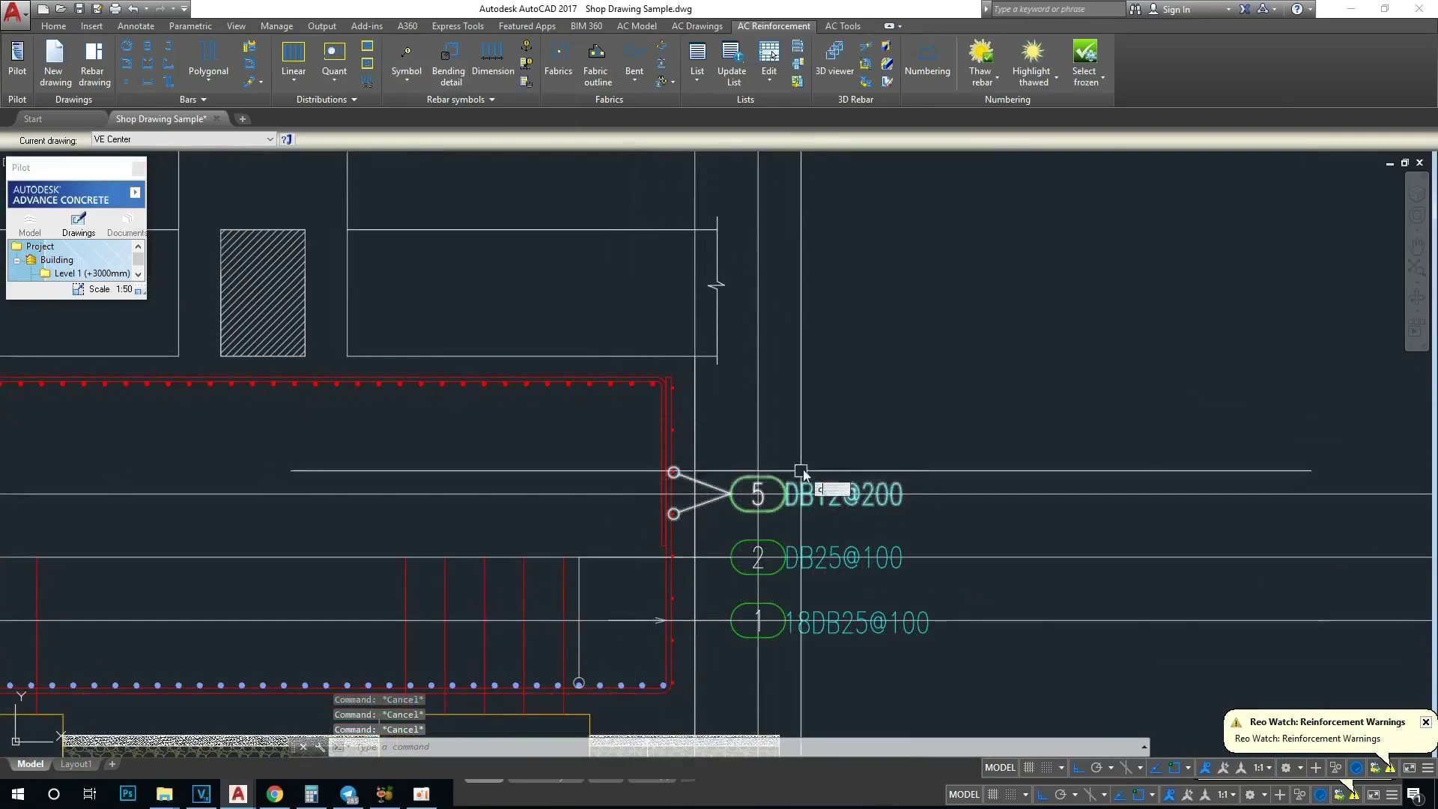
pyautogui.write('co')
pyautogui.press('Return')
pyautogui.click(988, 495)
pyautogui.press('Return')
pyautogui.click(989, 494)
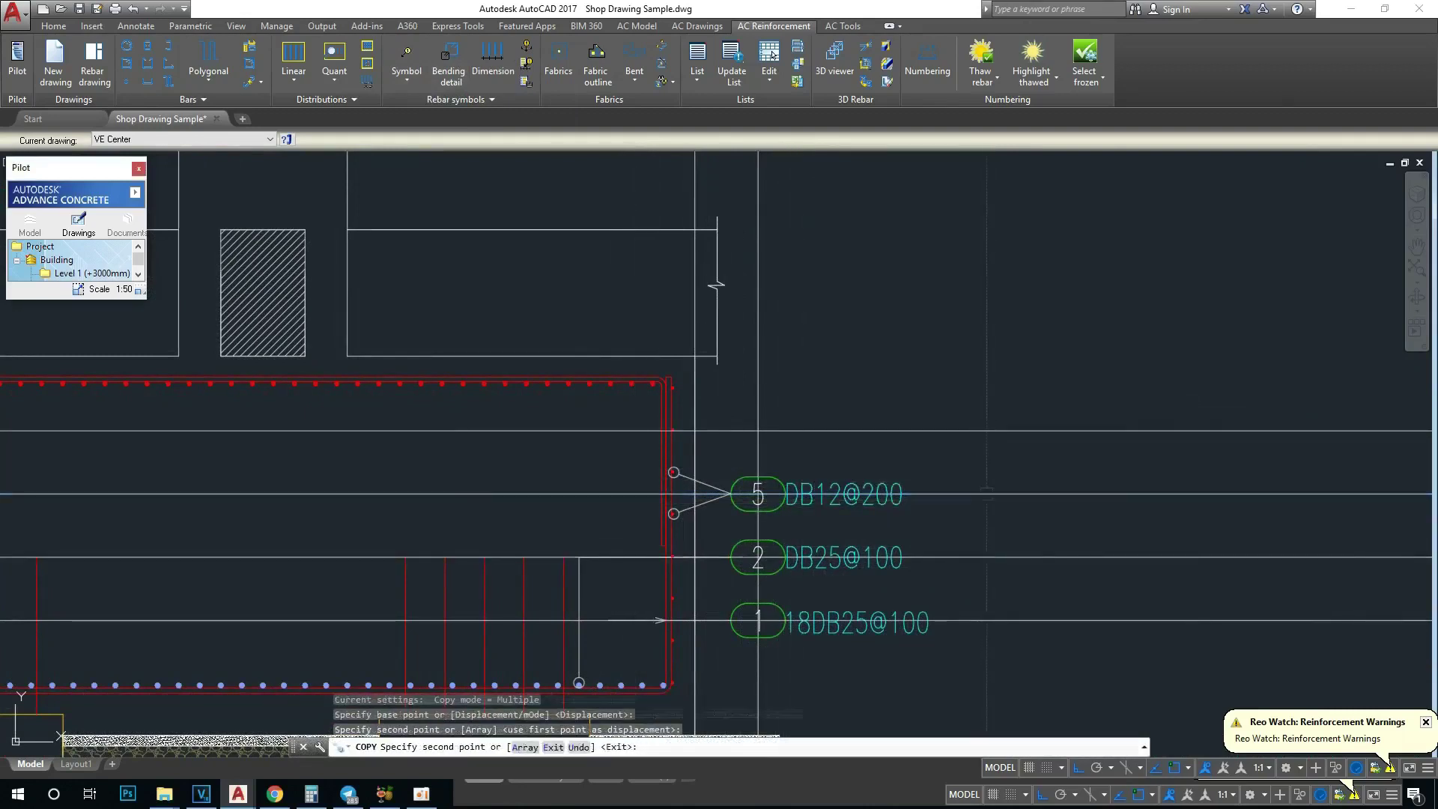
pyautogui.press('Escape')
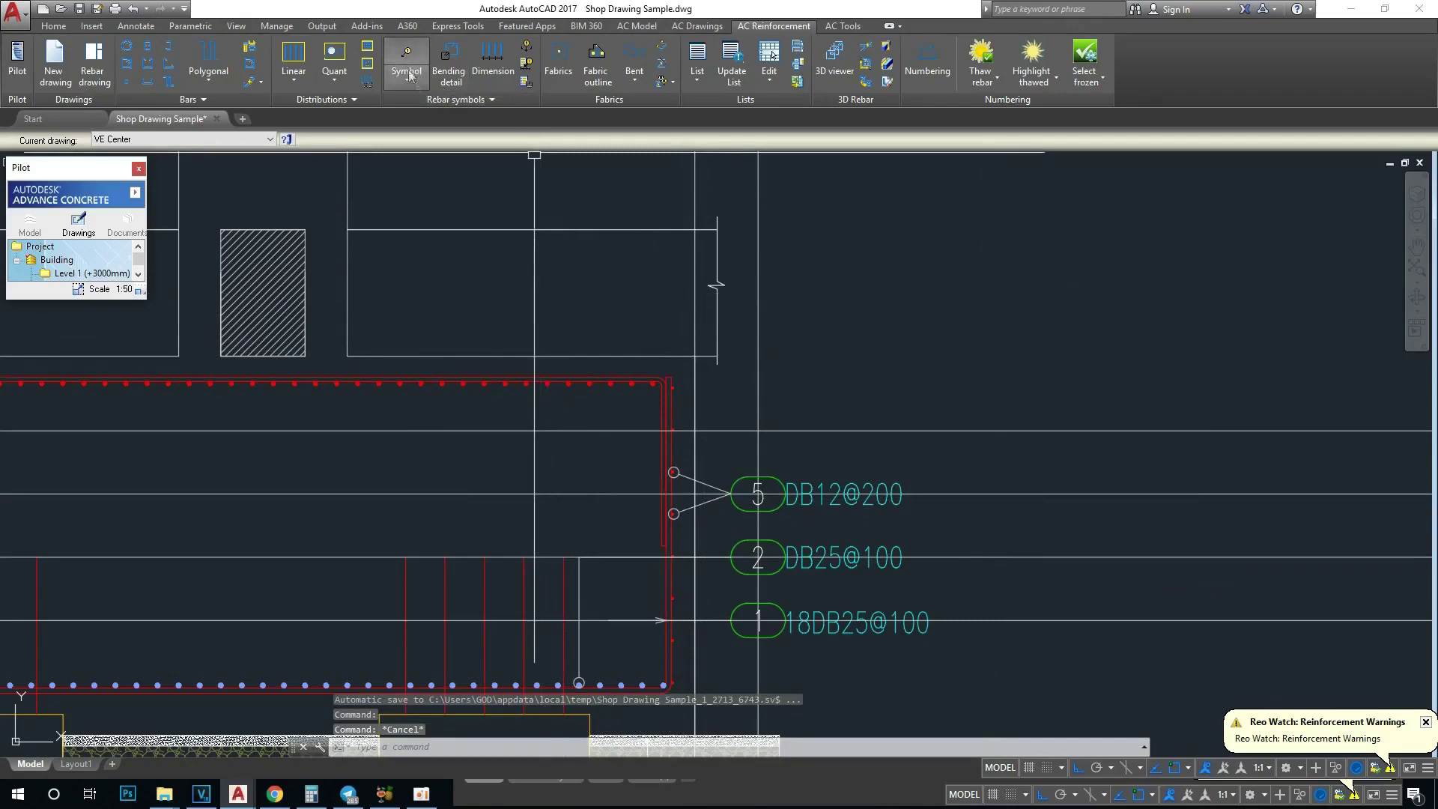
# Step: Place polyline bar-mark symbol 4 (37DB20@100) on the Section B-B top bars
pyautogui.click(407, 75)
pyautogui.click(423, 142)
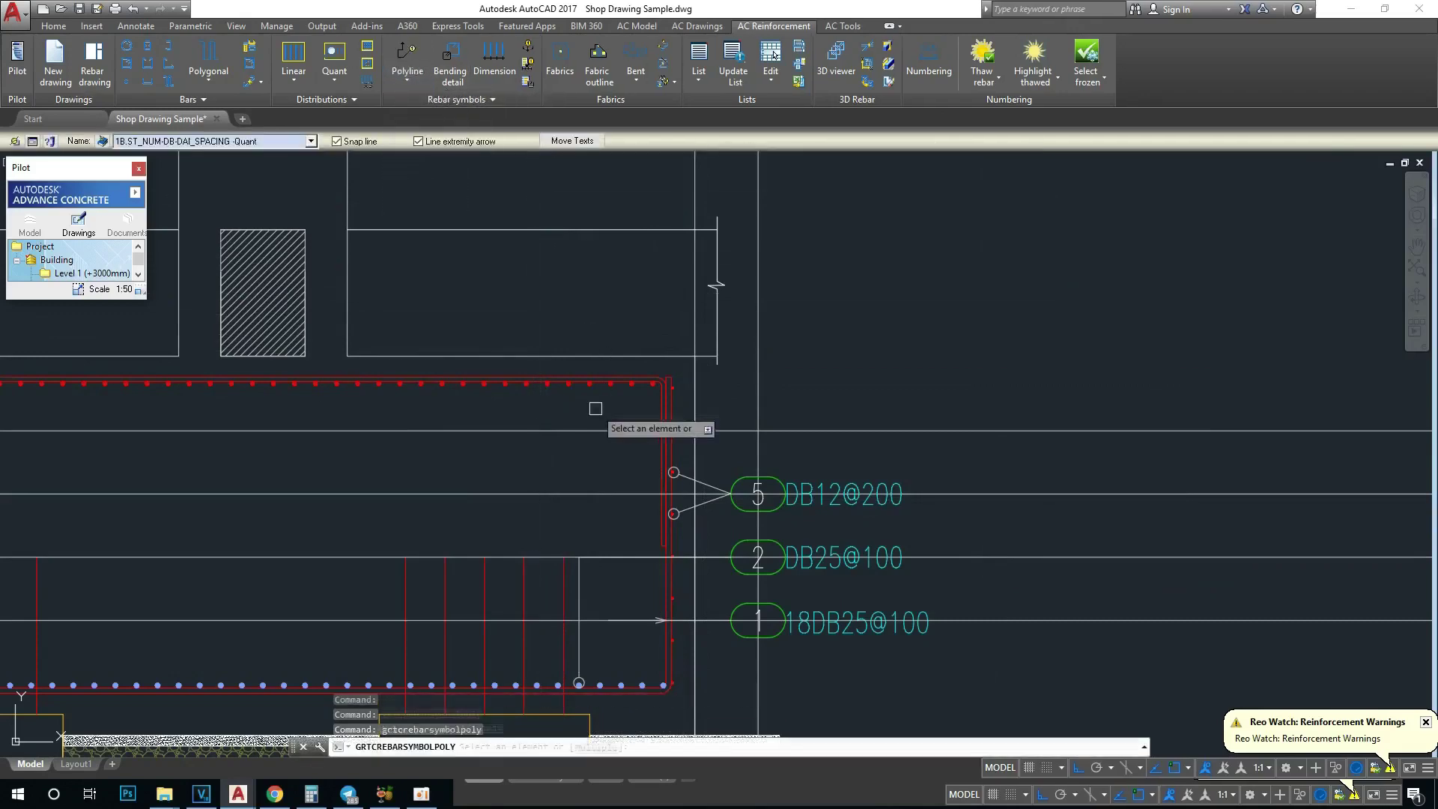
pyautogui.scroll(4, 596, 405)
pyautogui.click(599, 374)
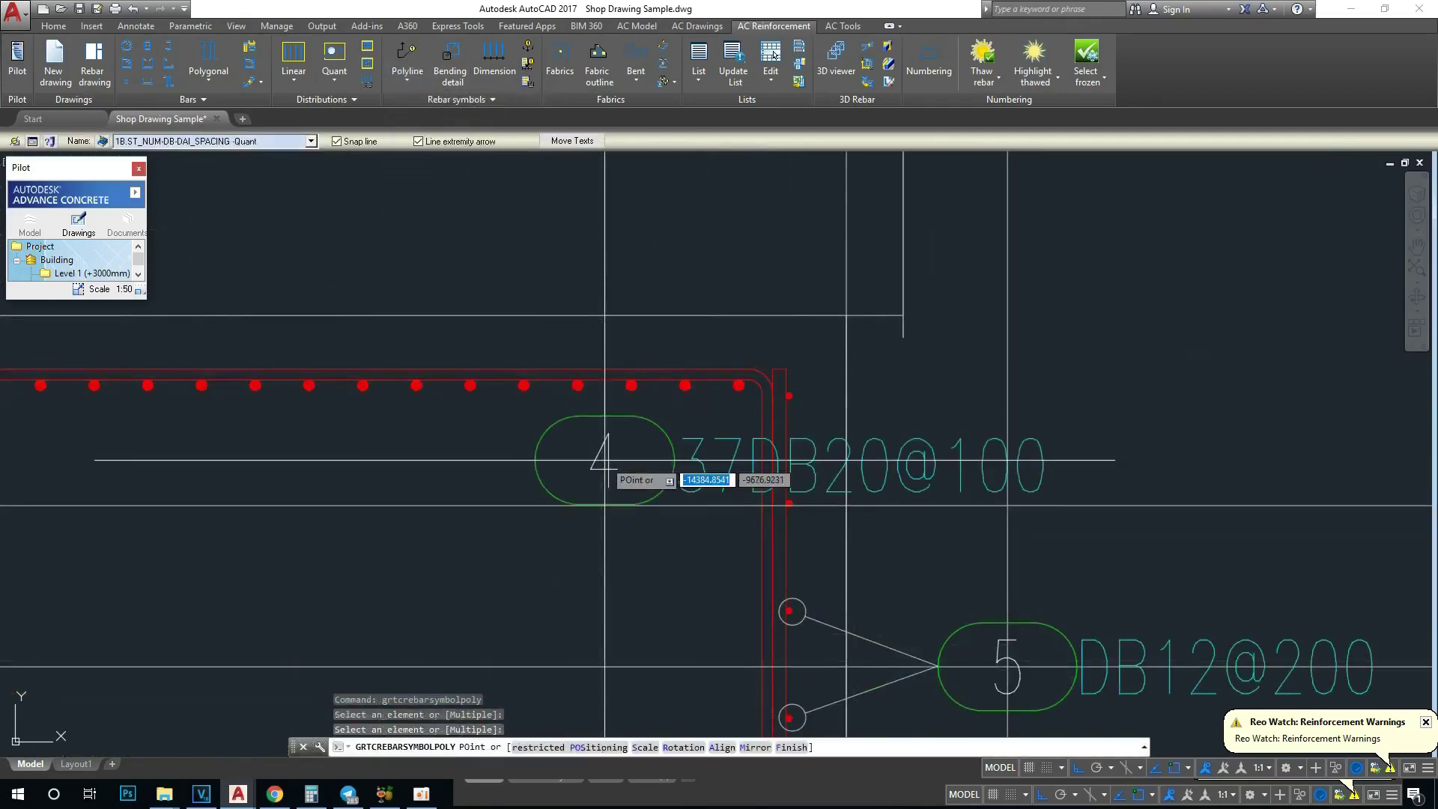
pyautogui.scroll(-1, 603, 464)
pyautogui.scroll(-2, 610, 420)
pyautogui.scroll(1, 616, 382)
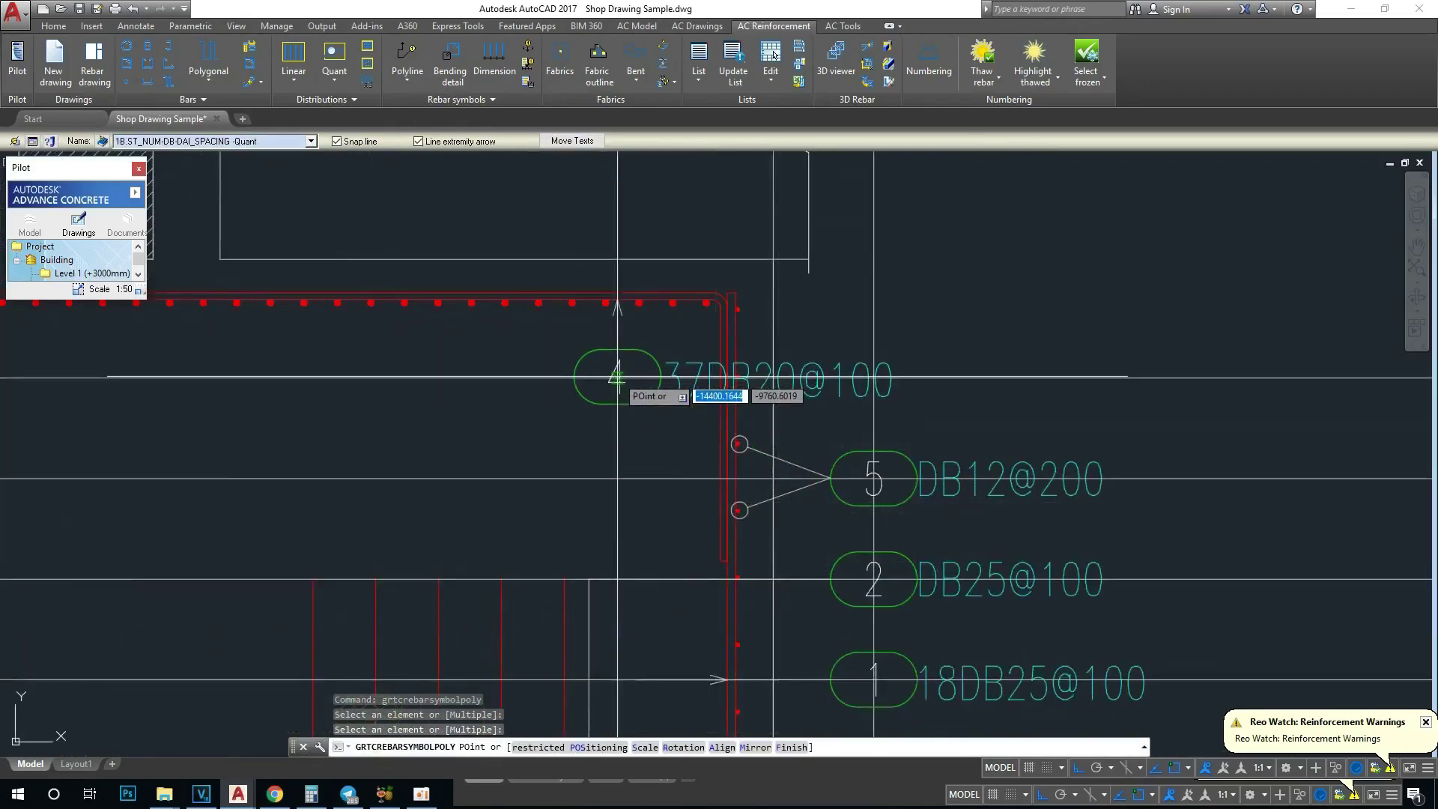
pyautogui.click(616, 377)
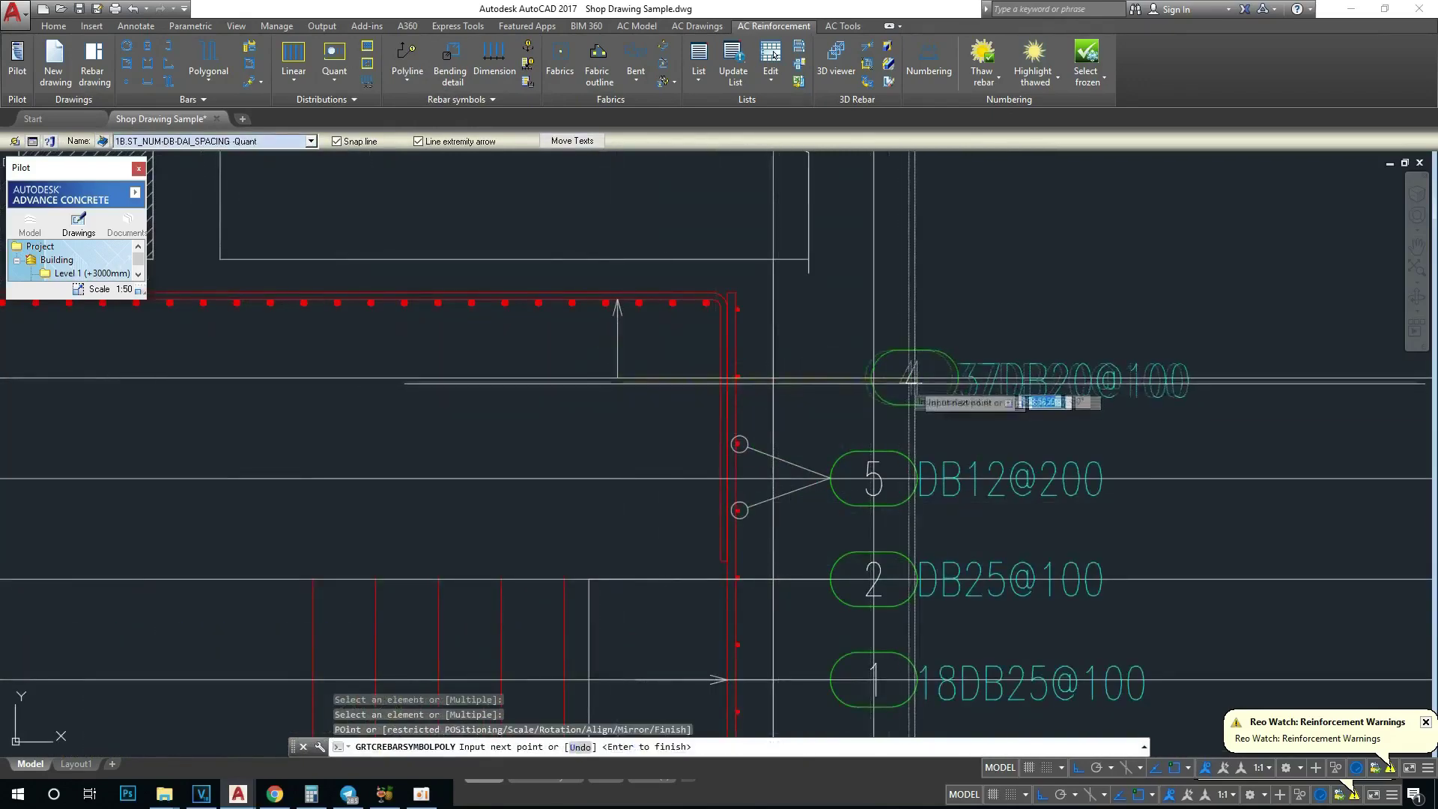
pyautogui.press('Escape')
pyautogui.scroll(-3, 874, 377)
pyautogui.press('Escape')
pyautogui.scroll(-1, 662, 277)
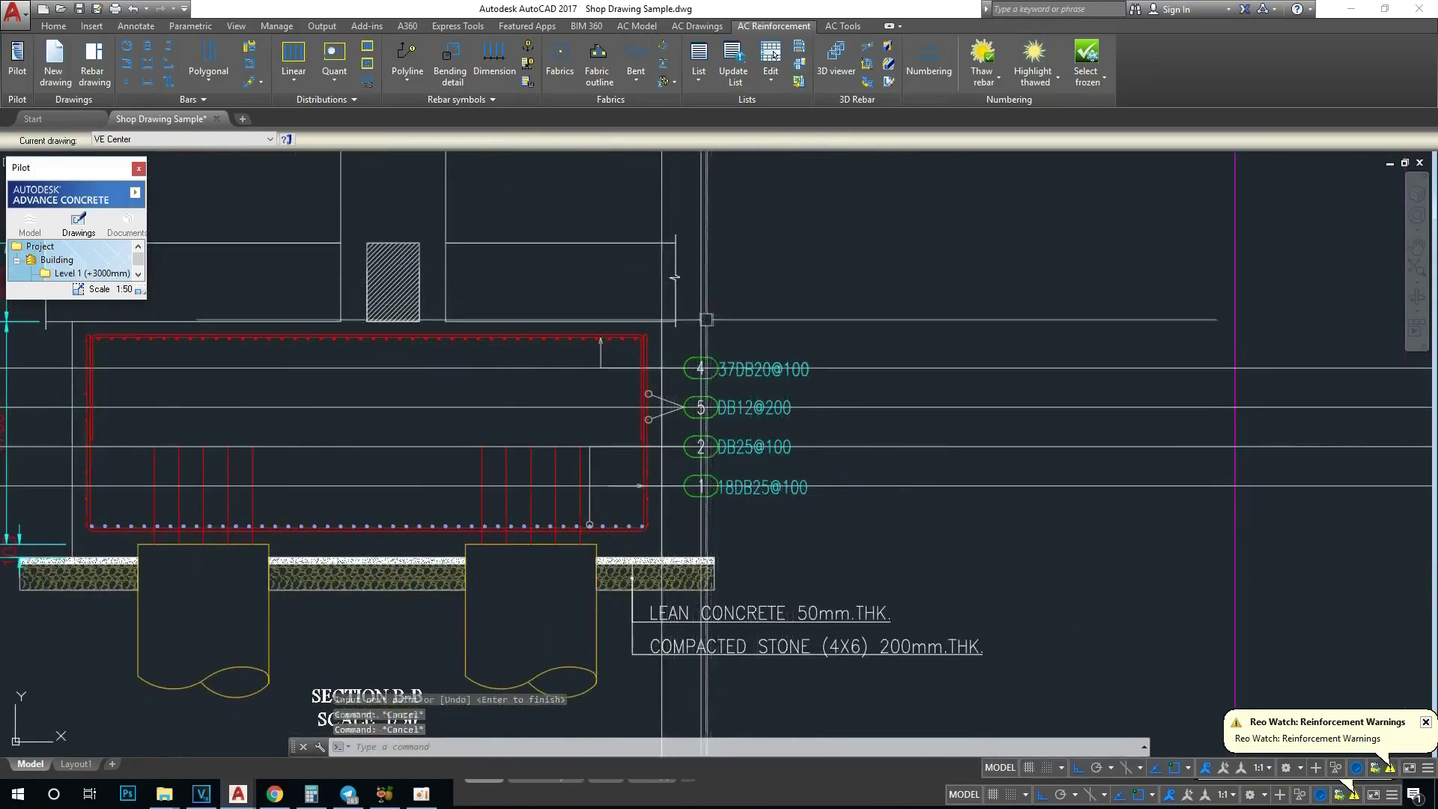
pyautogui.moveTo(709, 321); pyautogui.dragTo(674, 313, button='middle')
# Step: Move bar mark 4 by a 150 displacement so it sits above mark 5
pyautogui.write('m')
pyautogui.press('Return')
pyautogui.click(675, 313)
pyautogui.press('Return')
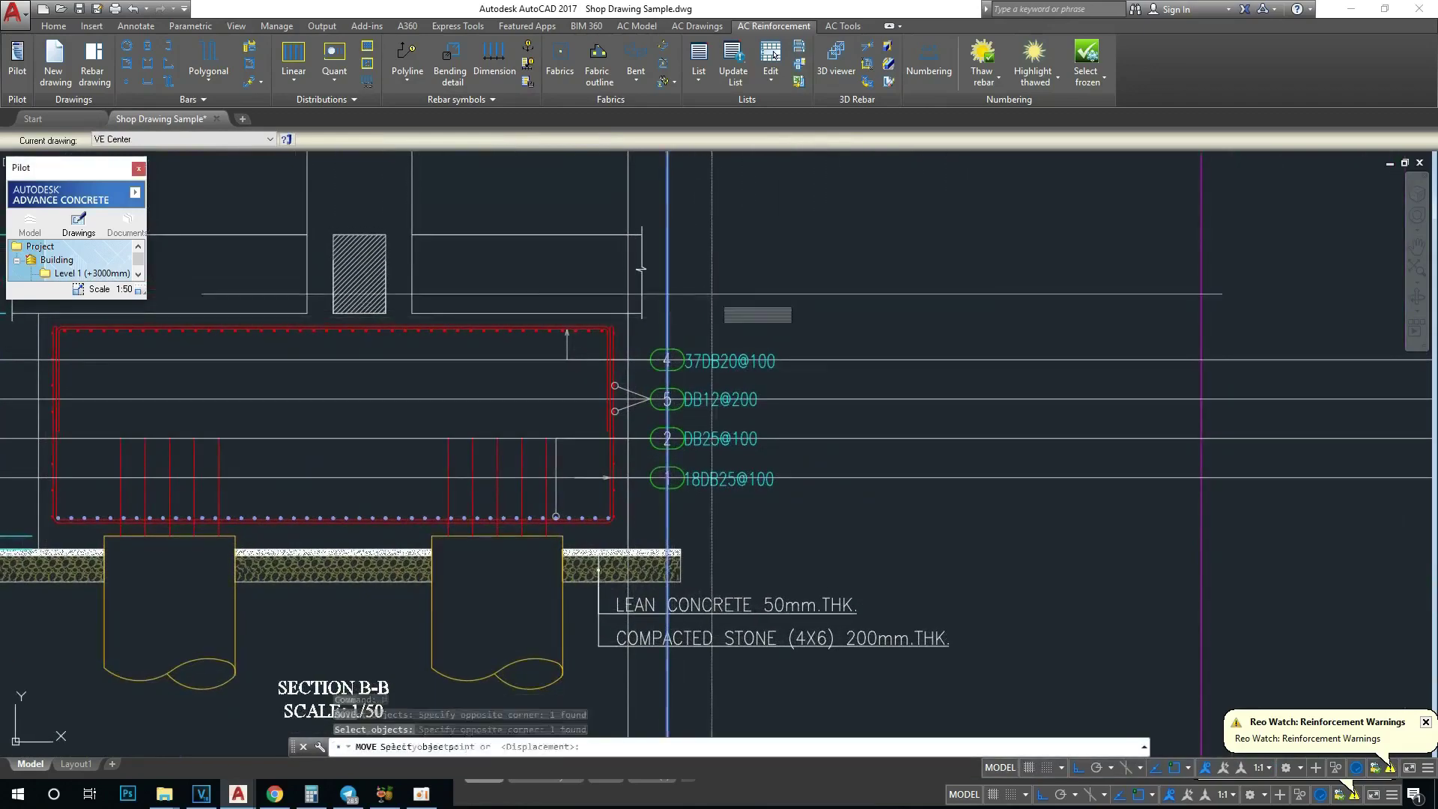
pyautogui.click(682, 300)
pyautogui.press('Return')
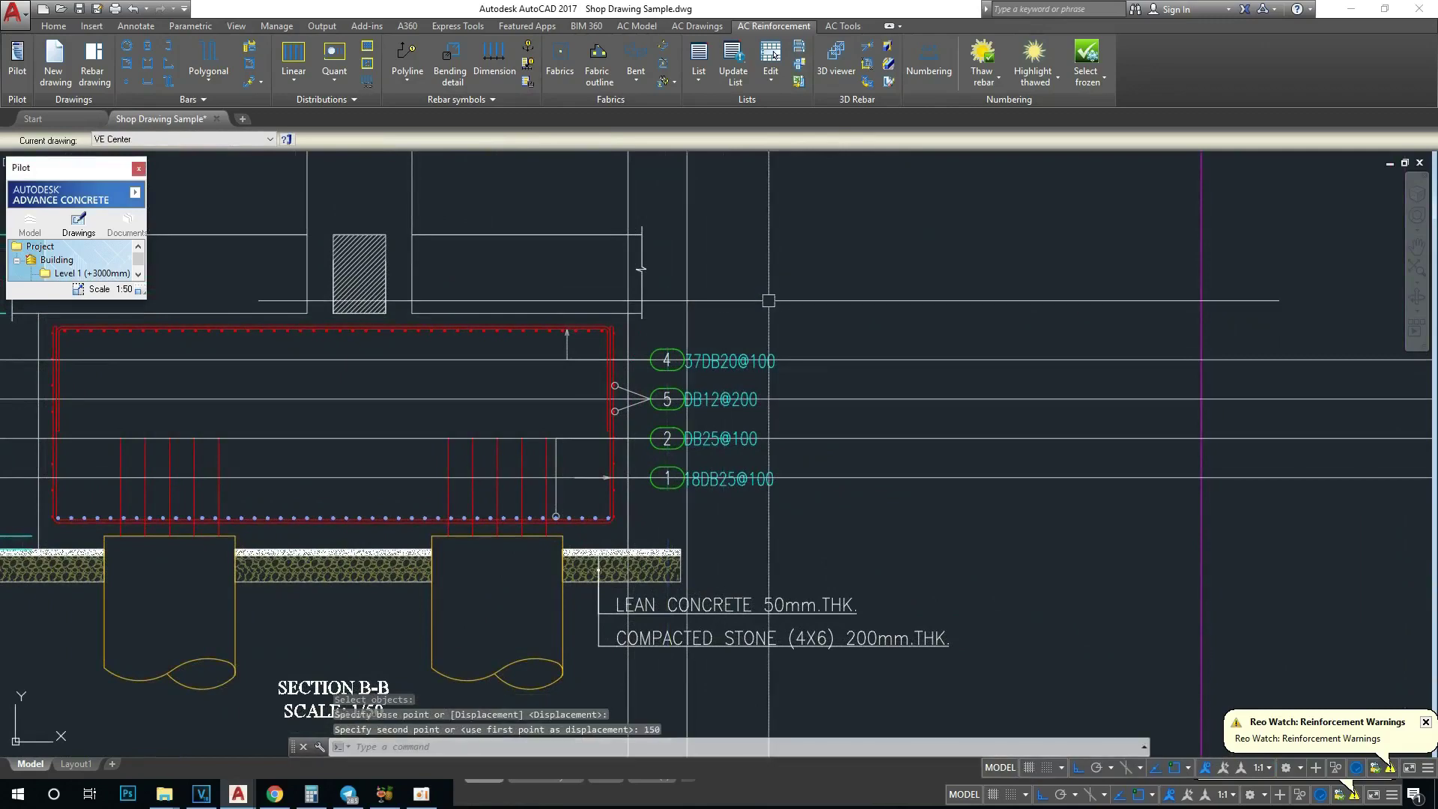
pyautogui.press('Escape')
pyautogui.press('Escape')
pyautogui.write('m')
pyautogui.press('Return')
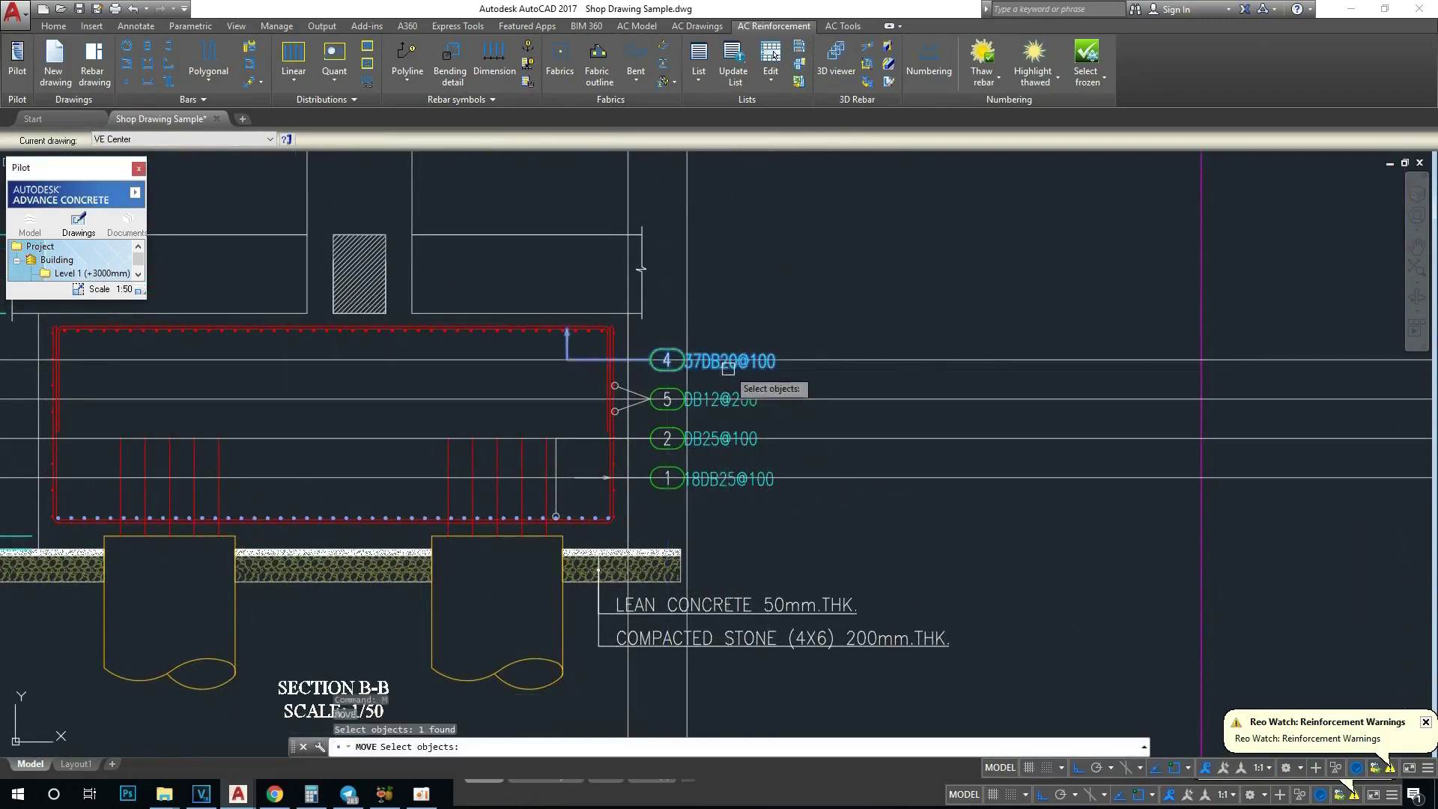
pyautogui.scroll(3, 683, 387)
pyautogui.press('Escape')
pyautogui.press('Escape')
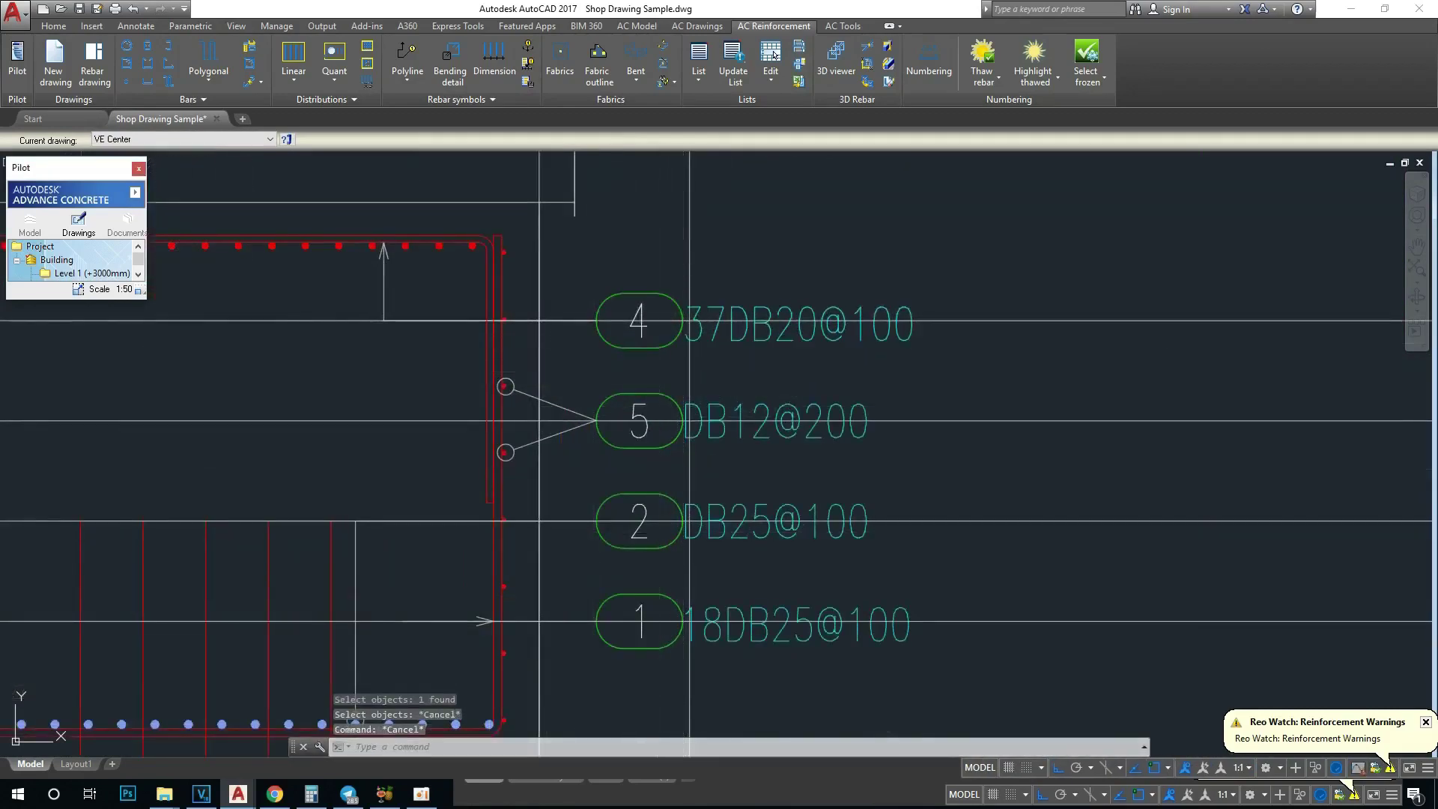
# Step: Stretch bar marks 4 and 5 to the right so they line up vertically
pyautogui.click(649, 307)
pyautogui.click(639, 320)
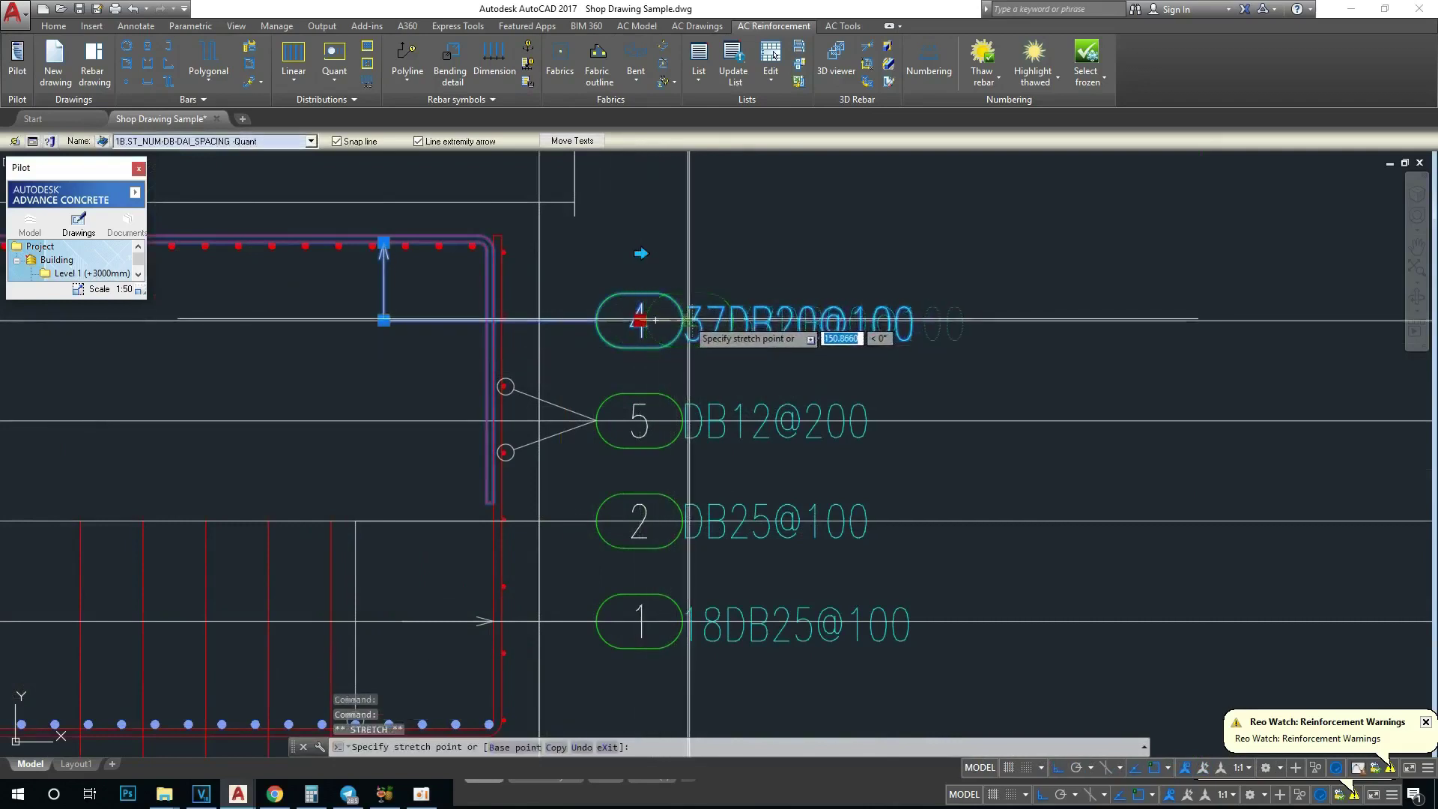
pyautogui.click(689, 321)
pyautogui.press('Escape')
pyautogui.click(640, 420)
pyautogui.click(686, 420)
pyautogui.press('Escape')
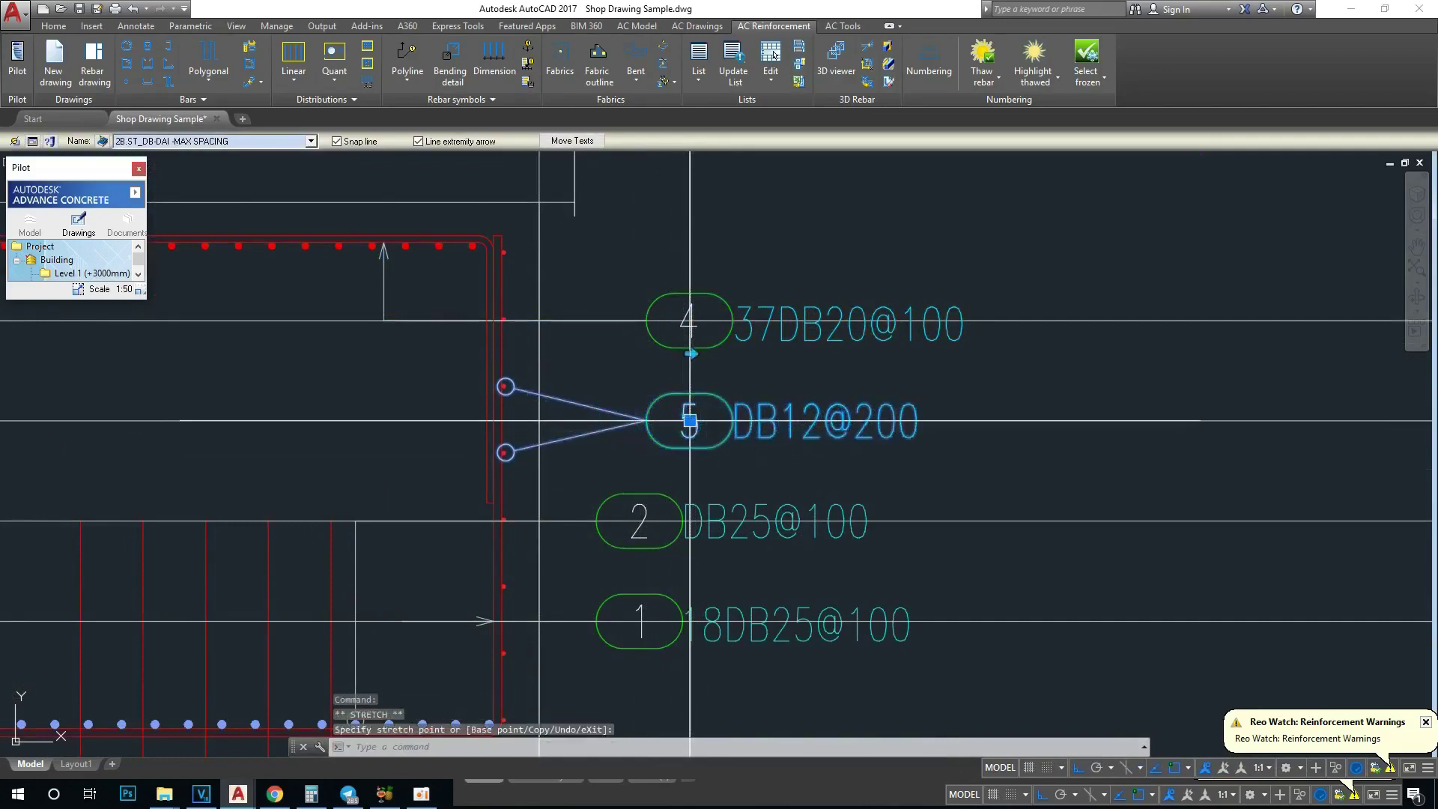
# Step: Shift marks 2 and 1 right into the same column beneath marks 4 and 5
pyautogui.moveTo(651, 496); pyautogui.dragTo(666, 339, button='middle')
pyautogui.click(650, 365)
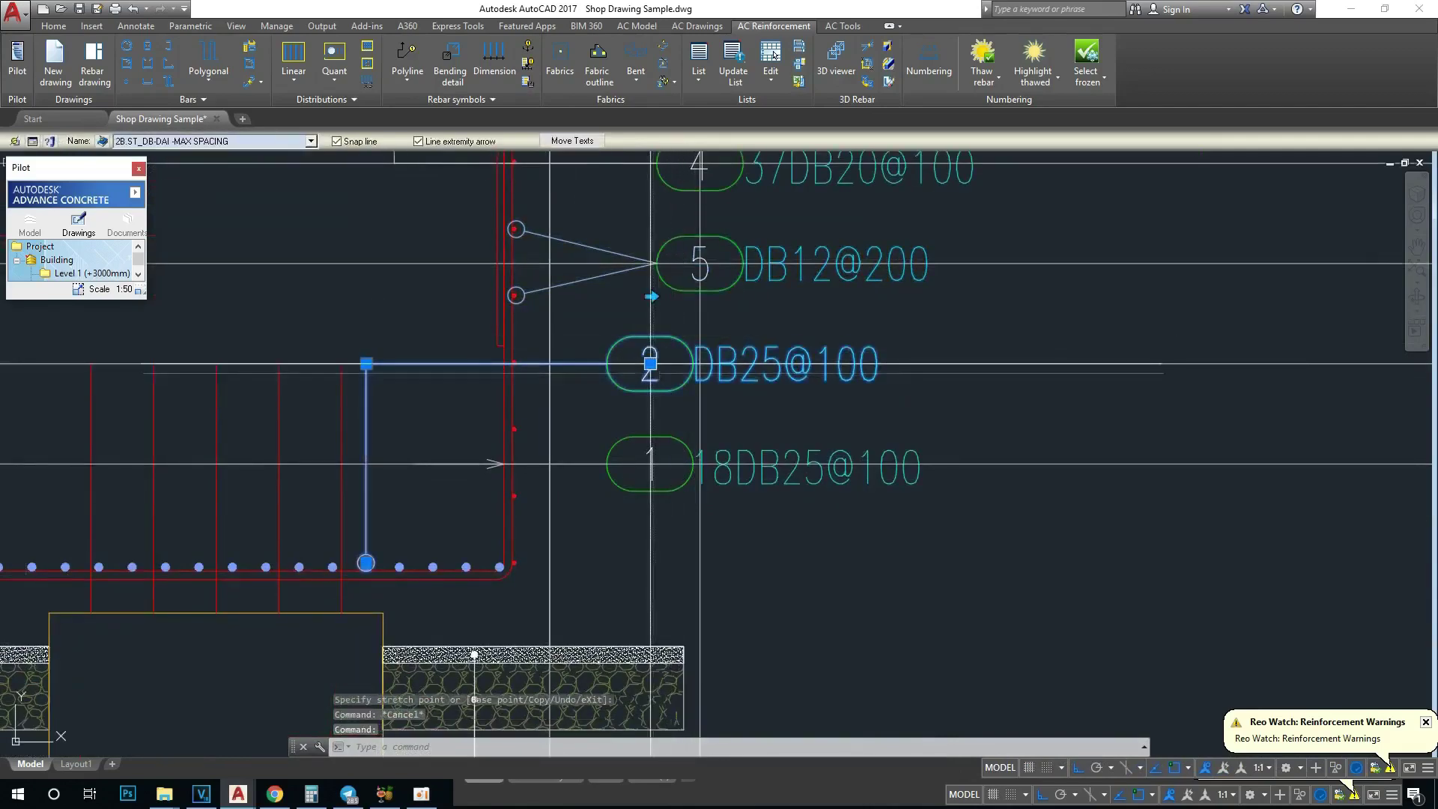
pyautogui.click(700, 364)
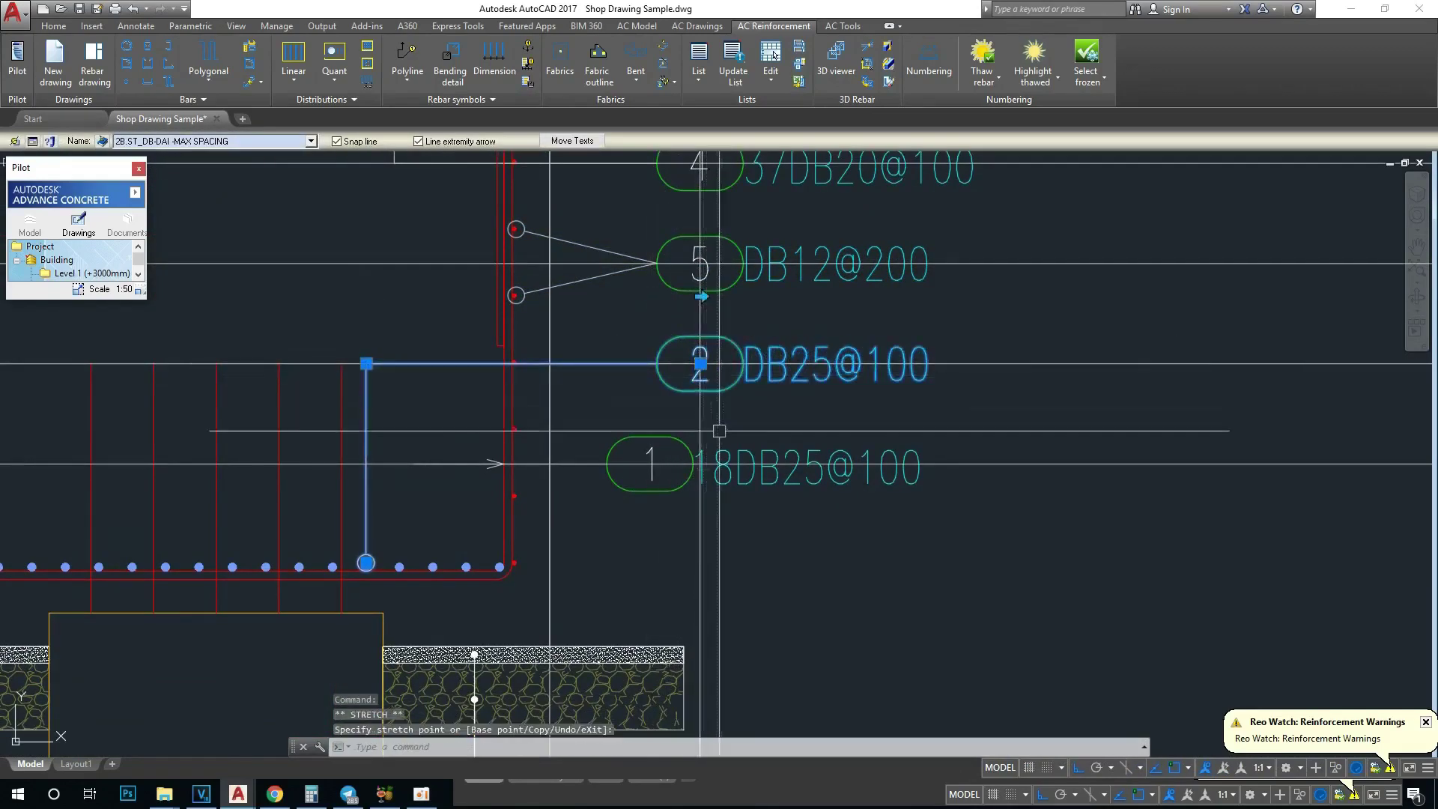
pyautogui.press('Escape')
pyautogui.click(650, 464)
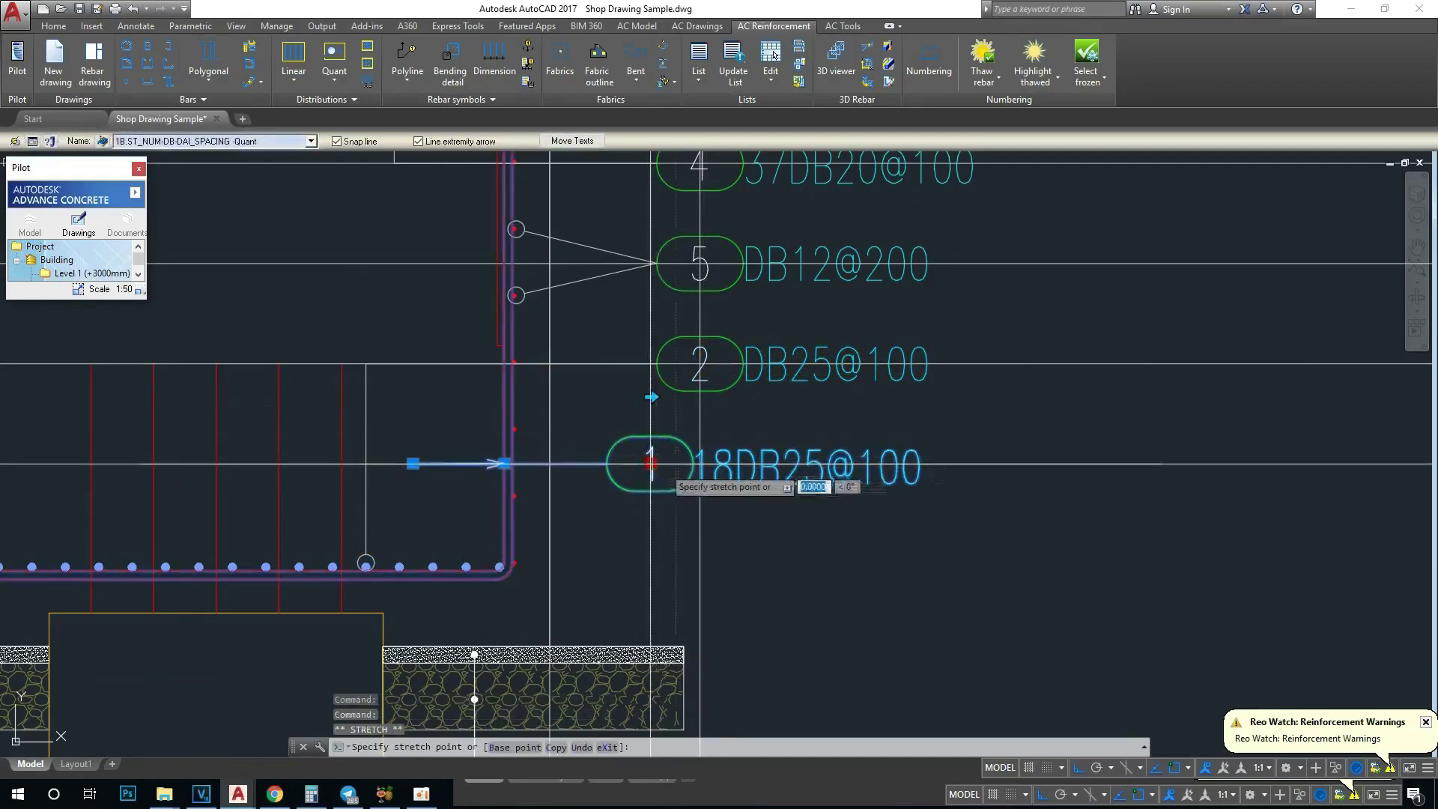
pyautogui.click(700, 464)
pyautogui.press('Escape')
pyautogui.press('Escape')
pyautogui.scroll(-4, 701, 465)
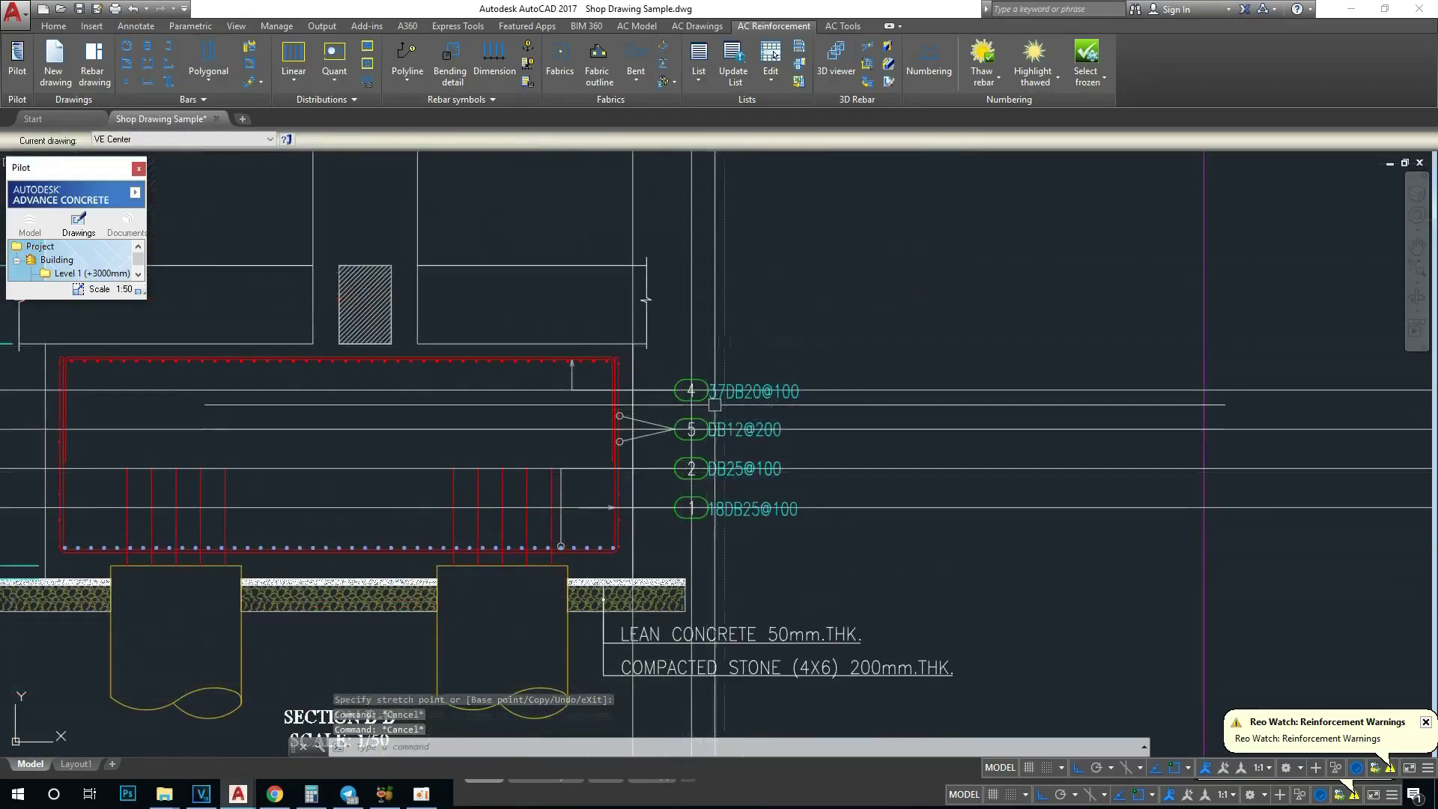
pyautogui.scroll(2, 790, 387)
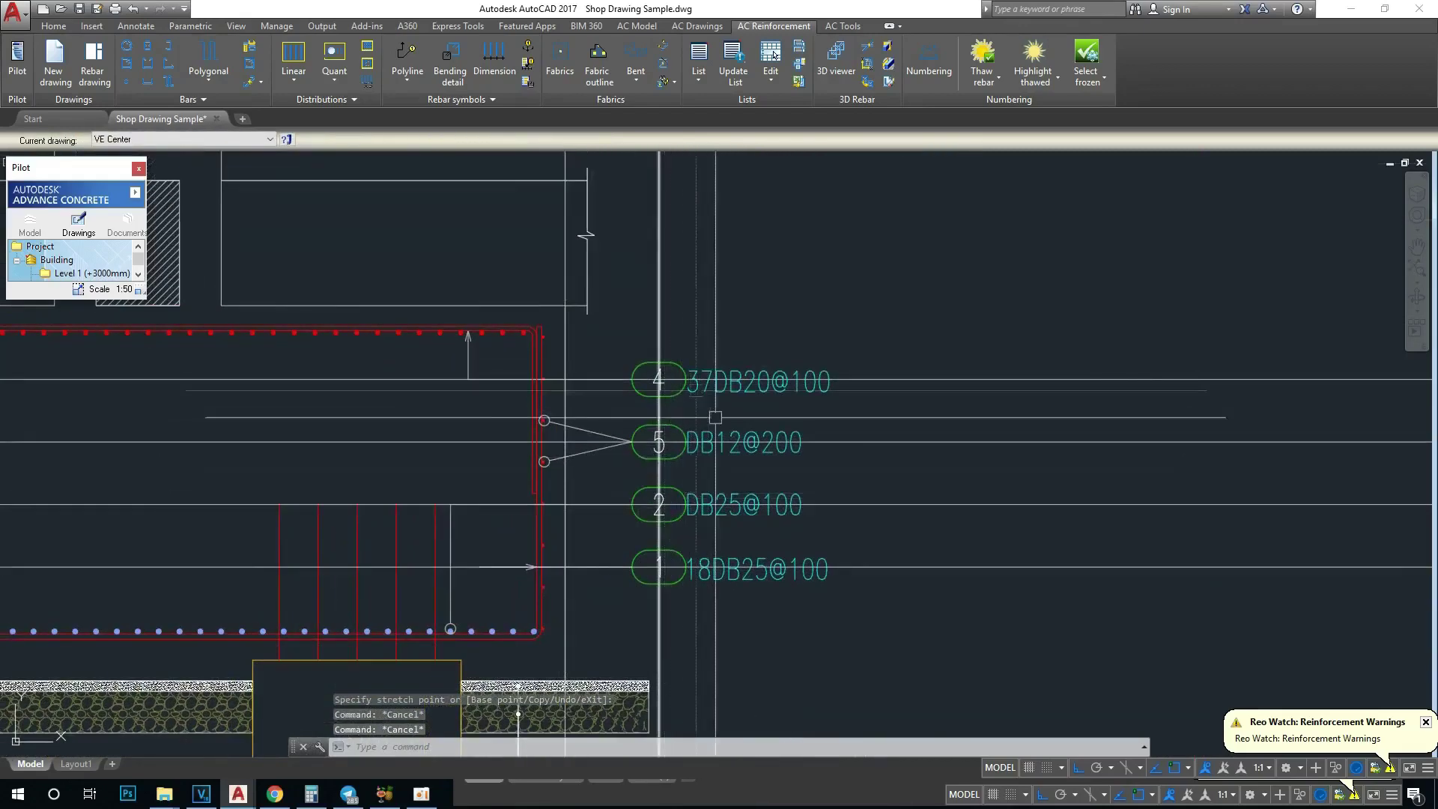
pyautogui.scroll(2, 695, 413)
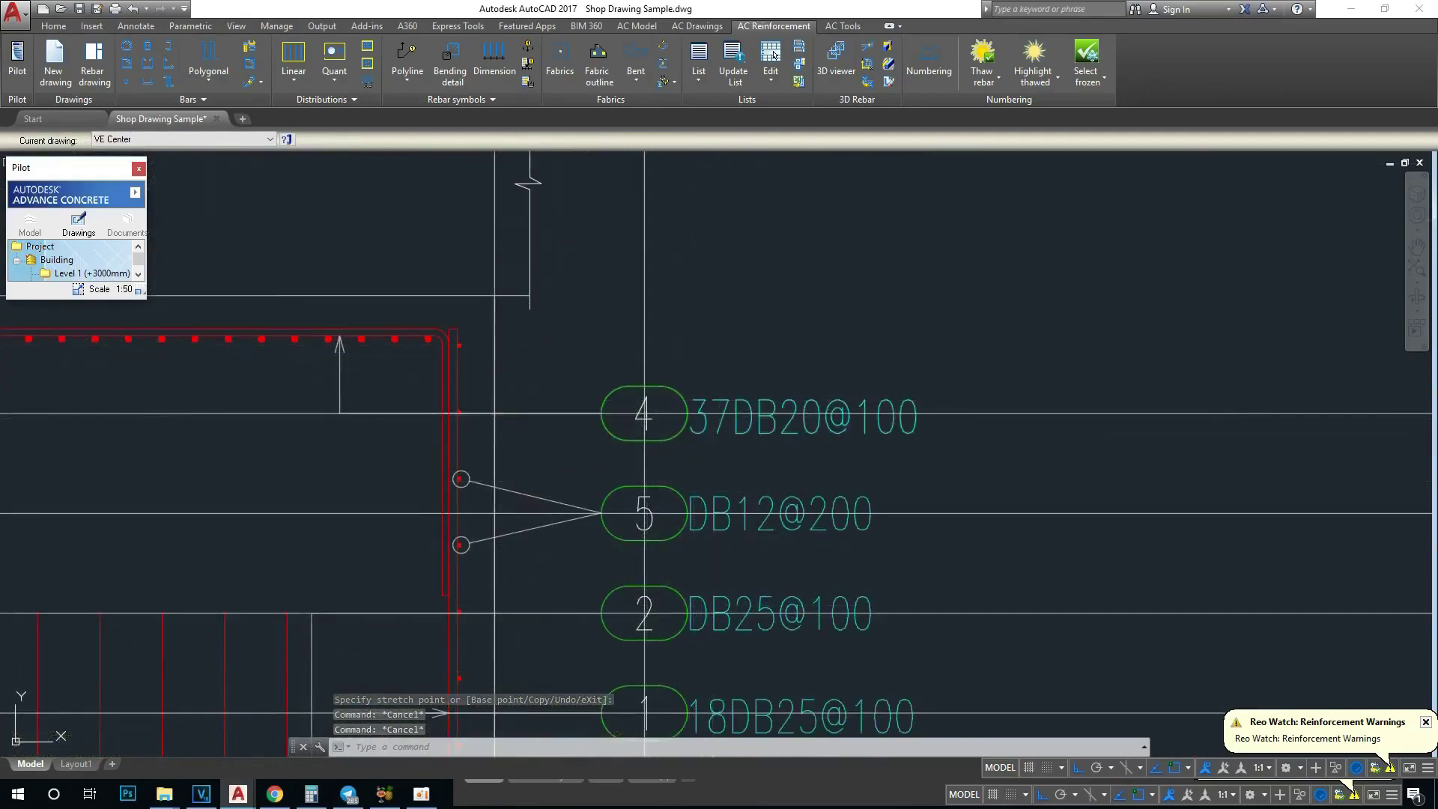
# Step: Inspect bar mark 4 and survey the sheet by zooming and panning
pyautogui.click(644, 413)
pyautogui.scroll(-3, 644, 412)
pyautogui.scroll(3, 645, 413)
pyautogui.scroll(-4, 576, 390)
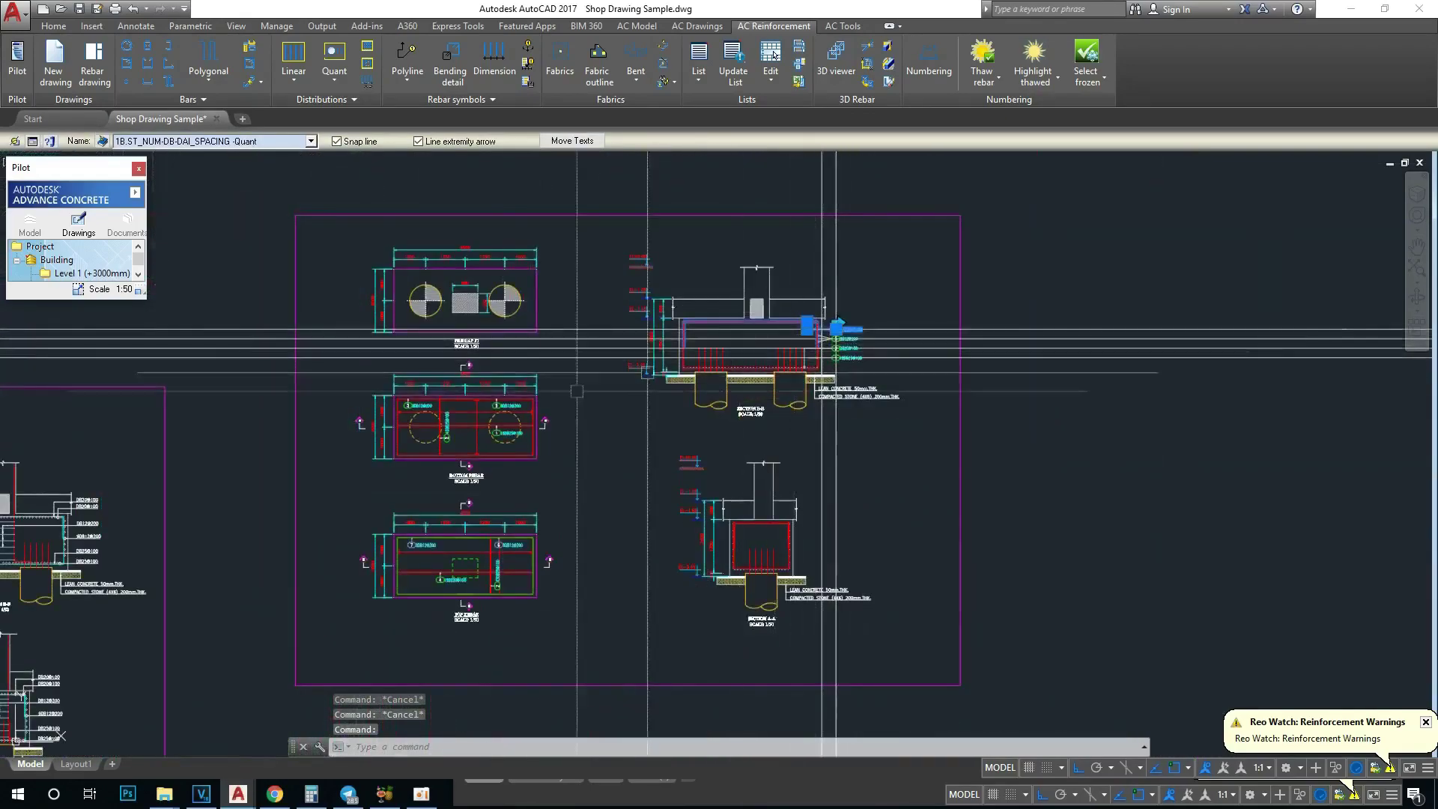
pyautogui.scroll(2, 472, 457)
pyautogui.scroll(1, 378, 501)
pyautogui.scroll(2, 405, 525)
pyautogui.scroll(2, 420, 569)
pyautogui.scroll(-6, 509, 494)
pyautogui.scroll(6, 498, 449)
pyautogui.moveTo(478, 522); pyautogui.dragTo(474, 414, button='middle')
pyautogui.scroll(-3, 475, 450)
pyautogui.scroll(3, 476, 449)
pyautogui.scroll(-3, 474, 414)
pyautogui.scroll(3, 742, 623)
pyautogui.scroll(-1, 742, 622)
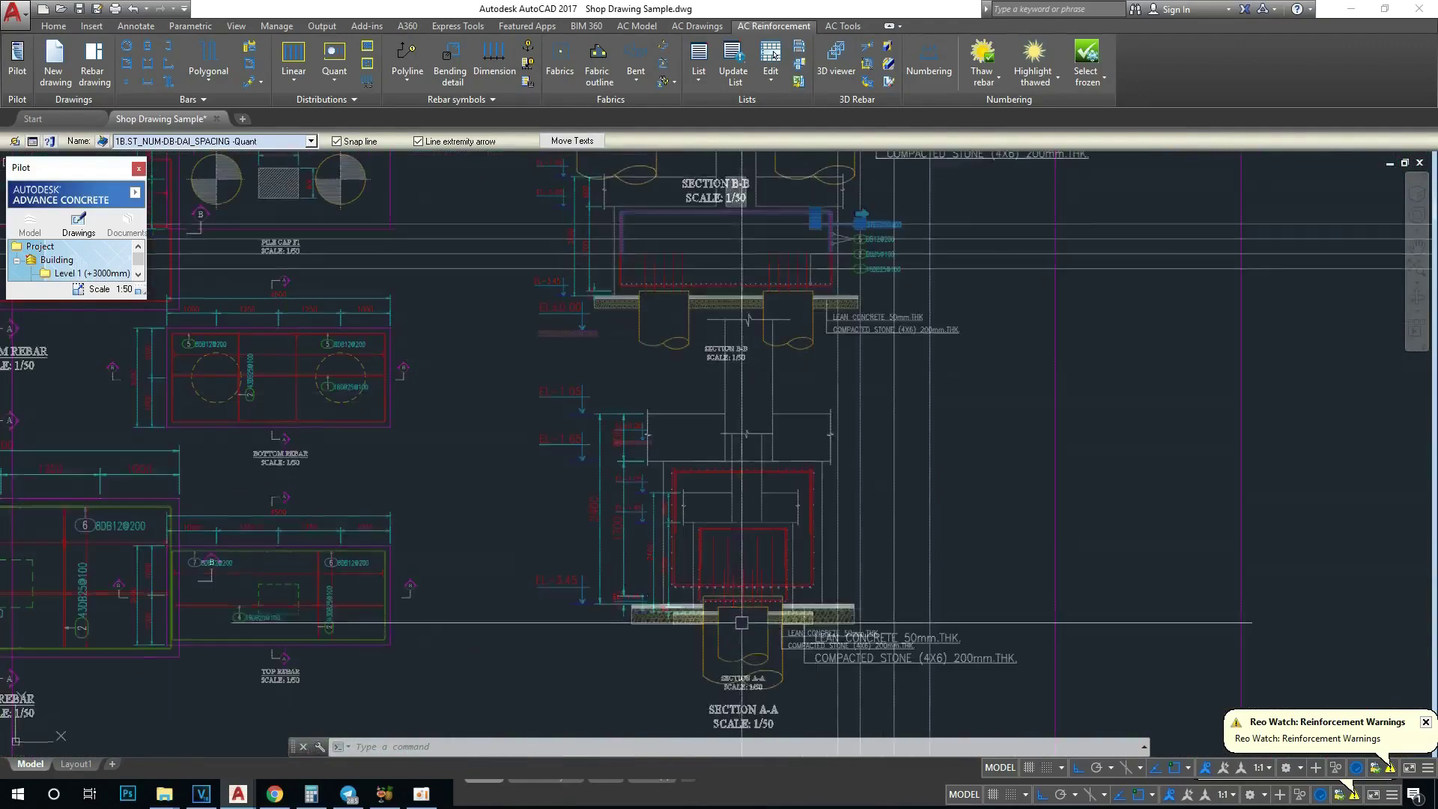
pyautogui.scroll(1, 654, 537)
pyautogui.scroll(-3, 514, 524)
pyautogui.scroll(3, 231, 524)
pyautogui.scroll(-3, 475, 475)
pyautogui.scroll(3, 697, 297)
pyautogui.scroll(3, 749, 225)
pyautogui.scroll(-4, 749, 337)
pyautogui.scroll(3, 759, 480)
pyautogui.scroll(4, 743, 480)
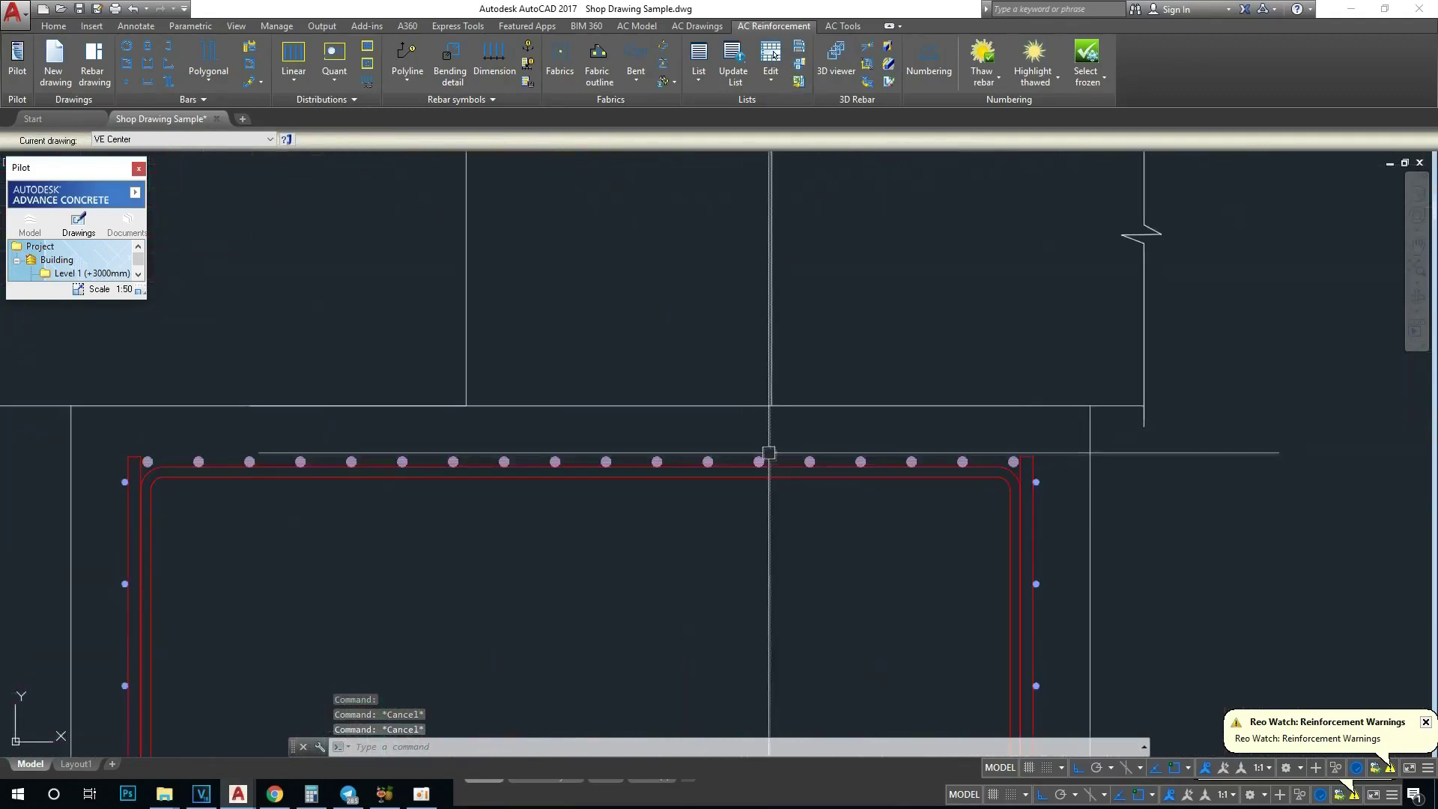
# Step: Check the Section B-B top bar distribution, then zoom into the Top Rebar plan
pyautogui.click(761, 456)
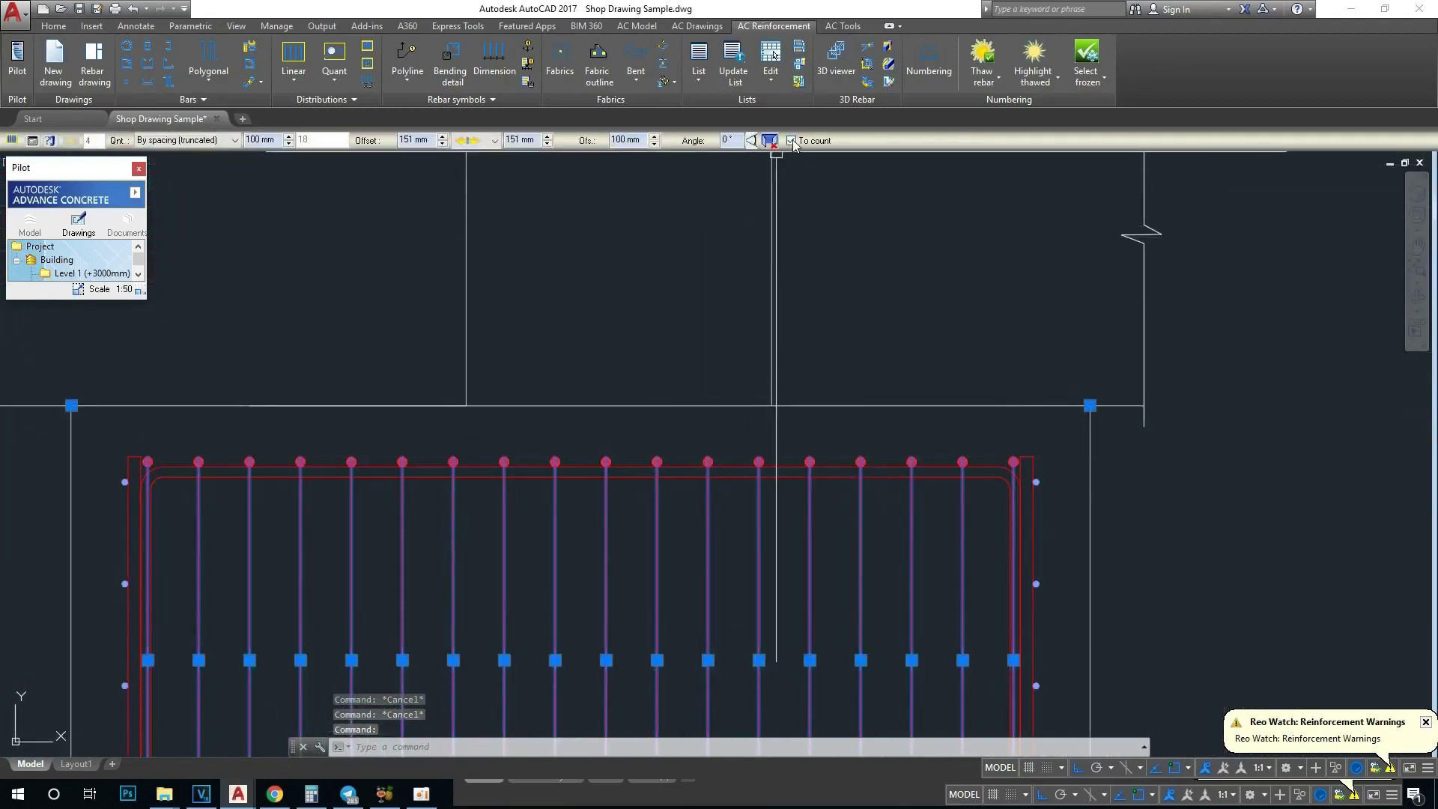
pyautogui.scroll(-6, 933, 289)
pyautogui.press('Escape')
pyautogui.scroll(2, 877, 357)
pyautogui.scroll(-3, 877, 358)
pyautogui.scroll(-2, 749, 374)
pyautogui.scroll(1, 524, 375)
pyautogui.scroll(1, 459, 367)
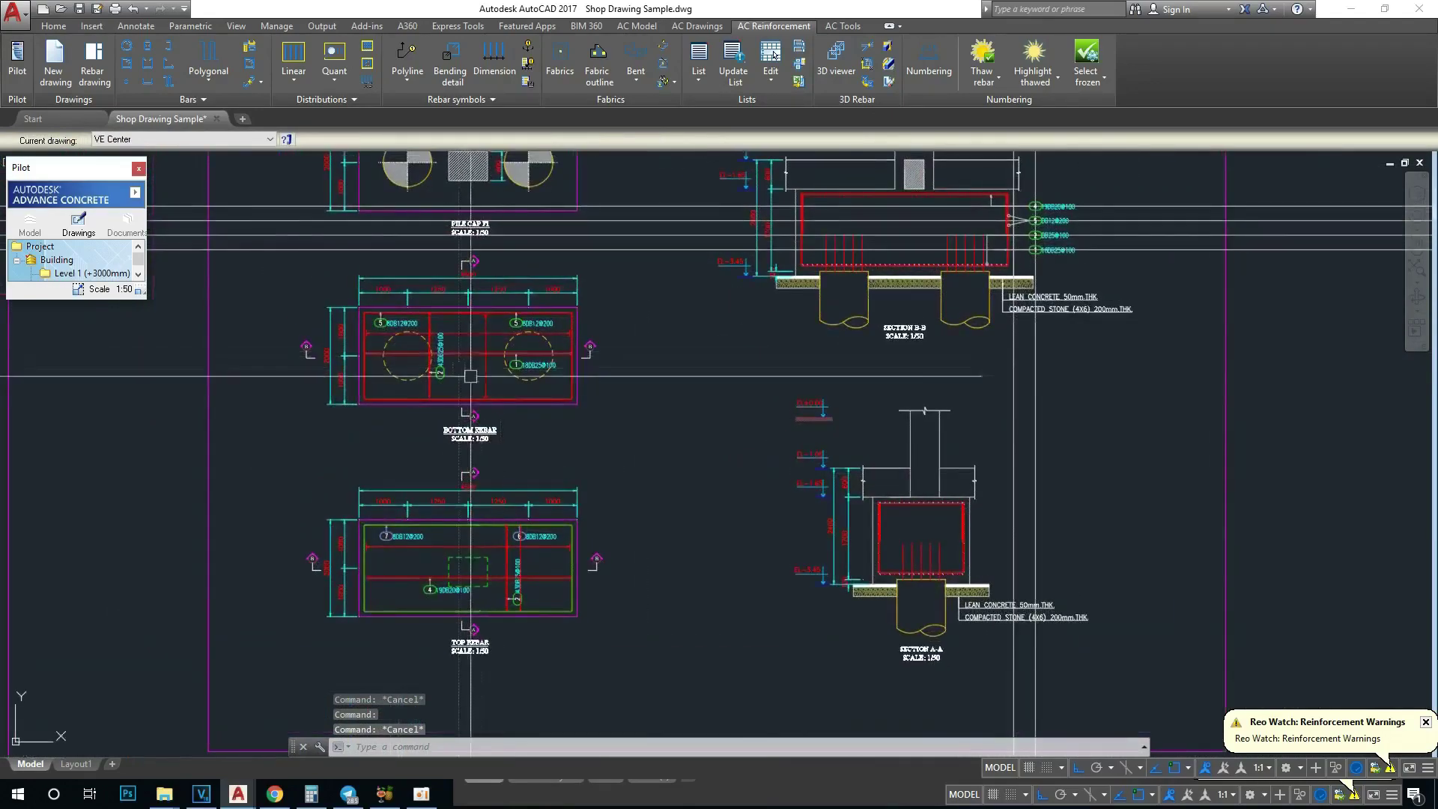
pyautogui.scroll(5, 861, 464)
pyautogui.scroll(-5, 718, 455)
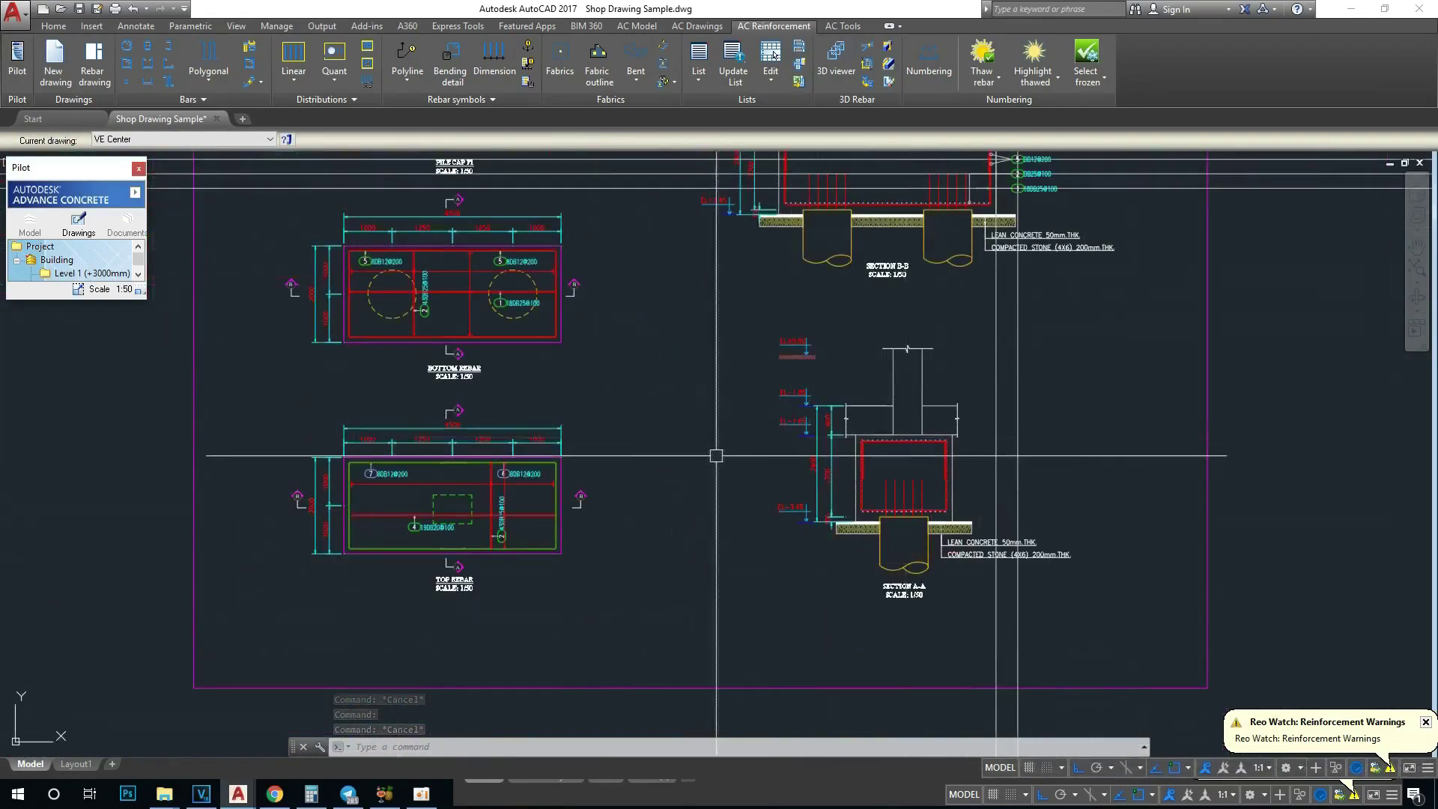
pyautogui.scroll(5, 472, 505)
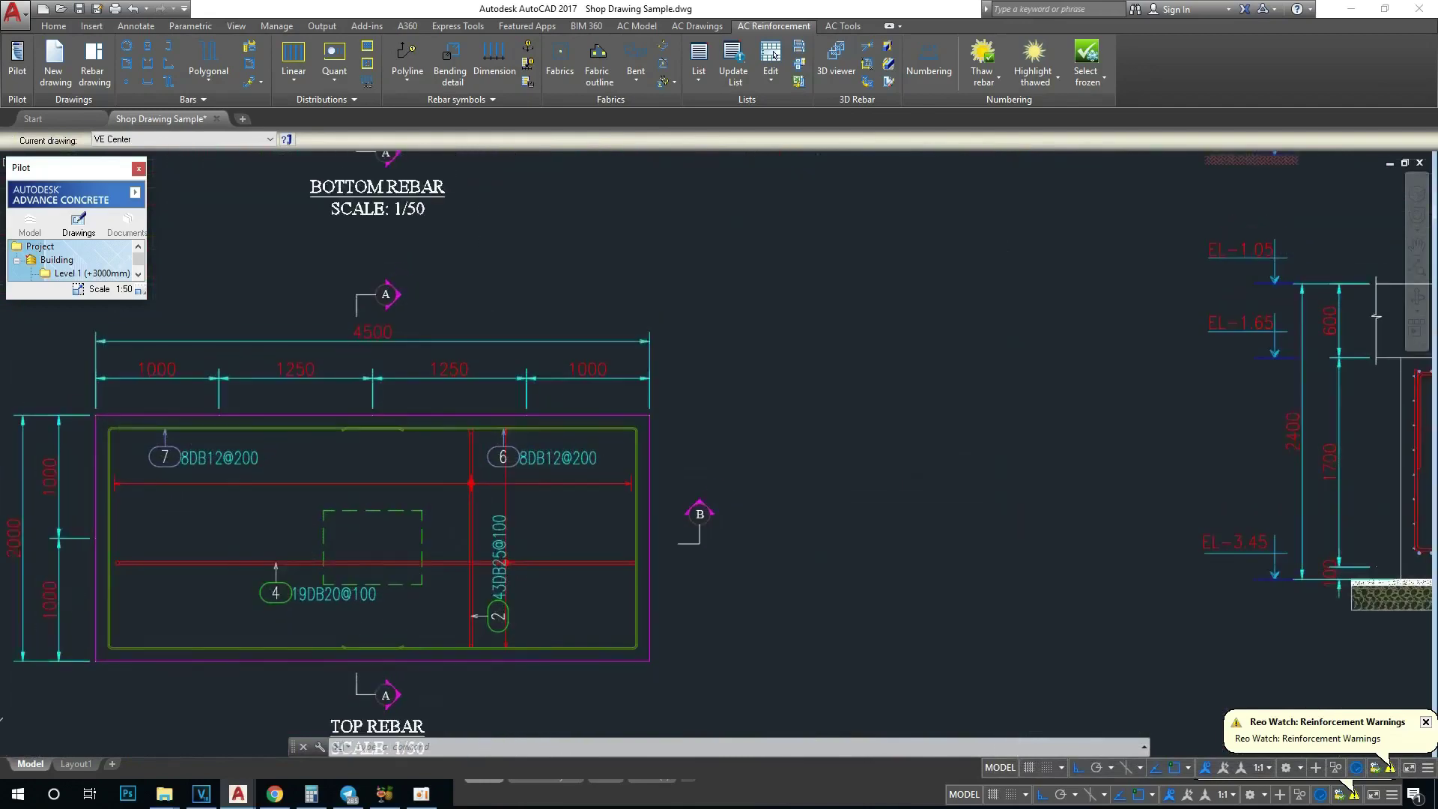
# Step: Move bar mark 2 and its 43DB25@100 label left on the Top Rebar plan
pyautogui.moveTo(454, 541); pyautogui.dragTo(584, 479, button='middle')
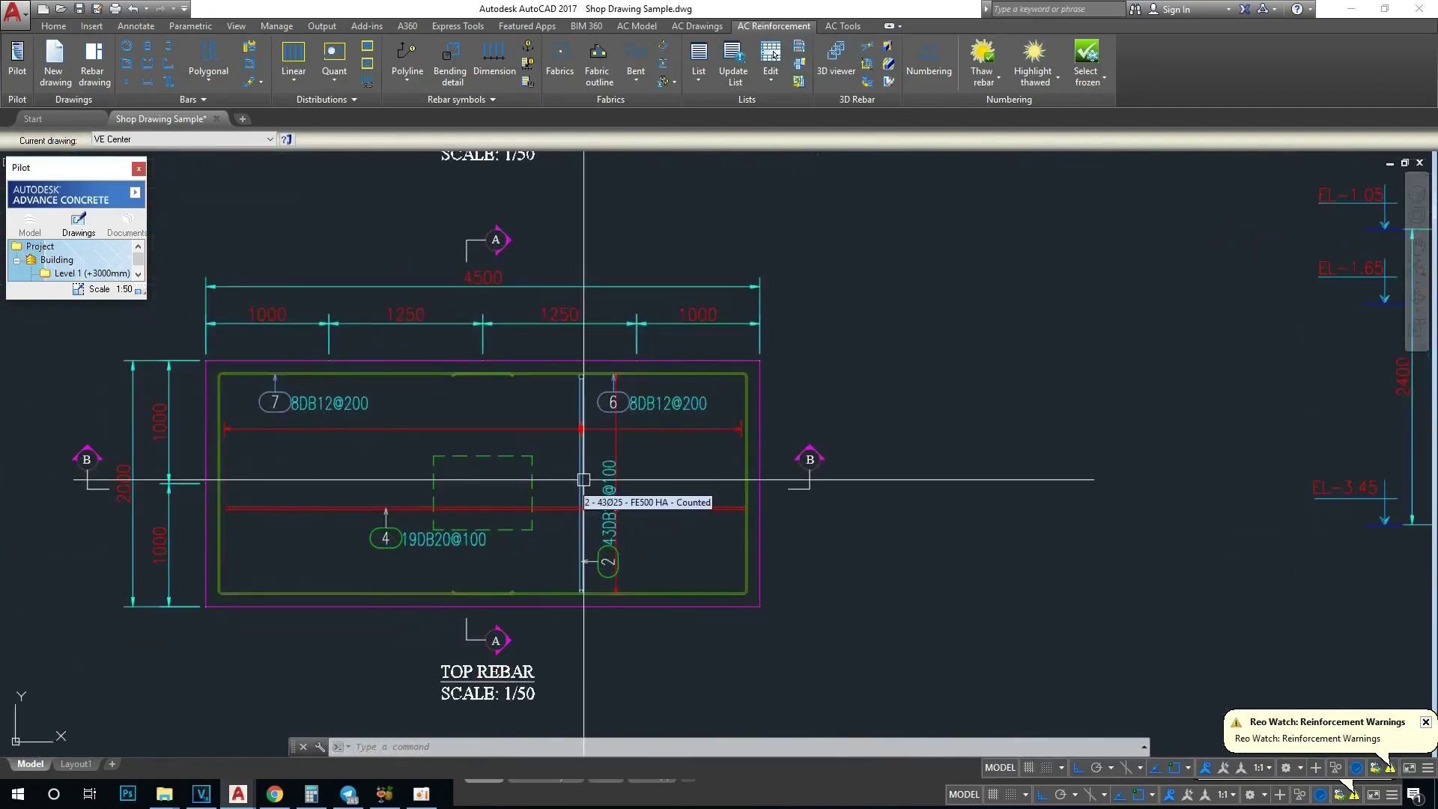
pyautogui.click(583, 473)
pyautogui.write('m')
pyautogui.press('Return')
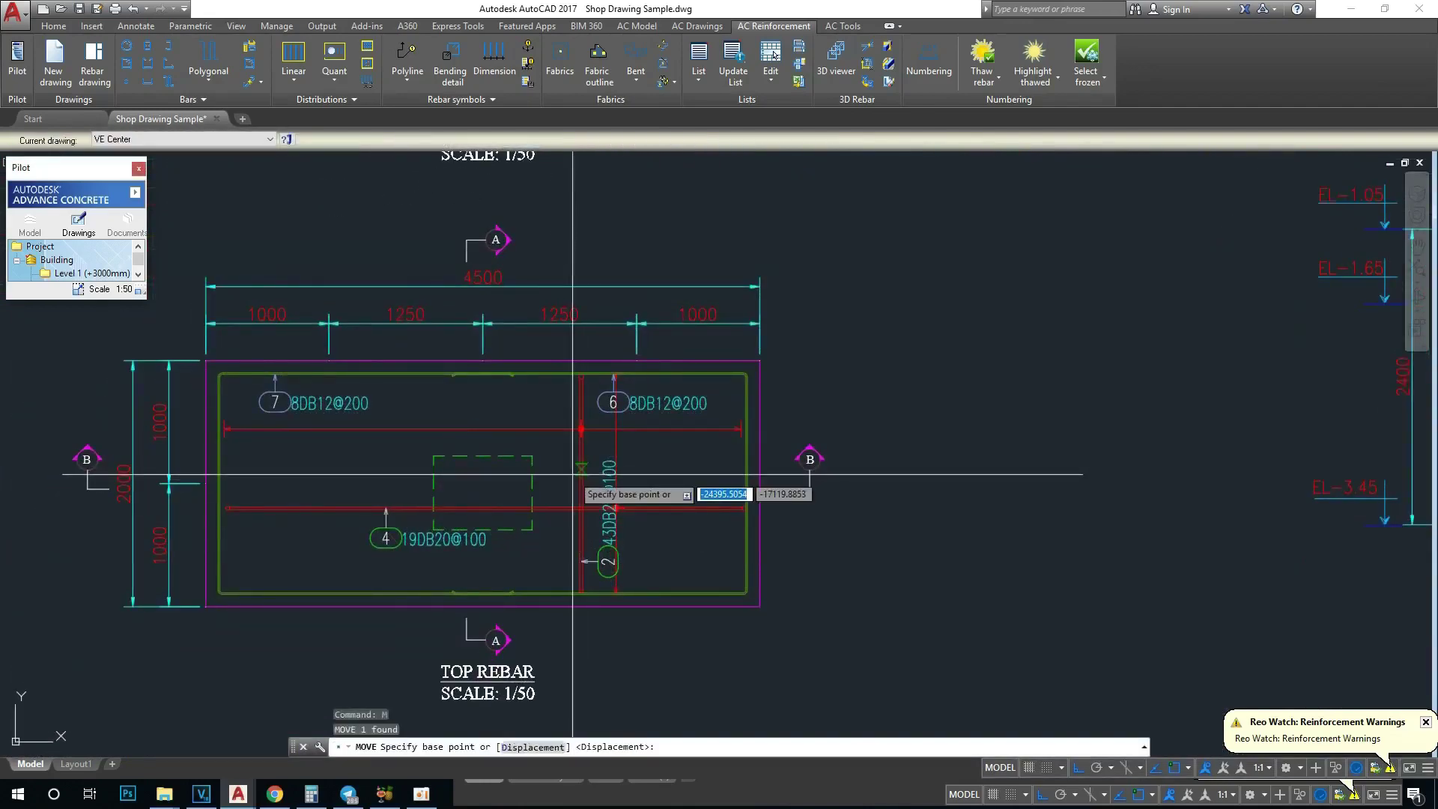
pyautogui.press('Escape')
pyautogui.scroll(3, 592, 472)
pyautogui.scroll(1, 645, 456)
pyautogui.press('Return')
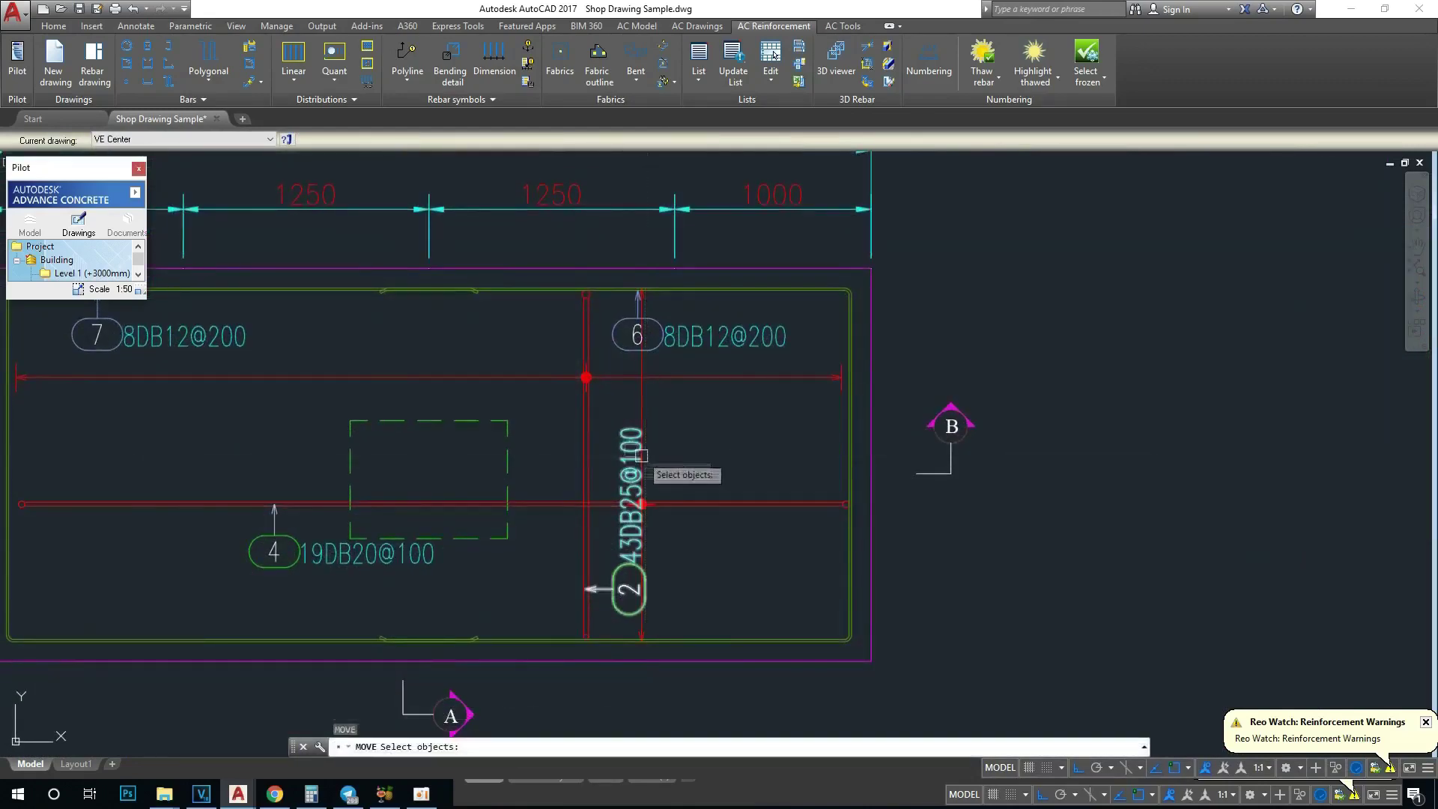
pyautogui.press('Return')
pyautogui.click(528, 327)
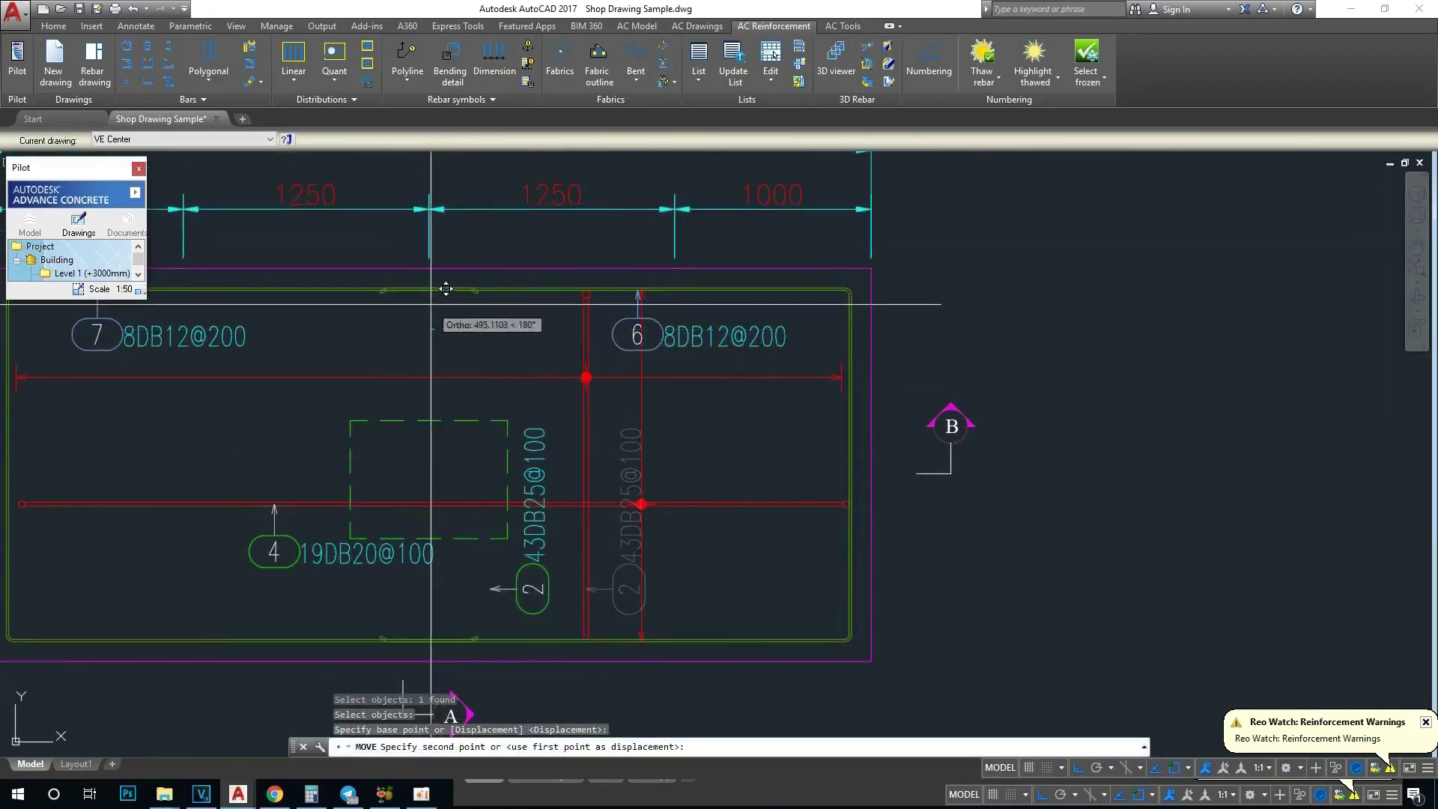
pyautogui.click(430, 328)
pyautogui.scroll(-5, 649, 400)
# Step: Try stretching the Top Rebar plan's bar 4 distribution, cancelling each attempt unchanged
pyautogui.moveTo(684, 411); pyautogui.dragTo(674, 439, button='middle')
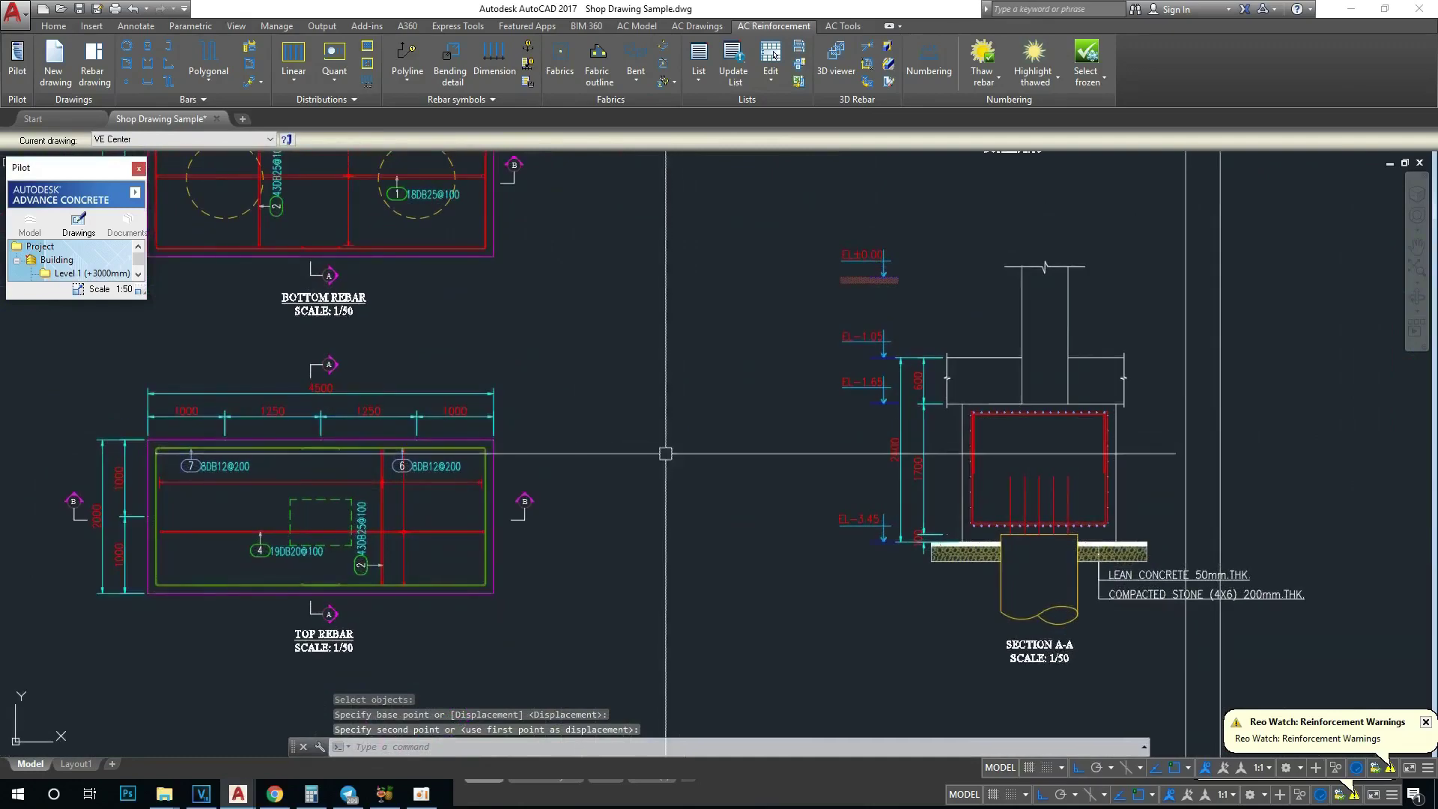
pyautogui.scroll(2, 671, 434)
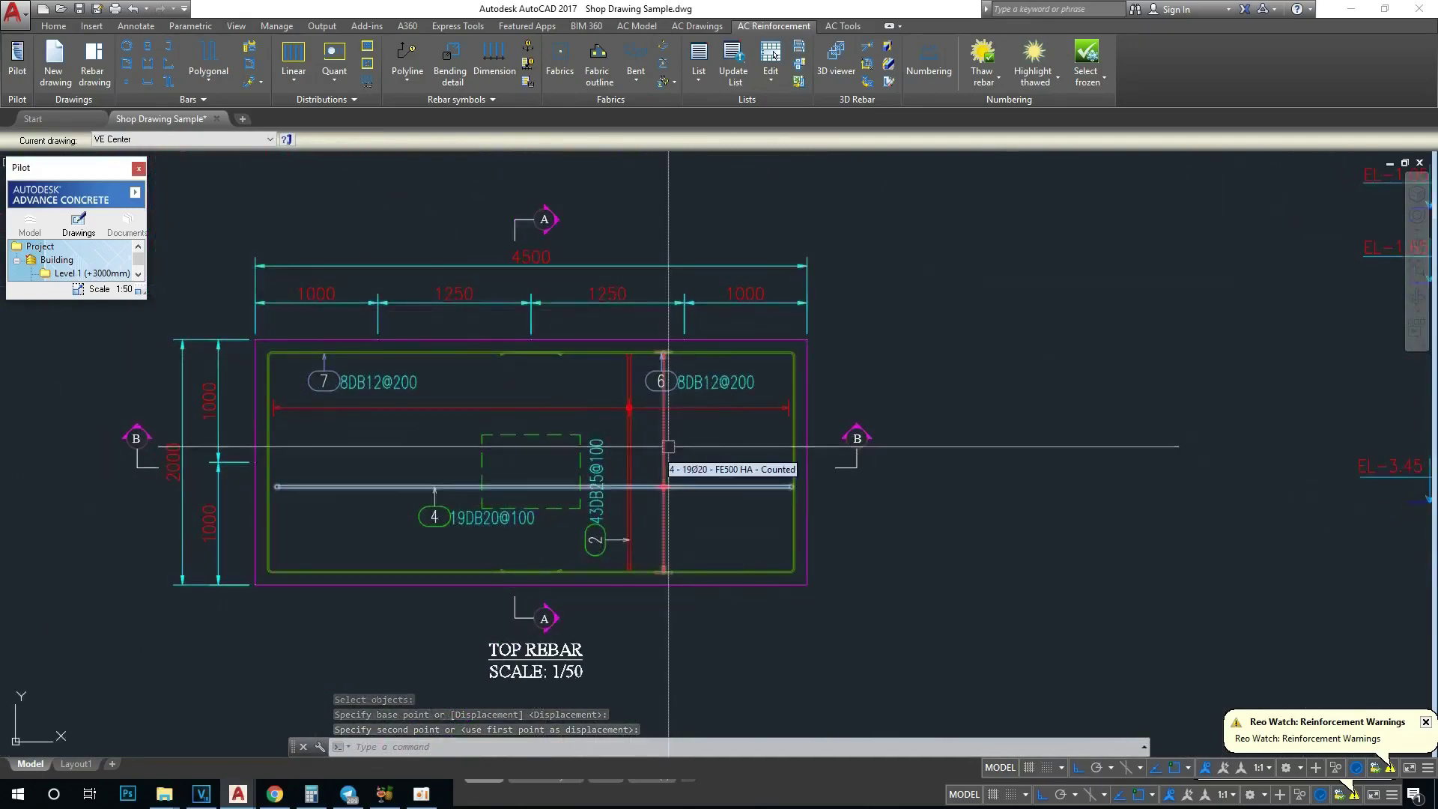
pyautogui.click(668, 446)
pyautogui.press('Escape')
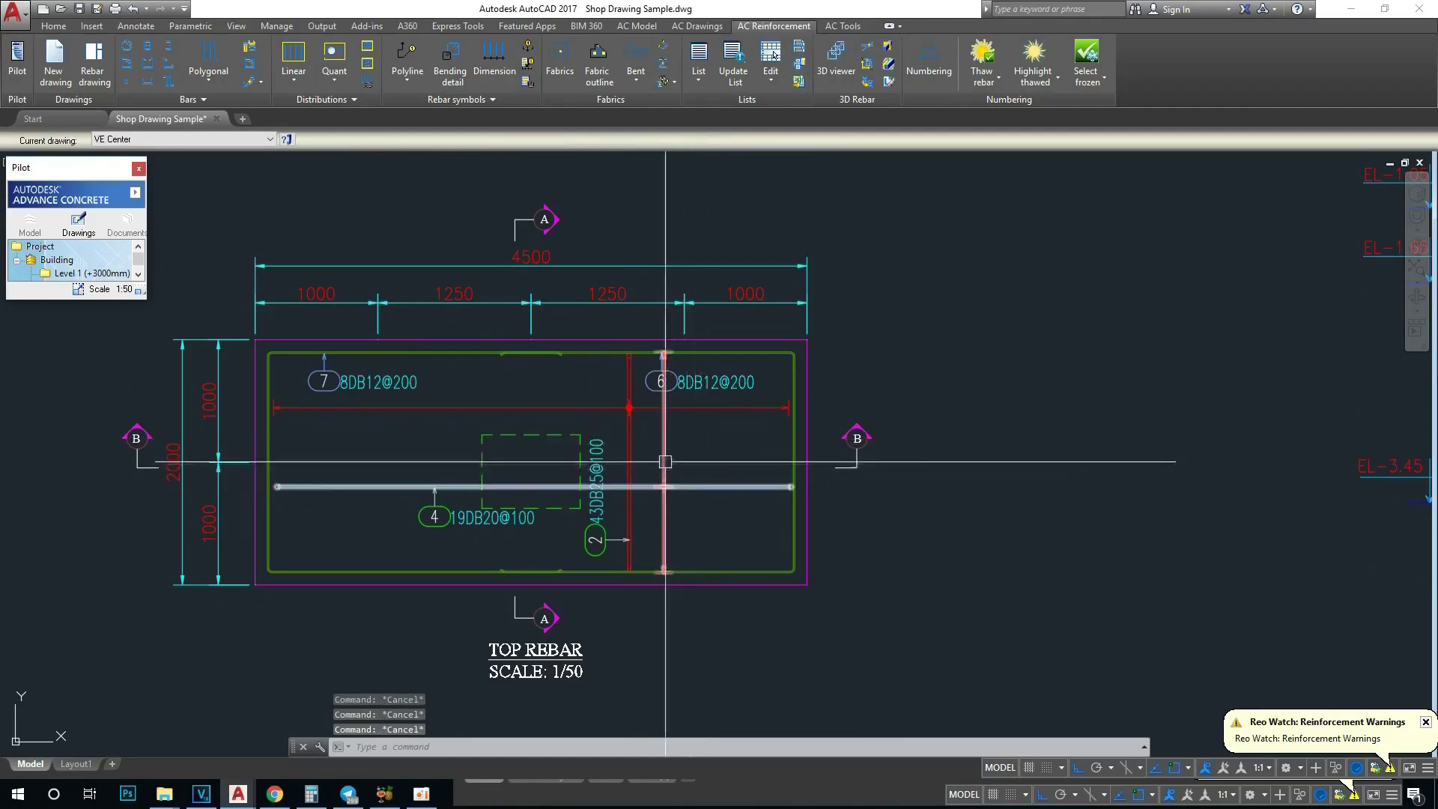
pyautogui.click(665, 461)
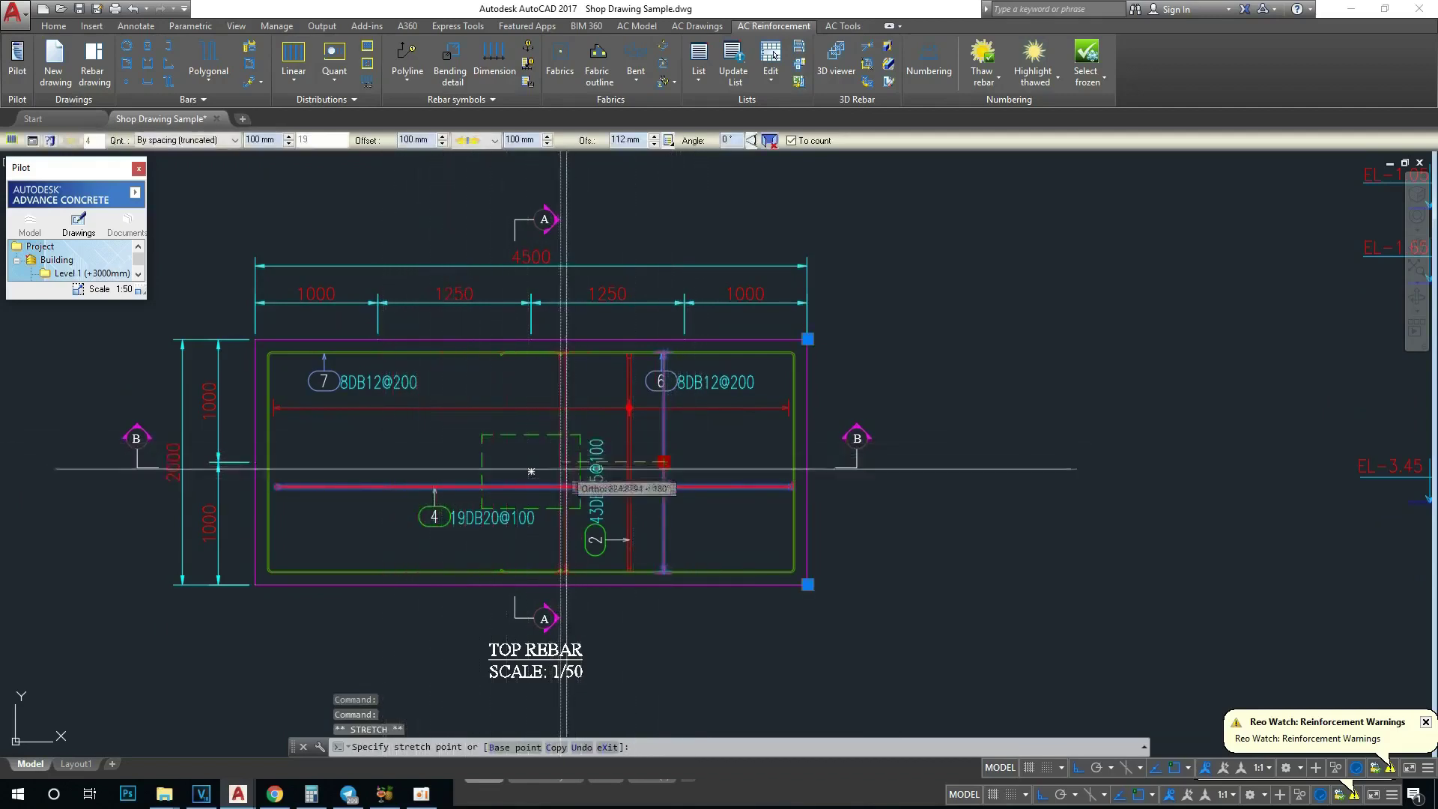
pyautogui.press('Escape')
pyautogui.press('Escape')
pyautogui.press('Escape')
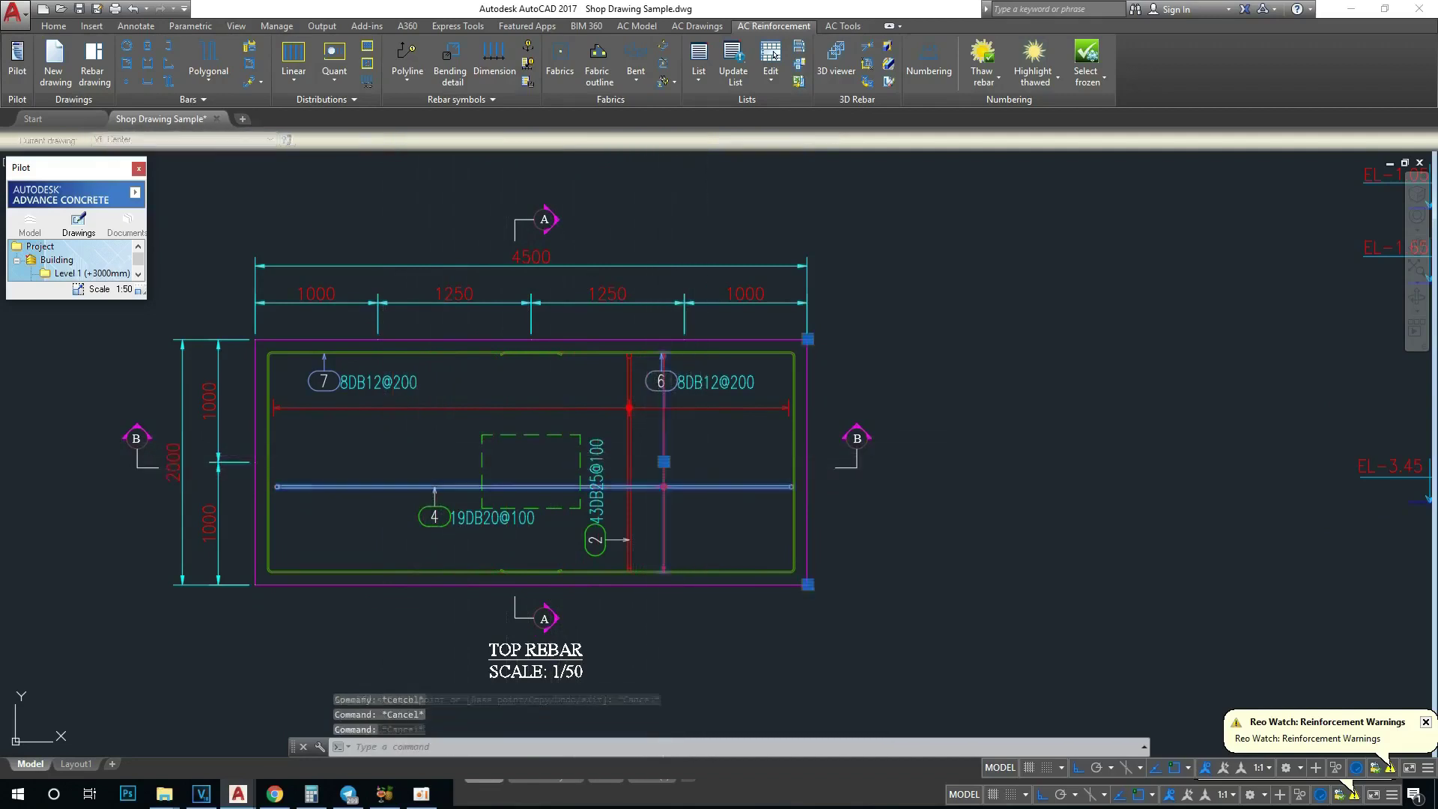
pyautogui.click(663, 461)
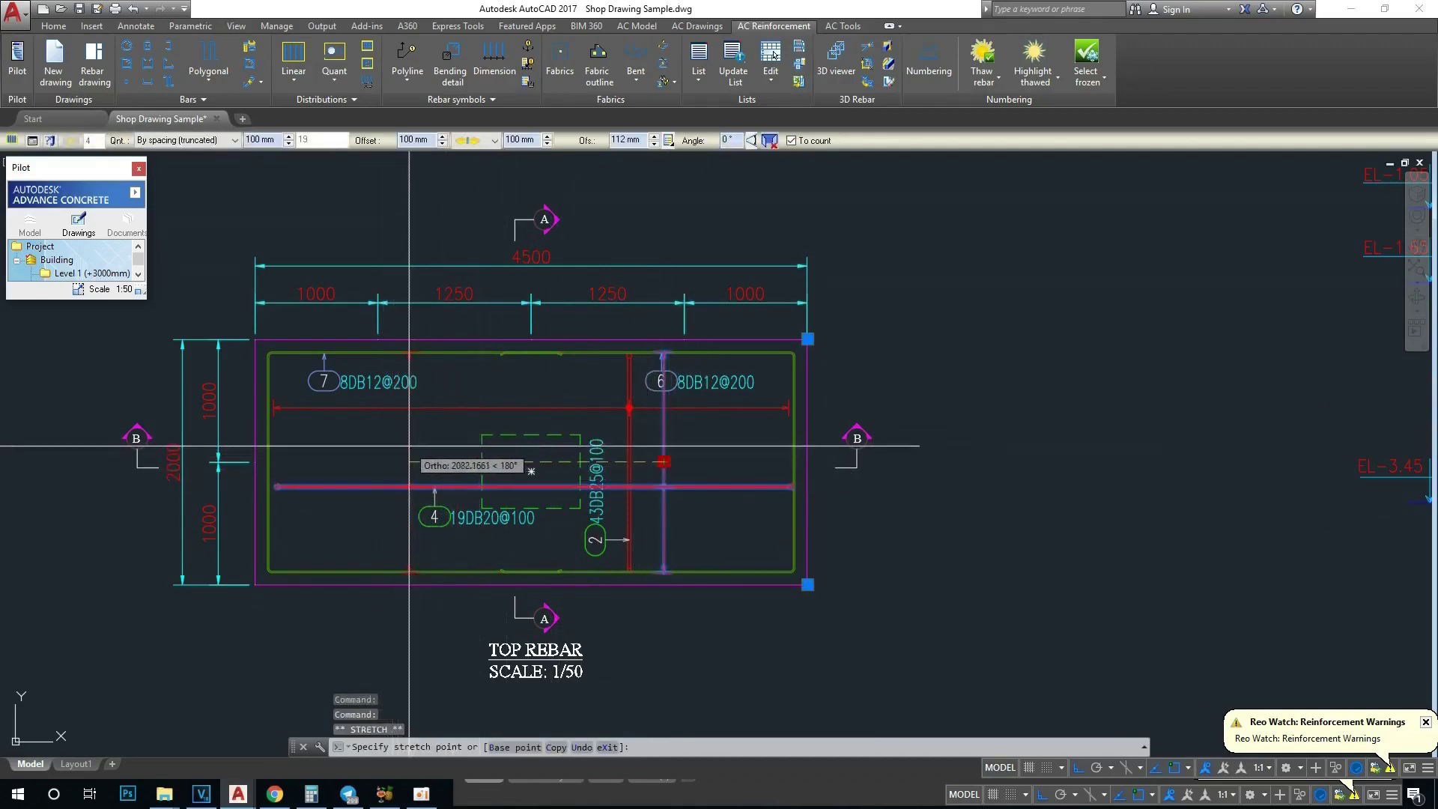
pyautogui.press('Escape')
pyautogui.press('Escape')
pyautogui.scroll(-3, 594, 465)
pyautogui.scroll(2, 684, 300)
pyautogui.scroll(-1, 696, 292)
pyautogui.scroll(3, 696, 292)
pyautogui.scroll(-3, 696, 292)
pyautogui.scroll(3, 824, 337)
pyautogui.scroll(-3, 824, 337)
pyautogui.moveTo(428, 598); pyautogui.dragTo(581, 498, button='middle')
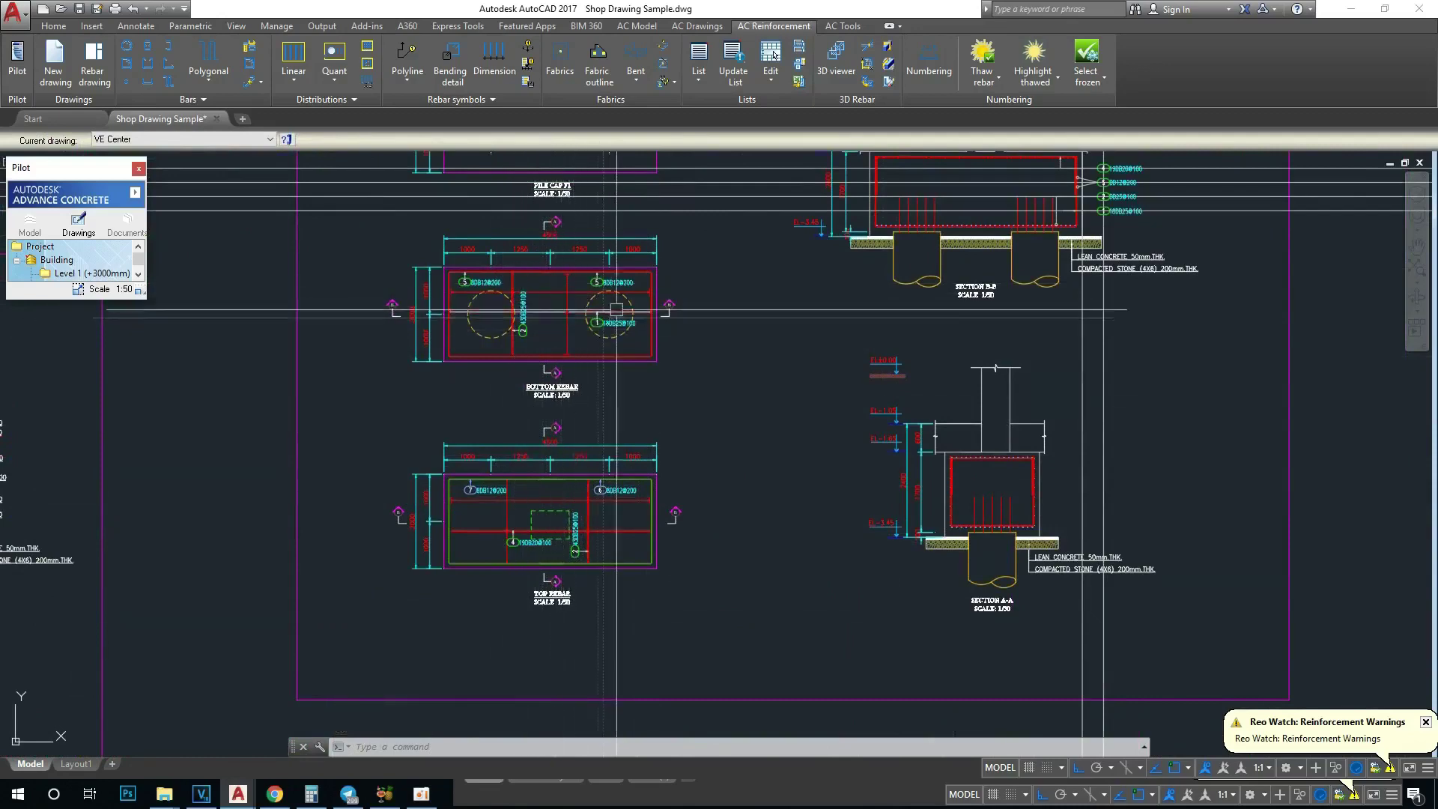
pyautogui.scroll(-2, 659, 360)
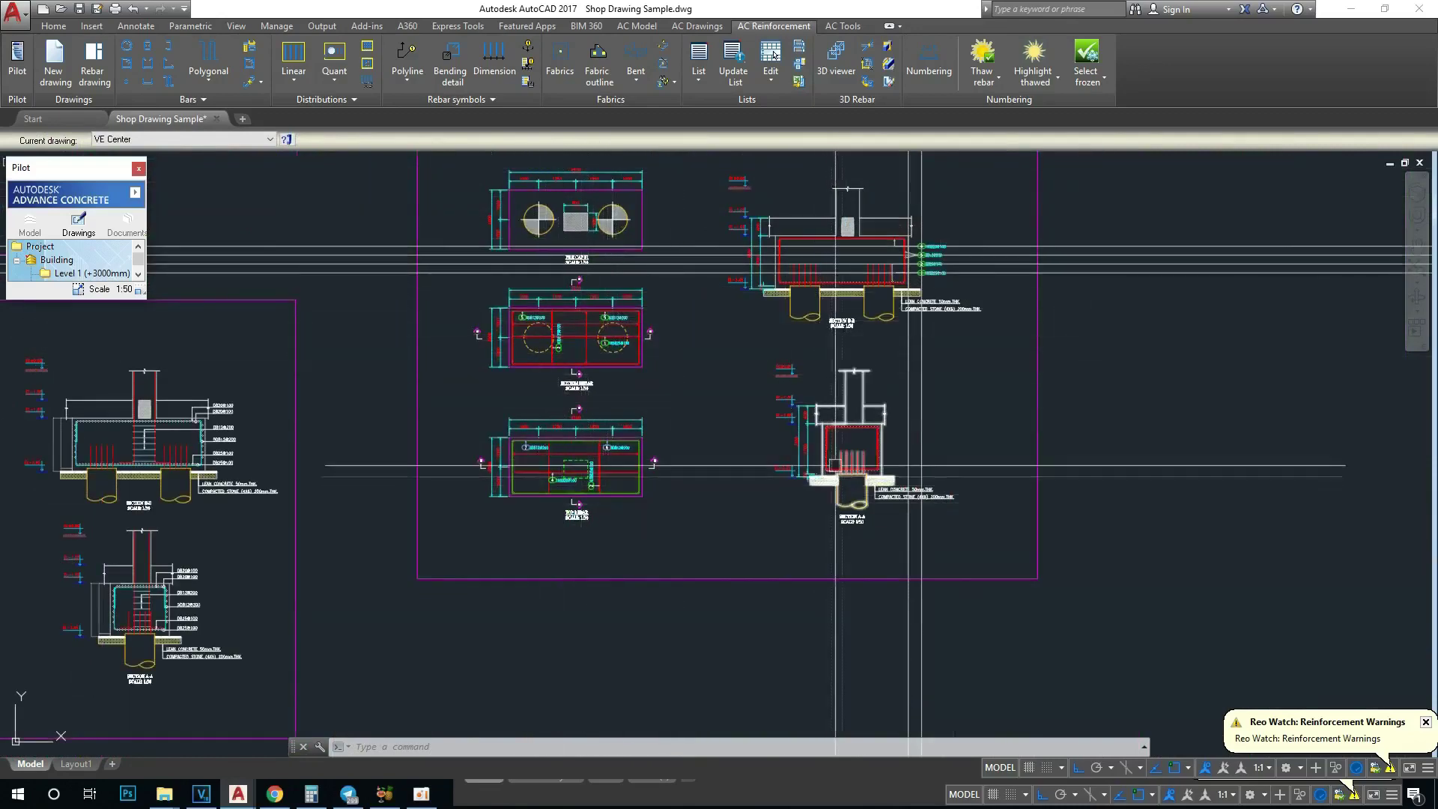
pyautogui.scroll(5, 874, 432)
pyautogui.scroll(3, 869, 420)
pyautogui.scroll(-2, 847, 449)
pyautogui.scroll(-4, 771, 508)
pyautogui.moveTo(771, 508); pyautogui.dragTo(749, 419, button='middle')
pyautogui.scroll(2, 749, 420)
pyautogui.scroll(3, 732, 564)
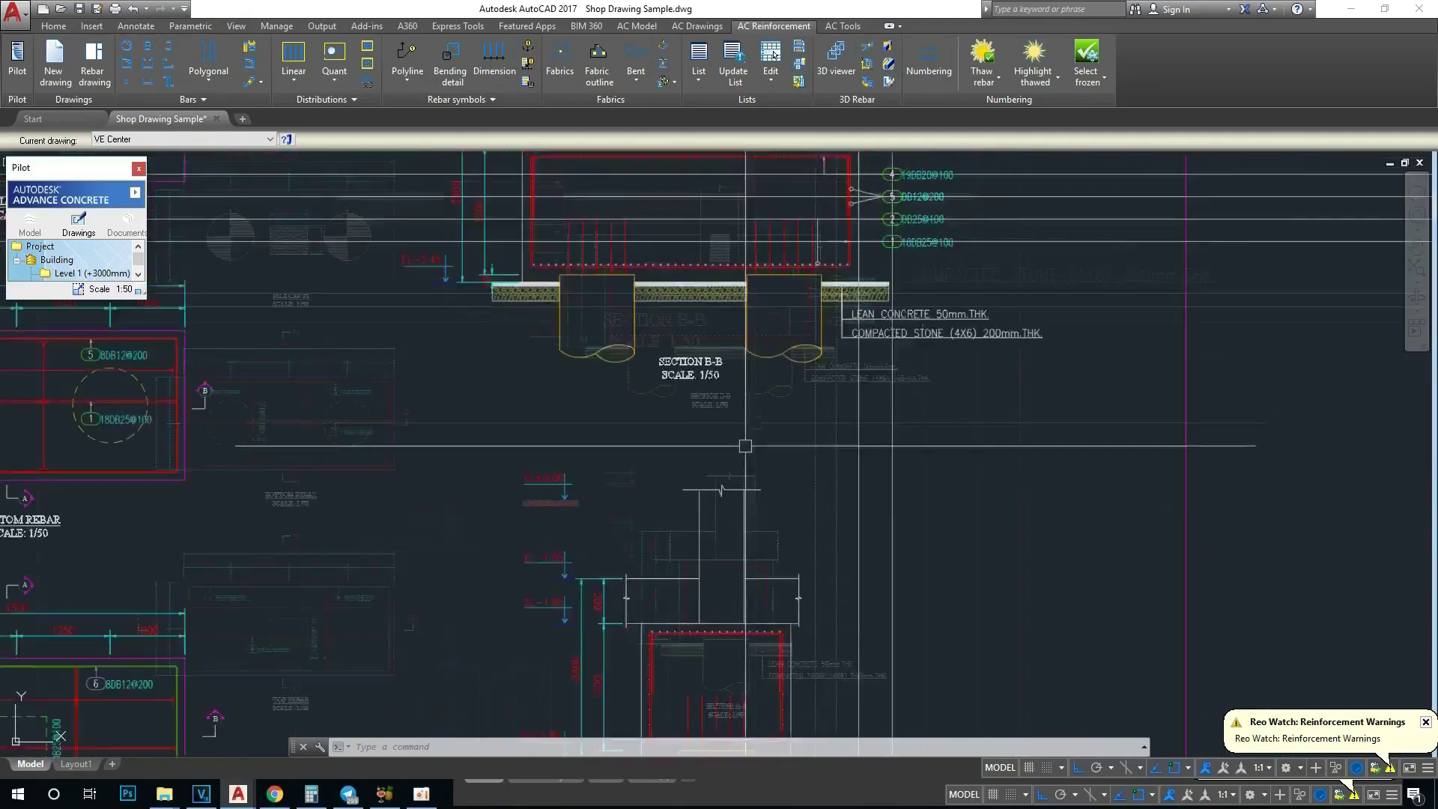
pyautogui.scroll(-5, 732, 564)
pyautogui.scroll(5, 749, 341)
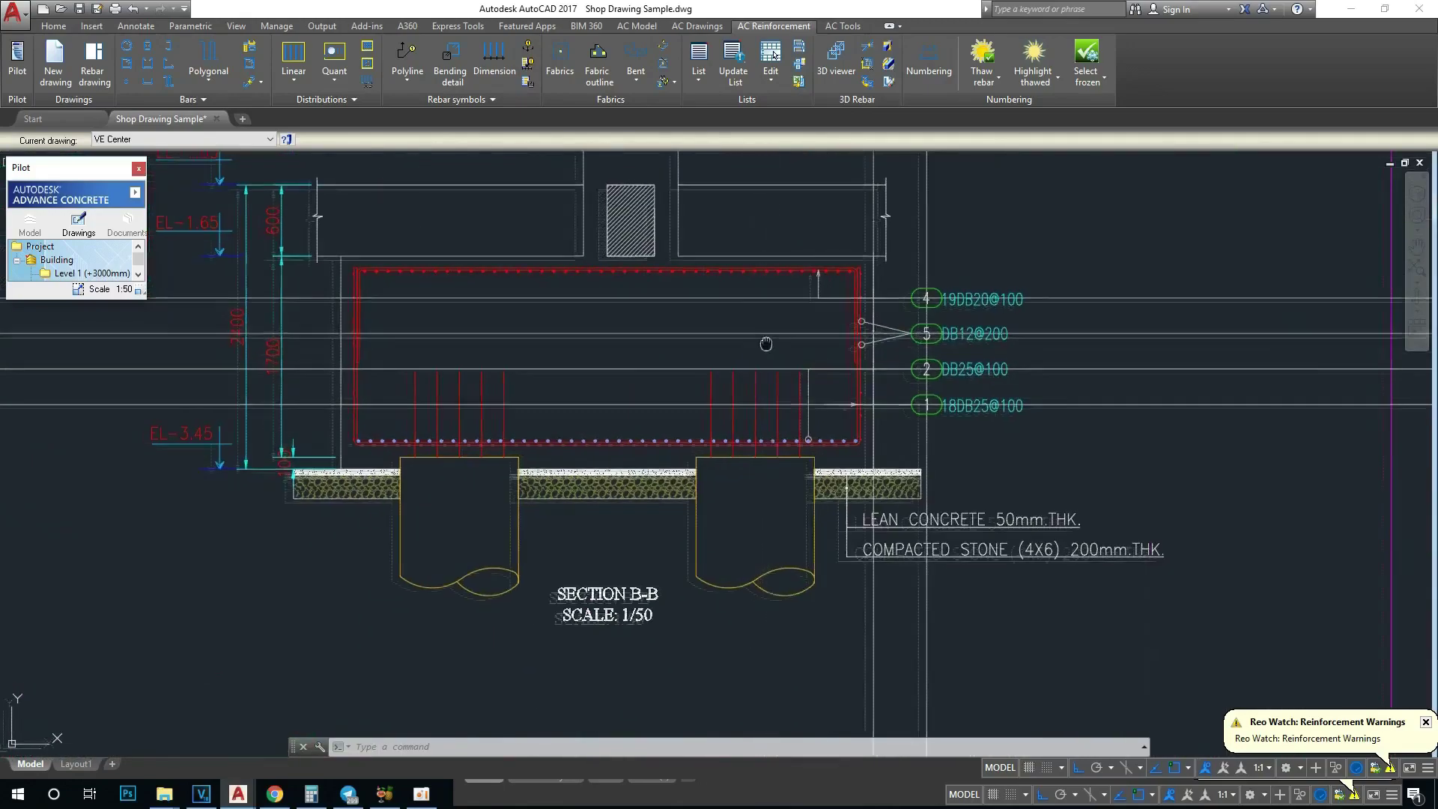
pyautogui.scroll(-5, 747, 343)
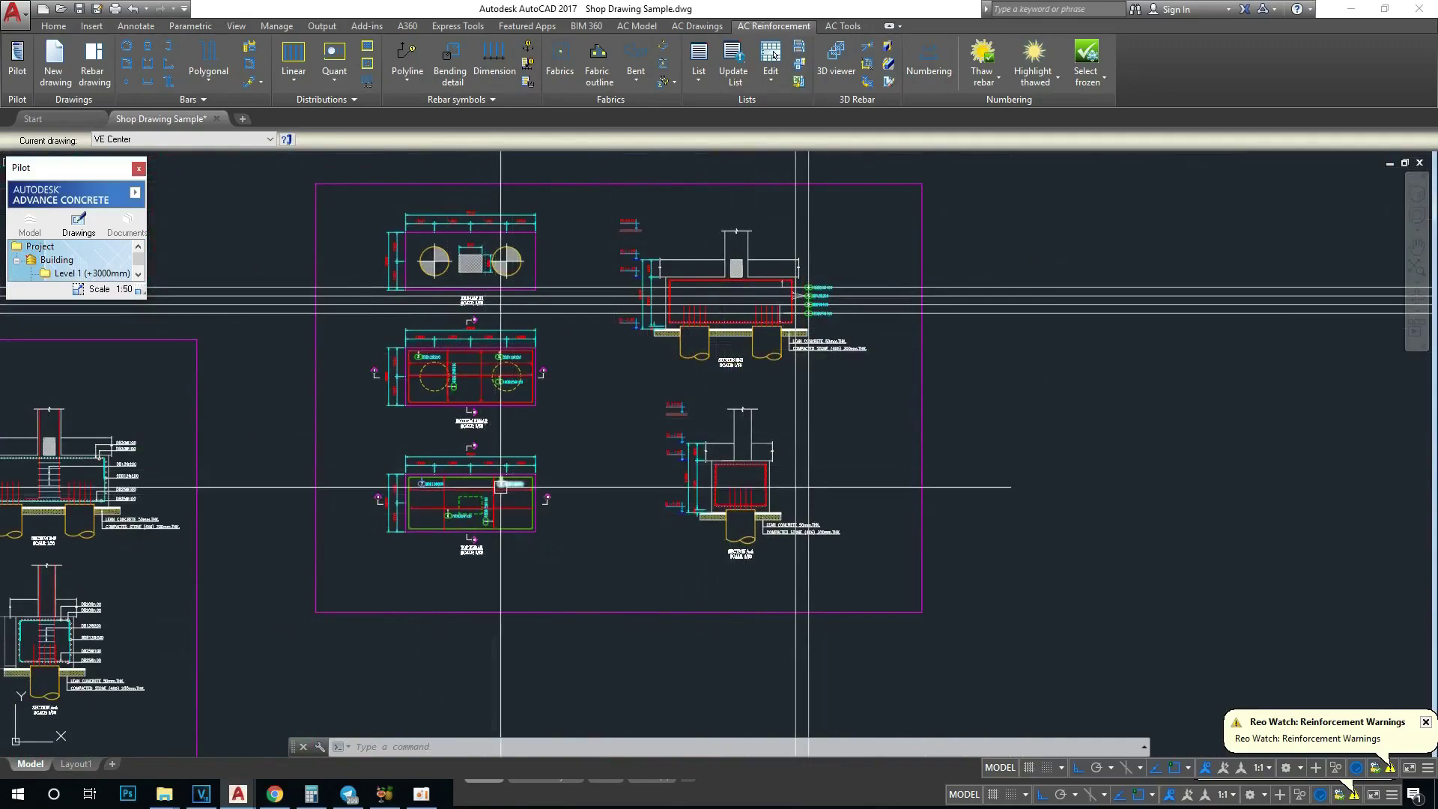
pyautogui.scroll(3, 501, 485)
pyautogui.scroll(-1, 495, 494)
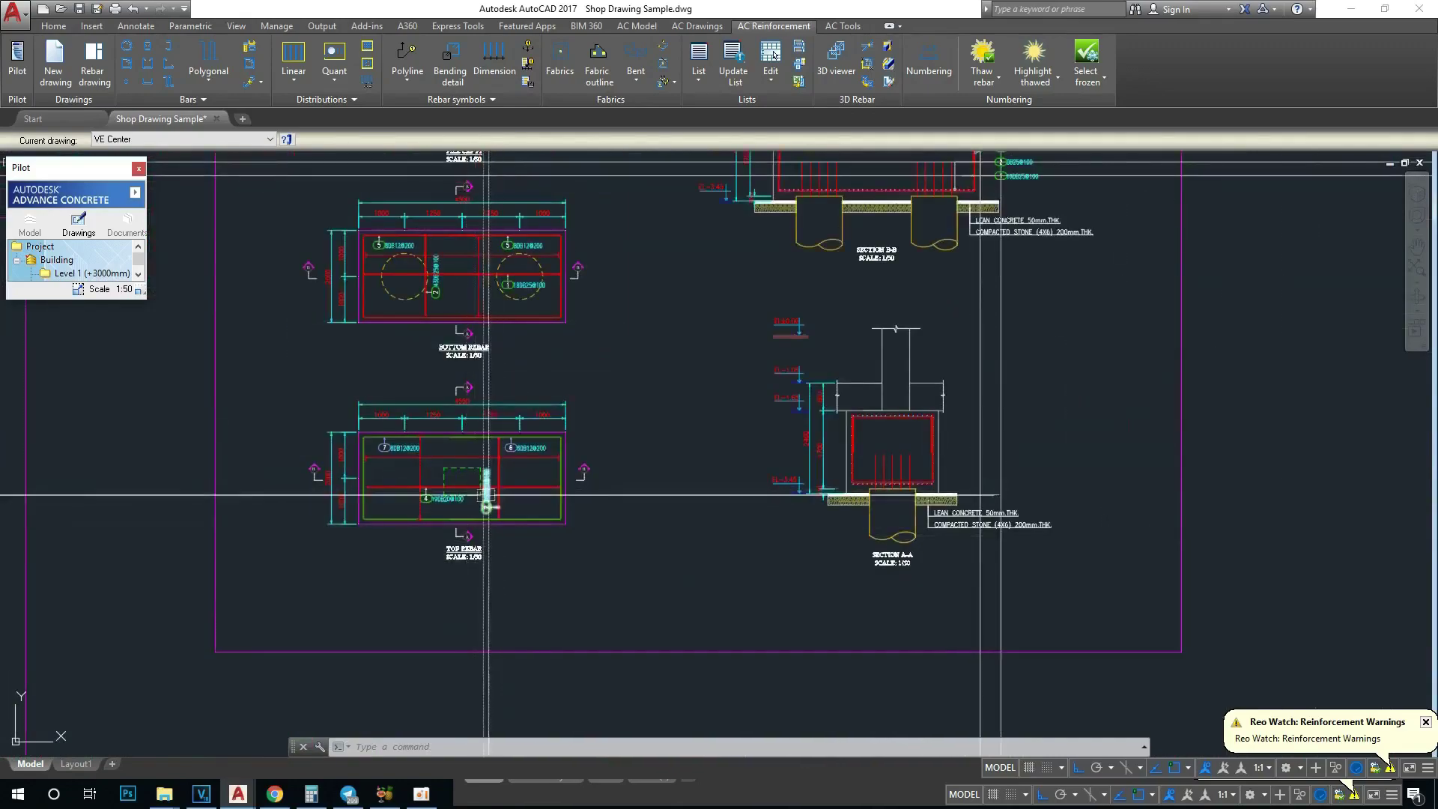
pyautogui.scroll(4, 417, 498)
pyautogui.scroll(2, 417, 498)
pyautogui.scroll(-3, 418, 494)
pyautogui.scroll(-3, 401, 482)
pyautogui.scroll(2, 889, 265)
pyautogui.scroll(4, 824, 337)
pyautogui.scroll(-7, 847, 515)
pyautogui.scroll(4, 847, 515)
pyautogui.scroll(-2, 824, 494)
pyautogui.scroll(5, 793, 469)
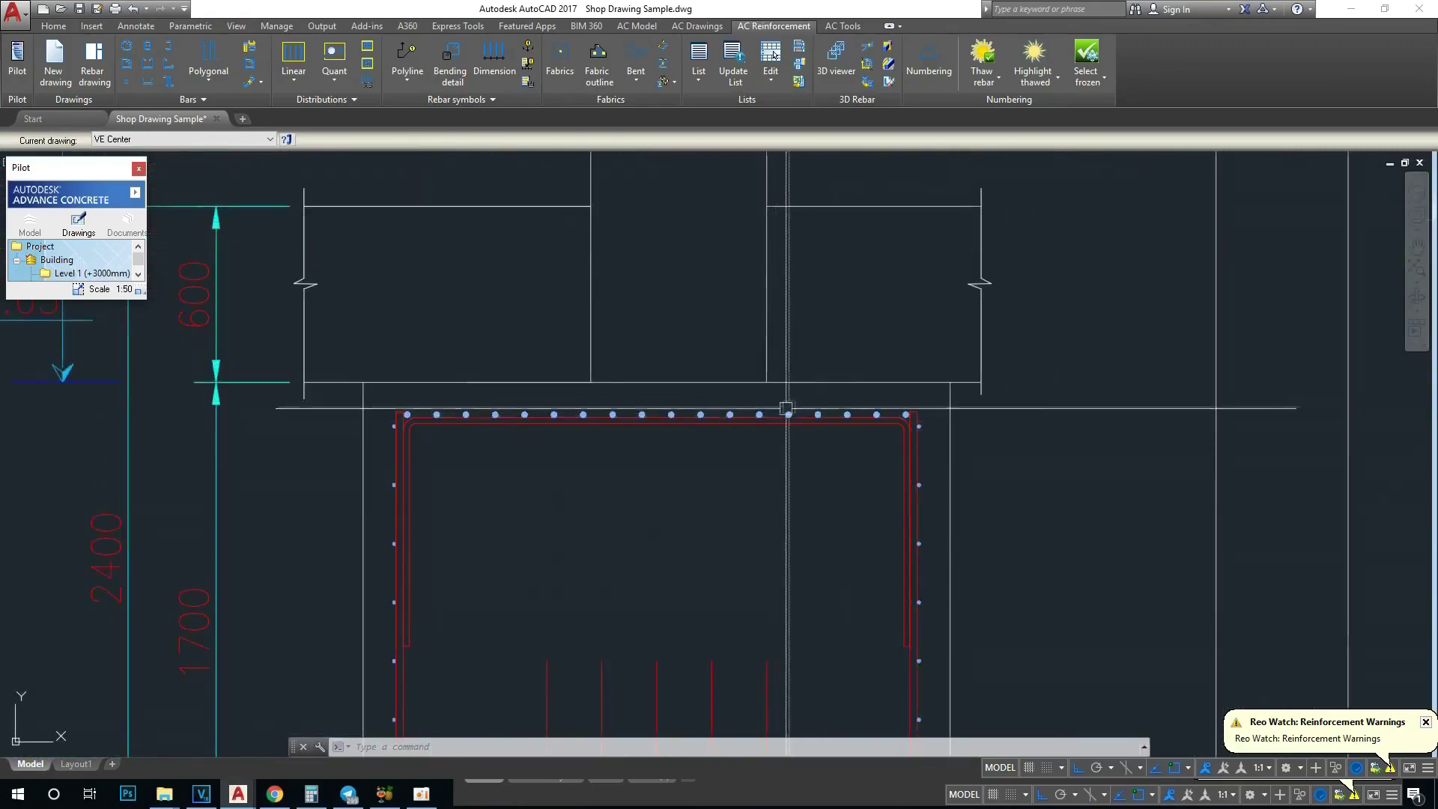
pyautogui.scroll(-2, 786, 408)
pyautogui.scroll(-4, 786, 375)
pyautogui.scroll(6, 789, 299)
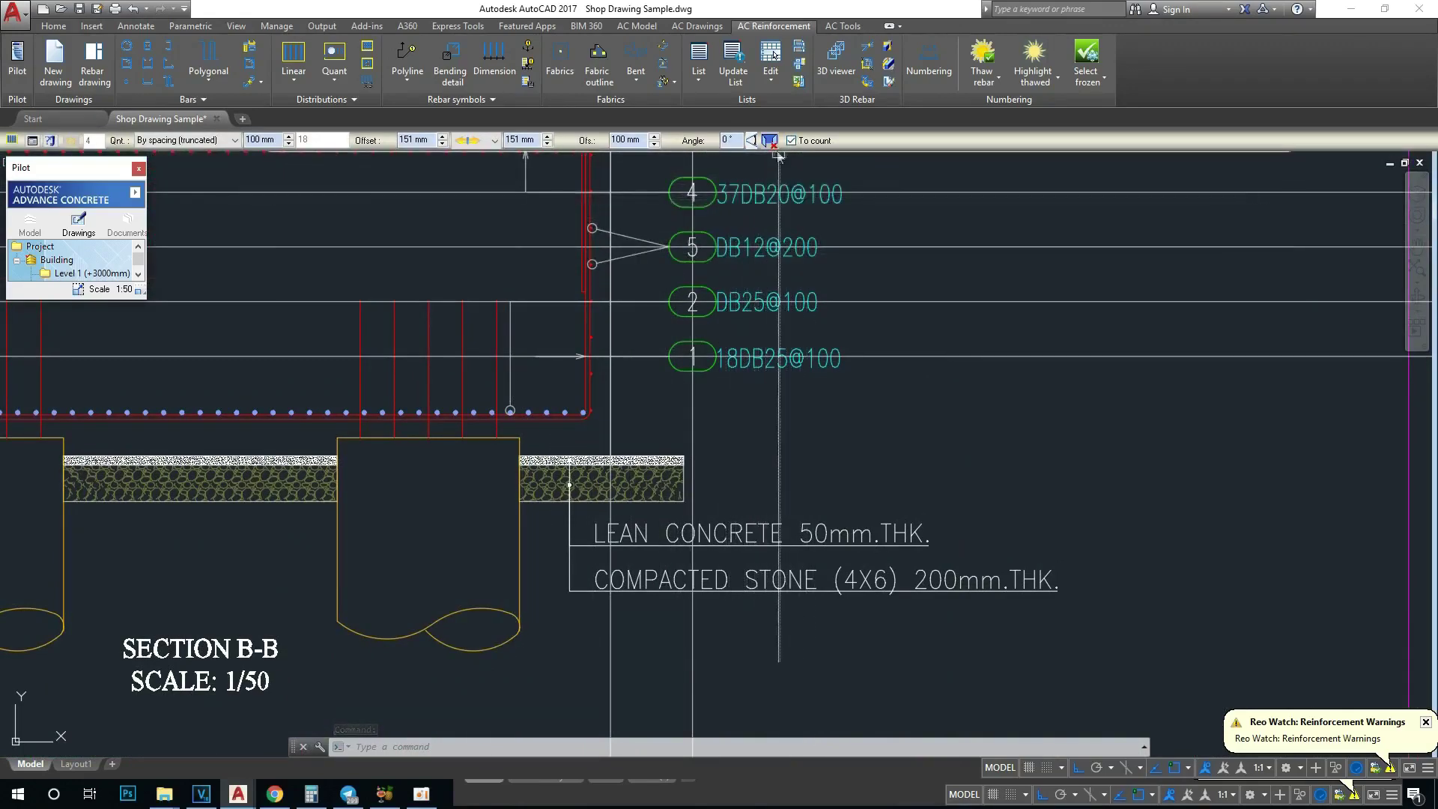
pyautogui.scroll(-3, 738, 262)
pyautogui.scroll(-2, 737, 232)
pyautogui.press('Escape')
pyautogui.scroll(-2, 524, 374)
pyautogui.scroll(3, 458, 434)
pyautogui.scroll(-3, 458, 434)
pyautogui.scroll(4, 497, 449)
pyautogui.scroll(3, 567, 465)
pyautogui.scroll(2, 567, 465)
pyautogui.scroll(-2, 592, 499)
pyautogui.scroll(-3, 610, 465)
pyautogui.scroll(2, 642, 434)
pyautogui.scroll(-3, 749, 375)
pyautogui.scroll(5, 796, 317)
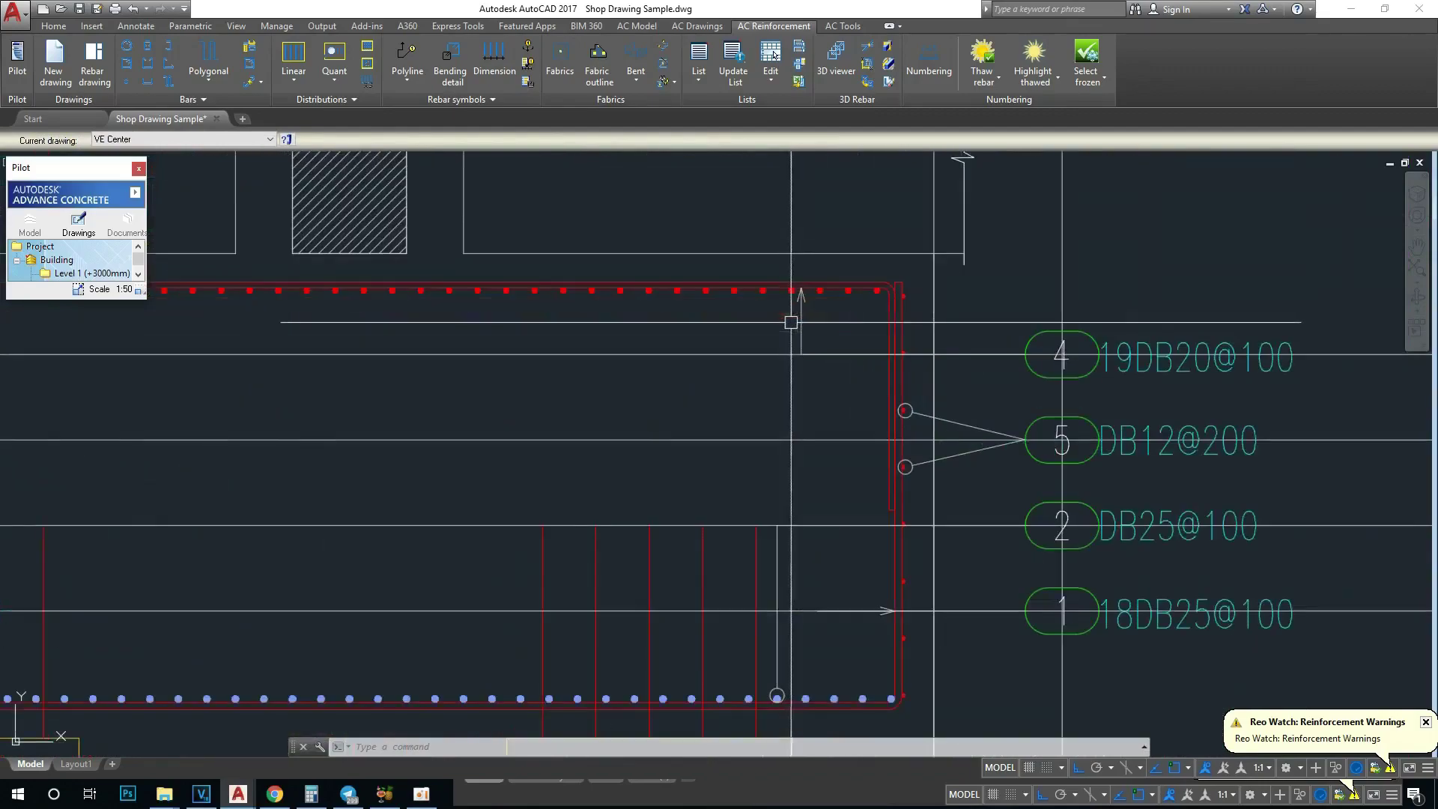
pyautogui.scroll(2, 828, 276)
pyautogui.click(783, 299)
pyautogui.scroll(-5, 783, 299)
pyautogui.scroll(-2, 772, 450)
pyautogui.scroll(-2, 768, 525)
pyautogui.scroll(3, 768, 534)
pyautogui.scroll(2, 764, 517)
pyautogui.press('Escape')
pyautogui.press('Escape')
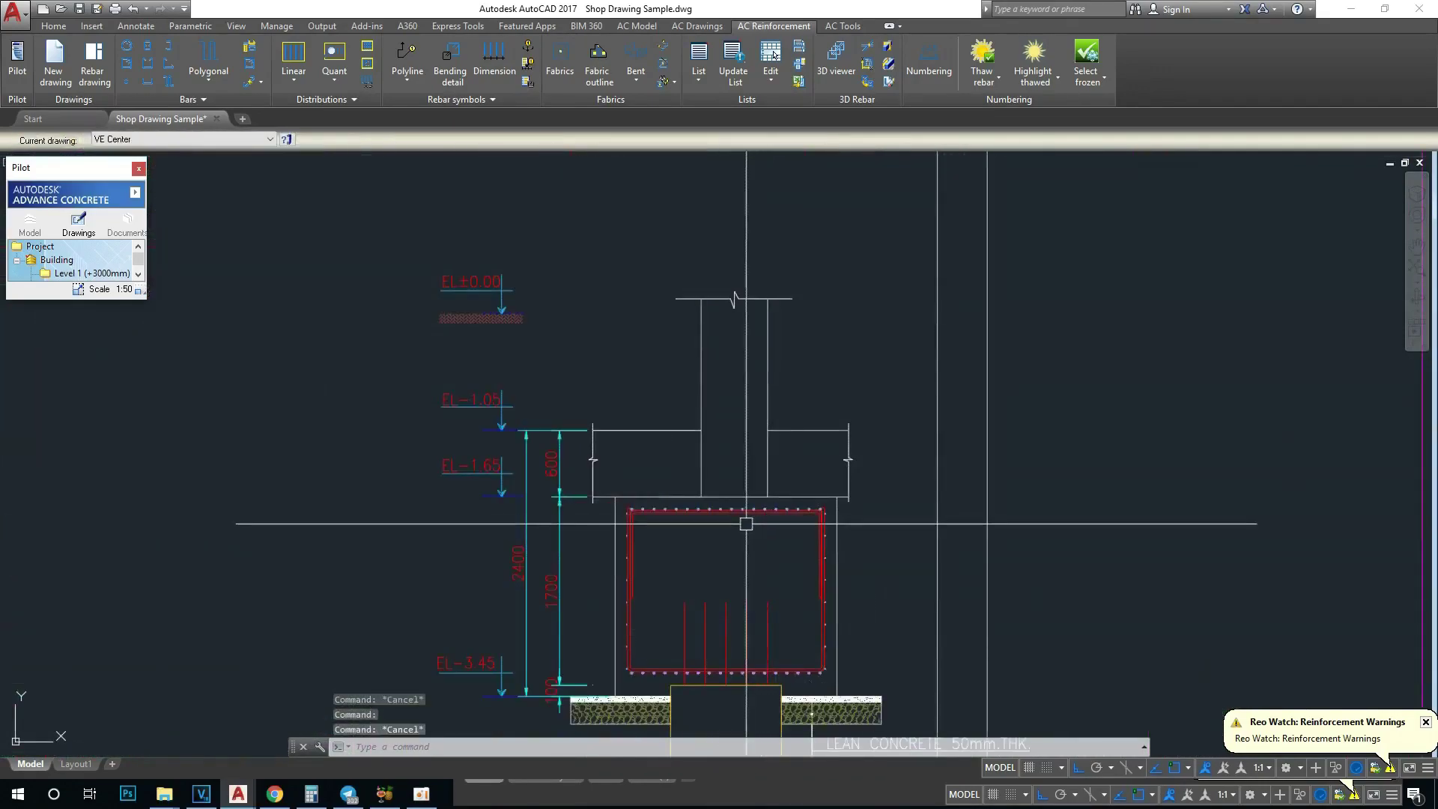
pyautogui.scroll(4, 745, 506)
pyautogui.scroll(-4, 745, 509)
pyautogui.scroll(-2, 599, 442)
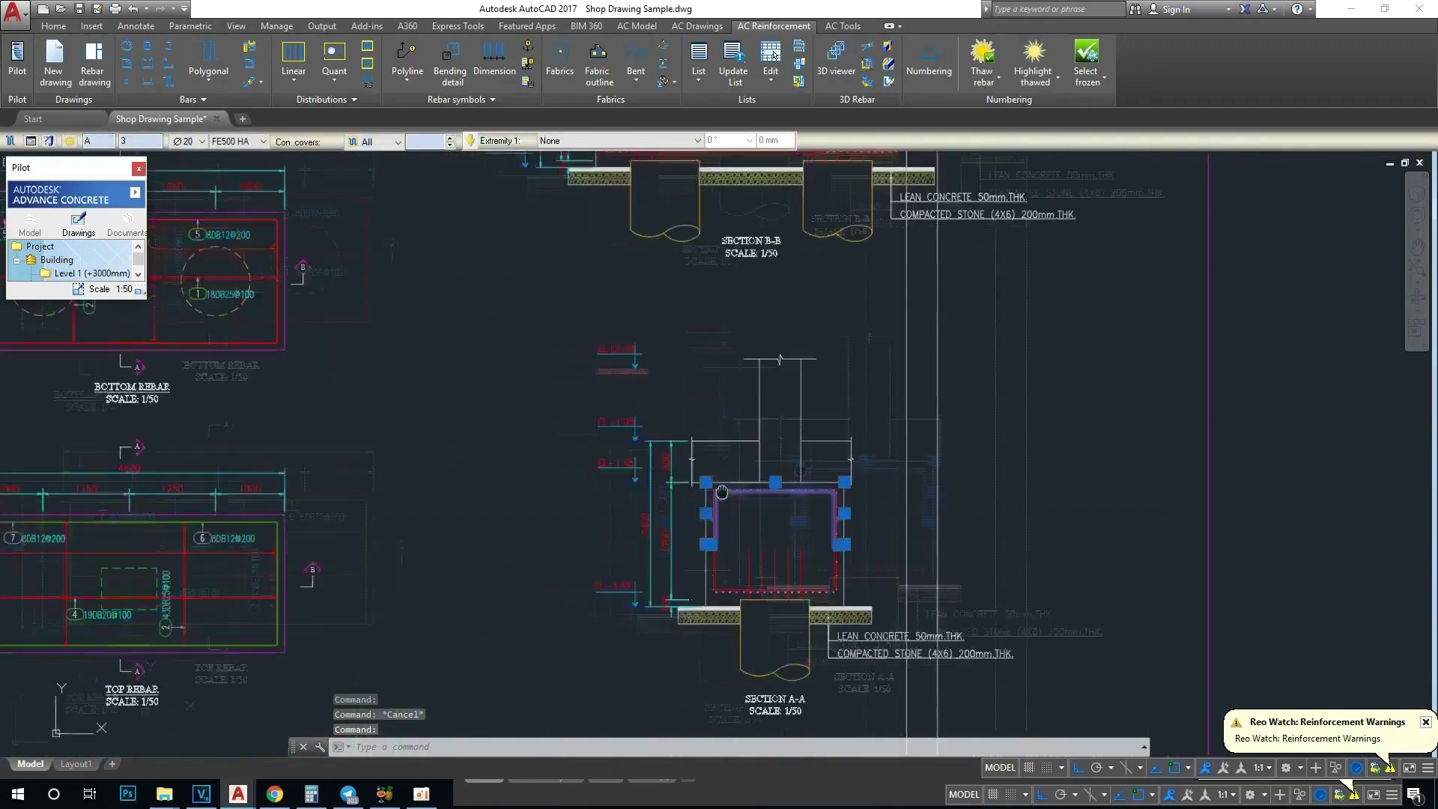
pyautogui.scroll(1, 458, 372)
pyautogui.scroll(1, 457, 372)
pyautogui.moveTo(458, 372); pyautogui.dragTo(417, 488, button='middle')
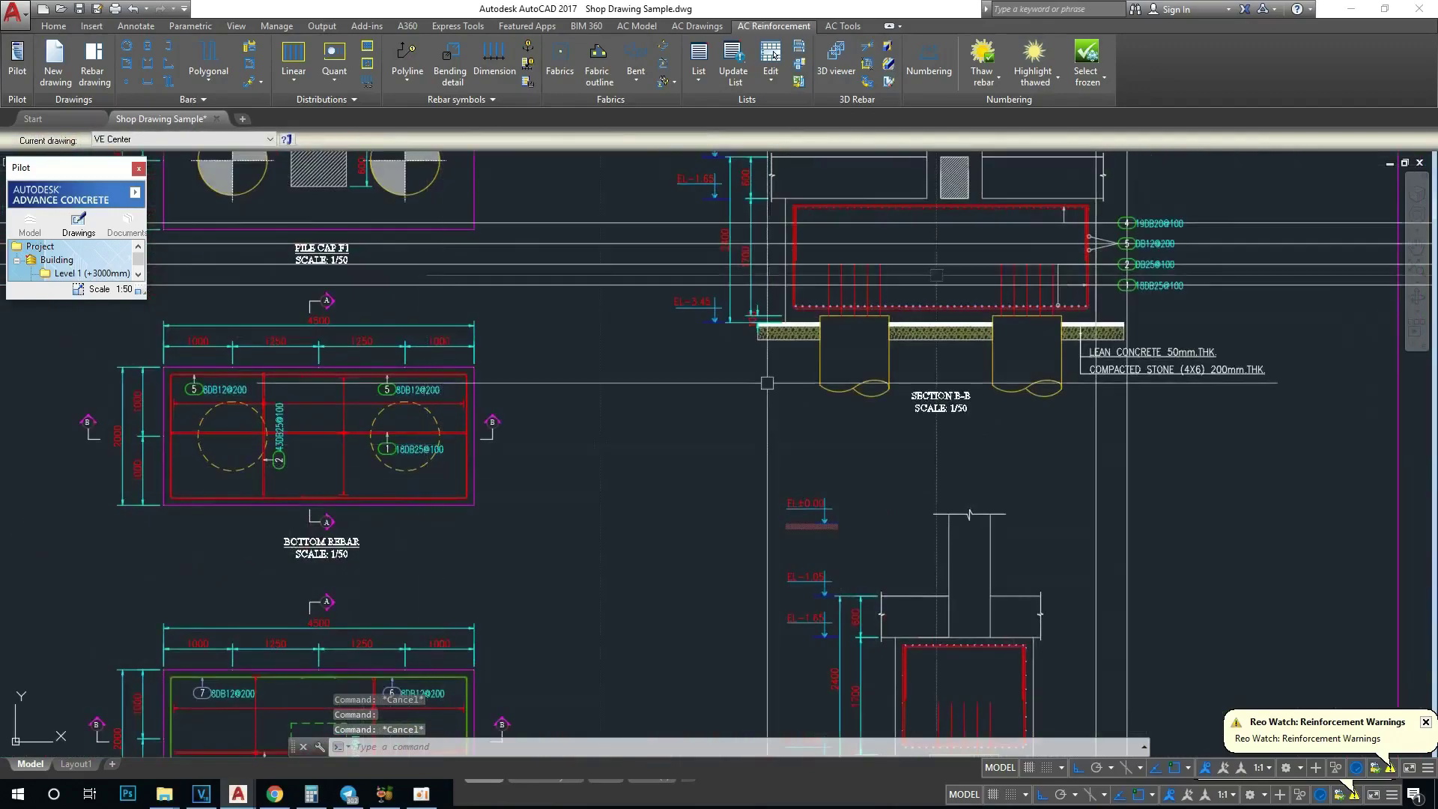
pyautogui.scroll(5, 767, 375)
pyautogui.click(824, 343)
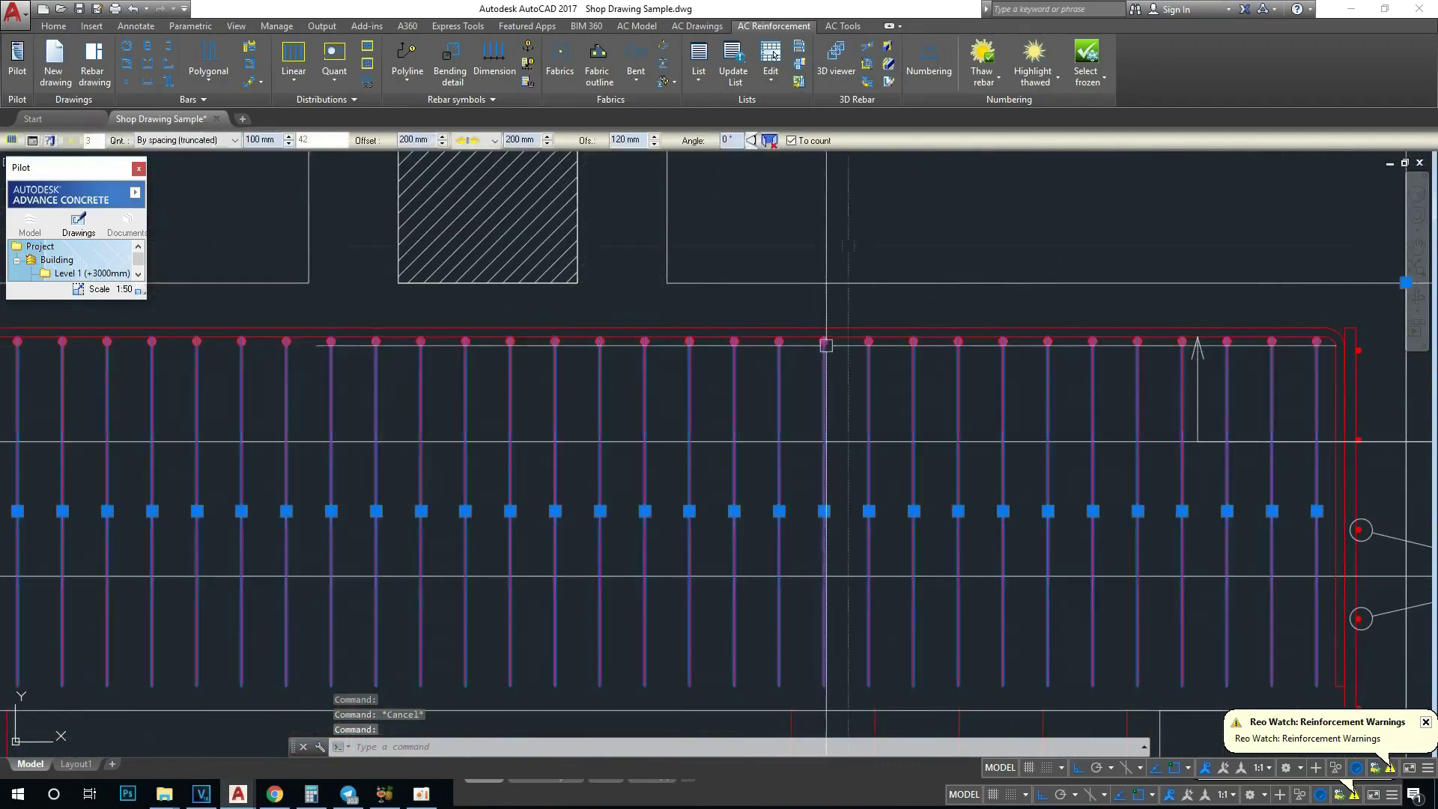
pyautogui.scroll(-5, 793, 291)
pyautogui.press('Escape')
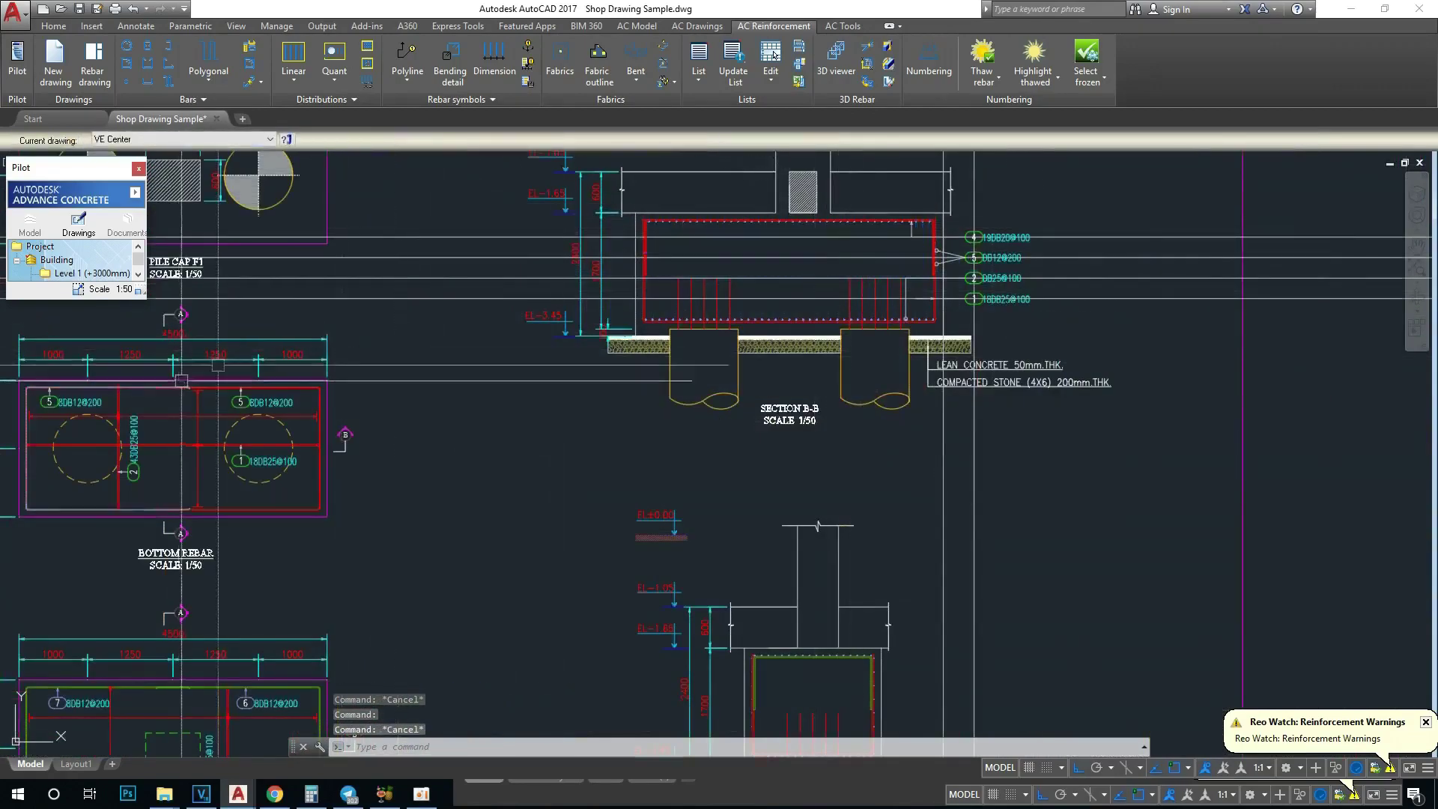
pyautogui.scroll(5, 793, 292)
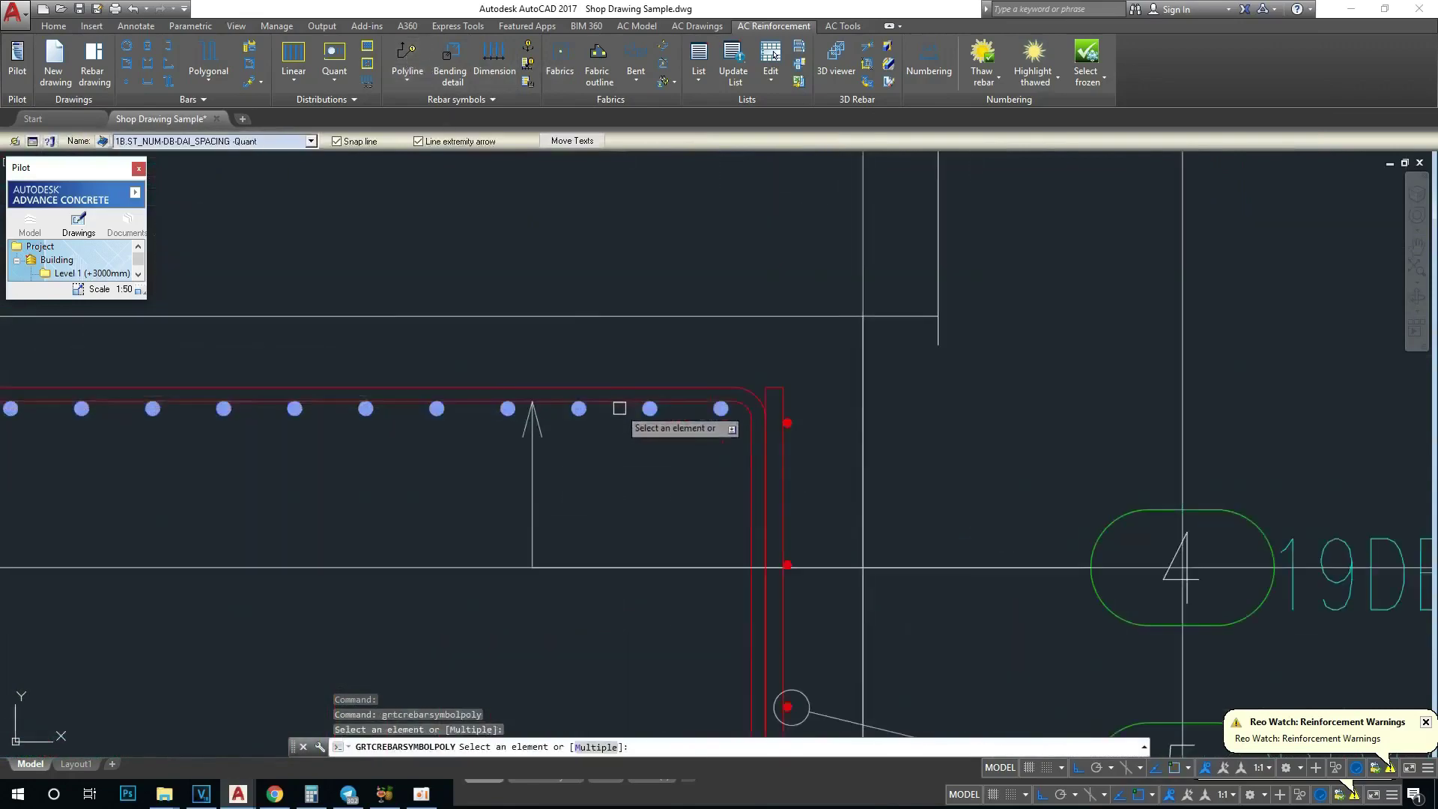
# Step: Try copying the leader line beside the bar labels, then cancel the copy
pyautogui.moveTo(620, 409); pyautogui.dragTo(621, 448, button='middle')
pyautogui.press('Escape')
pyautogui.moveTo(961, 446); pyautogui.dragTo(867, 427, button='middle')
pyautogui.write('ccc')
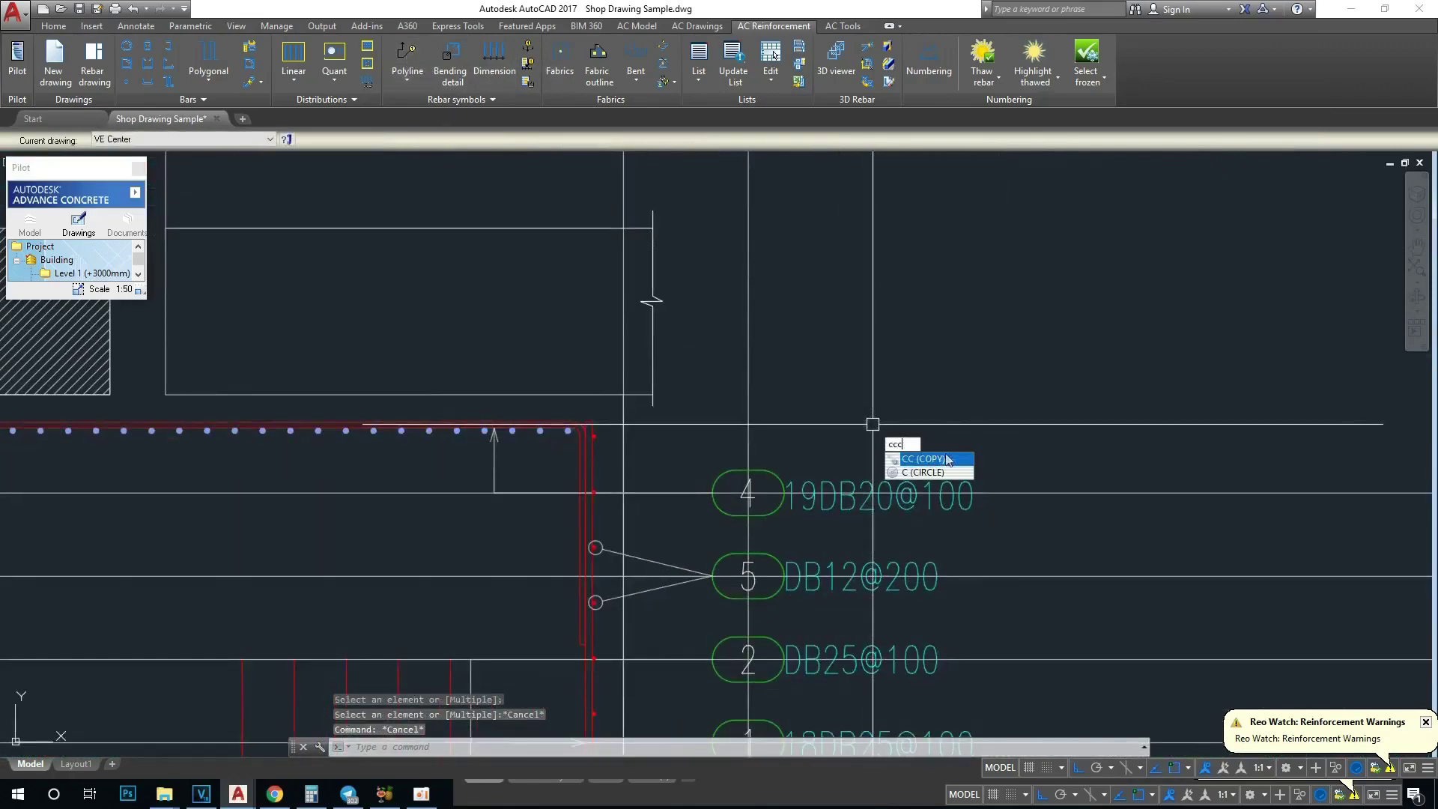
pyautogui.press('Escape')
pyautogui.press('Return')
pyautogui.click(1059, 492)
pyautogui.press('Return')
pyautogui.click(1053, 492)
pyautogui.press('Escape')
# Step: Copy the horizontal guide line upward above the existing bar labels
pyautogui.moveTo(854, 386)
pyautogui.mouseDown(button='middle')
pyautogui.moveTo(838, 334)
pyautogui.moveTo(836, 357)
pyautogui.mouseUp(button='middle')
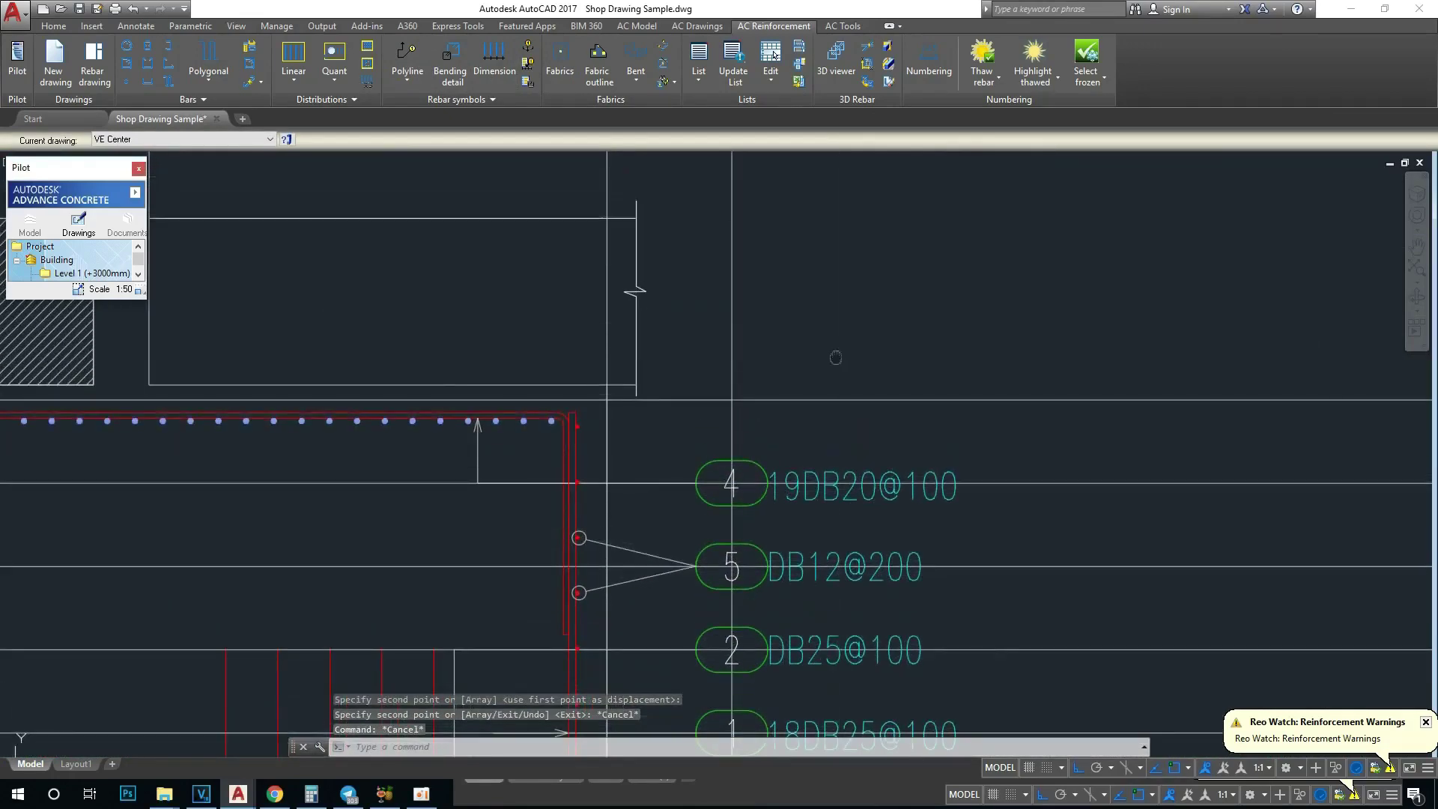
pyautogui.scroll(-3, 816, 347)
pyautogui.scroll(2, 767, 352)
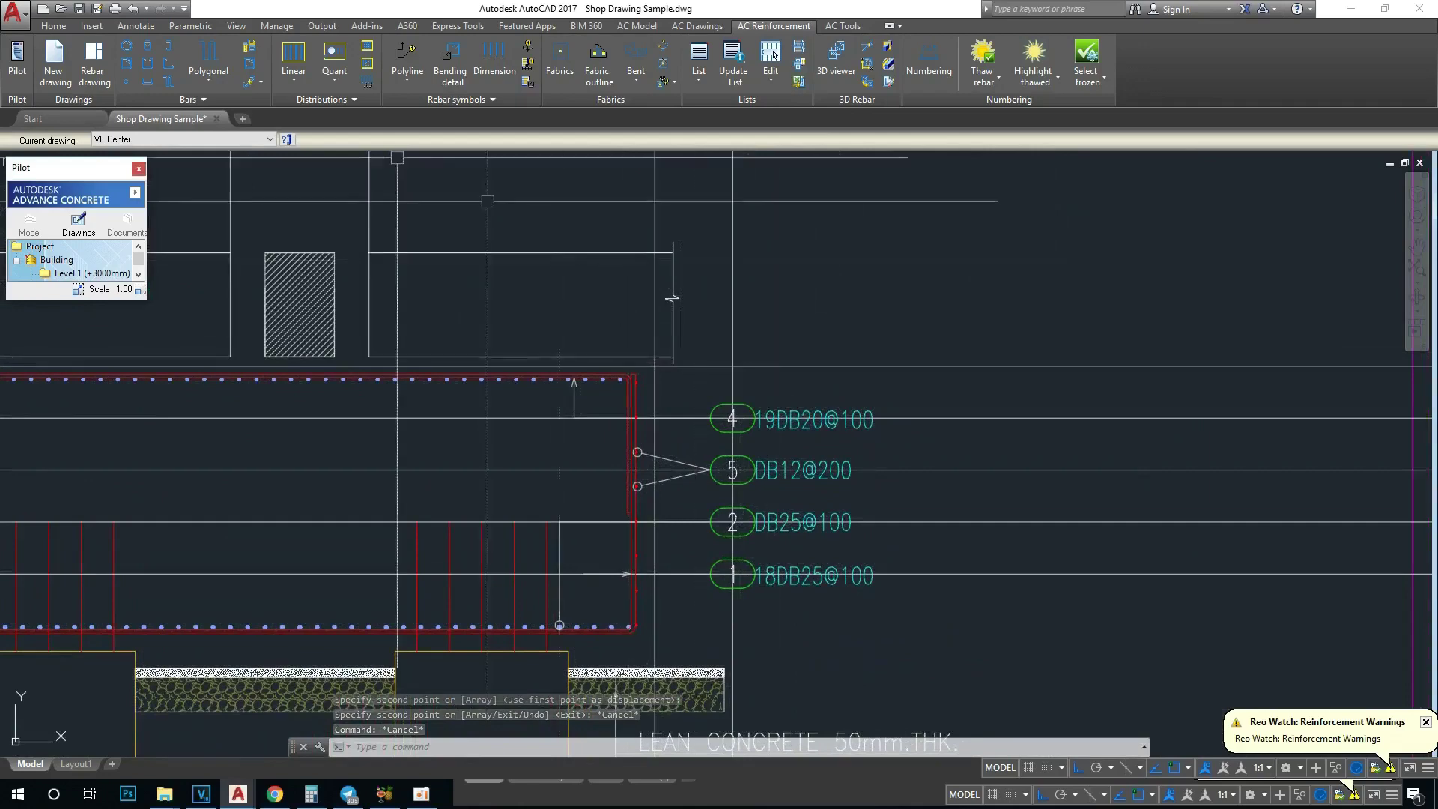
pyautogui.scroll(4, 573, 345)
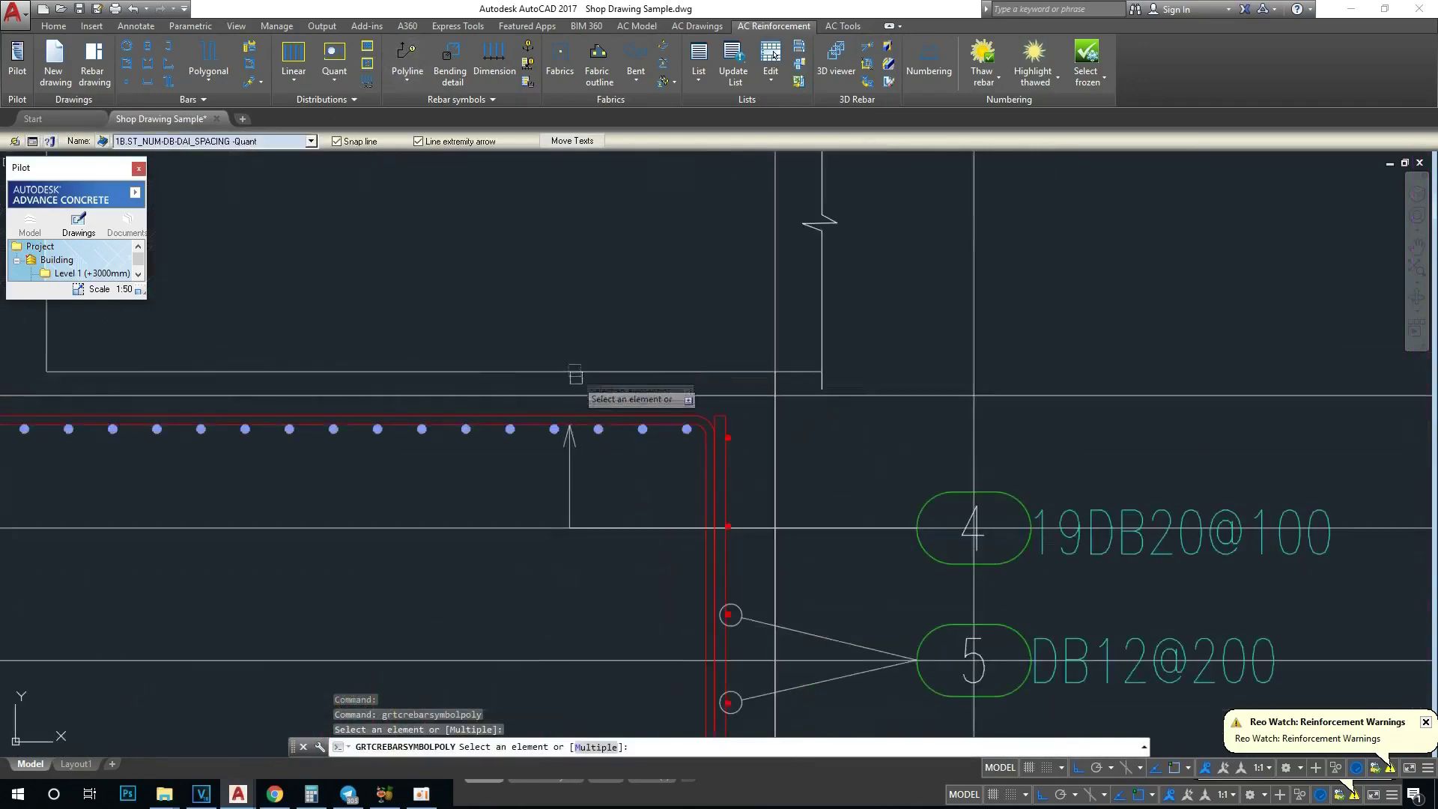
pyautogui.moveTo(1014, 341); pyautogui.dragTo(814, 316, button='middle')
pyautogui.press('Escape')
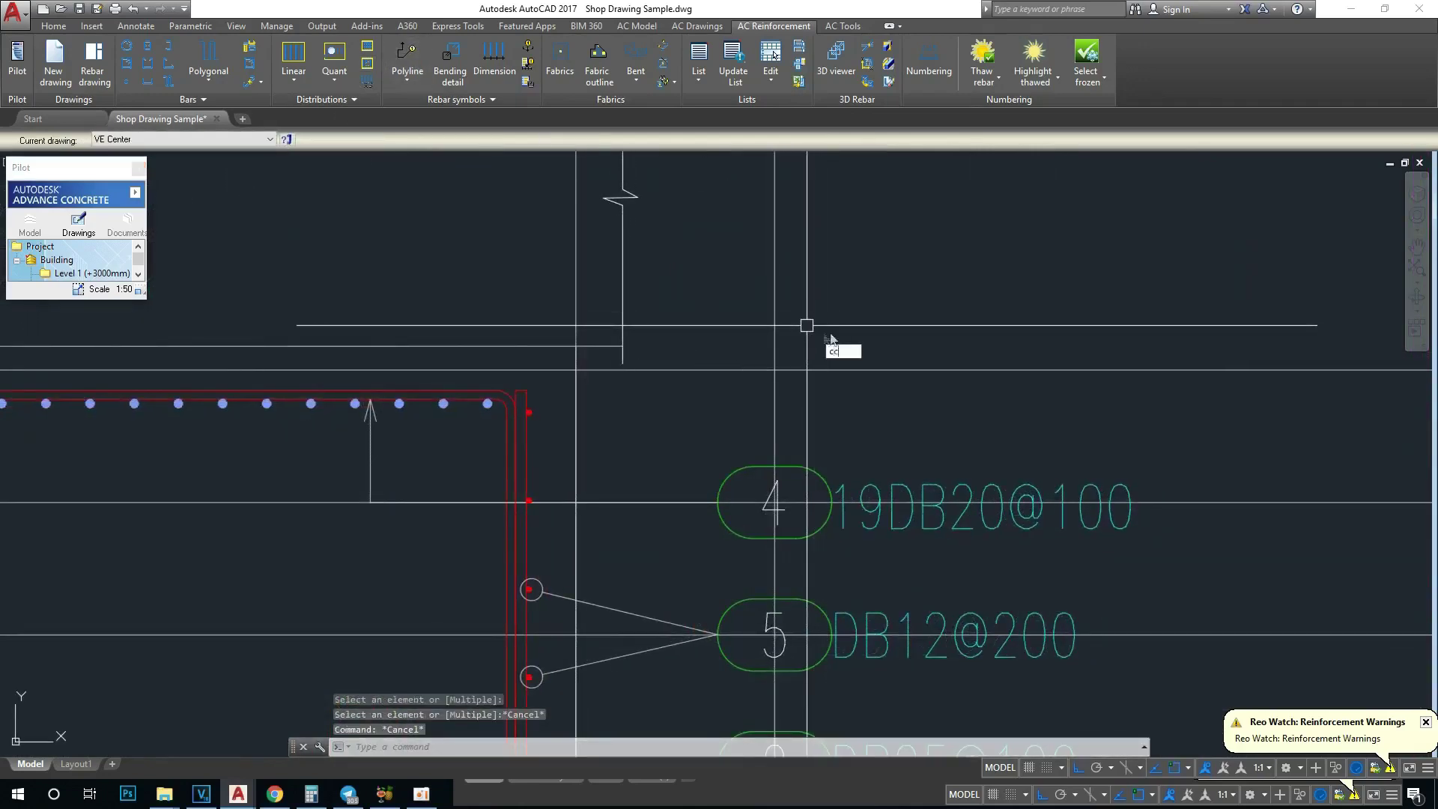
pyautogui.write('o')
pyautogui.press('Return')
pyautogui.click(892, 389)
pyautogui.click(873, 324)
pyautogui.press('Return')
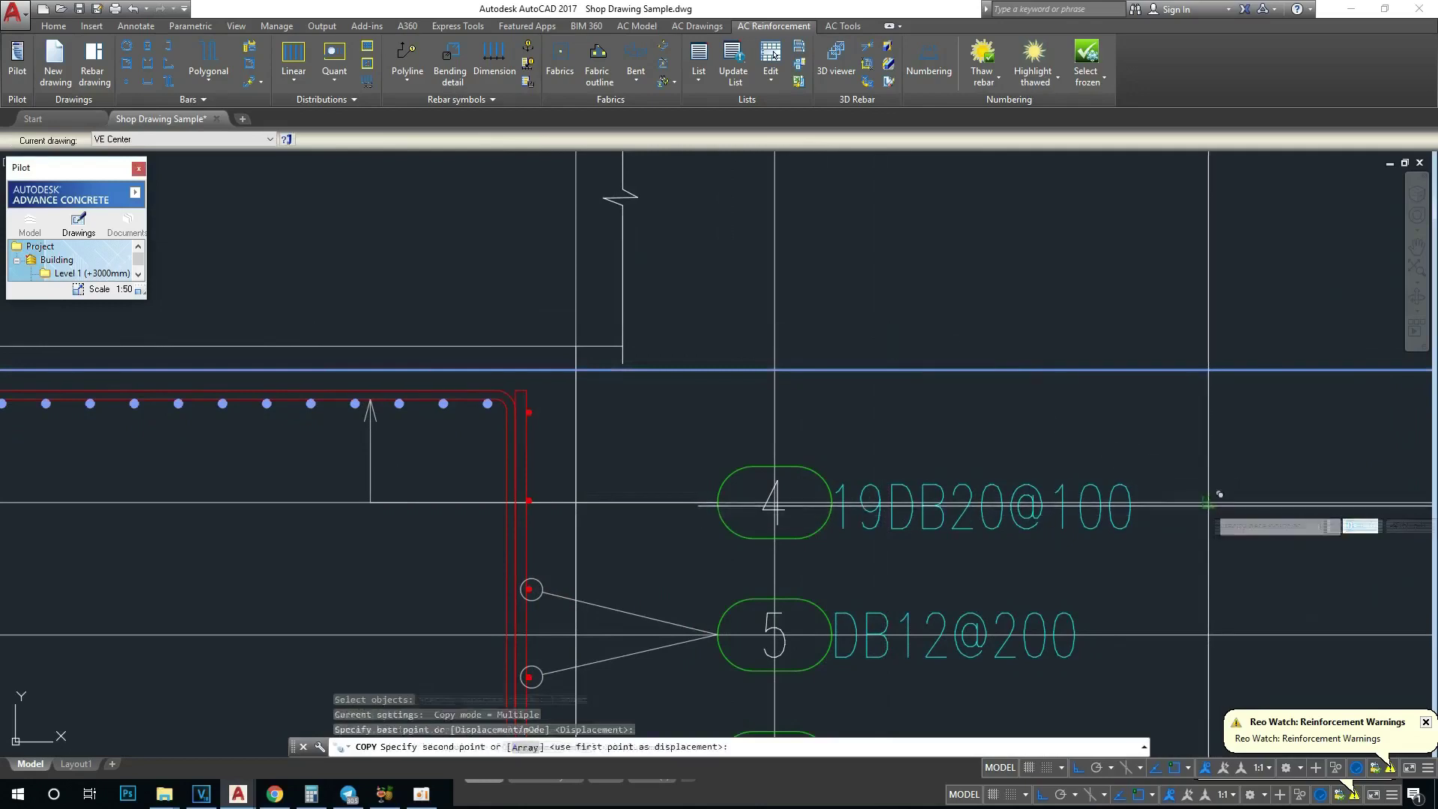
pyautogui.click(1208, 370)
pyautogui.click(529, 238)
pyautogui.press('Escape')
# Step: Add polyline bar-mark symbol 3 (42DB20@100) for the top bars on the copied guide line
pyautogui.click(395, 62)
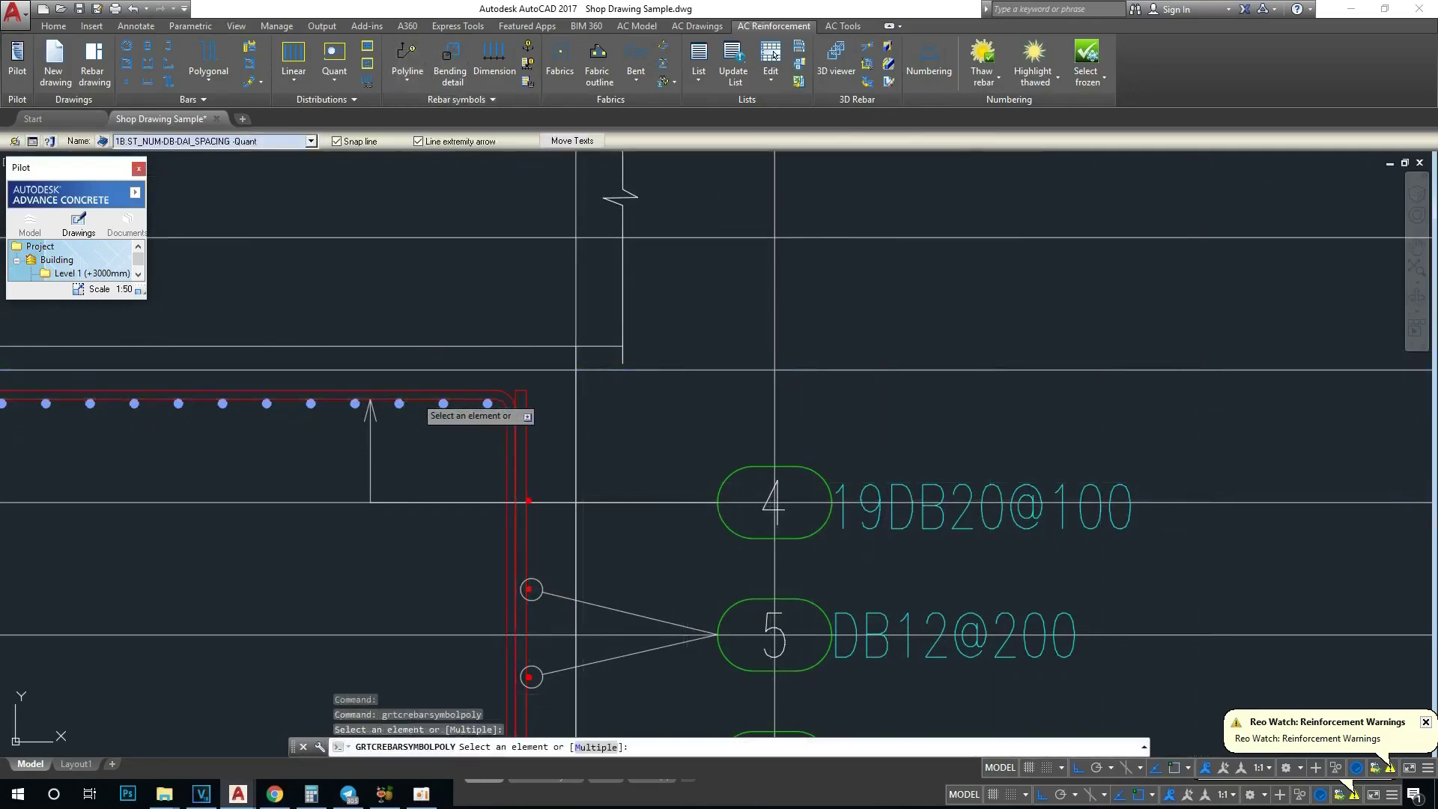
pyautogui.click(413, 400)
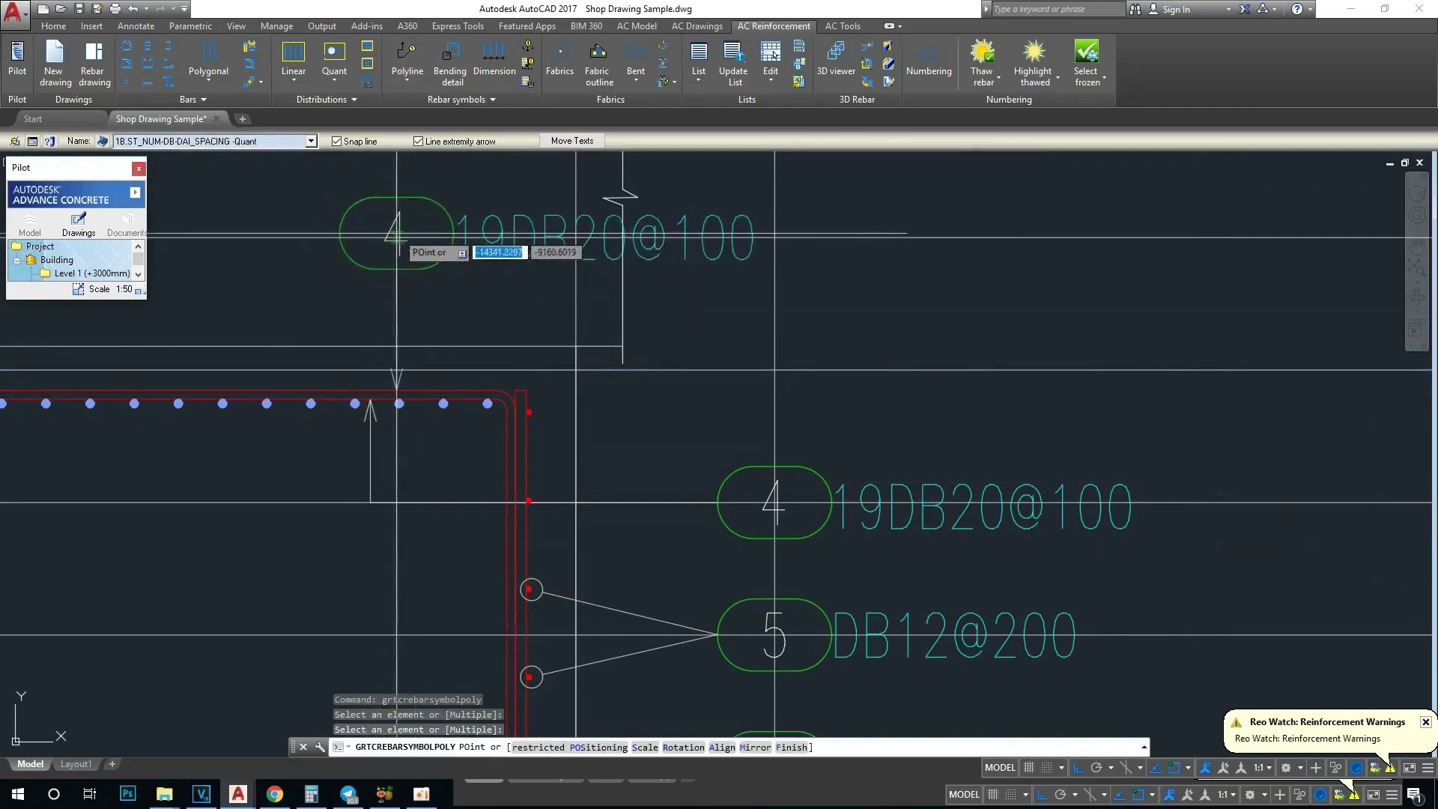
pyautogui.press('Escape')
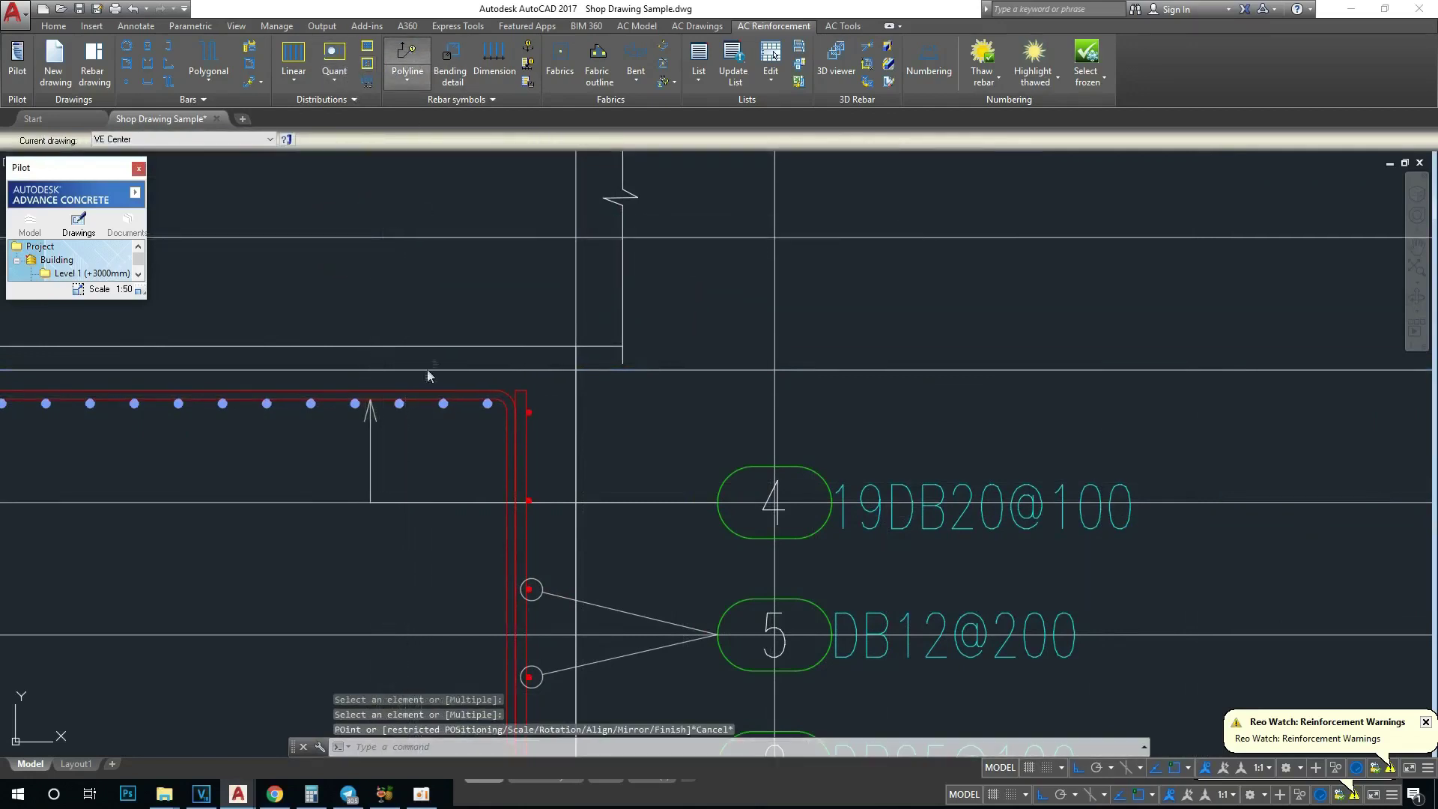
pyautogui.press('Return')
pyautogui.click(439, 407)
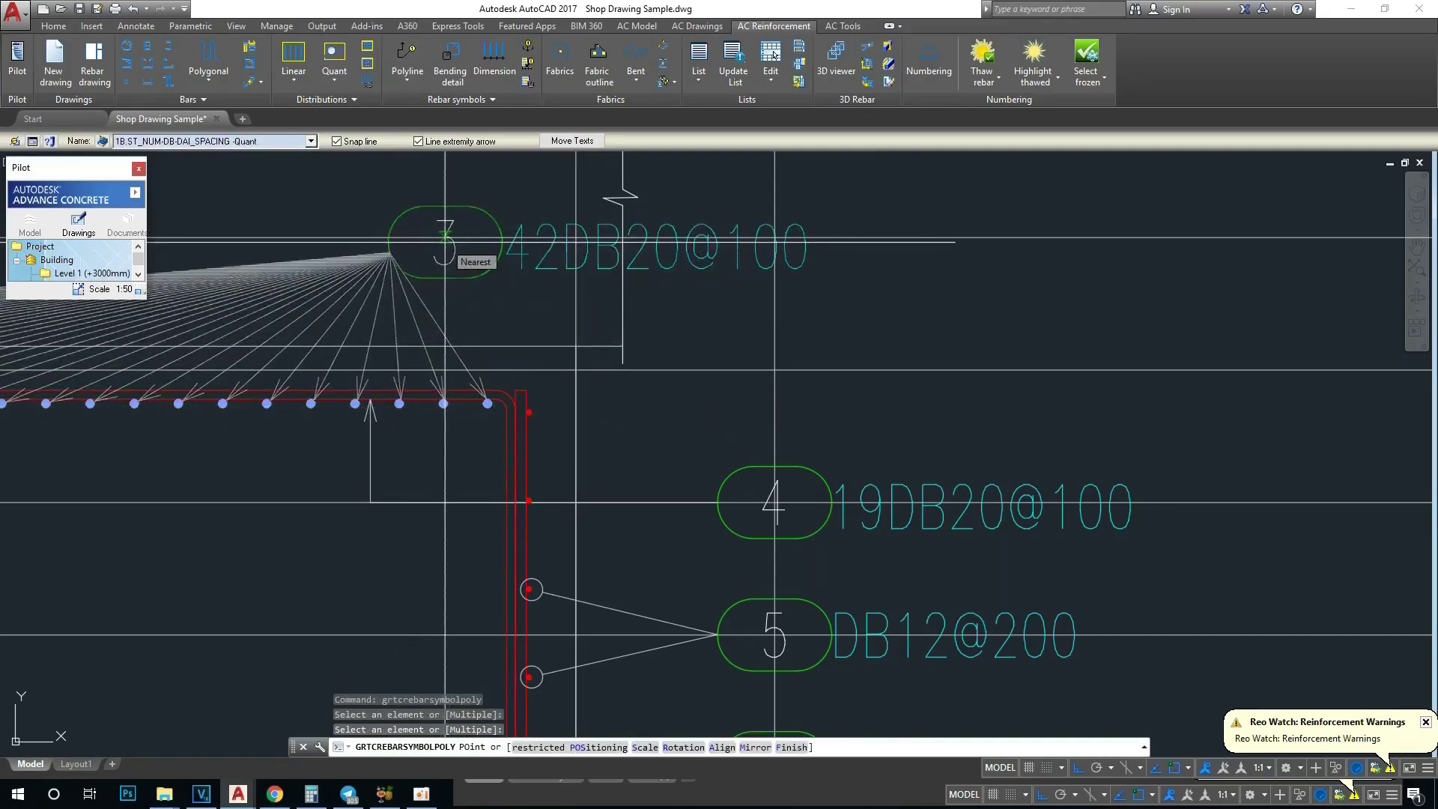
pyautogui.click(445, 240)
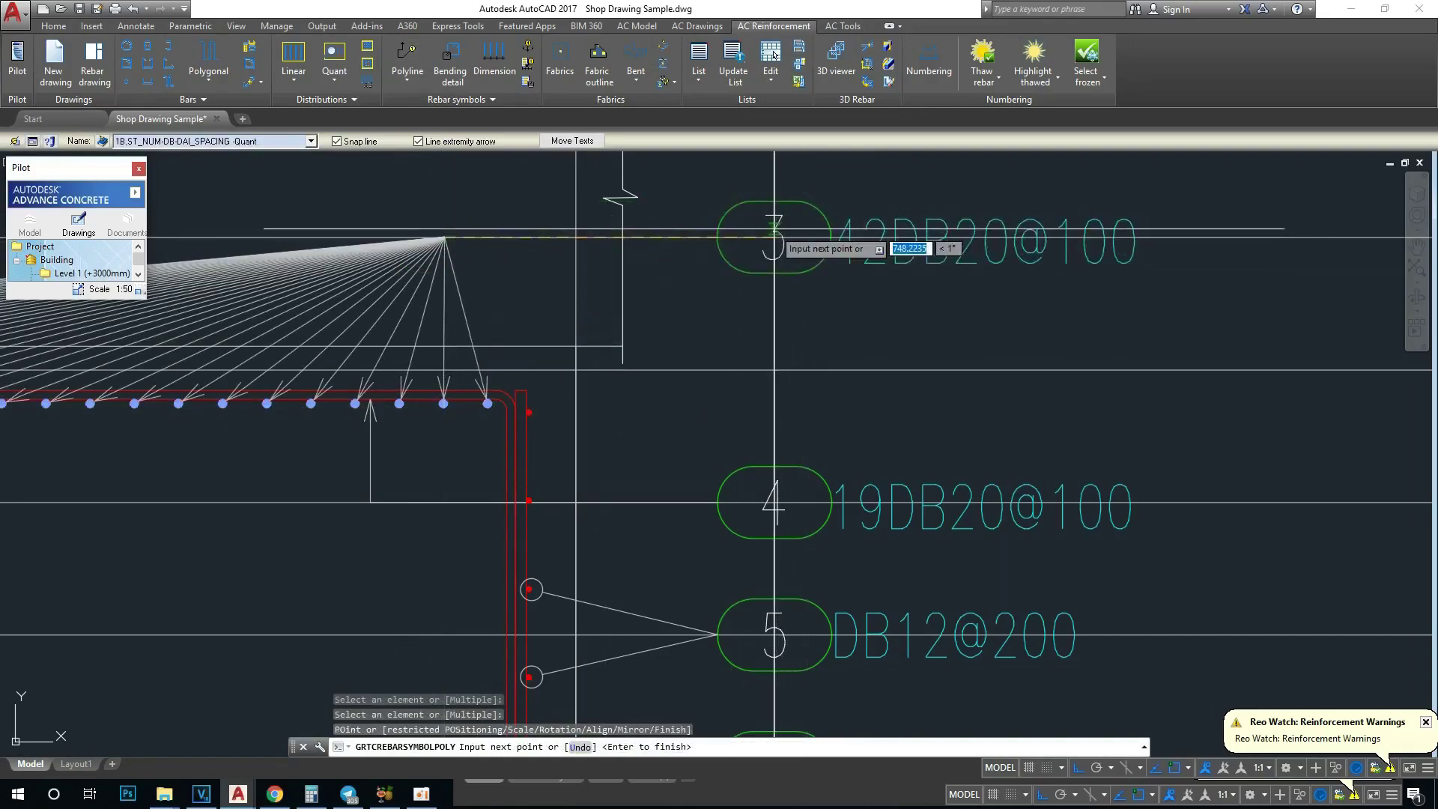
pyautogui.click(803, 238)
pyautogui.press('Return')
pyautogui.scroll(-4, 623, 297)
pyautogui.scroll(2, 623, 296)
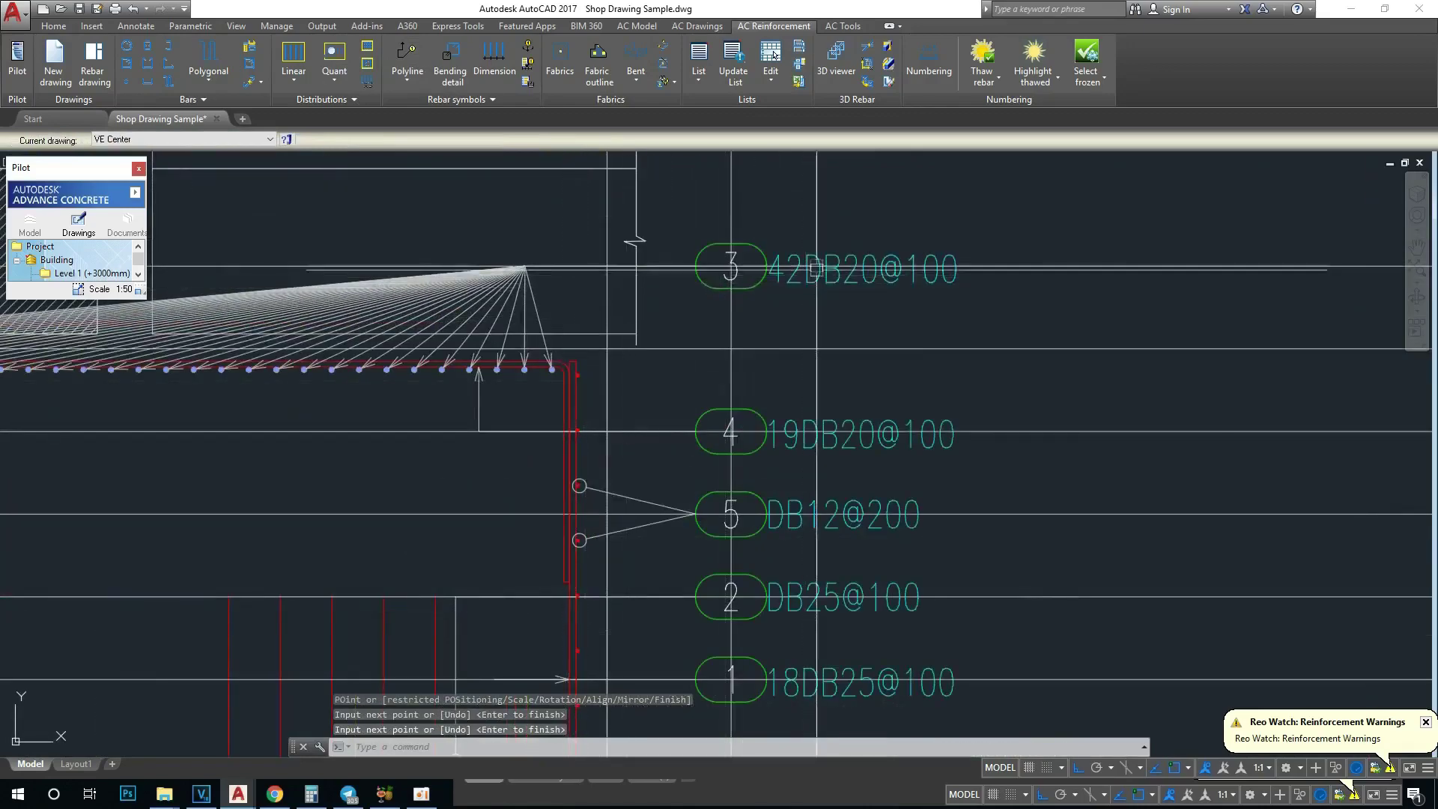
pyautogui.click(794, 272)
# Step: Retarget symbol 3 to one individual top bar so it reads 1DB20@100
pyautogui.rightClick(804, 279)
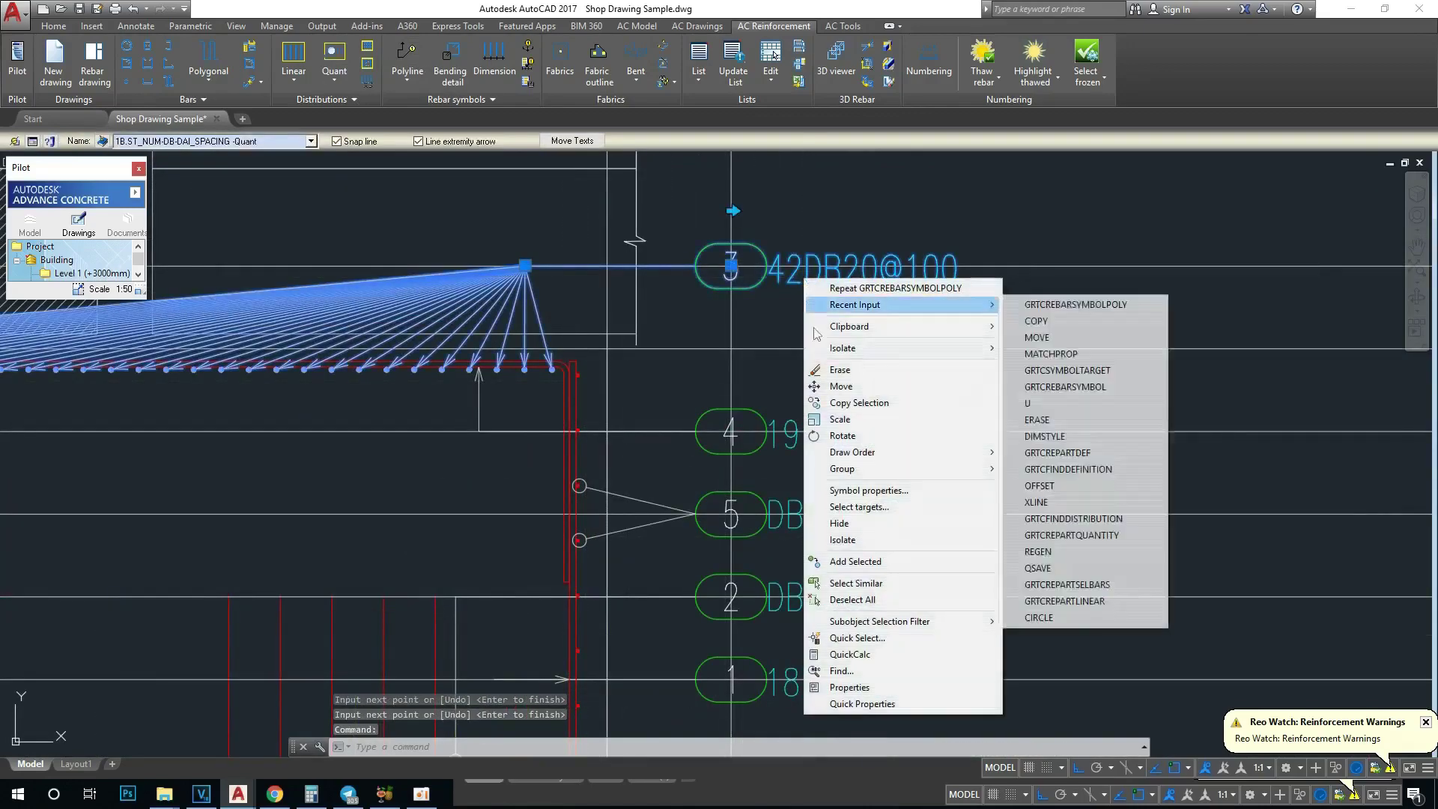
pyautogui.click(848, 508)
pyautogui.scroll(6, 530, 365)
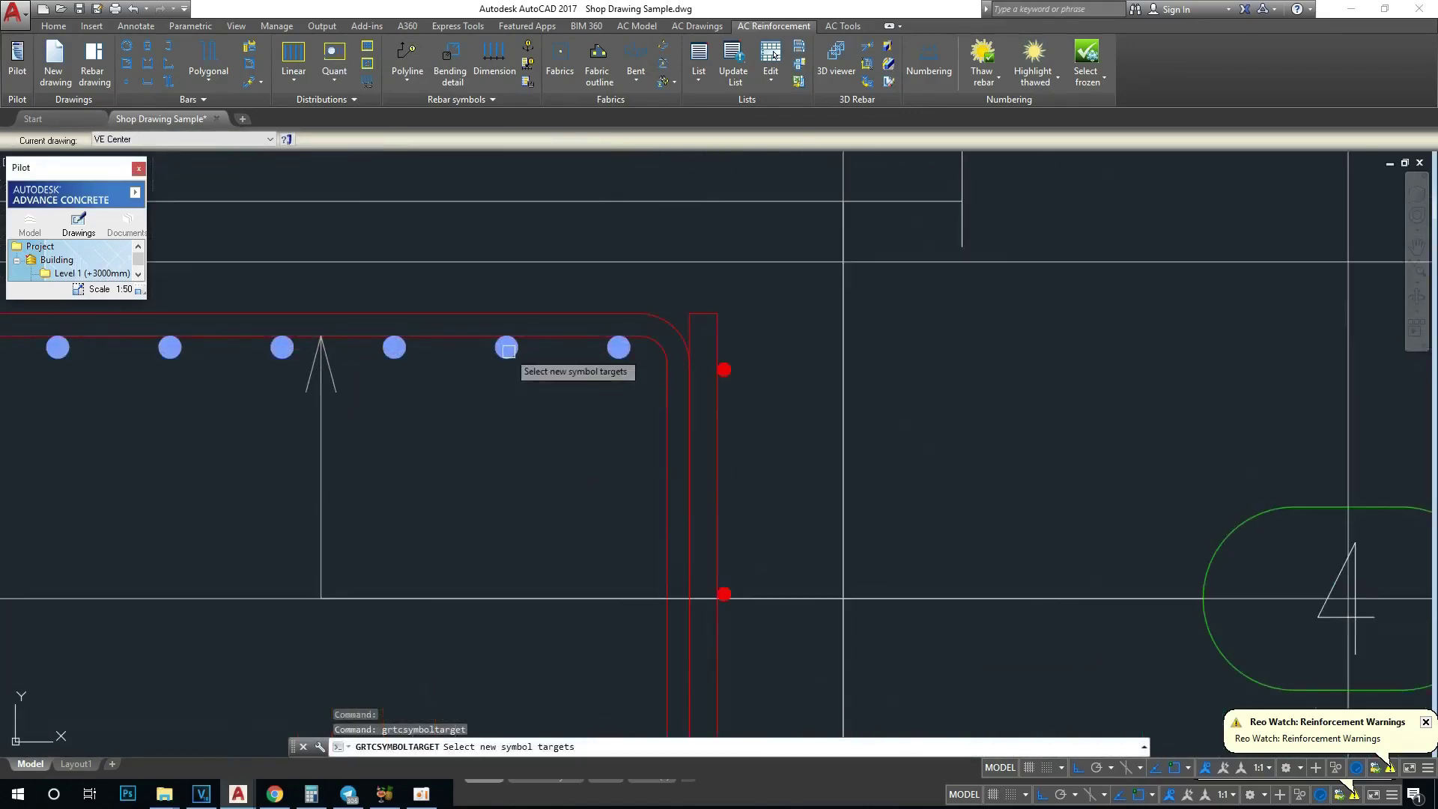
pyautogui.click(538, 407)
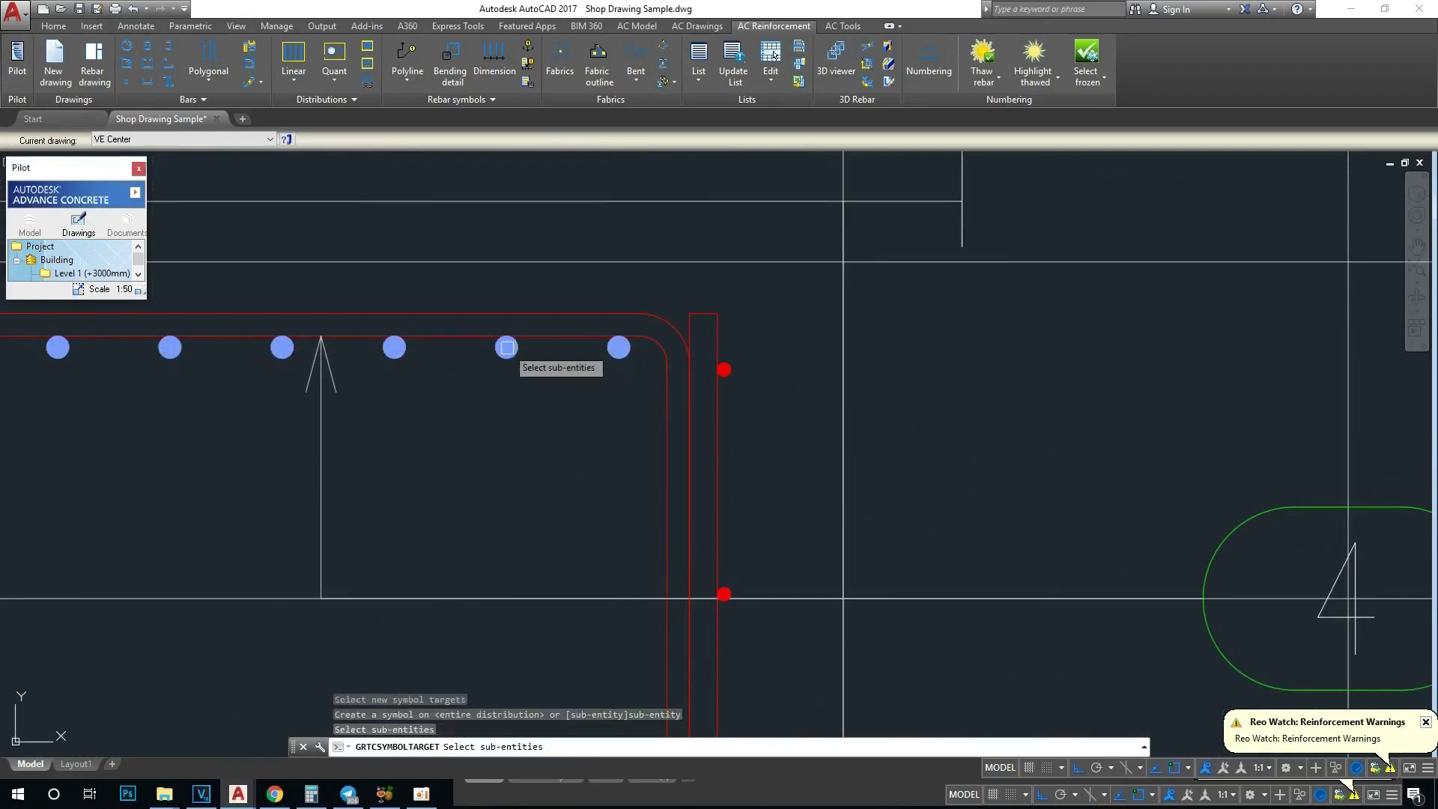
pyautogui.click(539, 396)
pyautogui.press('Return')
pyautogui.press('Escape')
pyautogui.press('Escape')
pyautogui.scroll(-4, 552, 366)
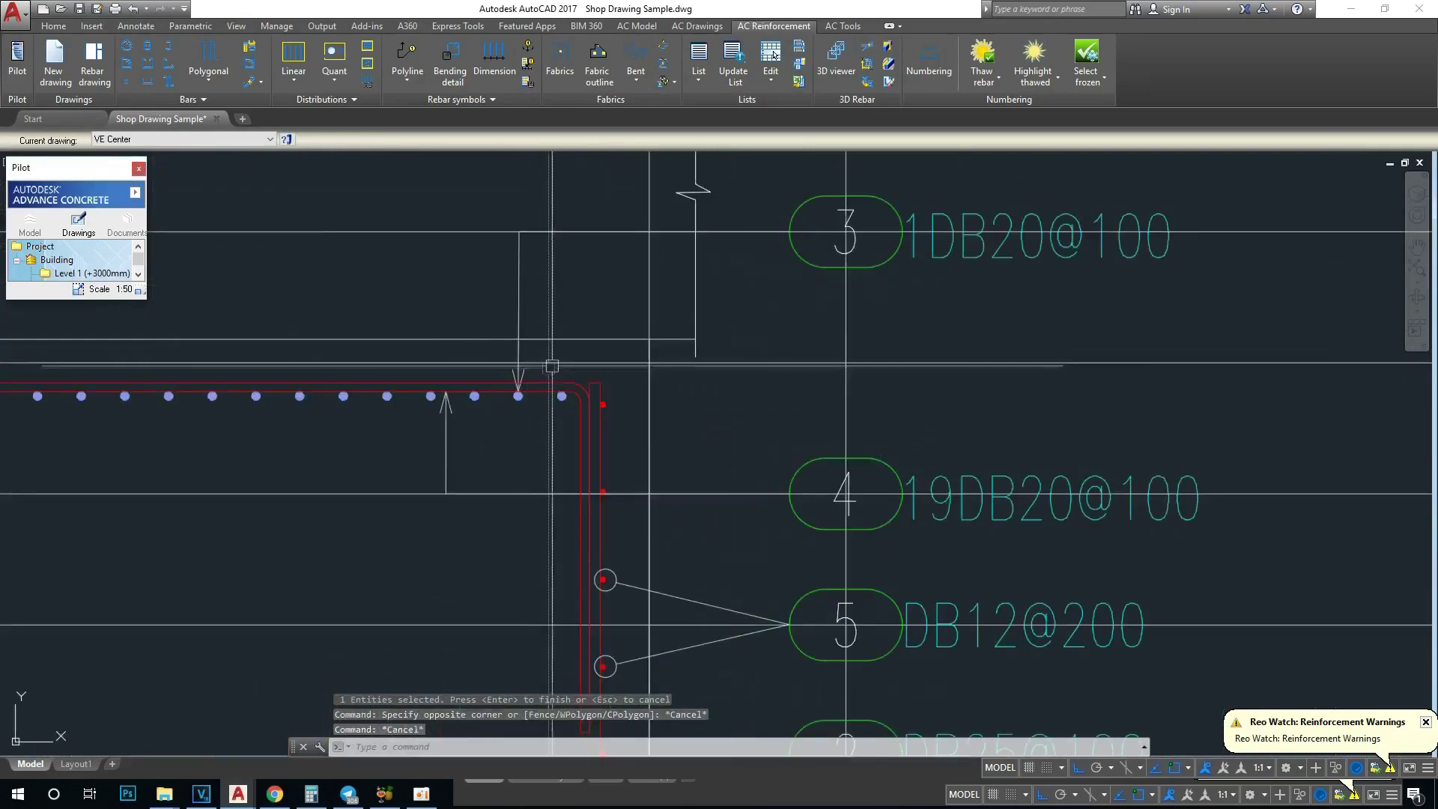
pyautogui.scroll(-2, 552, 367)
pyautogui.press('Return')
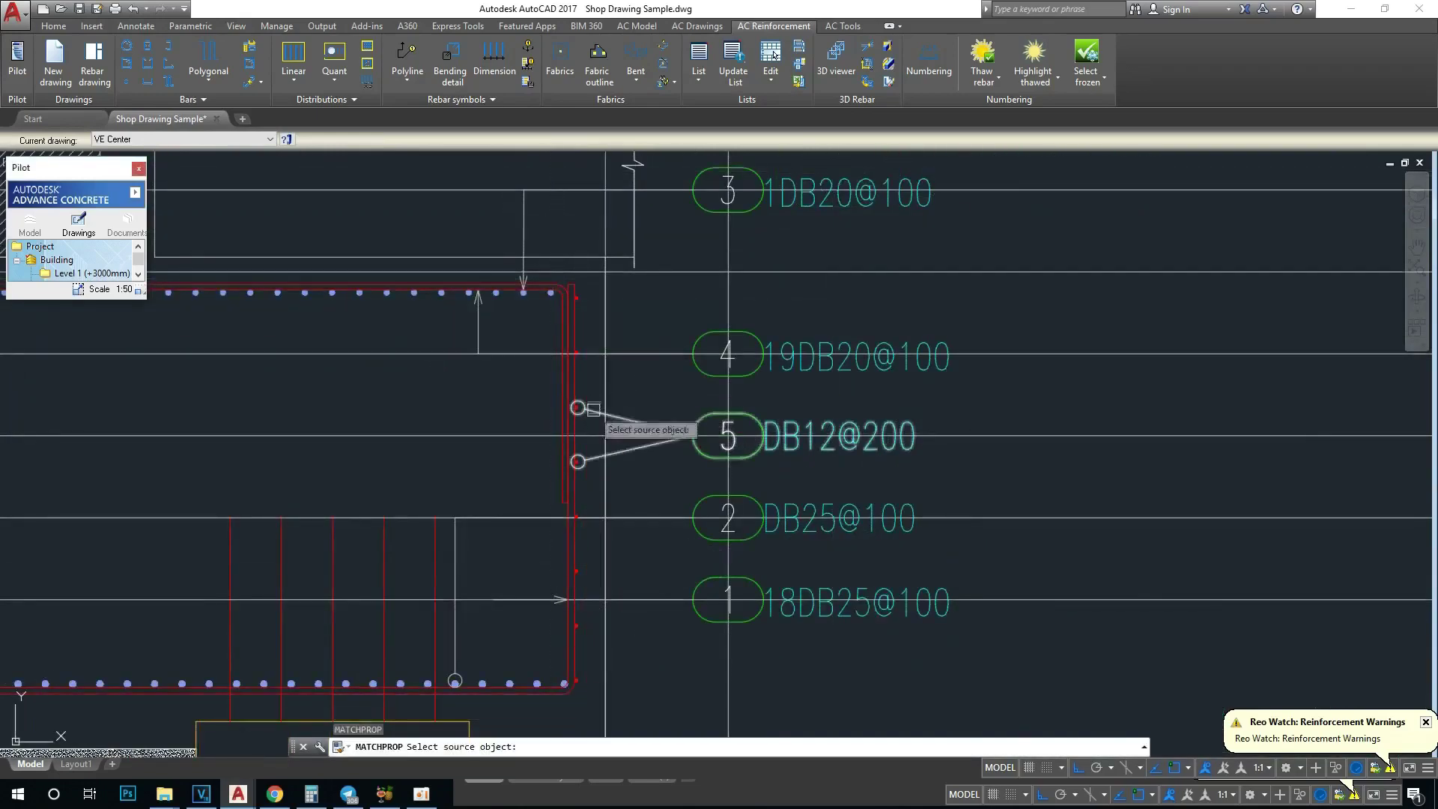
# Step: Match symbol 3's properties to symbol 2 so it reads DB20@100 with one bent leader
pyautogui.moveTo(593, 421); pyautogui.dragTo(608, 385, button='middle')
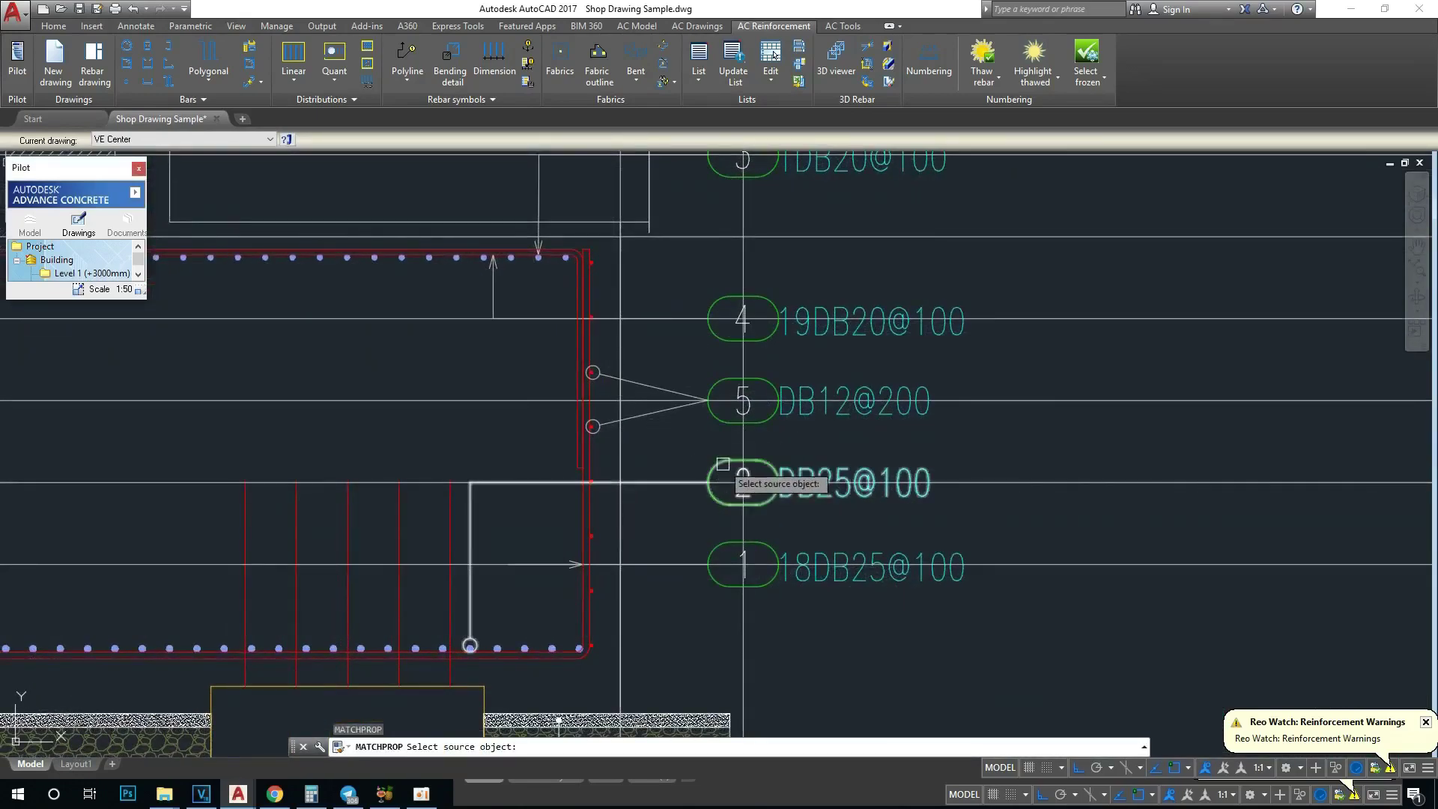
pyautogui.click(723, 465)
pyautogui.moveTo(567, 218); pyautogui.dragTo(541, 328, button='middle')
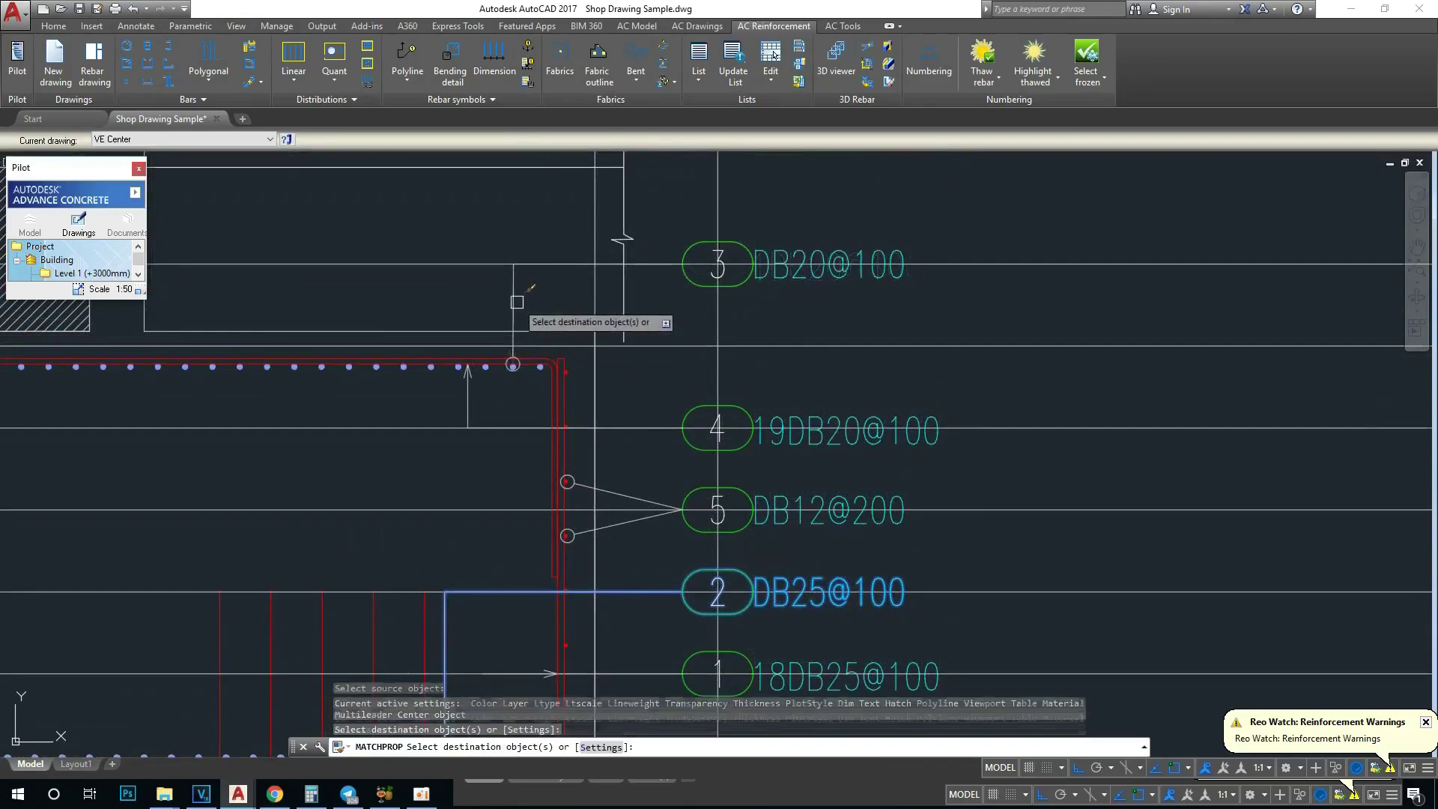
pyautogui.press('Escape')
# Step: Pan and zoom around the symbol column to inspect the restyled mark 3
pyautogui.moveTo(752, 269)
pyautogui.mouseDown(button='middle')
pyautogui.moveTo(645, 235)
pyautogui.moveTo(659, 289)
pyautogui.moveTo(682, 290)
pyautogui.mouseUp(button='middle')
pyautogui.scroll(2, 645, 235)
pyautogui.scroll(-2, 658, 289)
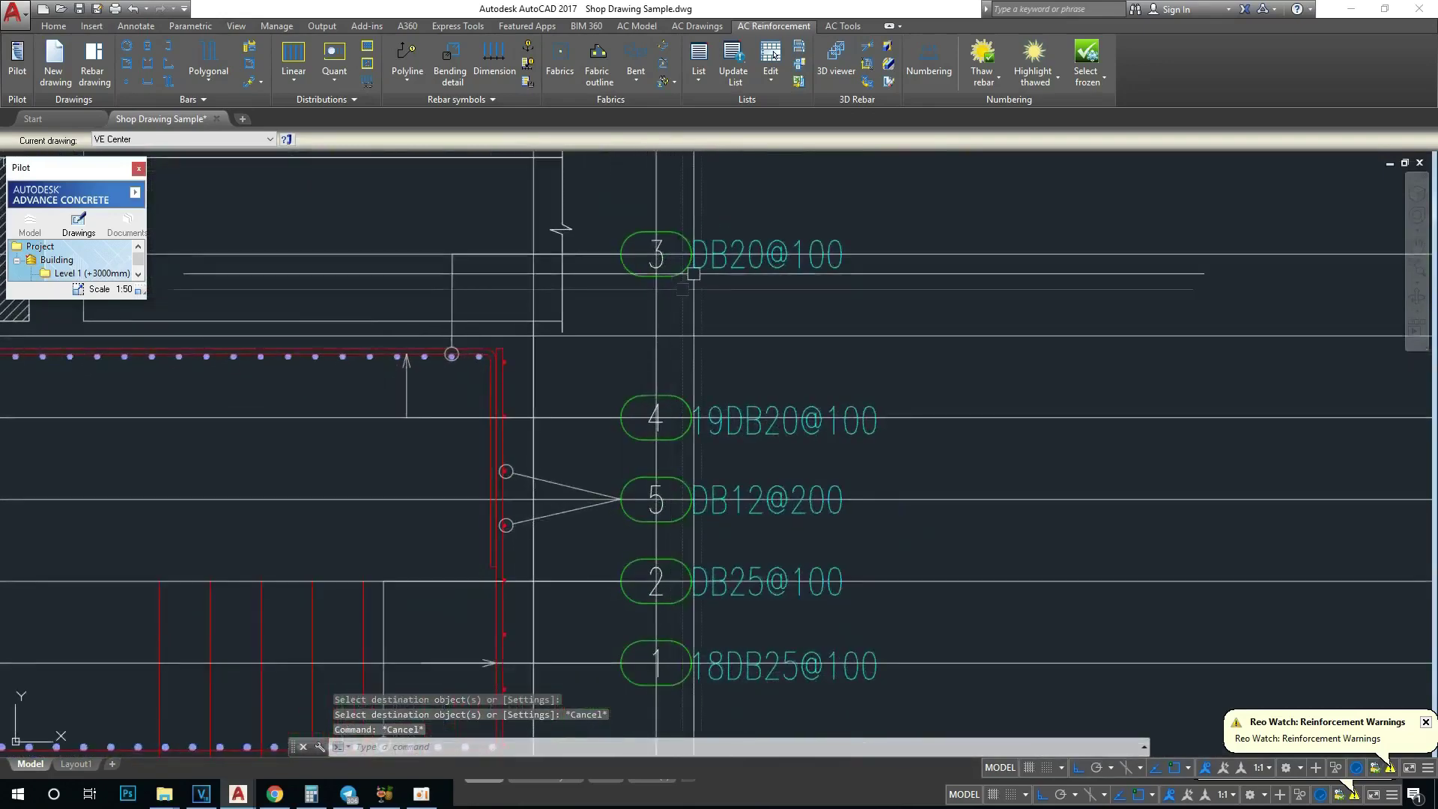
pyautogui.scroll(4, 682, 289)
pyautogui.scroll(-3, 933, 273)
pyautogui.scroll(2, 933, 273)
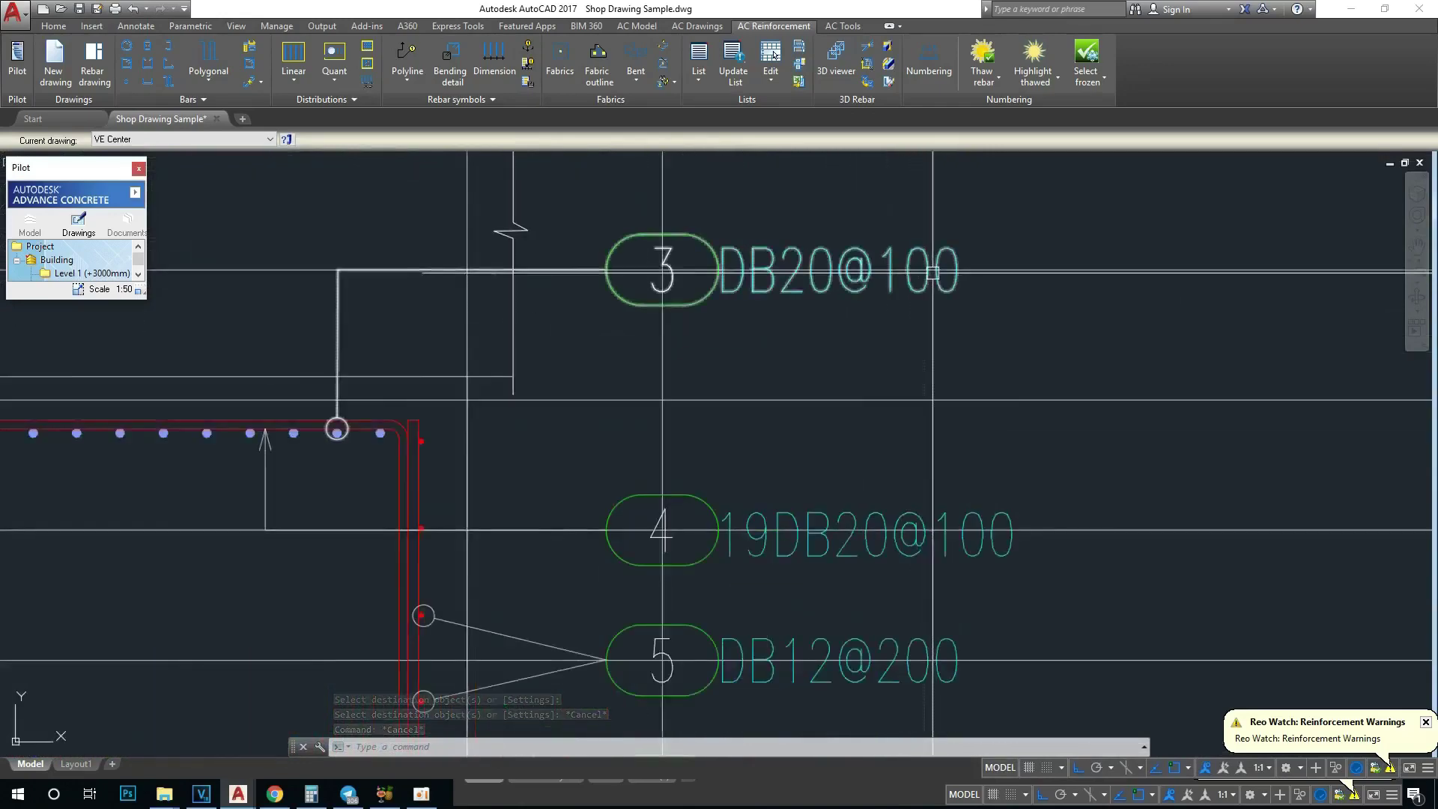
pyautogui.scroll(-4, 760, 278)
pyautogui.scroll(3, 691, 371)
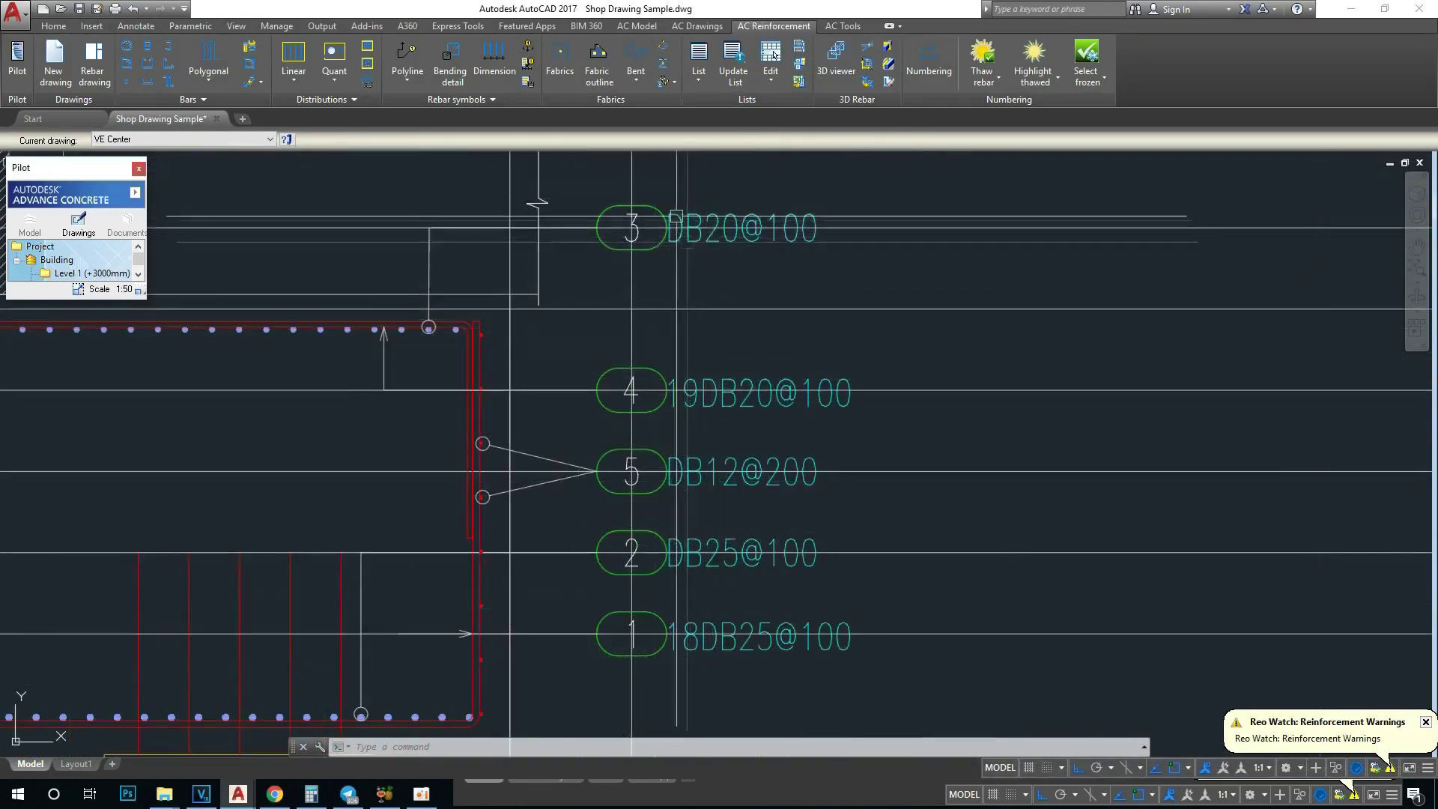
pyautogui.moveTo(612, 278)
pyautogui.mouseDown(button='middle')
pyautogui.moveTo(731, 278)
pyautogui.moveTo(722, 306)
pyautogui.mouseUp(button='middle')
pyautogui.press('Escape')
pyautogui.press('Escape')
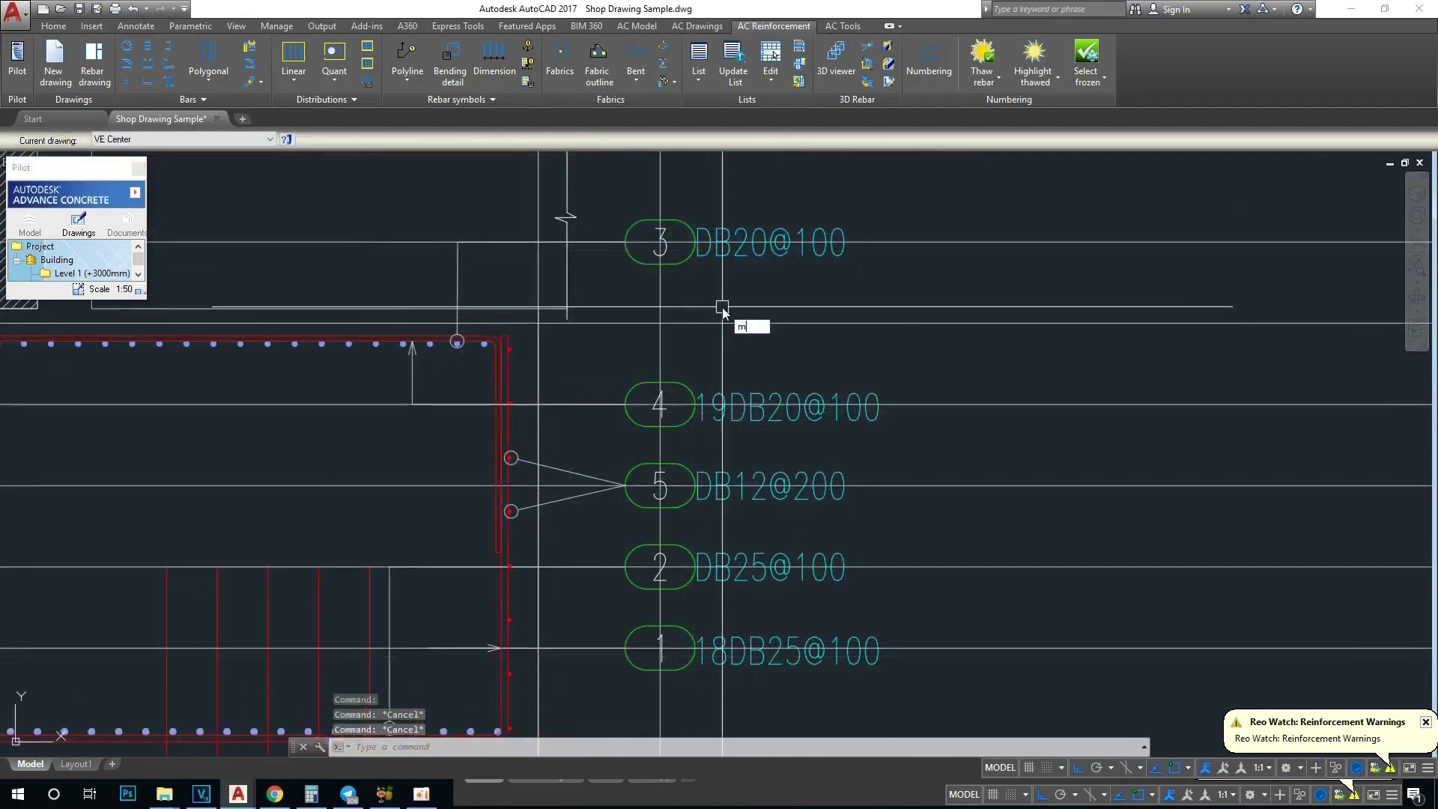
# Step: Check symbol 3's selection, then zoom out toward Section B-B
pyautogui.press('Escape')
pyautogui.click(660, 254)
pyautogui.press('Escape')
pyautogui.scroll(-1, 711, 293)
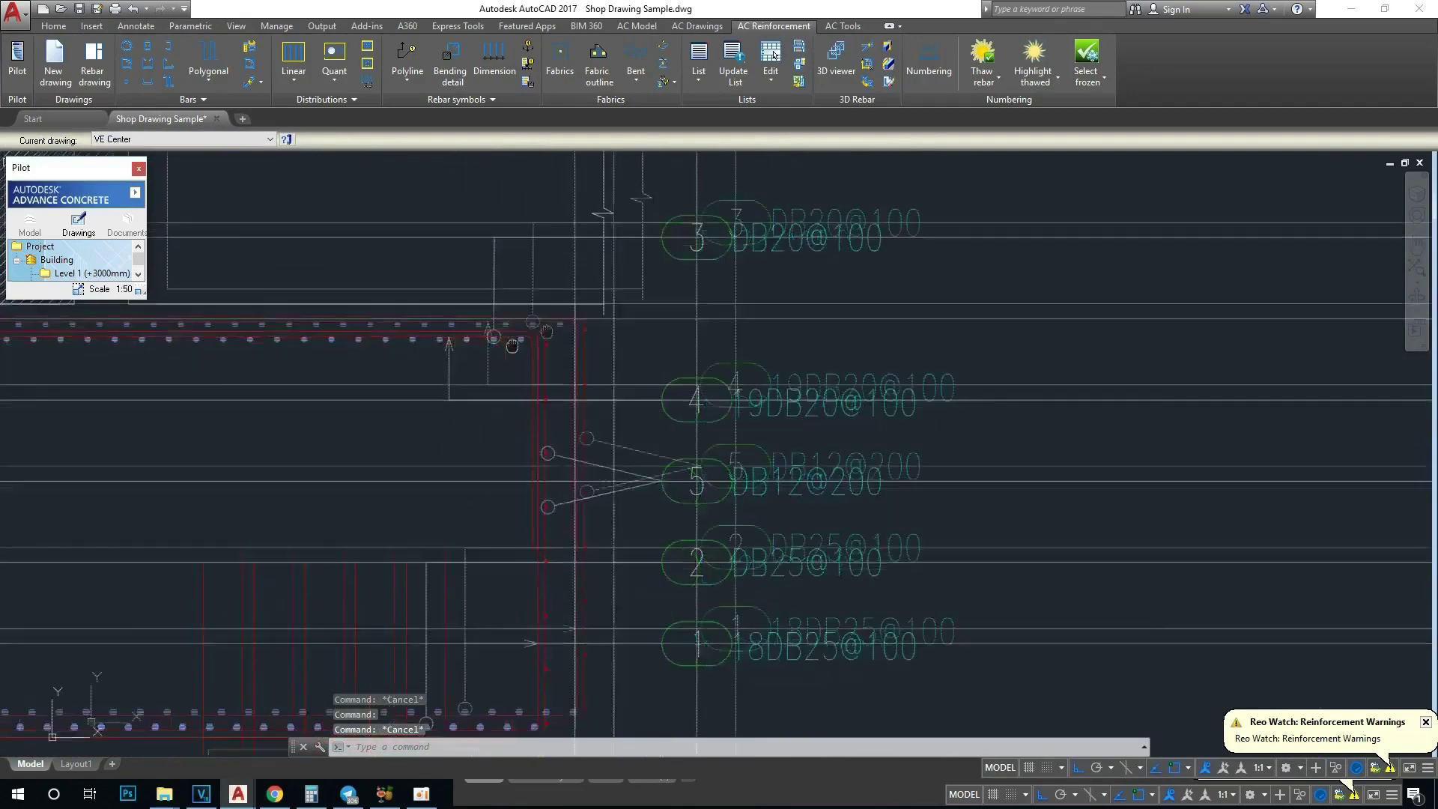
pyautogui.scroll(-1, 711, 294)
pyautogui.scroll(-1, 642, 247)
pyautogui.scroll(1, 674, 257)
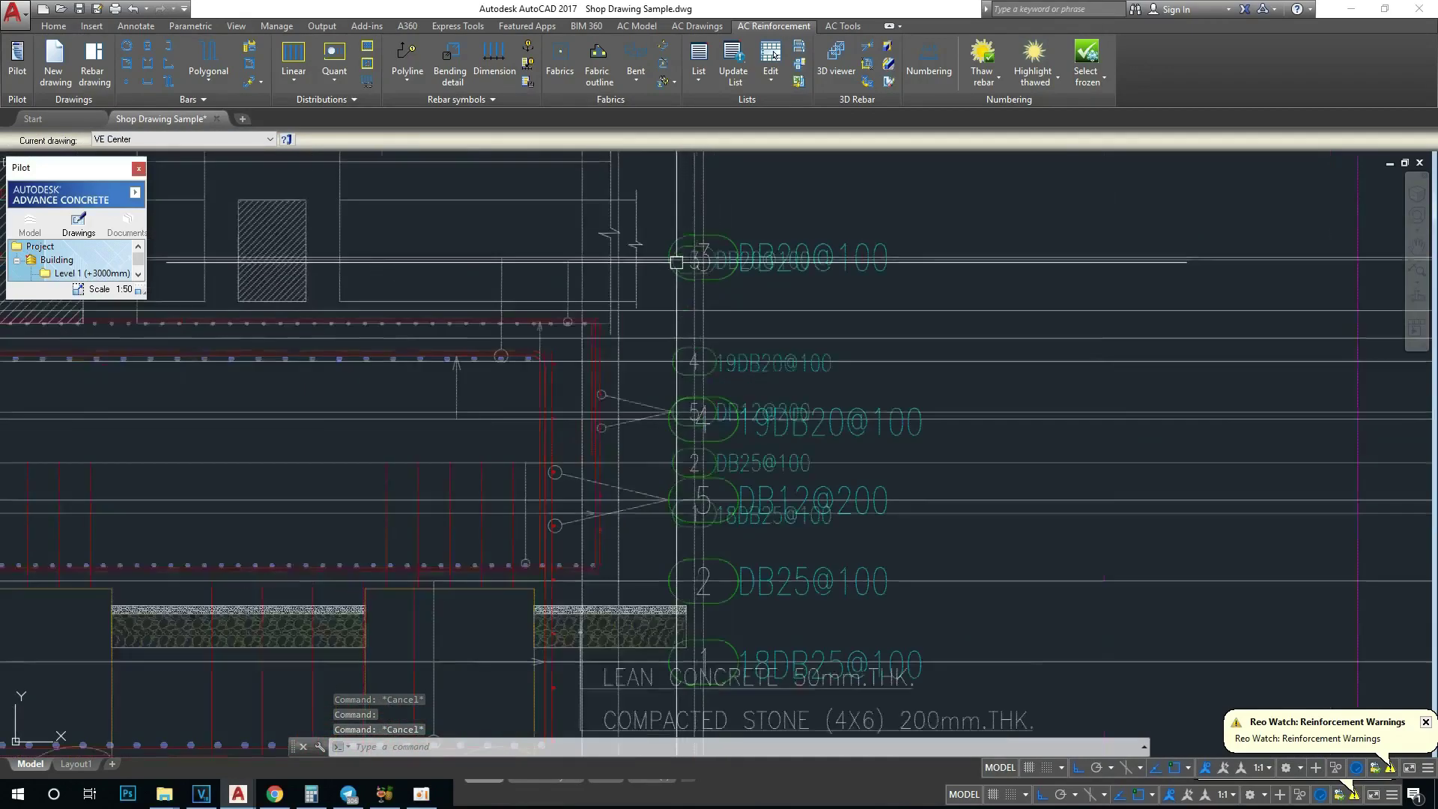
pyautogui.scroll(2, 714, 272)
pyautogui.scroll(-2, 714, 272)
pyautogui.scroll(-3, 715, 321)
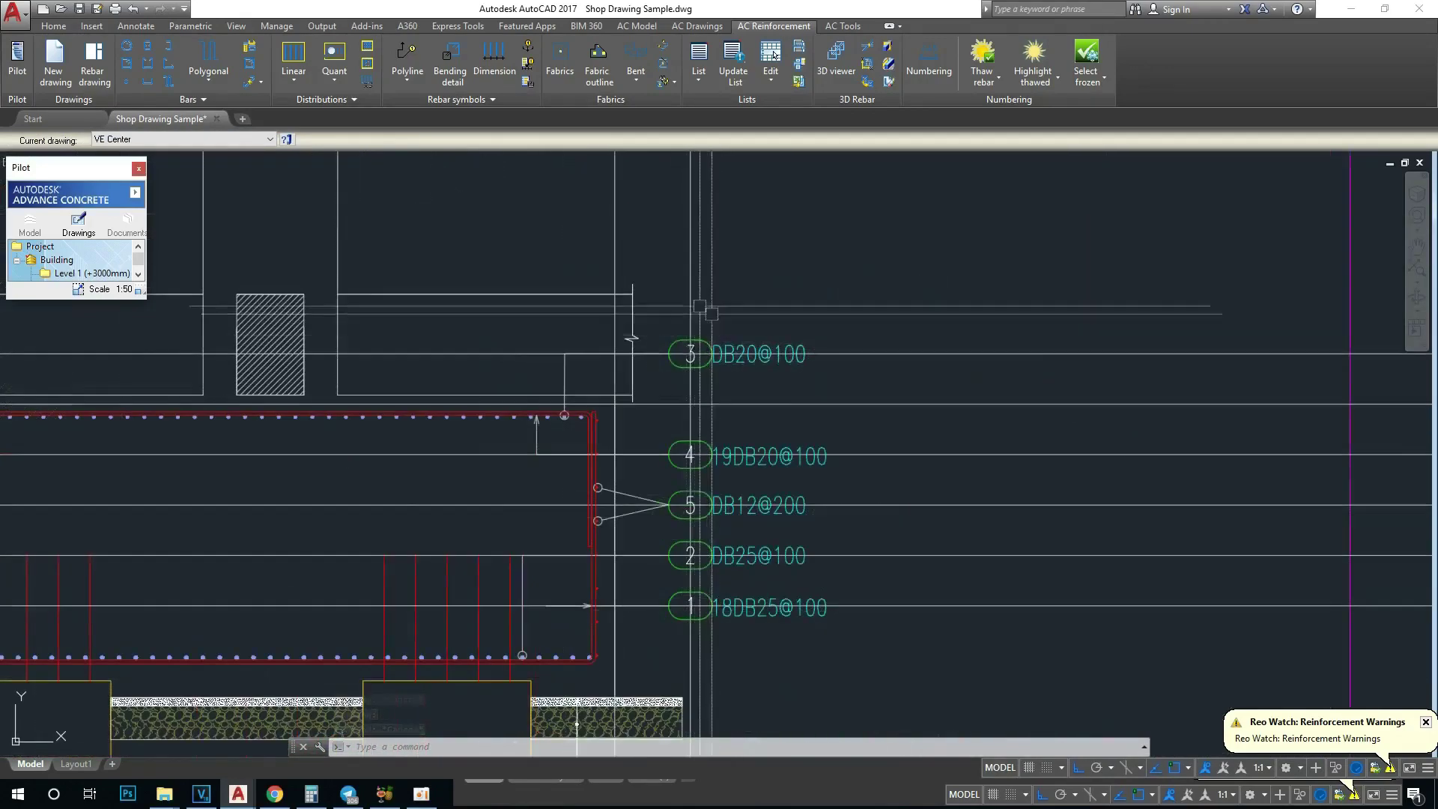
# Step: Crossing-select the horizontal guide lines through Section B-B's bar-mark symbols
pyautogui.moveTo(857, 350); pyautogui.dragTo(770, 326, button='middle')
pyautogui.scroll(-5, 809, 374)
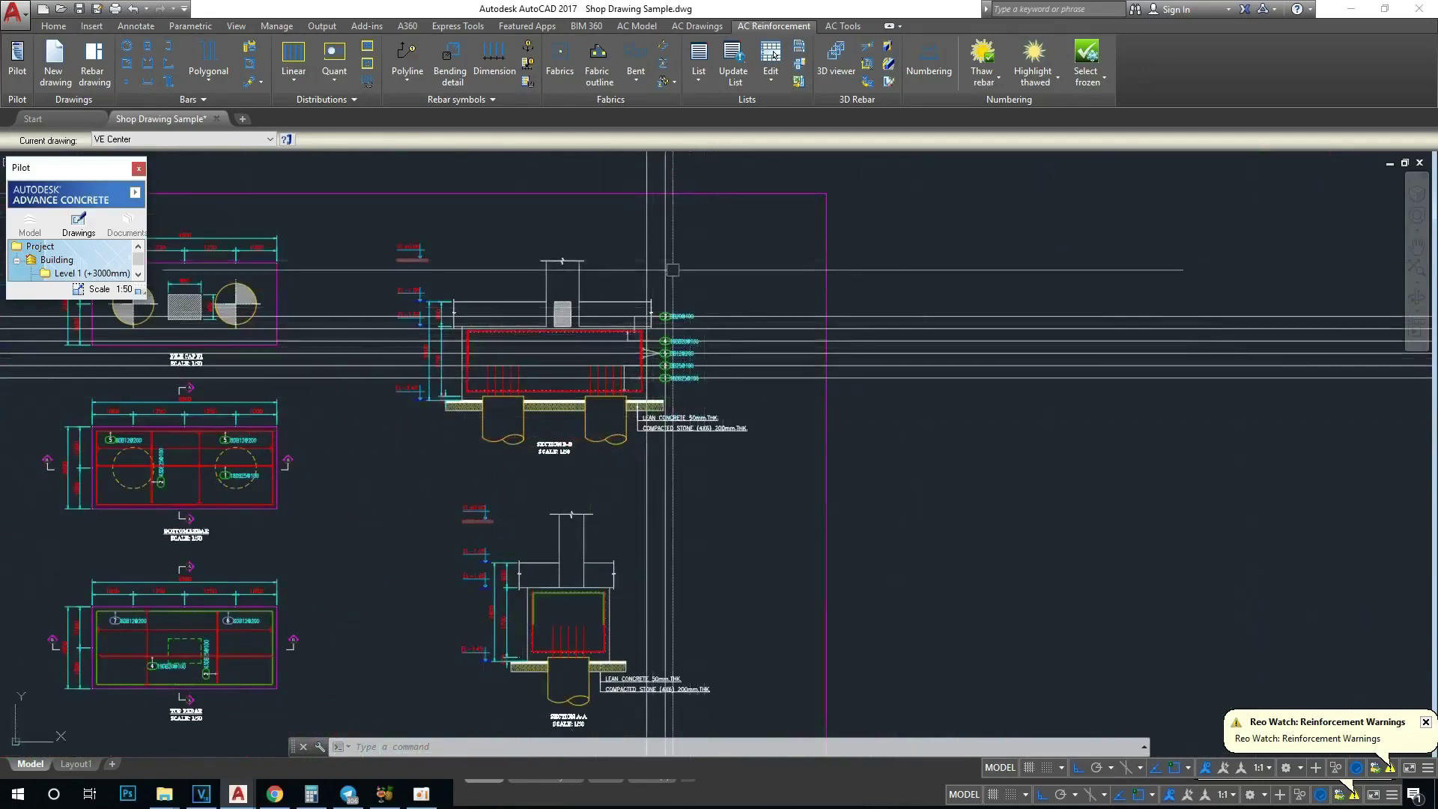
pyautogui.scroll(3, 854, 465)
pyautogui.click(866, 497)
pyautogui.click(822, 249)
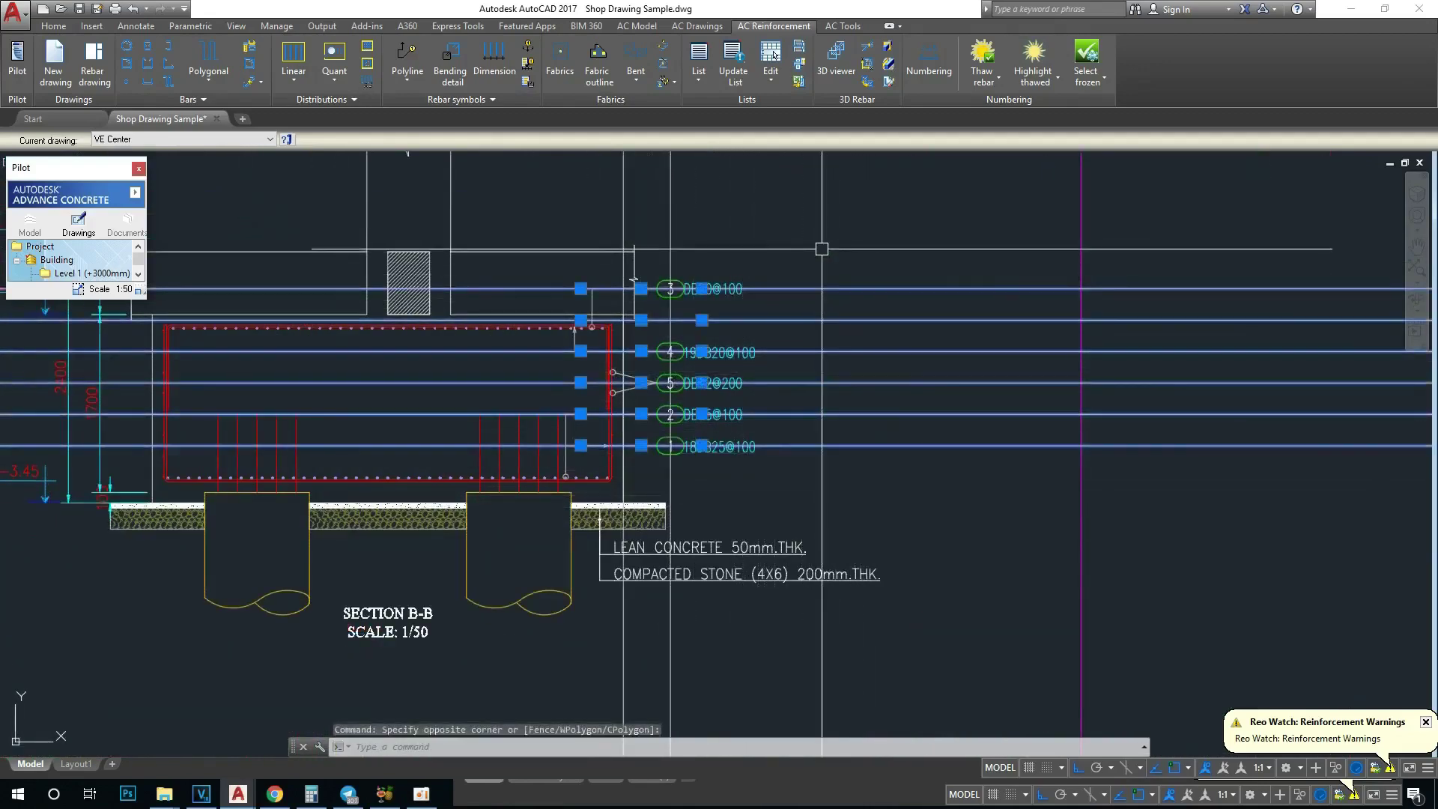
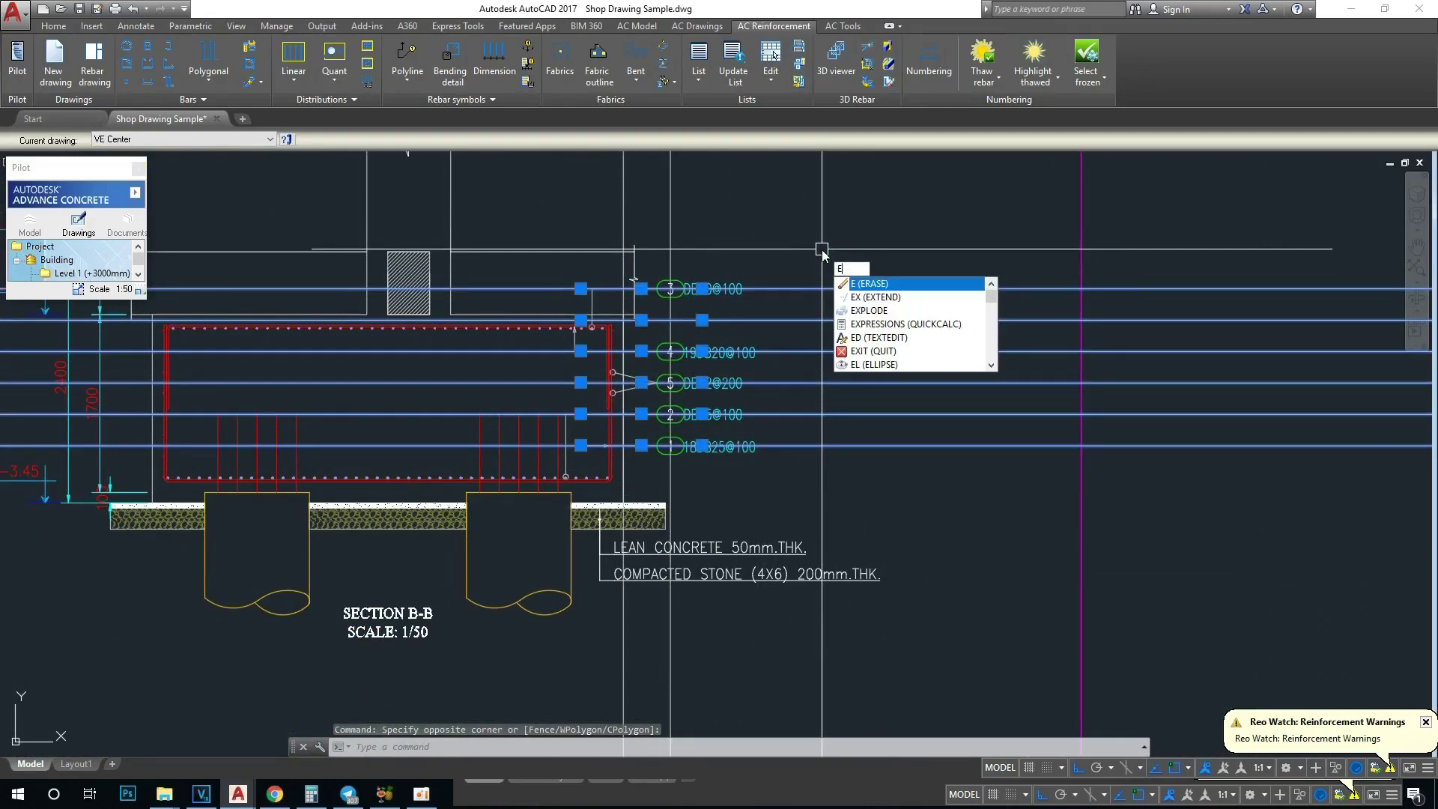
# Step: Erase the leftover blue construction lines beside the Section B-B rebar labels
pyautogui.press('Return')
pyautogui.moveTo(695, 351); pyautogui.dragTo(682, 431, button='middle')
pyautogui.click(712, 241)
pyautogui.click(562, 256)
pyautogui.write('e')
pyautogui.press('Return')
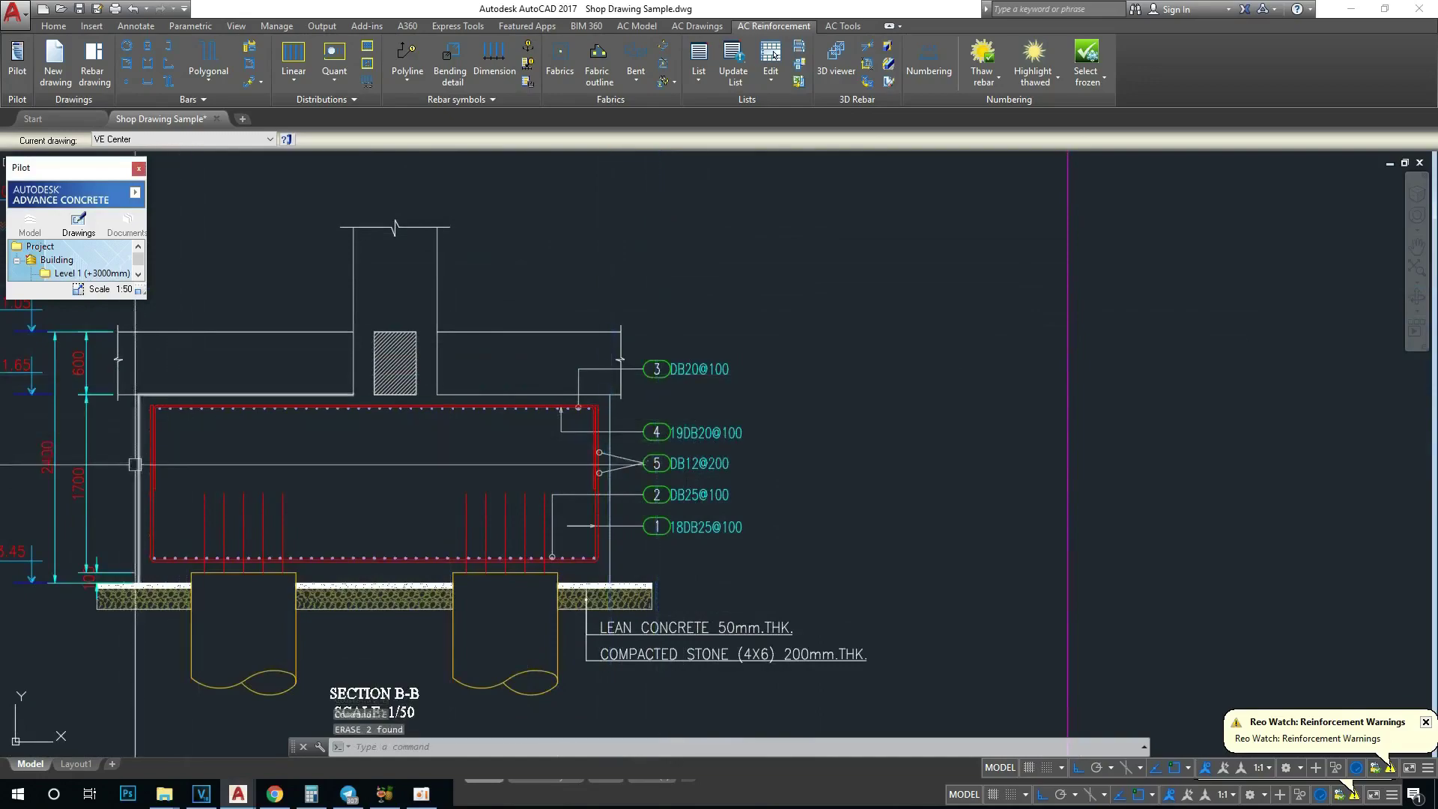
# Step: Pan and zoom Section B-B toward the top rebar corner, then begin an XLINE
pyautogui.moveTo(168, 453); pyautogui.dragTo(251, 387, button='middle')
pyautogui.scroll(4, 227, 426)
pyautogui.scroll(-6, 463, 419)
pyautogui.scroll(4, 770, 506)
pyautogui.scroll(-2, 863, 297)
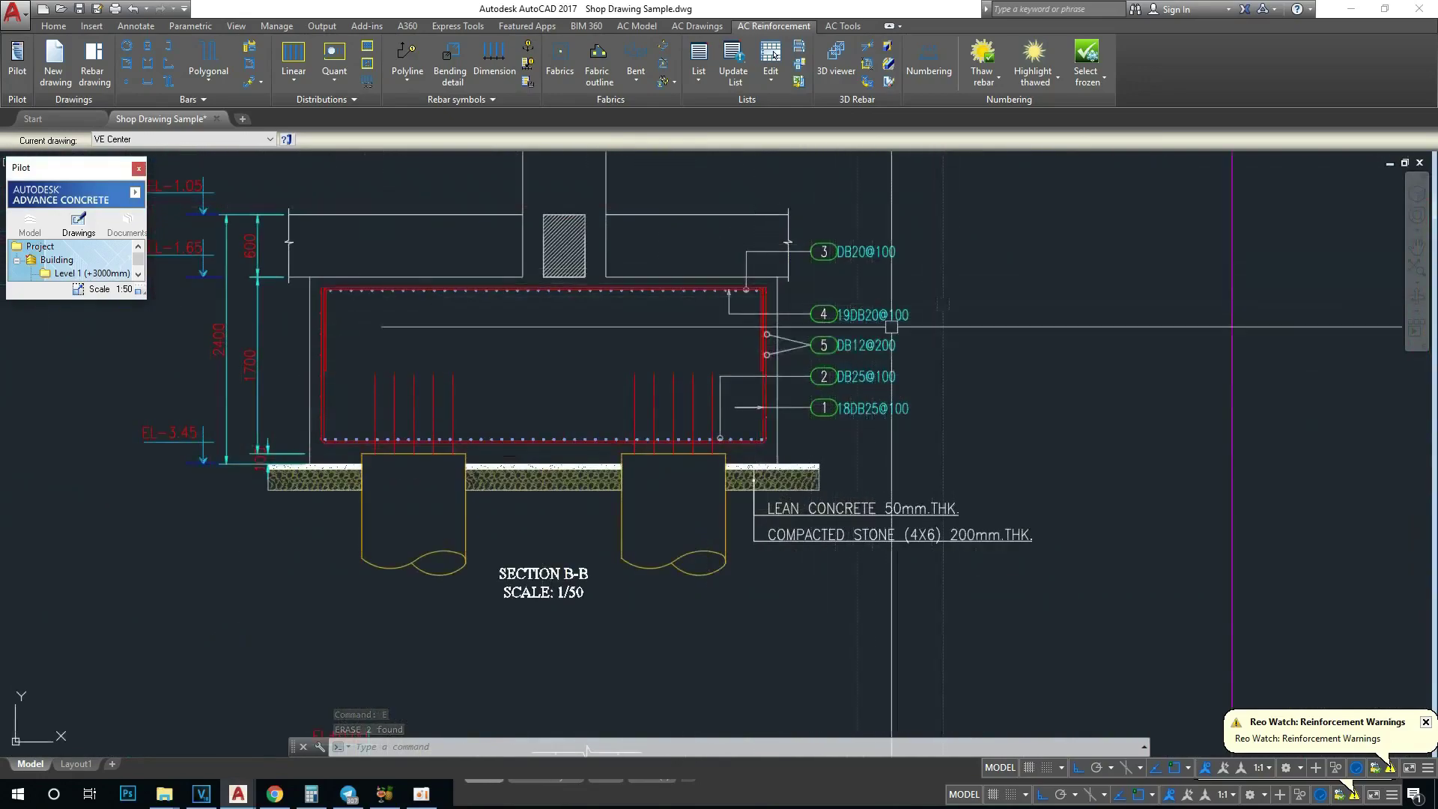
pyautogui.scroll(4, 861, 314)
pyautogui.scroll(-4, 688, 378)
pyautogui.scroll(2, 657, 345)
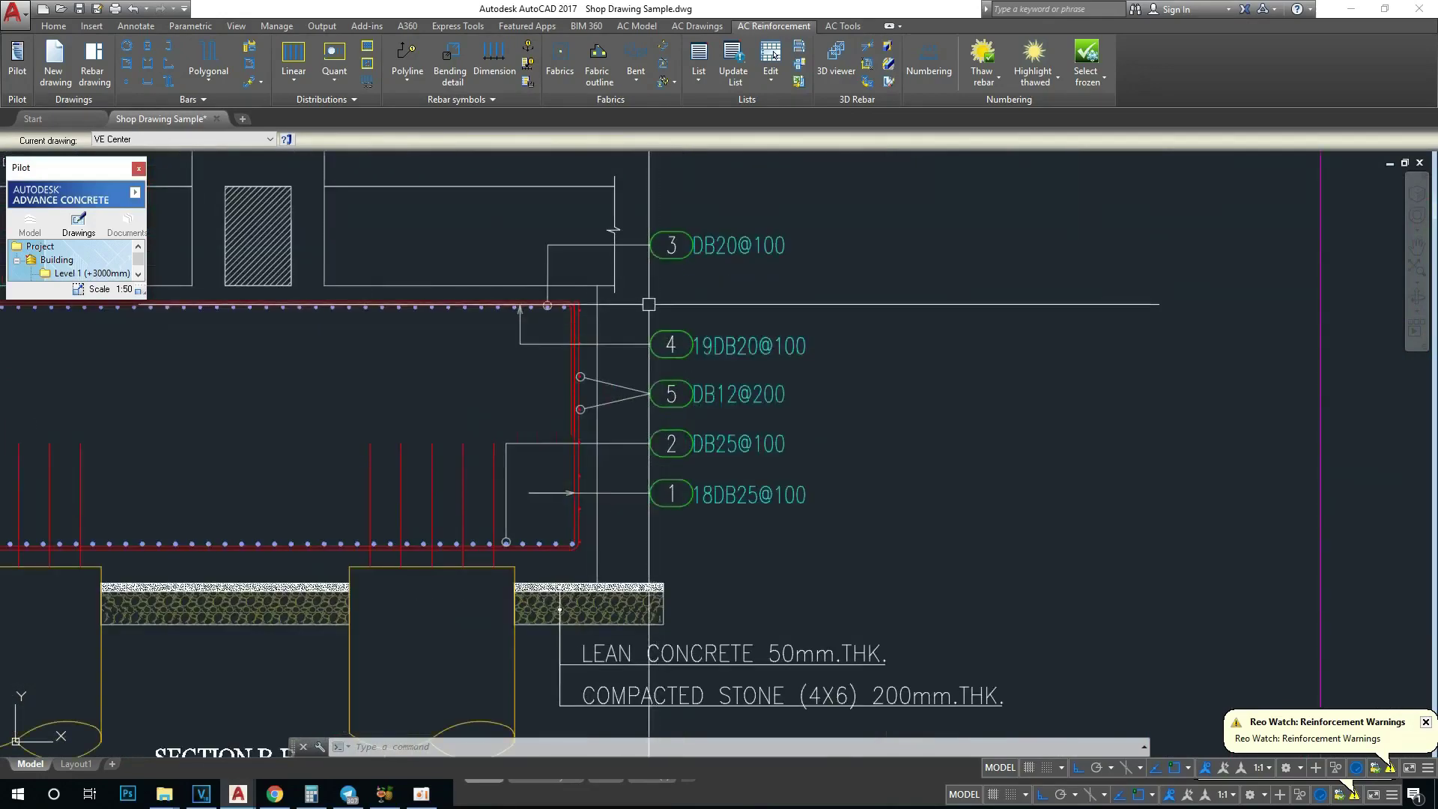
pyautogui.scroll(-2, 649, 309)
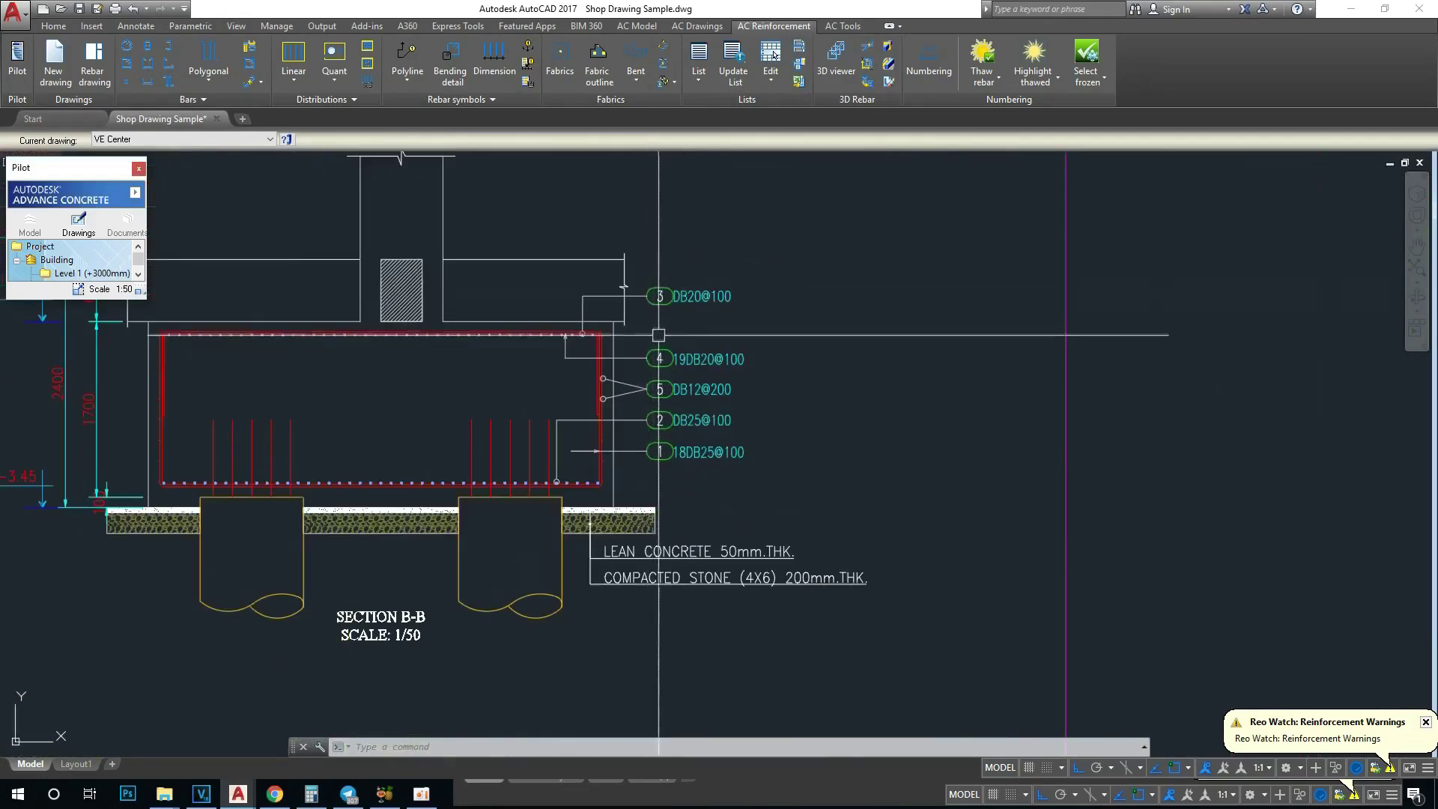
pyautogui.scroll(2, 596, 342)
pyautogui.moveTo(591, 337)
pyautogui.mouseDown(button='middle')
pyautogui.moveTo(615, 404)
pyautogui.moveTo(619, 363)
pyautogui.mouseUp(button='middle')
pyautogui.scroll(2, 615, 404)
pyautogui.scroll(-3, 619, 363)
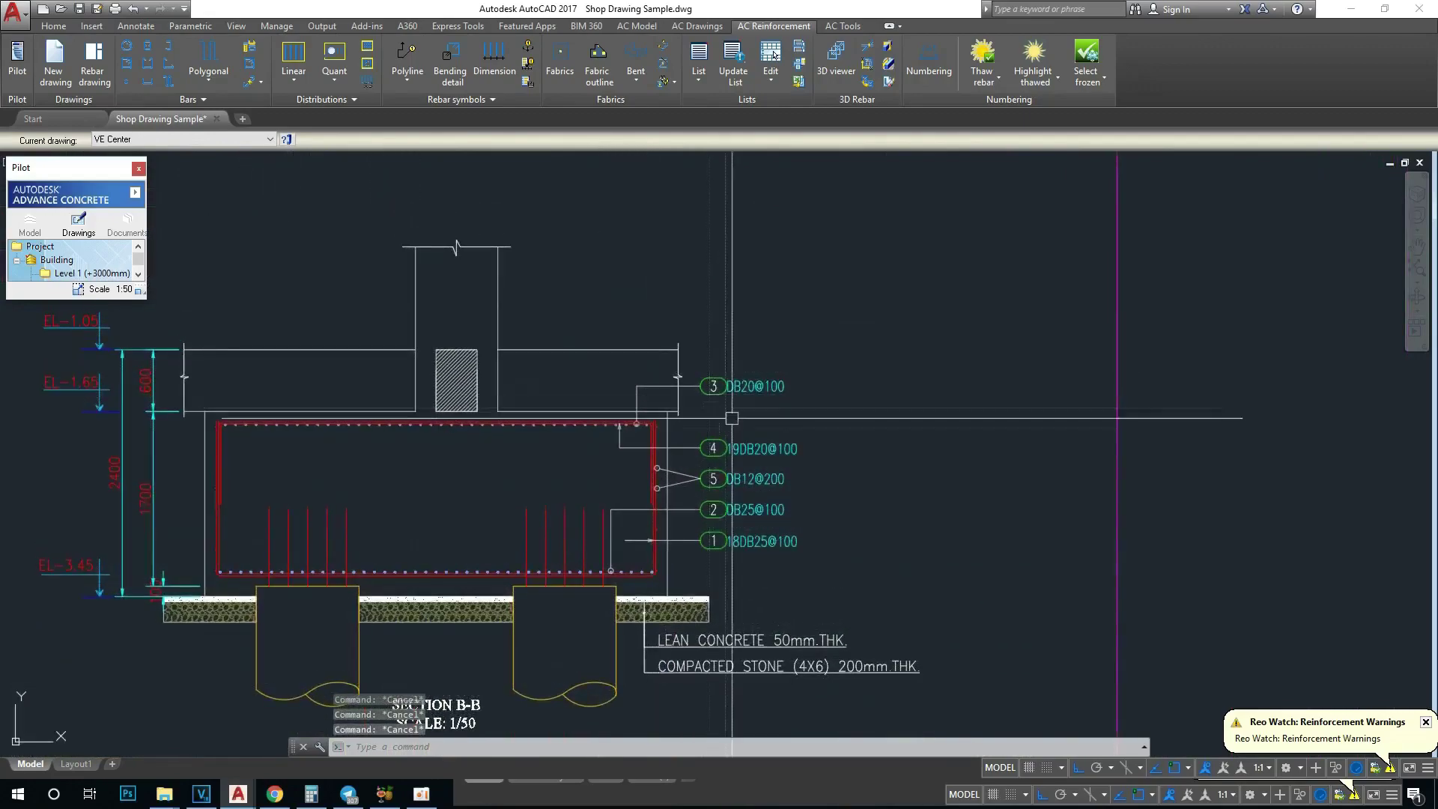
pyautogui.moveTo(712, 429); pyautogui.dragTo(721, 400, button='middle')
pyautogui.press('Return')
pyautogui.scroll(5, 721, 404)
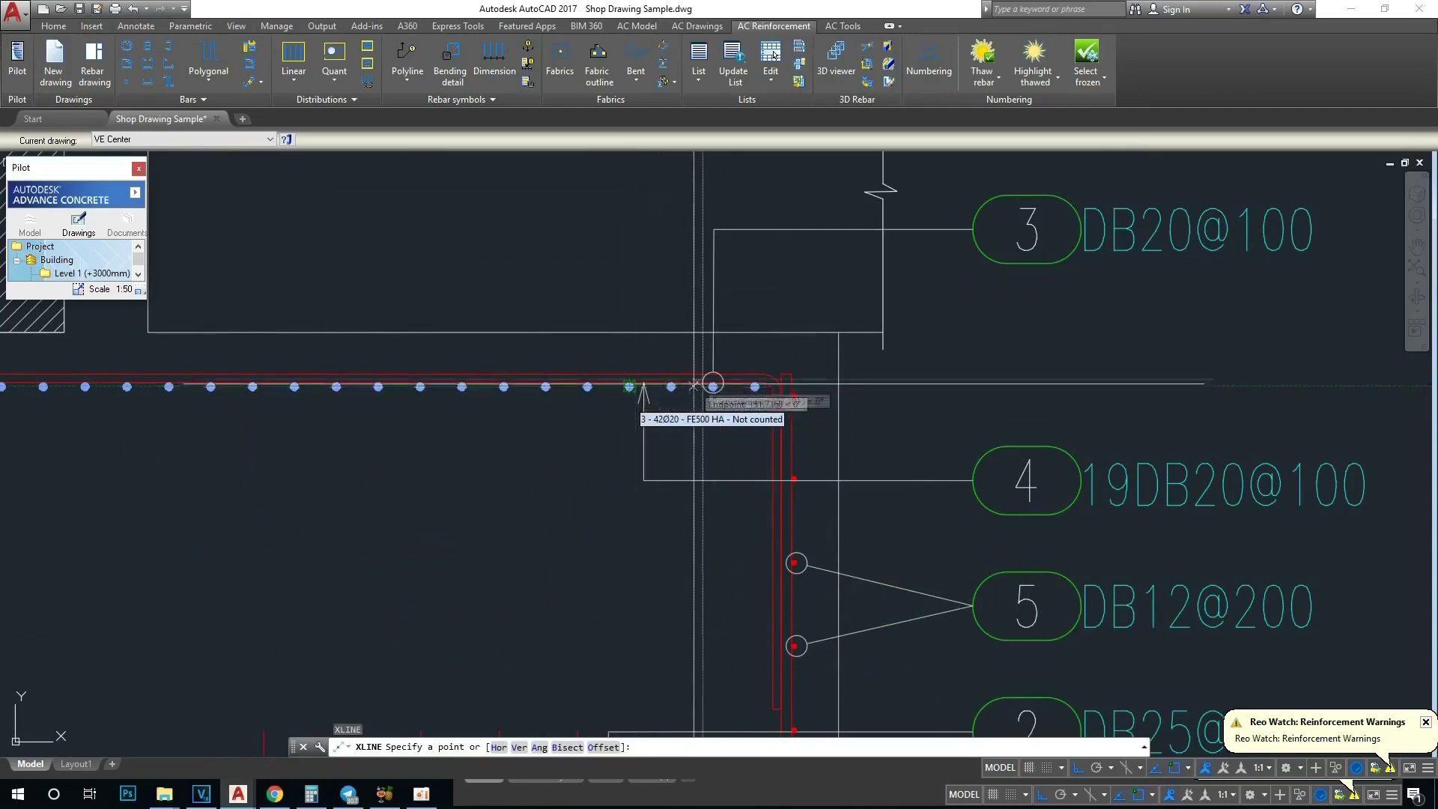
# Step: Drop the construction line, then move label 3 and its leader up above the pile cap
pyautogui.scroll(3, 713, 385)
pyautogui.click(716, 387)
pyautogui.press('Escape')
pyautogui.press('Escape')
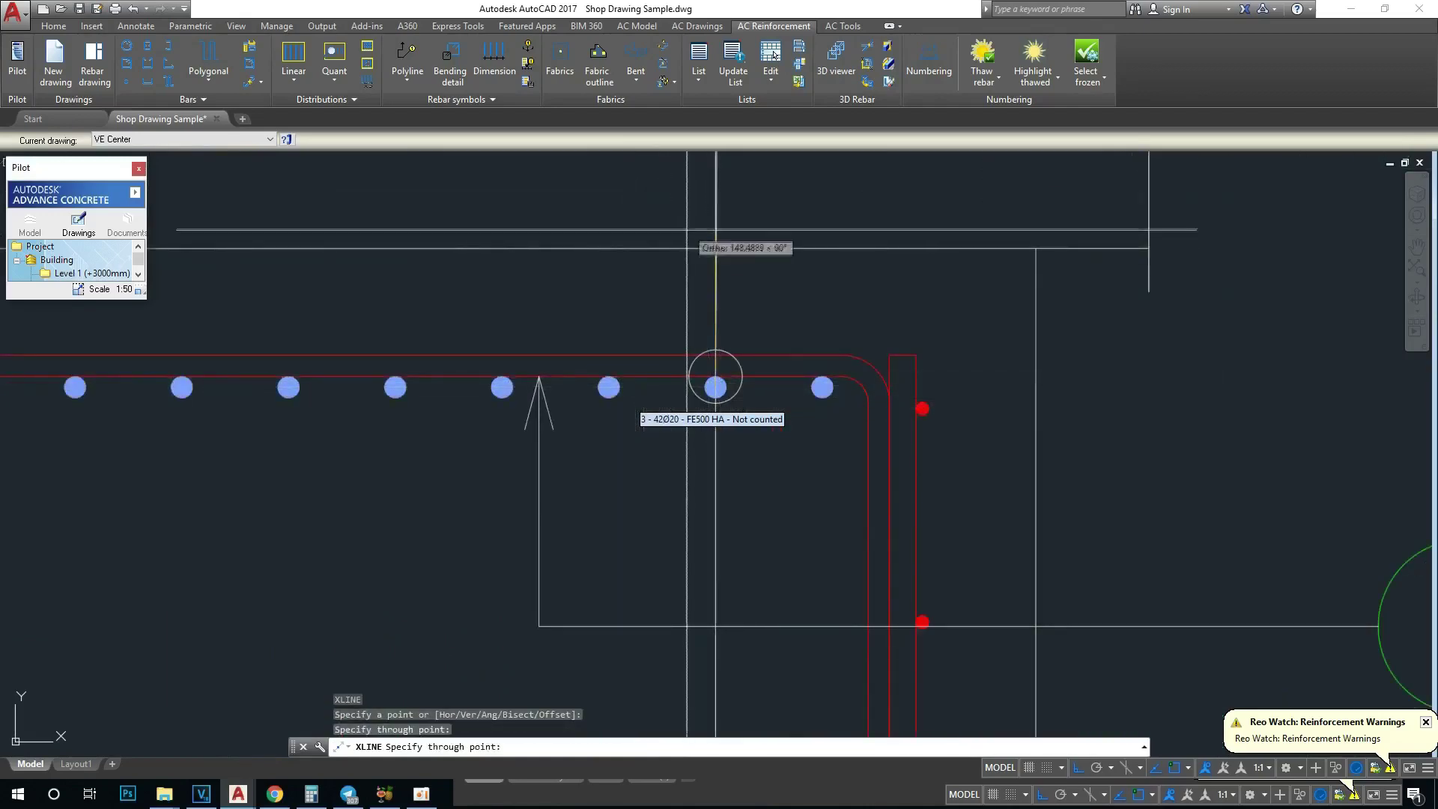
pyautogui.scroll(-6, 560, 427)
pyautogui.moveTo(659, 312); pyautogui.dragTo(644, 353, button='middle')
pyautogui.write('m')
pyautogui.press('Return')
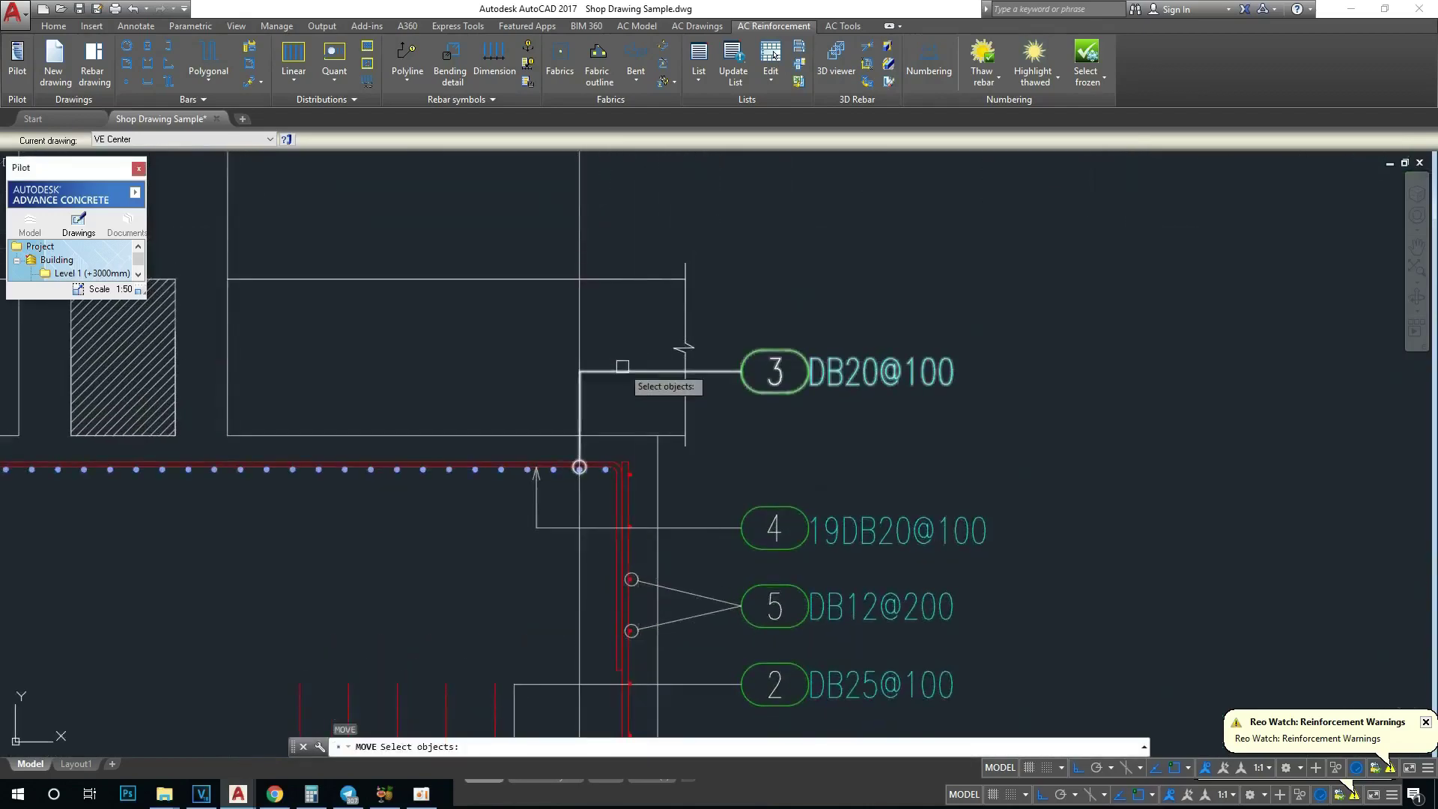
pyautogui.press('Return')
pyautogui.click(578, 375)
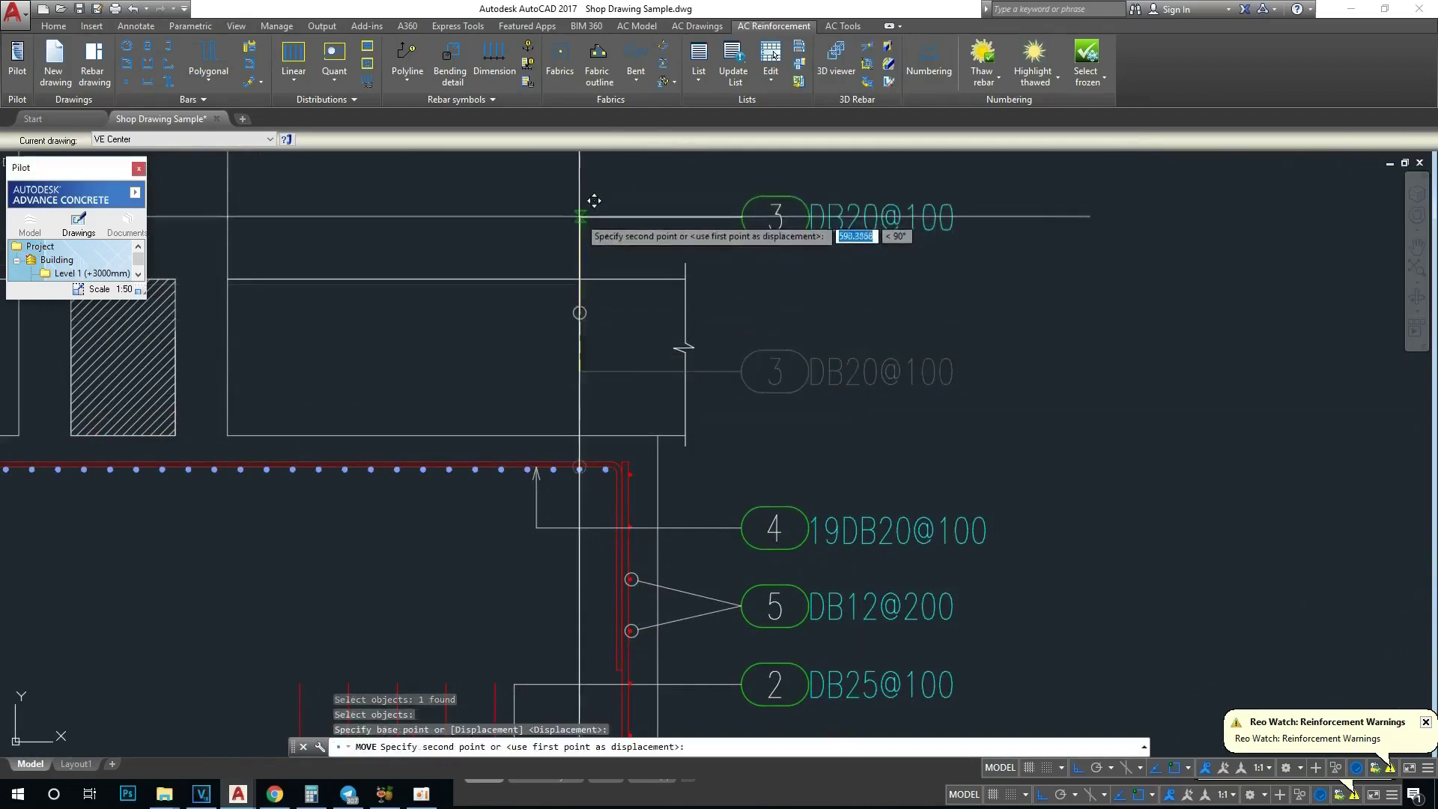
pyautogui.click(591, 219)
pyautogui.press('Escape')
pyautogui.press('Escape')
# Step: Try Copy, XLINE and Offset and cancel each, leaving the drawing unchanged
pyautogui.scroll(-4, 614, 322)
pyautogui.scroll(2, 625, 391)
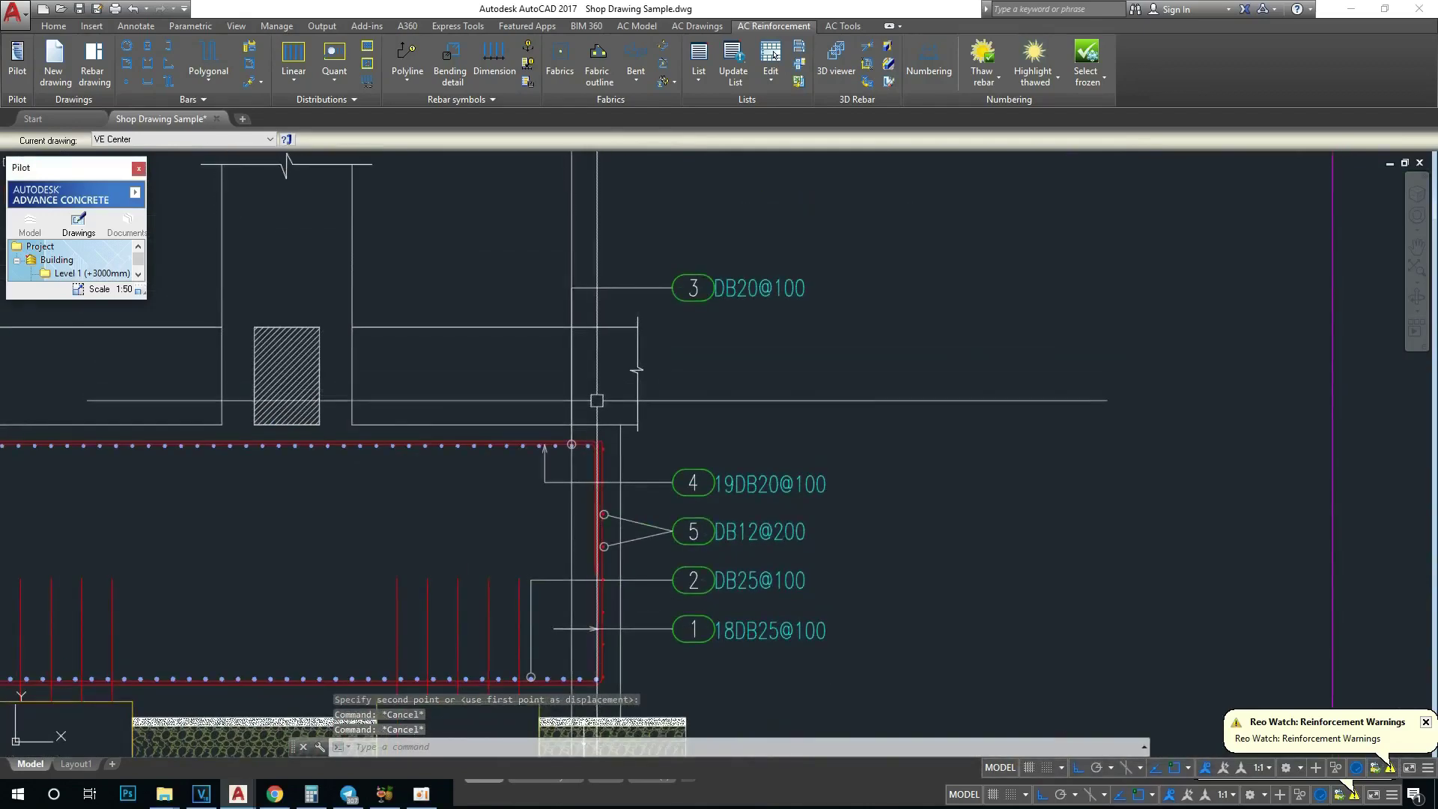
pyautogui.write('co')
pyautogui.press('Return')
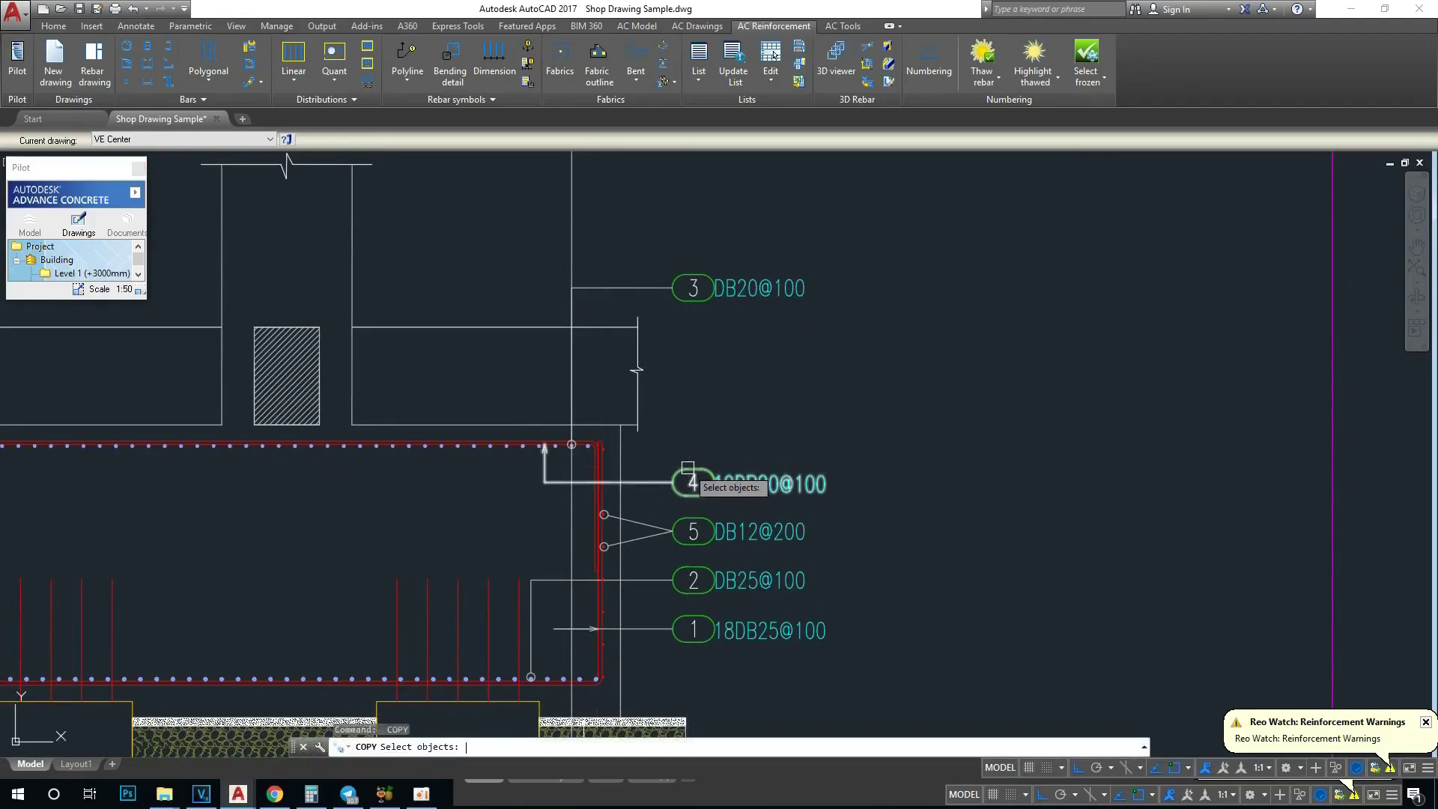
pyautogui.press('Escape')
pyautogui.write('xl')
pyautogui.press('Return')
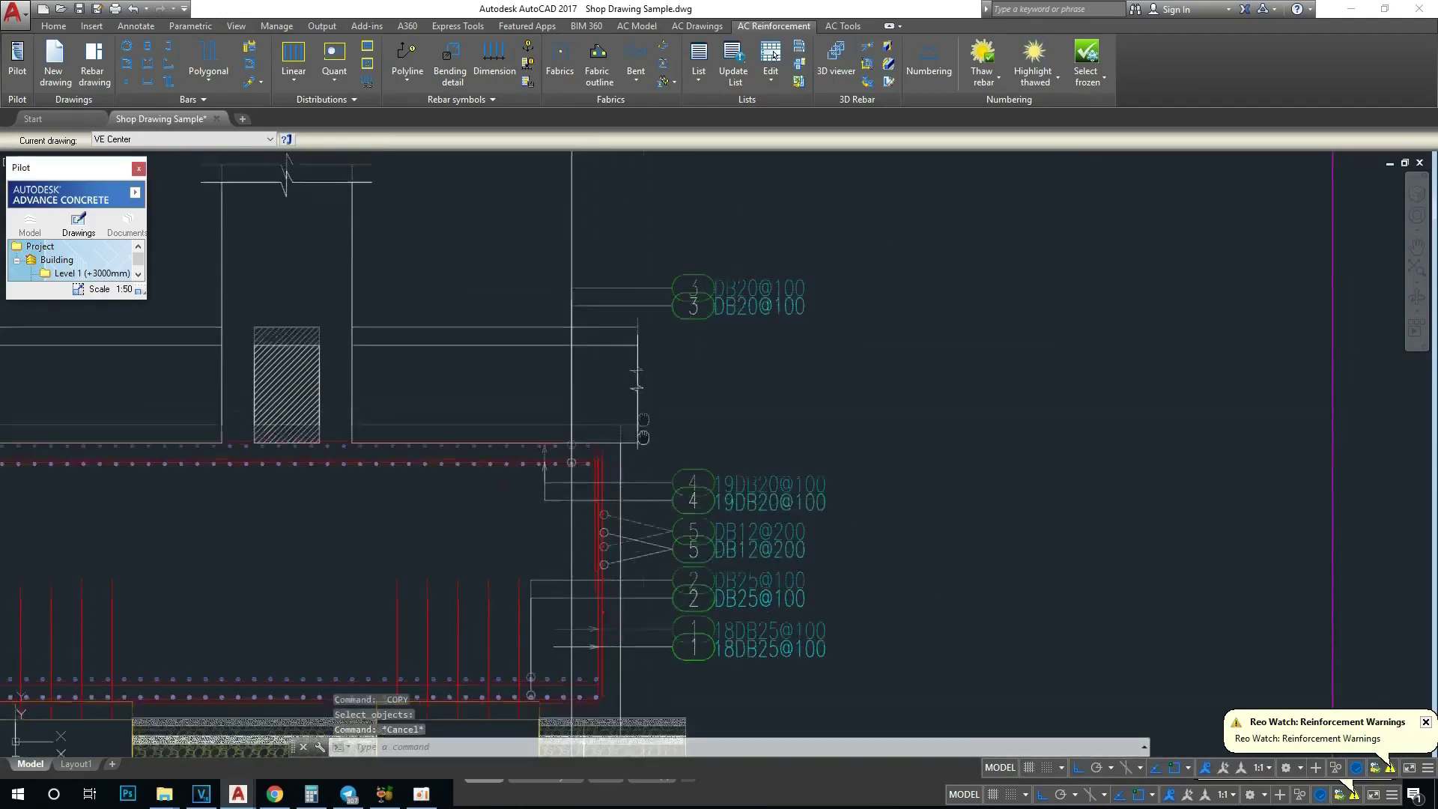
pyautogui.press('Escape')
pyautogui.moveTo(511, 320); pyautogui.dragTo(511, 357, button='middle')
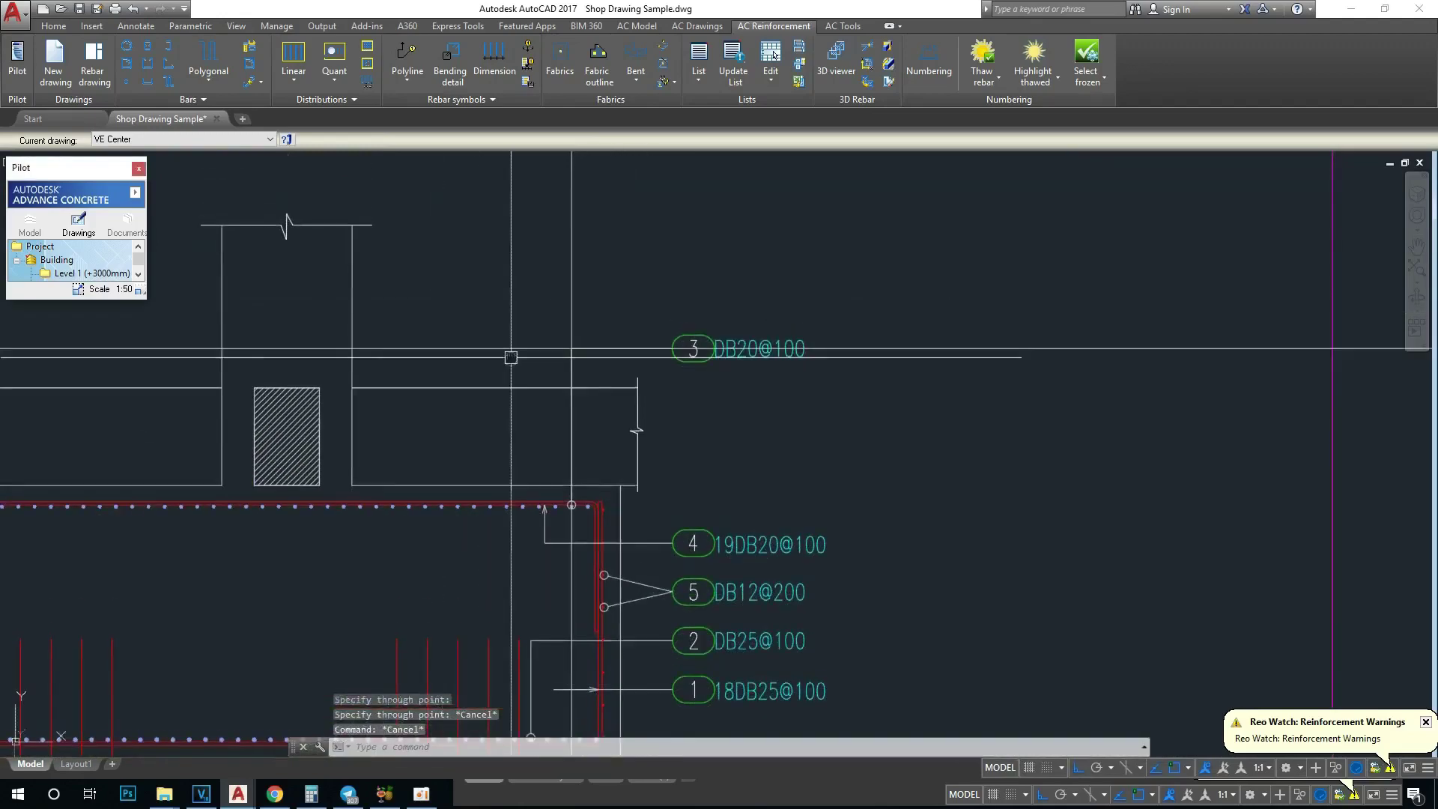
pyautogui.write('o')
pyautogui.press('Return')
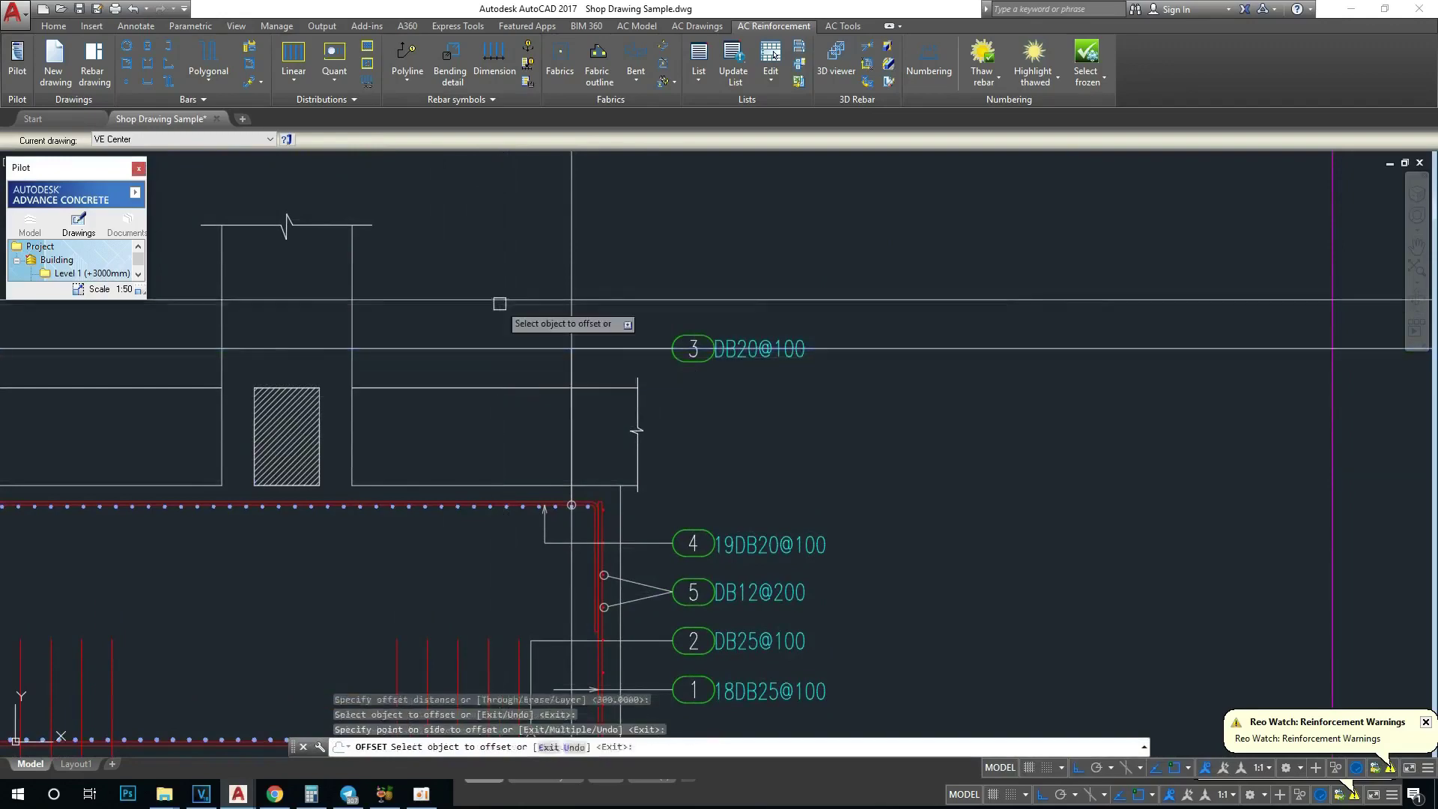
pyautogui.press('Escape')
pyautogui.write('co')
pyautogui.press('Return')
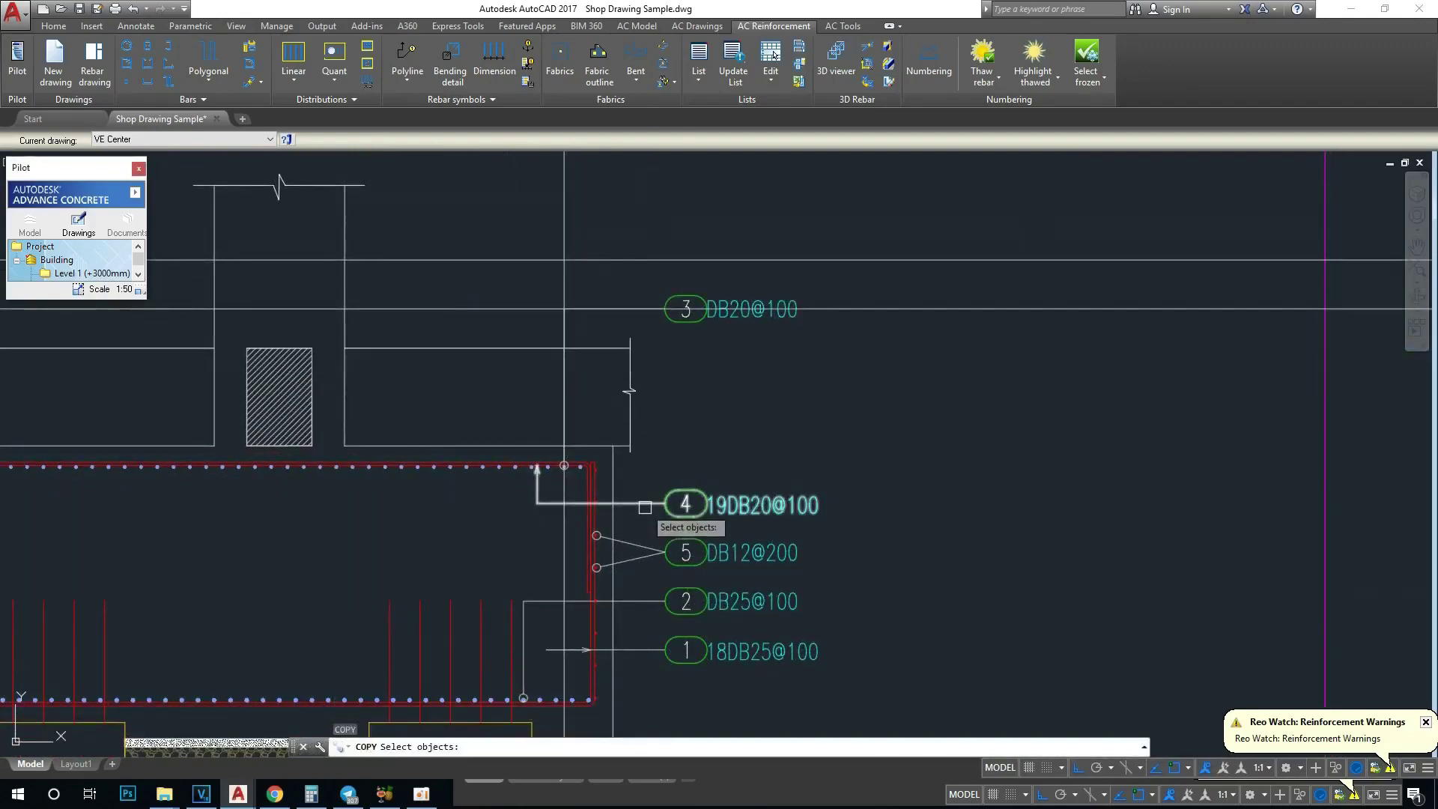
pyautogui.press('Escape')
# Step: Move label 4 (19DB20@100) so it sits just above label 3
pyautogui.write('m')
pyautogui.press('Return')
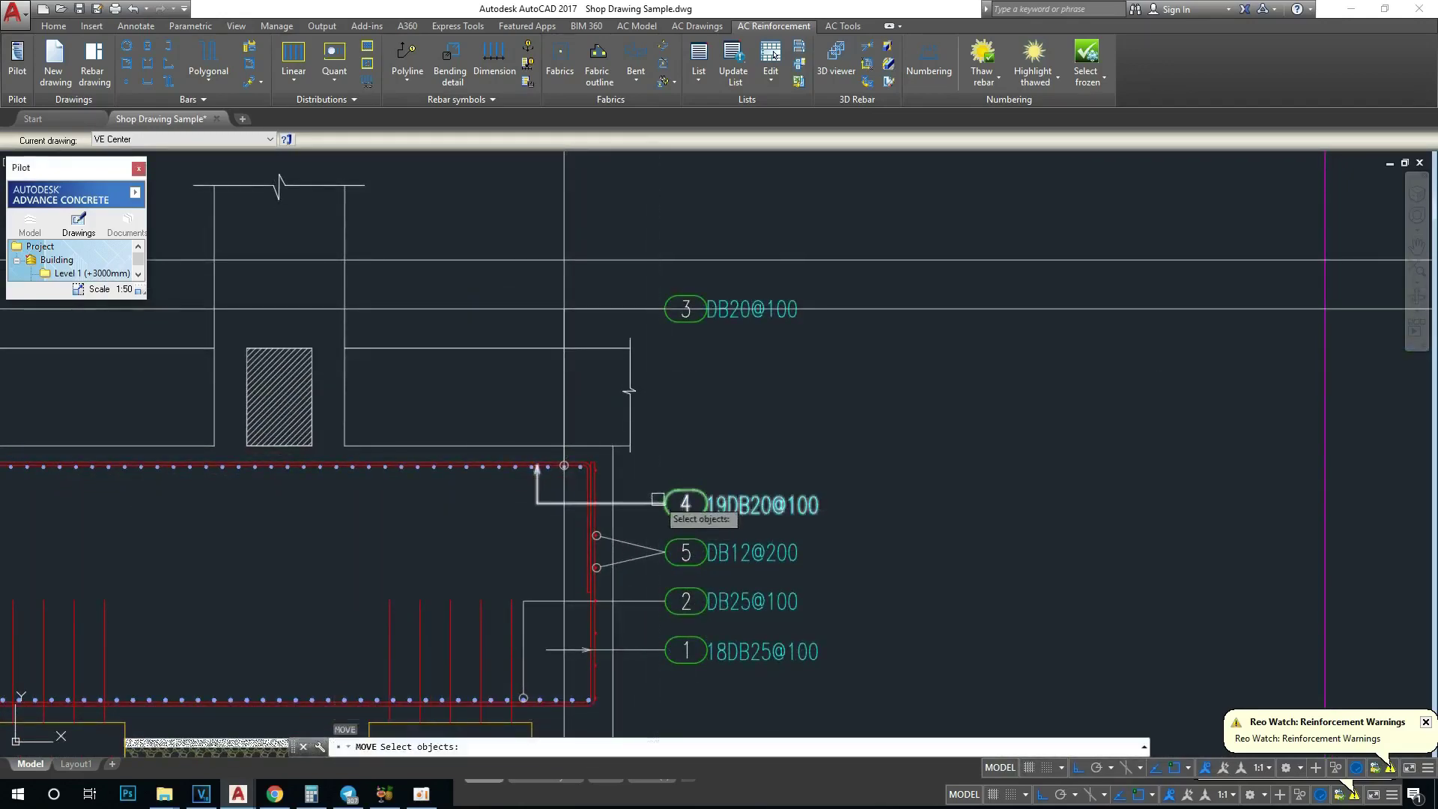
pyautogui.press('Return')
pyautogui.scroll(2, 674, 502)
pyautogui.click(680, 503)
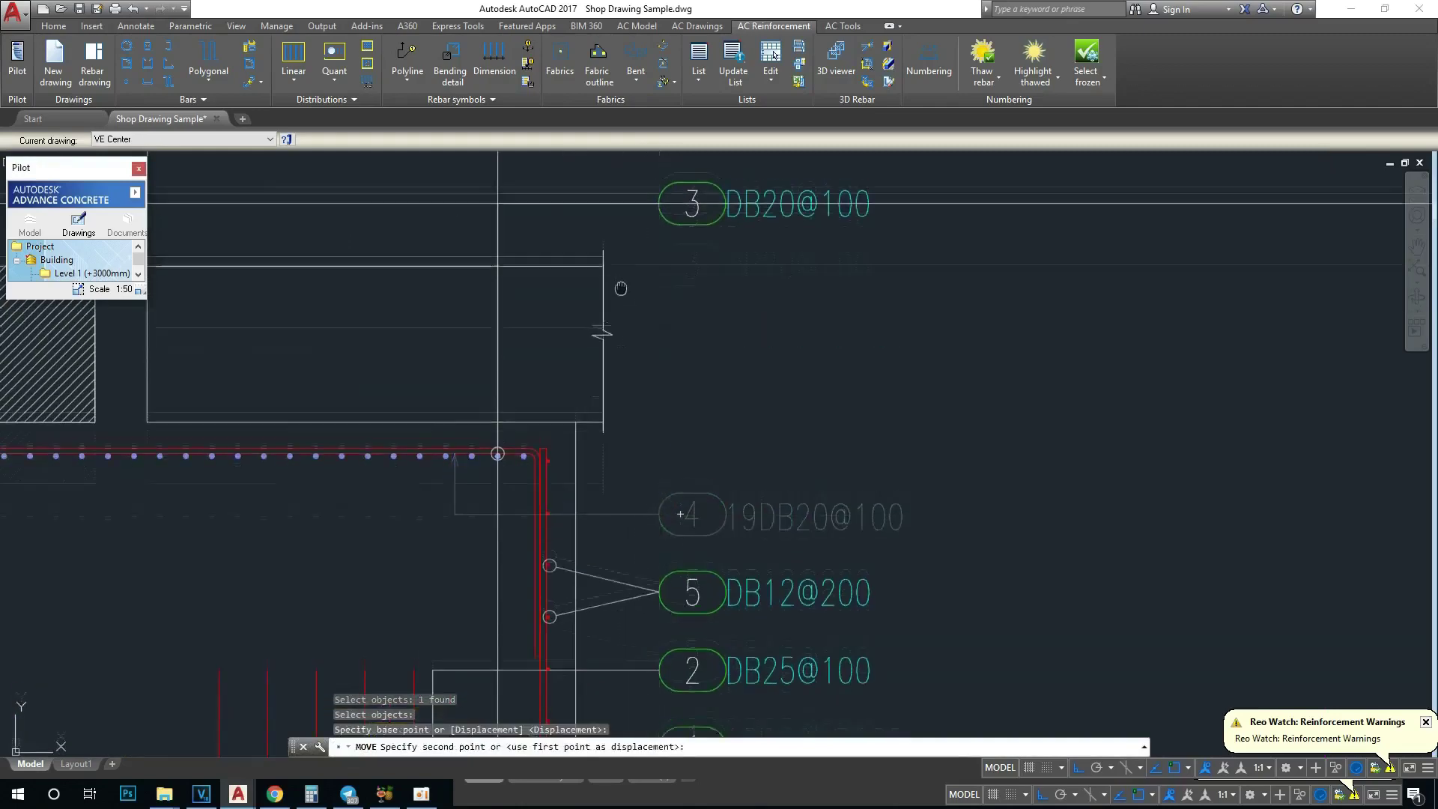
pyautogui.scroll(2, 679, 405)
pyautogui.press('Escape')
pyautogui.press('Escape')
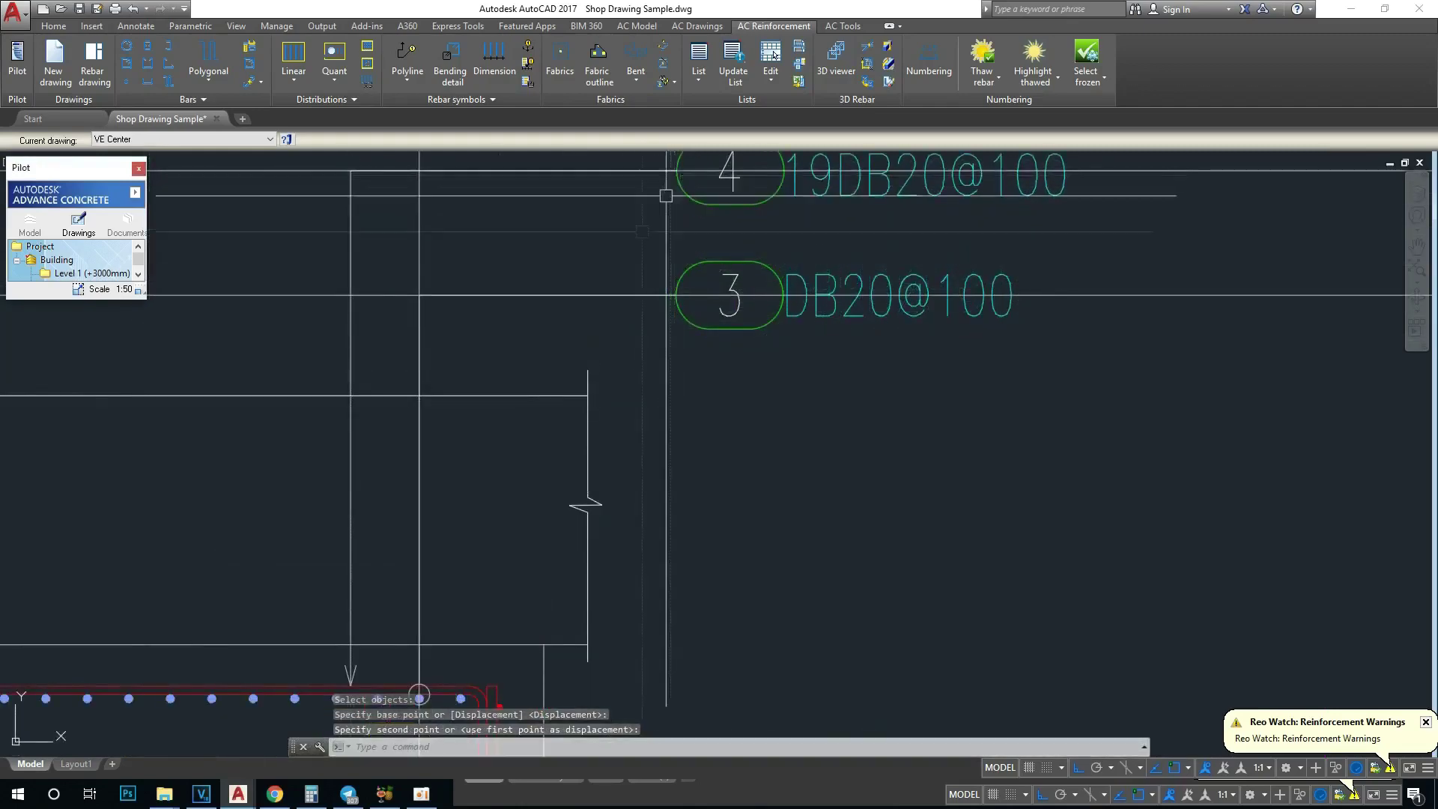
# Step: Erase the stray vertical construction line from Section B-B
pyautogui.scroll(-4, 674, 300)
pyautogui.scroll(-2, 861, 300)
pyautogui.click(514, 314)
pyautogui.write('e')
pyautogui.press('Return')
pyautogui.press('Escape')
pyautogui.press('Escape')
pyautogui.moveTo(641, 308); pyautogui.dragTo(664, 240, button='middle')
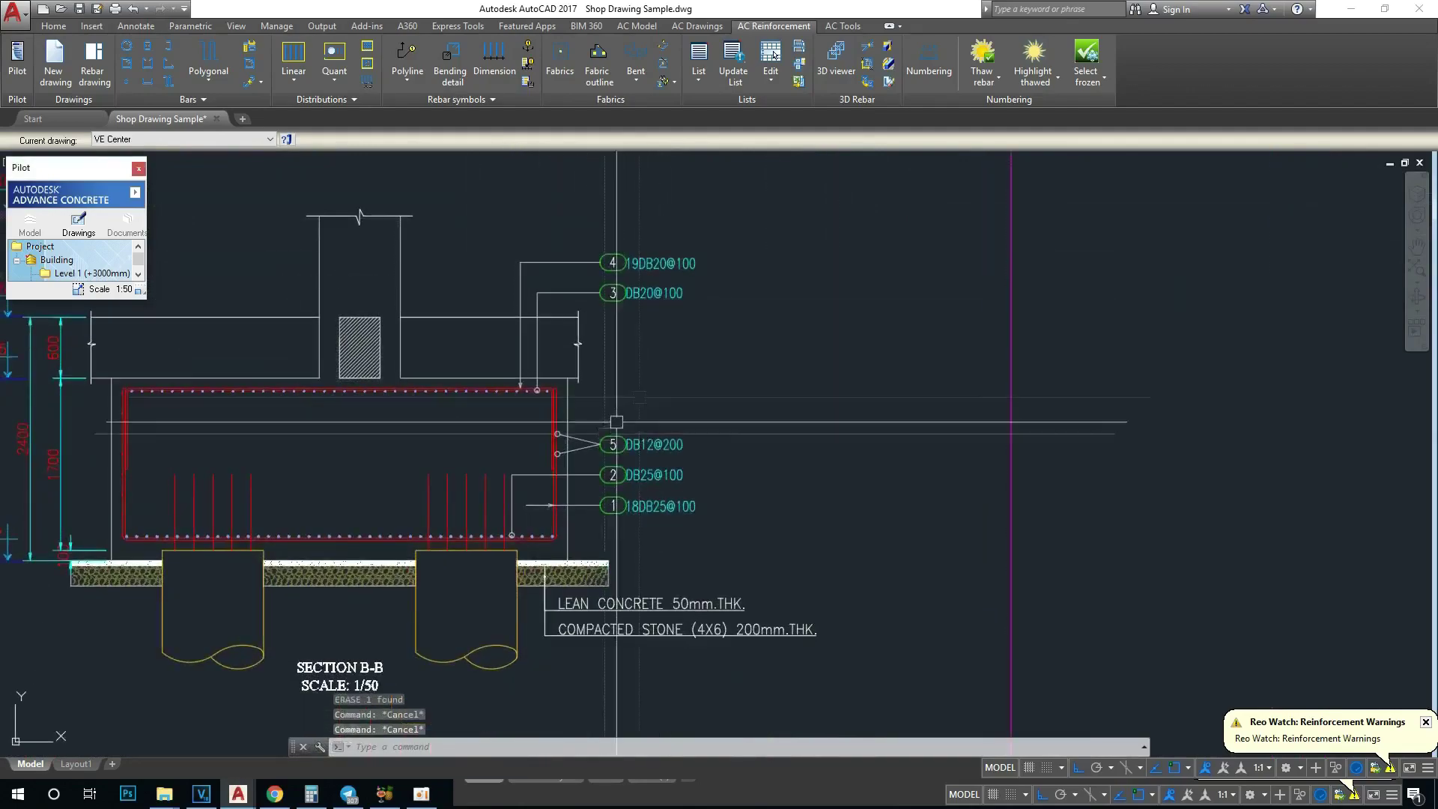
# Step: Zoom out across the sheet and bring the plans and Section A-A into view
pyautogui.scroll(-4, 770, 375)
pyautogui.scroll(4, 726, 333)
pyautogui.scroll(-4, 727, 332)
pyautogui.scroll(4, 726, 332)
pyautogui.scroll(-4, 726, 333)
pyautogui.moveTo(626, 529); pyautogui.dragTo(690, 425, button='middle')
pyautogui.scroll(5, 690, 425)
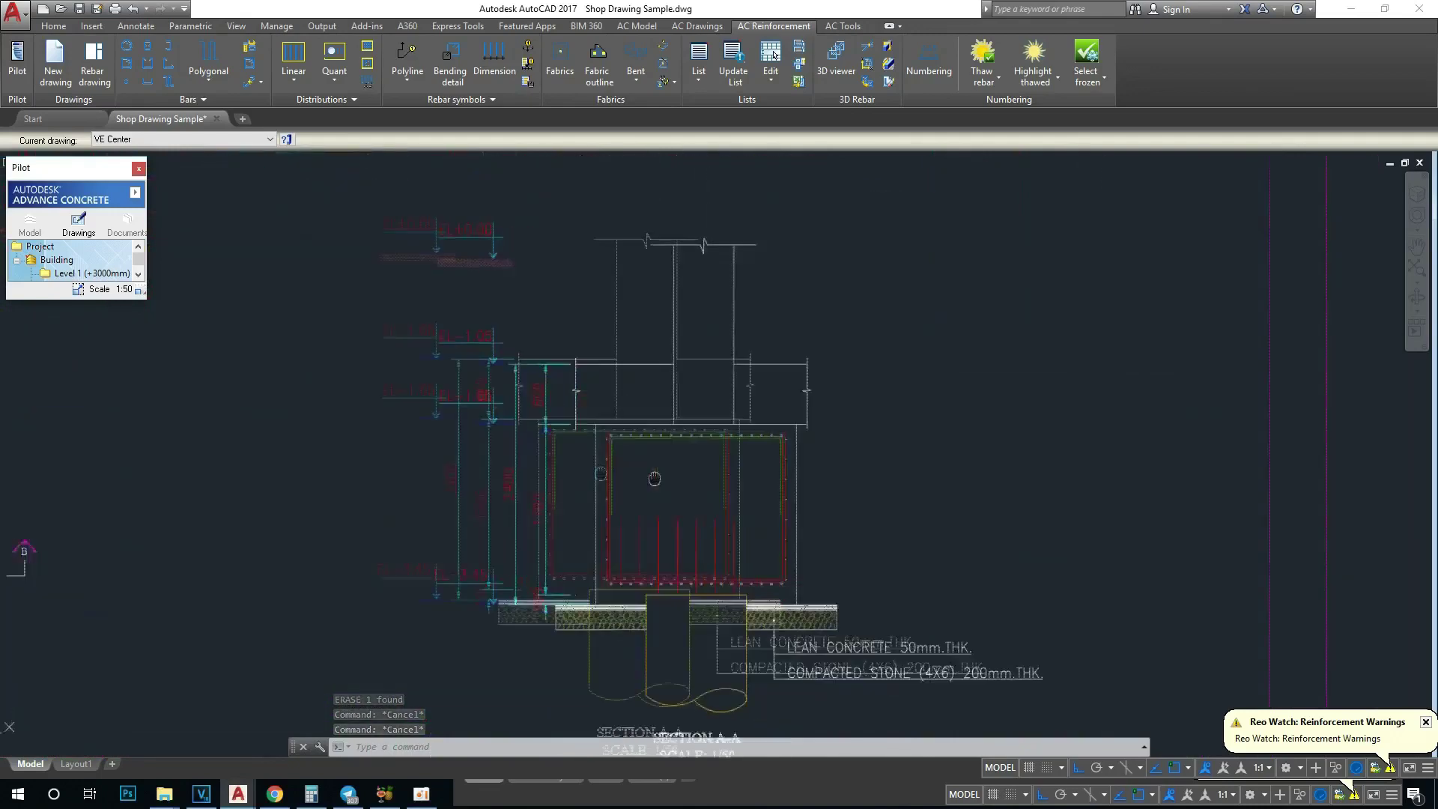
pyautogui.scroll(1, 659, 476)
pyautogui.scroll(3, 706, 449)
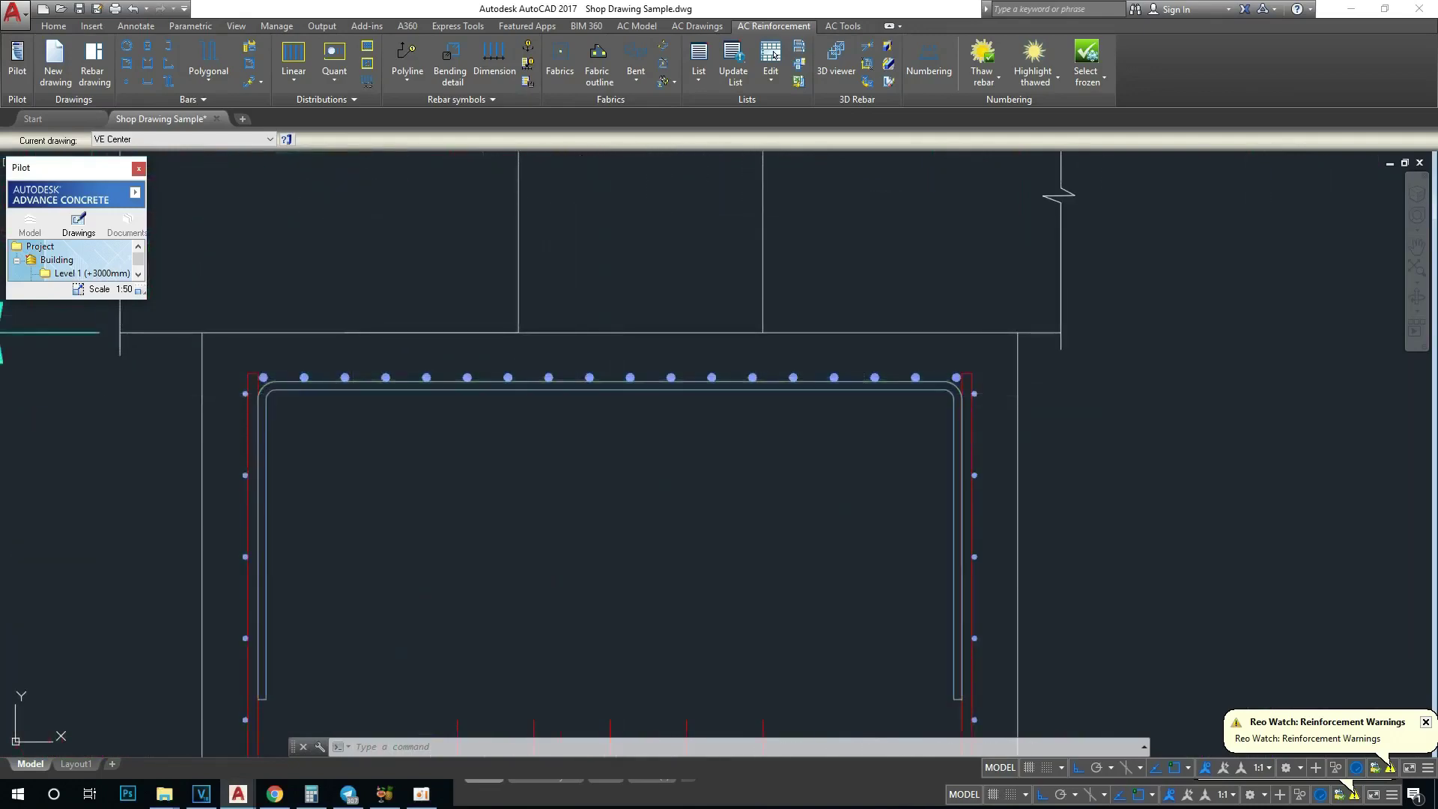
pyautogui.scroll(-3, 600, 396)
pyautogui.scroll(-1, 601, 396)
pyautogui.scroll(-2, 600, 395)
pyautogui.scroll(-1, 601, 396)
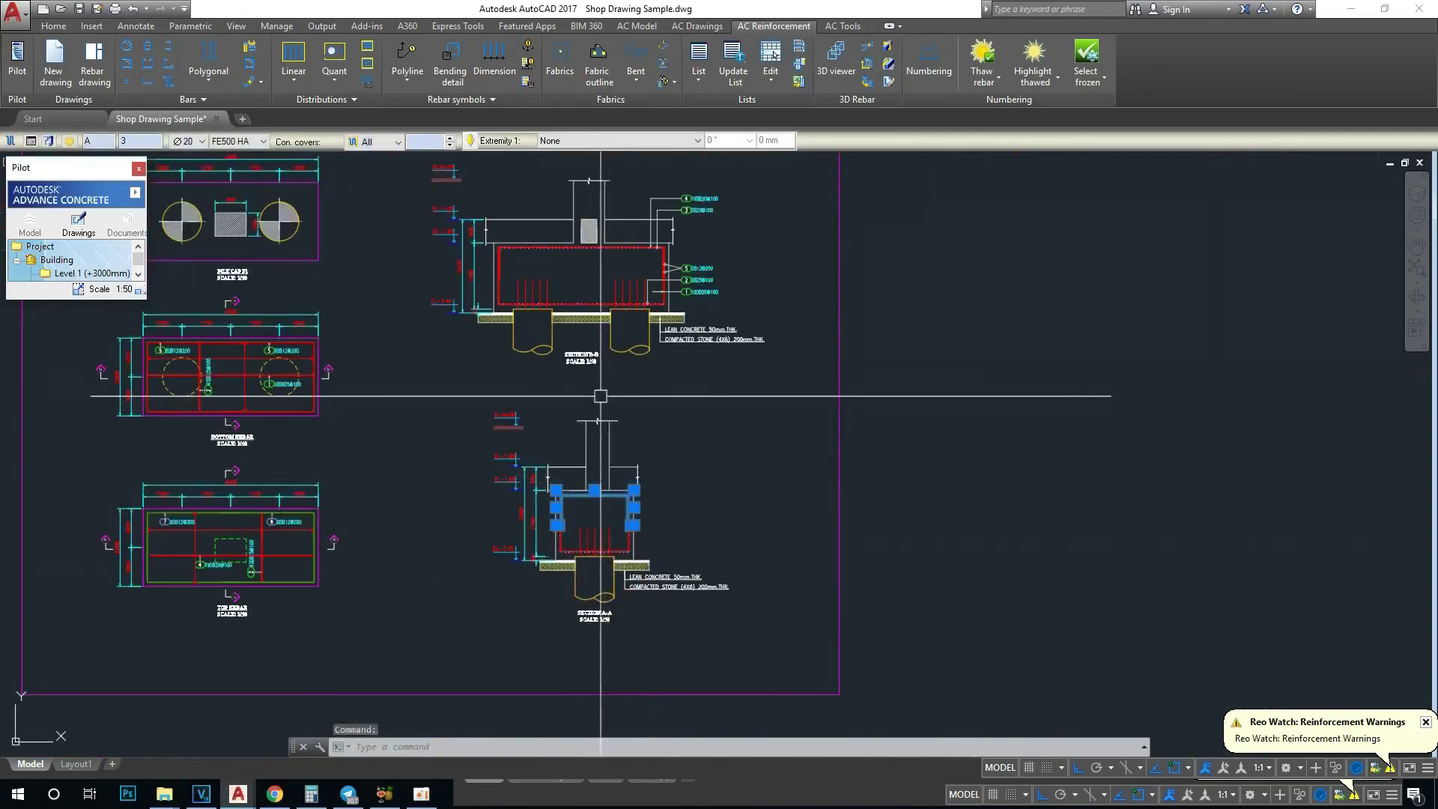
pyautogui.scroll(1, 636, 389)
pyautogui.scroll(5, 659, 449)
pyautogui.scroll(-4, 735, 424)
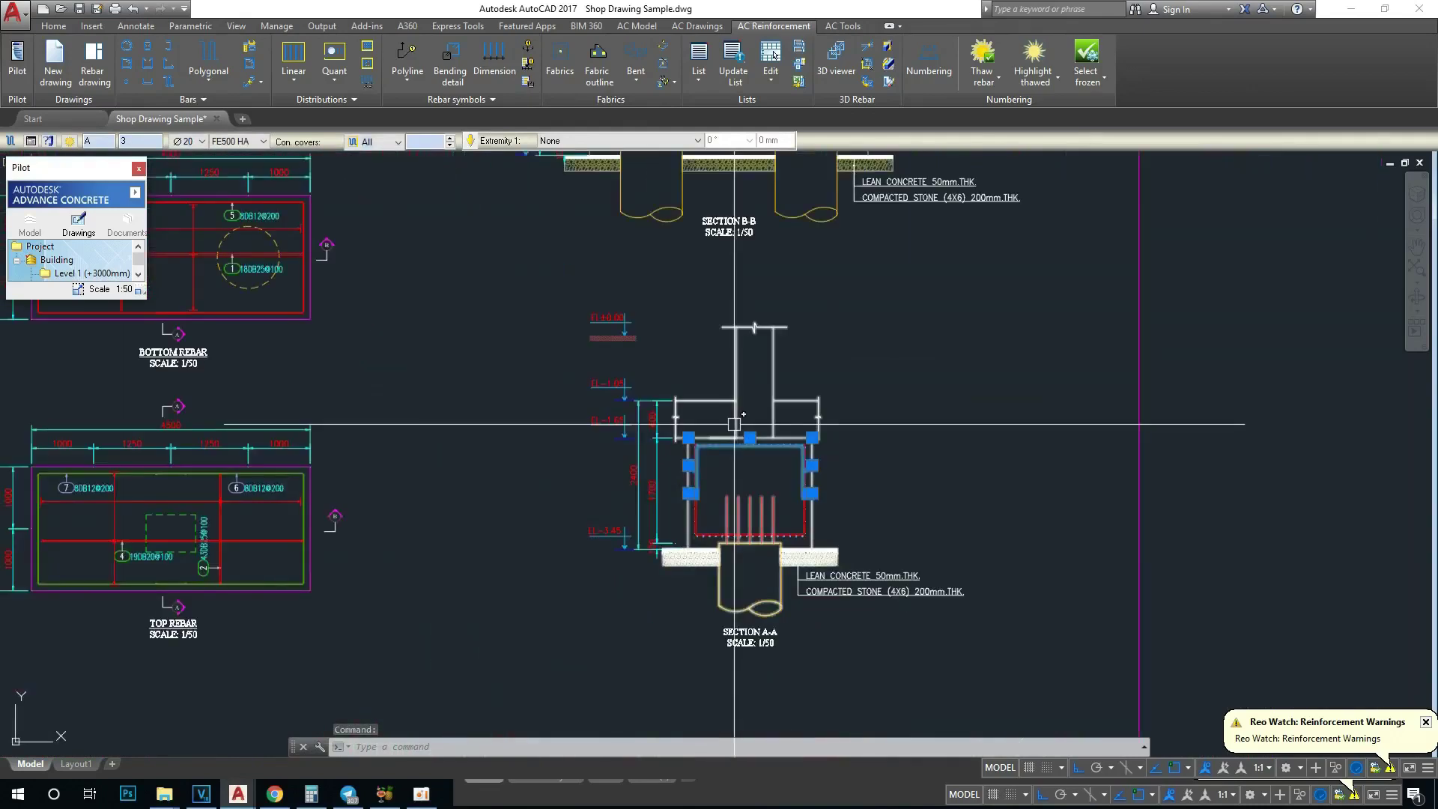
pyautogui.press('Escape')
pyautogui.press('Escape')
pyautogui.scroll(3, 734, 442)
pyautogui.scroll(-3, 749, 449)
pyautogui.scroll(2, 334, 478)
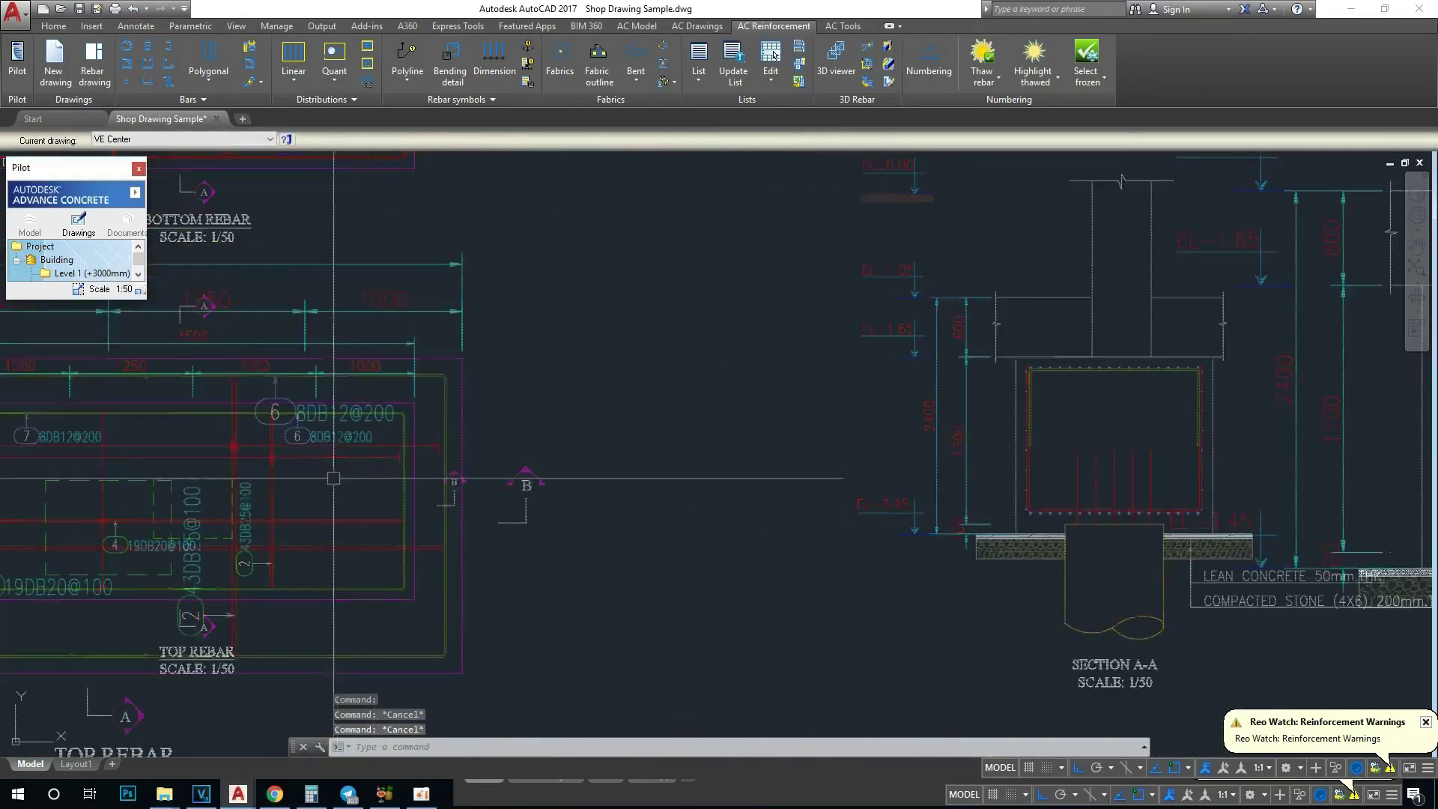
pyautogui.moveTo(333, 478); pyautogui.dragTo(385, 462, button='middle')
# Step: Redefine the top rebar distribution's section bar and view direction, giving mark 3, 43DB20@100
pyautogui.click(291, 481)
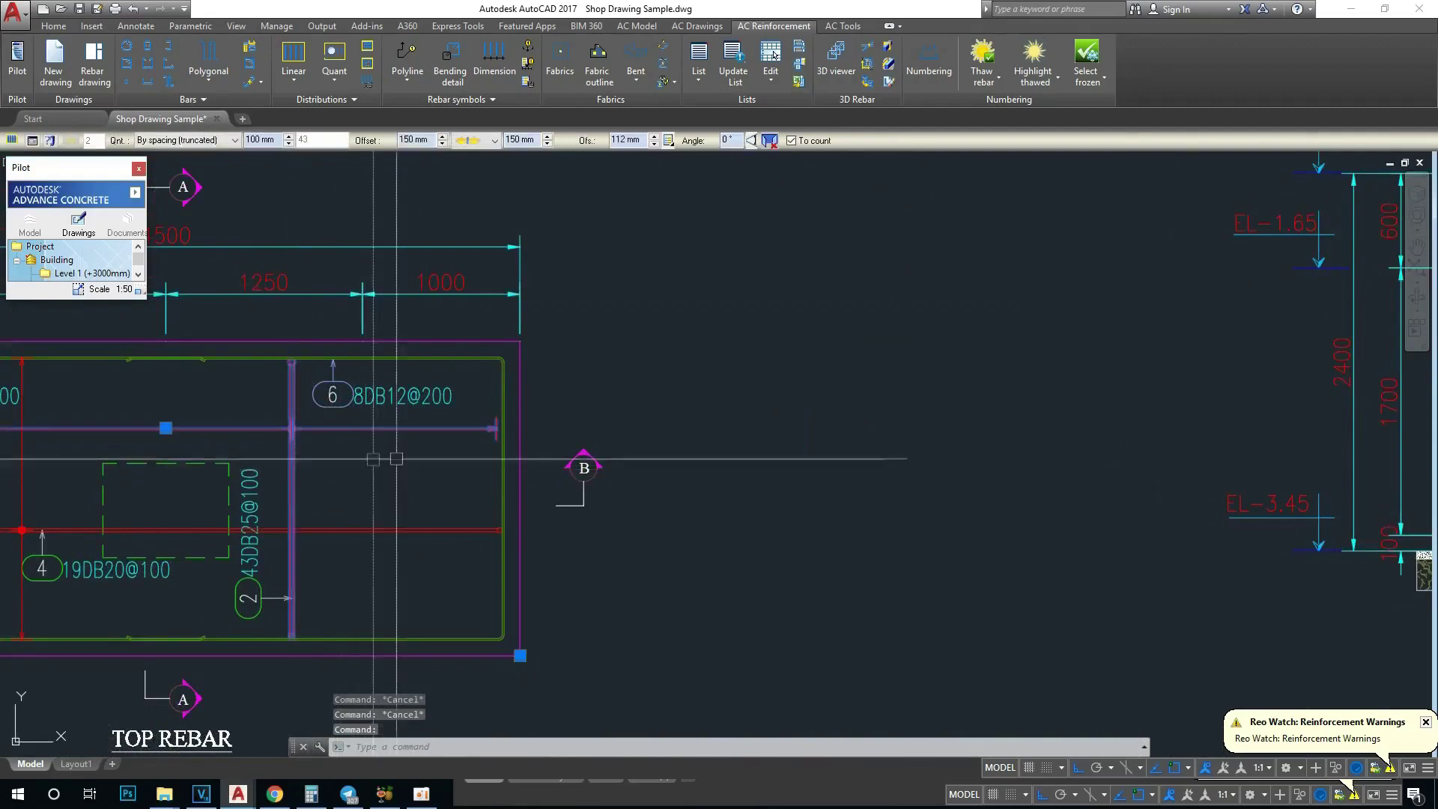
pyautogui.scroll(2, 302, 464)
pyautogui.scroll(-2, 325, 453)
pyautogui.rightClick(325, 453)
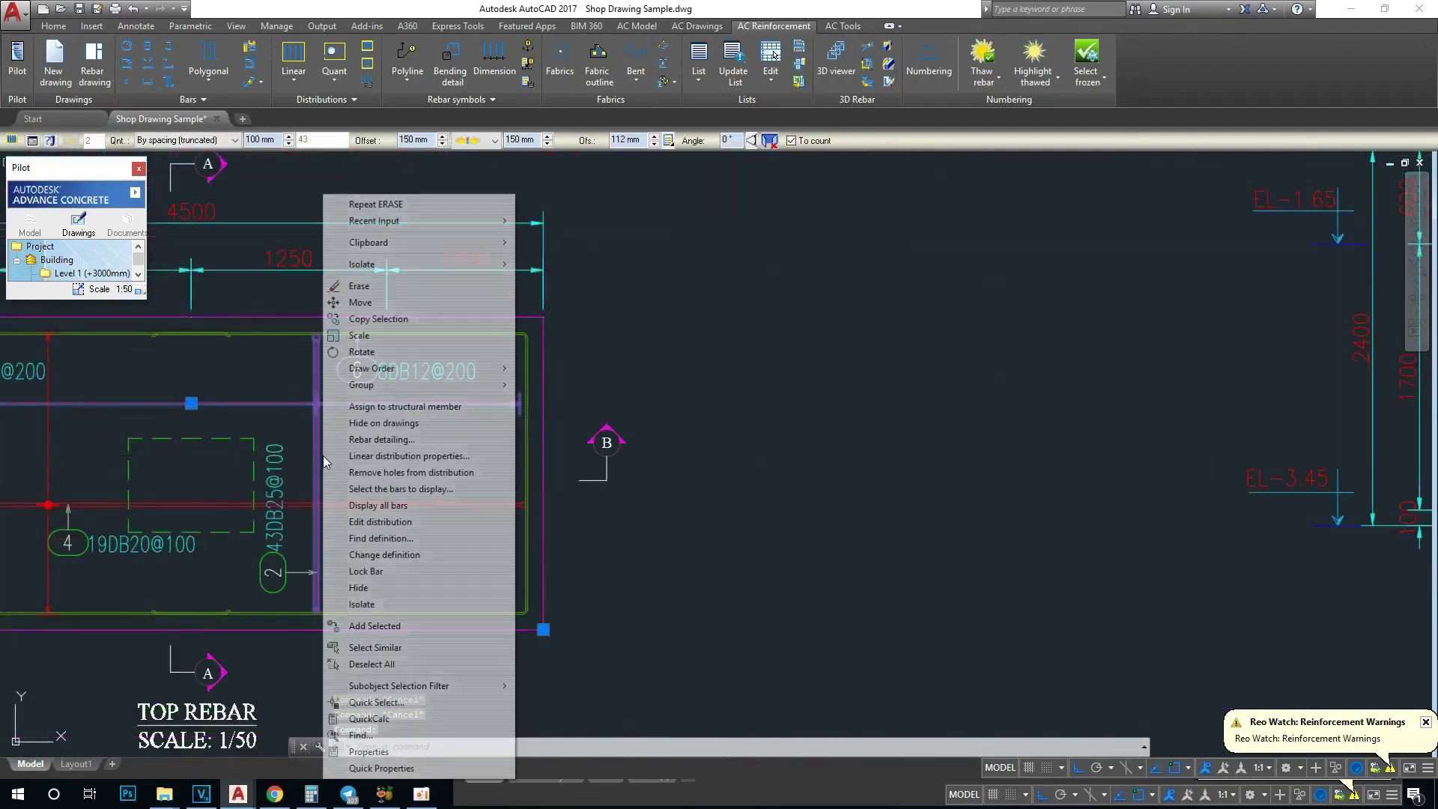
pyautogui.click(394, 555)
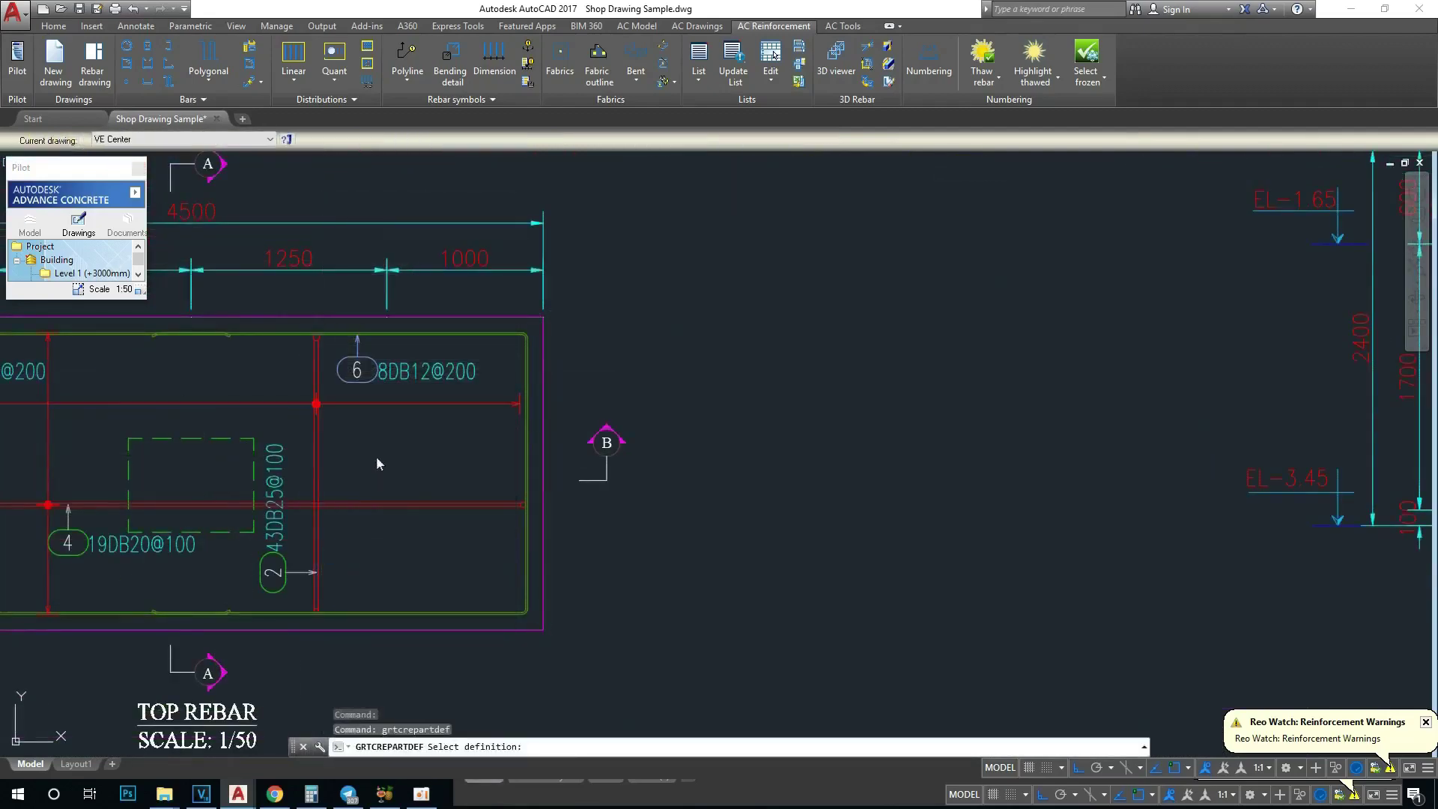
pyautogui.scroll(5, 712, 433)
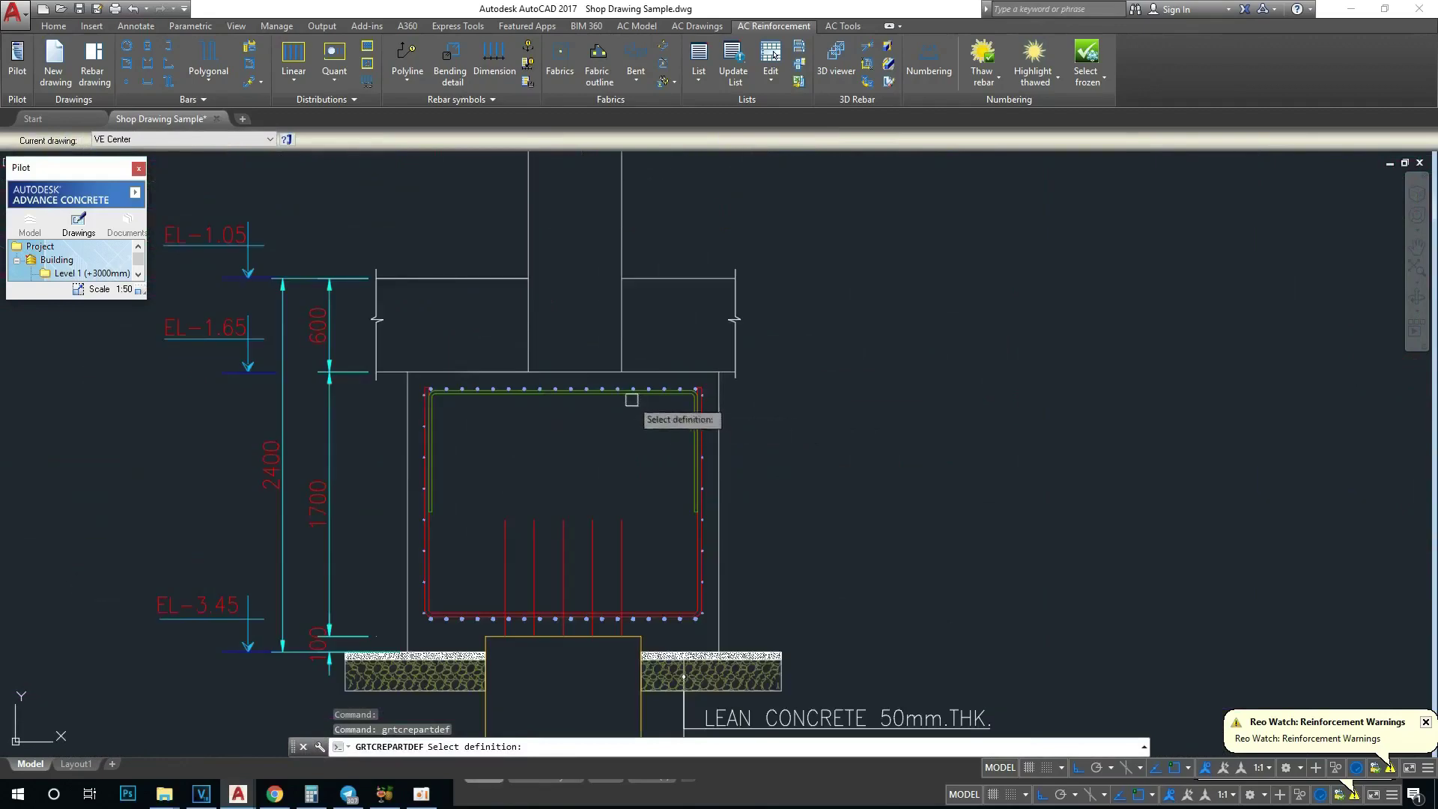
pyautogui.scroll(5, 631, 397)
pyautogui.click(628, 378)
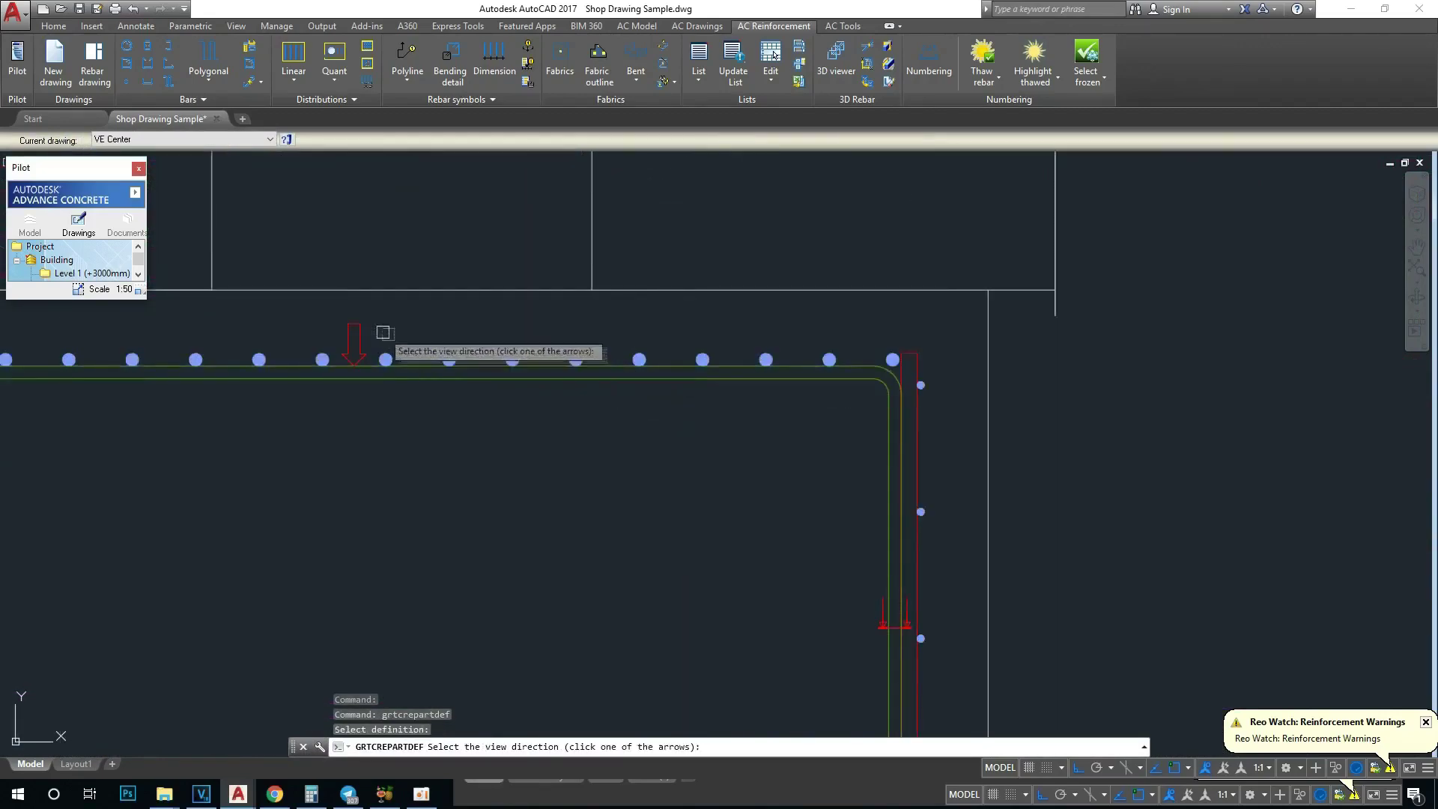
pyautogui.click(352, 347)
pyautogui.press('Escape')
pyautogui.press('Escape')
# Step: Zoom and pan across the sheet to check the updated Top Rebar plan
pyautogui.scroll(5, 374, 519)
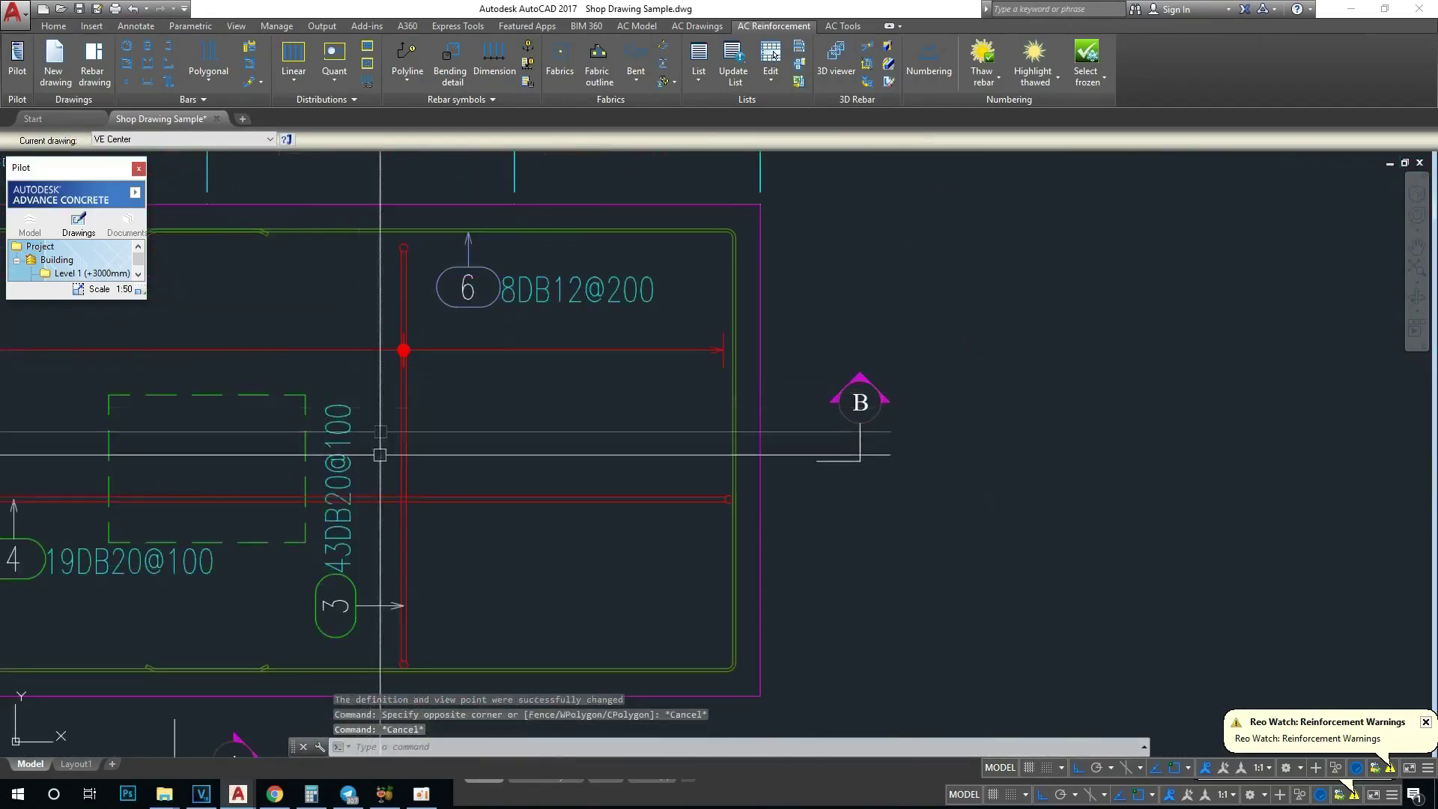
pyautogui.scroll(-5, 375, 519)
pyautogui.scroll(3, 405, 420)
pyautogui.scroll(2, 414, 401)
pyautogui.scroll(-4, 319, 405)
pyautogui.scroll(2, 392, 472)
pyautogui.scroll(3, 417, 456)
pyautogui.scroll(-4, 594, 405)
pyautogui.moveTo(594, 405)
pyautogui.mouseDown(button='middle')
pyautogui.moveTo(569, 492)
pyautogui.moveTo(659, 446)
pyautogui.mouseUp(button='middle')
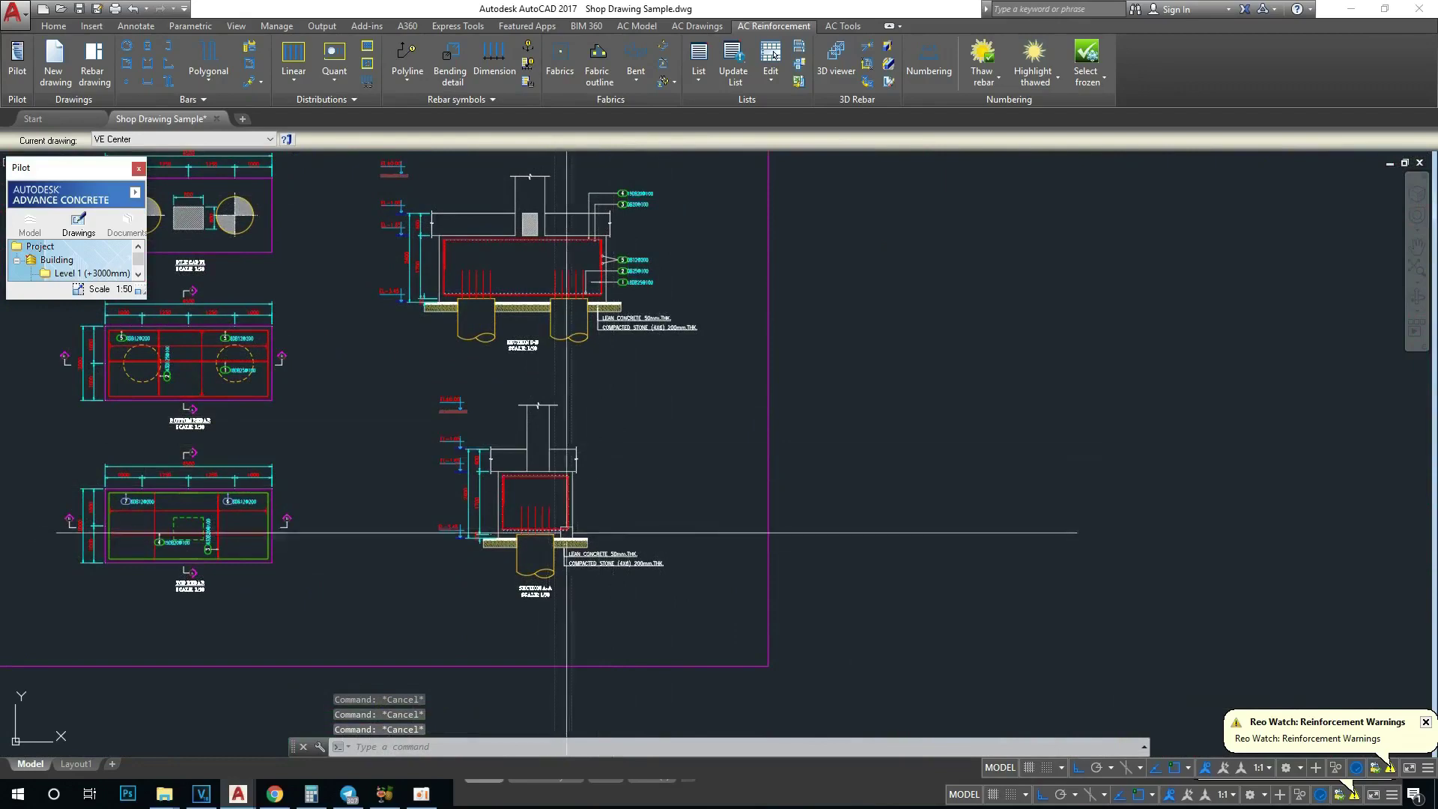
# Step: Cancel the construction line command and erase the stray XLINE
pyautogui.scroll(2, 564, 496)
pyautogui.scroll(2, 563, 496)
pyautogui.scroll(-2, 568, 494)
pyautogui.scroll(2, 622, 460)
pyautogui.scroll(3, 600, 522)
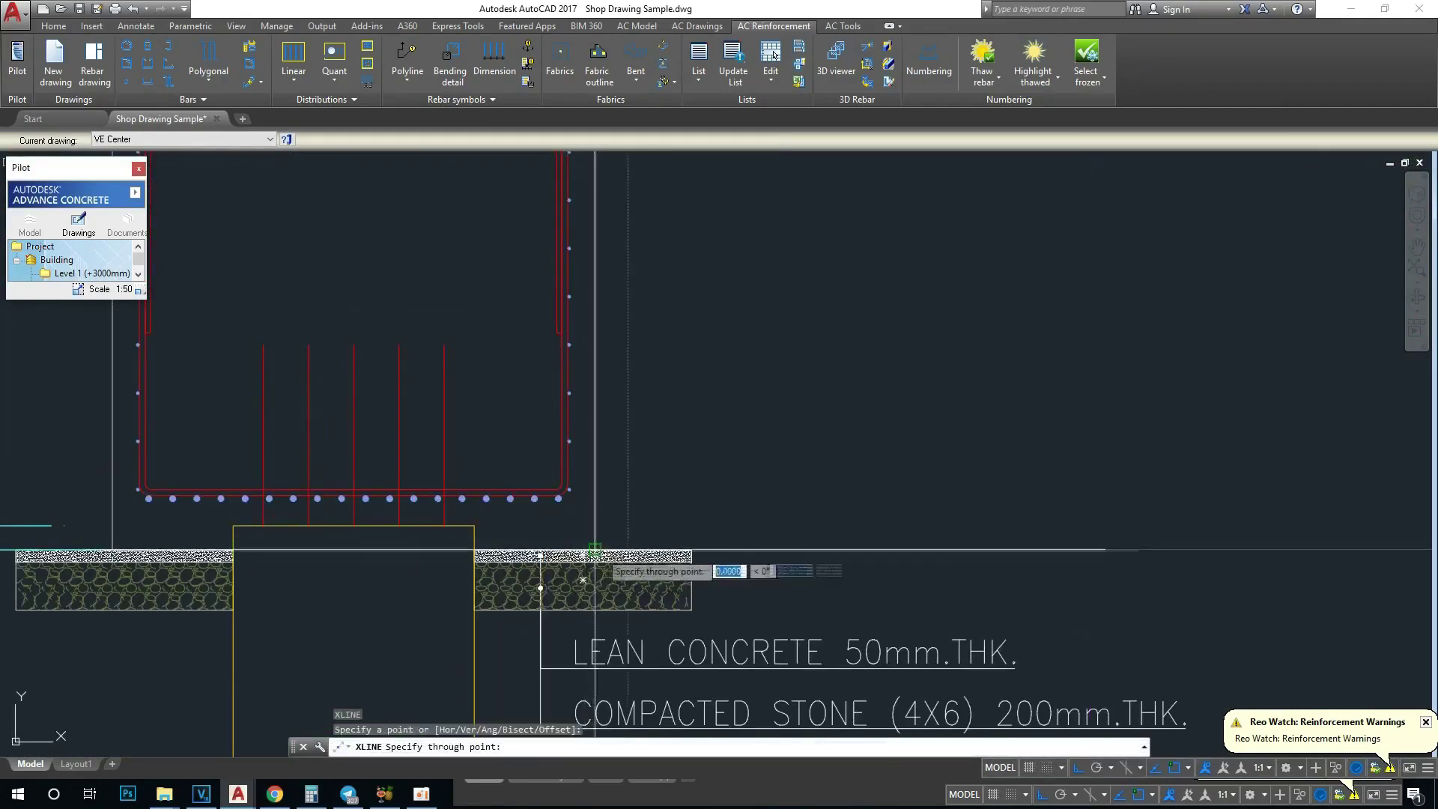
pyautogui.press('Escape')
pyautogui.click(797, 515)
pyautogui.click(765, 597)
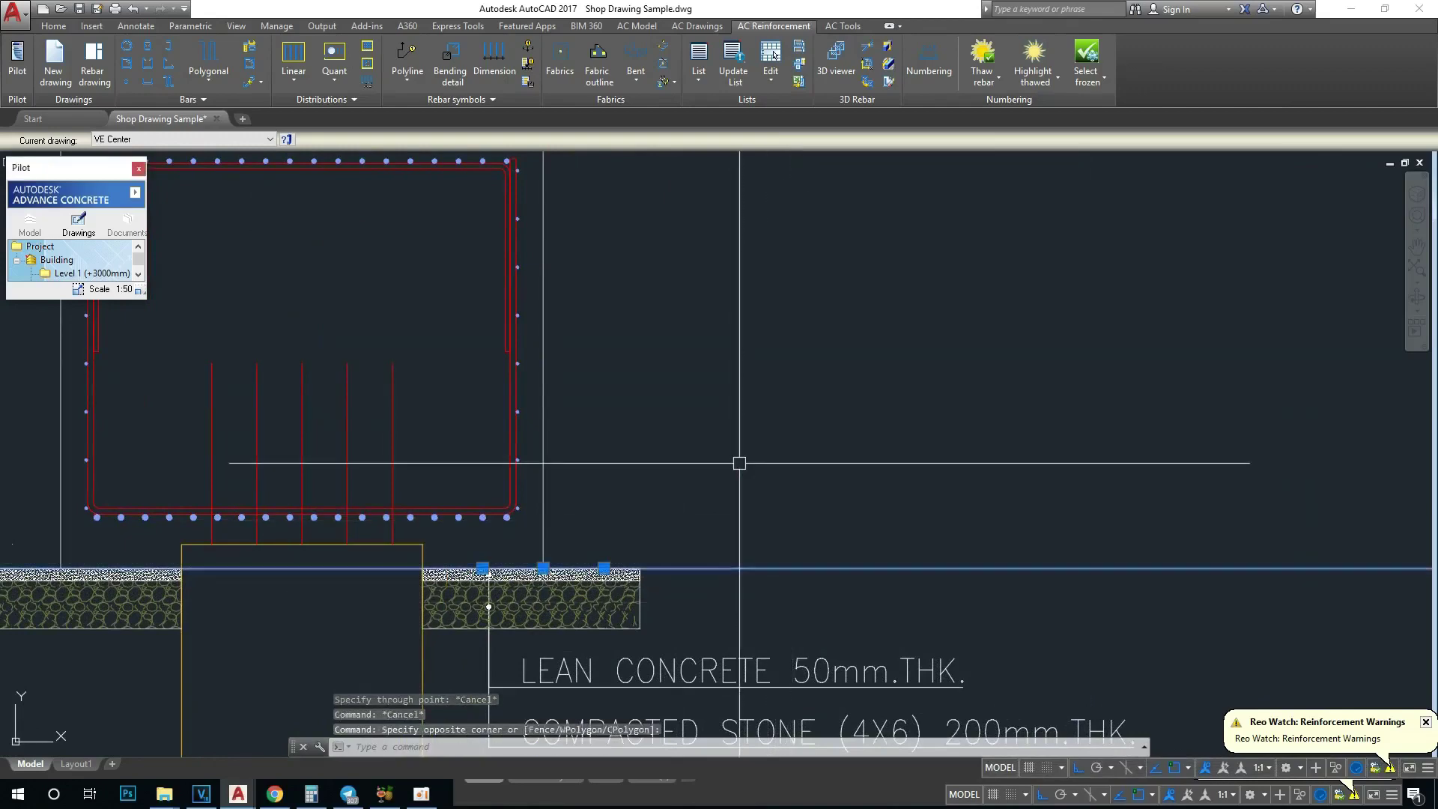
pyautogui.write('e')
pyautogui.press('Return')
# Step: Draw a diagonal construction line through the corner, then erase it
pyautogui.write('xl')
pyautogui.press('Return')
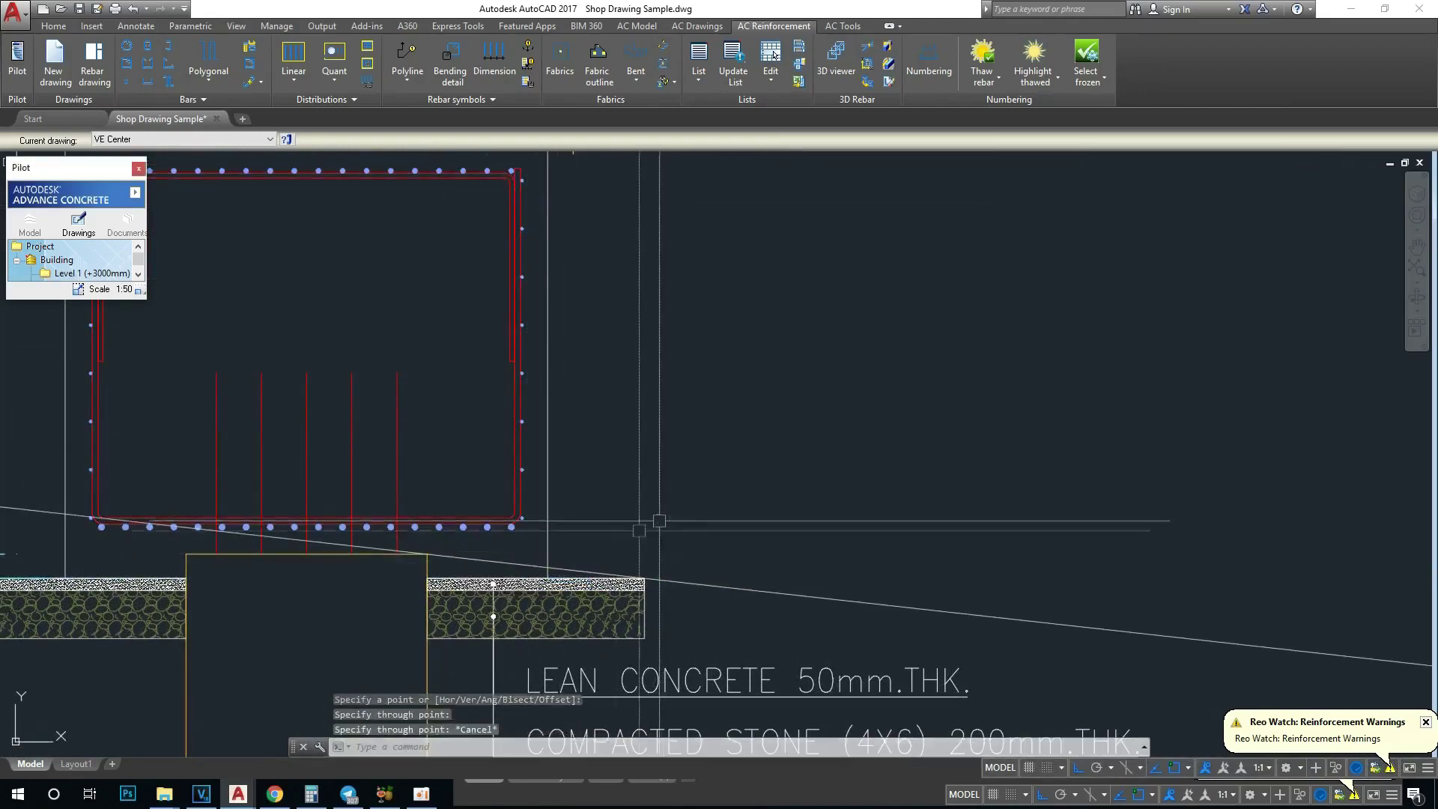
pyautogui.click(427, 554)
pyautogui.press('Escape')
pyautogui.click(761, 590)
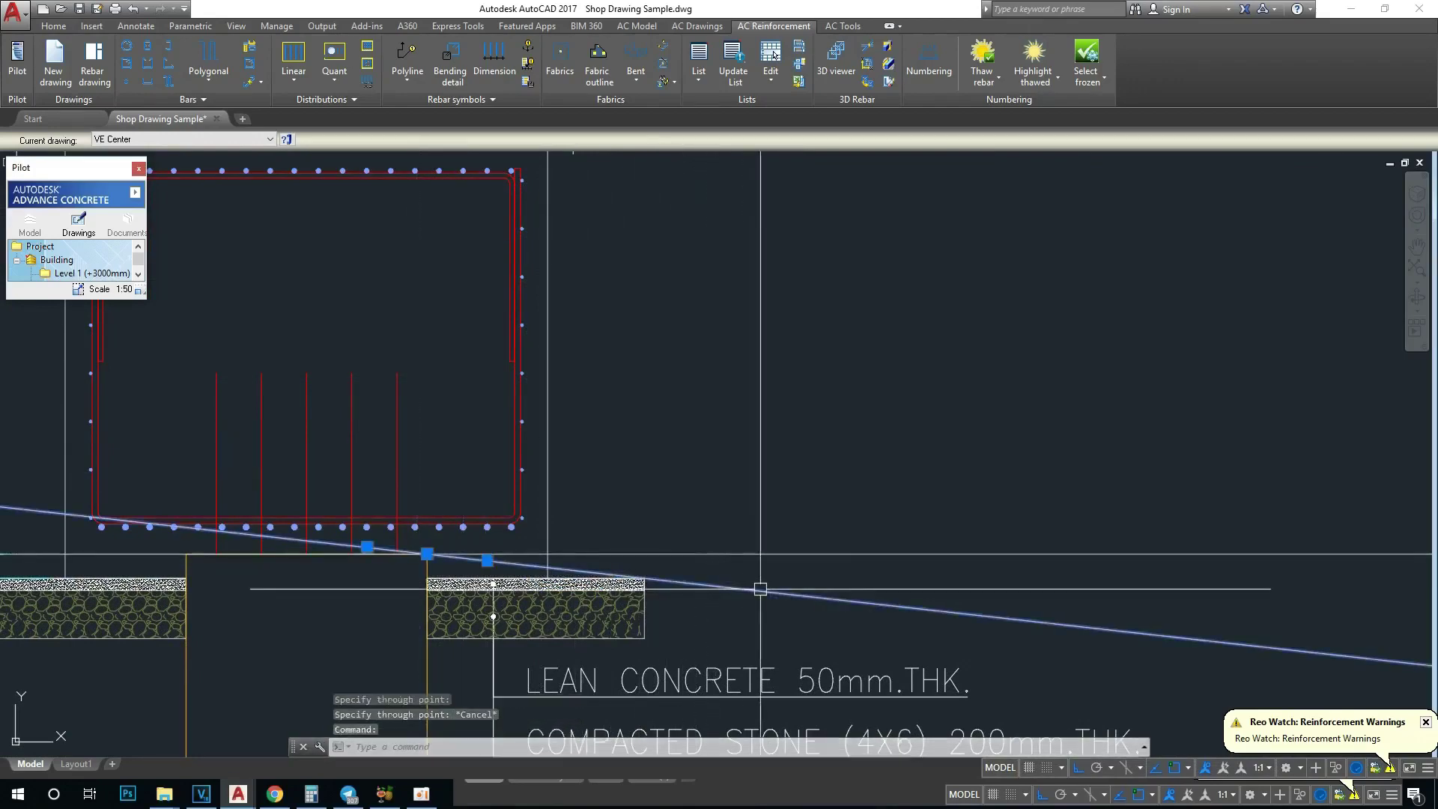
pyautogui.write('e')
pyautogui.press('Return')
# Step: Offset the horizontal line upward by 300, twice, above the footing's bottom bars
pyautogui.write('o')
pyautogui.press('Return')
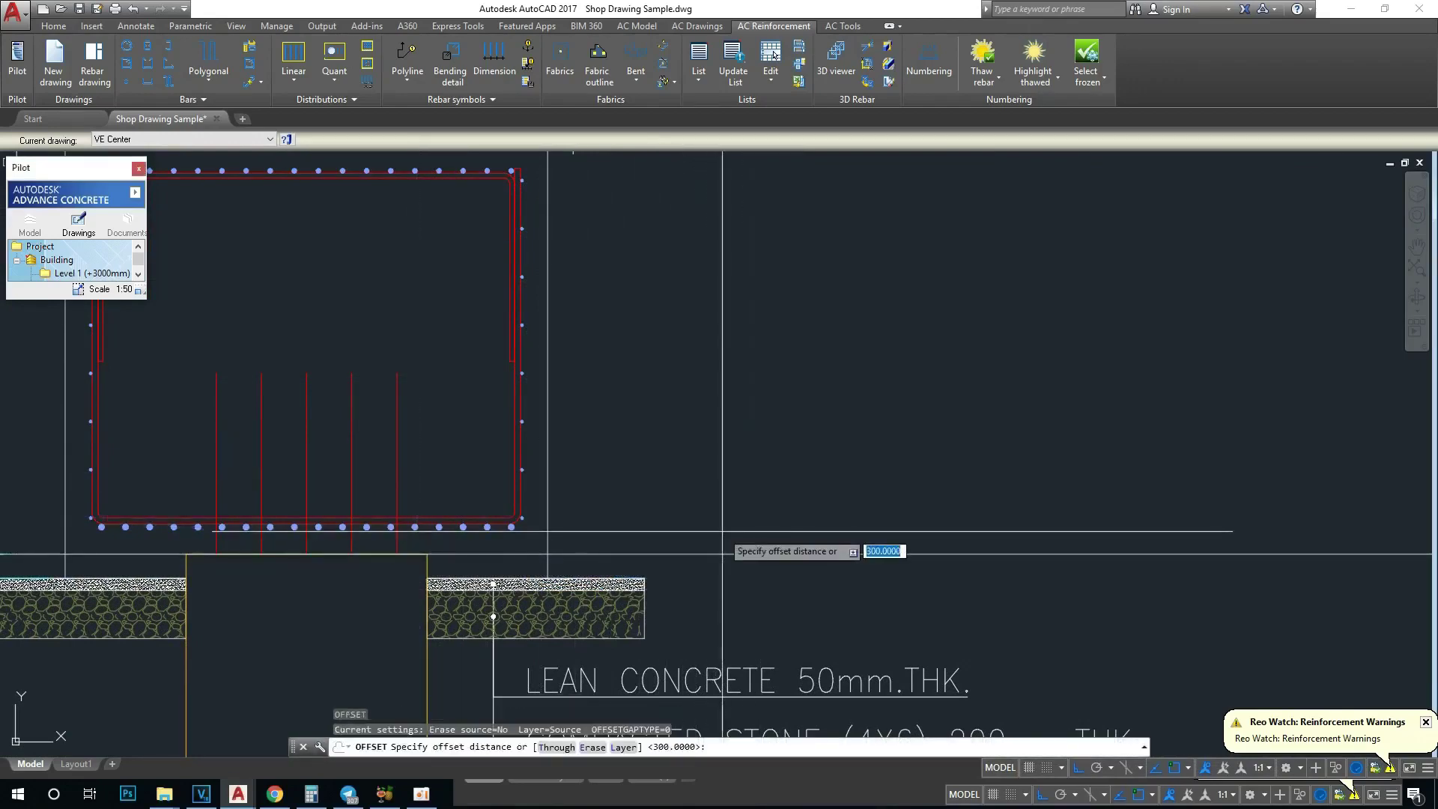
pyautogui.press('Return')
pyautogui.click(730, 554)
pyautogui.click(689, 464)
pyautogui.moveTo(688, 465); pyautogui.dragTo(683, 484, button='middle')
pyautogui.click(684, 500)
pyautogui.click(674, 427)
pyautogui.press('Escape')
pyautogui.press('Escape')
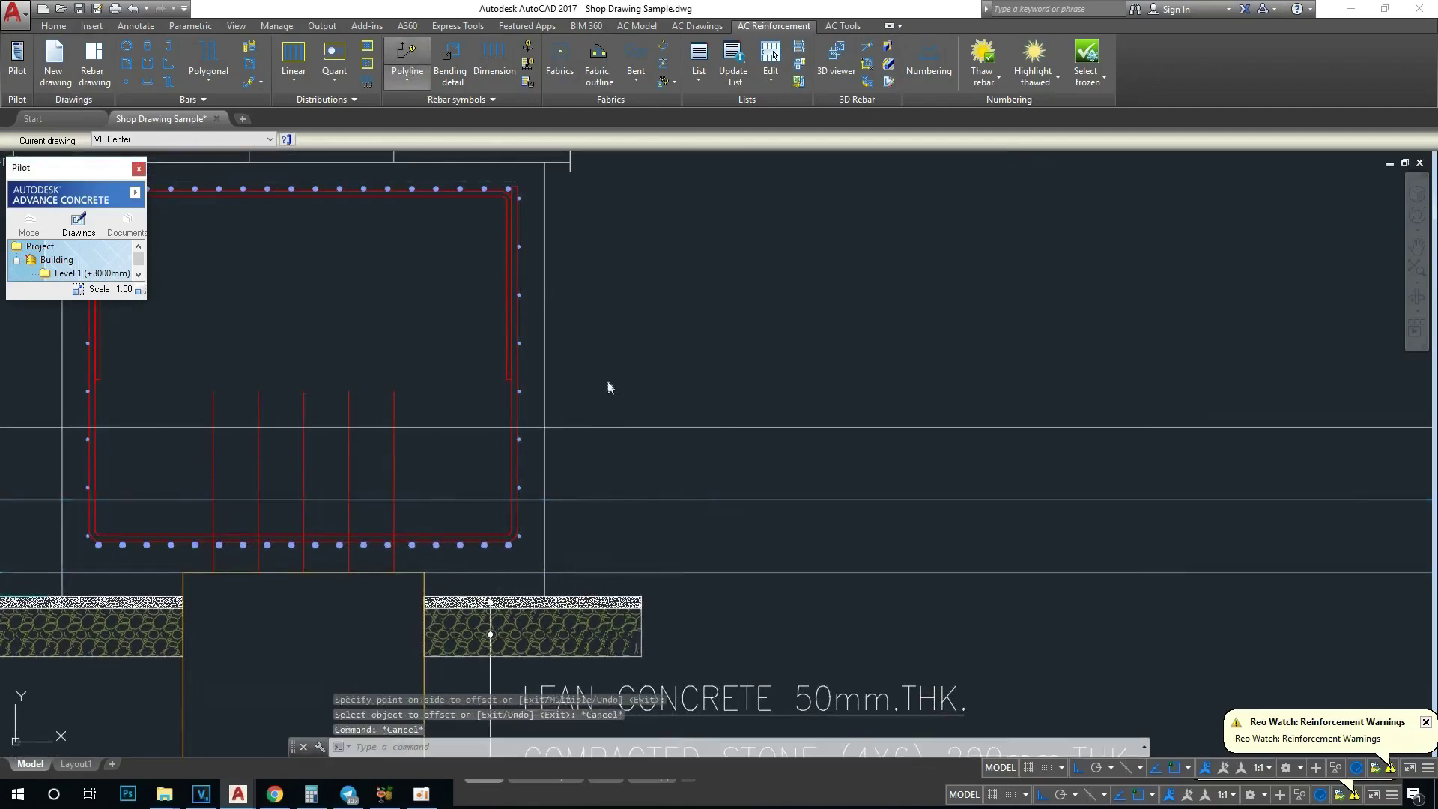
# Step: Start another construction line, cancel it, and bring the rebar labels into view
pyautogui.scroll(-5, 607, 387)
pyautogui.scroll(-3, 642, 305)
pyautogui.write('xl')
pyautogui.press('Return')
pyautogui.scroll(8, 647, 264)
pyautogui.scroll(-4, 637, 277)
pyautogui.scroll(4, 629, 300)
pyautogui.press('Escape')
pyautogui.scroll(2, 611, 359)
pyautogui.moveTo(608, 364); pyautogui.dragTo(606, 386, button='middle')
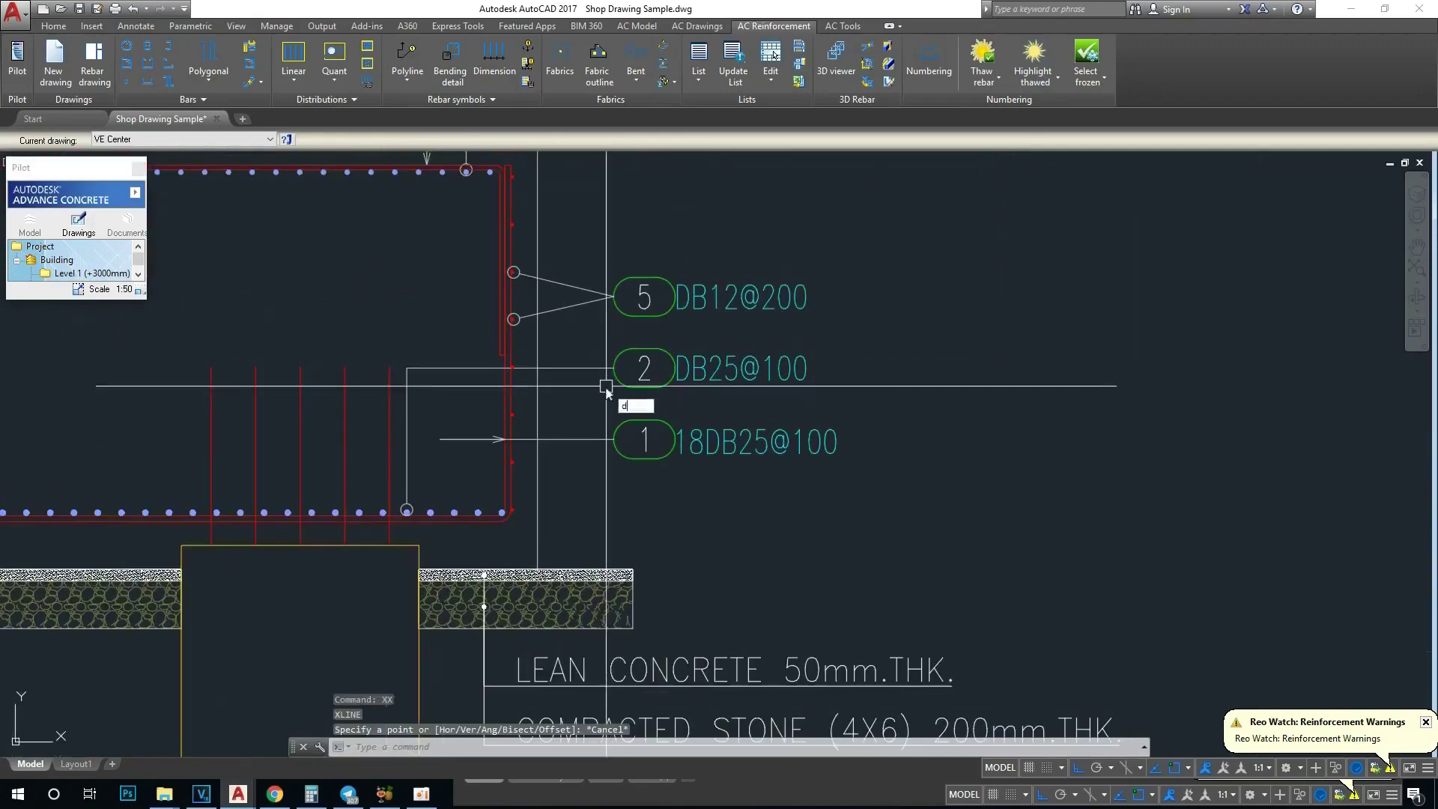
# Step: Try a linear dimension, cancel it, and open the Dimension Style Manager
pyautogui.write('li')
pyautogui.press('Return')
pyautogui.scroll(-2, 649, 389)
pyautogui.scroll(-3, 644, 419)
pyautogui.scroll(3, 642, 495)
pyautogui.scroll(2, 659, 480)
pyautogui.press('Escape')
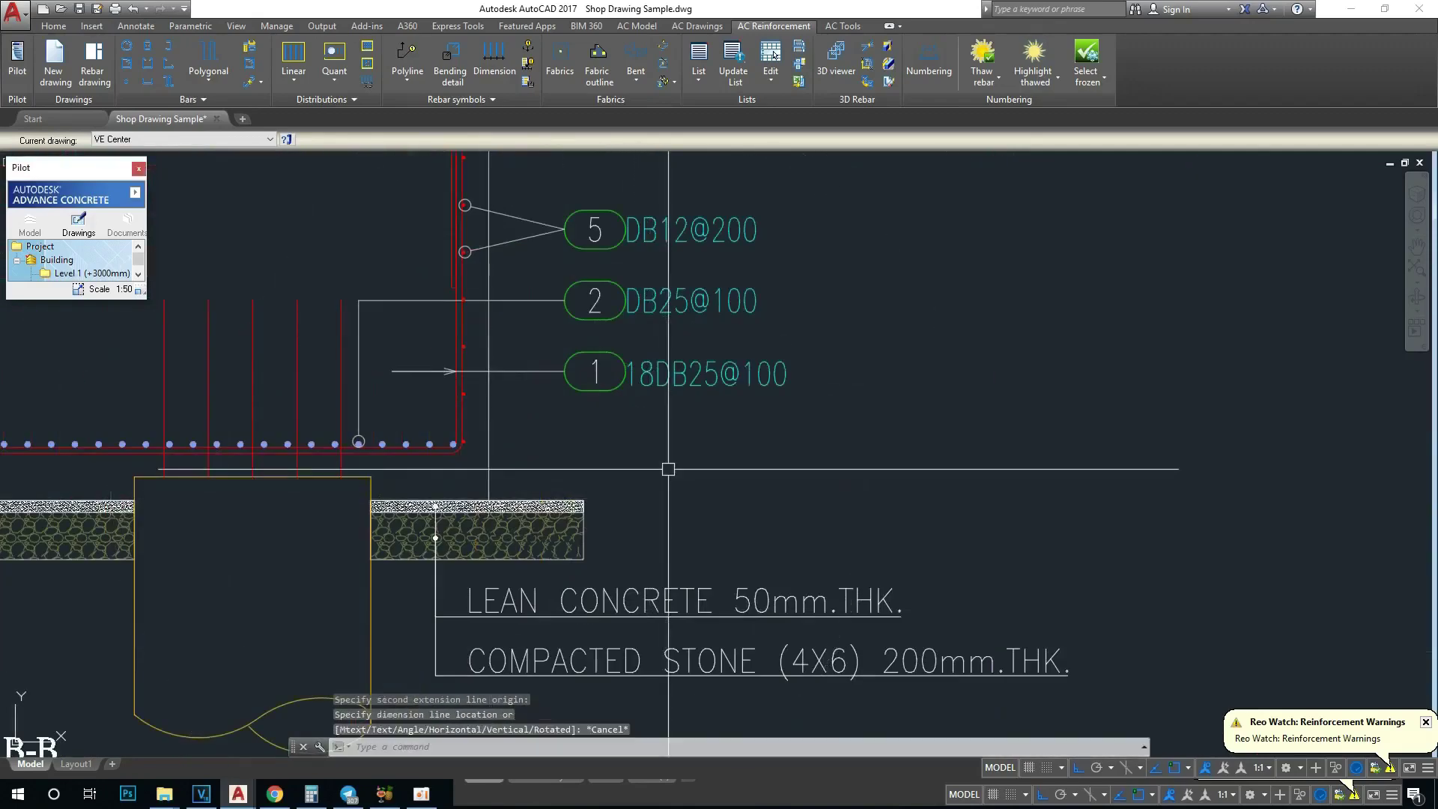
pyautogui.press('Return')
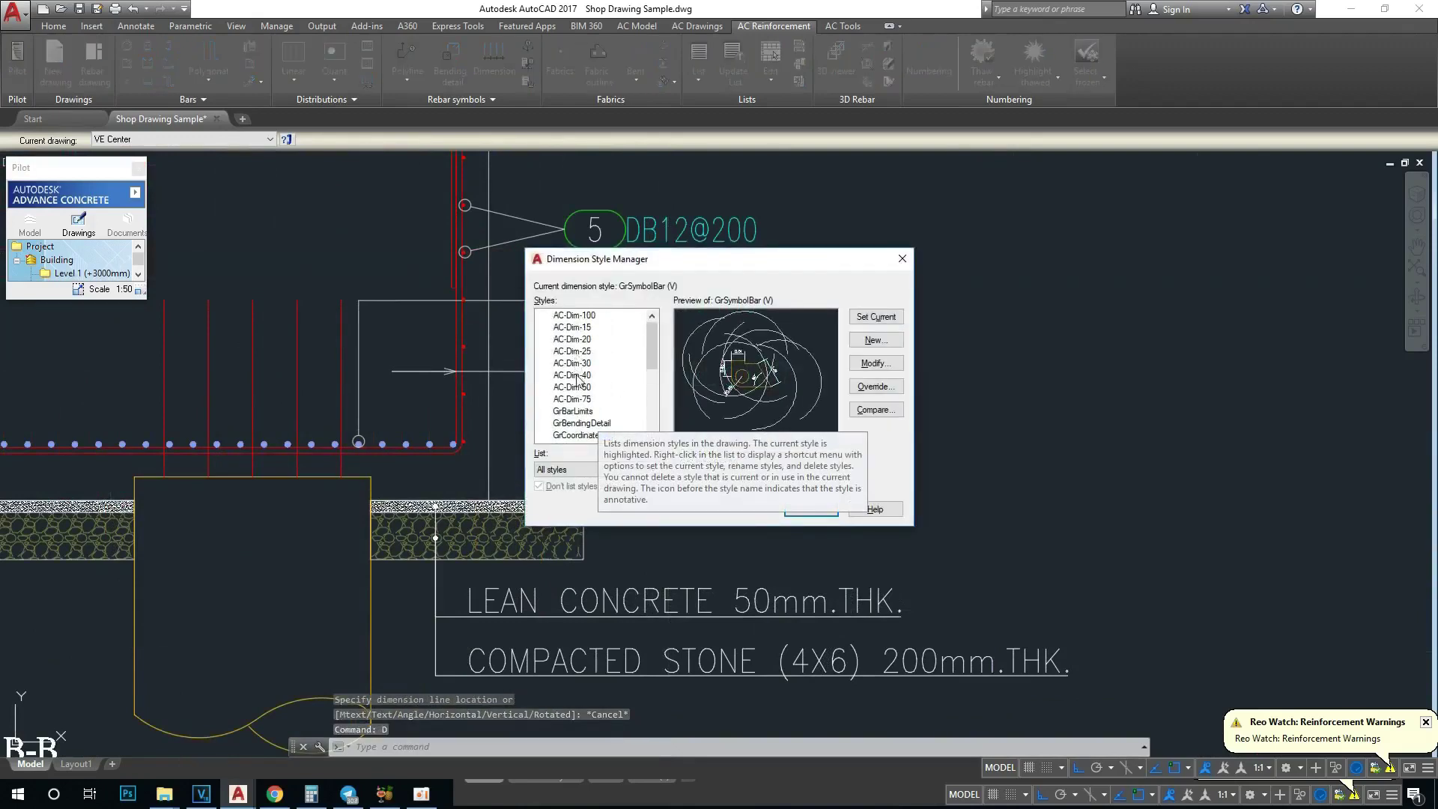
# Step: Make AC-Dim-50 the current dimension style and test a linear dimension at label 1
pyautogui.click(577, 388)
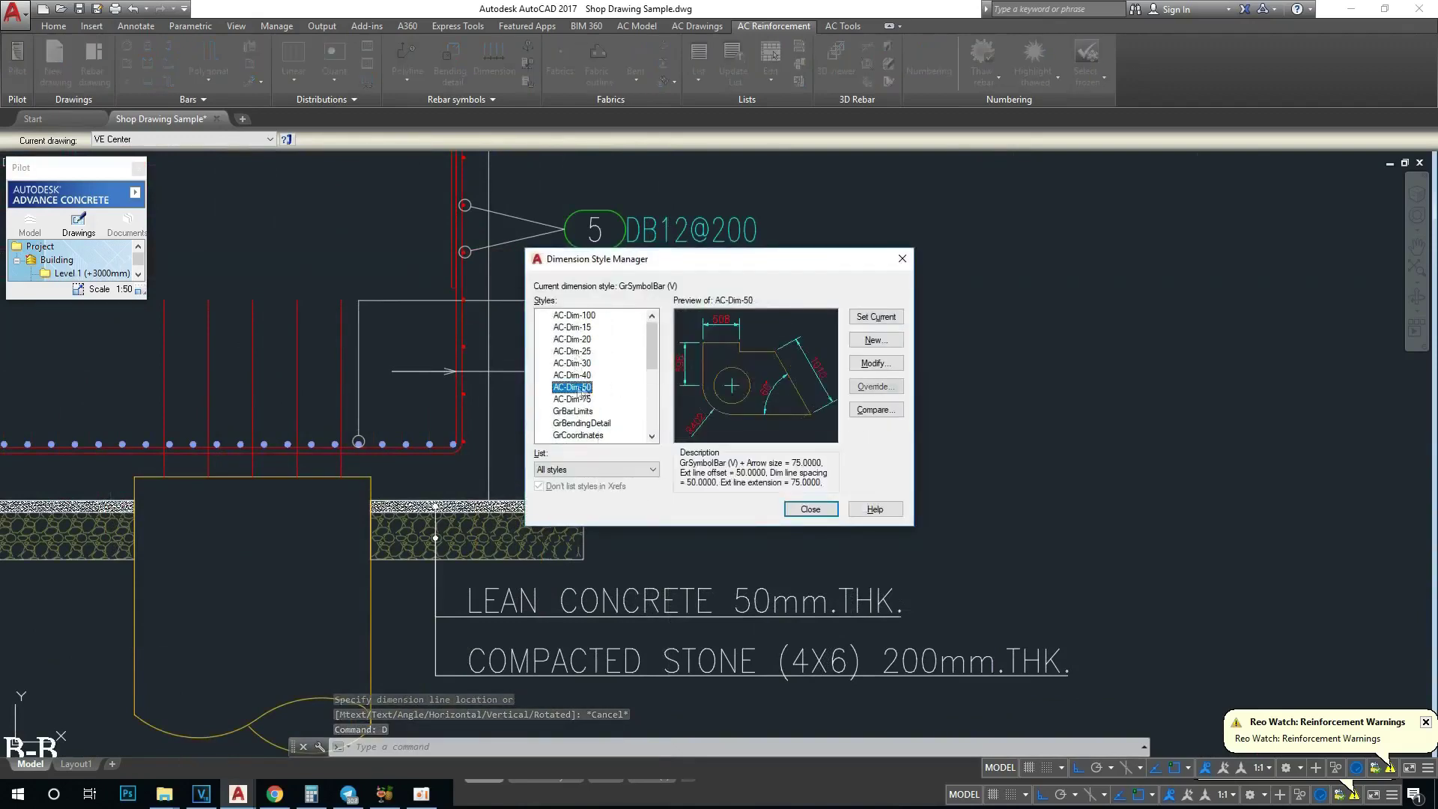
pyautogui.click(788, 512)
pyautogui.press('Return')
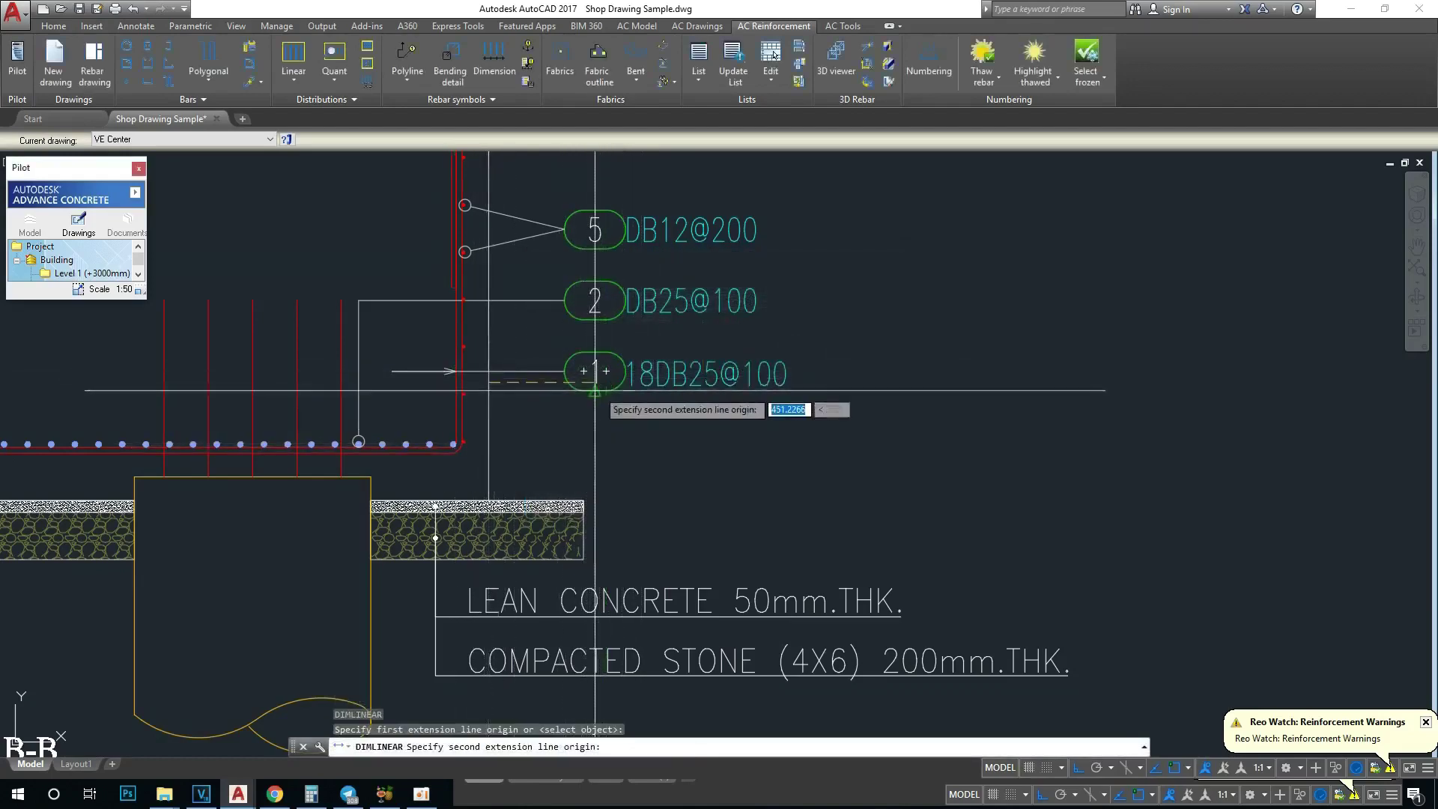
pyautogui.click(595, 390)
pyautogui.press('Escape')
pyautogui.press('Escape')
# Step: Place a vertical construction line beside Section A-A
pyautogui.scroll(-3, 615, 435)
pyautogui.scroll(-3, 637, 465)
pyautogui.scroll(4, 637, 466)
pyautogui.scroll(3, 640, 408)
pyautogui.press('Return')
pyautogui.click(538, 419)
pyautogui.press('Escape')
pyautogui.press('Escape')
pyautogui.moveTo(603, 278); pyautogui.dragTo(592, 349, button='middle')
# Step: Start an offset with a 450 distance, then cancel it
pyautogui.write('o')
pyautogui.press('Return')
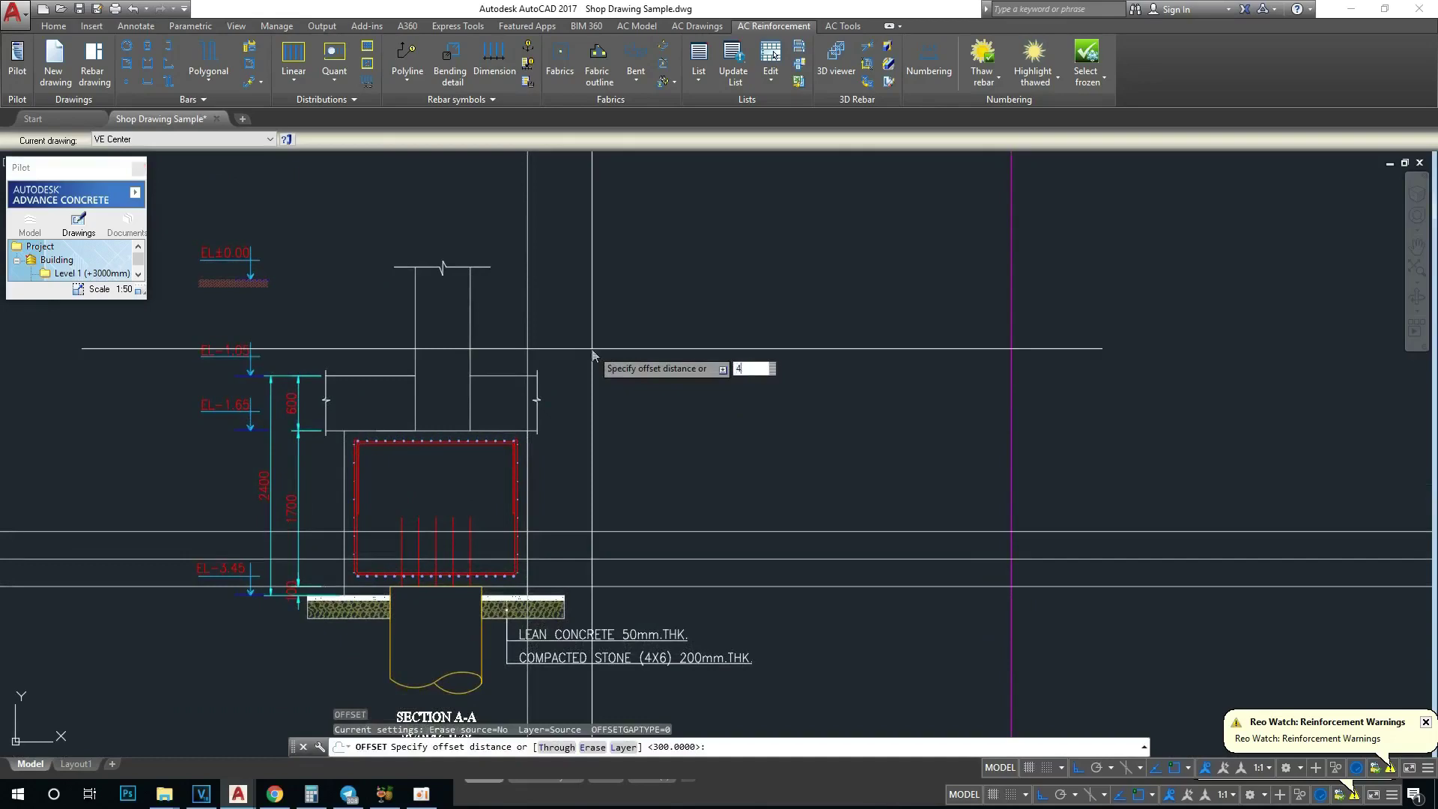
pyautogui.write('50')
pyautogui.press('Return')
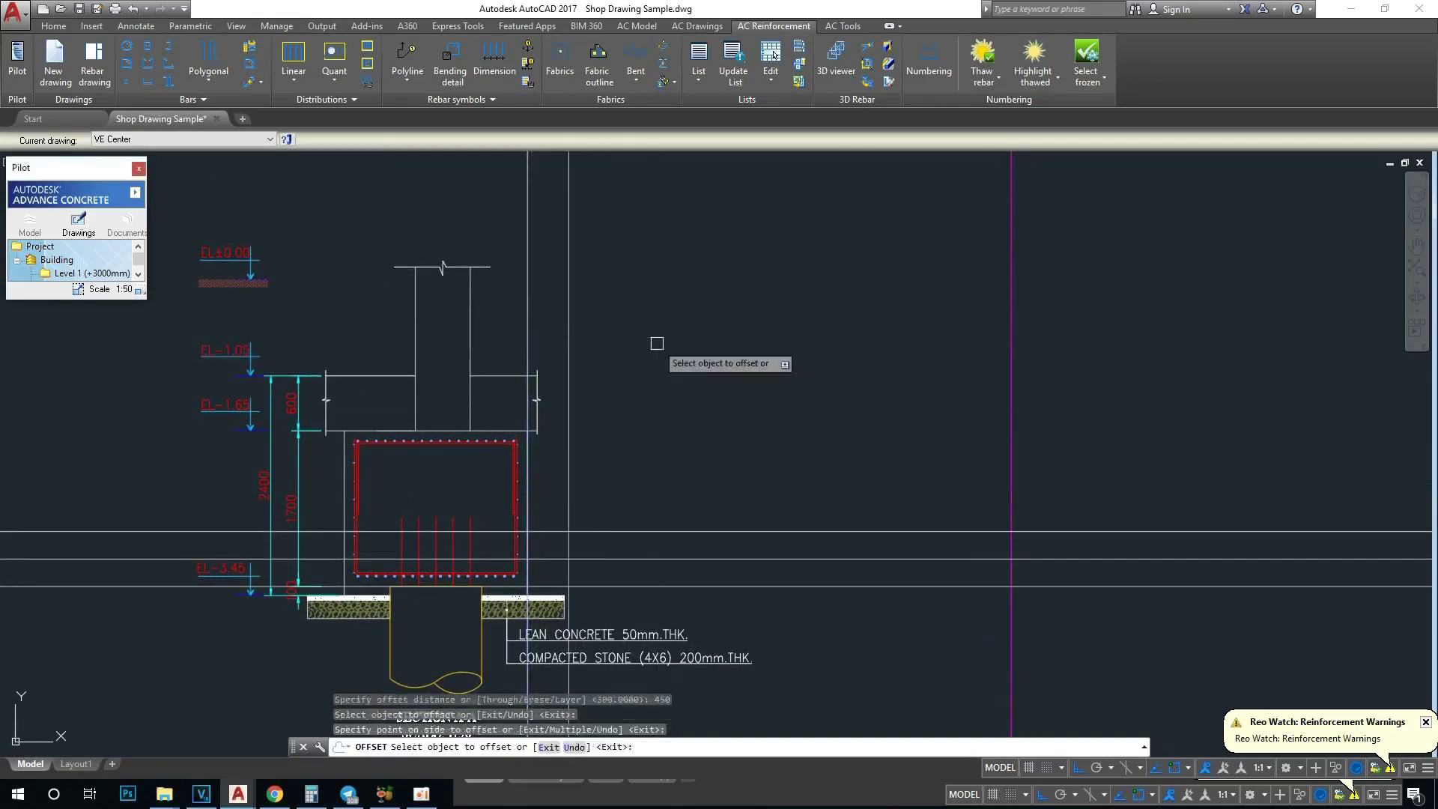
pyautogui.press('Escape')
pyautogui.press('Escape')
pyautogui.scroll(4, 564, 449)
pyautogui.scroll(-4, 600, 420)
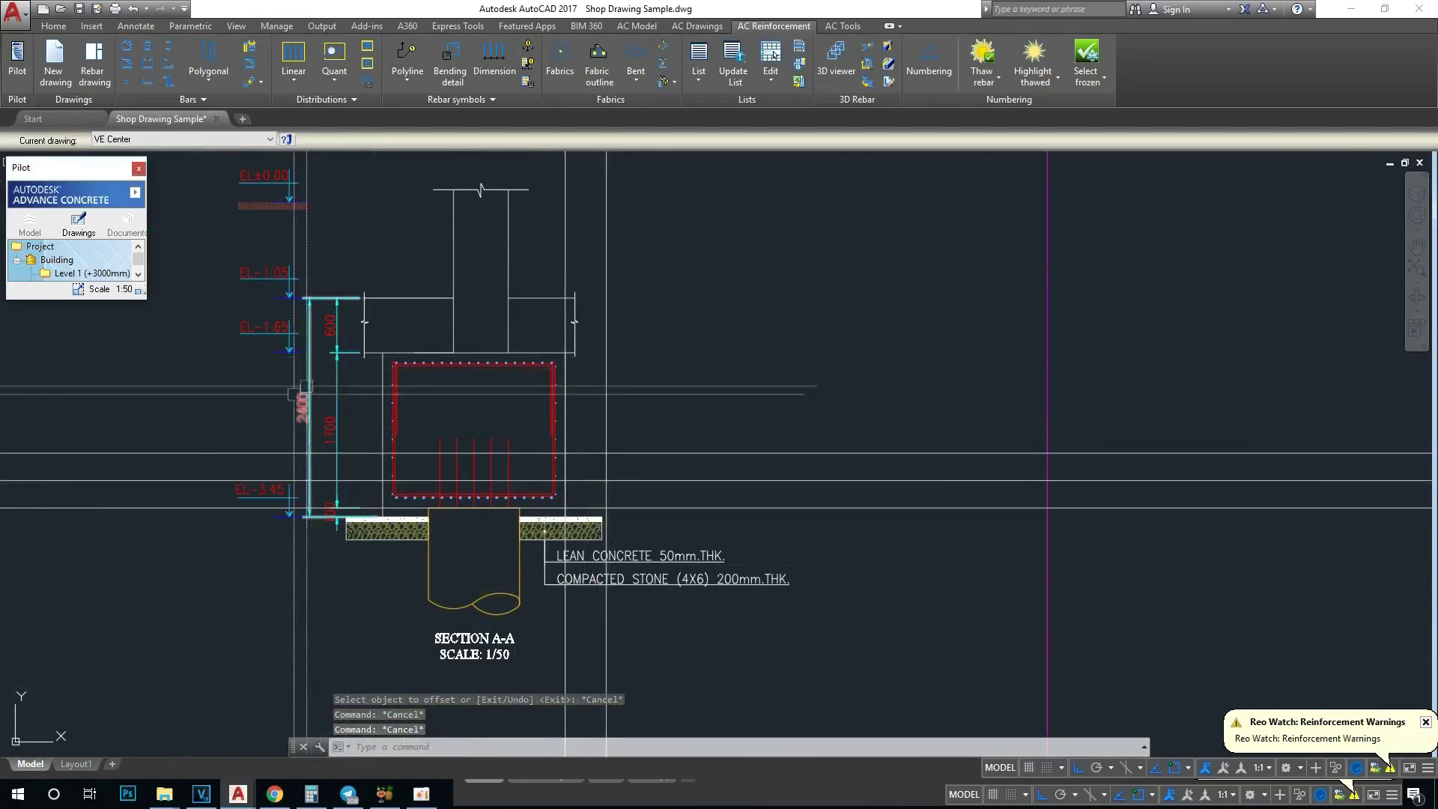
pyautogui.scroll(2, 537, 490)
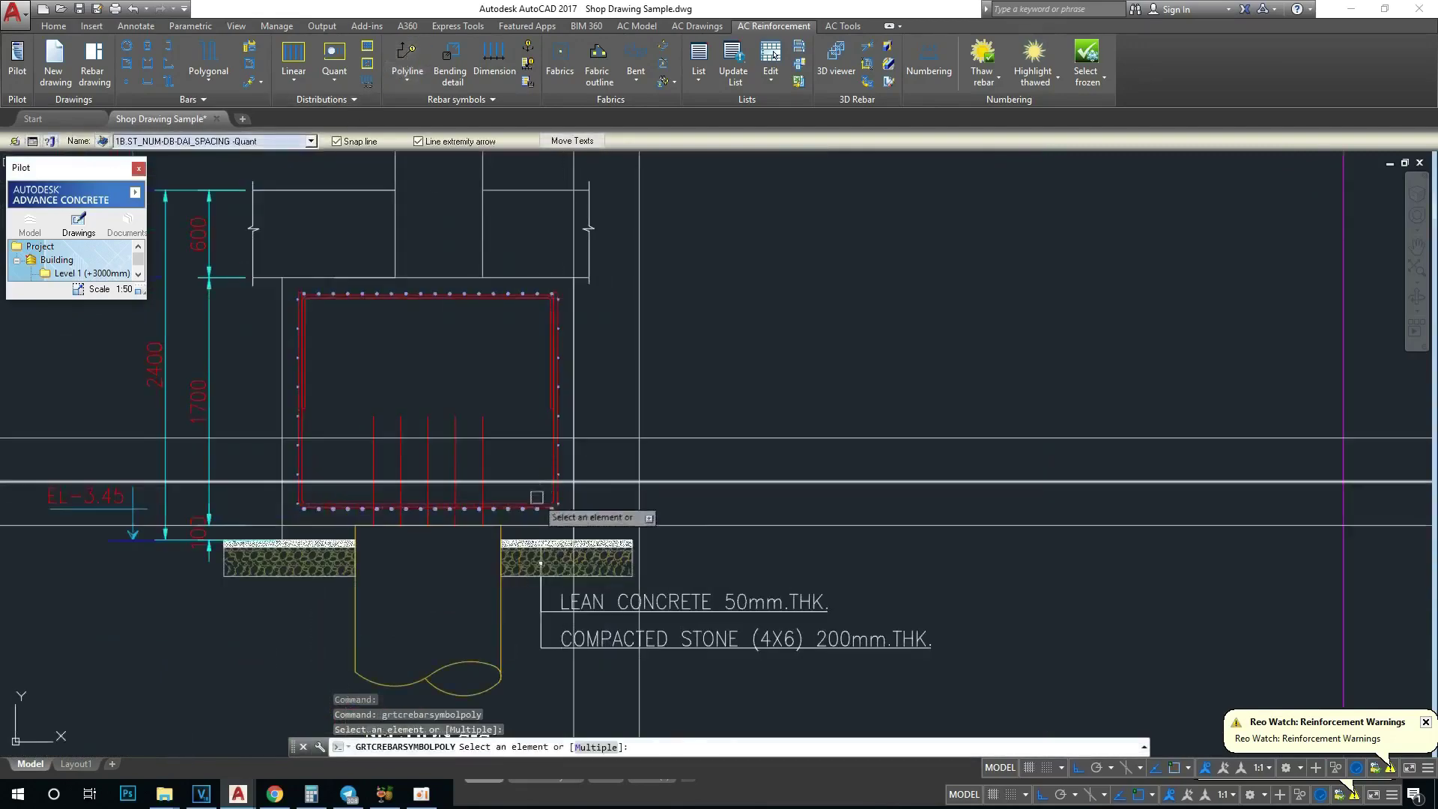
# Step: Place a 43DB25@100 rebar label for a bar in Section A-A
pyautogui.scroll(4, 524, 498)
pyautogui.click(516, 512)
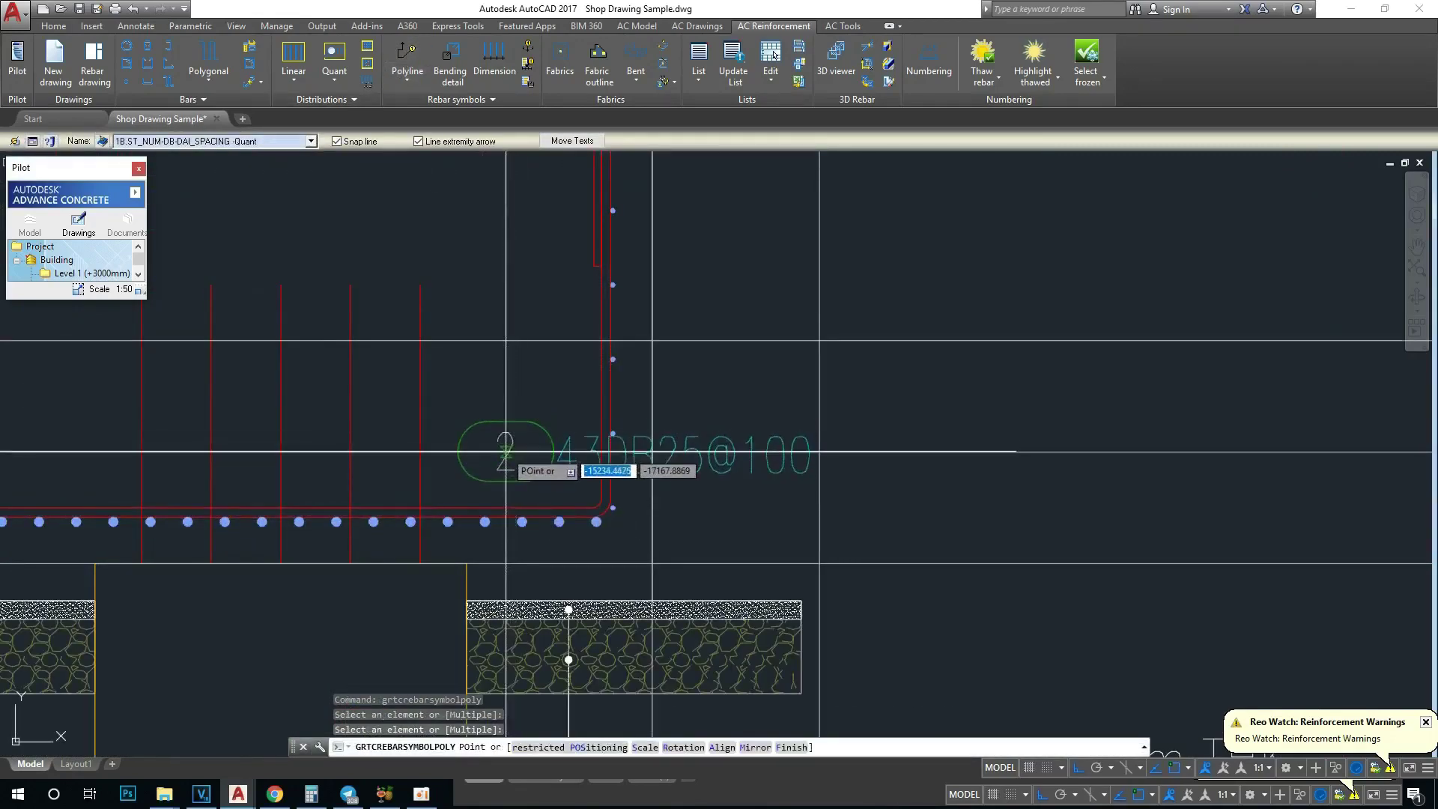
pyautogui.click(505, 452)
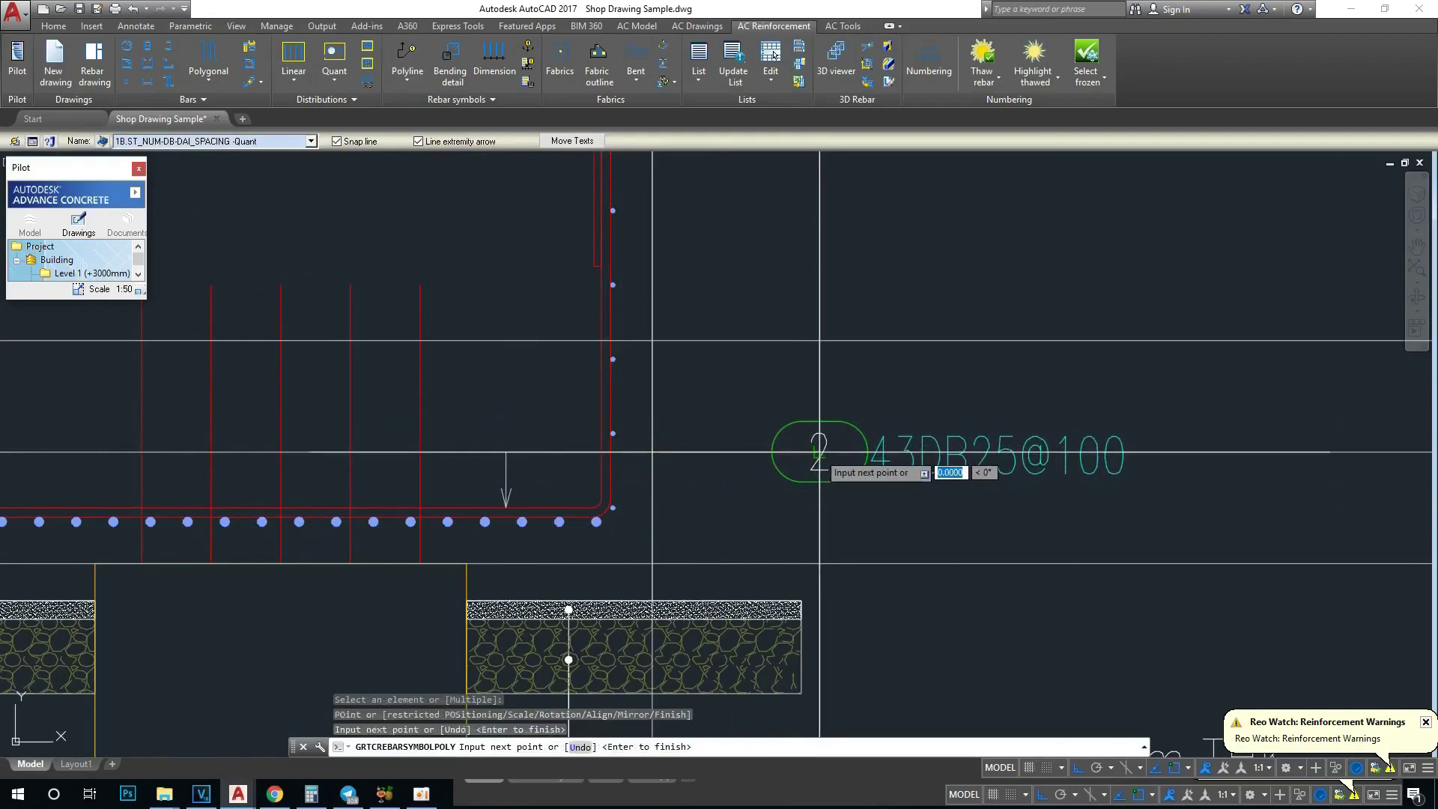
pyautogui.click(819, 452)
pyautogui.press('Escape')
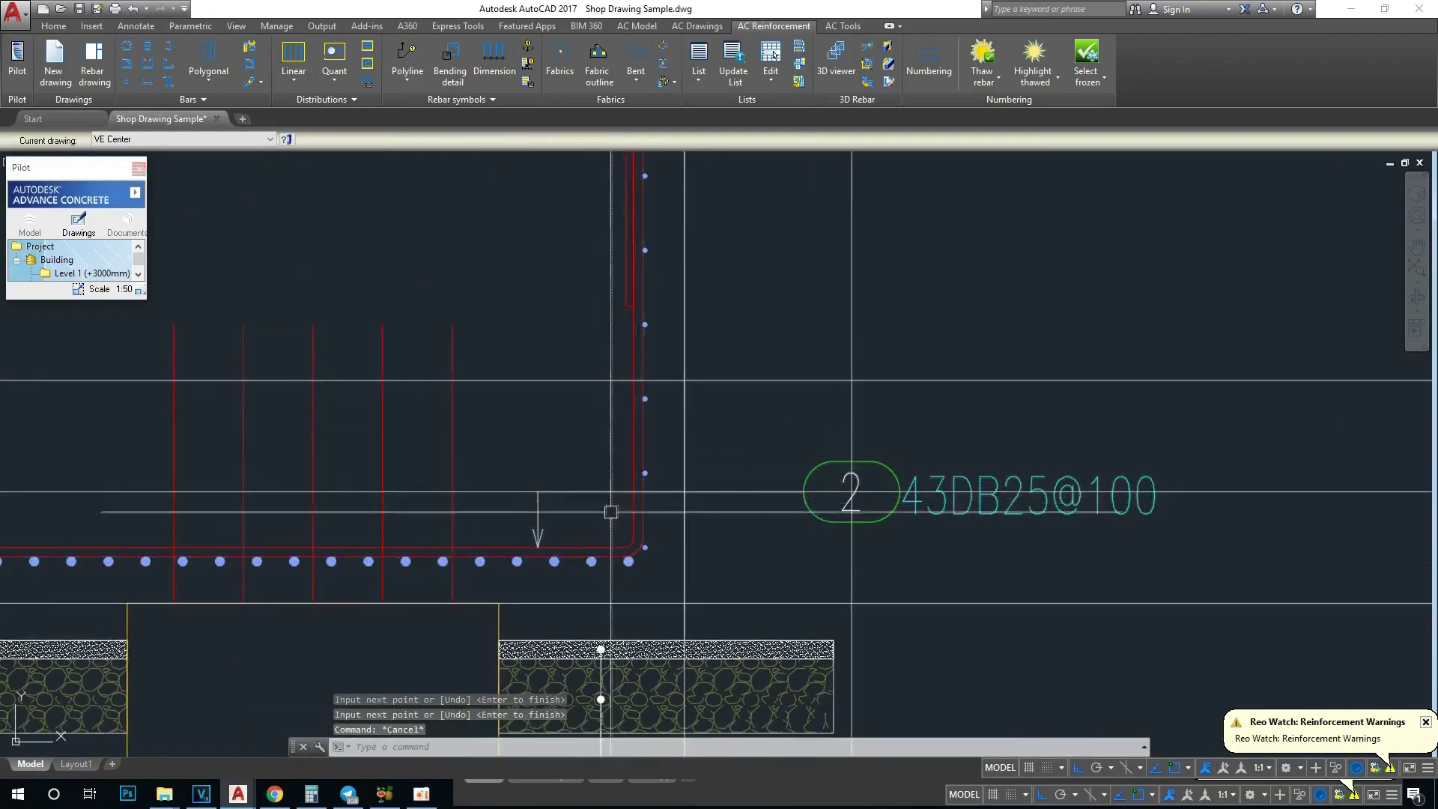
# Step: Retry labelling another bar, then cancel the selection
pyautogui.press('Return')
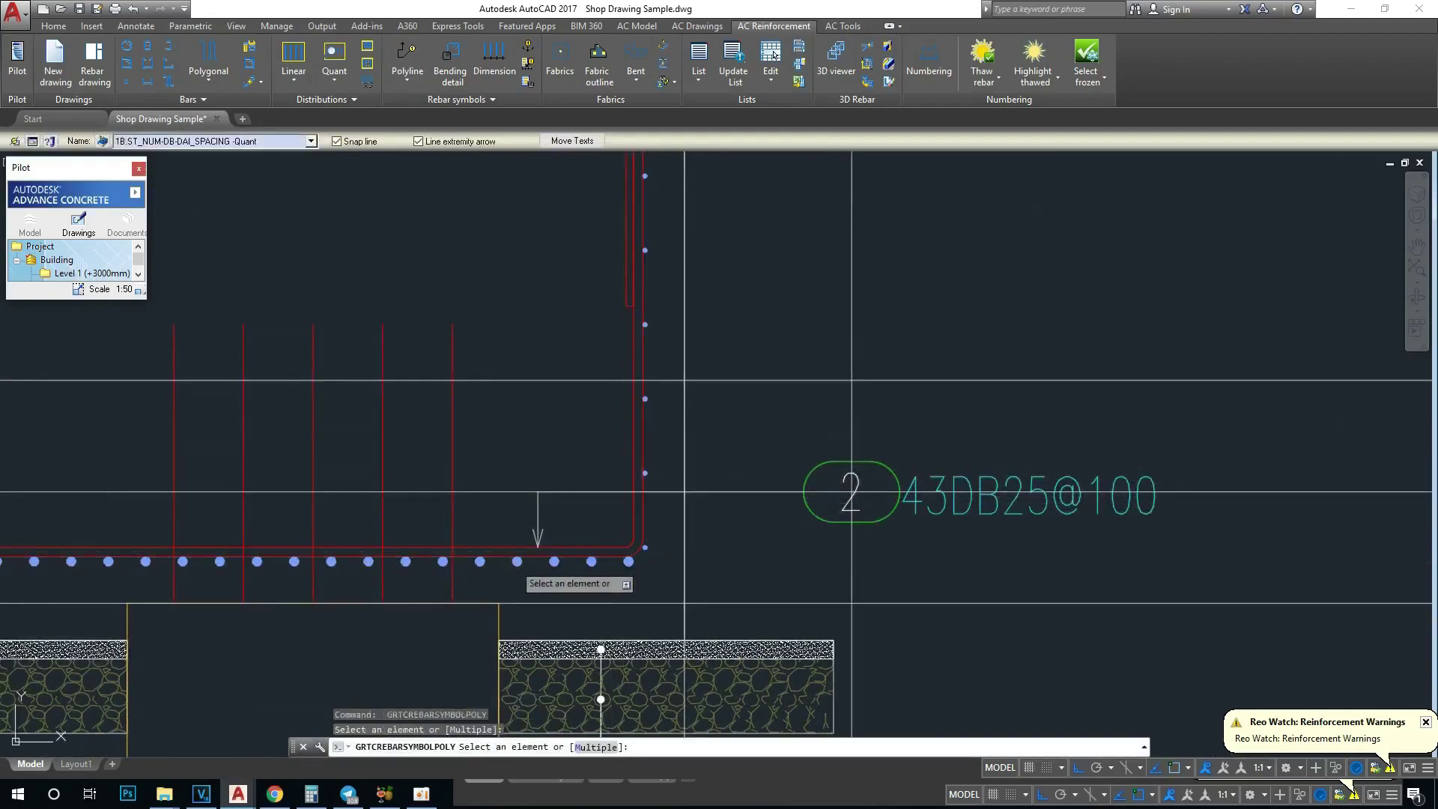
pyautogui.click(515, 558)
pyautogui.press('Escape')
pyautogui.press('Return')
pyautogui.click(749, 494)
pyautogui.press('Escape')
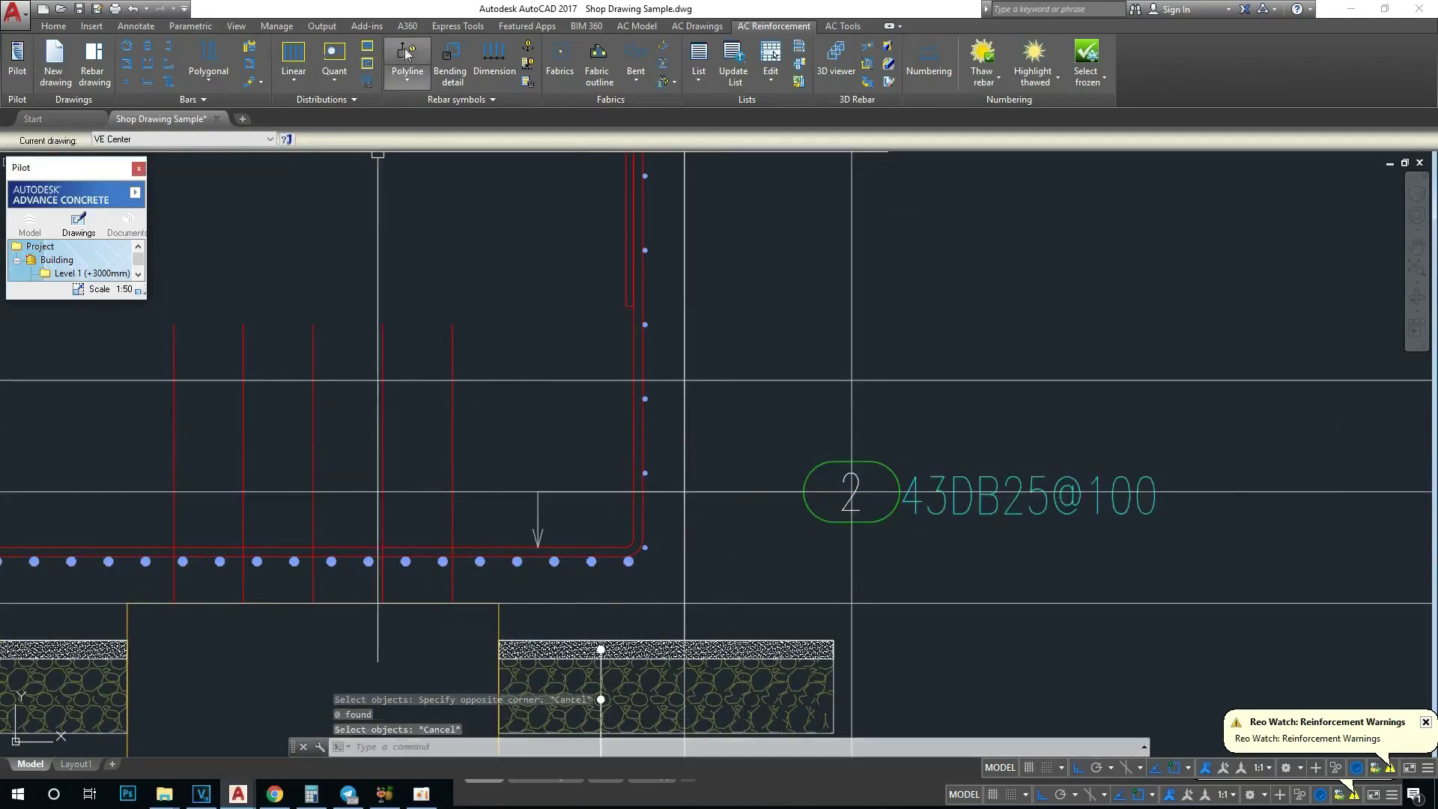
# Step: Label the bottom bars 18DB25@100 as mark 1, aligned above label 2
pyautogui.press('Return')
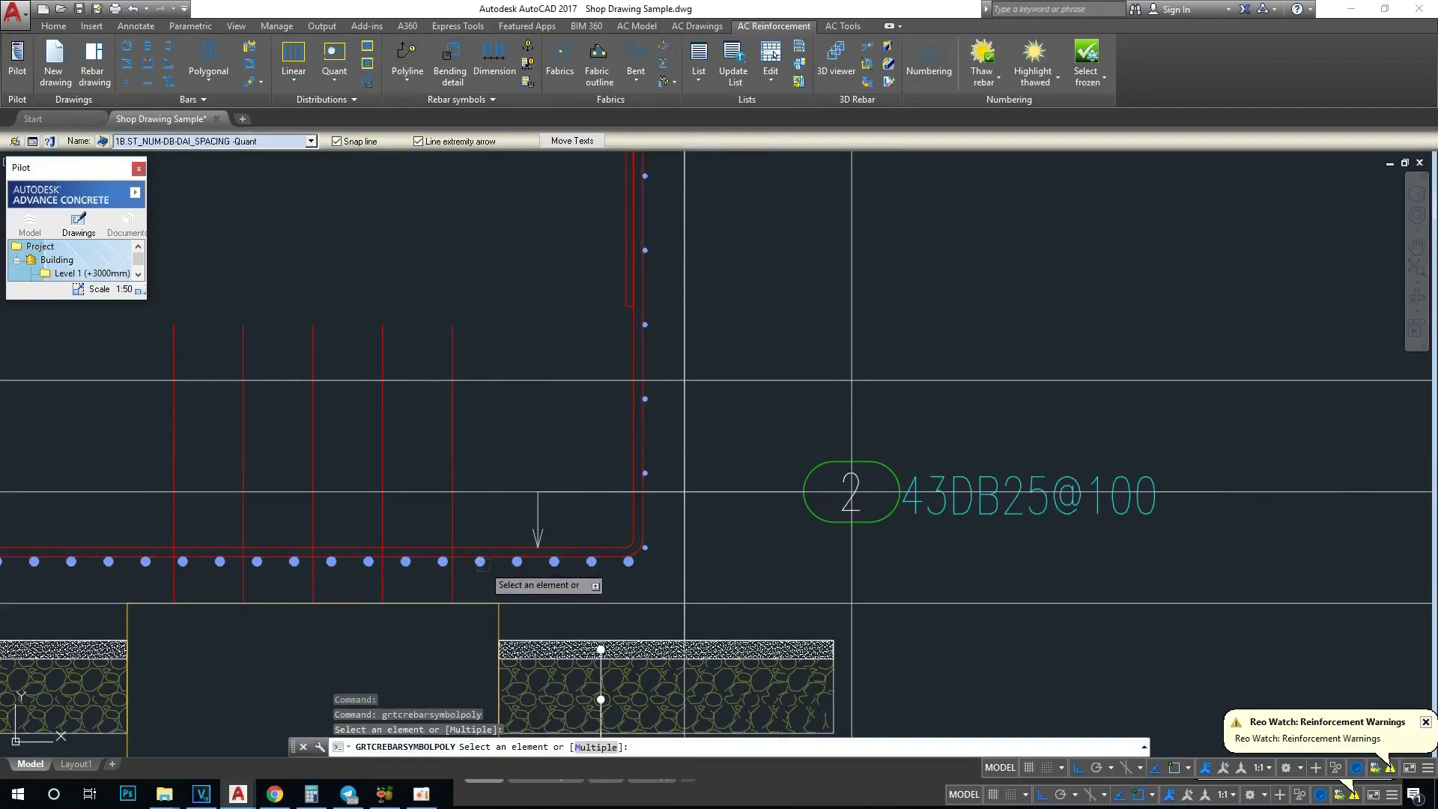
pyautogui.click(480, 562)
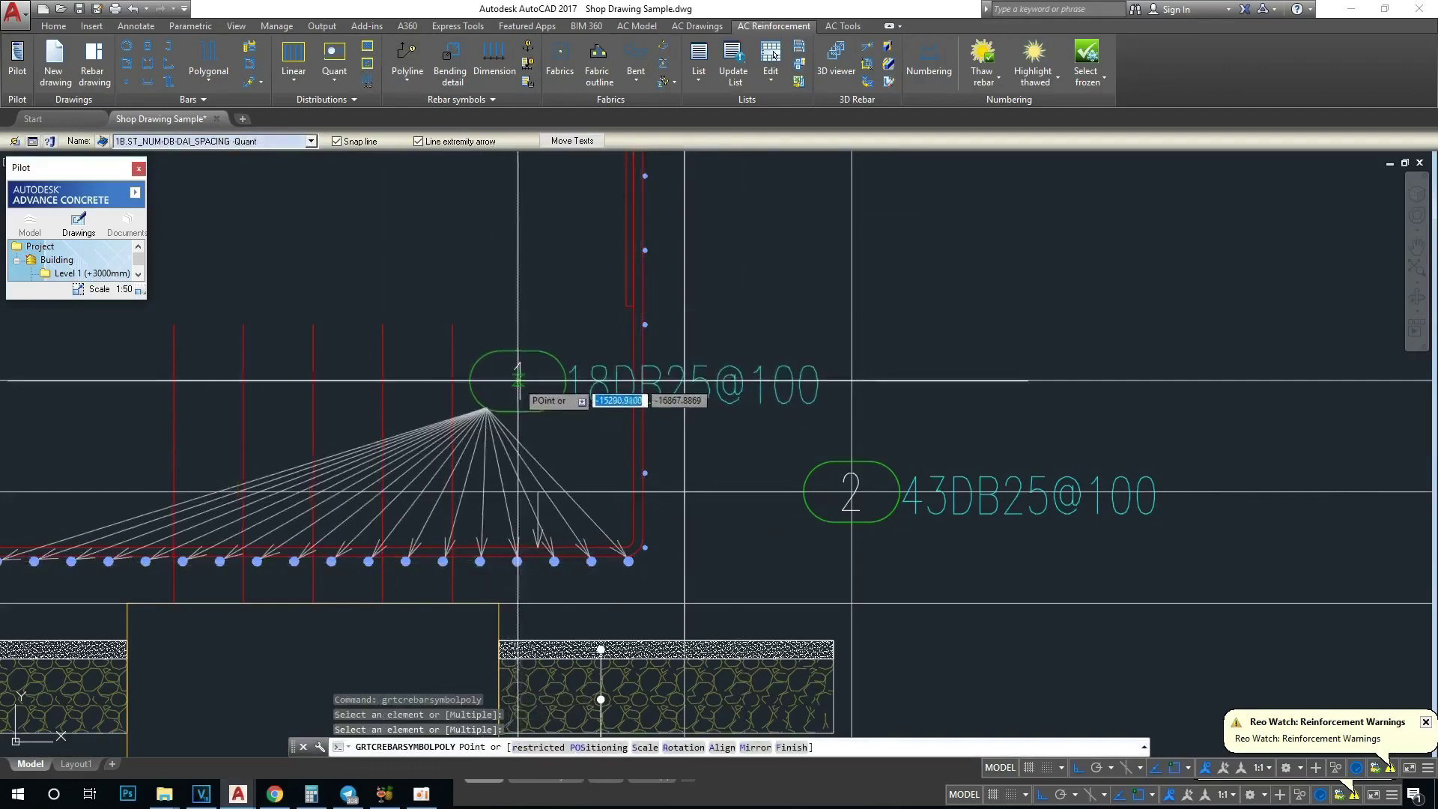
pyautogui.click(516, 381)
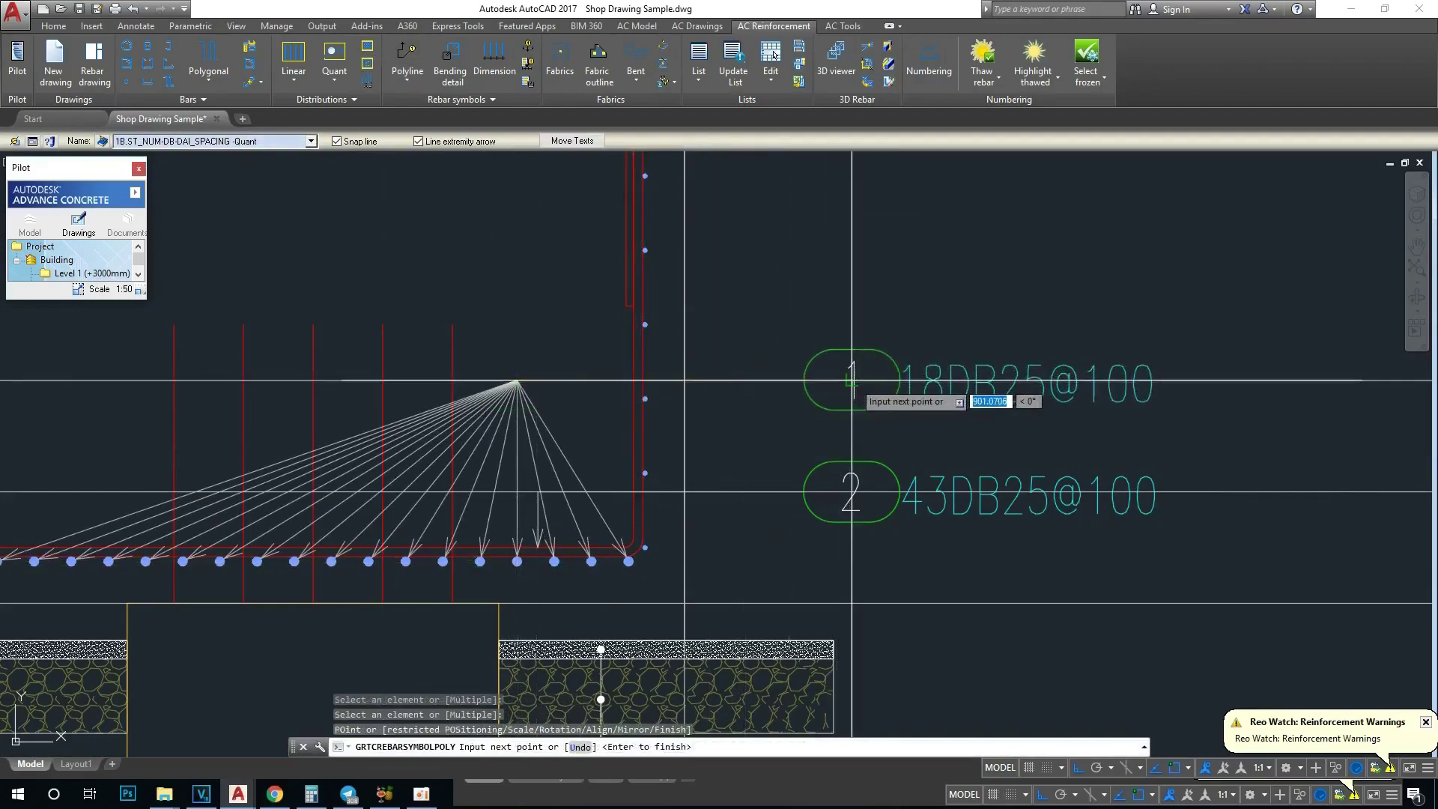
pyautogui.click(852, 380)
pyautogui.press('Return')
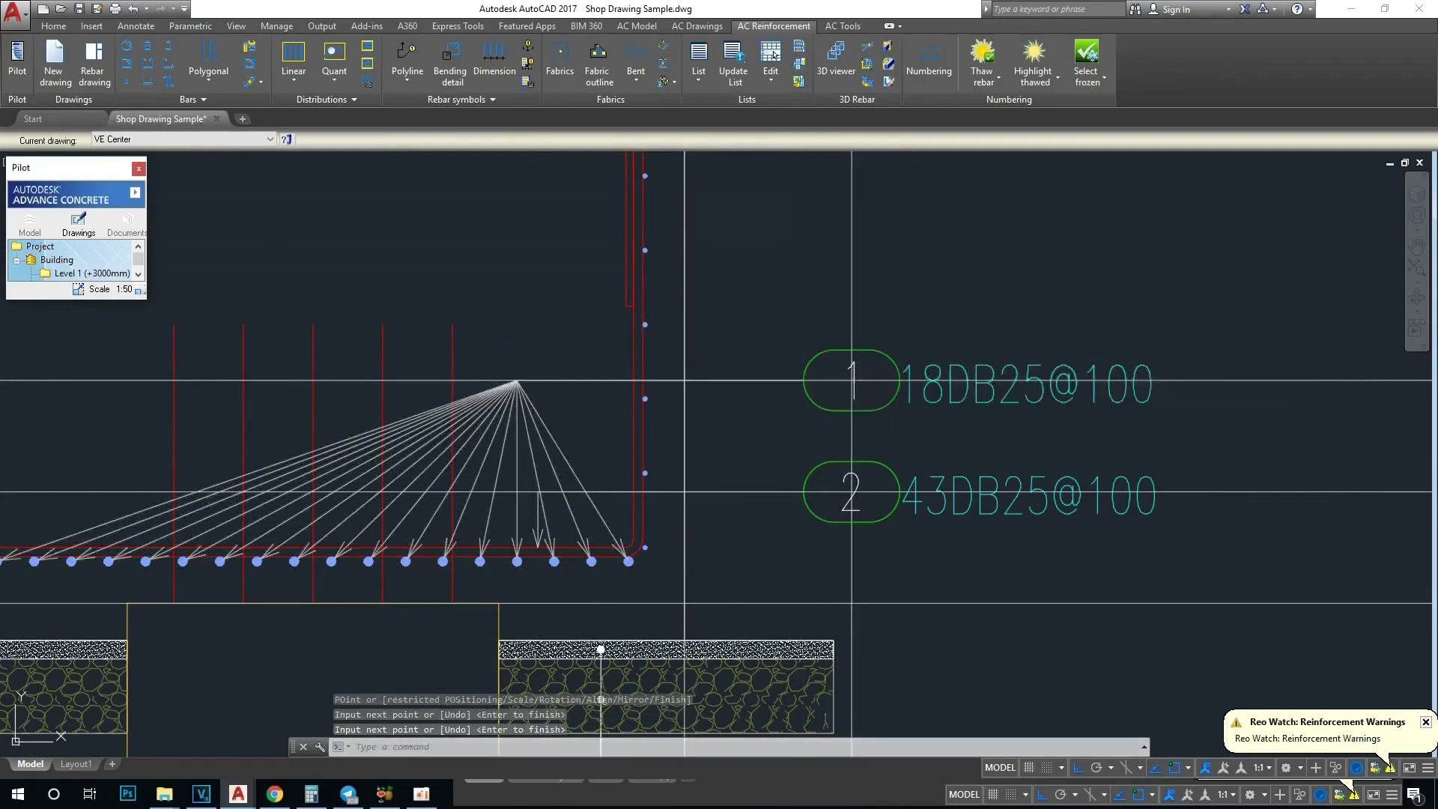
# Step: Retarget the mark 1 label to a single bar so it reads 1DB25@100
pyautogui.rightClick(803, 395)
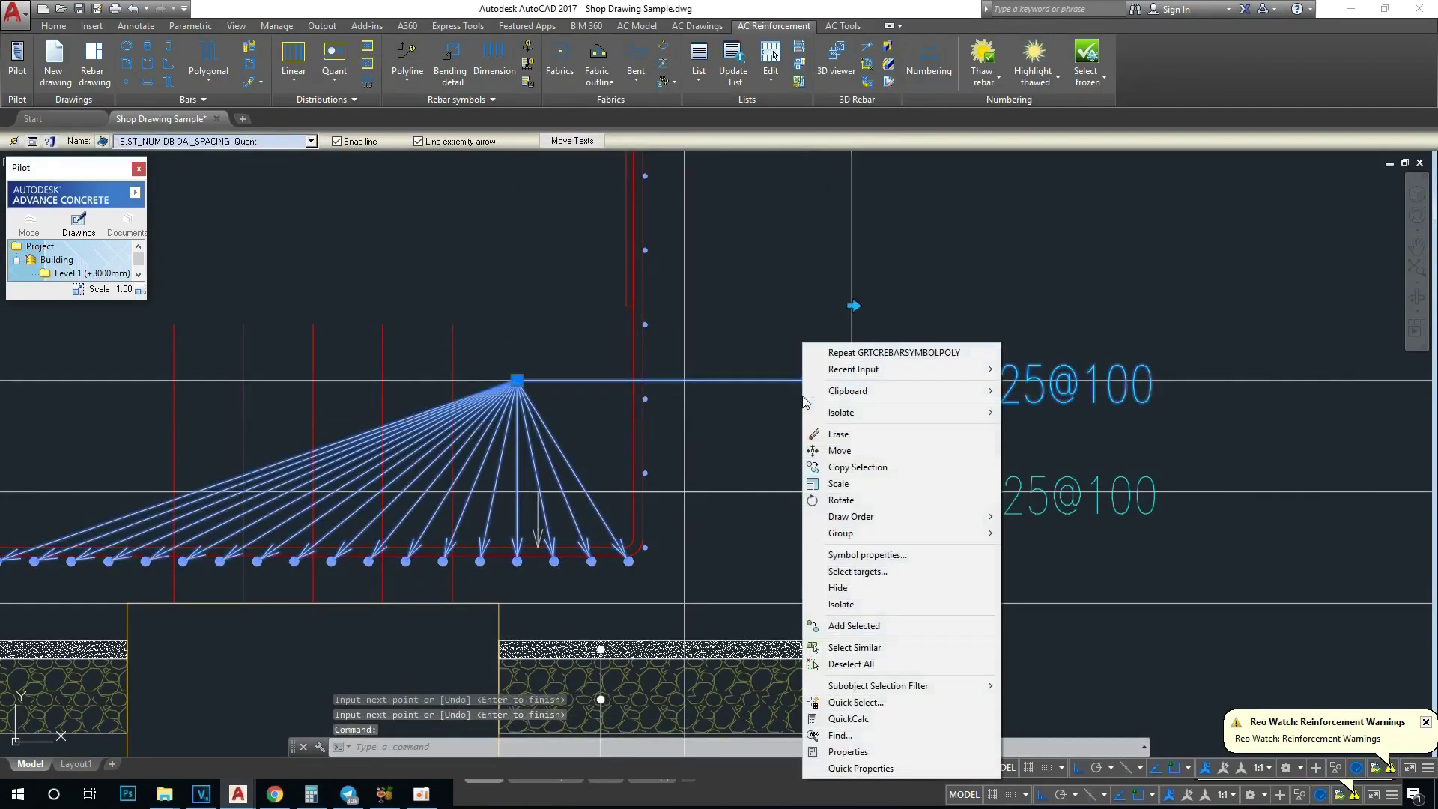
pyautogui.click(860, 572)
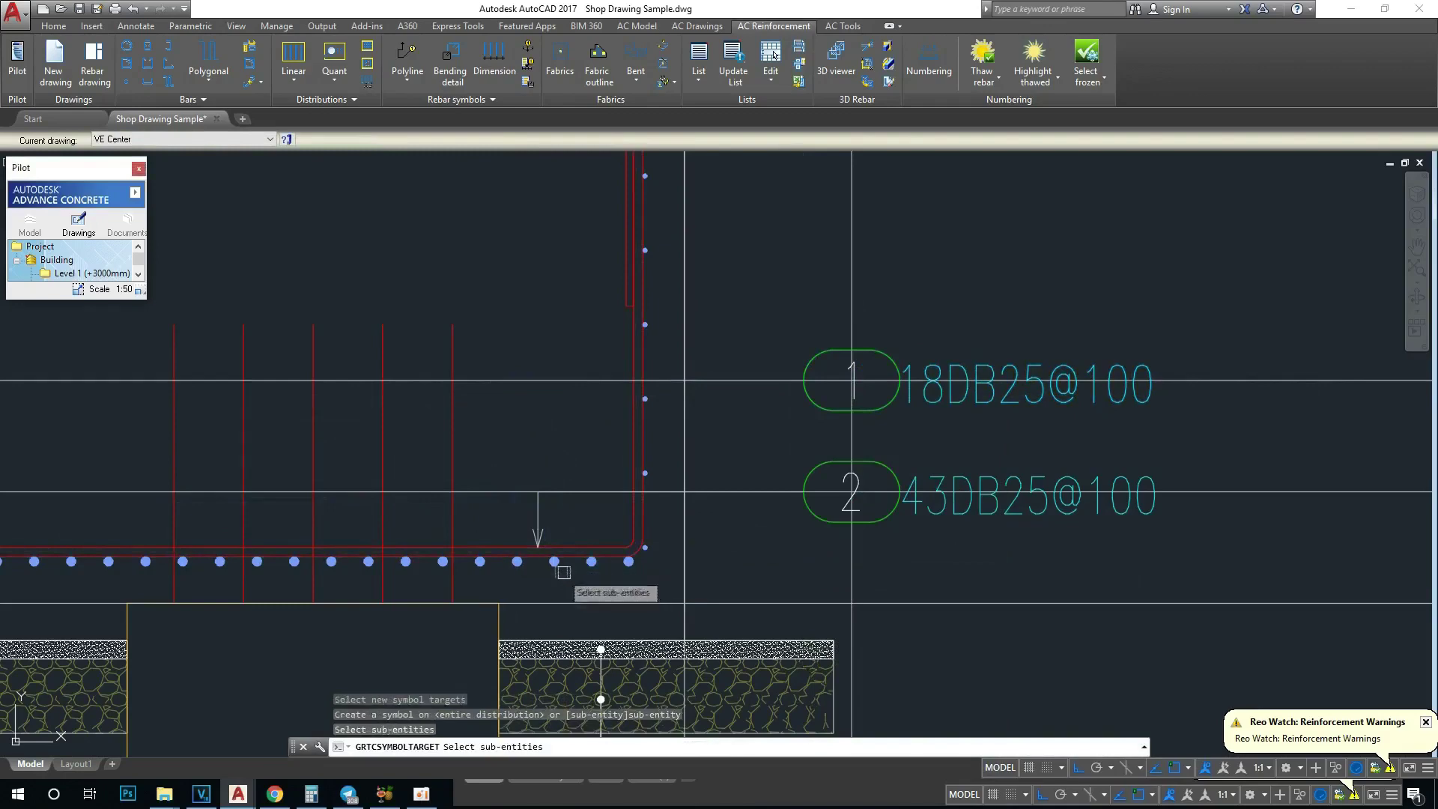
pyautogui.press('Return')
pyautogui.click(964, 432)
pyautogui.press('Escape')
pyautogui.press('Escape')
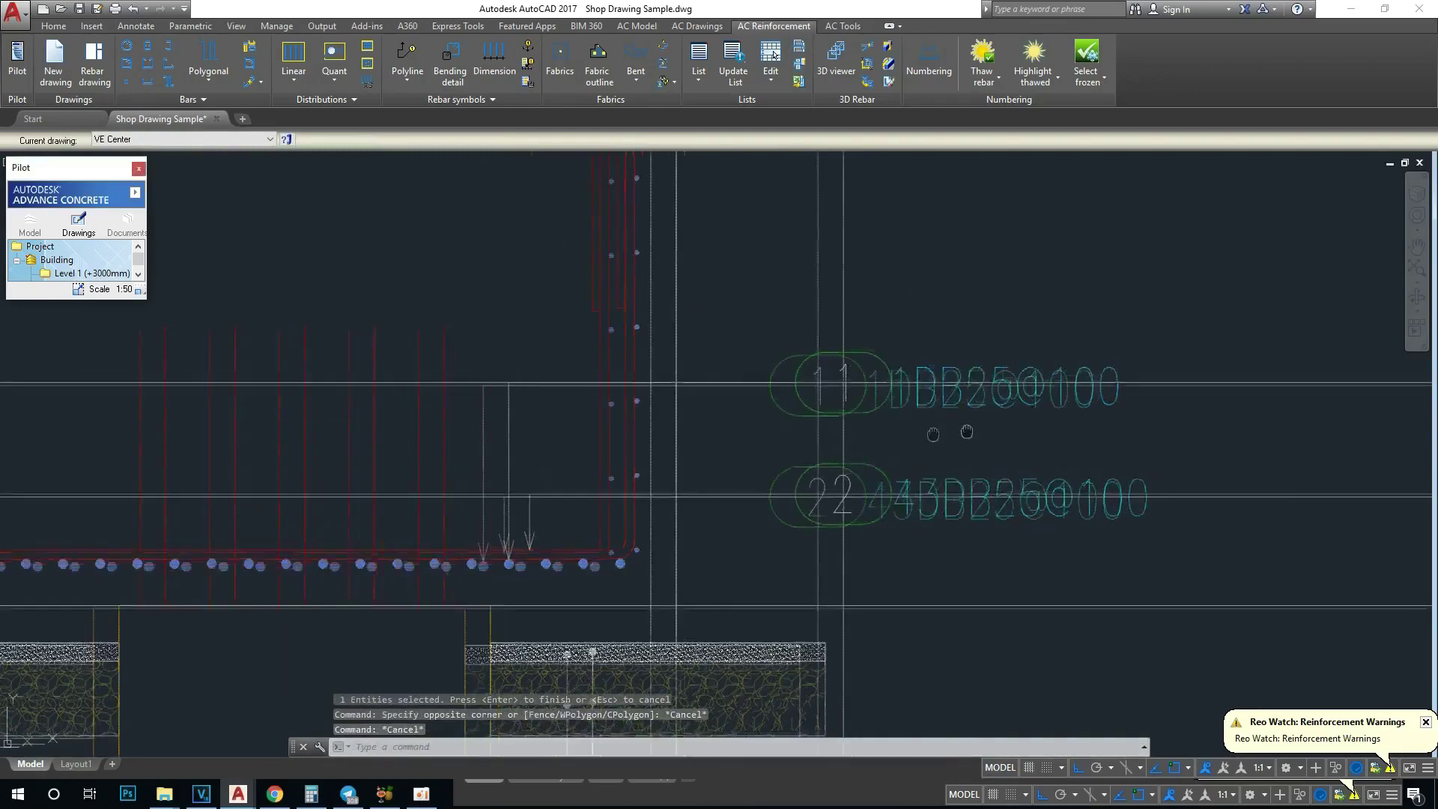
pyautogui.moveTo(964, 432); pyautogui.dragTo(790, 434, button='middle')
pyautogui.scroll(-1, 745, 407)
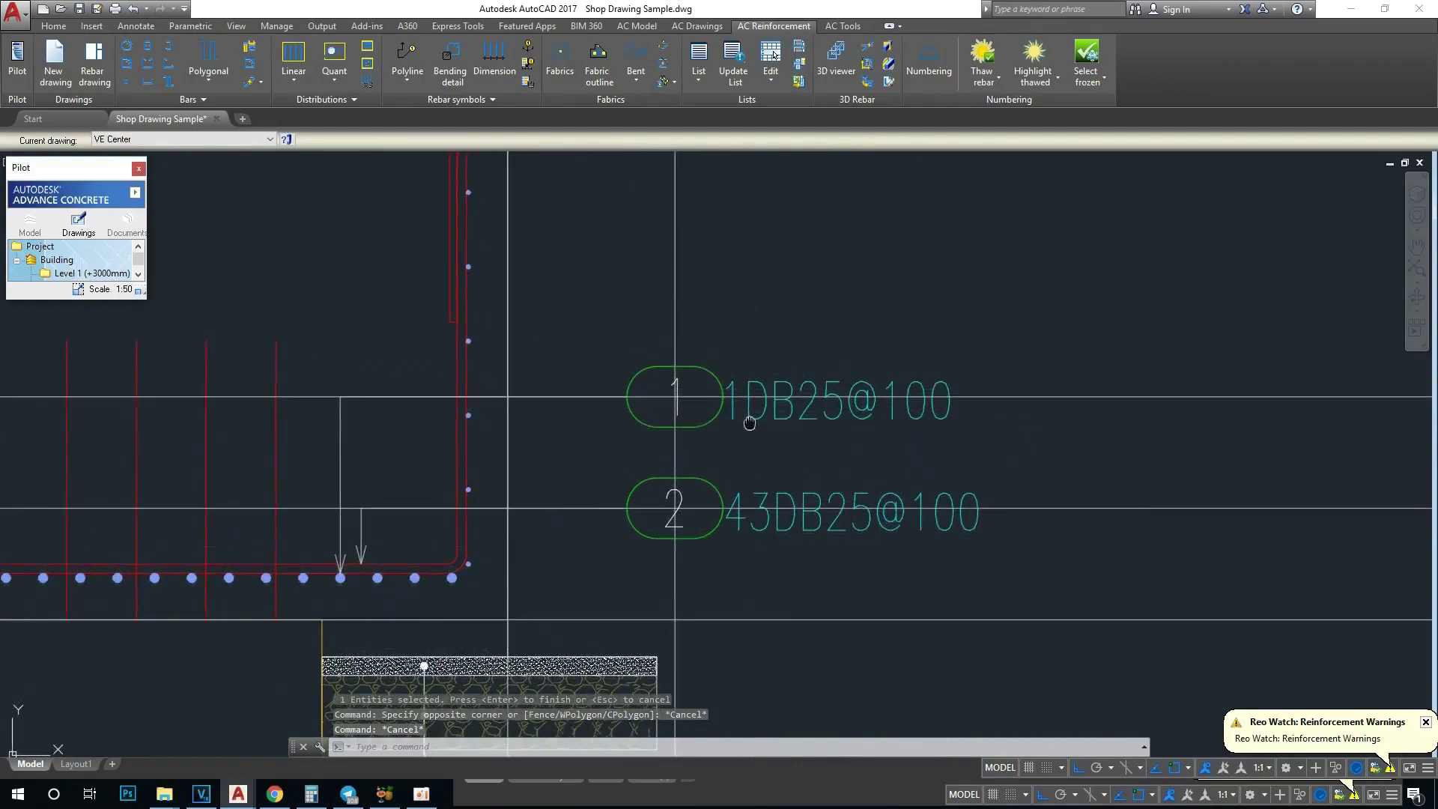
pyautogui.scroll(-2, 745, 408)
# Step: Start Match Properties to copy properties between the labels
pyautogui.press('Return')
pyautogui.scroll(-3, 751, 399)
pyautogui.scroll(2, 749, 405)
pyautogui.scroll(1, 712, 285)
pyautogui.scroll(2, 659, 353)
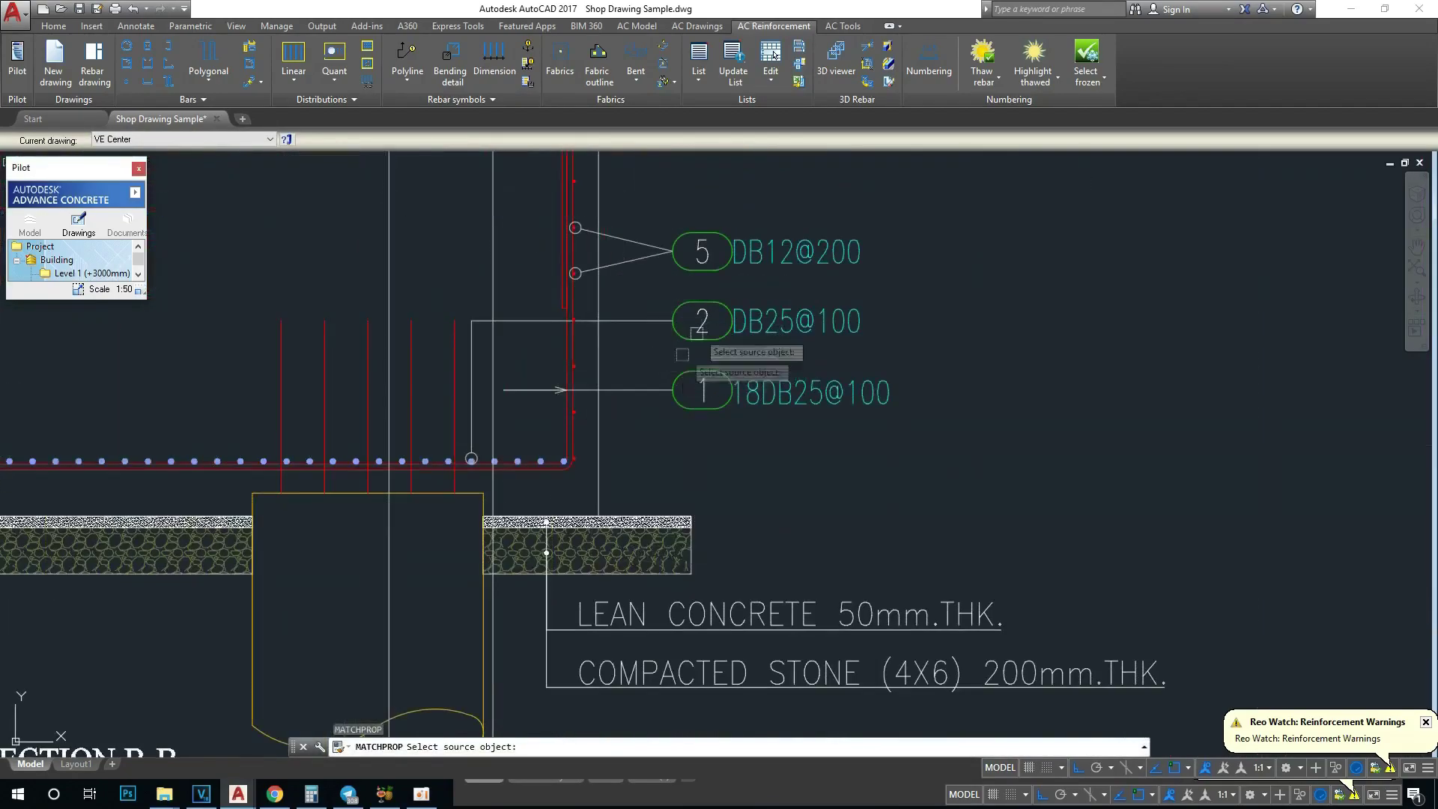
# Step: Pick label 2 as a property source, cancel, and undo the previous property match
pyautogui.scroll(-5, 683, 354)
pyautogui.scroll(5, 699, 407)
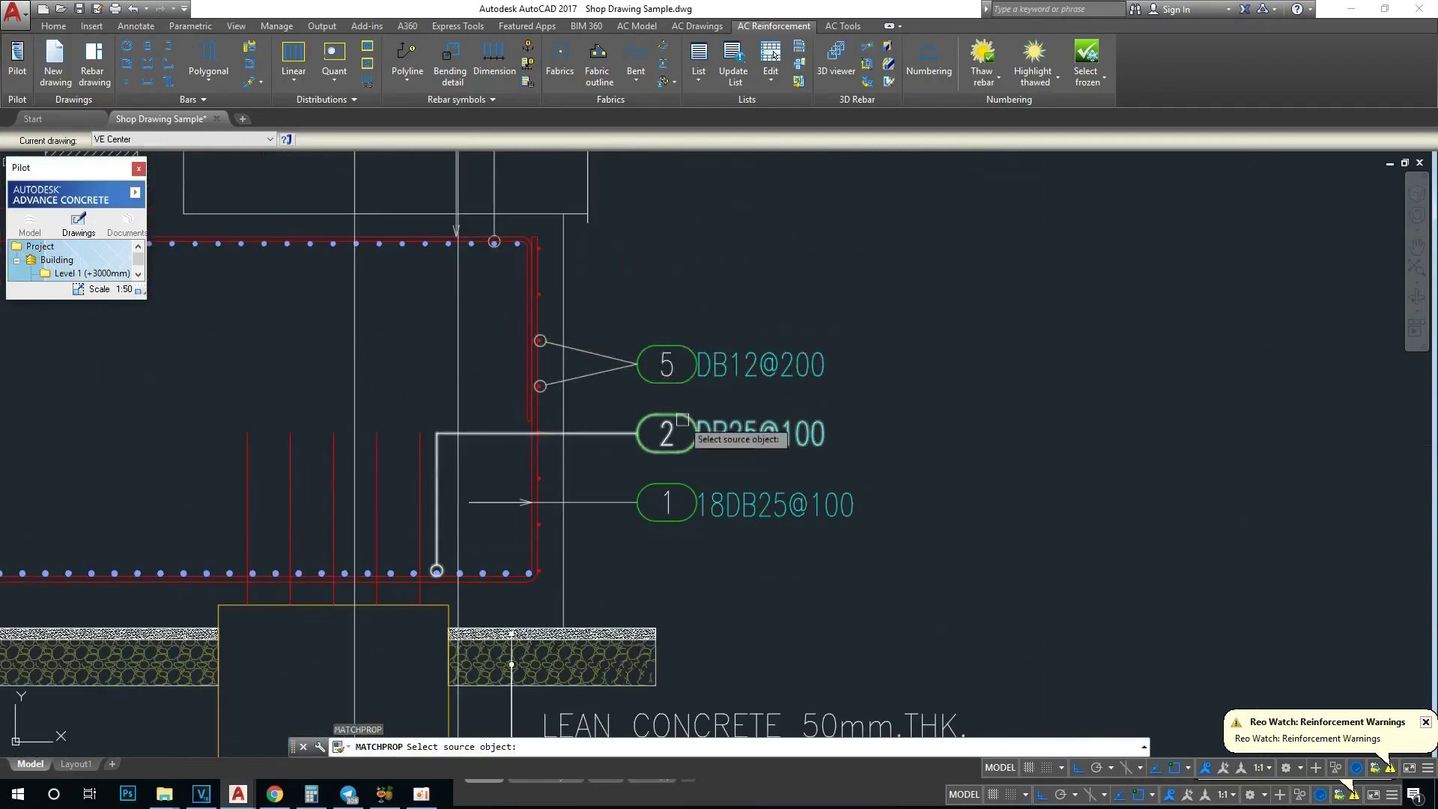
pyautogui.click(681, 420)
pyautogui.scroll(-2, 690, 404)
pyautogui.scroll(-3, 674, 419)
pyautogui.scroll(3, 637, 450)
pyautogui.scroll(2, 583, 479)
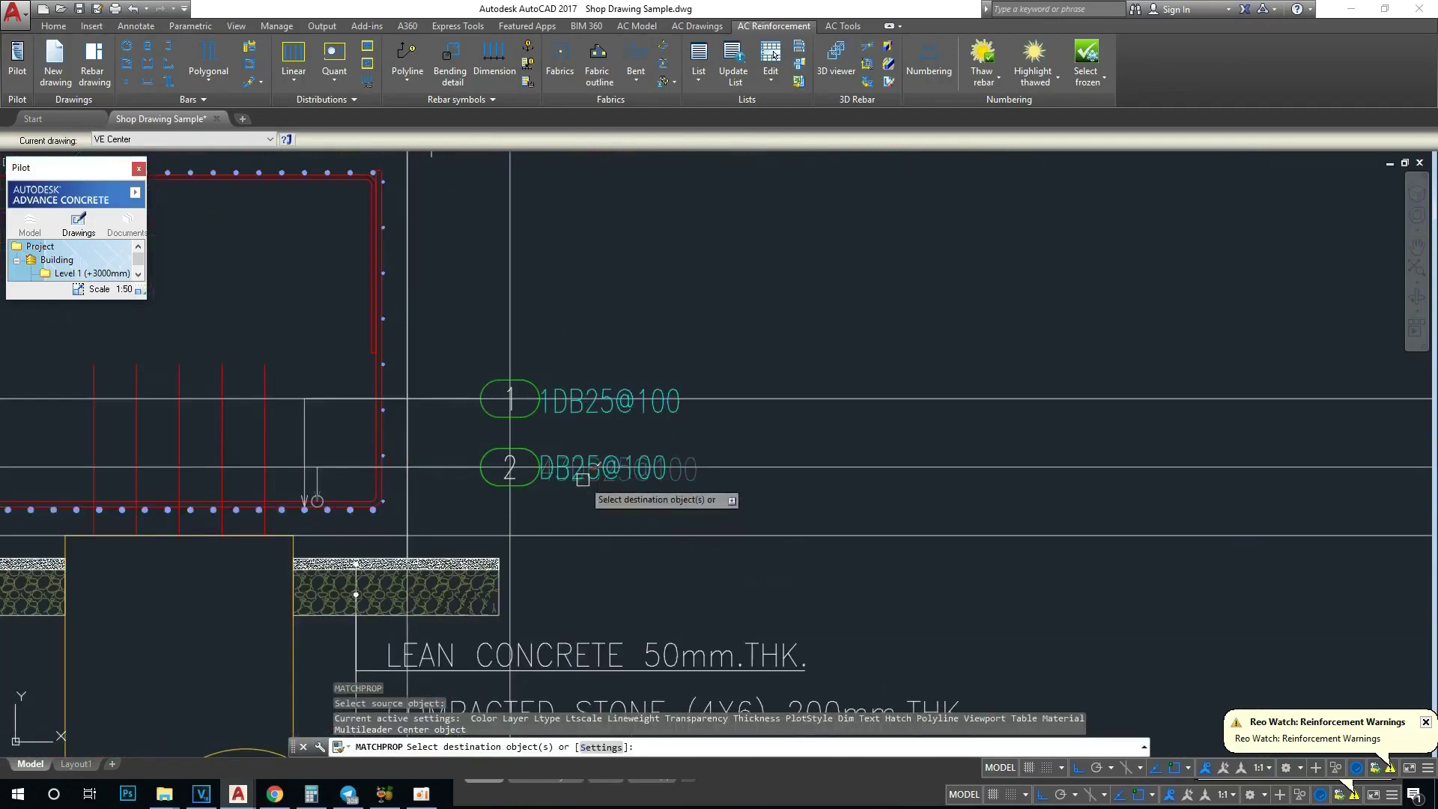
pyautogui.press('Escape')
pyautogui.press('Escape')
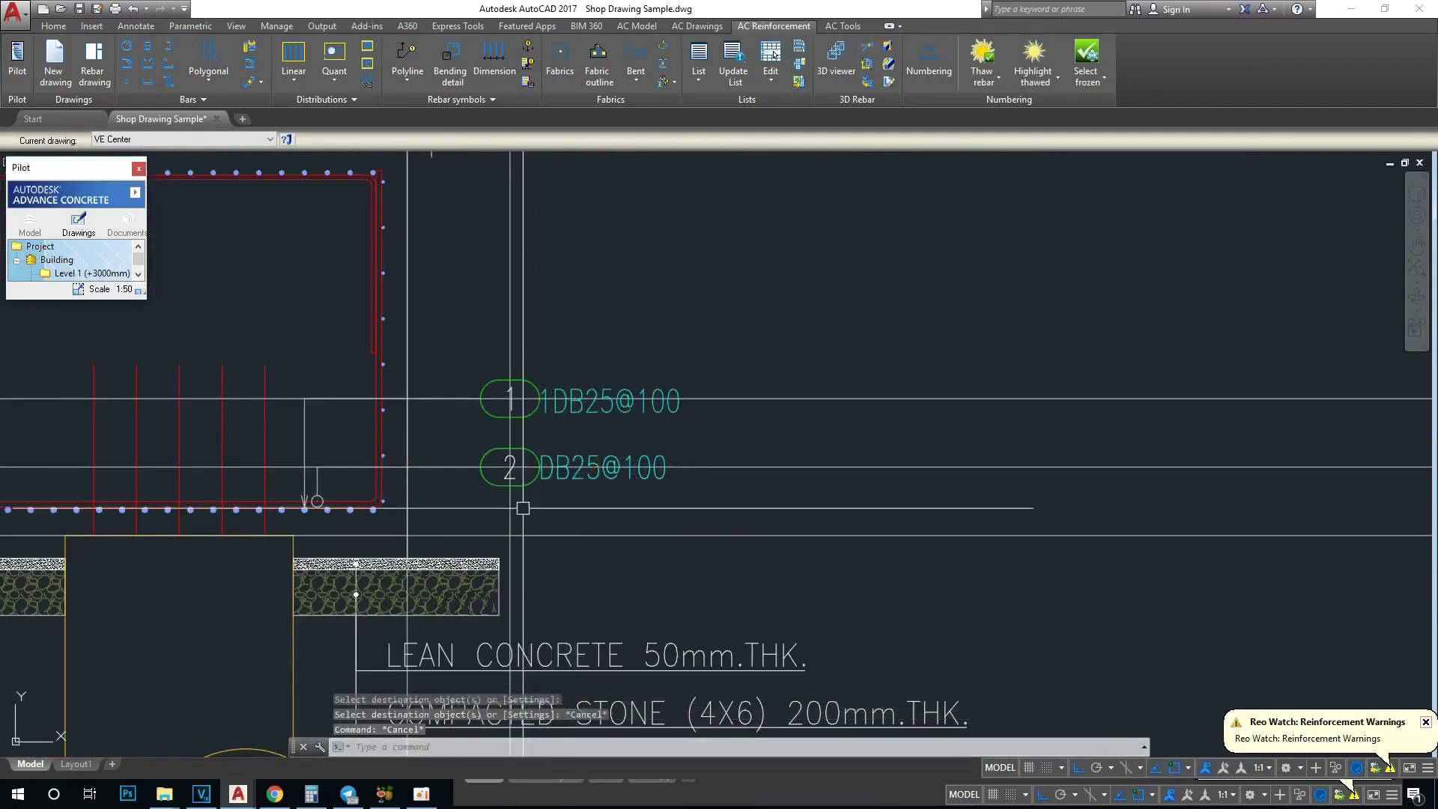
pyautogui.press('Return')
# Step: Match properties using Section B-B's label 2 as the source
pyautogui.moveTo(627, 509); pyautogui.dragTo(815, 517, button='middle')
pyautogui.scroll(2, 824, 464)
pyautogui.moveTo(826, 463)
pyautogui.mouseDown(button='middle')
pyautogui.moveTo(697, 466)
pyautogui.moveTo(678, 349)
pyautogui.mouseUp(button='middle')
pyautogui.scroll(-3, 697, 466)
pyautogui.scroll(3, 678, 349)
pyautogui.click(638, 325)
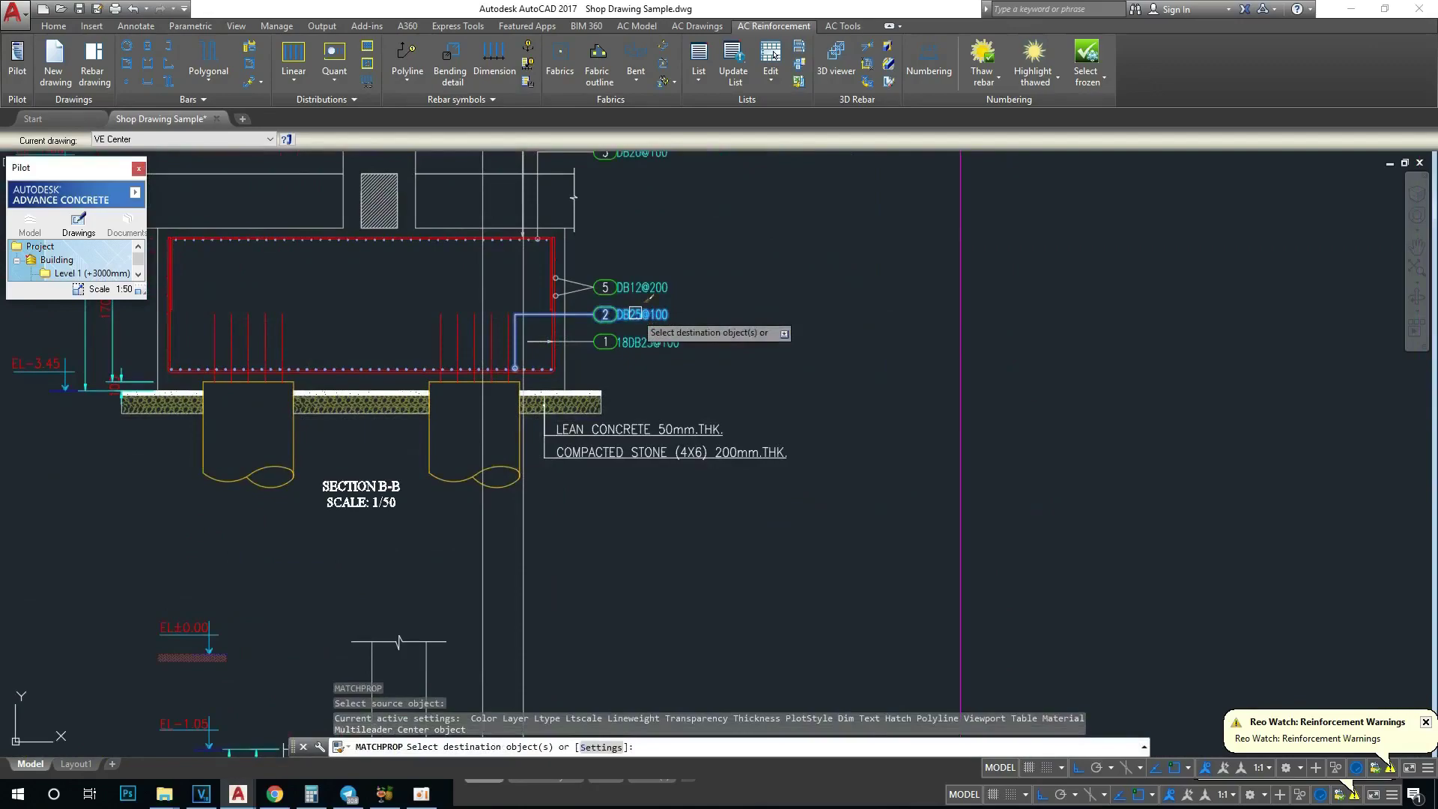
pyautogui.scroll(-3, 637, 337)
pyautogui.scroll(3, 626, 495)
pyautogui.scroll(1, 565, 241)
pyautogui.press('Escape')
pyautogui.press('Escape')
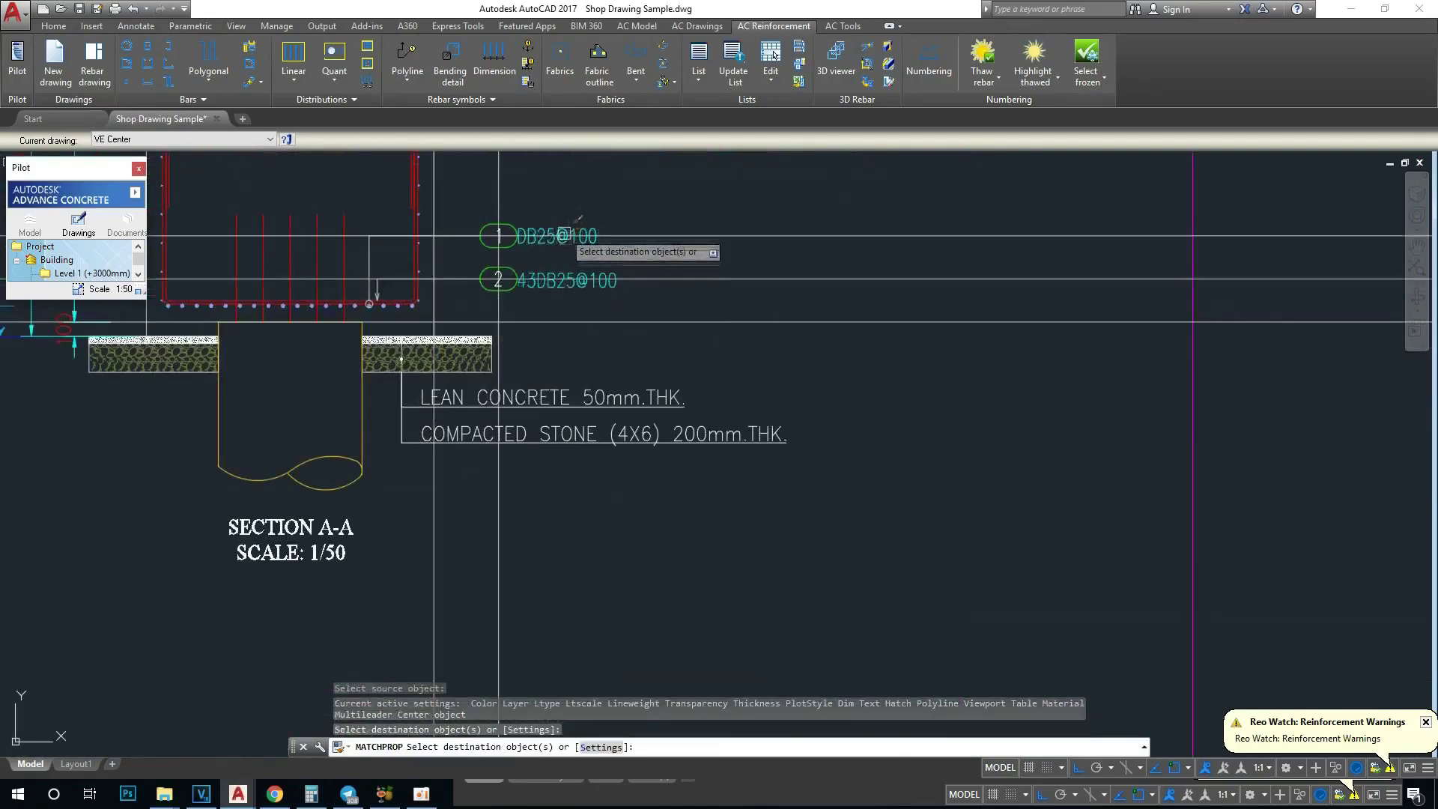
# Step: Bring labels 5, 2 and 1 into view and select the bar 1 label's leader
pyautogui.scroll(-1, 565, 241)
pyautogui.scroll(2, 616, 520)
pyautogui.scroll(-3, 596, 231)
pyautogui.scroll(3, 596, 231)
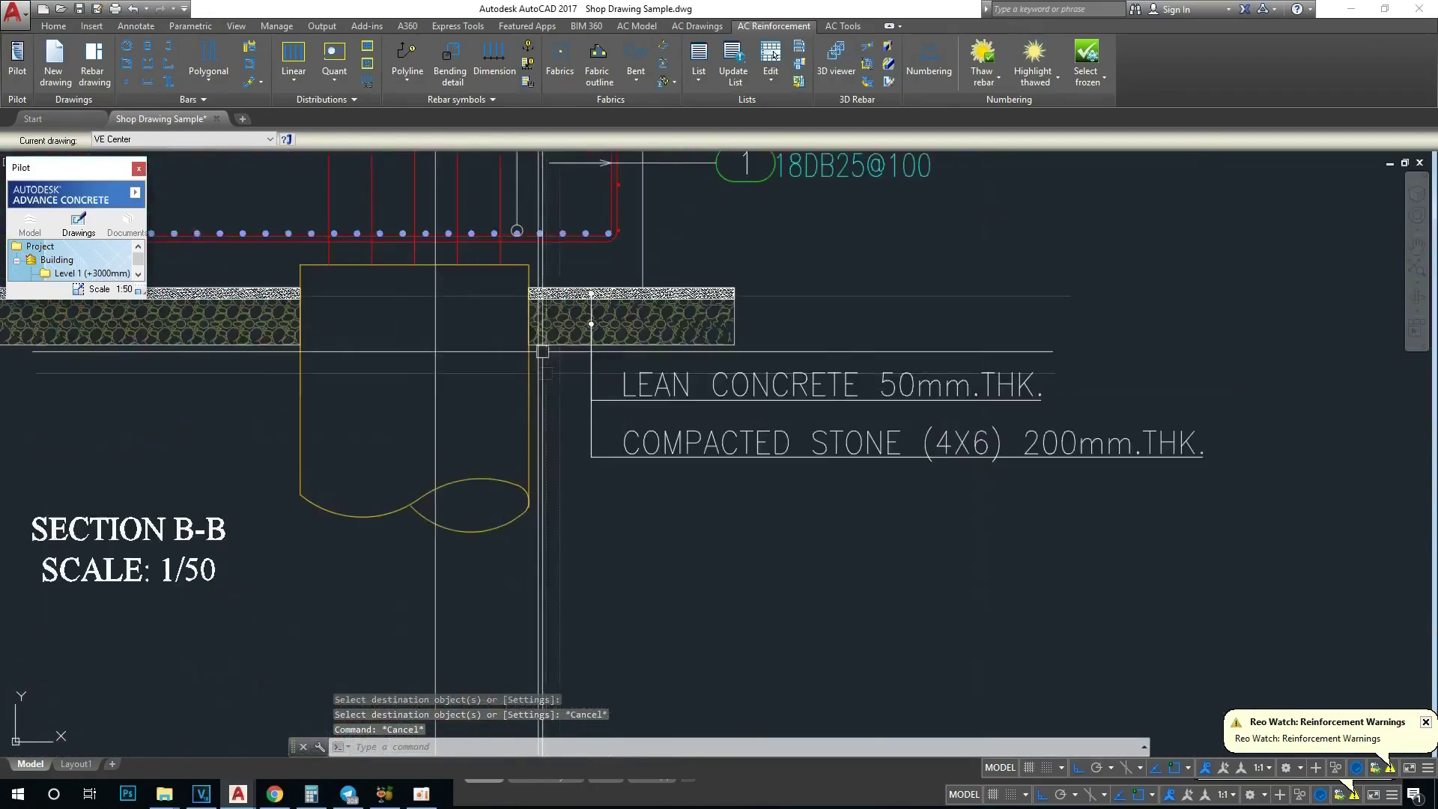
pyautogui.moveTo(645, 167); pyautogui.dragTo(669, 457, button='middle')
pyautogui.scroll(3, 611, 453)
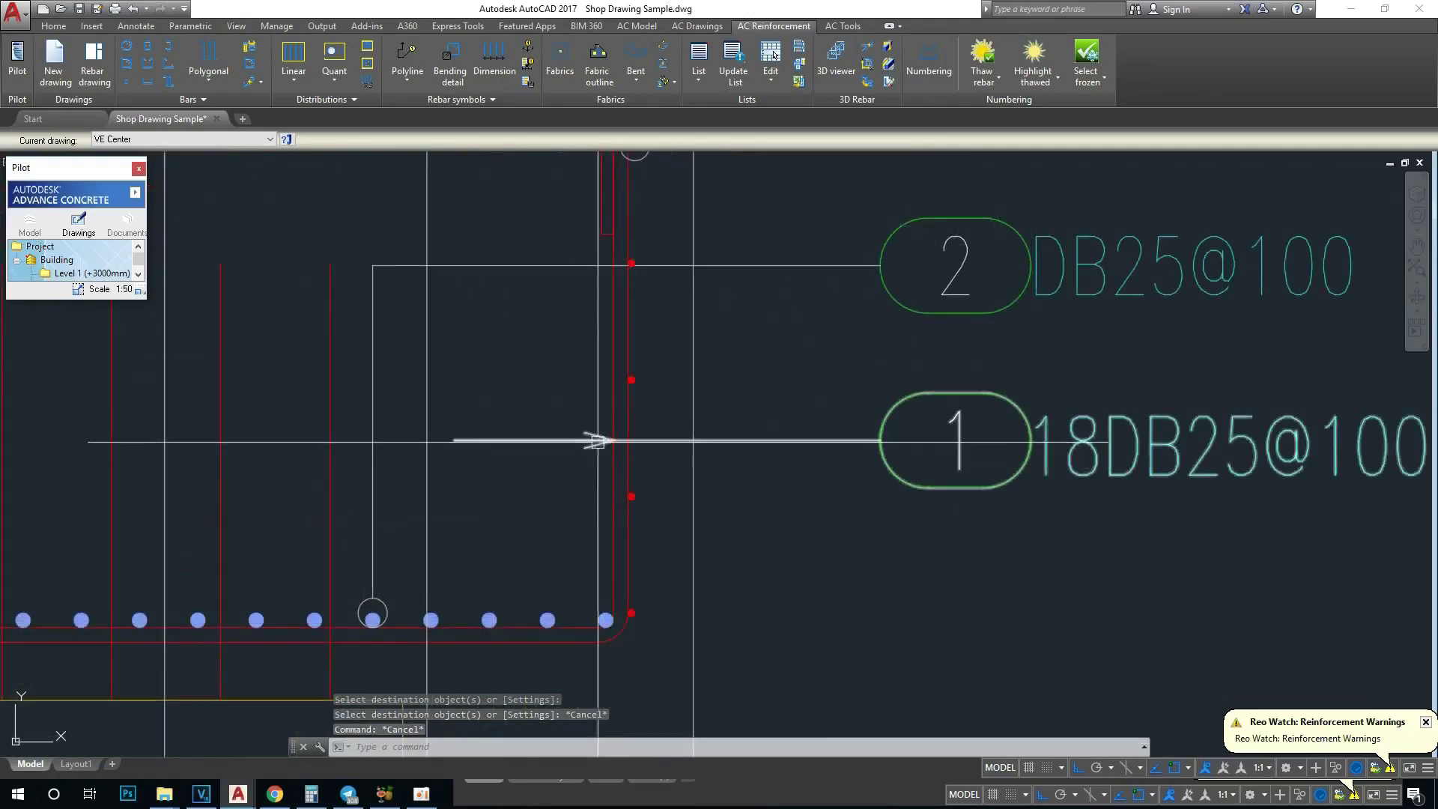
pyautogui.click(455, 439)
# Step: Try stretching label 1's leader and placing a construction line, then cancel both
pyautogui.moveTo(454, 439); pyautogui.dragTo(524, 372, button='middle')
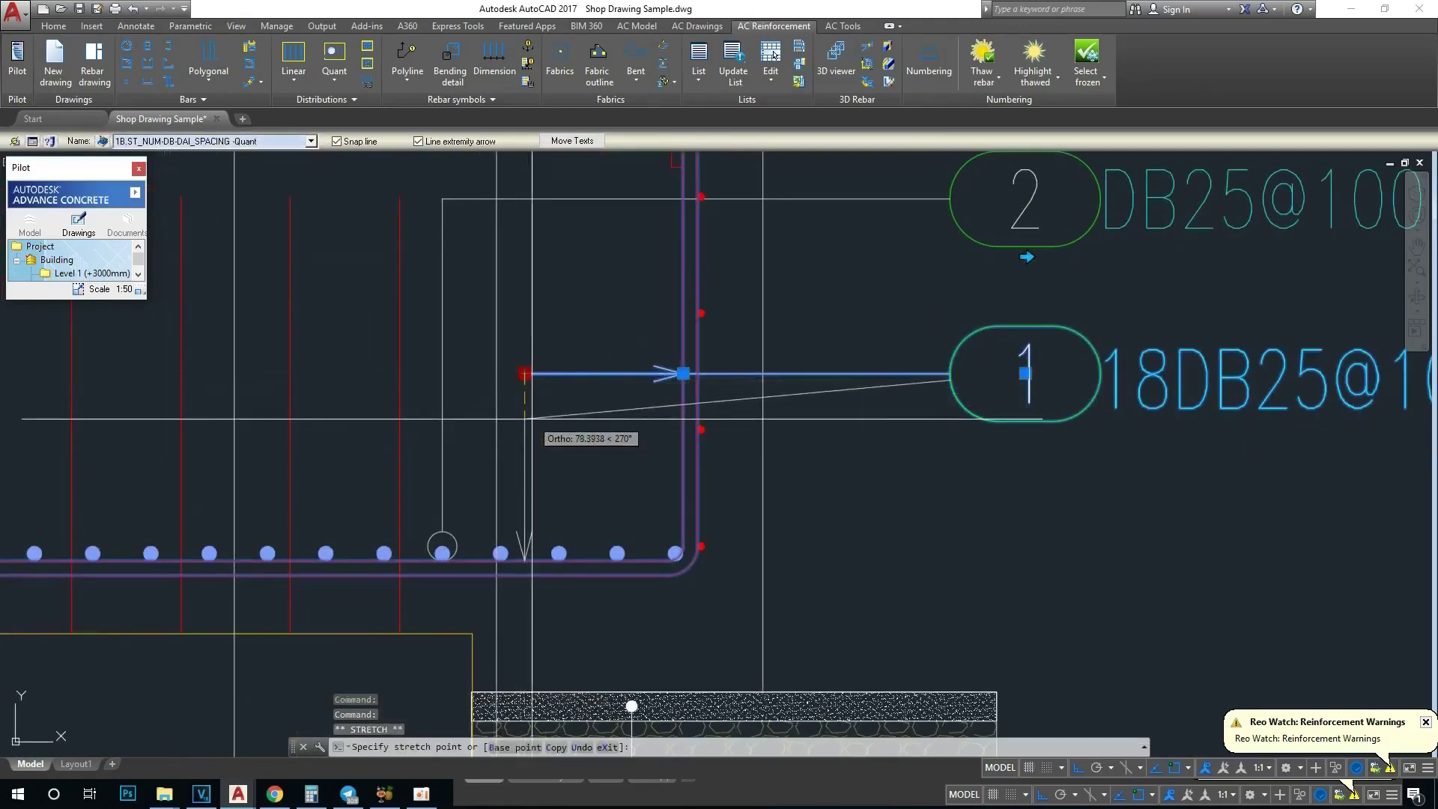
pyautogui.scroll(-2, 326, 426)
pyautogui.press('Escape')
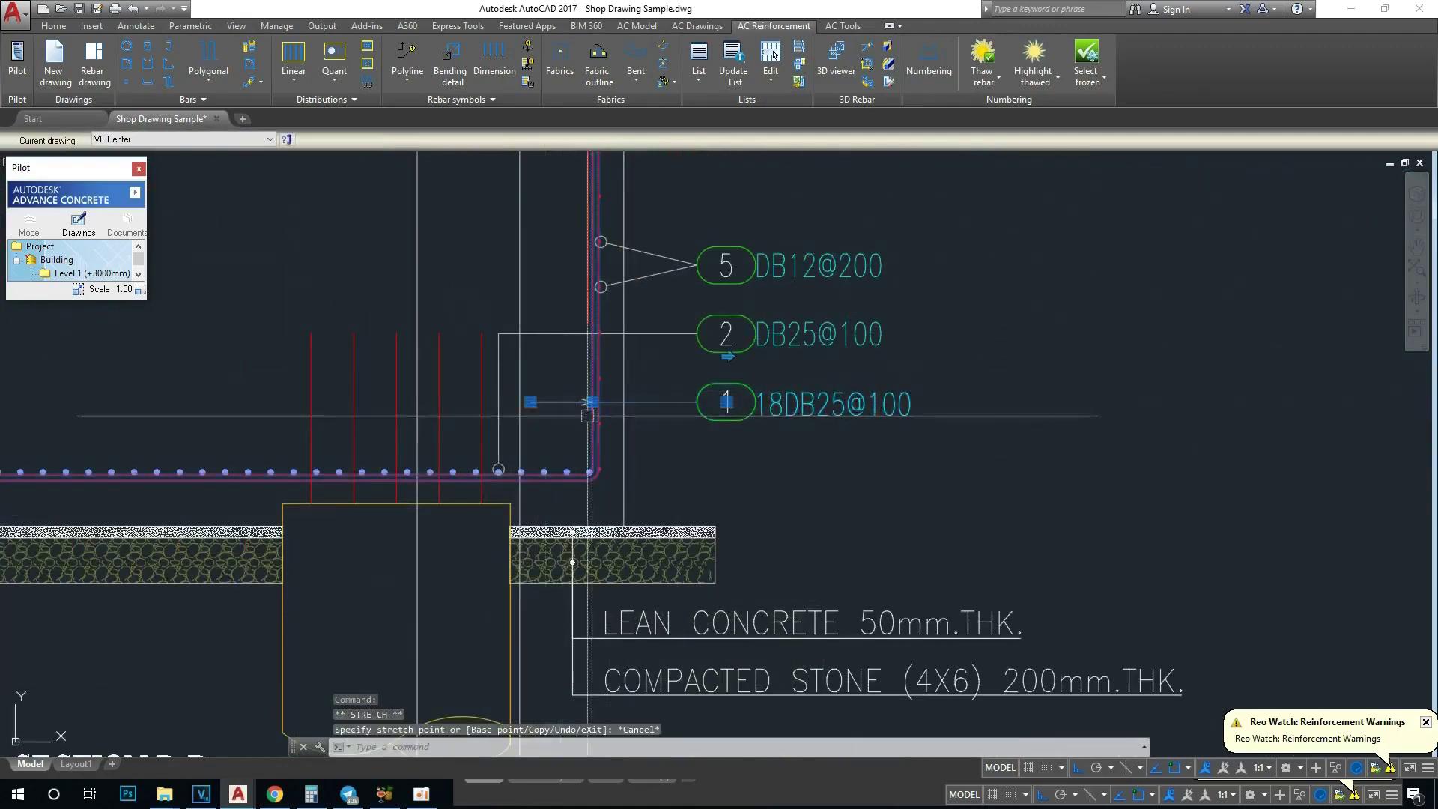
pyautogui.press('Escape')
pyautogui.scroll(-1, 719, 421)
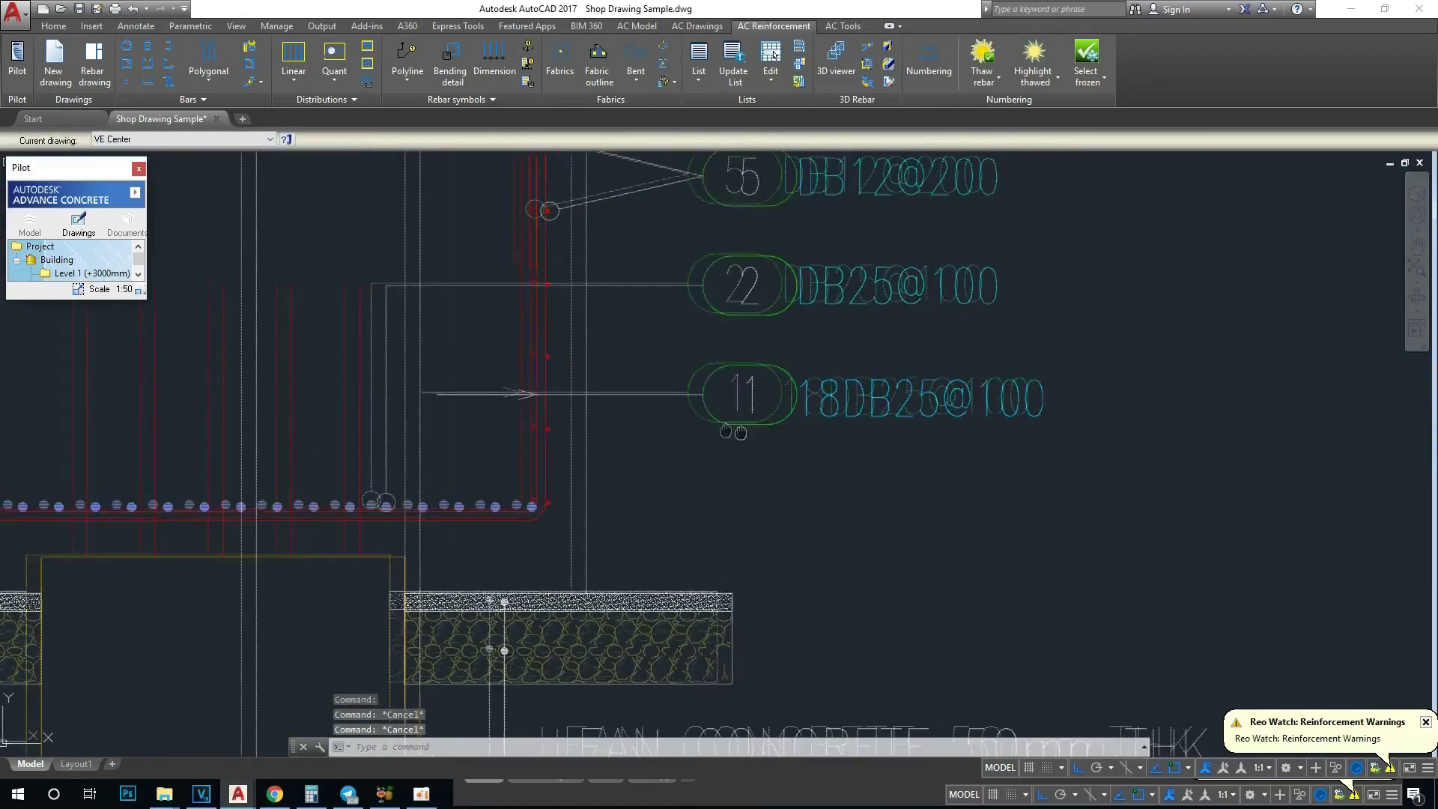
pyautogui.write('xl')
pyautogui.press('Return')
pyautogui.scroll(-3, 735, 385)
pyautogui.click(735, 384)
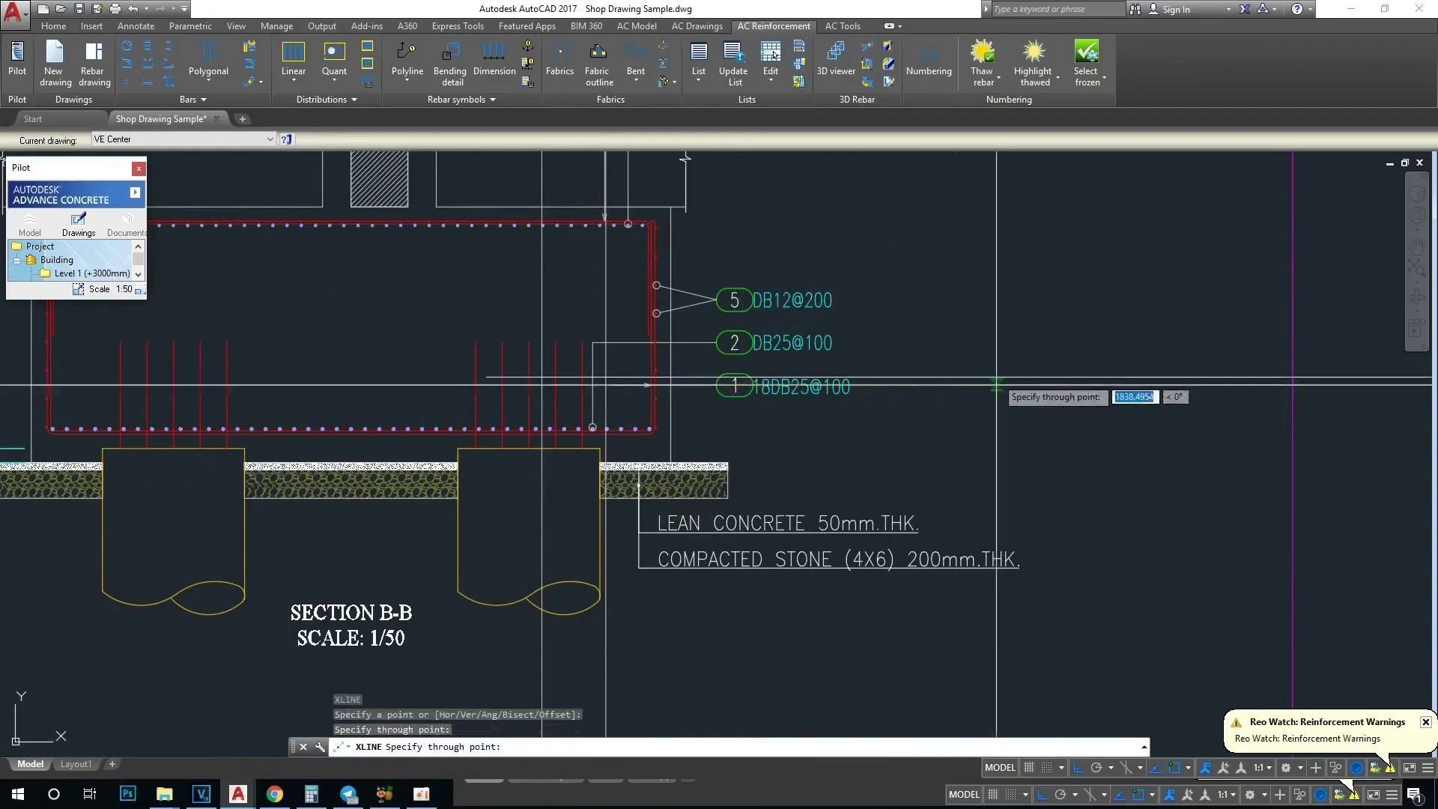
pyautogui.press('Escape')
pyautogui.scroll(3, 735, 384)
# Step: Erase the old 18DB25@100 label and place a new one on the bottom bars
pyautogui.click(744, 385)
pyautogui.write('e')
pyautogui.press('Return')
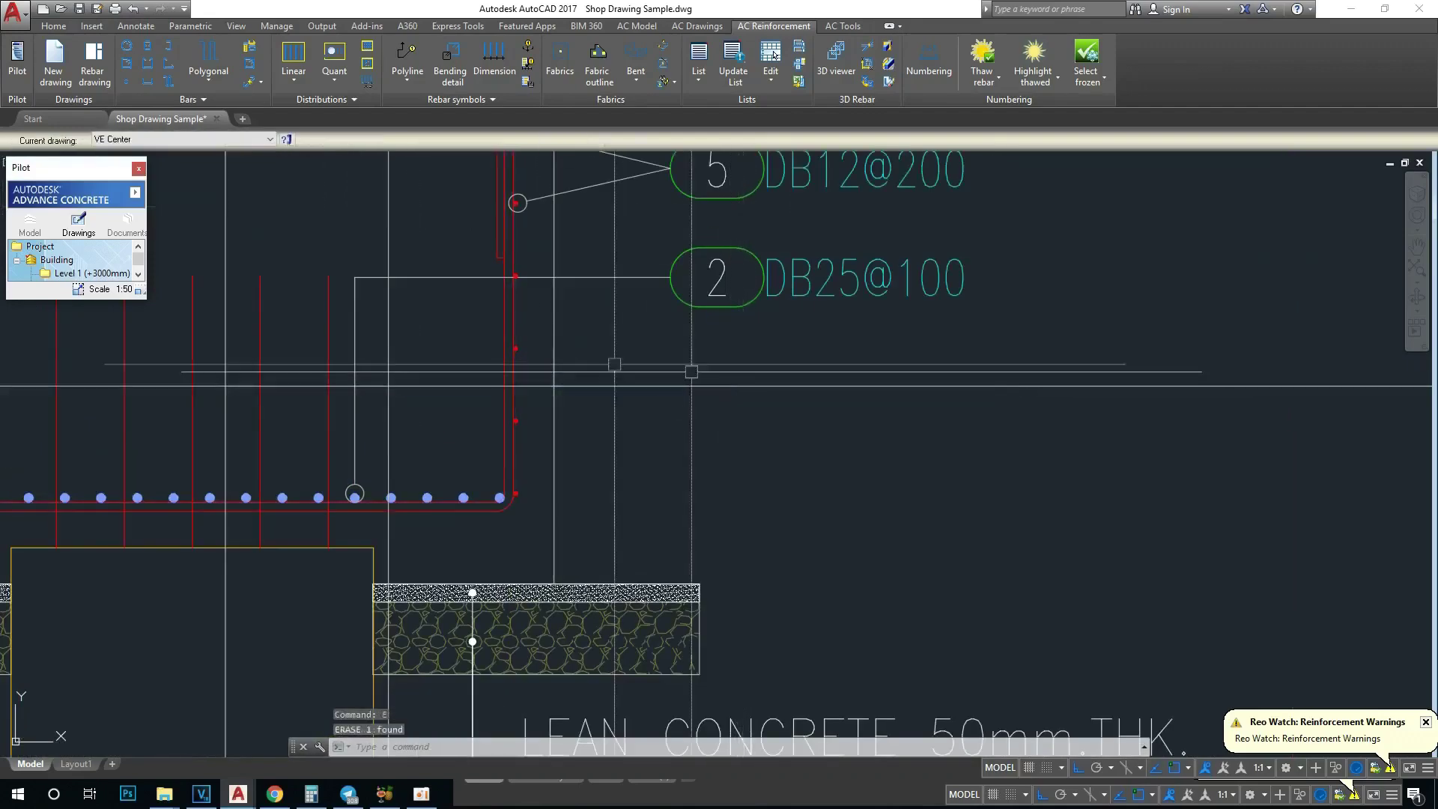
pyautogui.click(407, 504)
pyautogui.scroll(4, 419, 461)
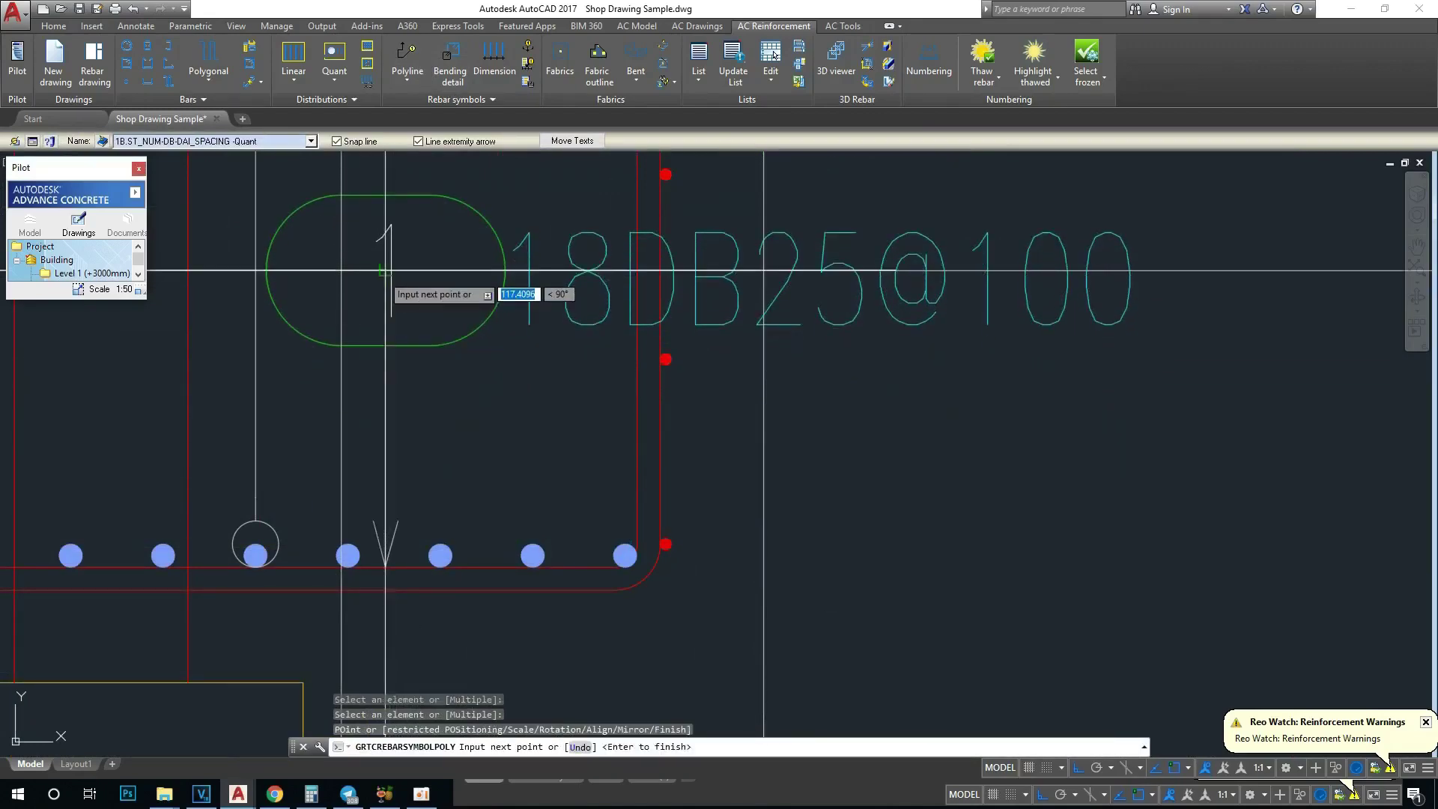
pyautogui.click(428, 298)
pyautogui.scroll(-4, 428, 297)
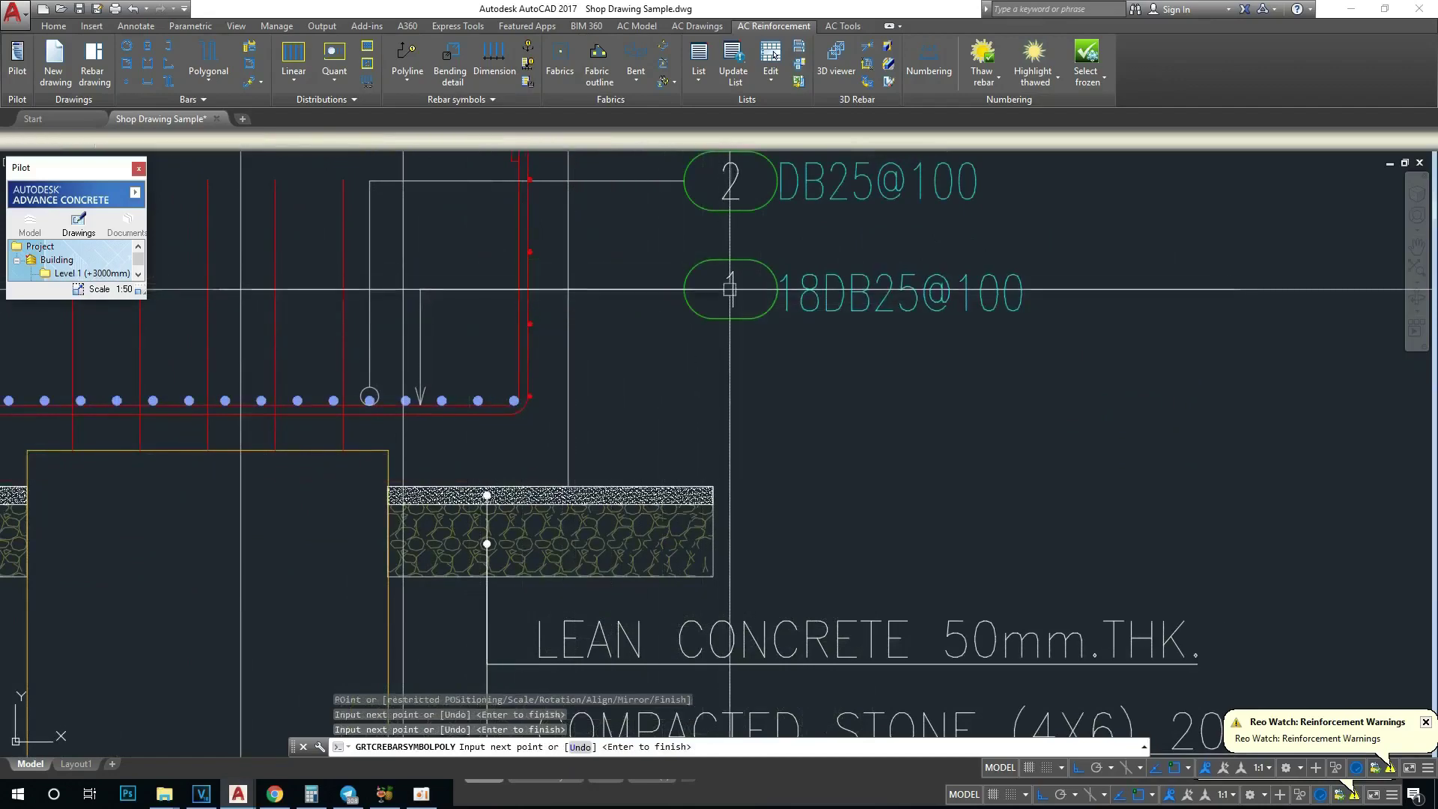
pyautogui.scroll(-4, 419, 289)
pyautogui.press('Return')
# Step: Erase the duplicate 18DB25@100 label so only one remains
pyautogui.click(852, 304)
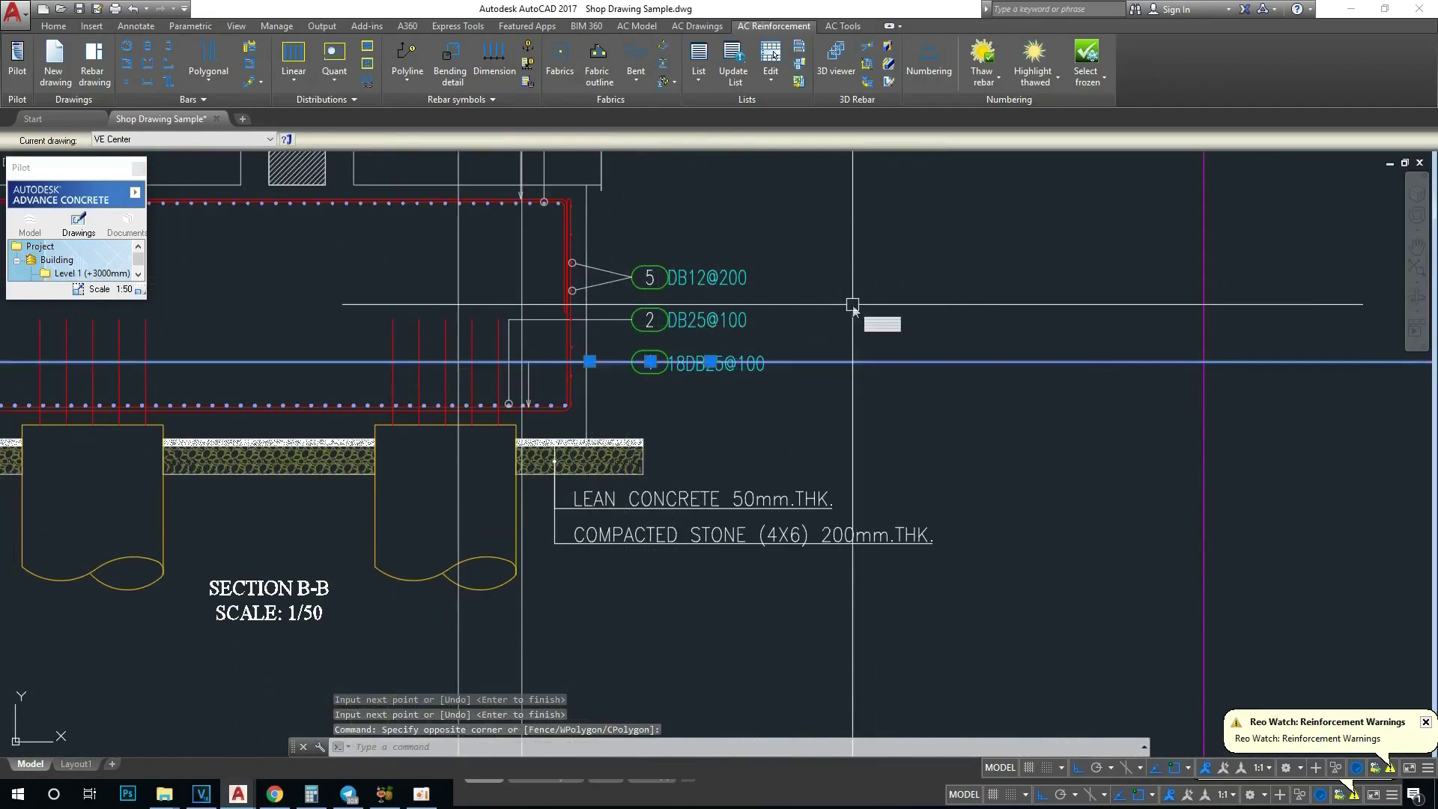
pyautogui.write('E')
pyautogui.press('Return')
pyautogui.scroll(-3, 594, 496)
pyautogui.scroll(3, 594, 496)
pyautogui.press('Escape')
pyautogui.press('Escape')
pyautogui.scroll(3, 529, 497)
pyautogui.scroll(-4, 524, 449)
pyautogui.scroll(2, 506, 320)
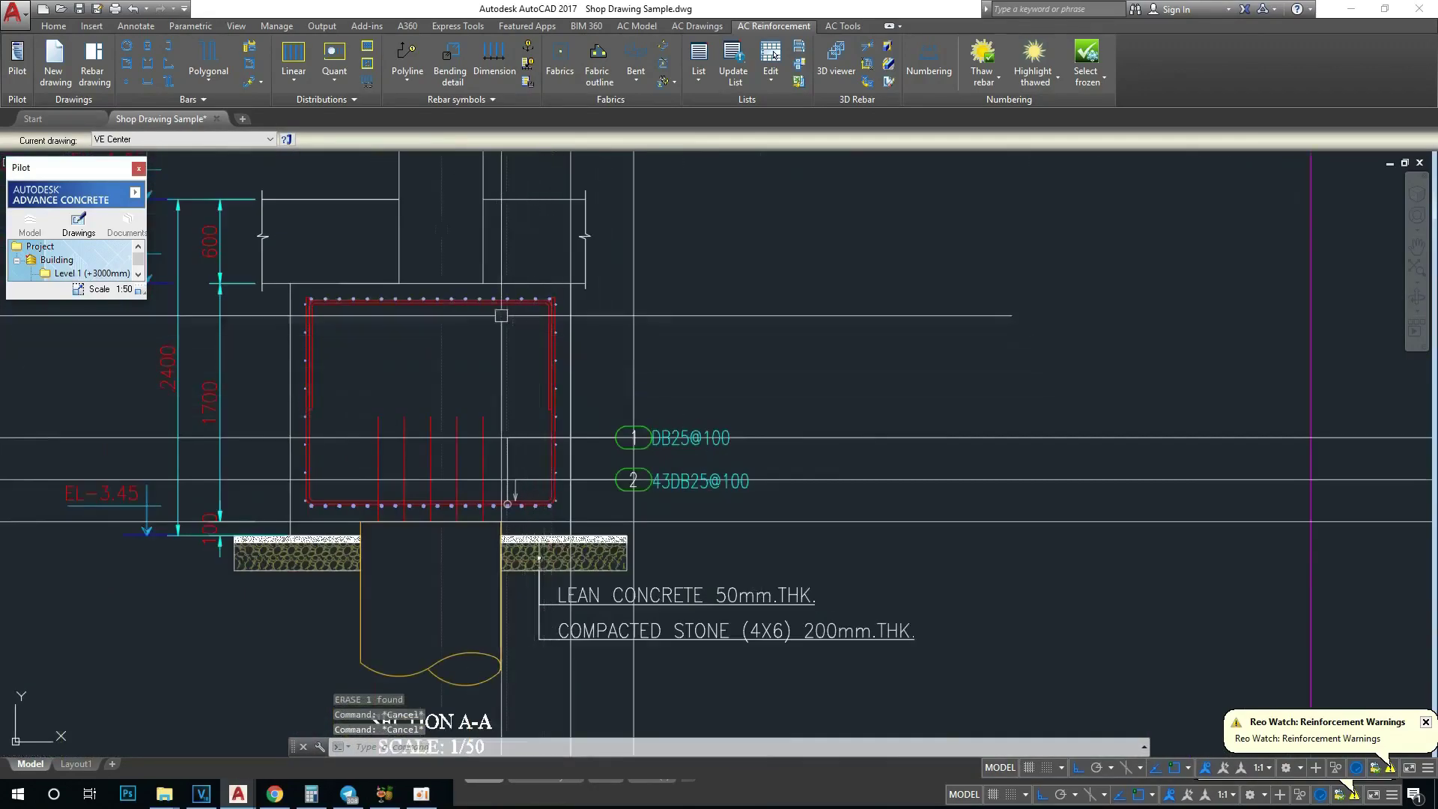
pyautogui.scroll(4, 589, 400)
pyautogui.scroll(2, 577, 411)
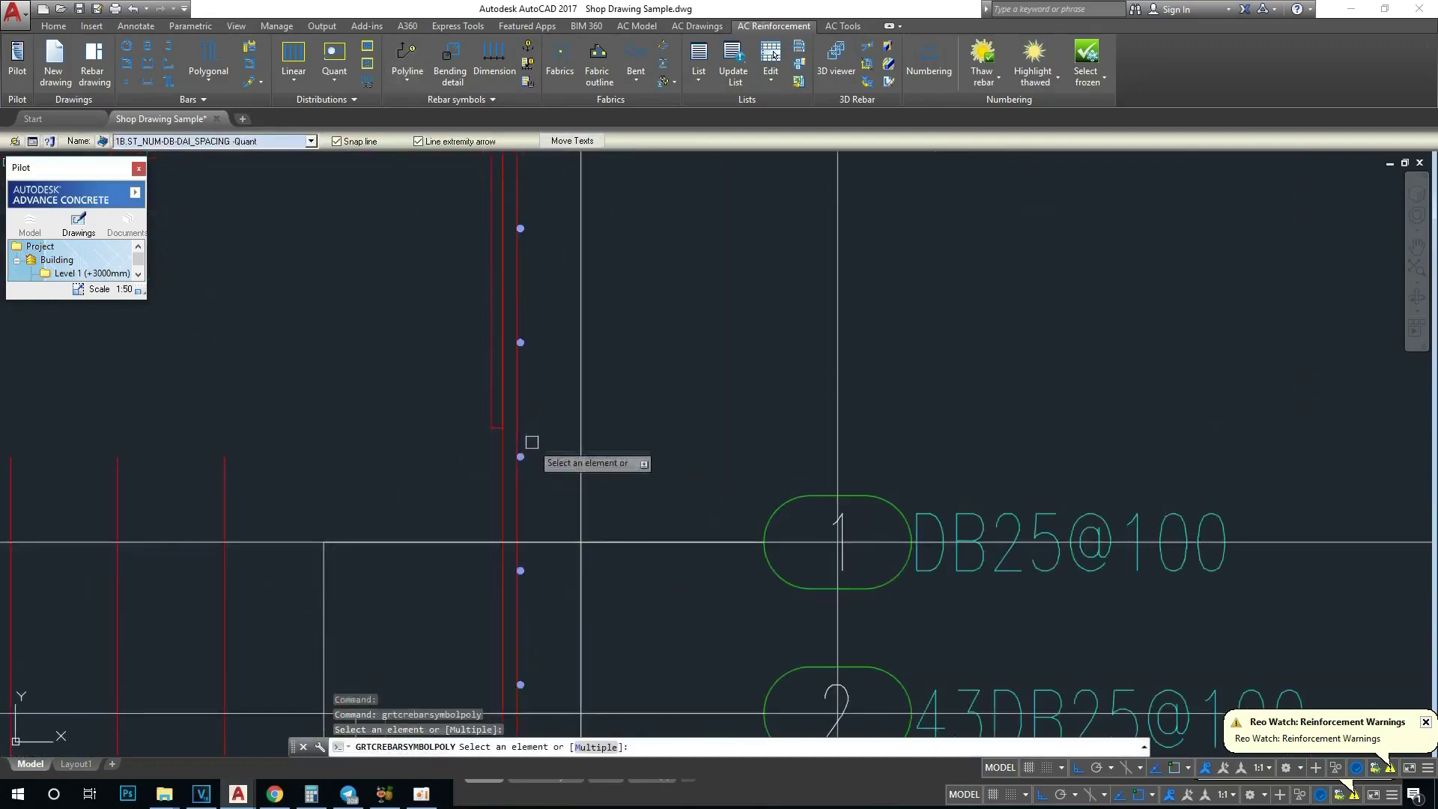
pyautogui.scroll(-4, 526, 457)
pyautogui.press('Escape')
pyautogui.scroll(-3, 632, 444)
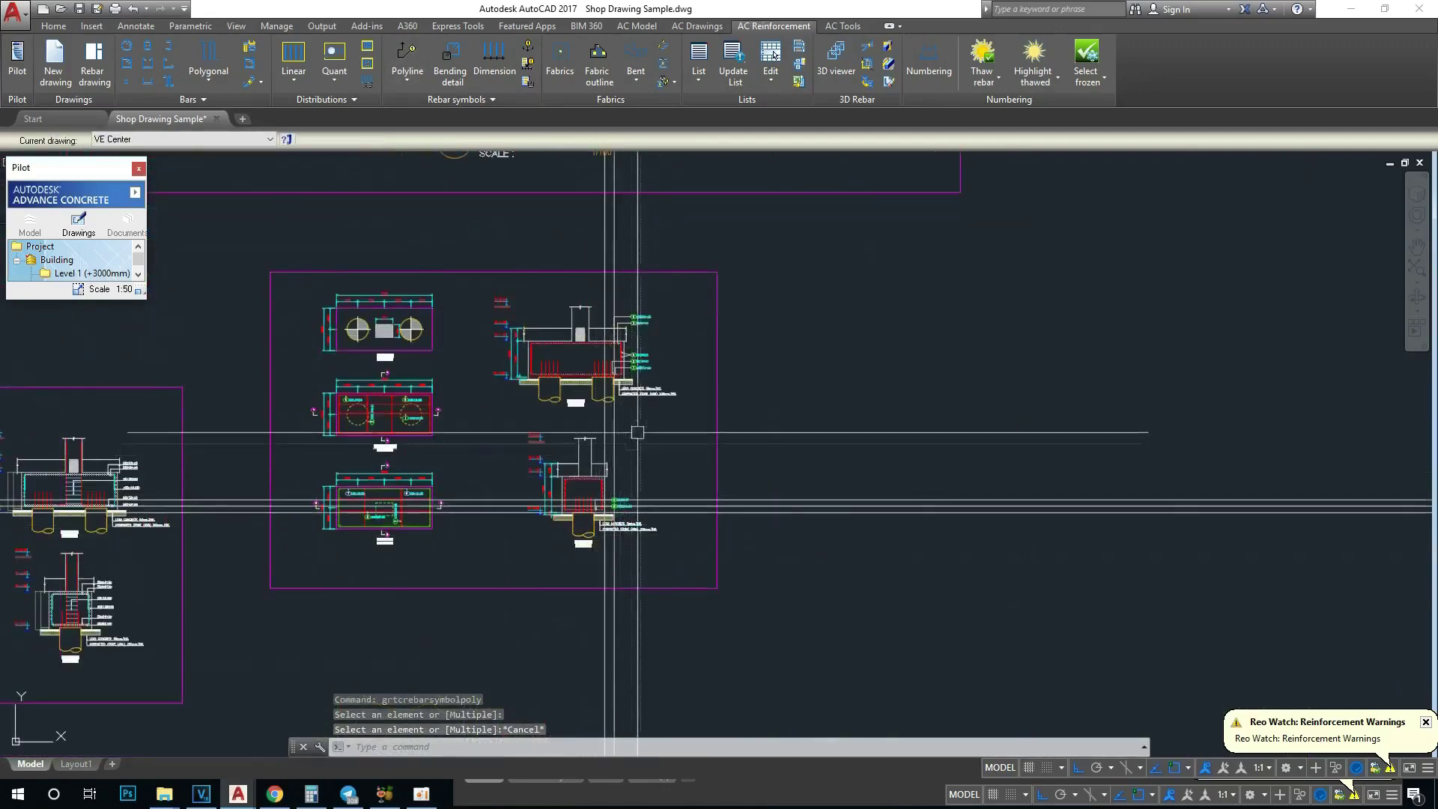
pyautogui.write('co')
pyautogui.press('Return')
pyautogui.scroll(7, 640, 352)
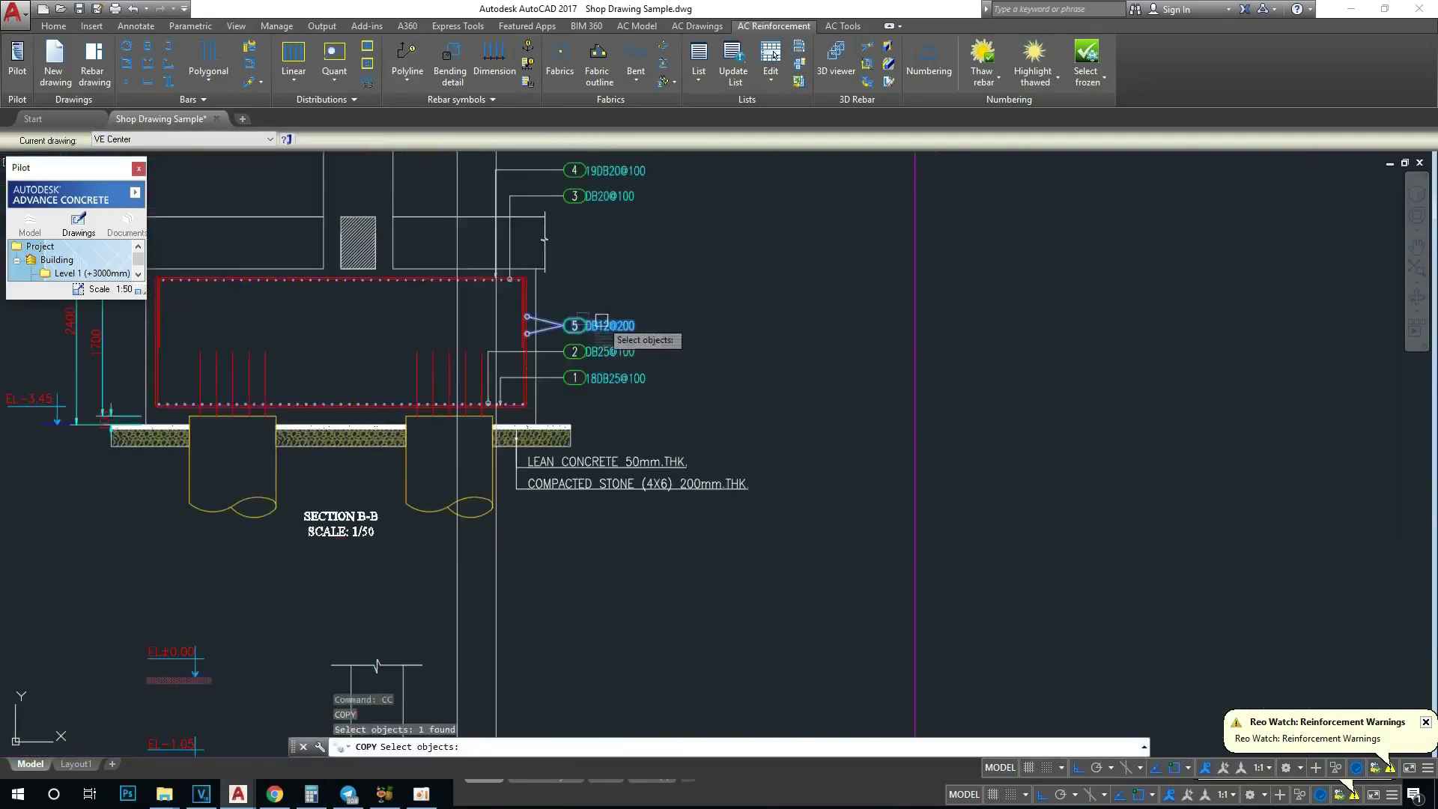
# Step: Copy the mark 5 DB12@200 label to above label 1 in Section A-A
pyautogui.scroll(4, 599, 322)
pyautogui.press('Return')
pyautogui.scroll(-2, 585, 384)
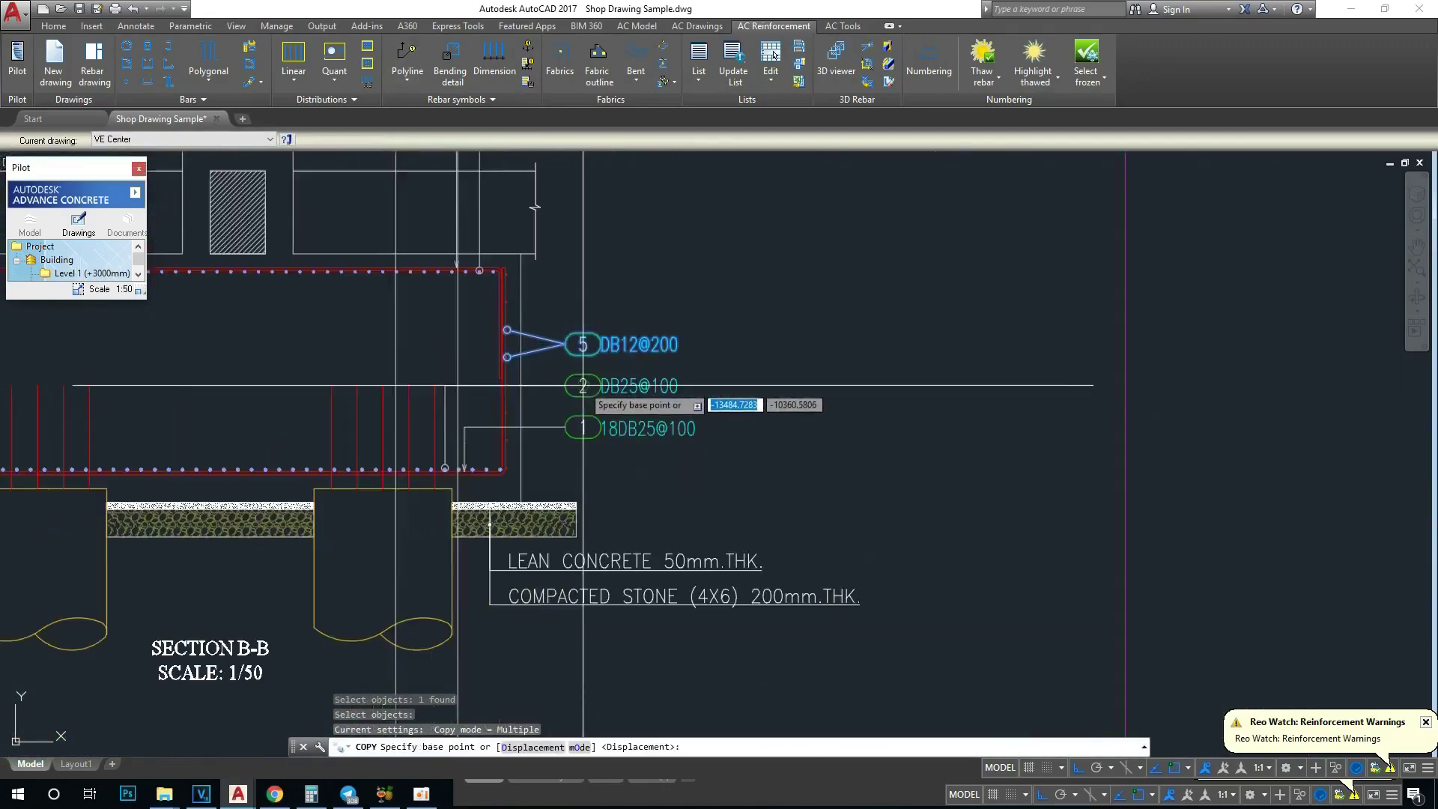
pyautogui.click(582, 384)
pyautogui.scroll(-3, 577, 449)
pyautogui.scroll(3, 573, 524)
pyautogui.scroll(2, 569, 581)
pyautogui.click(588, 460)
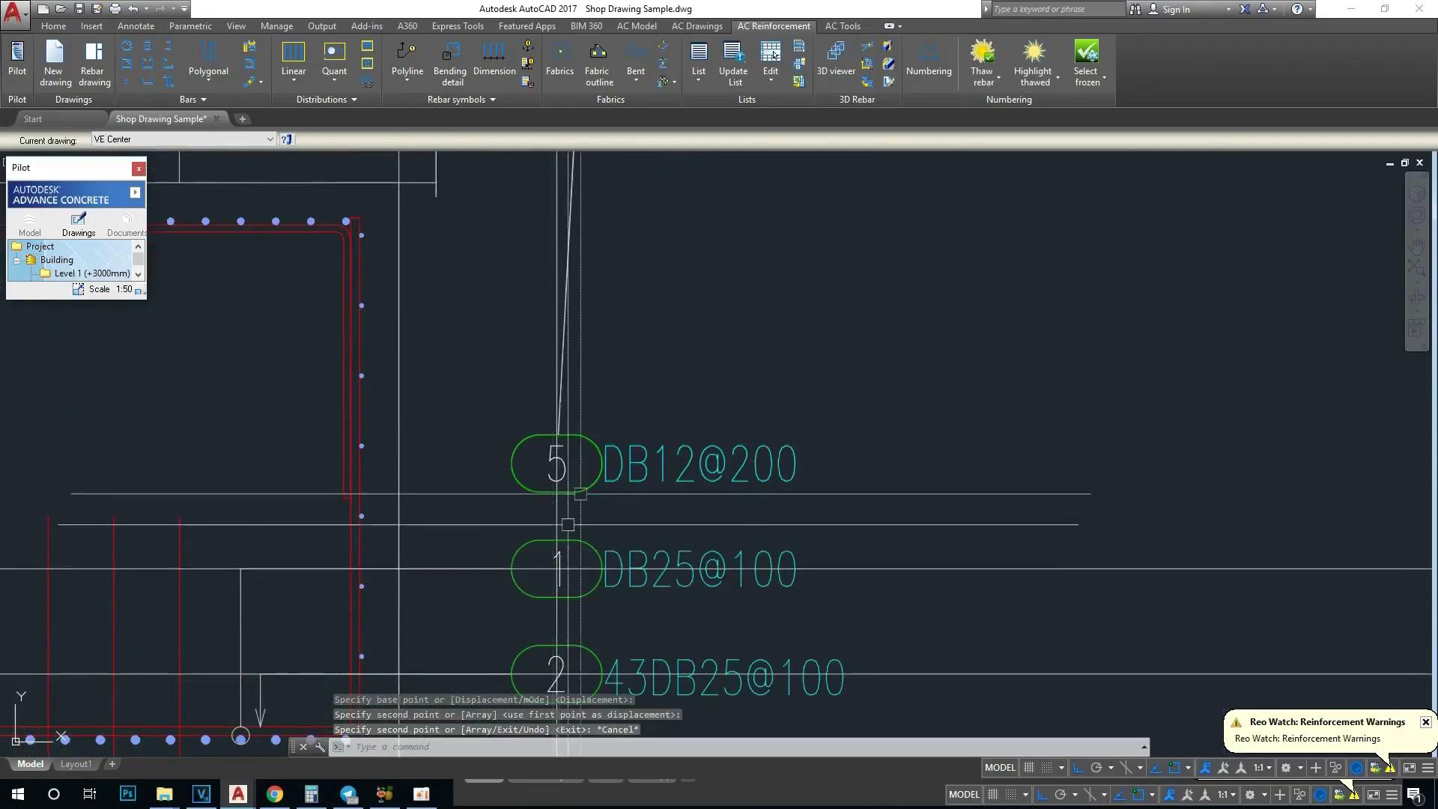
pyautogui.scroll(-5, 598, 453)
pyautogui.press('Escape')
pyautogui.scroll(2, 607, 413)
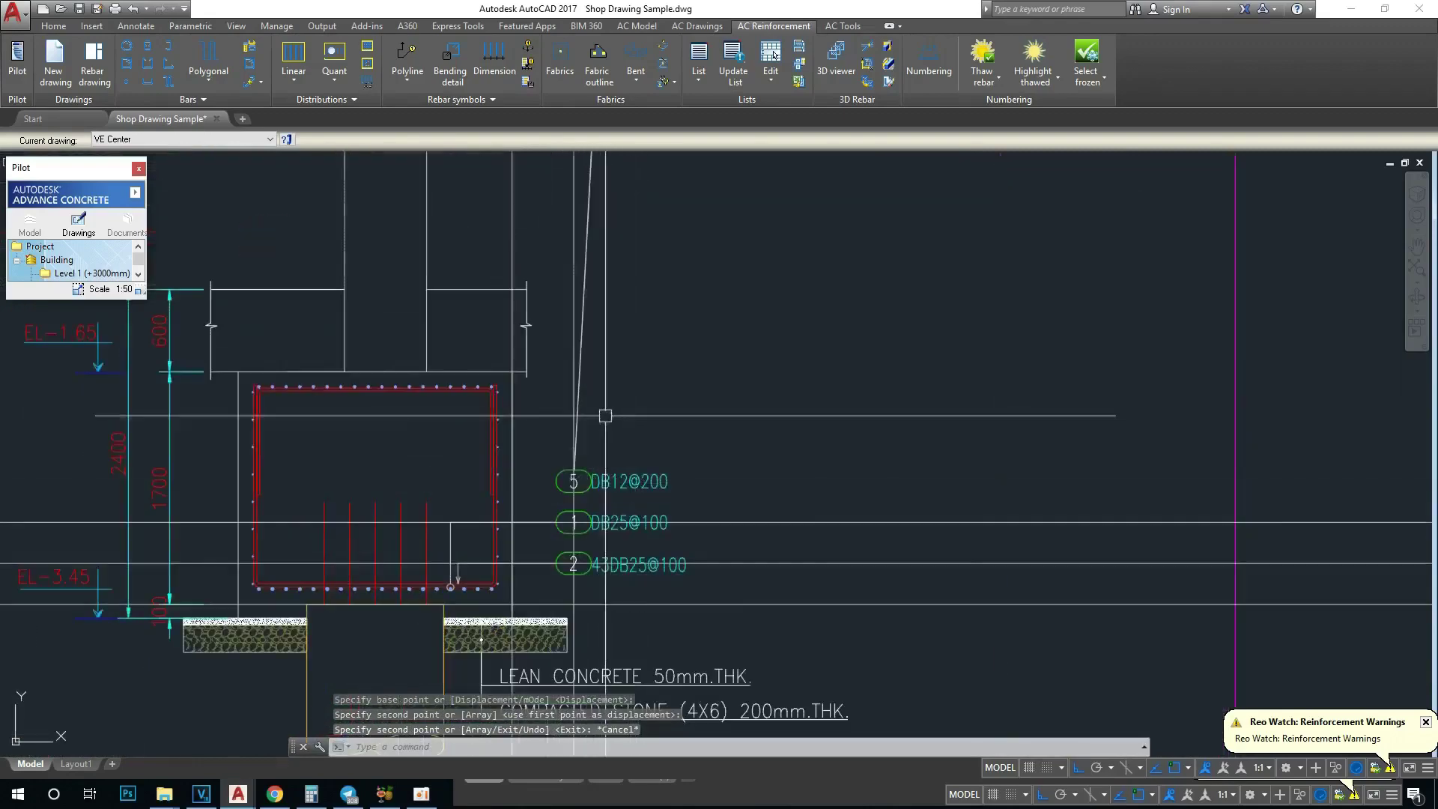
# Step: Retarget the copied mark 5 label to individual side bars instead of the whole distribution
pyautogui.rightClick(616, 481)
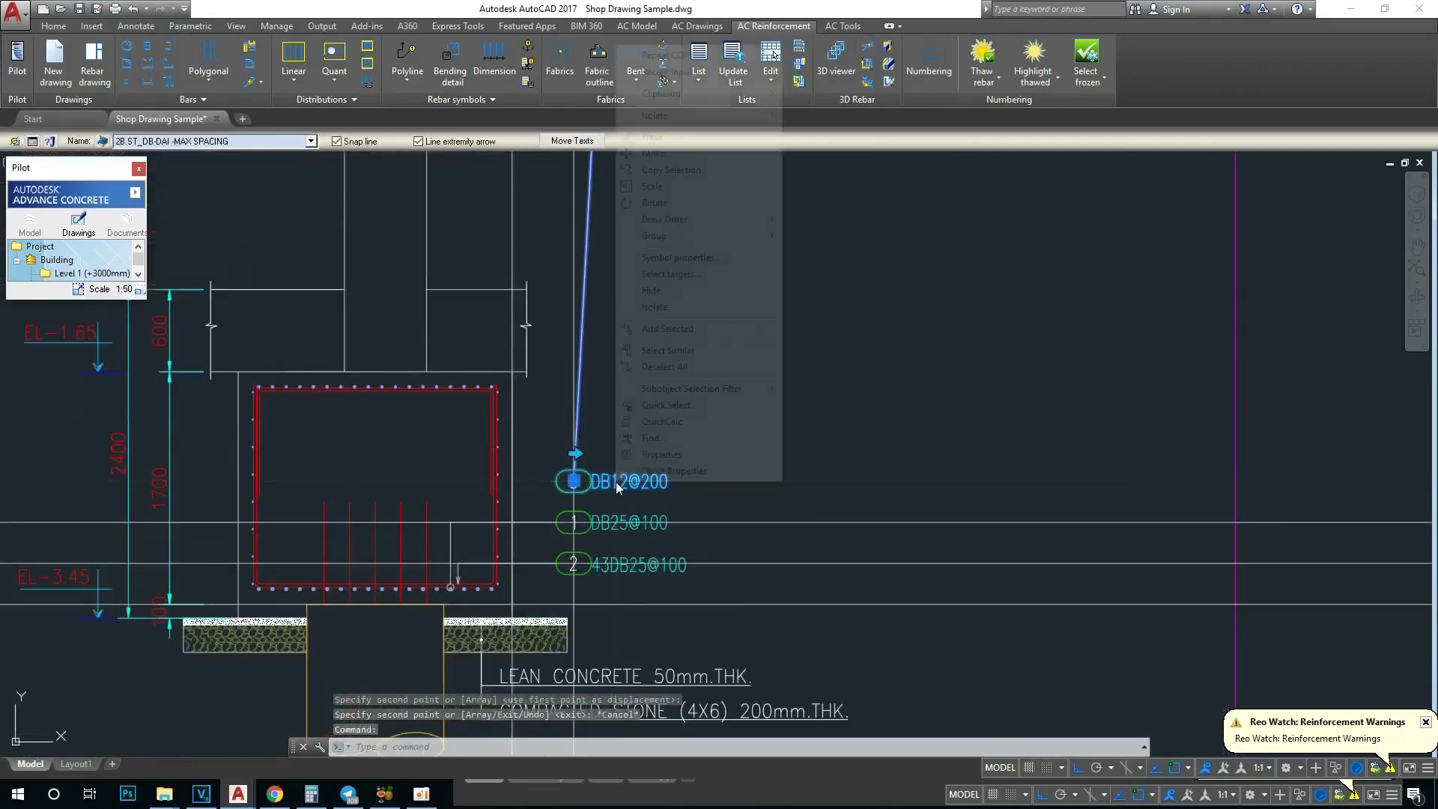
pyautogui.click(672, 274)
pyautogui.scroll(4, 524, 501)
pyautogui.scroll(-1, 442, 503)
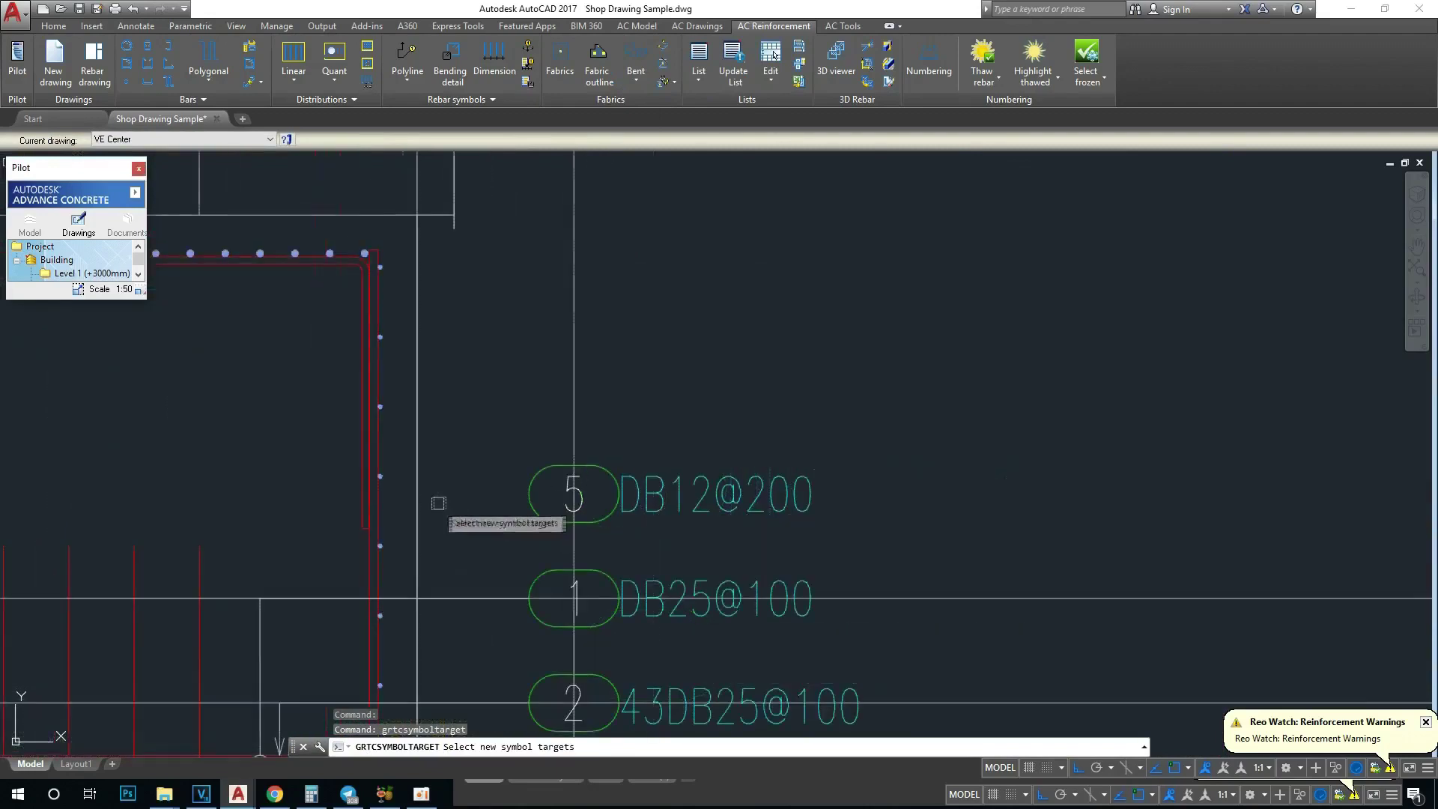
pyautogui.scroll(1, 387, 543)
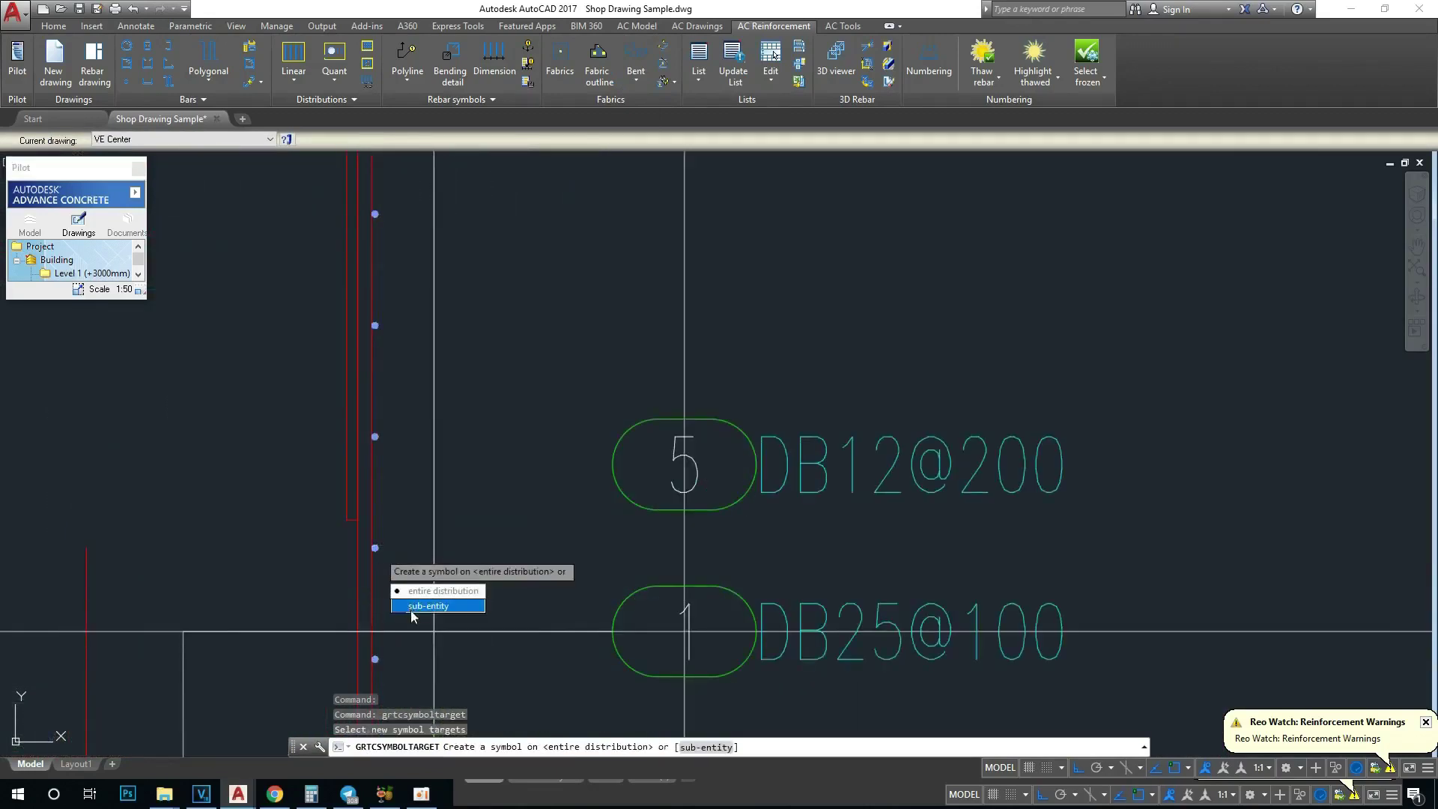
pyautogui.click(411, 611)
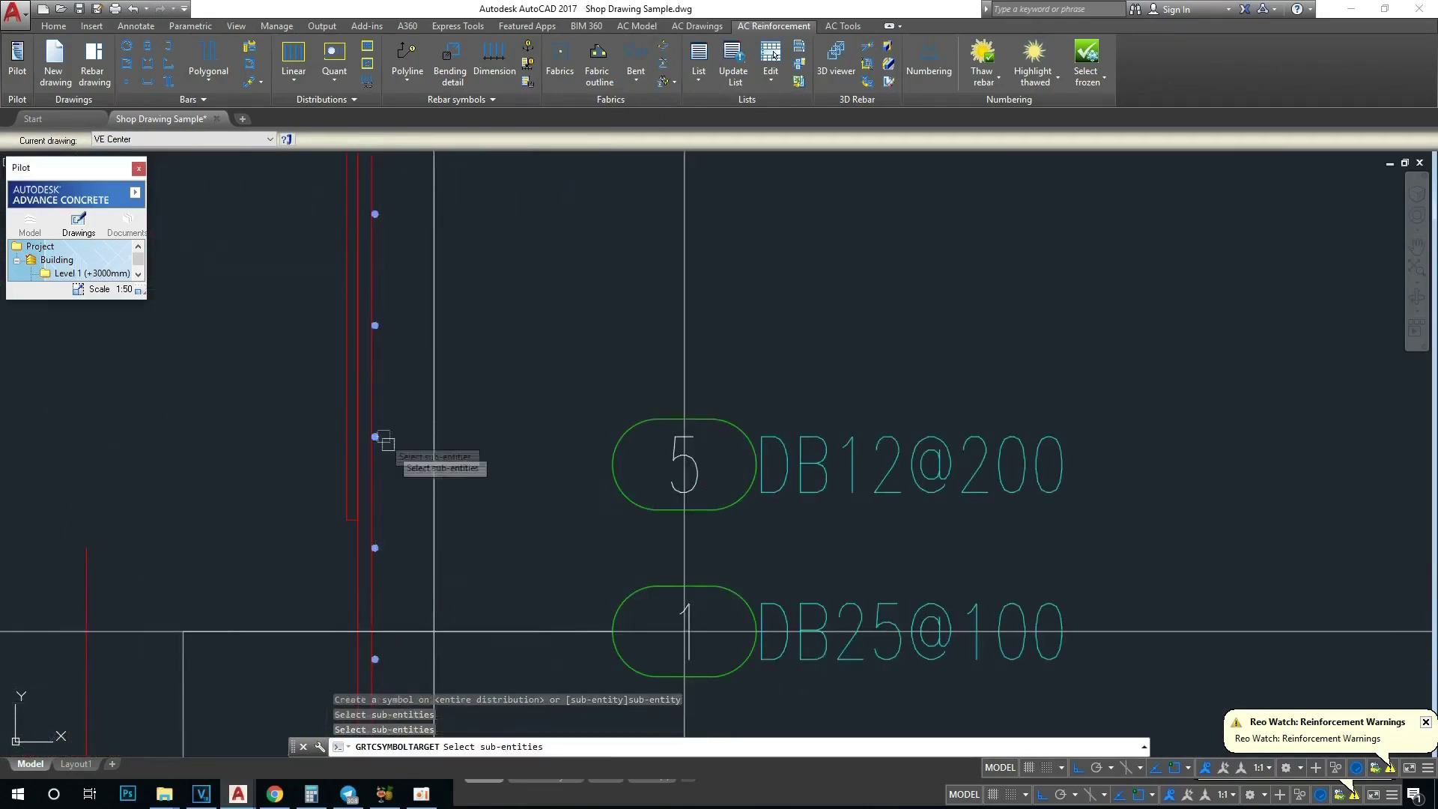
pyautogui.scroll(-3, 637, 472)
pyautogui.moveTo(622, 427)
pyautogui.mouseDown(button='middle')
pyautogui.moveTo(672, 480)
pyautogui.moveTo(630, 492)
pyautogui.moveTo(638, 445)
pyautogui.mouseUp(button='middle')
pyautogui.scroll(-3, 667, 478)
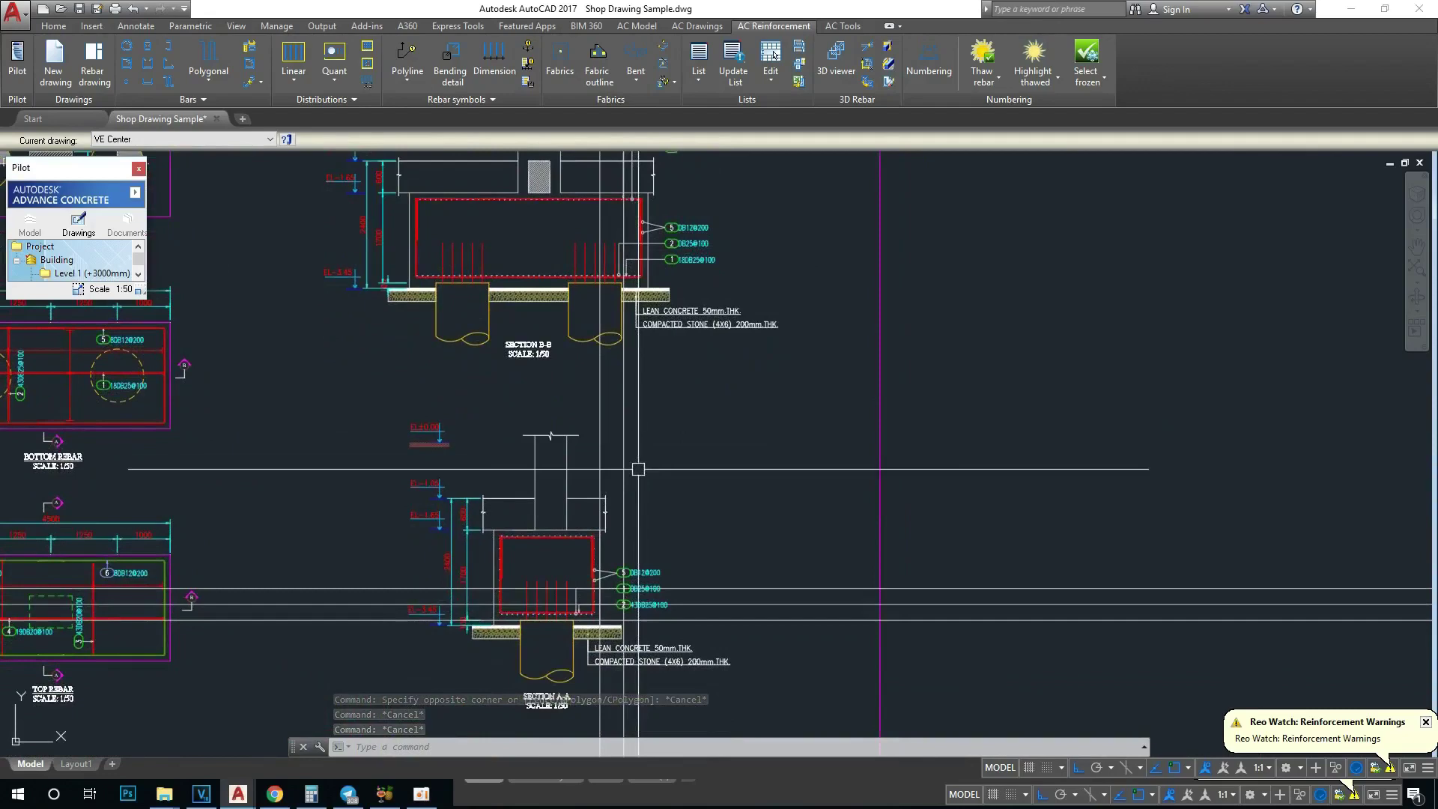
pyautogui.write('cc')
# Step: Window-select labels 3 and 4 for copying, then cancel the copy
pyautogui.press('Return')
pyautogui.scroll(4, 659, 240)
pyautogui.click(756, 262)
pyautogui.click(614, 336)
pyautogui.press('Return')
pyautogui.scroll(2, 577, 364)
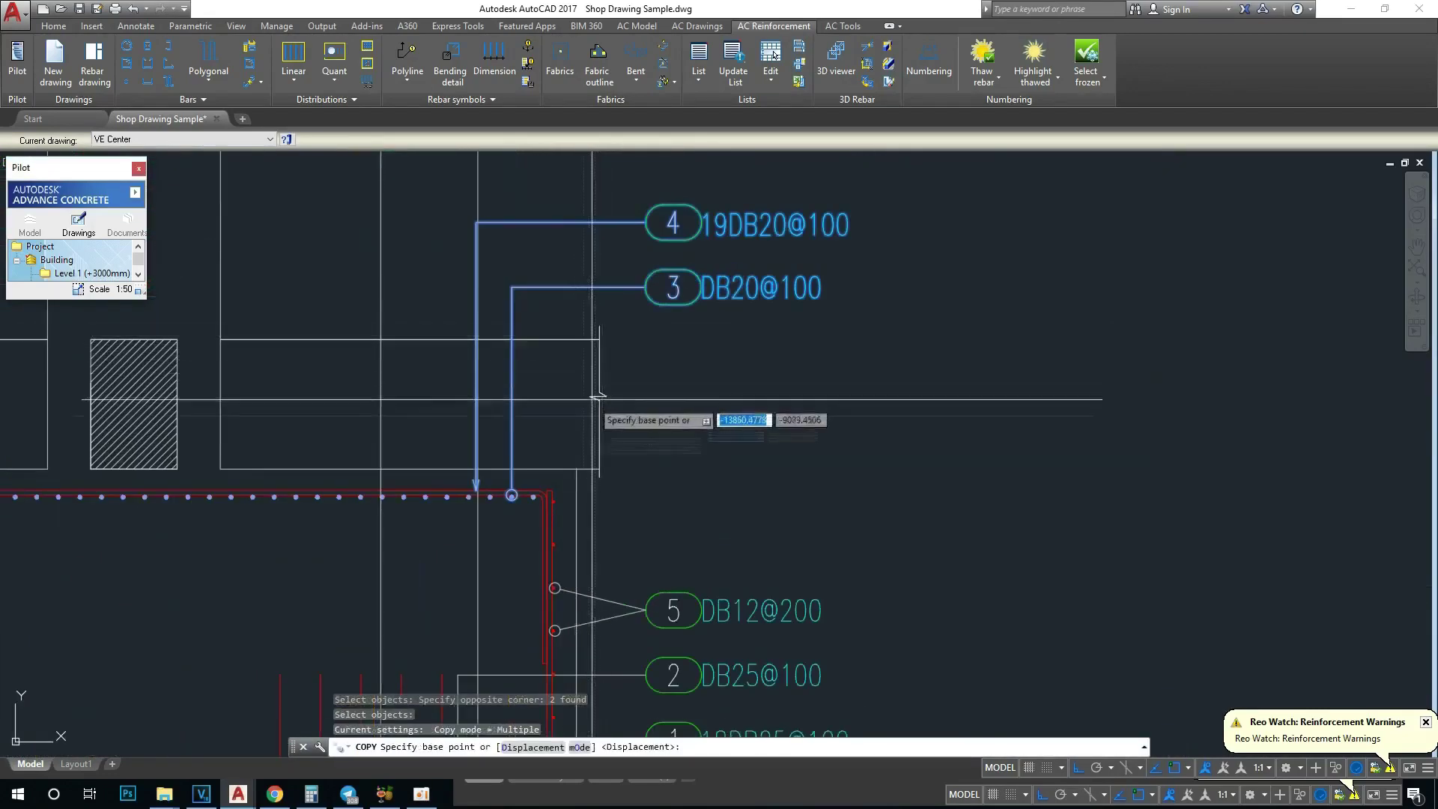
pyautogui.scroll(-5, 587, 457)
pyautogui.scroll(3, 626, 434)
pyautogui.scroll(2, 523, 427)
pyautogui.scroll(1, 500, 431)
pyautogui.scroll(-1, 499, 431)
pyautogui.scroll(-1, 490, 428)
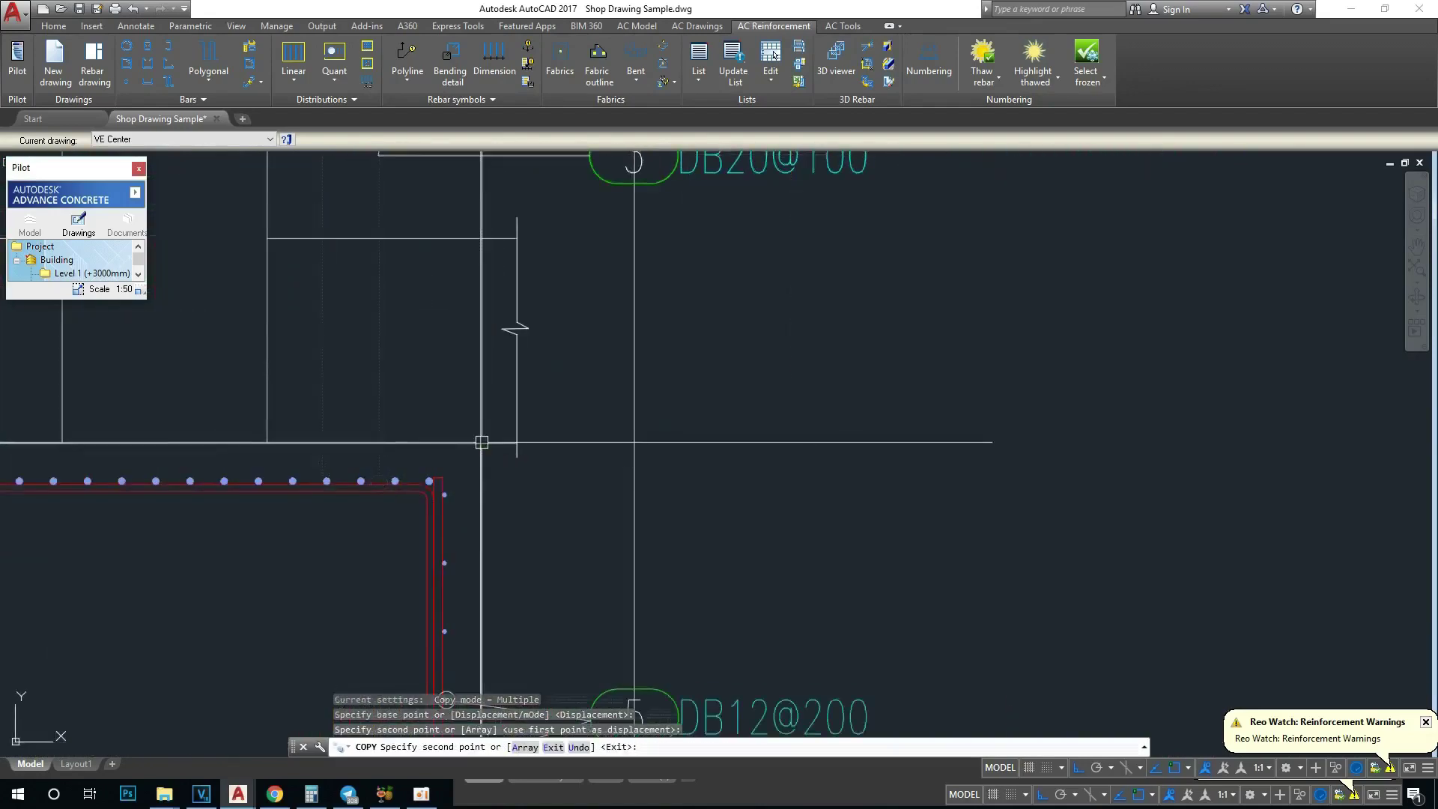
pyautogui.press('Escape')
pyautogui.scroll(-1, 514, 419)
pyautogui.scroll(-2, 548, 432)
pyautogui.scroll(2, 548, 432)
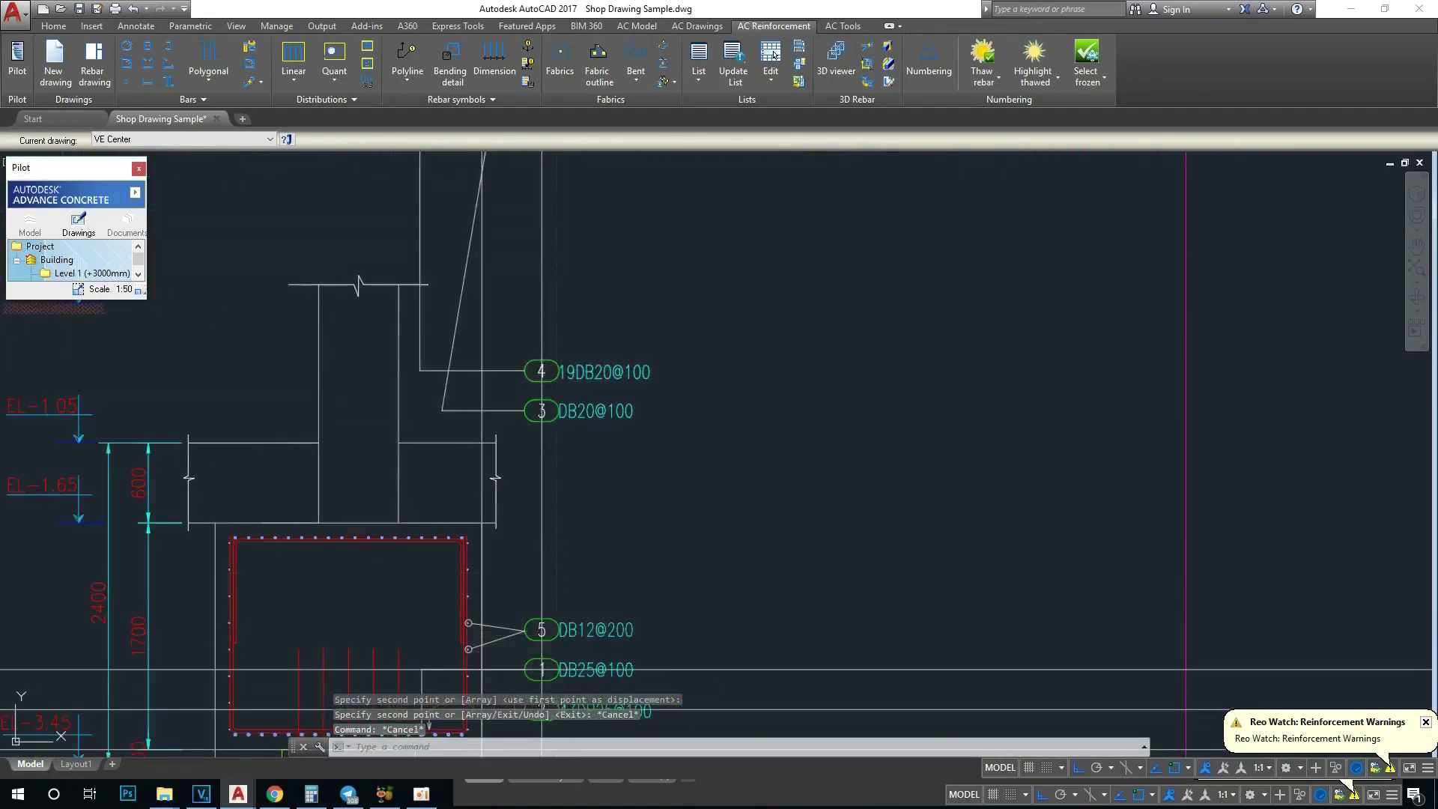
# Step: Retarget label 3 to a single top bar
pyautogui.click(596, 410)
pyautogui.rightClick(722, 345)
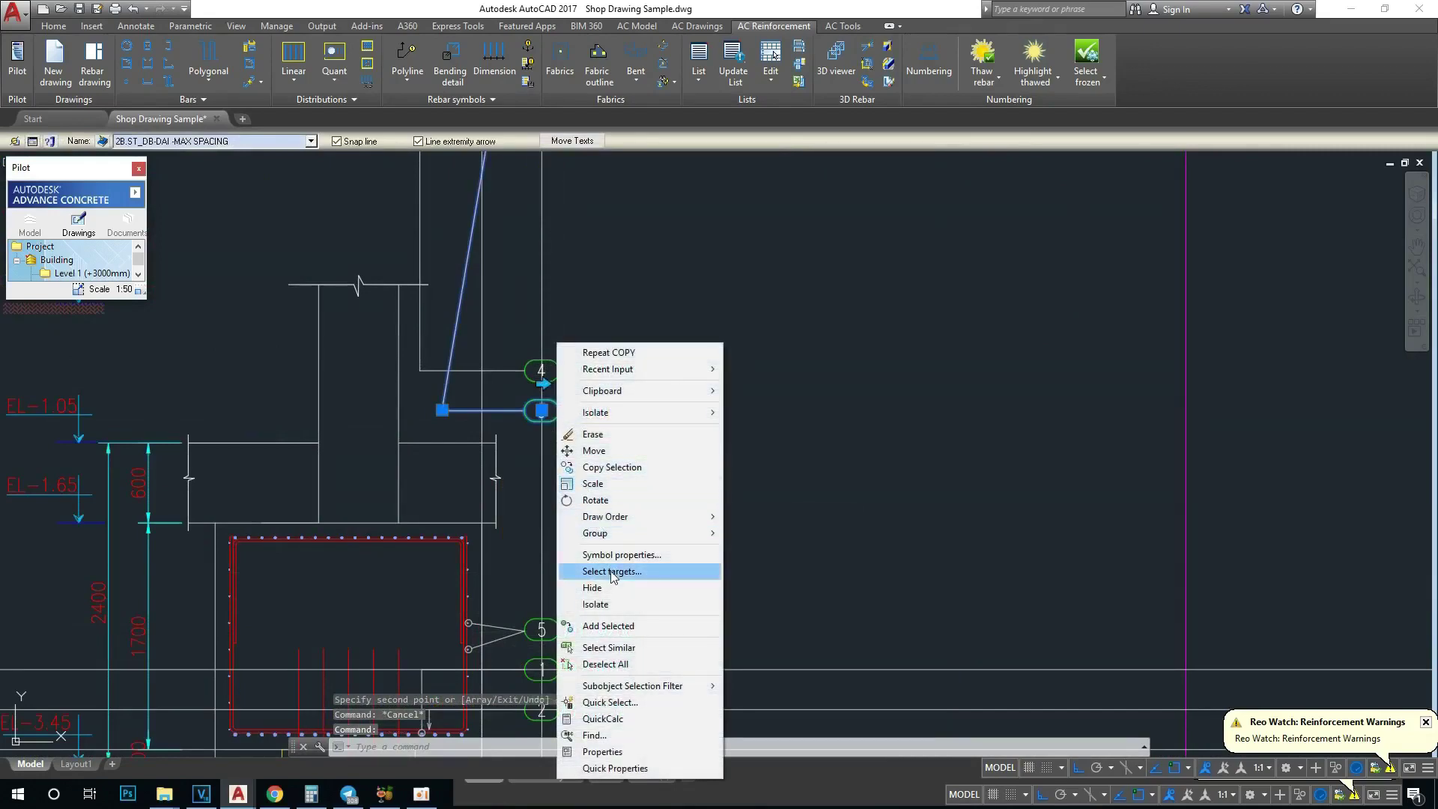
pyautogui.click(749, 568)
pyautogui.scroll(-3, 618, 478)
pyautogui.scroll(2, 620, 251)
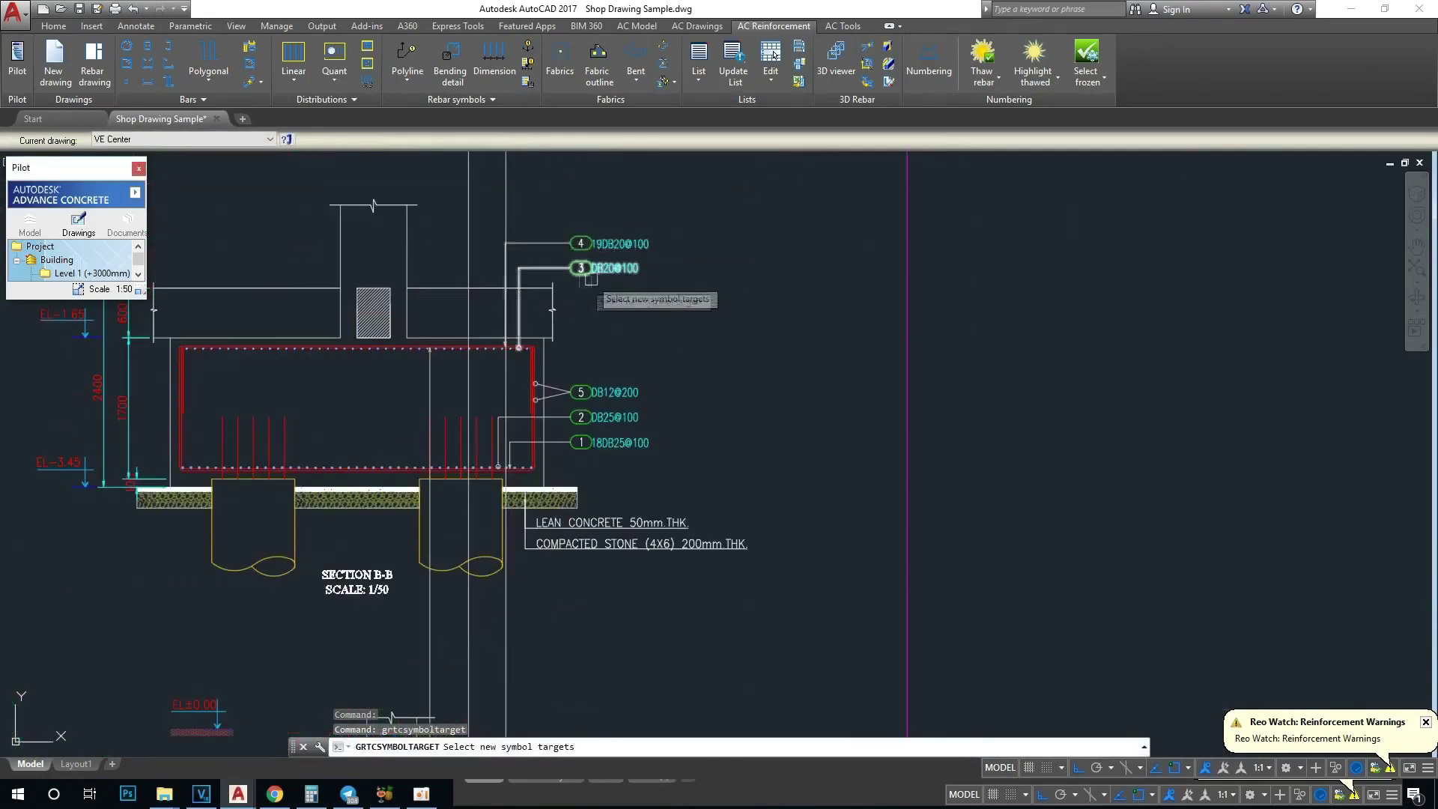
pyautogui.scroll(-2, 591, 279)
pyautogui.scroll(3, 591, 280)
pyautogui.scroll(2, 675, 569)
pyautogui.scroll(2, 675, 569)
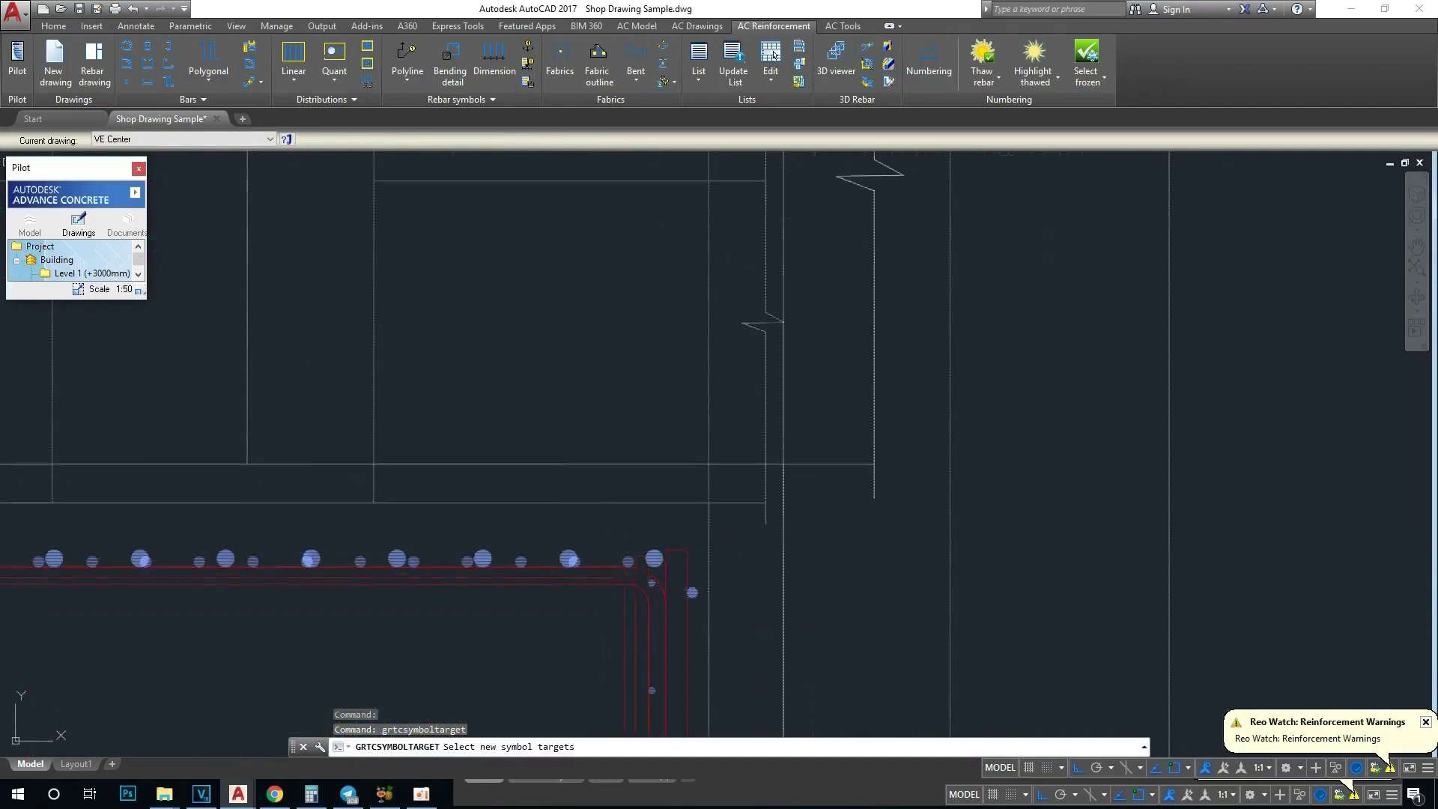
pyautogui.scroll(-2, 577, 562)
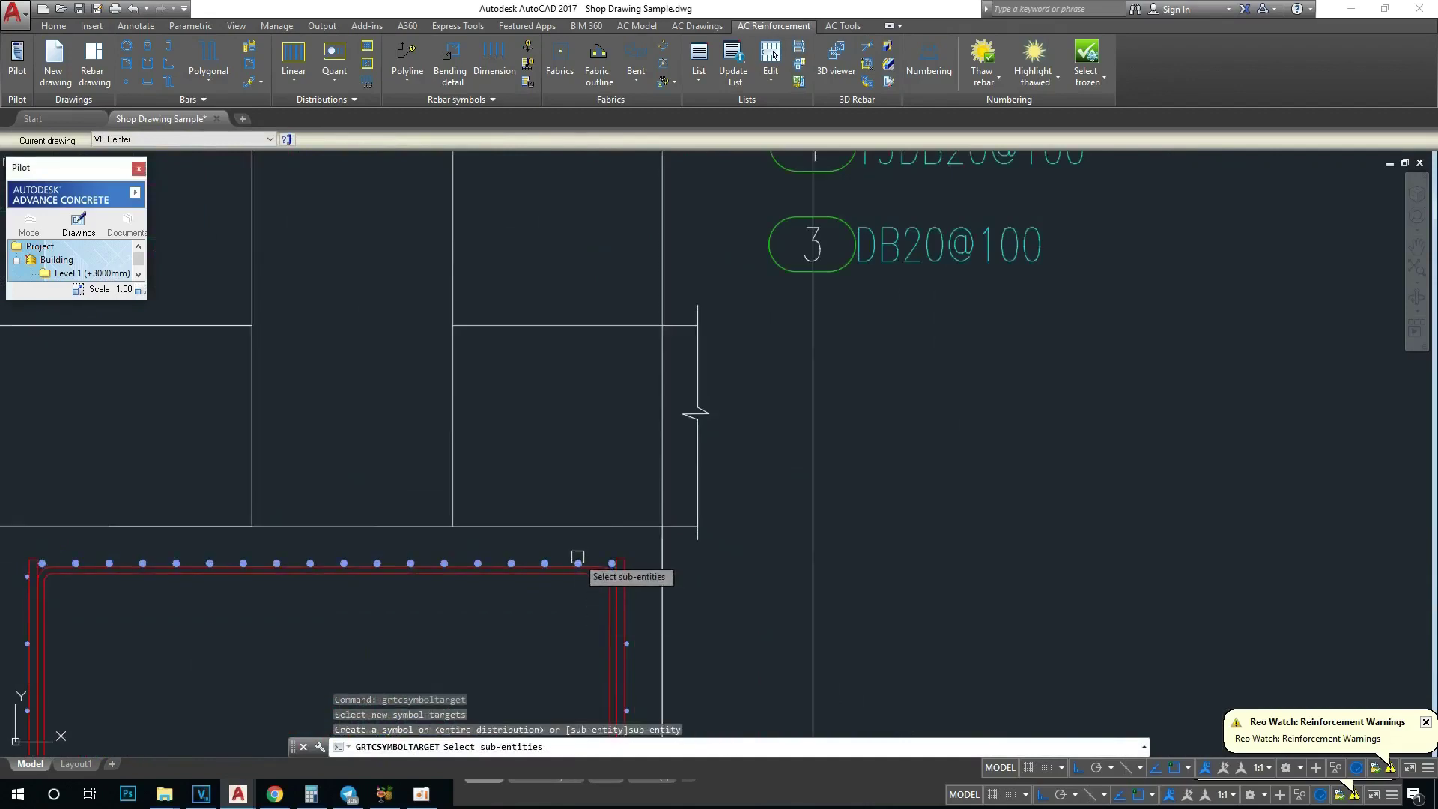
pyautogui.click(580, 546)
pyautogui.press('Escape')
pyautogui.press('Escape')
pyautogui.scroll(-3, 524, 558)
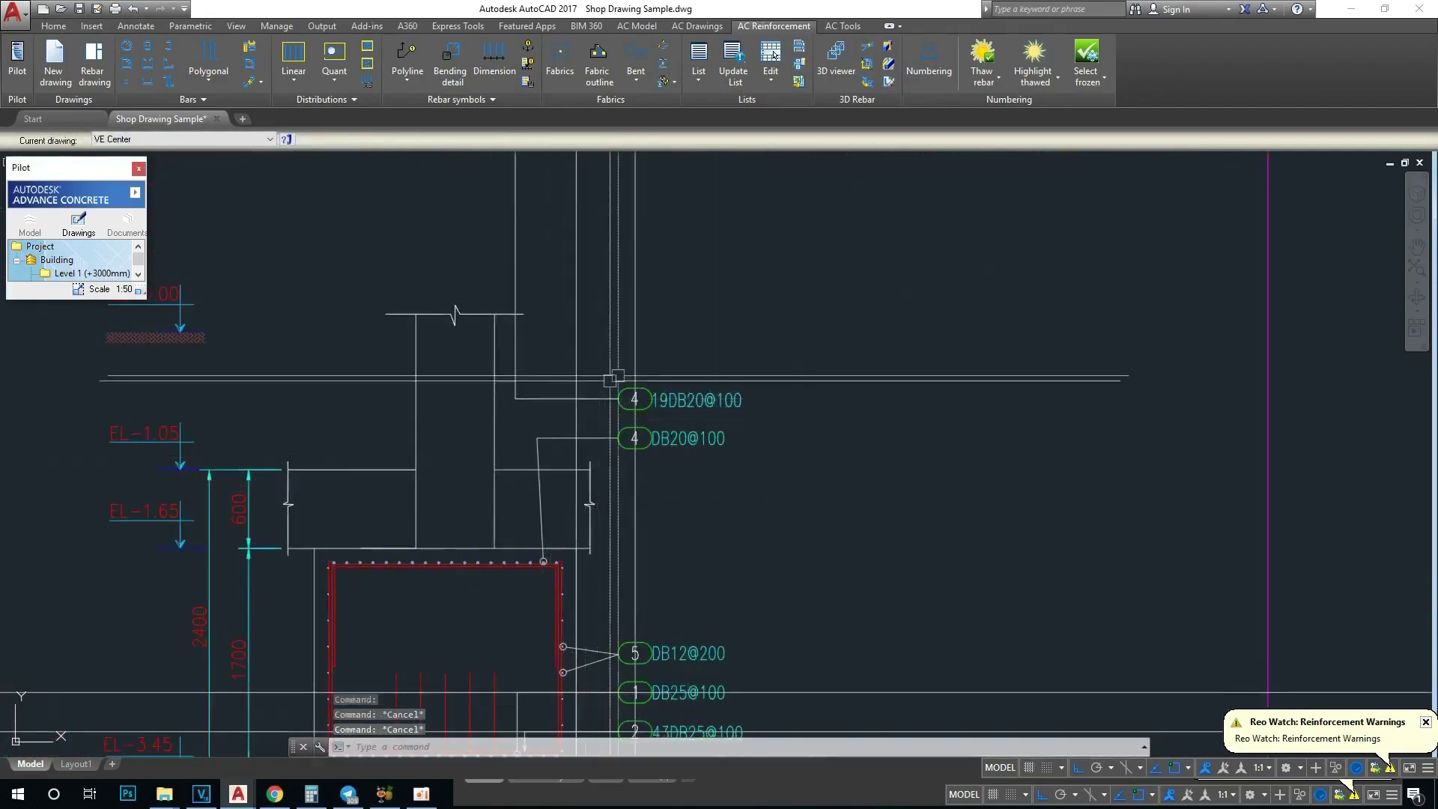
# Step: Retarget the 19DB20@100 label to the top bar distribution
pyautogui.click(645, 399)
pyautogui.rightClick(658, 399)
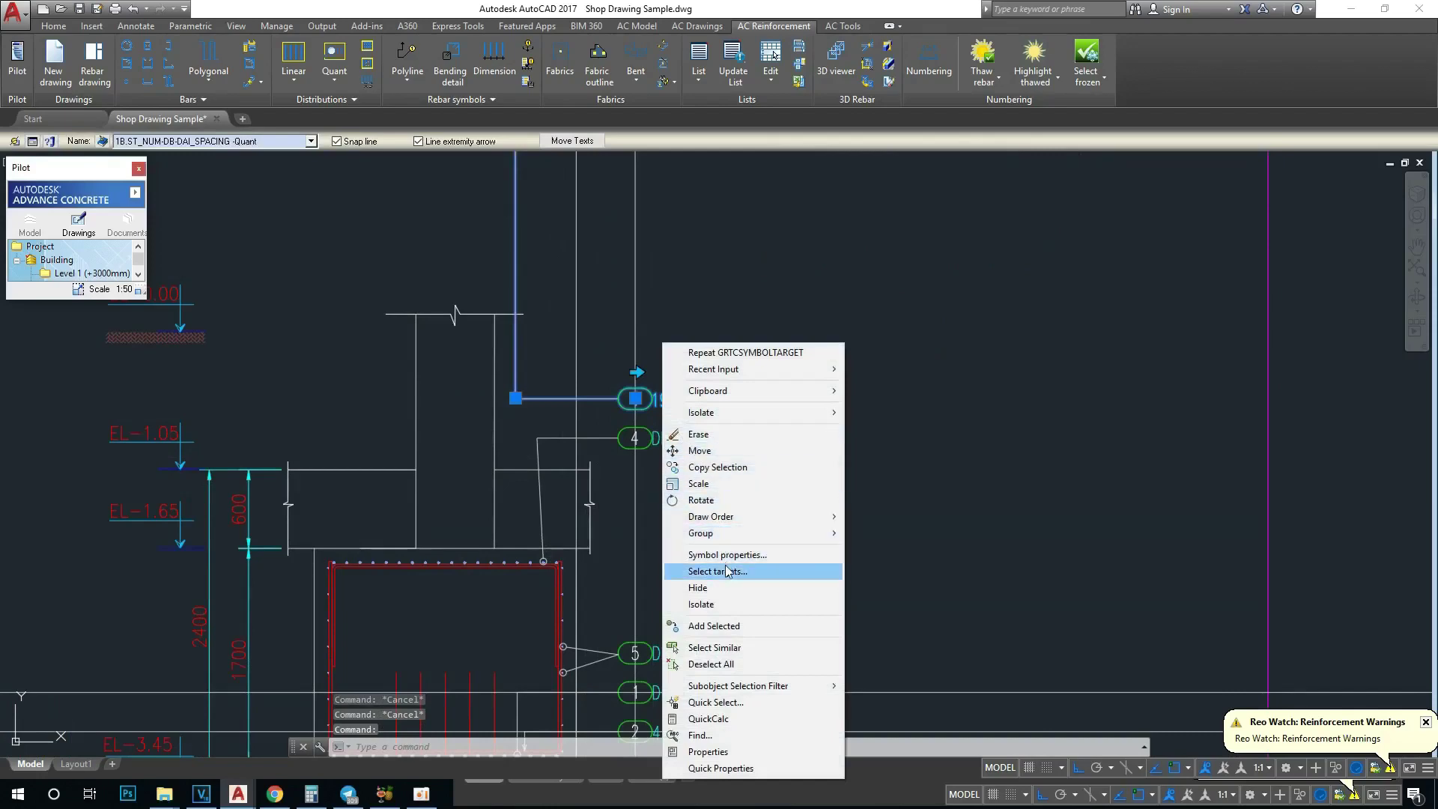
pyautogui.click(696, 564)
pyautogui.scroll(4, 532, 554)
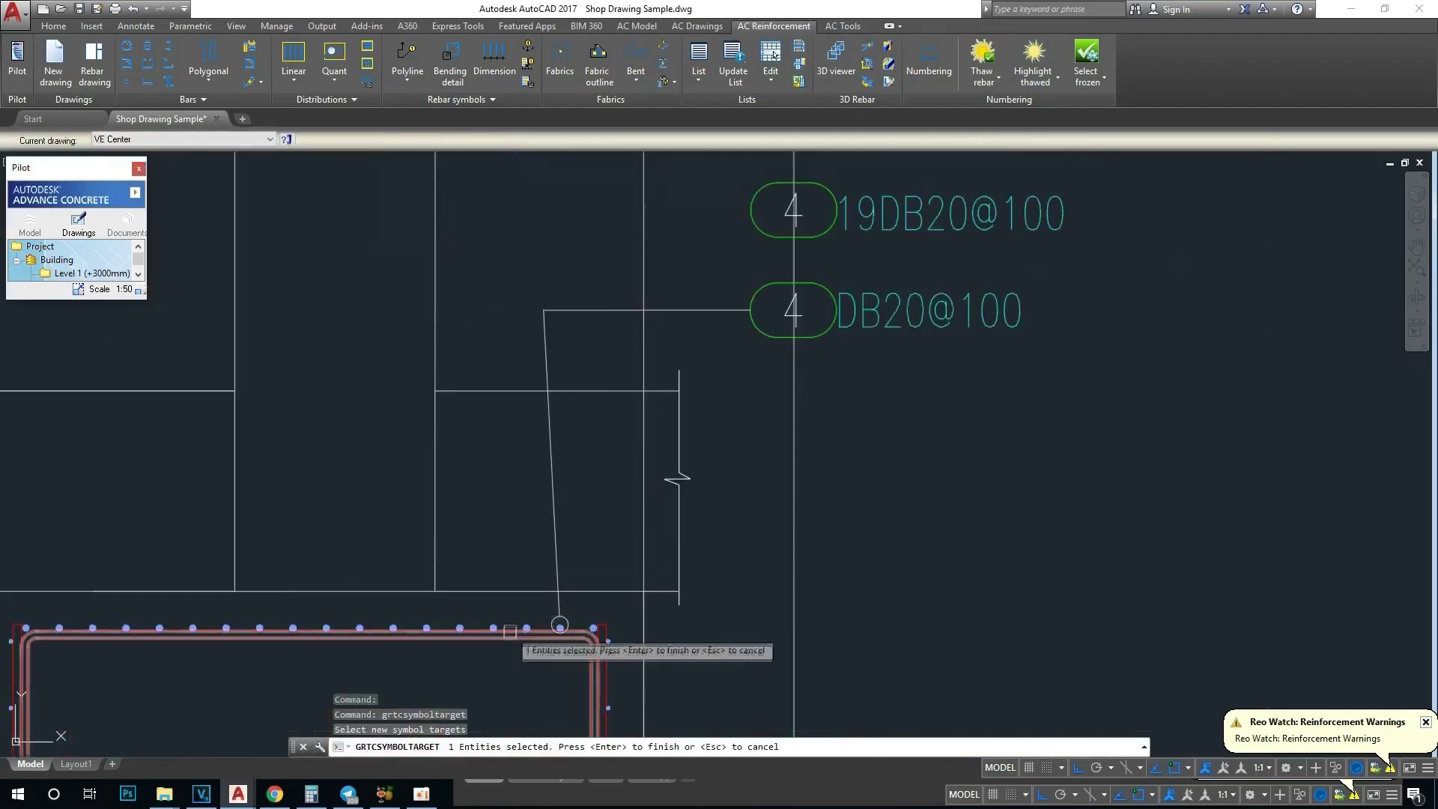
pyautogui.press('Return')
pyautogui.click(526, 488)
pyautogui.press('Escape')
pyautogui.press('Escape')
pyautogui.moveTo(525, 464); pyautogui.dragTo(534, 429, button='middle')
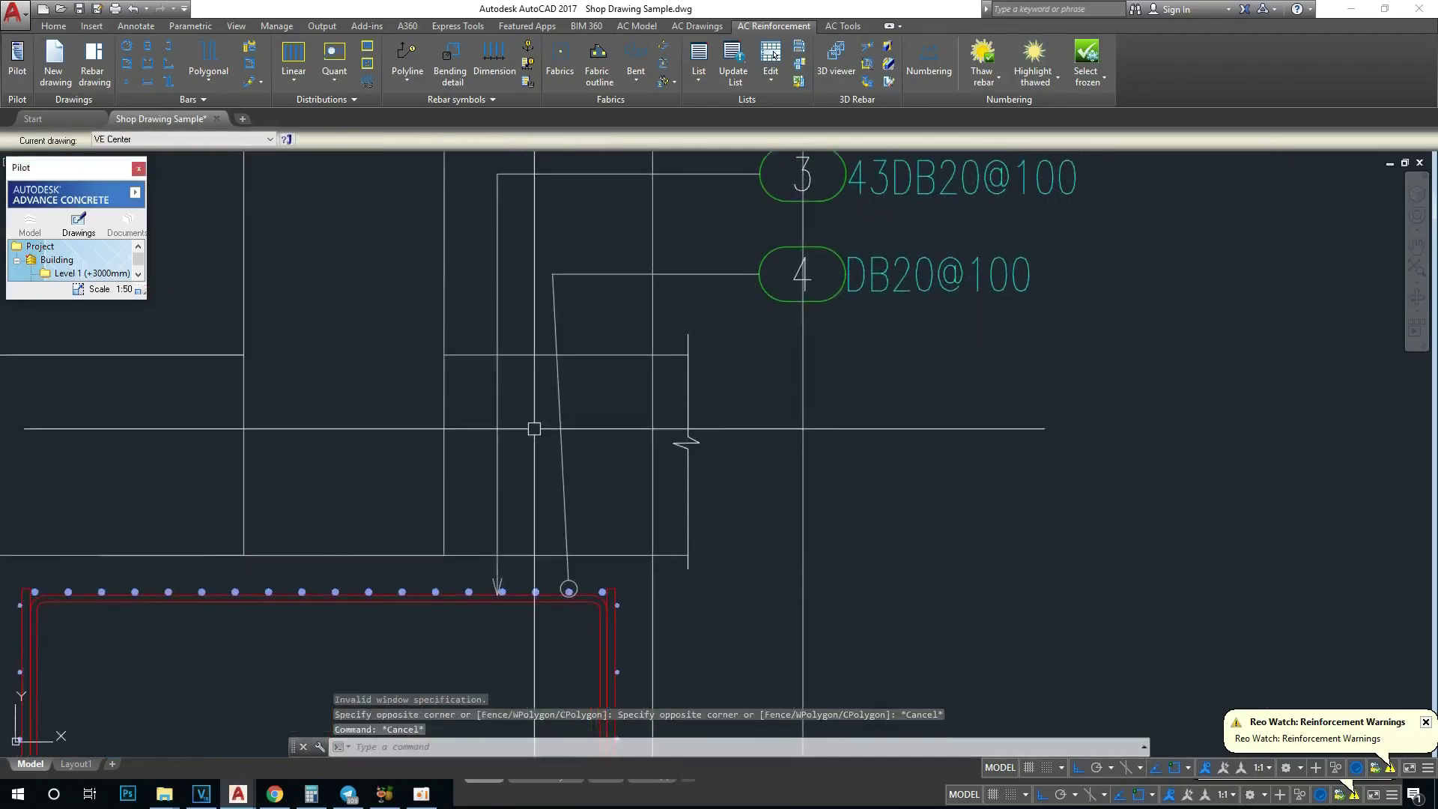
pyautogui.press('Return')
# Step: Line up label 4's leader with the top bar so it bends level like mark 3's
pyautogui.scroll(3, 570, 589)
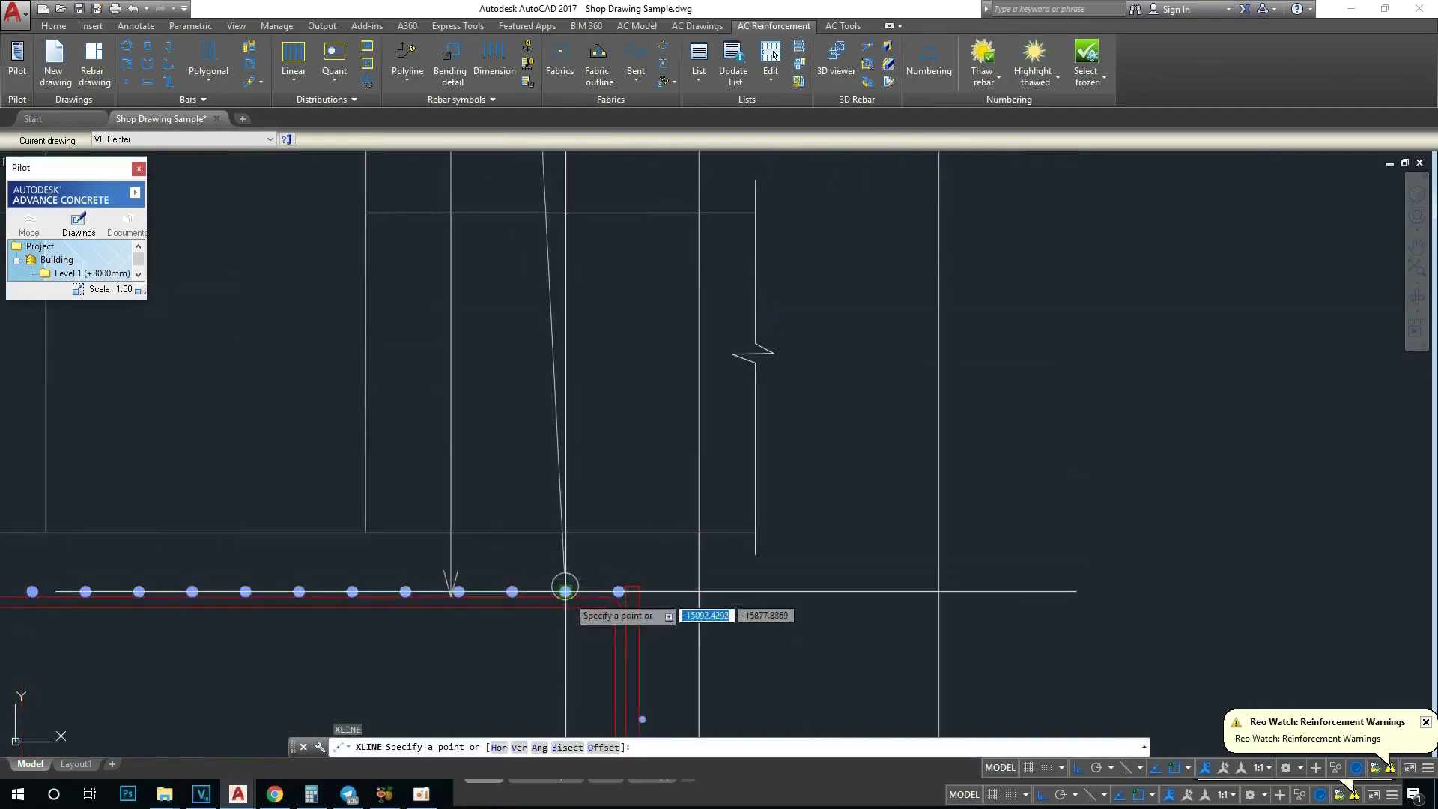
pyautogui.click(566, 588)
pyautogui.scroll(-2, 578, 434)
pyautogui.press('Escape')
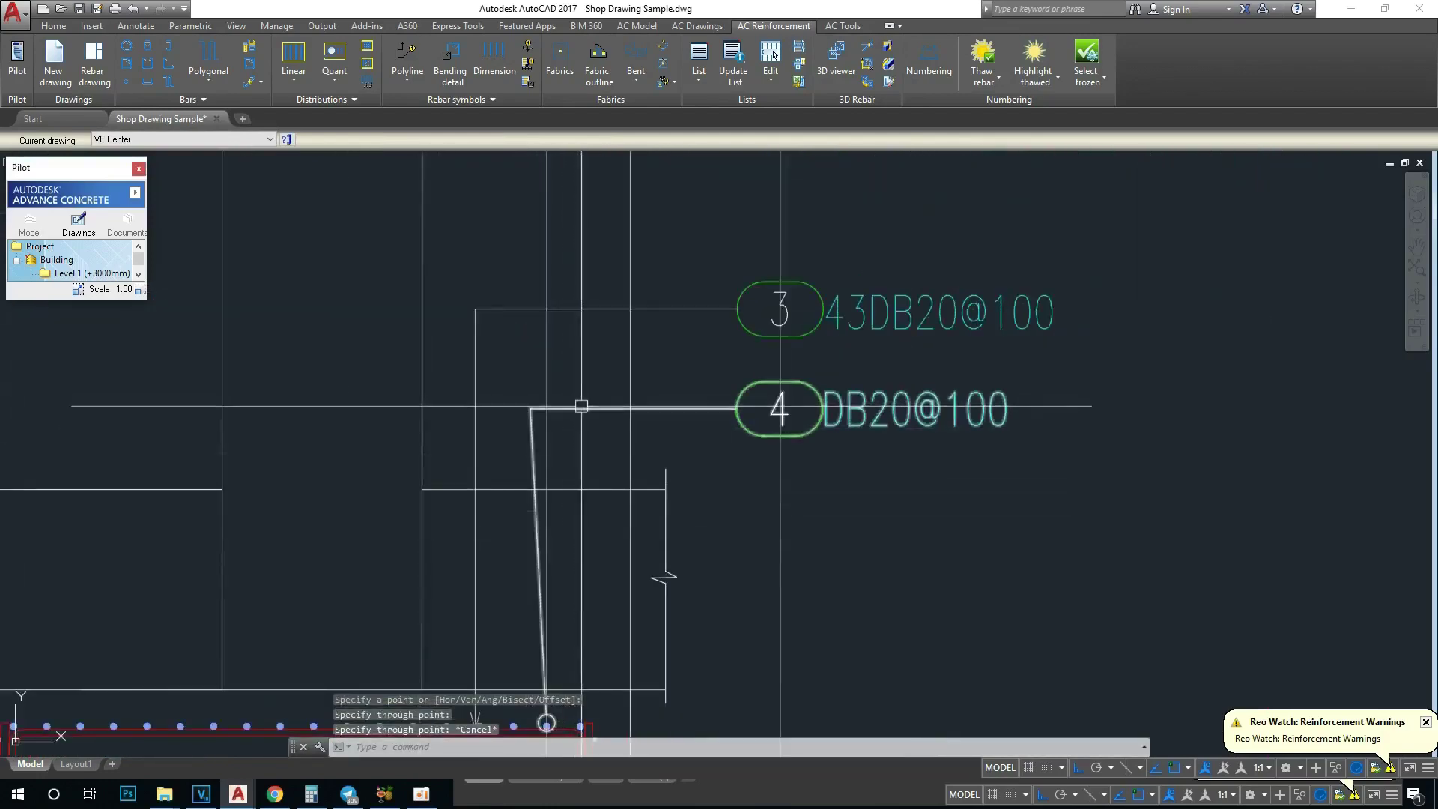
pyautogui.scroll(4, 547, 412)
pyautogui.click(511, 403)
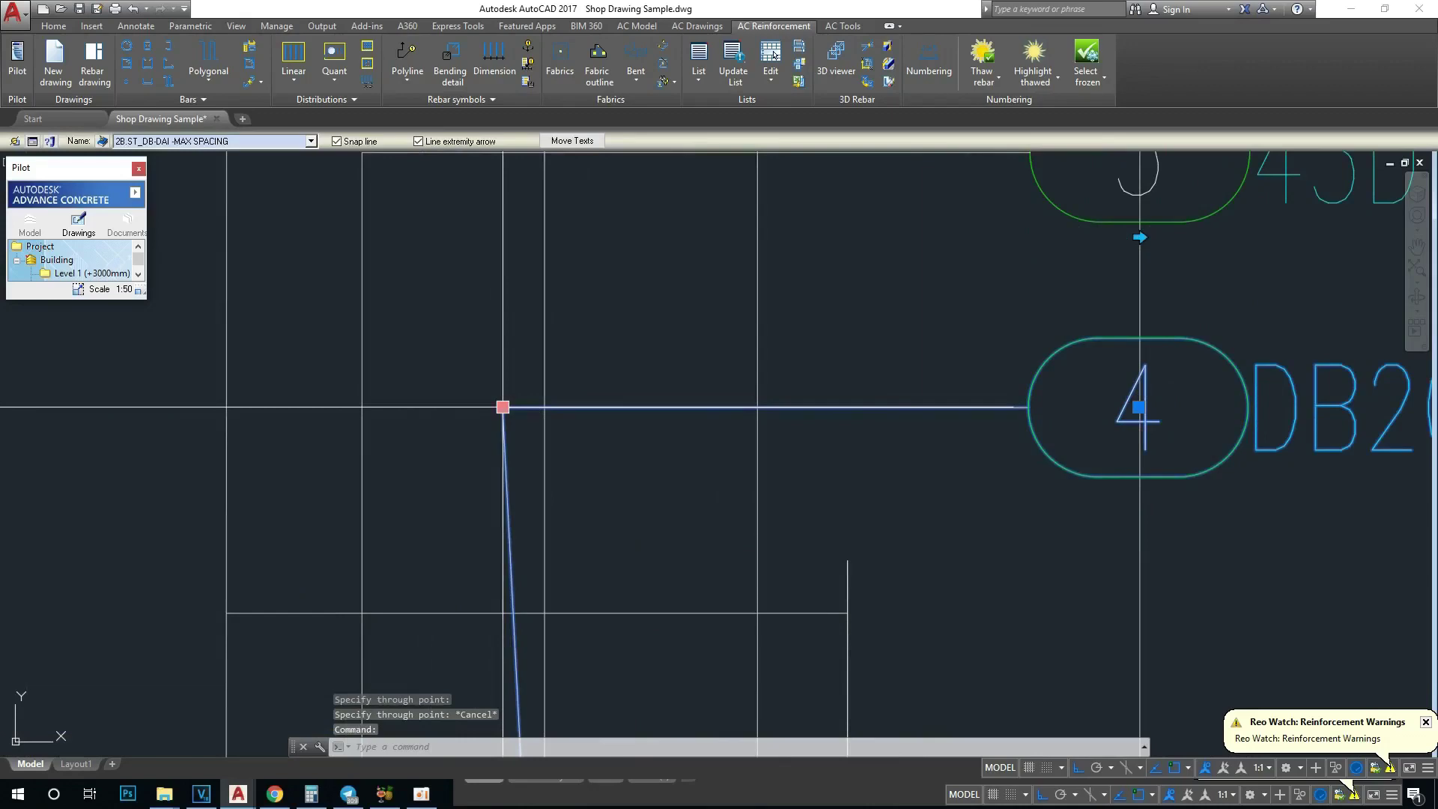
pyautogui.press('Escape')
pyautogui.press('Escape')
pyautogui.scroll(-3, 554, 397)
pyautogui.scroll(-2, 554, 397)
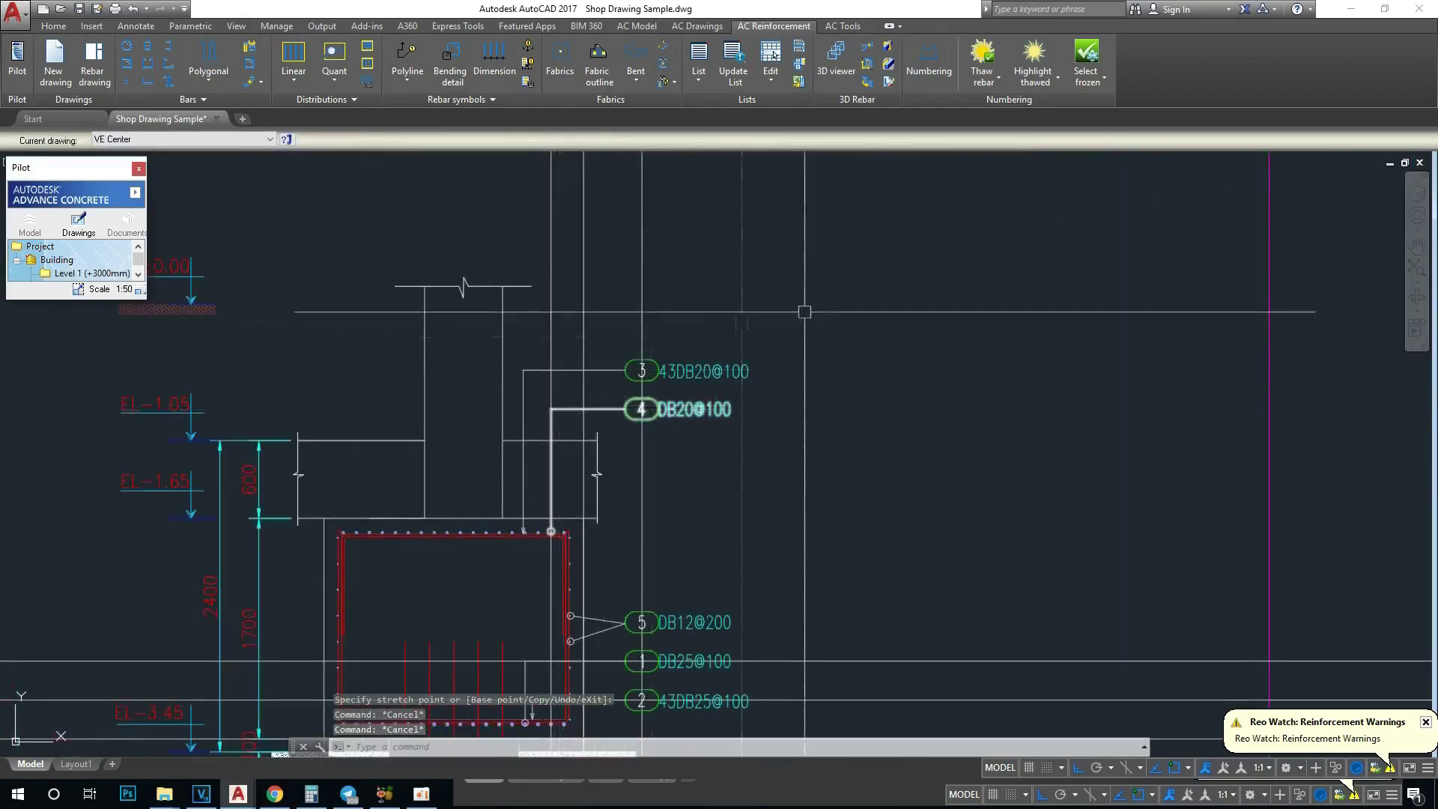
# Step: Erase the three vertical guide lines near Section A-A's labels
pyautogui.moveTo(695, 299); pyautogui.dragTo(501, 224)
pyautogui.write('e')
pyautogui.press('Return')
pyautogui.press('Escape')
pyautogui.scroll(-5, 659, 480)
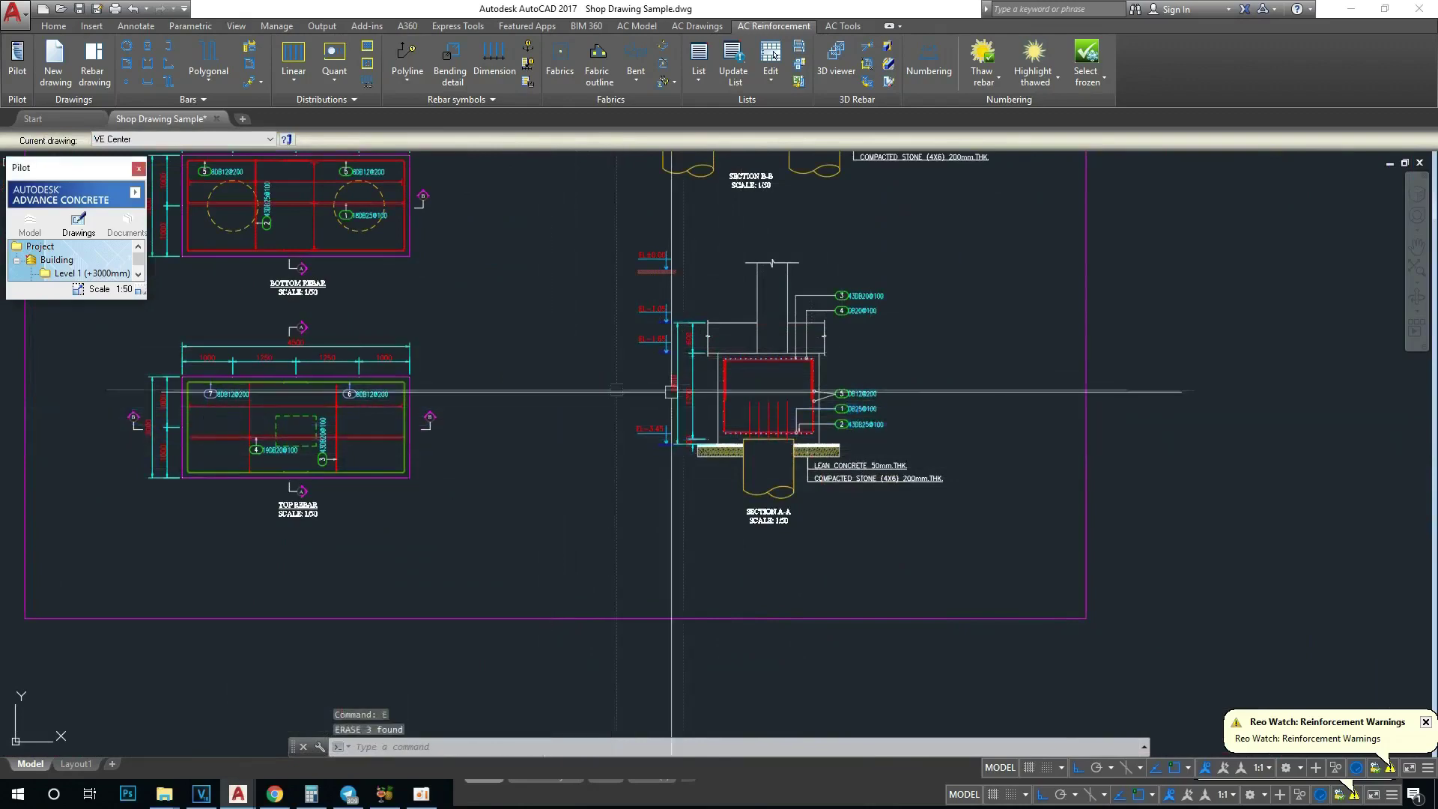
pyautogui.moveTo(669, 409); pyautogui.dragTo(598, 471, button='middle')
pyautogui.scroll(4, 730, 433)
pyautogui.scroll(-5, 659, 419)
pyautogui.scroll(1, 581, 291)
pyautogui.moveTo(591, 366); pyautogui.dragTo(589, 344, button='middle')
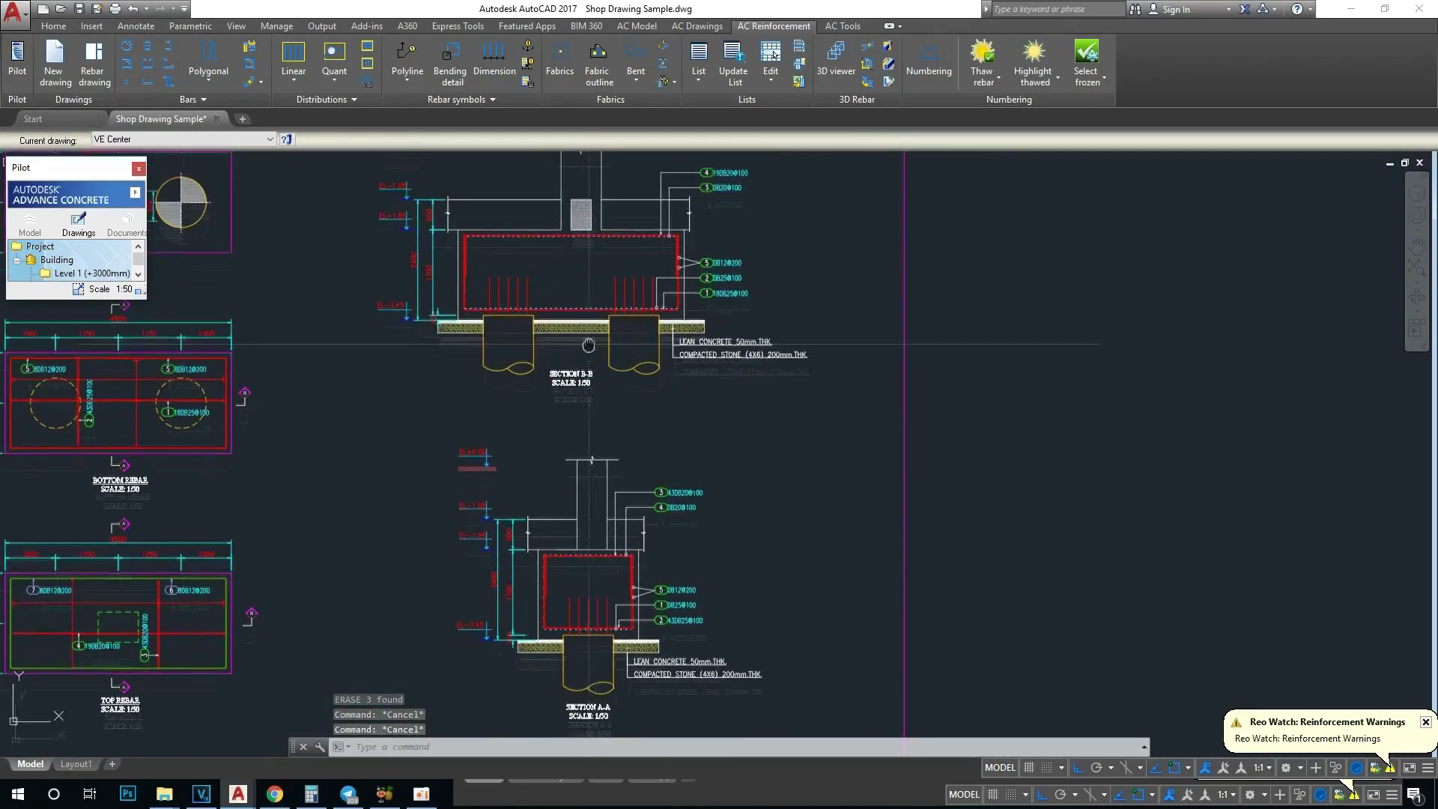
pyautogui.moveTo(607, 441); pyautogui.dragTo(641, 414, button='middle')
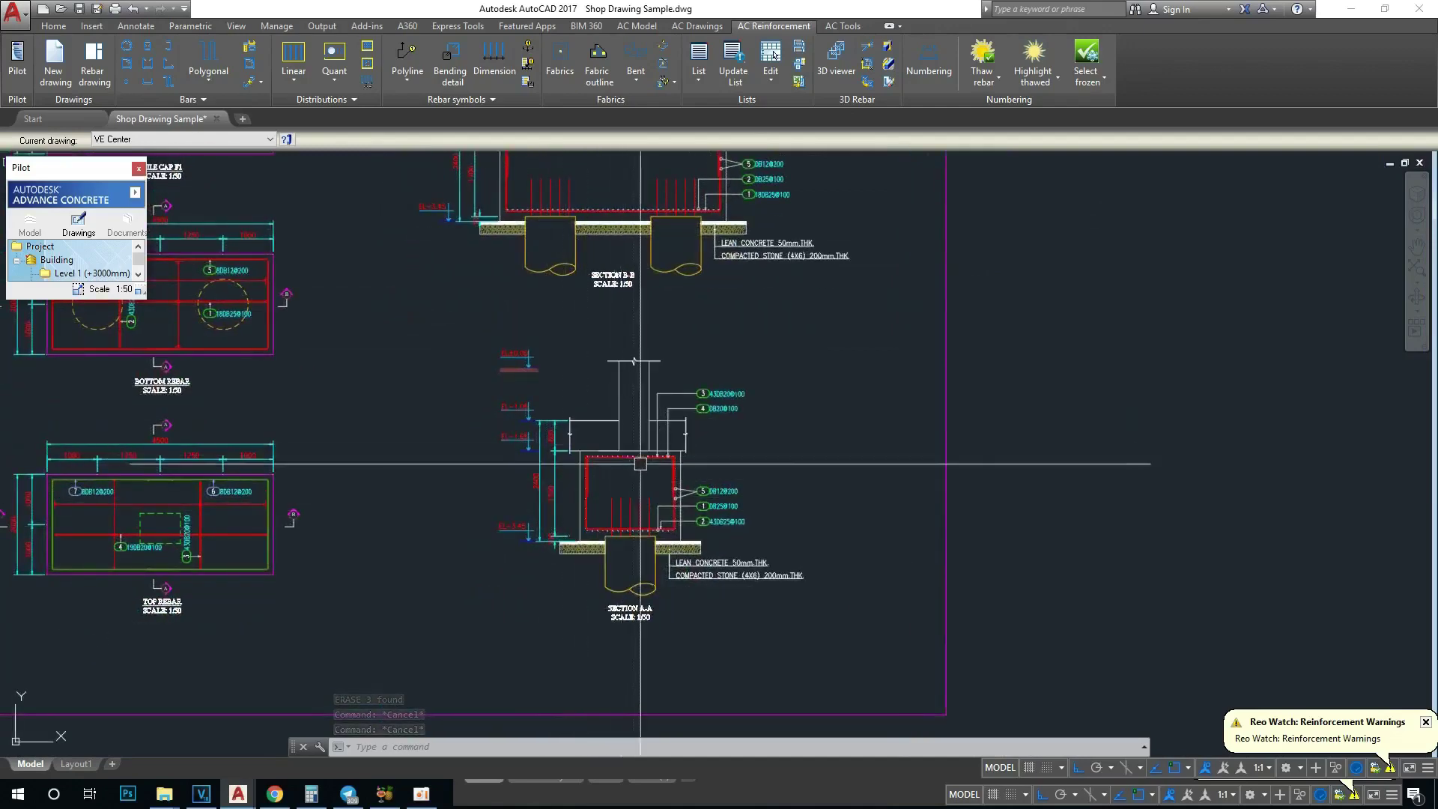
pyautogui.scroll(1, 640, 543)
pyautogui.scroll(-3, 666, 418)
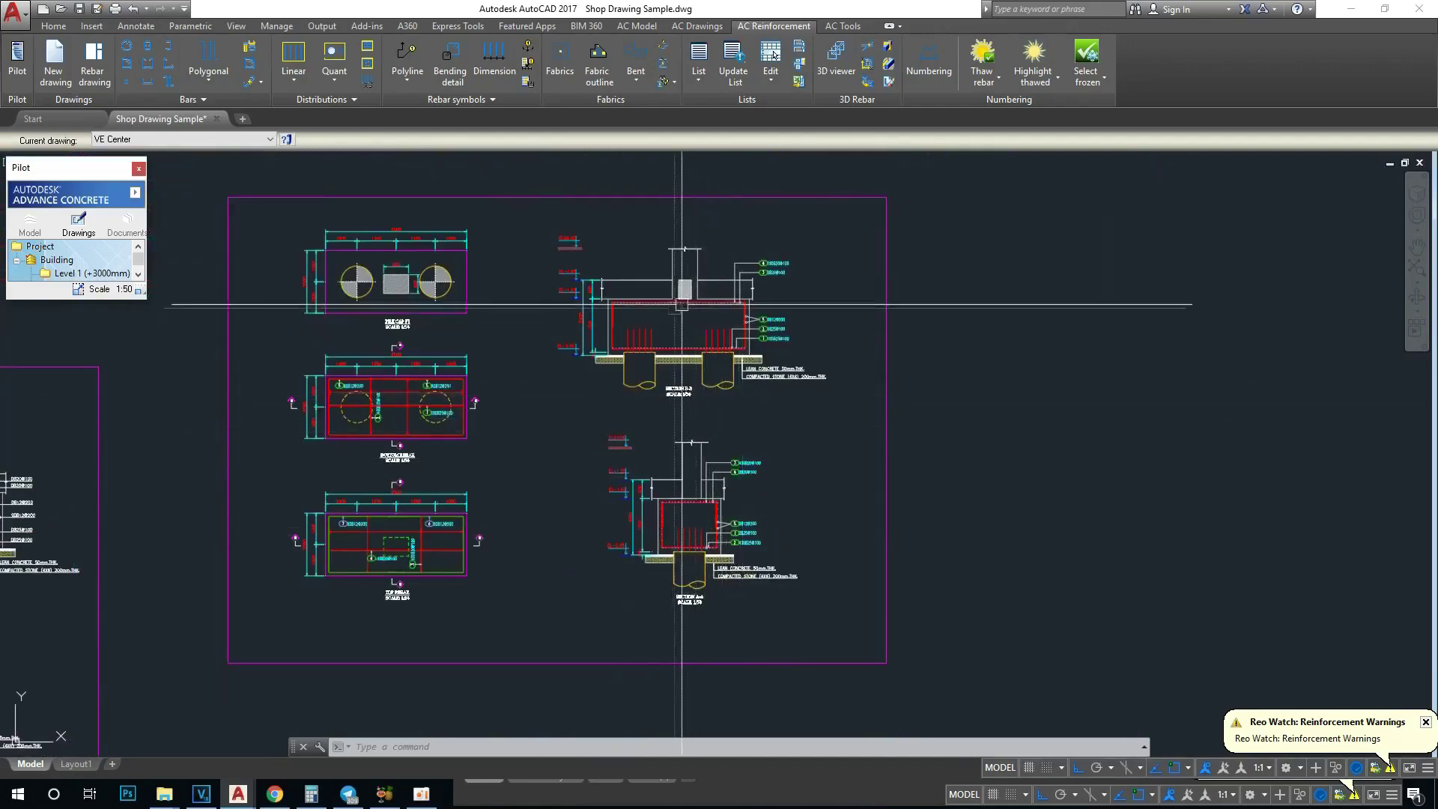
pyautogui.scroll(5, 680, 309)
pyautogui.scroll(-4, 674, 225)
pyautogui.scroll(-2, 644, 300)
pyautogui.scroll(4, 711, 355)
pyautogui.scroll(-4, 712, 355)
pyautogui.scroll(2, 749, 314)
pyautogui.scroll(-2, 718, 313)
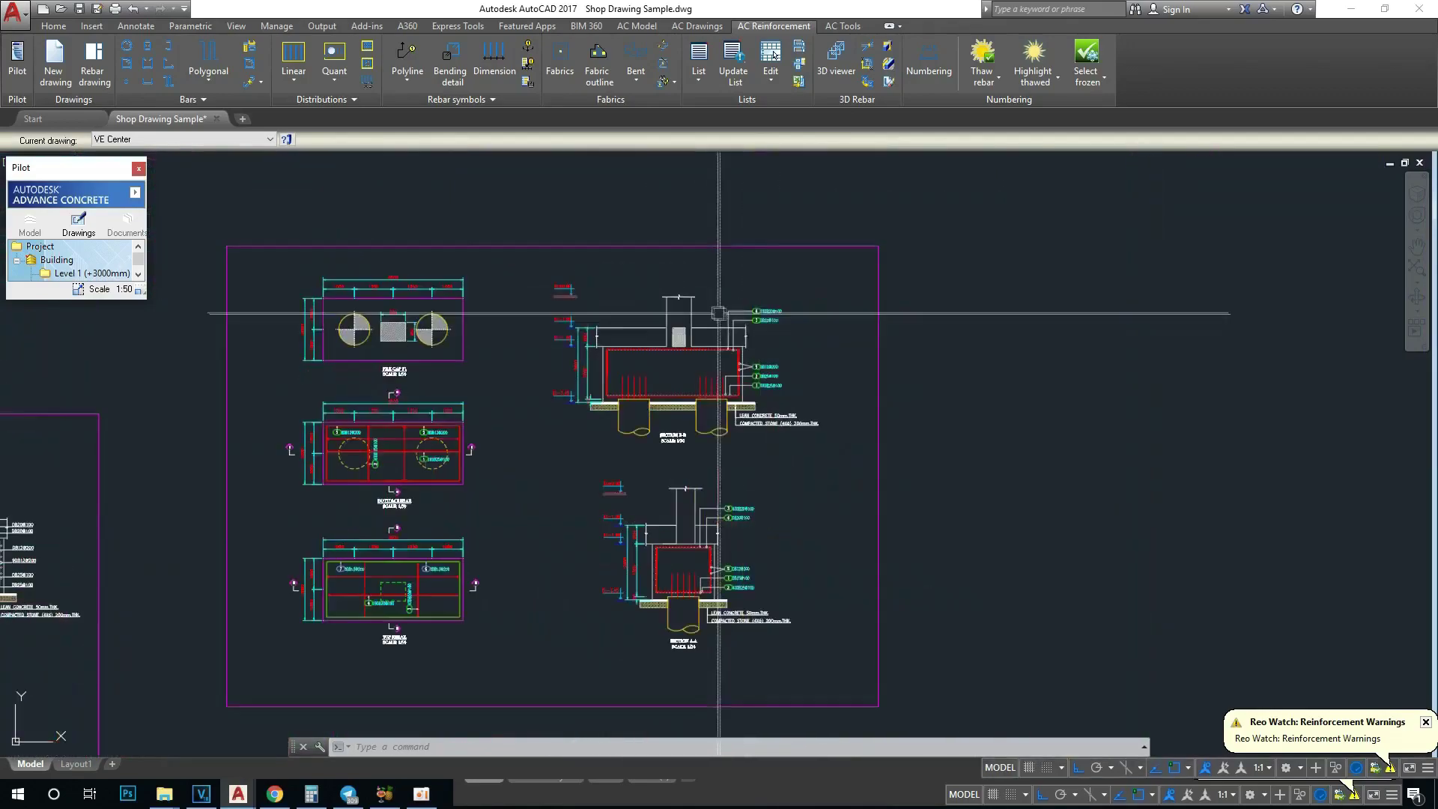
pyautogui.scroll(-2, 645, 489)
pyautogui.scroll(3, 629, 449)
pyautogui.scroll(-1, 608, 411)
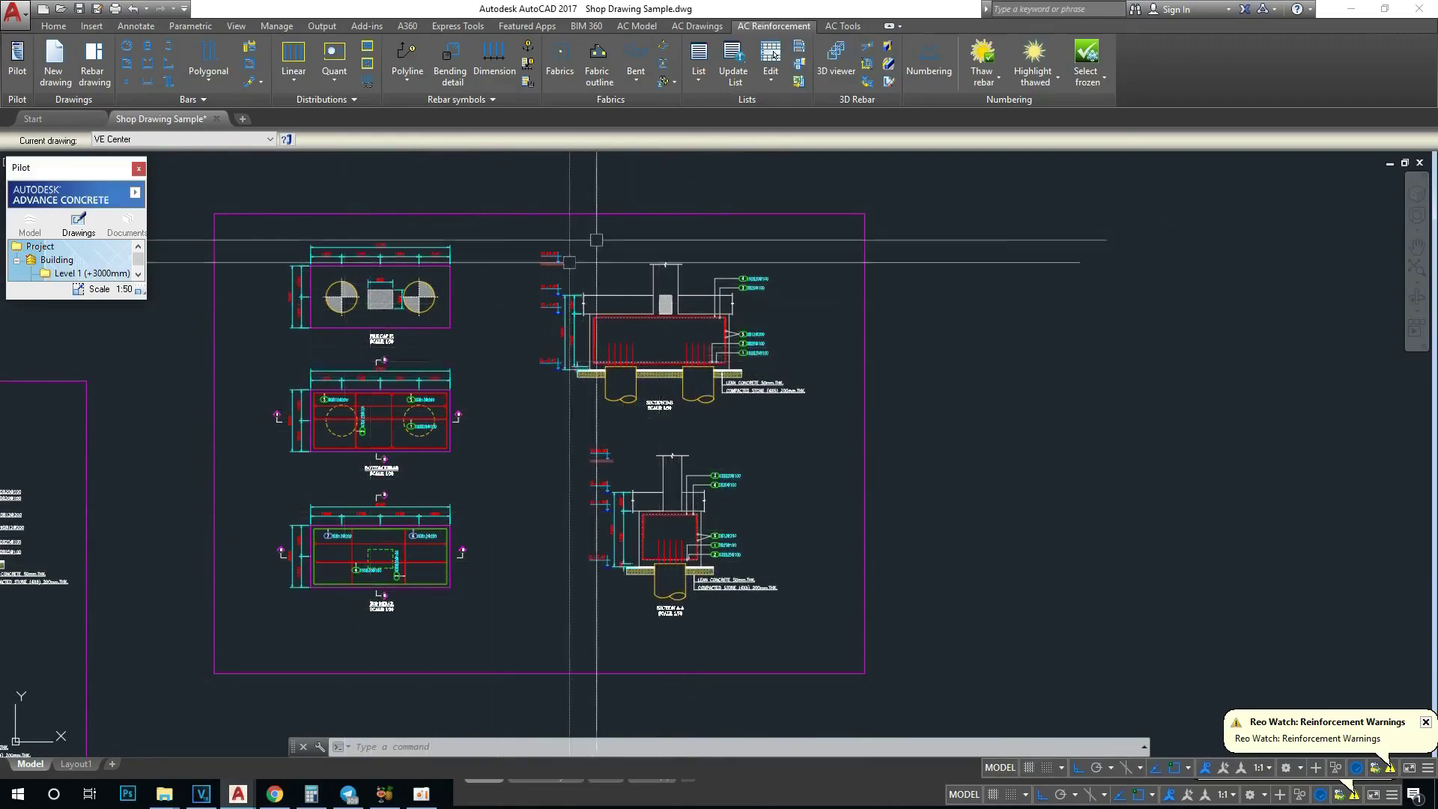
pyautogui.scroll(3, 418, 297)
pyautogui.scroll(-4, 552, 362)
pyautogui.scroll(1, 530, 443)
pyautogui.scroll(4, 530, 442)
pyautogui.scroll(-4, 383, 515)
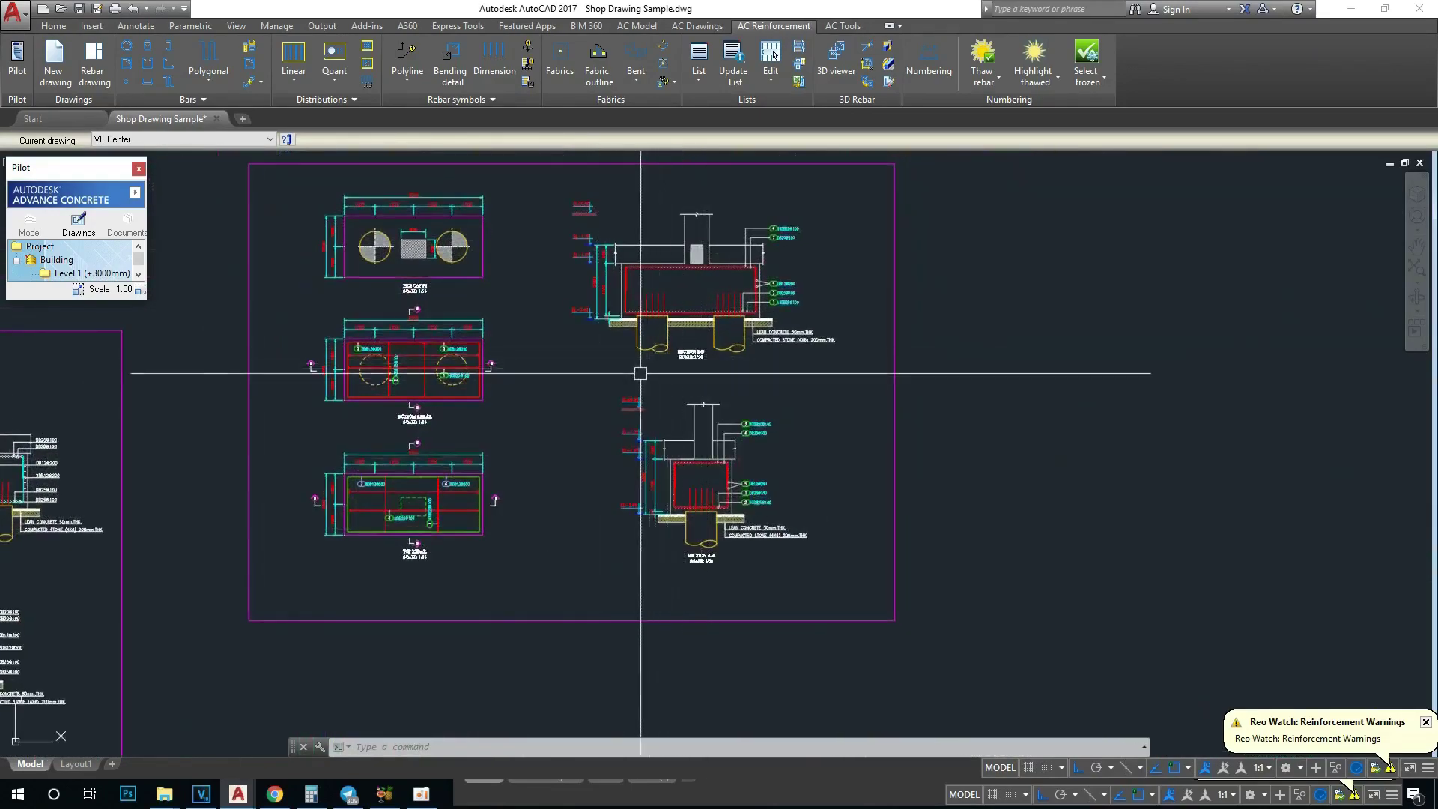